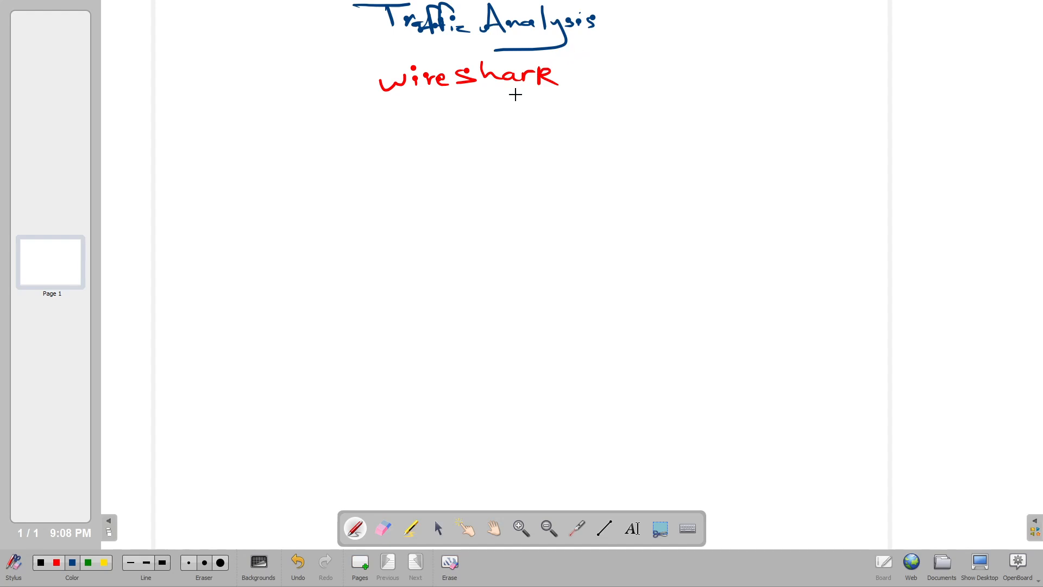
# Step: Draw a blue box around the Wireshark heading and handwrite the first bullet as "Nmap scans", erasing and correcting the misspelled word
pyautogui.moveTo(384, 102)
pyautogui.mouseDown()
pyautogui.moveTo(567, 95)
pyautogui.moveTo(559, 53)
pyautogui.moveTo(367, 56)
pyautogui.moveTo(370, 101)
pyautogui.moveTo(382, 103)
pyautogui.mouseUp()
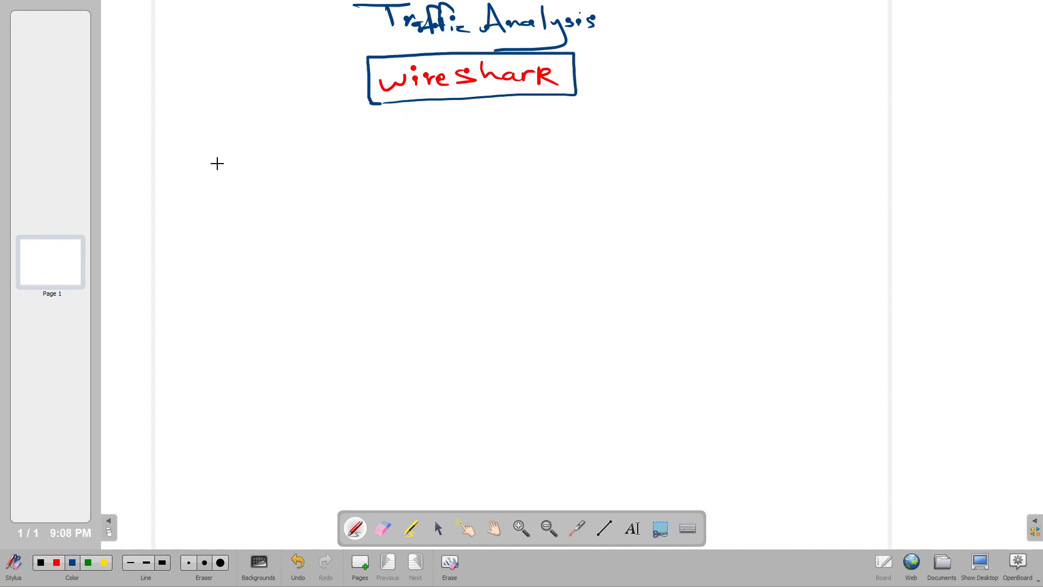
pyautogui.moveTo(182, 155)
pyautogui.mouseDown()
pyautogui.moveTo(191, 167)
pyautogui.moveTo(179, 169)
pyautogui.mouseUp()
pyautogui.moveTo(222, 164); pyautogui.dragTo(283, 157)
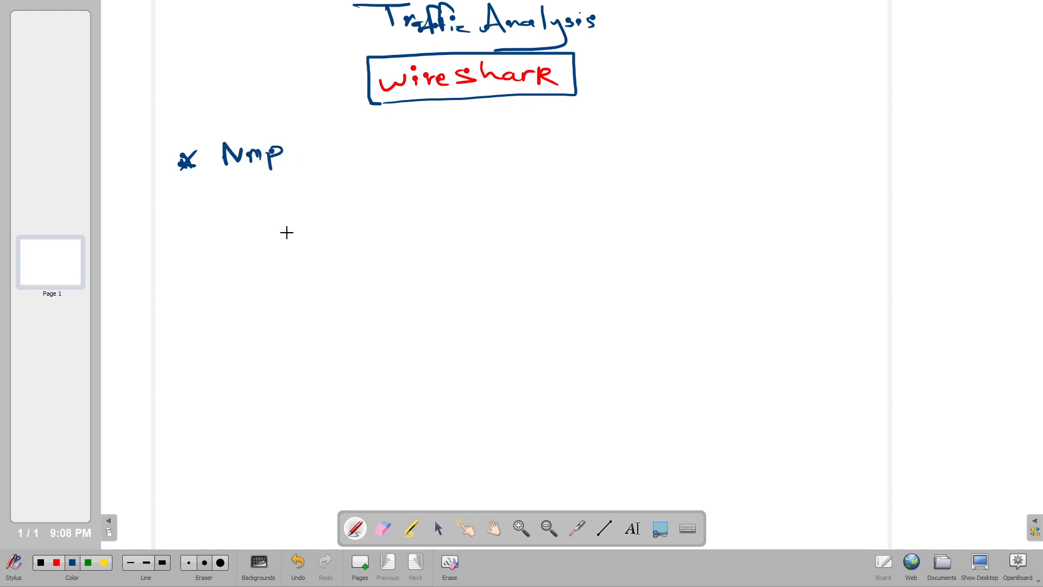
pyautogui.click(383, 528)
pyautogui.moveTo(279, 154)
pyautogui.mouseDown()
pyautogui.moveTo(244, 157)
pyautogui.moveTo(305, 149)
pyautogui.moveTo(335, 164)
pyautogui.moveTo(395, 161)
pyautogui.mouseUp()
pyautogui.click(357, 529)
# Step: Handwrite the bullet "ARP Poisoning & MITM", underline MITM and draw a curved arrow from Poisoning to MITM
pyautogui.moveTo(187, 208)
pyautogui.mouseDown()
pyautogui.moveTo(178, 212)
pyautogui.moveTo(187, 233)
pyautogui.moveTo(234, 231)
pyautogui.moveTo(239, 210)
pyautogui.moveTo(270, 233)
pyautogui.moveTo(271, 219)
pyautogui.mouseUp()
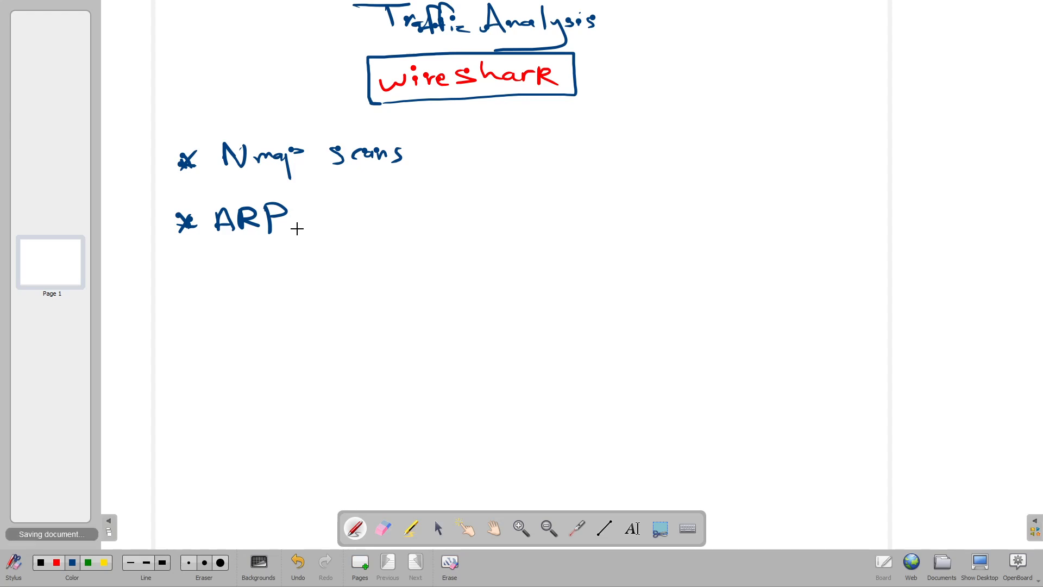
pyautogui.moveTo(314, 205)
pyautogui.mouseDown()
pyautogui.moveTo(313, 228)
pyautogui.moveTo(360, 225)
pyautogui.moveTo(362, 208)
pyautogui.mouseUp()
pyautogui.moveTo(380, 211)
pyautogui.mouseDown()
pyautogui.moveTo(374, 223)
pyautogui.moveTo(422, 215)
pyautogui.moveTo(434, 241)
pyautogui.moveTo(416, 229)
pyautogui.moveTo(538, 207)
pyautogui.moveTo(530, 198)
pyautogui.moveTo(568, 199)
pyautogui.moveTo(573, 216)
pyautogui.mouseUp()
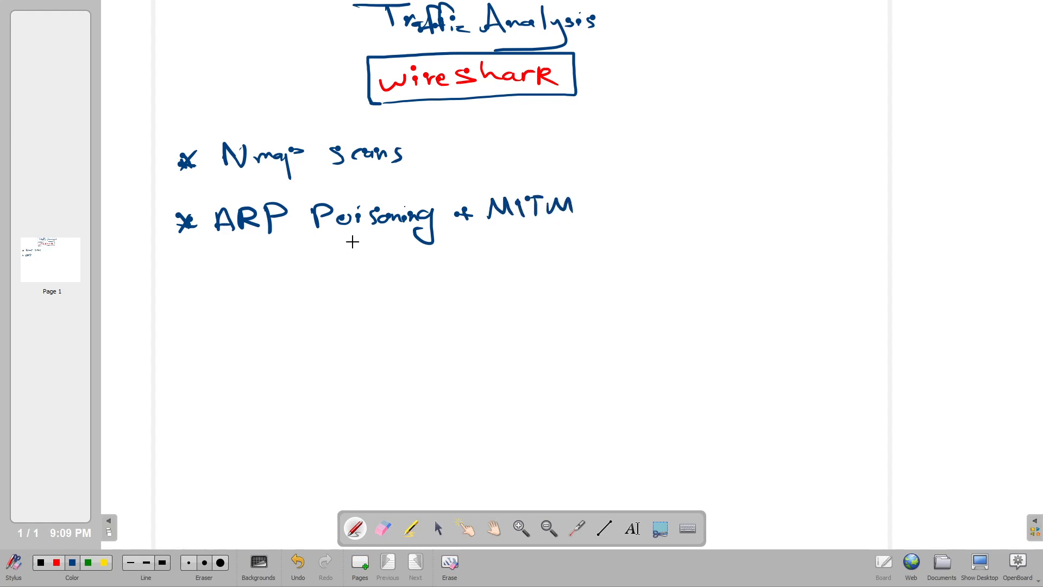
pyautogui.moveTo(569, 225); pyautogui.dragTo(510, 227)
pyautogui.moveTo(398, 239)
pyautogui.mouseDown()
pyautogui.moveTo(489, 225)
pyautogui.moveTo(492, 233)
pyautogui.mouseUp()
# Step: Handwrite two more blue bullets reading "DHCP, NetBios and Kerberos" and "DNS and ICMP"
pyautogui.moveTo(187, 284); pyautogui.dragTo(202, 299)
pyautogui.moveTo(205, 285); pyautogui.dragTo(185, 304)
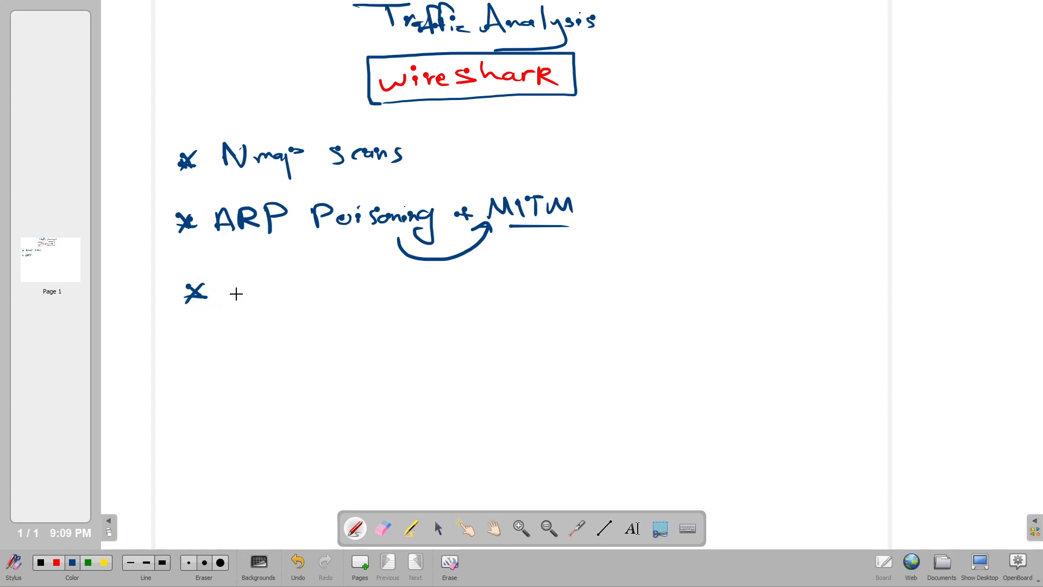
pyautogui.moveTo(229, 281)
pyautogui.mouseDown()
pyautogui.moveTo(267, 299)
pyautogui.moveTo(355, 282)
pyautogui.moveTo(390, 298)
pyautogui.moveTo(508, 291)
pyautogui.moveTo(527, 267)
pyautogui.moveTo(557, 294)
pyautogui.moveTo(658, 275)
pyautogui.mouseUp()
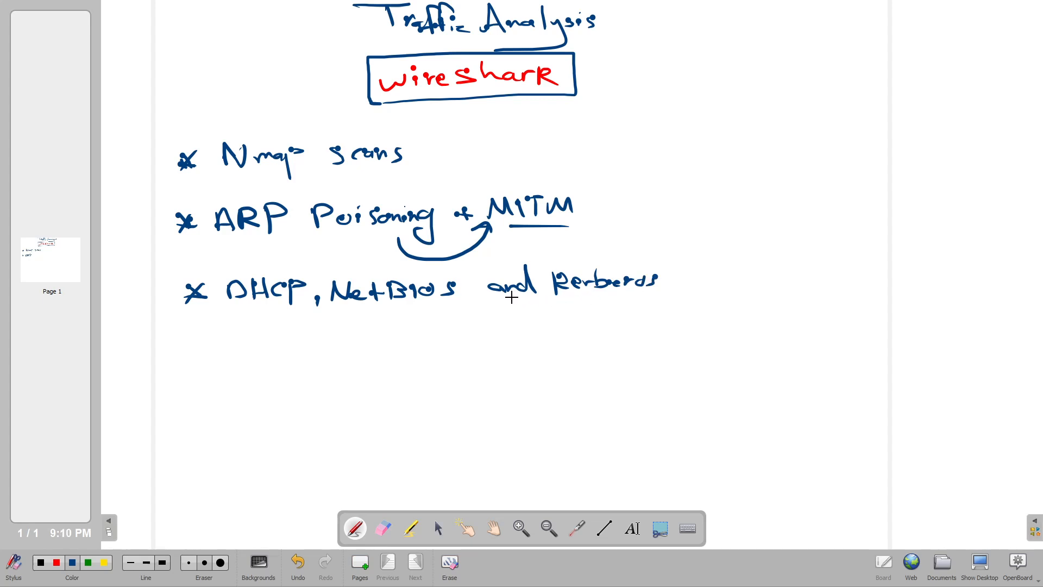
pyautogui.moveTo(190, 334)
pyautogui.mouseDown()
pyautogui.moveTo(196, 348)
pyautogui.moveTo(238, 361)
pyautogui.mouseUp()
pyautogui.moveTo(237, 334)
pyautogui.mouseDown()
pyautogui.moveTo(236, 360)
pyautogui.moveTo(289, 341)
pyautogui.moveTo(291, 359)
pyautogui.moveTo(377, 342)
pyautogui.moveTo(417, 348)
pyautogui.moveTo(445, 321)
pyautogui.moveTo(449, 333)
pyautogui.mouseUp()
# Step: Handwrite a blue bullet reading "FTP and http" below the DNS and ICMP line
pyautogui.moveTo(200, 400)
pyautogui.mouseDown()
pyautogui.moveTo(216, 408)
pyautogui.moveTo(216, 398)
pyautogui.moveTo(226, 413)
pyautogui.mouseUp()
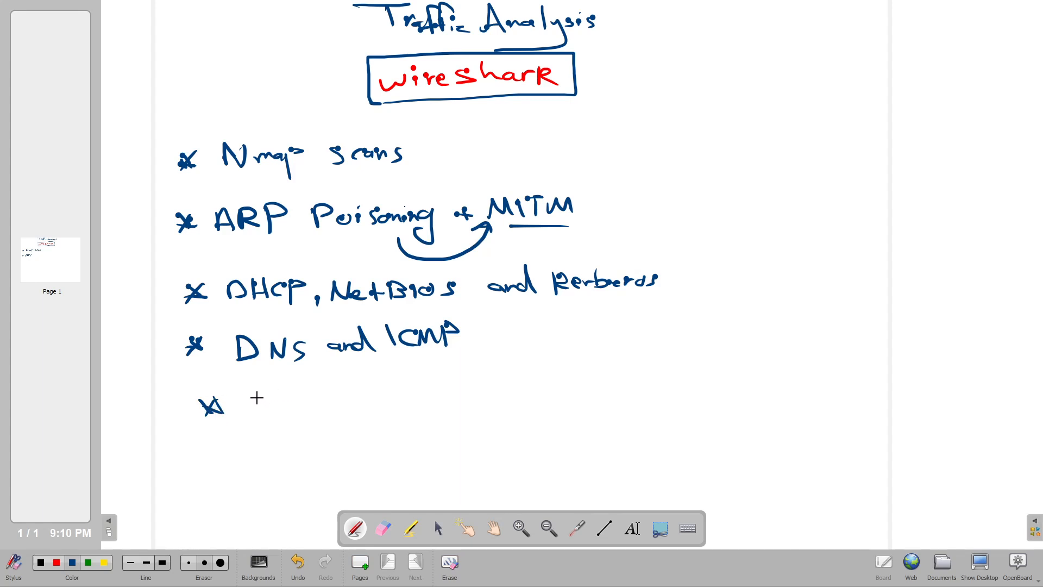
pyautogui.moveTo(260, 388); pyautogui.dragTo(261, 414)
pyautogui.moveTo(258, 390); pyautogui.dragTo(283, 387)
pyautogui.moveTo(265, 403); pyautogui.dragTo(310, 413)
pyautogui.moveTo(291, 392)
pyautogui.mouseDown()
pyautogui.moveTo(318, 391)
pyautogui.moveTo(324, 413)
pyautogui.mouseUp()
pyautogui.moveTo(320, 392); pyautogui.dragTo(404, 406)
pyautogui.moveTo(434, 375)
pyautogui.mouseDown()
pyautogui.moveTo(457, 401)
pyautogui.moveTo(478, 403)
pyautogui.mouseUp()
pyautogui.moveTo(468, 389)
pyautogui.mouseDown()
pyautogui.moveTo(492, 387)
pyautogui.moveTo(497, 402)
pyautogui.mouseUp()
pyautogui.moveTo(486, 387); pyautogui.dragTo(508, 385)
pyautogui.moveTo(509, 383)
pyautogui.mouseDown()
pyautogui.moveTo(511, 411)
pyautogui.moveTo(514, 392)
pyautogui.mouseUp()
# Step: Handwrite a last bullet reading "http(s)", with the "(s)" in red, and return the pen colour to blue
pyautogui.moveTo(202, 464)
pyautogui.mouseDown()
pyautogui.moveTo(225, 477)
pyautogui.moveTo(212, 479)
pyautogui.mouseUp()
pyautogui.moveTo(204, 471); pyautogui.dragTo(276, 476)
pyautogui.moveTo(286, 453)
pyautogui.mouseDown()
pyautogui.moveTo(288, 476)
pyautogui.moveTo(298, 467)
pyautogui.mouseUp()
pyautogui.moveTo(303, 459)
pyautogui.mouseDown()
pyautogui.moveTo(307, 476)
pyautogui.moveTo(315, 466)
pyautogui.mouseUp()
pyautogui.moveTo(320, 462)
pyautogui.mouseDown()
pyautogui.moveTo(324, 488)
pyautogui.moveTo(326, 478)
pyautogui.moveTo(362, 470)
pyautogui.mouseUp()
pyautogui.click(57, 562)
pyautogui.moveTo(381, 449); pyautogui.dragTo(381, 476)
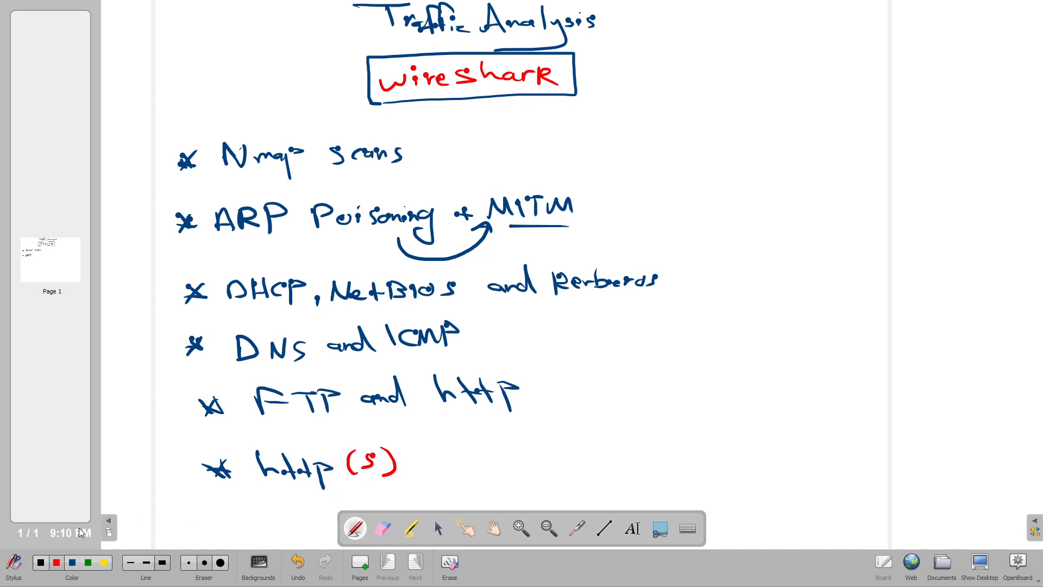
pyautogui.click(72, 563)
# Step: Switch to the browser and review the task list of the TryHackMe Wireshark: Traffic Analysis room and its browser-based machine
pyautogui.hotkey('alt', 'Tab')
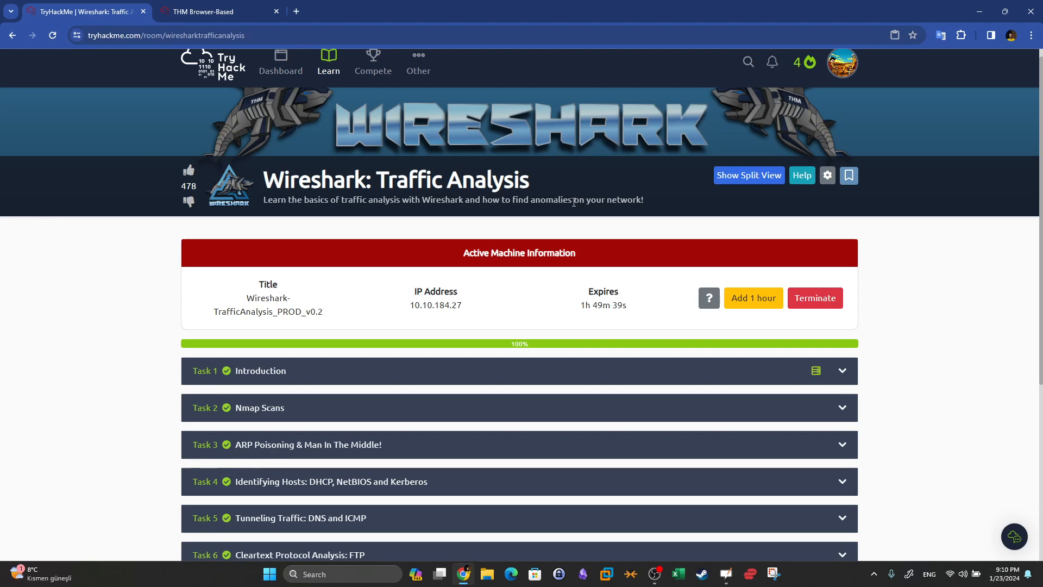
pyautogui.scroll(-1, 580, 216)
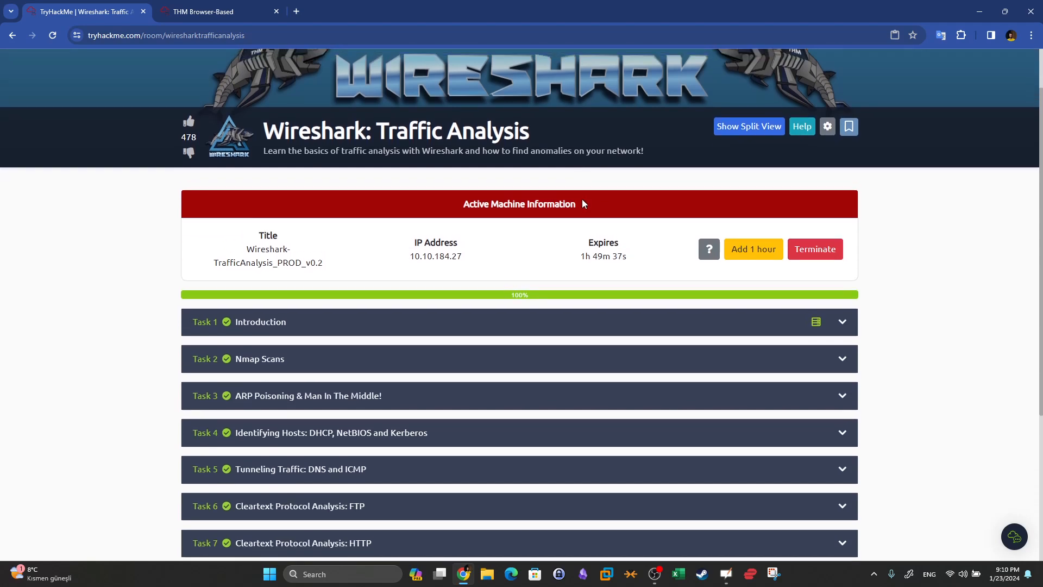
pyautogui.scroll(1, 582, 198)
pyautogui.scroll(-1, 582, 197)
pyautogui.scroll(-1, 570, 169)
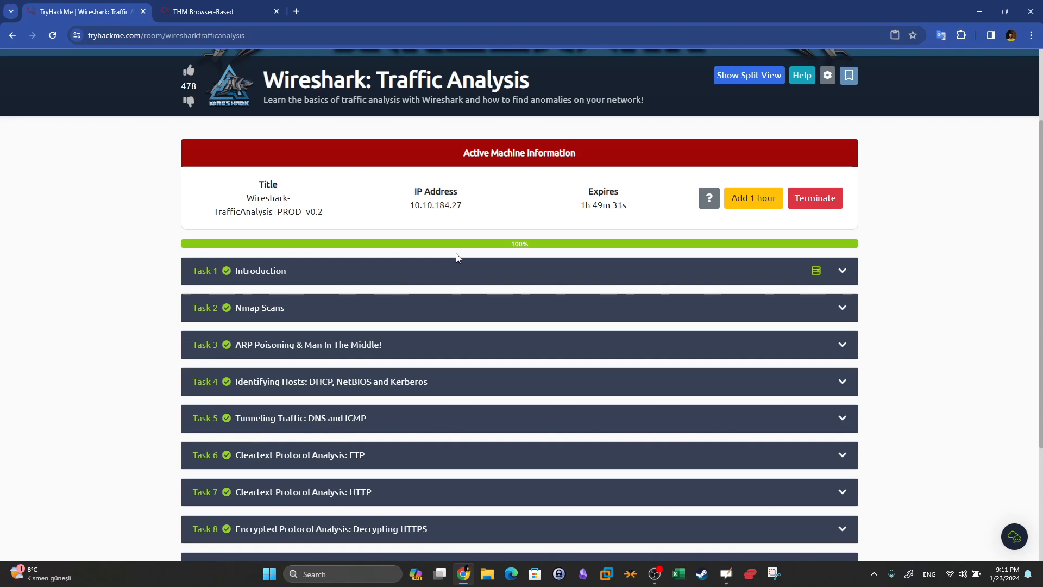
pyautogui.click(228, 7)
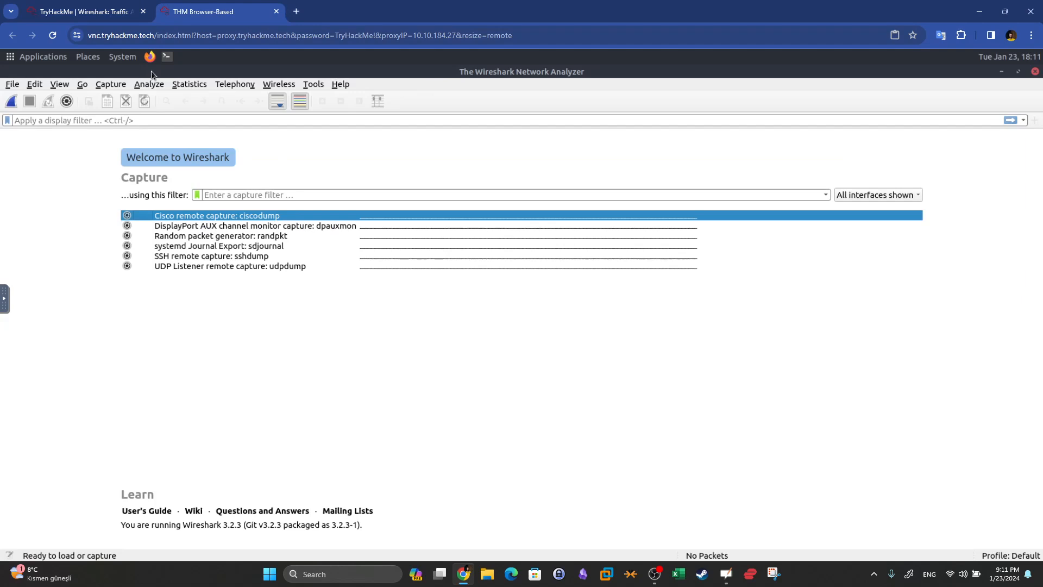
pyautogui.click(108, 9)
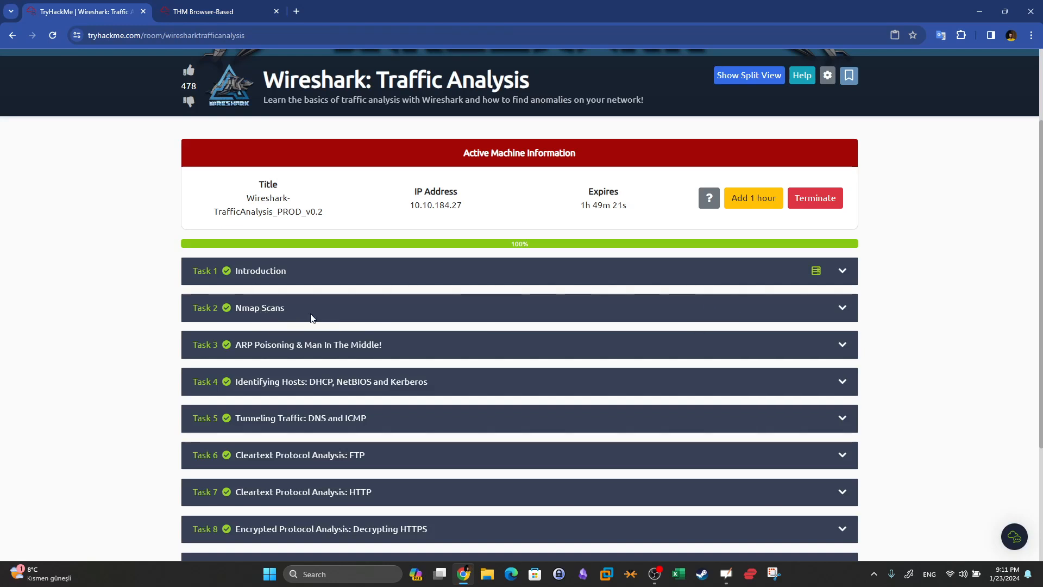
# Step: Expand the Nmap Scans task and read which capture file its questions refer to
pyautogui.click(270, 317)
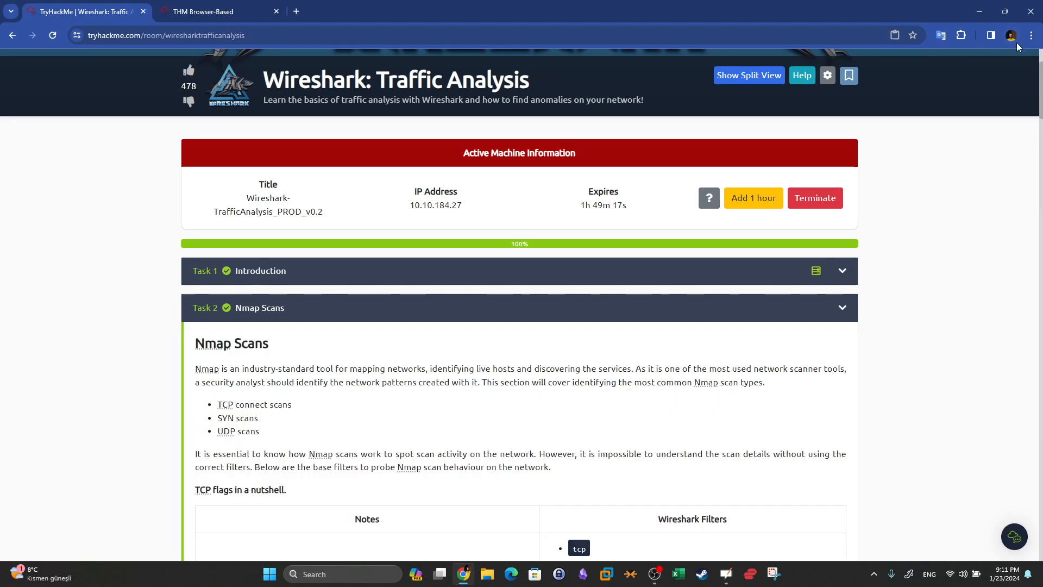
pyautogui.moveTo(1041, 90); pyautogui.dragTo(1042, 483)
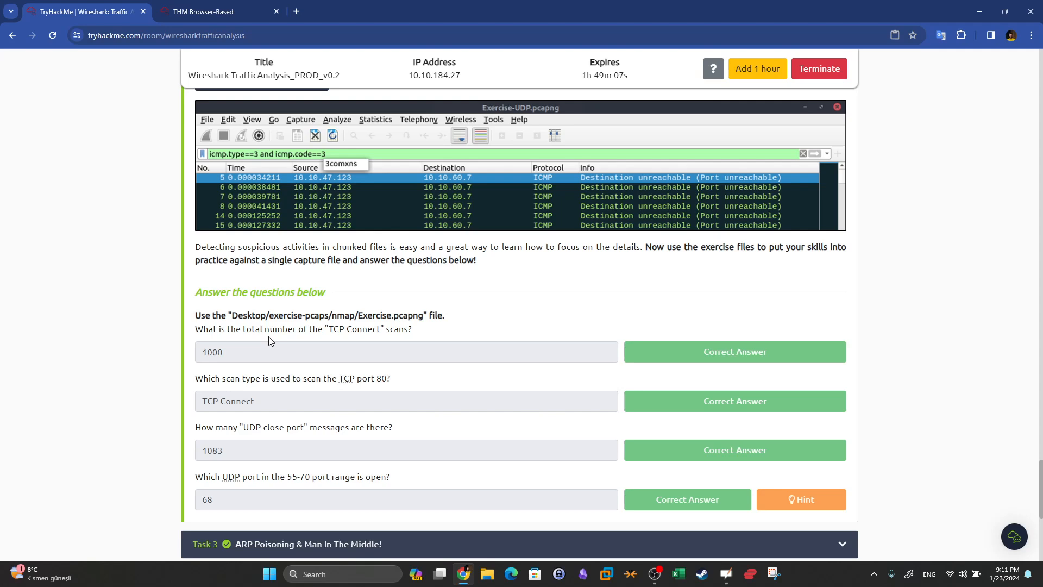
pyautogui.press('super+shift+s')
pyautogui.press('Escape')
pyautogui.moveTo(232, 315); pyautogui.dragTo(361, 315)
pyautogui.click(382, 316)
pyautogui.moveTo(350, 316); pyautogui.dragTo(346, 305)
# Step: On the browser-based machine, start opening a capture file in Wireshark and browse to the ubuntu user's Desktop/exercise-pcaps folder
pyautogui.click(177, 6)
pyautogui.click(12, 85)
pyautogui.click(34, 100)
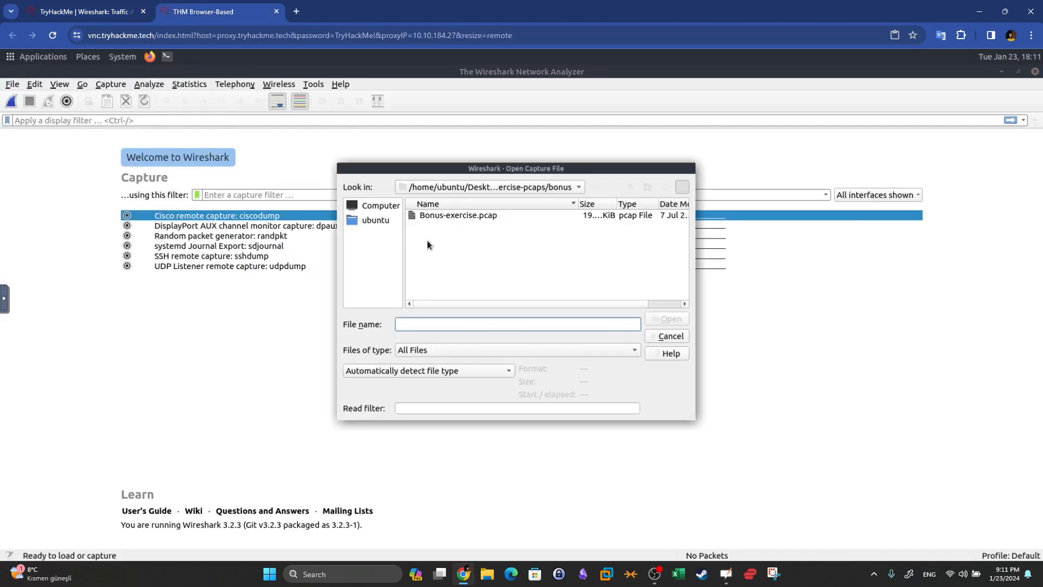
pyautogui.click(380, 206)
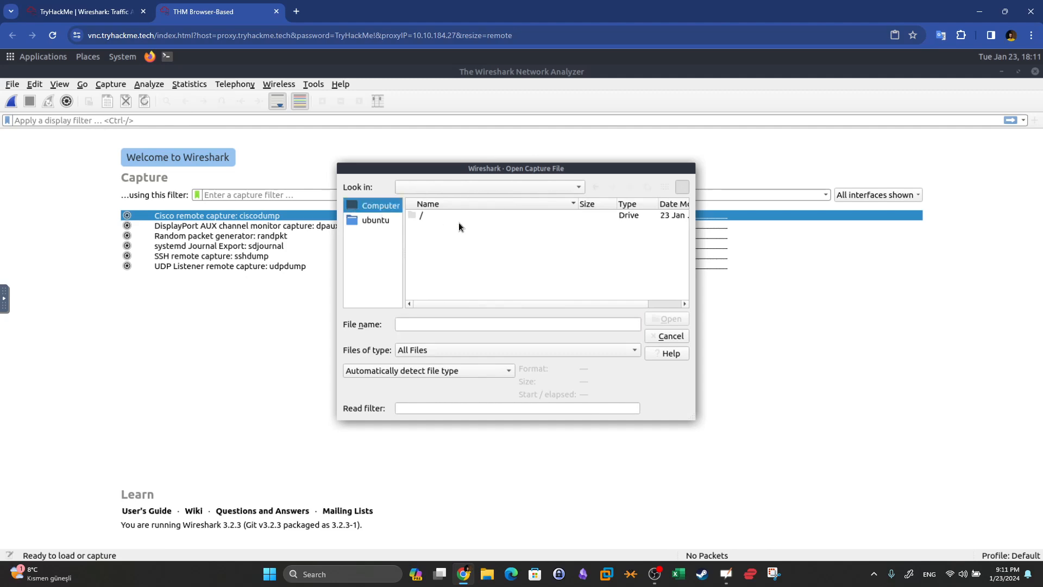
pyautogui.doubleClick(420, 217)
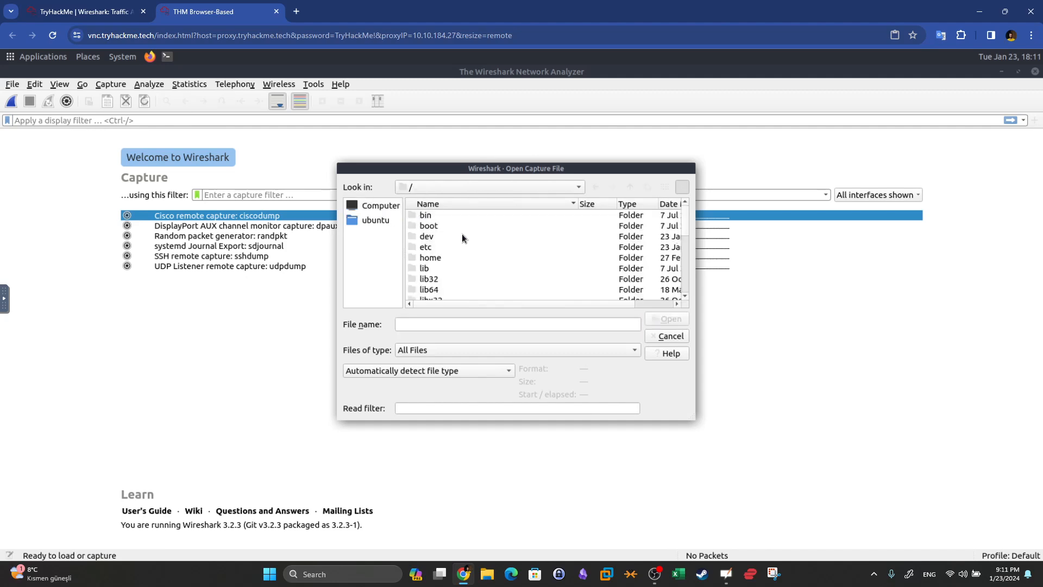
pyautogui.hotkey('ctrl', 'Tab')
pyautogui.hotkey('ctrl', 'Tab')
pyautogui.click(367, 219)
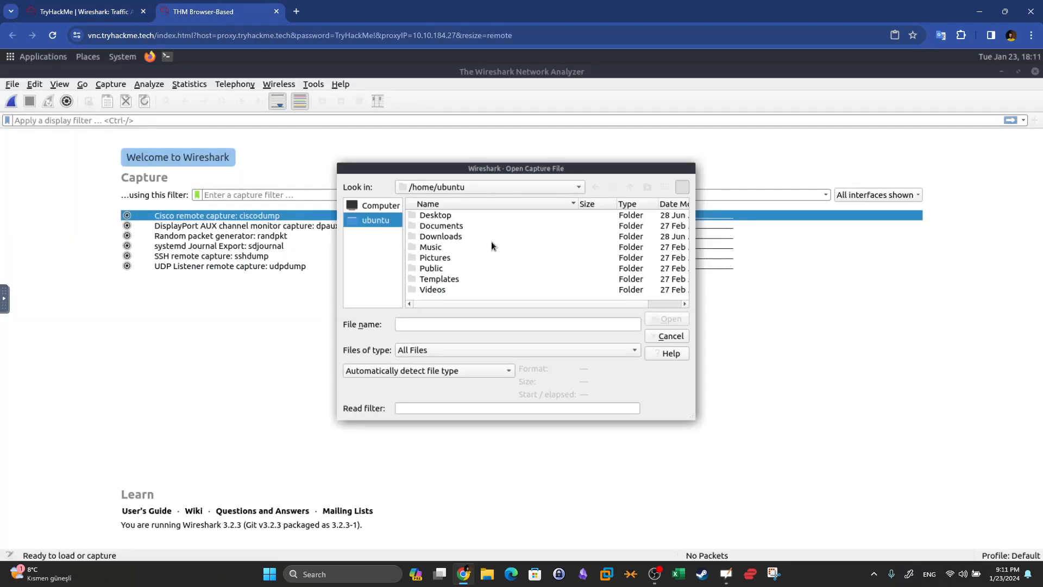
pyautogui.doubleClick(440, 217)
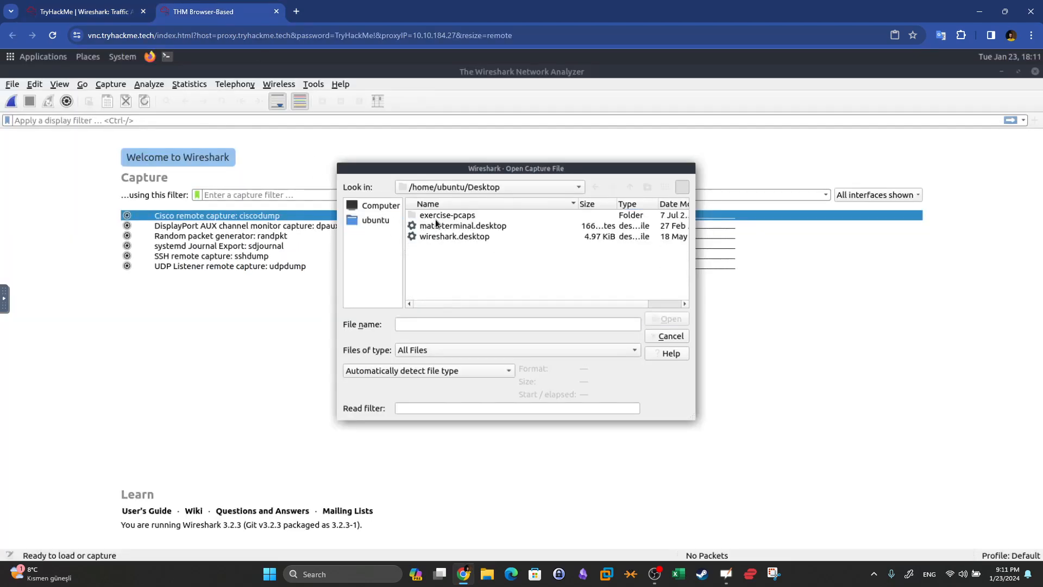
pyautogui.doubleClick(453, 215)
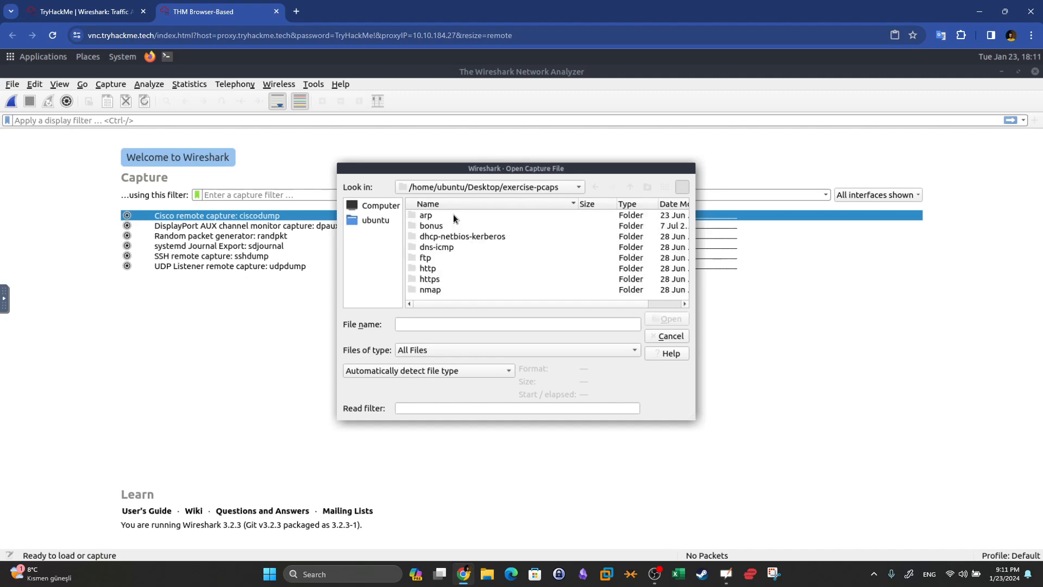
# Step: Check the required path in the task, open Exercise.pcapng from the nmap folder and enlarge the packet list
pyautogui.hotkey('ctrl', 'Tab')
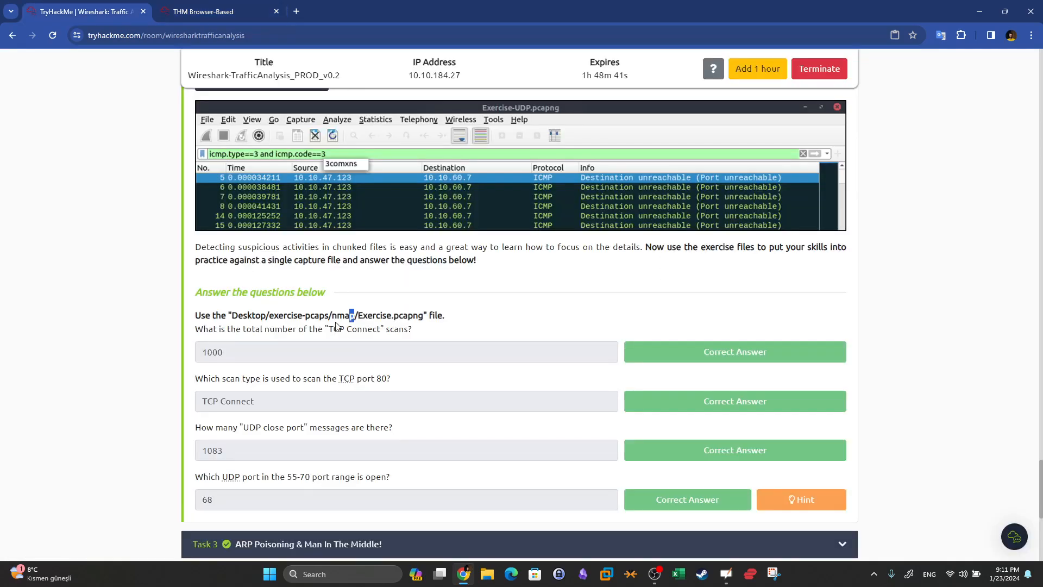
pyautogui.hotkey('ctrl', 'Tab')
pyautogui.doubleClick(431, 292)
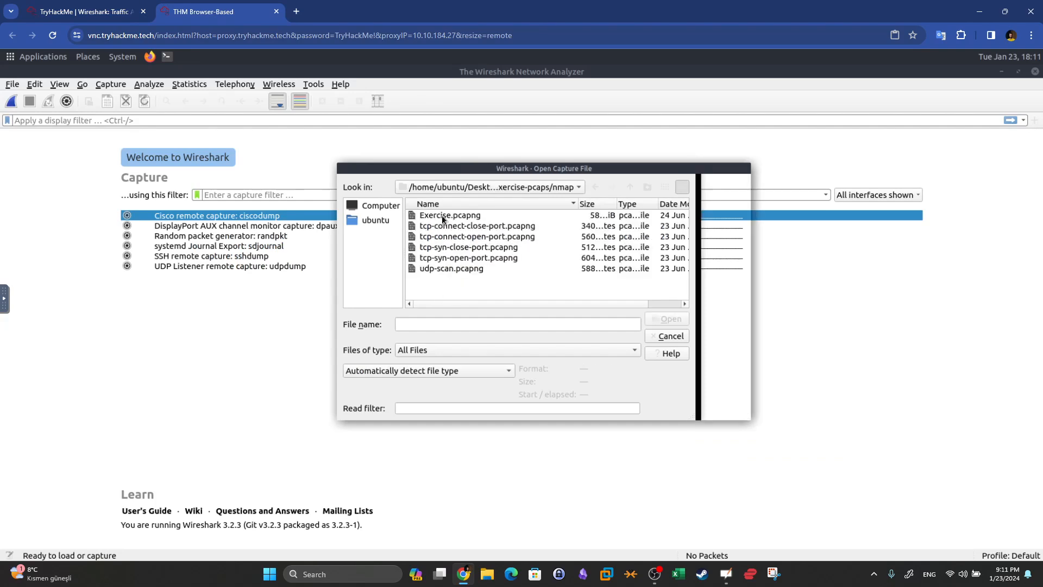
pyautogui.doubleClick(450, 215)
pyautogui.moveTo(475, 339); pyautogui.dragTo(476, 377)
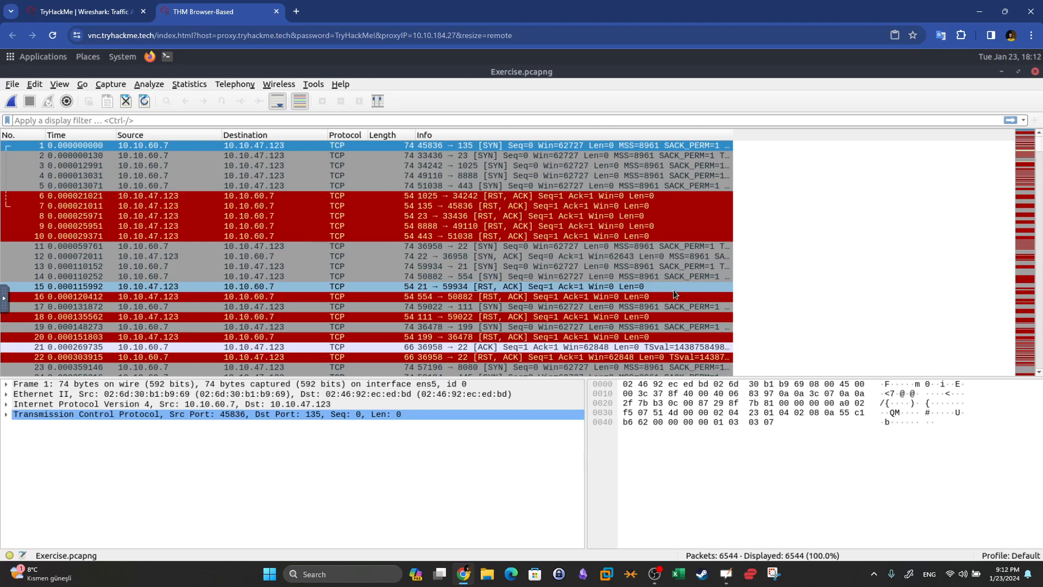
# Step: Read the Nmap task's first question about the total number of "TCP Connect" scans
pyautogui.click(84, 12)
pyautogui.moveTo(202, 331); pyautogui.dragTo(409, 337)
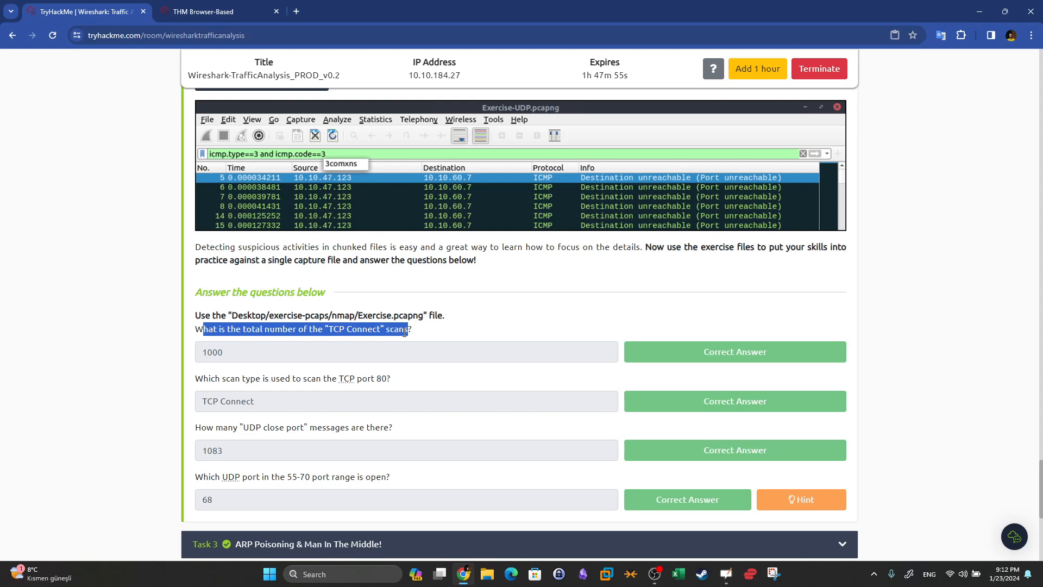
pyautogui.click(402, 331)
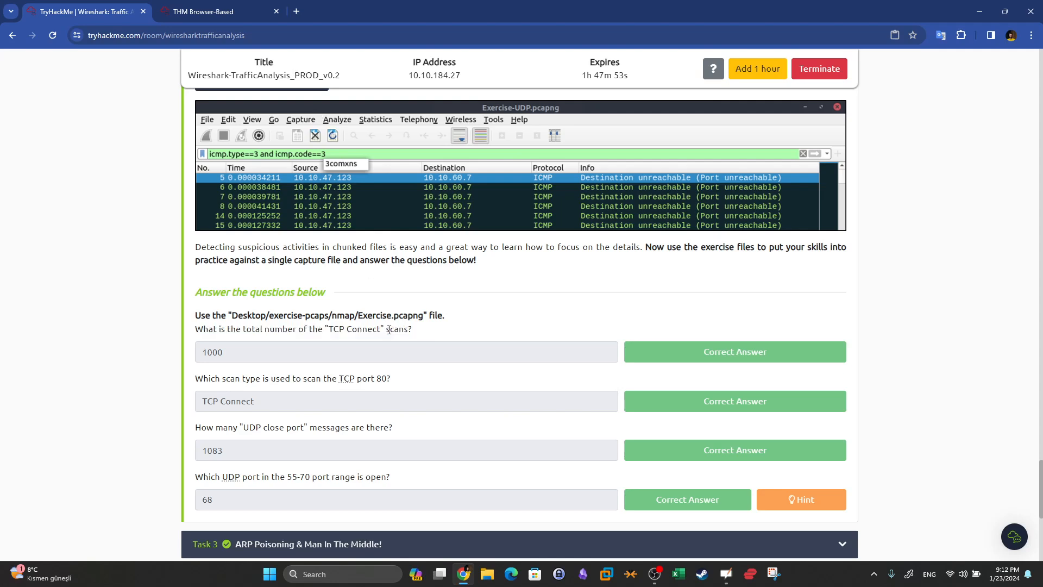
pyautogui.moveTo(328, 329); pyautogui.dragTo(398, 338)
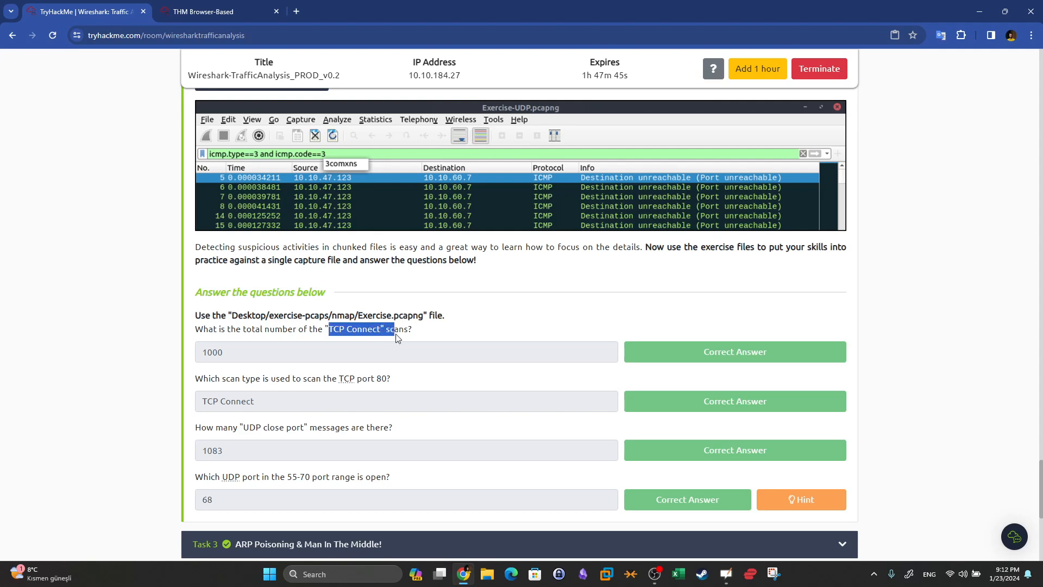
# Step: Examine the first SYN packets in the Exercise.pcapng packet list, including the one sent to port 443
pyautogui.click(219, 11)
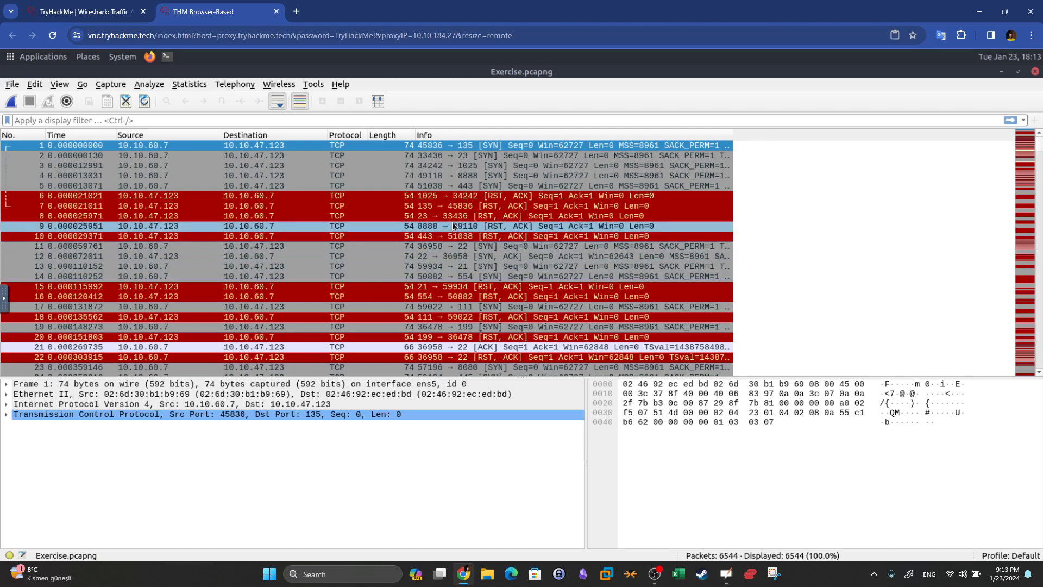
pyautogui.click(484, 186)
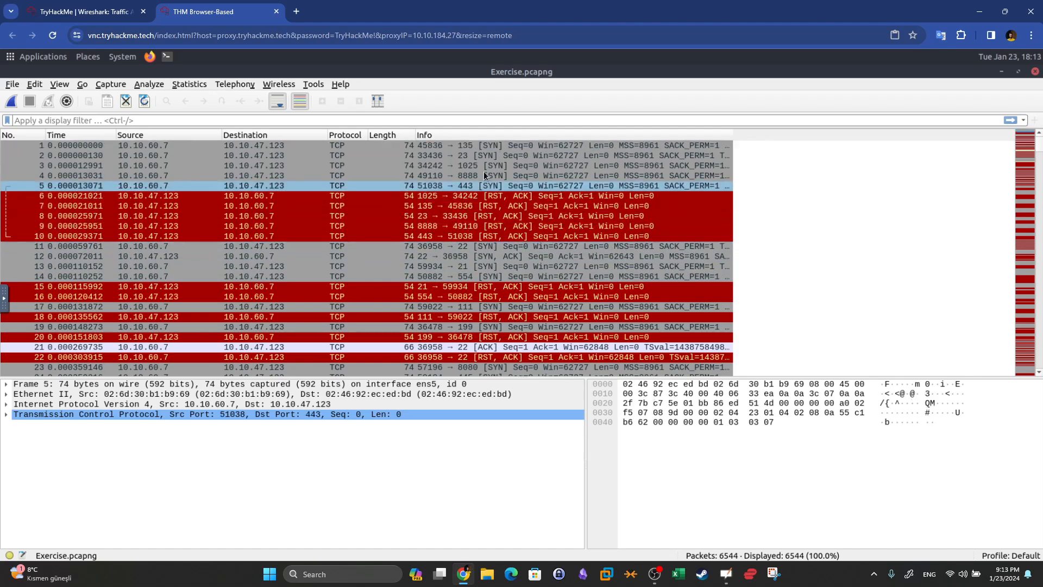
pyautogui.click(498, 146)
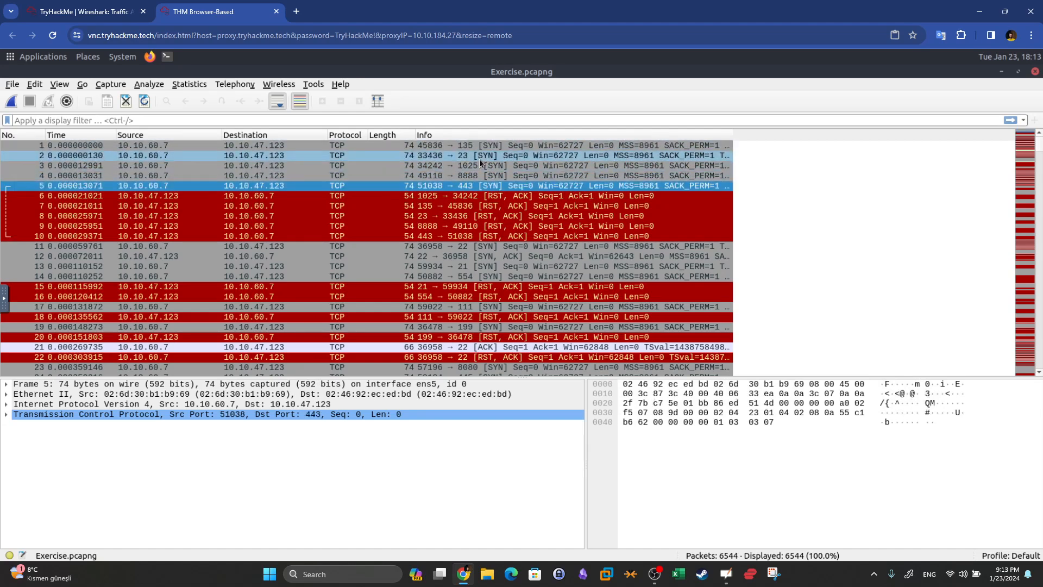
pyautogui.click(502, 185)
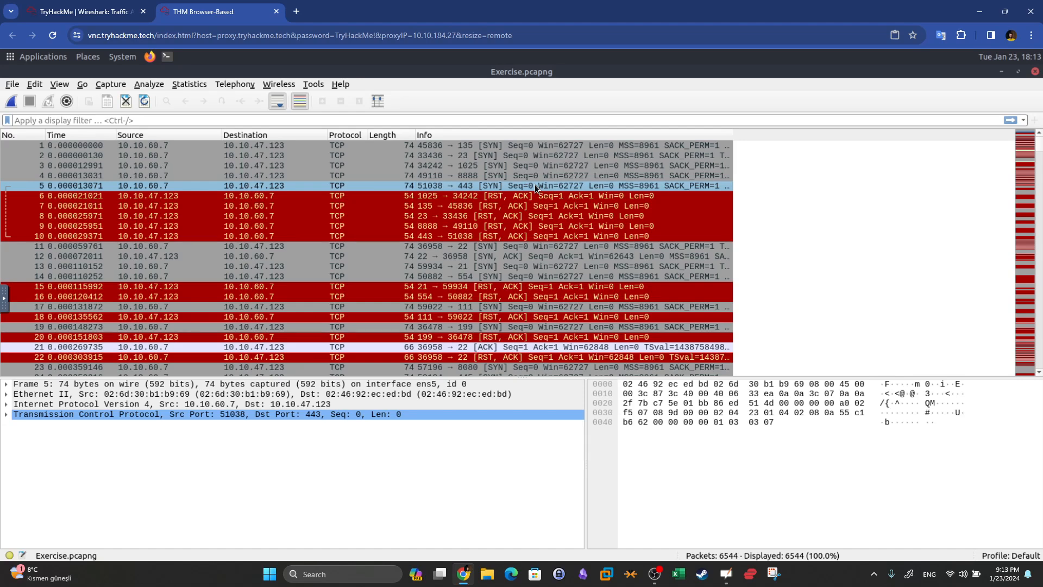
# Step: Recheck the "TCP Connect" question, and begin the Exercise.pcapng display filter with "tcp.flags.syn == 1 &&"
pyautogui.click(93, 10)
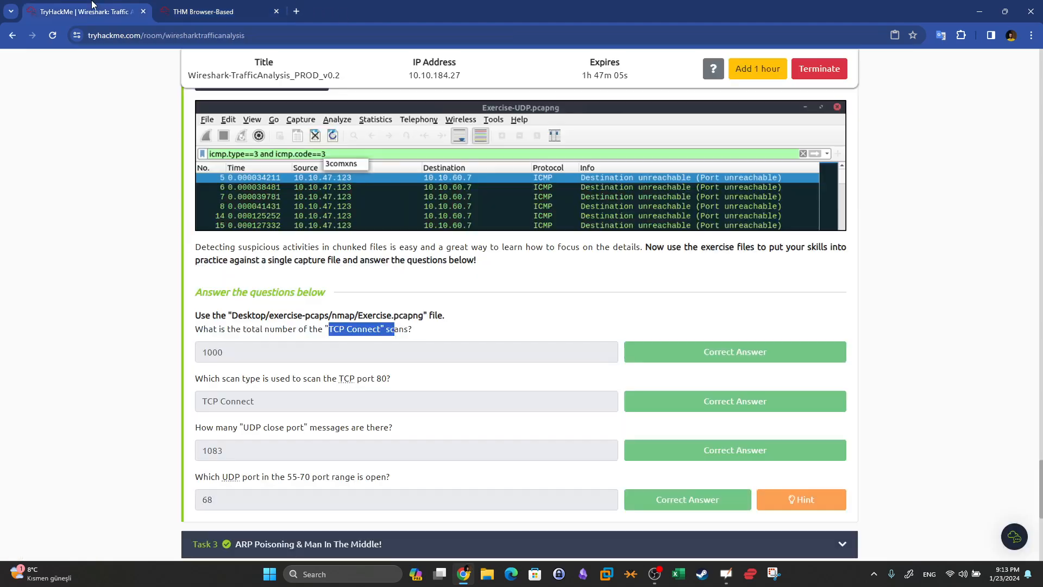
pyautogui.click(230, 8)
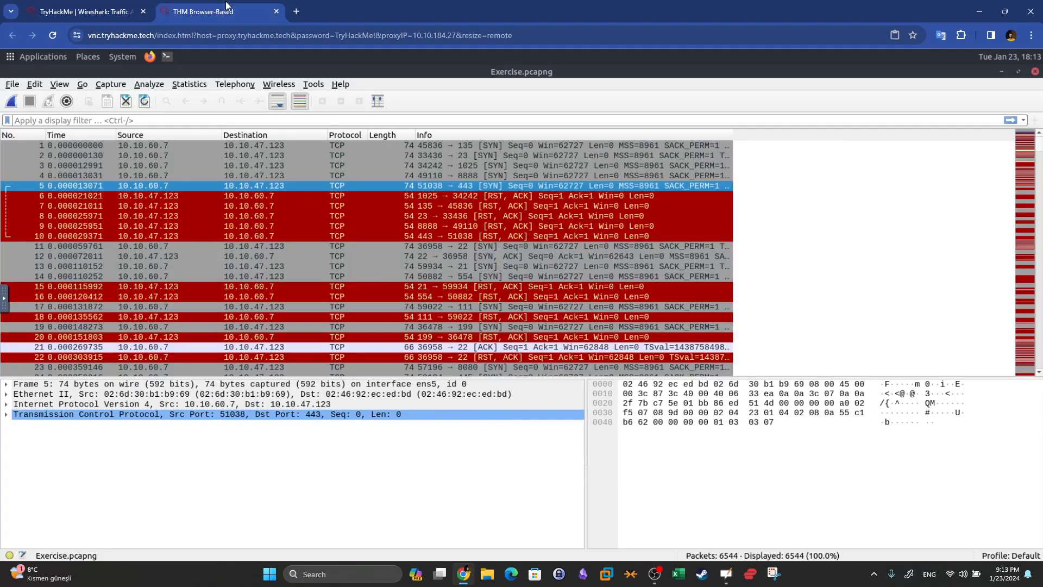
pyautogui.click(320, 119)
pyautogui.write('tcp.flag')
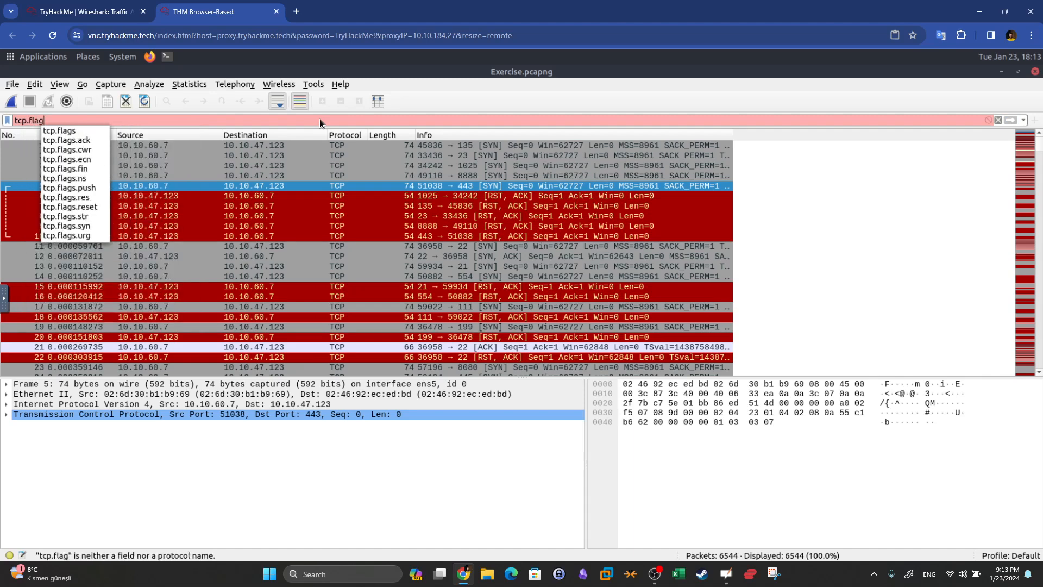
pyautogui.write('s.syn == 1')
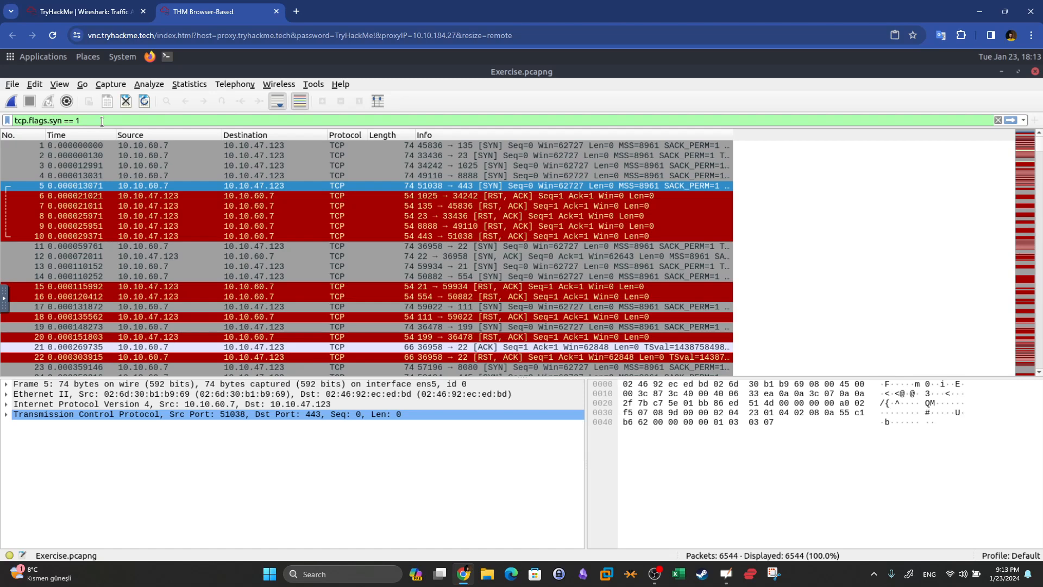
pyautogui.write('&&')
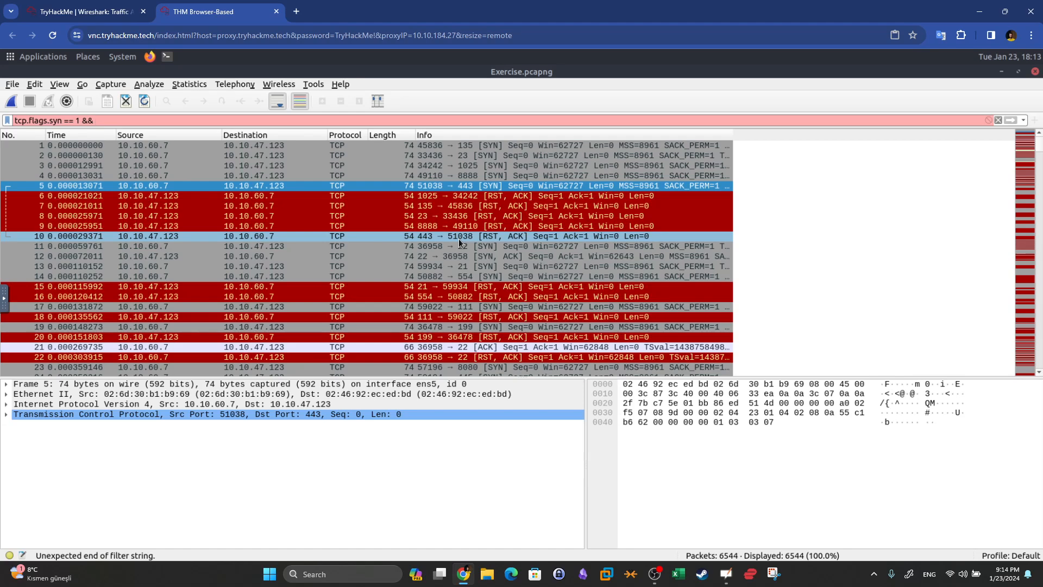
pyautogui.moveTo(50, 120); pyautogui.dragTo(60, 120)
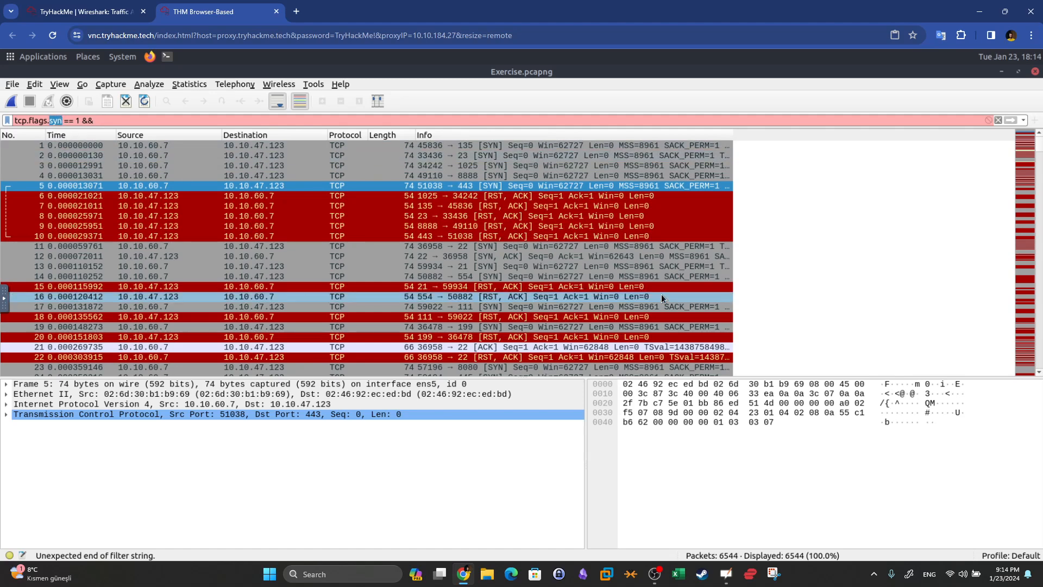
pyautogui.click(179, 117)
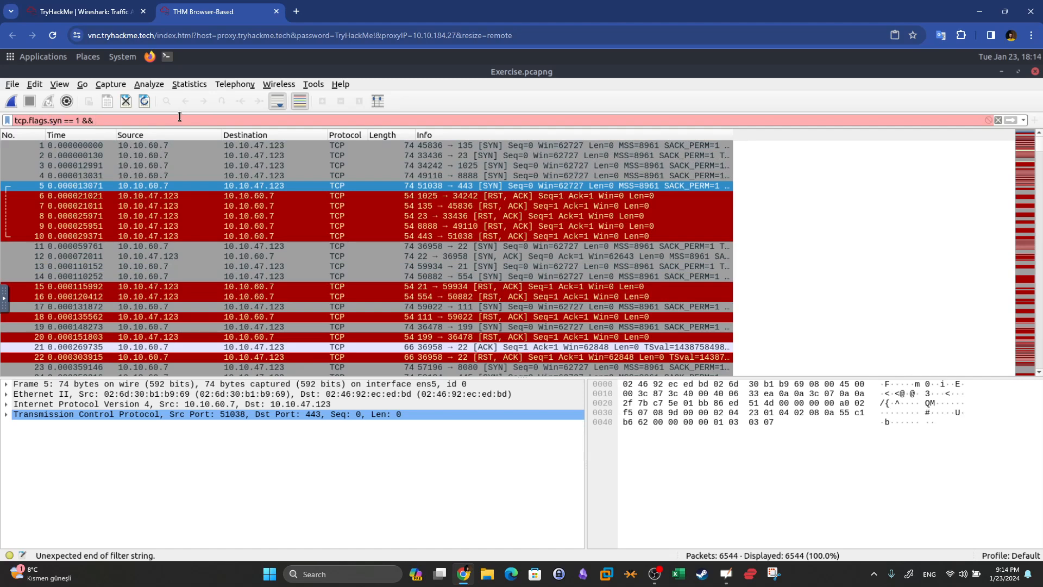
# Step: Complete the display filter by adding "tcp.flags.ack == 0 && tcp.window_size > 1024" after the SYN condition
pyautogui.write('tcp.flags.')
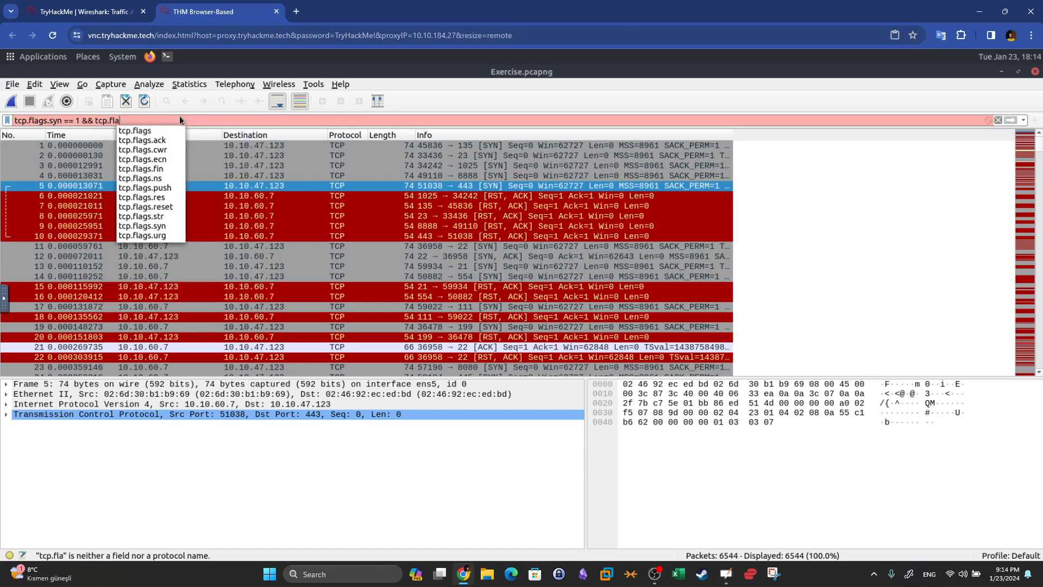
pyautogui.write('a')
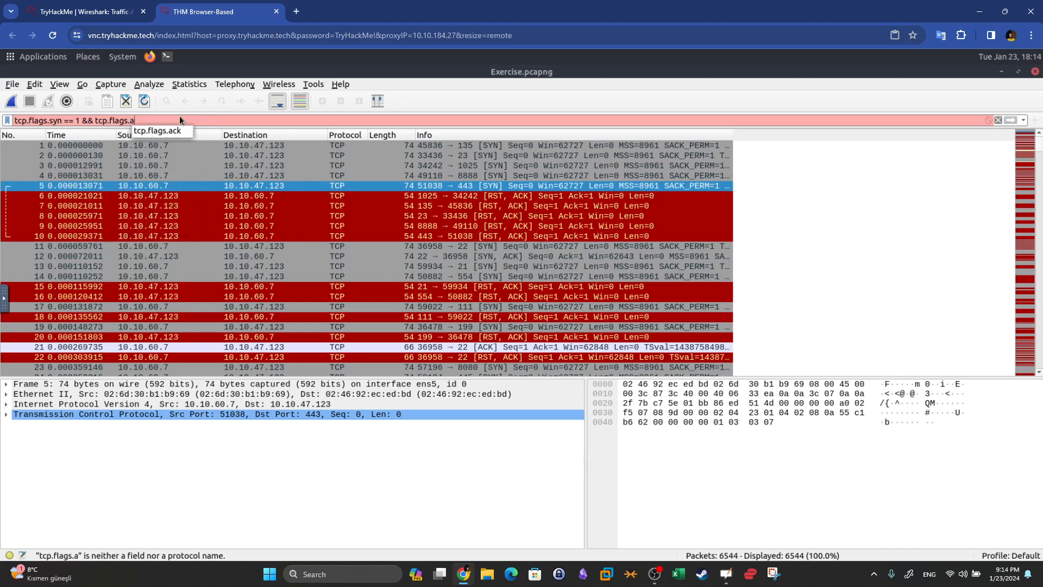
pyautogui.write('ck ')
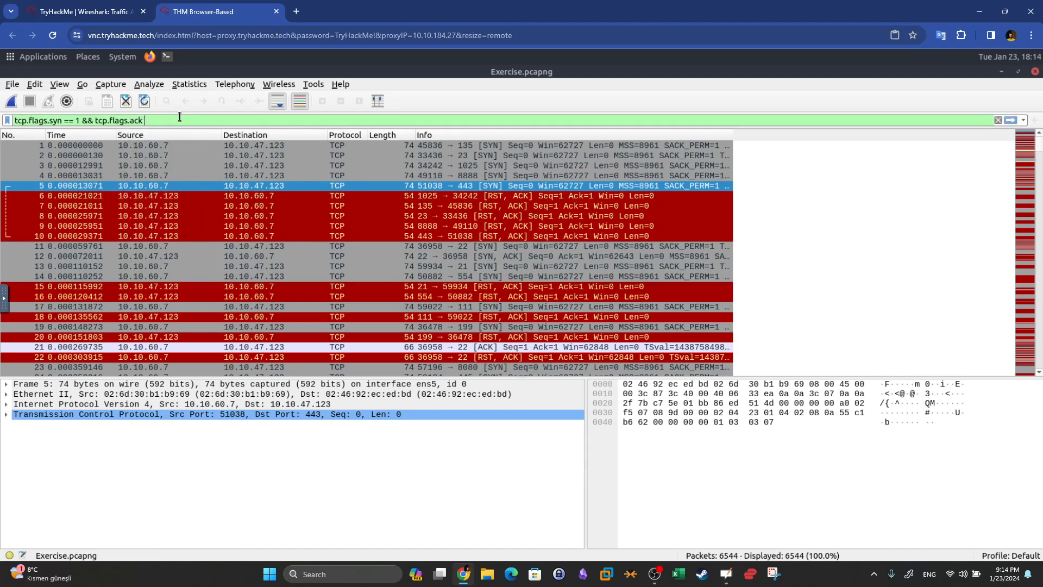
pyautogui.write('== 0 and t')
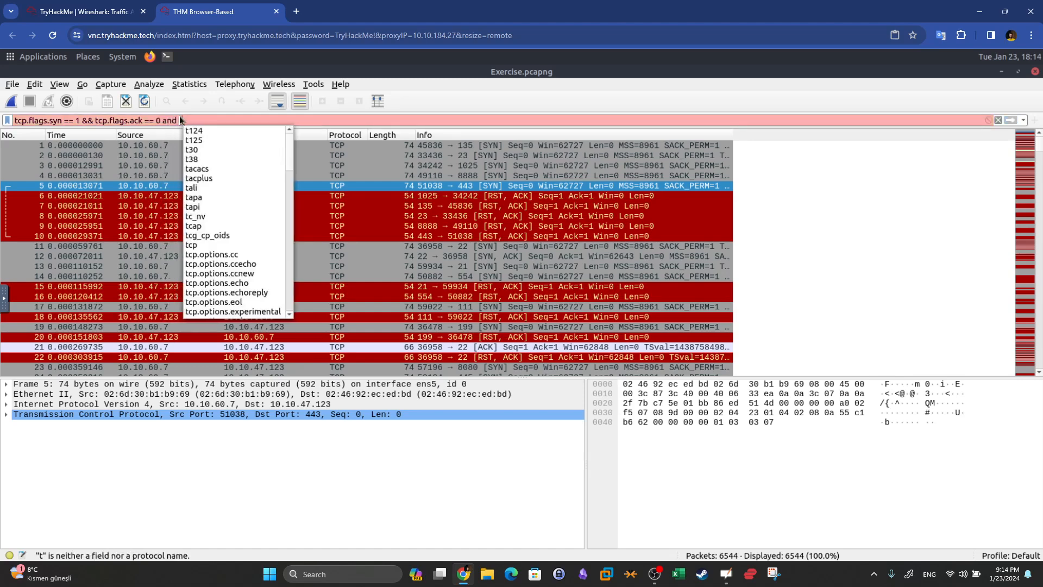
pyautogui.write('c.pwi')
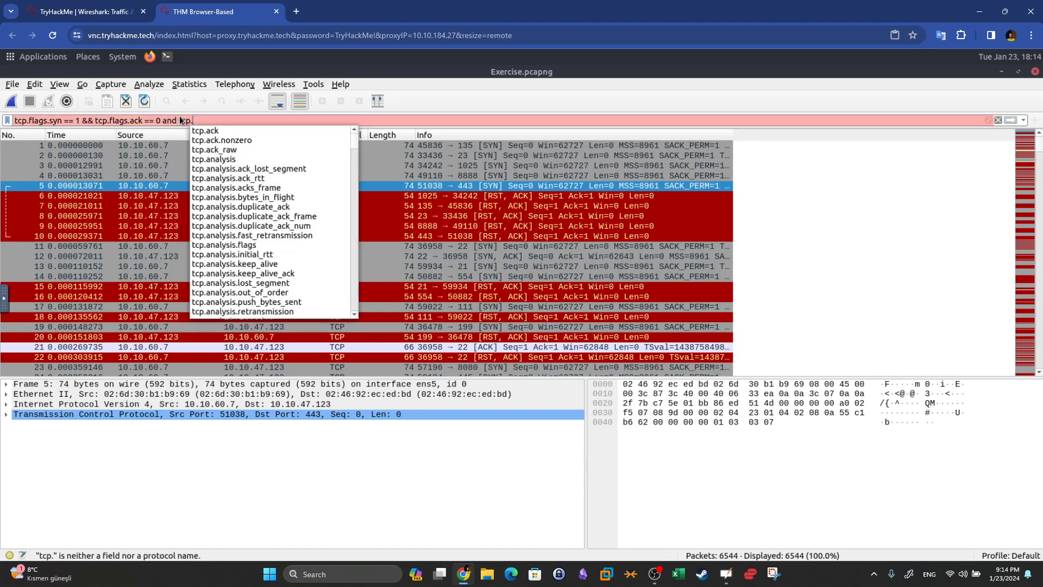
pyautogui.write('ndows_size > 102')
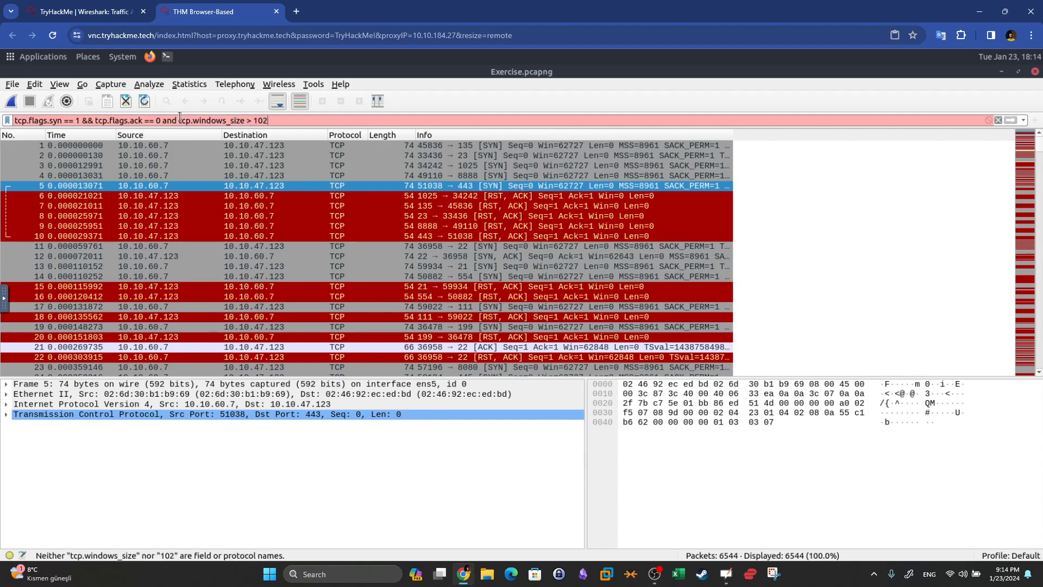
pyautogui.write('4')
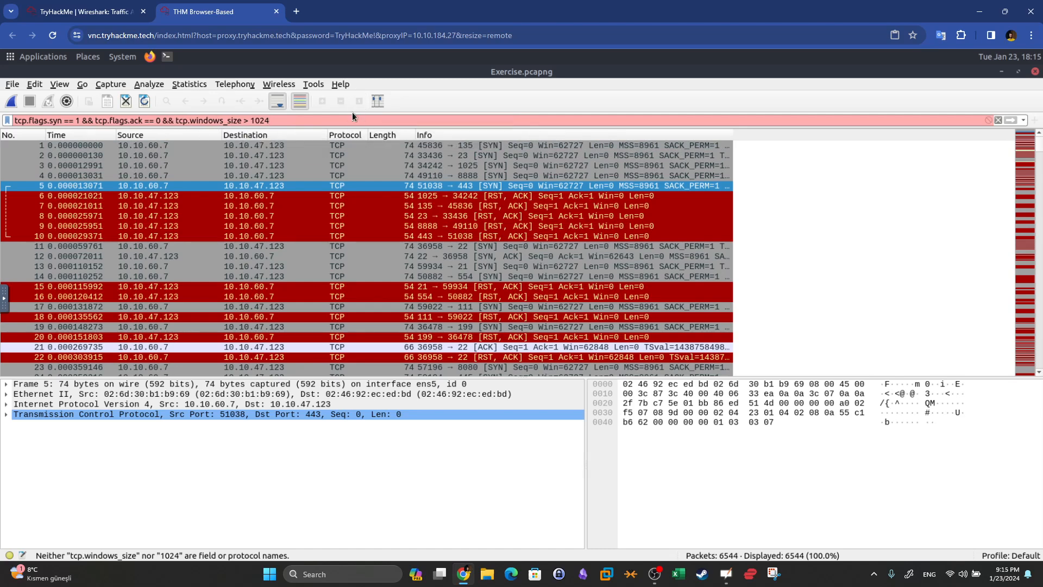
pyautogui.click(223, 120)
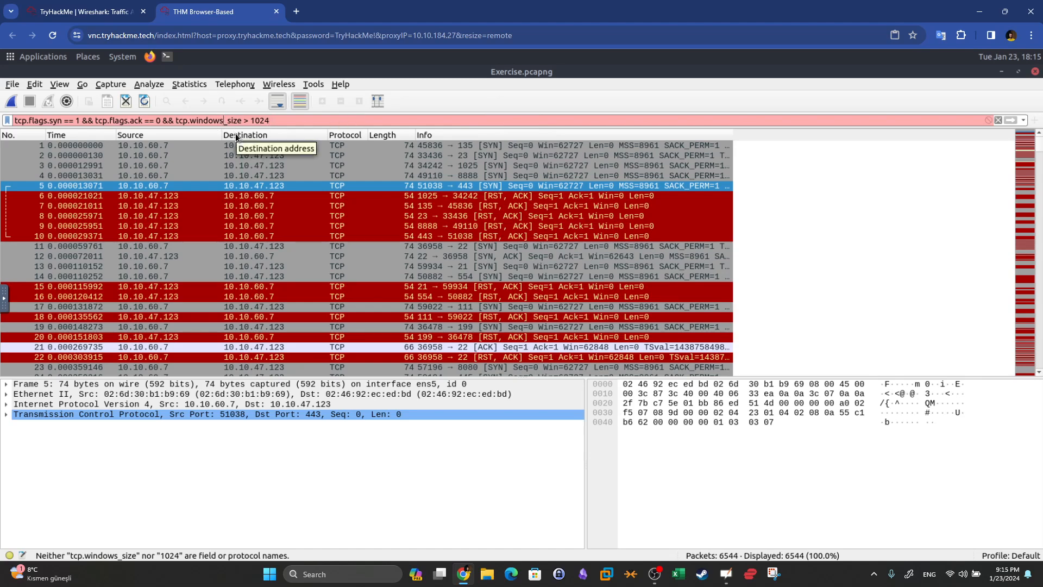
pyautogui.press('BackSpace')
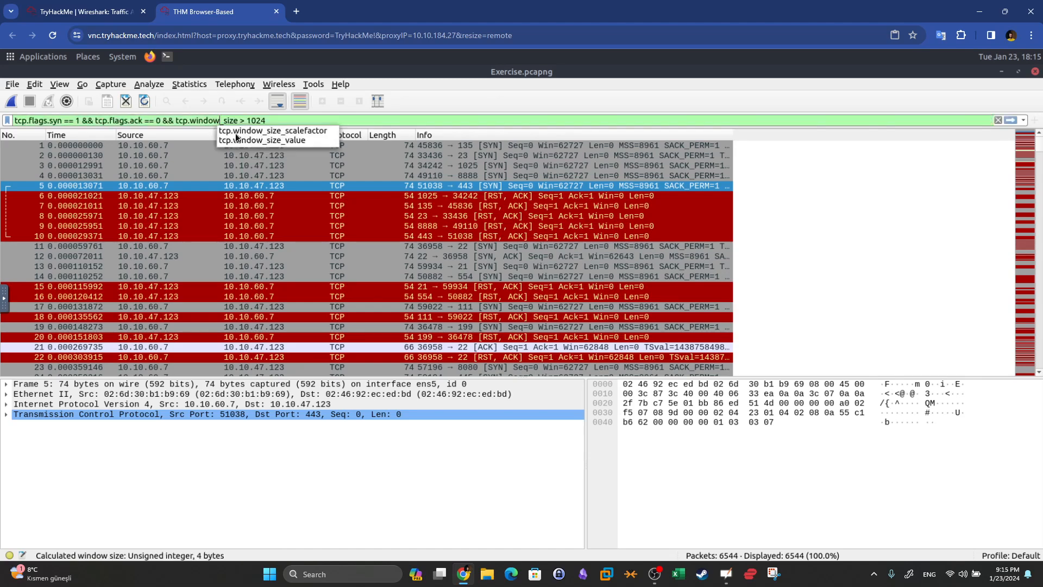
# Step: Review the filter's SYN, ACK and window size conditions and apply it to the packet list
pyautogui.click(278, 120)
pyautogui.moveTo(277, 120); pyautogui.dragTo(16, 124)
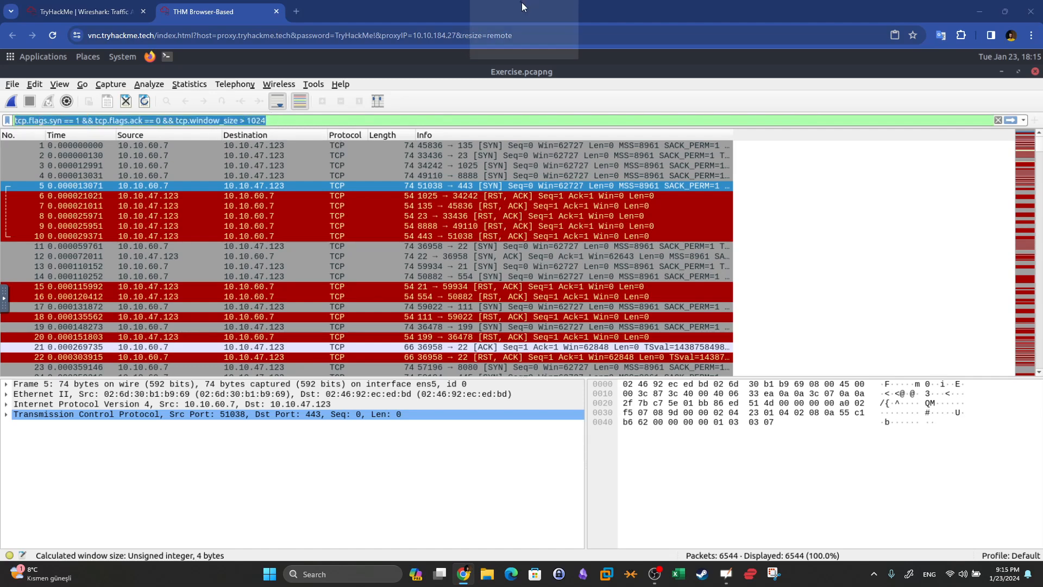
pyautogui.click(277, 120)
pyautogui.moveTo(277, 120); pyautogui.dragTo(168, 122)
pyautogui.click(356, 122)
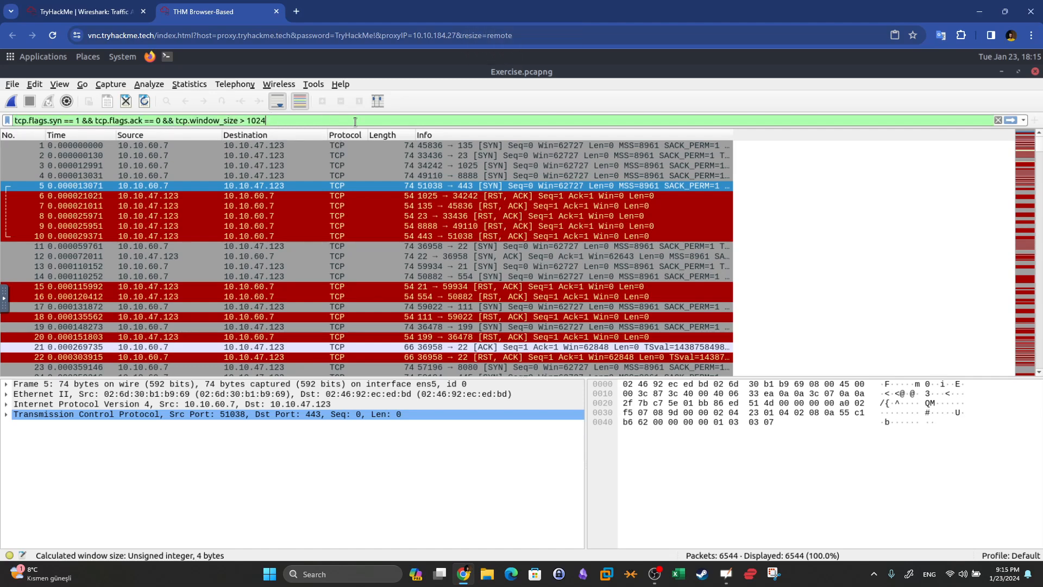
pyautogui.doubleClick(55, 122)
pyautogui.click(76, 120)
pyautogui.moveTo(129, 121); pyautogui.dragTo(161, 121)
pyautogui.click(1009, 120)
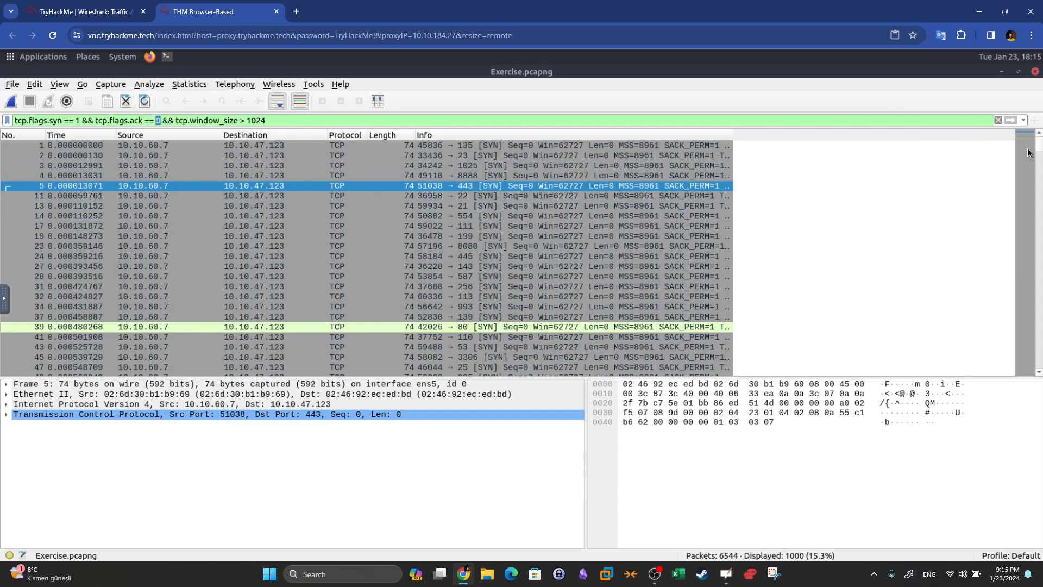
# Step: Look through the filtered SYN packets from beginning to end, including the one sent to port 5718
pyautogui.moveTo(1039, 154); pyautogui.dragTo(1040, 196)
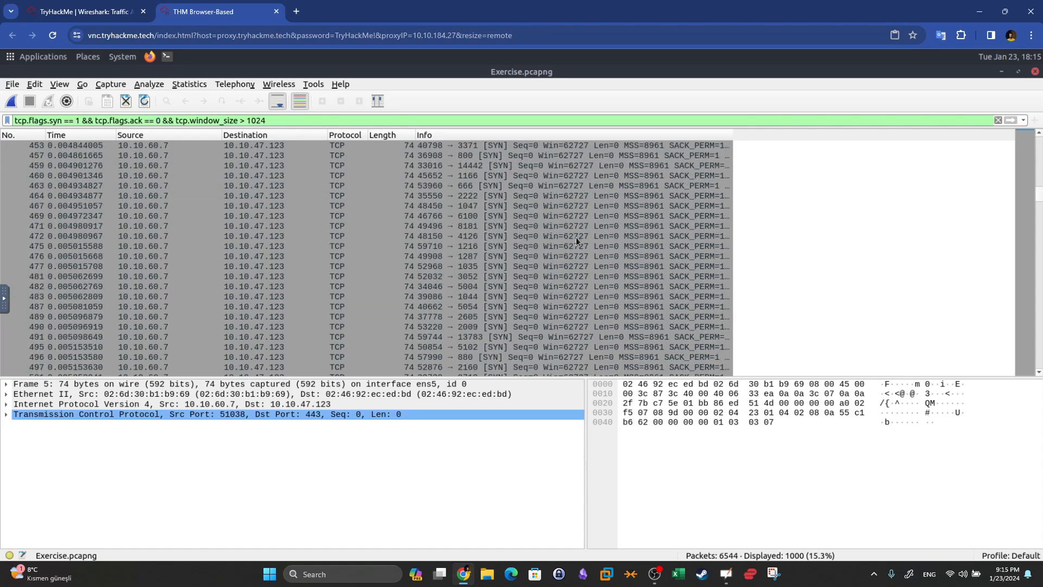
pyautogui.scroll(-4, 435, 212)
pyautogui.click(489, 317)
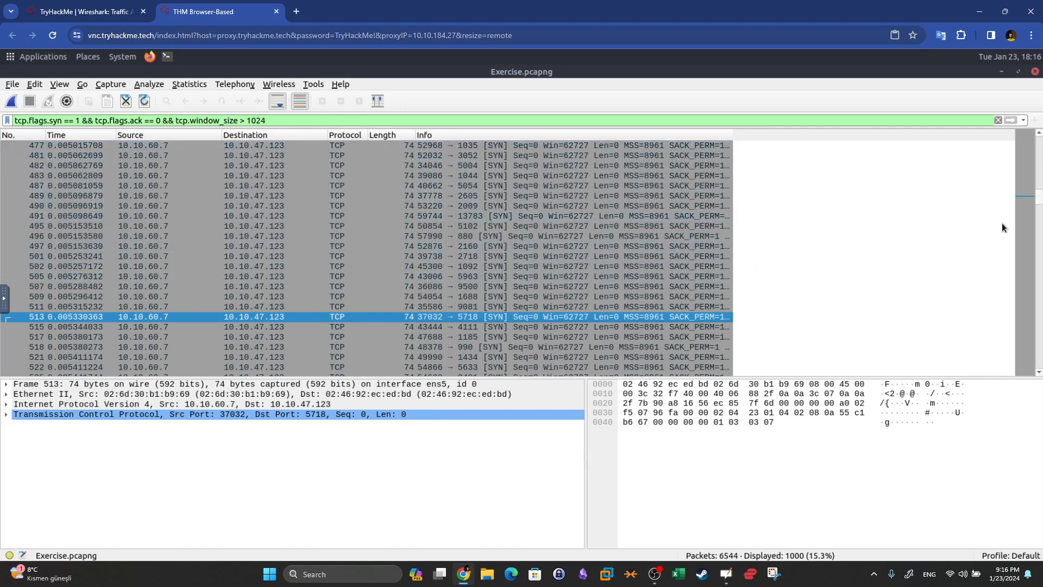
pyautogui.moveTo(1039, 198); pyautogui.dragTo(1034, 390)
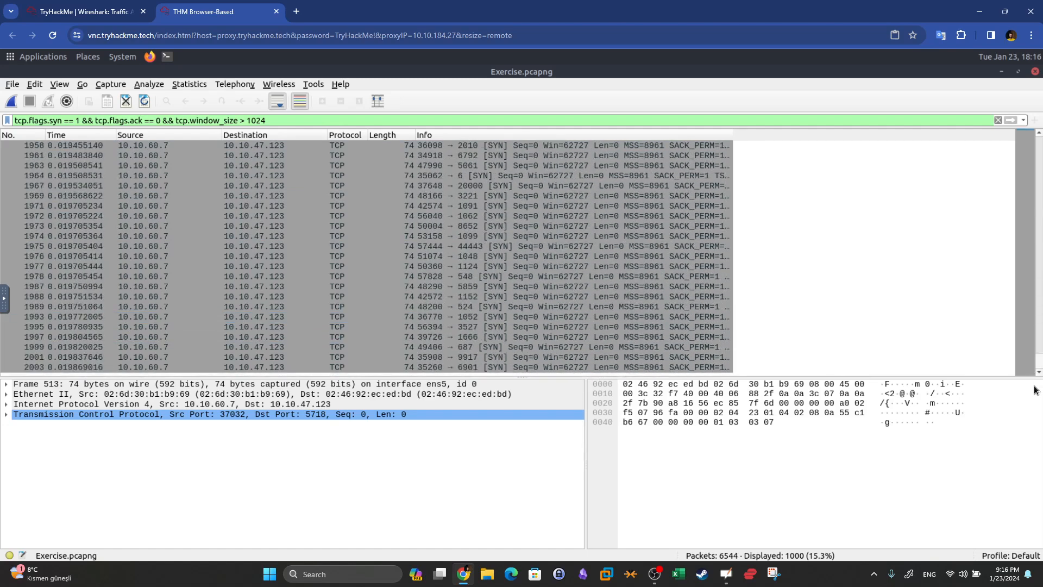
pyautogui.moveTo(1026, 283); pyautogui.dragTo(1041, 144)
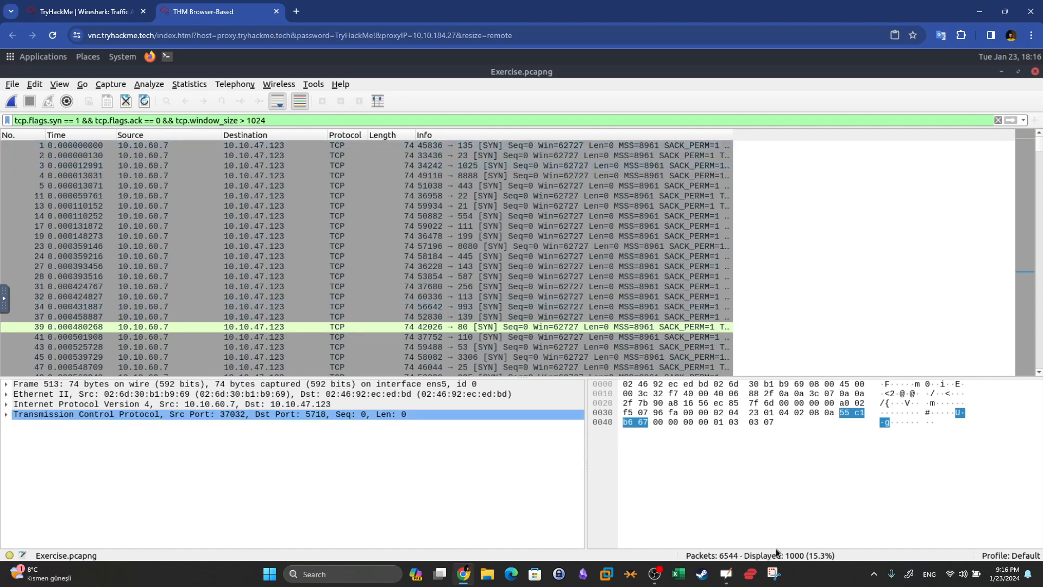
# Step: Check the room's answer for the number of "TCP Connect" scans and read the question about TCP port 80
pyautogui.click(85, 12)
pyautogui.moveTo(259, 356); pyautogui.dragTo(201, 360)
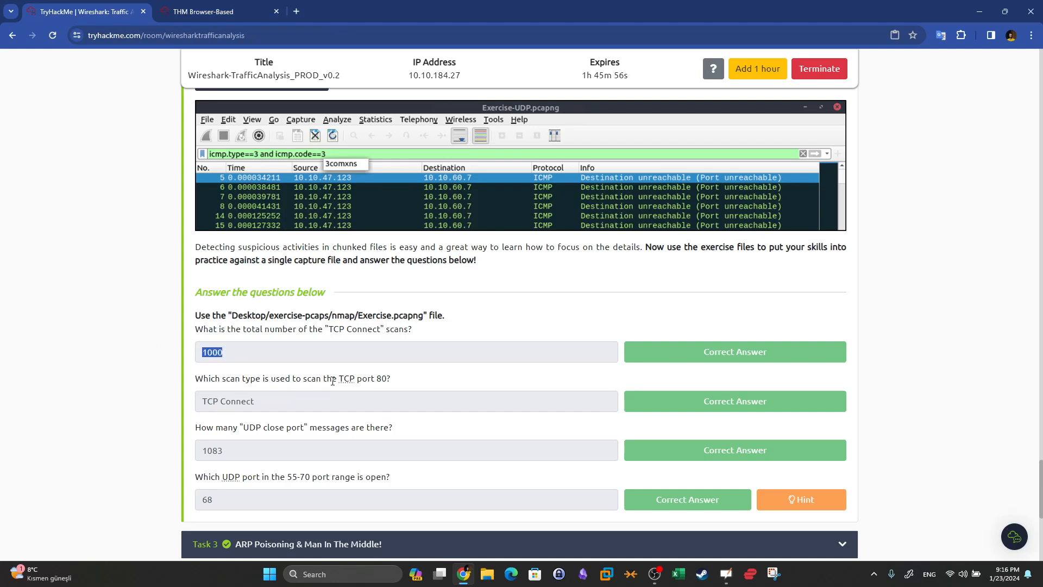
pyautogui.moveTo(388, 379); pyautogui.dragTo(374, 379)
# Step: Return to the capture and replace the display filter with "tcp.port == 80"
pyautogui.click(217, 11)
pyautogui.moveTo(285, 120); pyautogui.dragTo(18, 117)
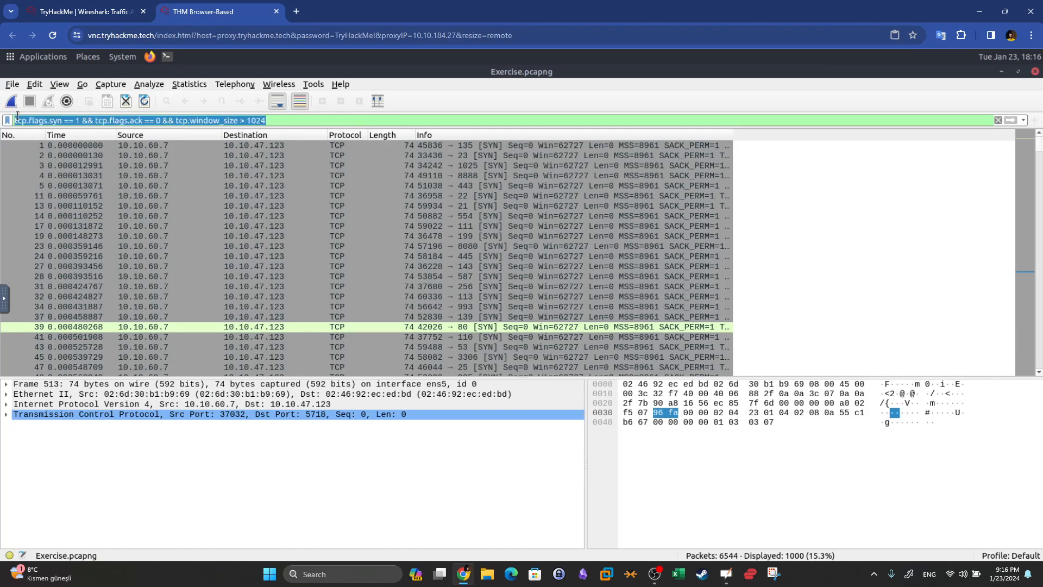
pyautogui.write('tcp.port == 80')
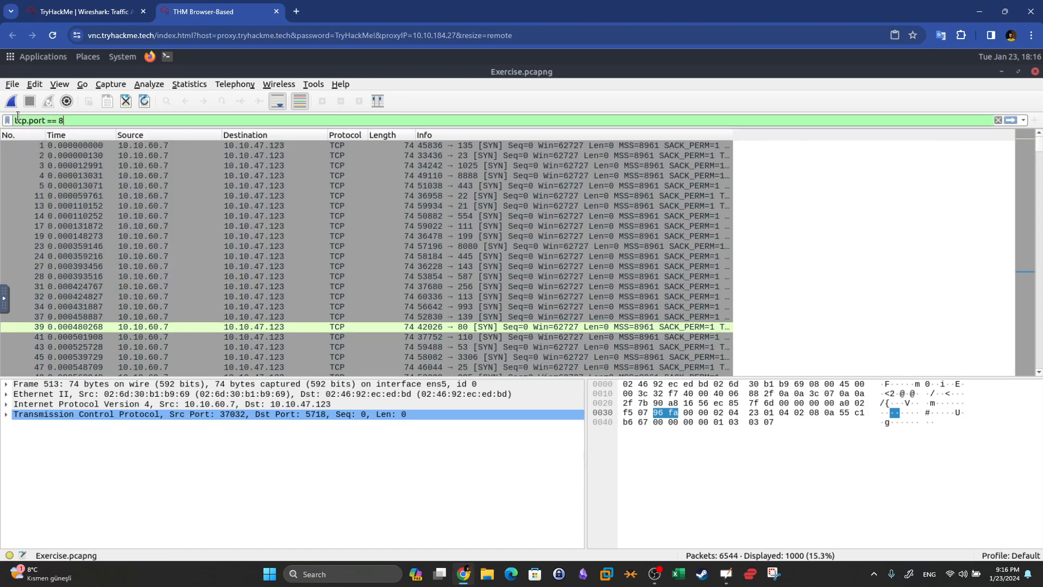
pyautogui.press('Return')
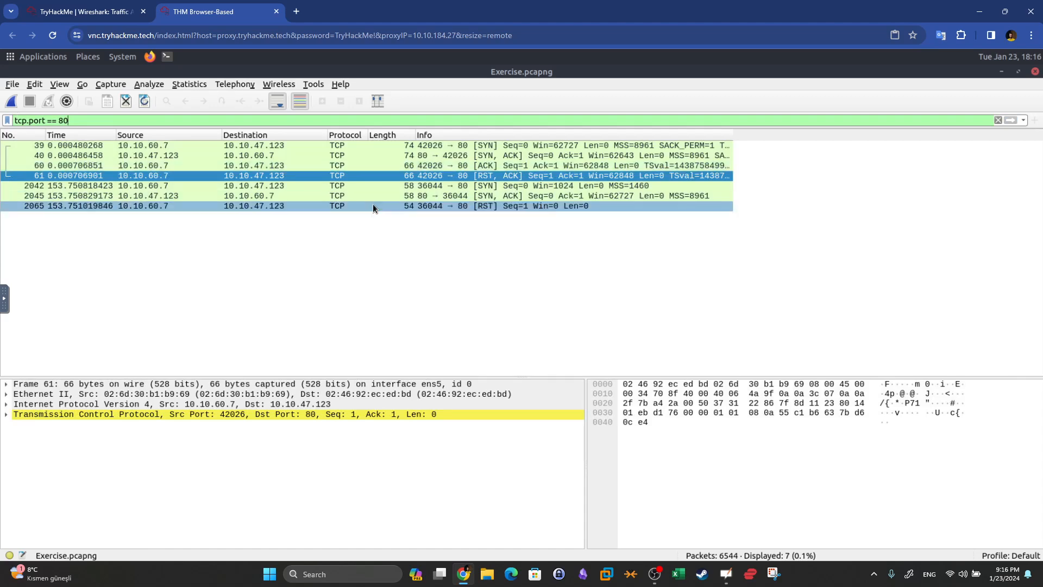
# Step: Examine the SYN, SYN-ACK, ACK and RST-ACK packets exchanged between ports 42026 and 80
pyautogui.click(427, 224)
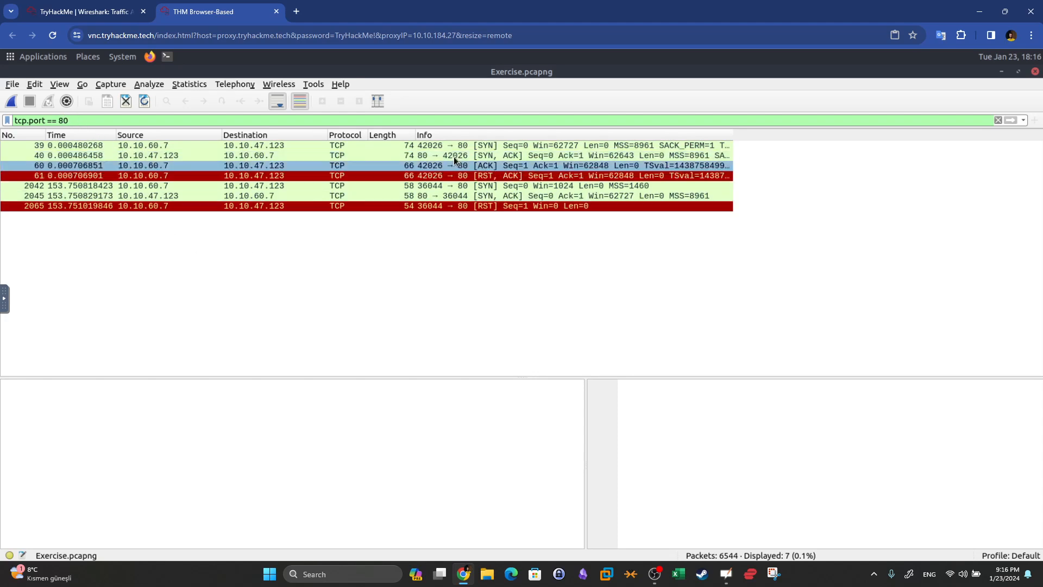
pyautogui.click(187, 146)
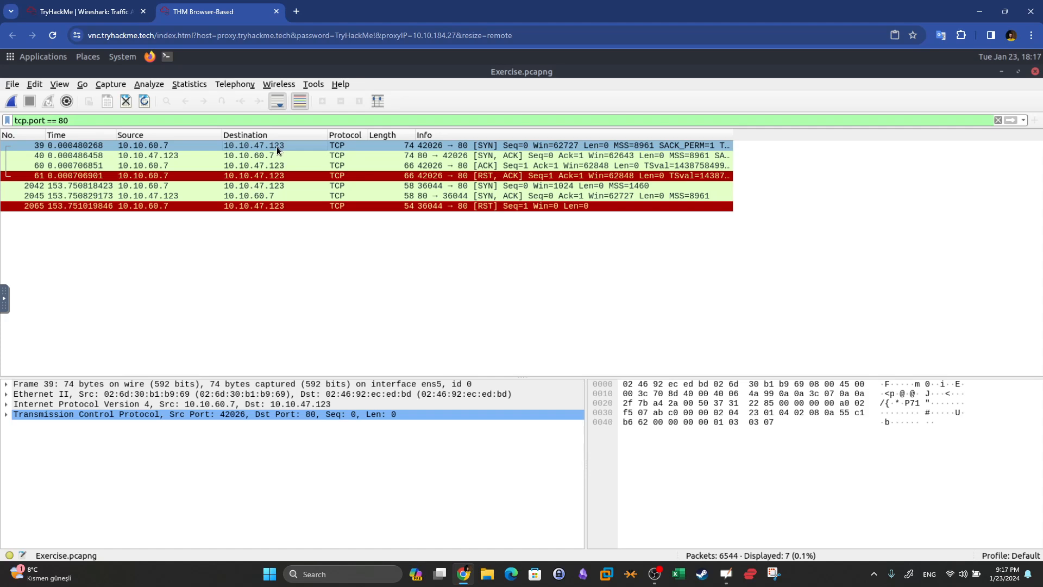
pyautogui.click(192, 156)
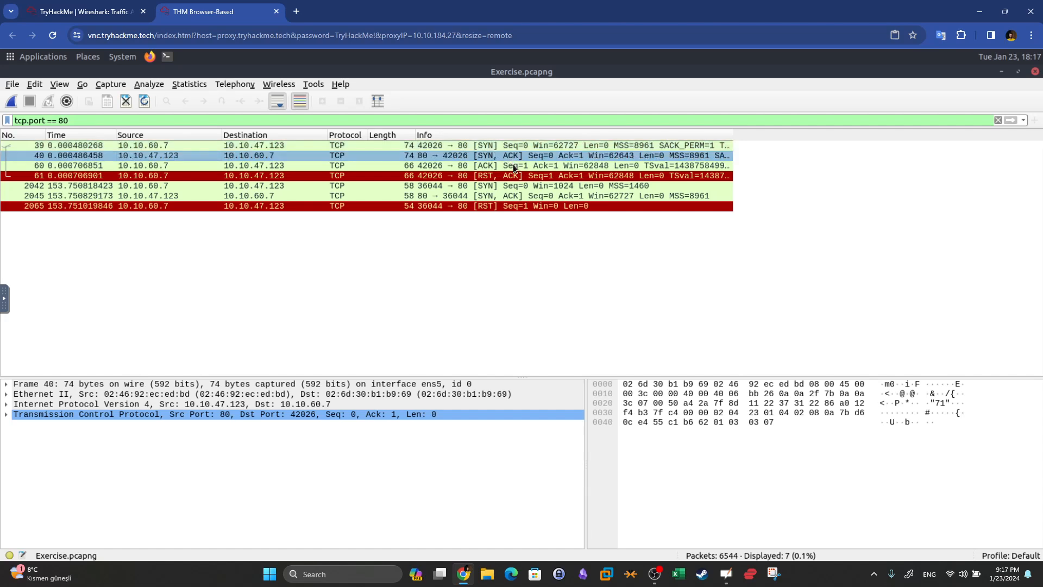
pyautogui.click(162, 166)
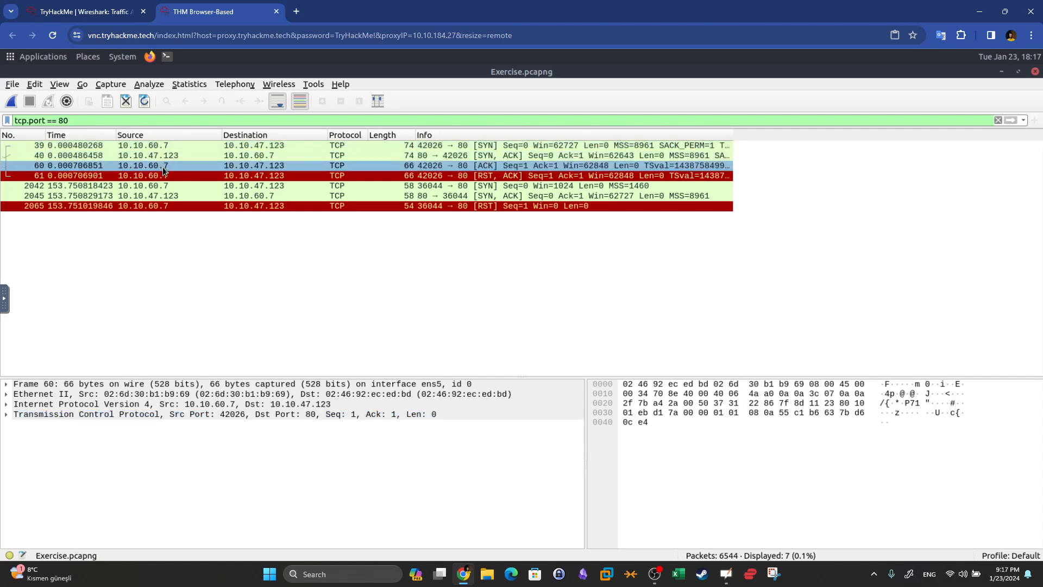
pyautogui.click(477, 175)
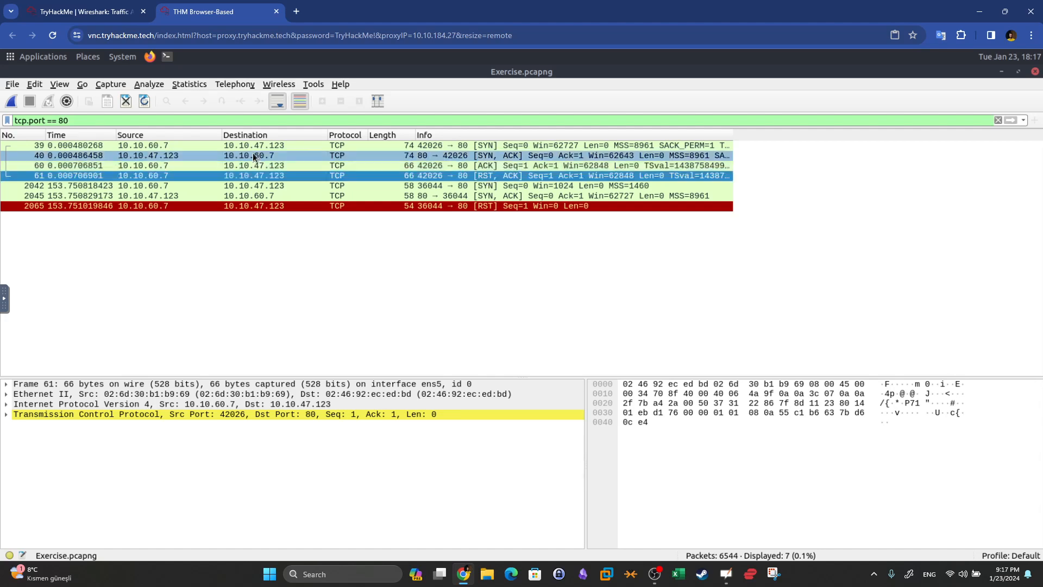
pyautogui.click(479, 169)
pyautogui.click(322, 164)
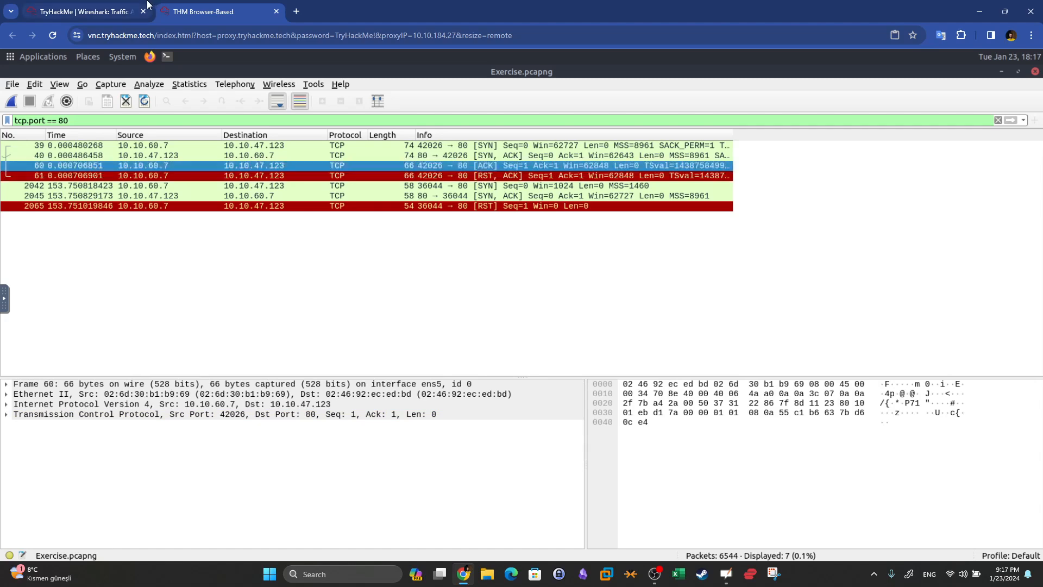
# Step: Check the room's answer for the scan type used on TCP port 80 and read the "UDP close port" question
pyautogui.click(85, 12)
pyautogui.tripleClick(261, 400)
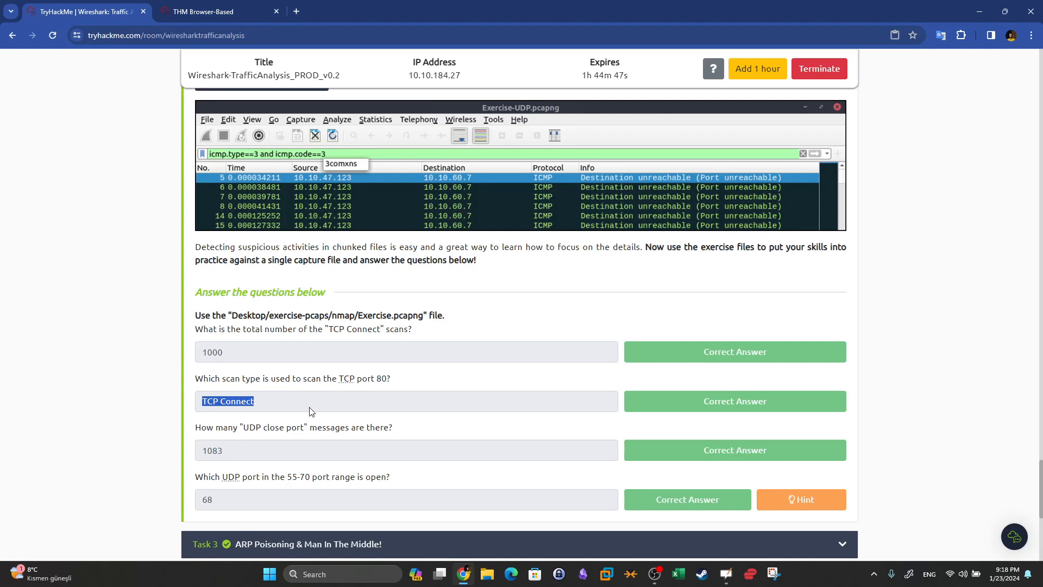
pyautogui.press('super+shift+s')
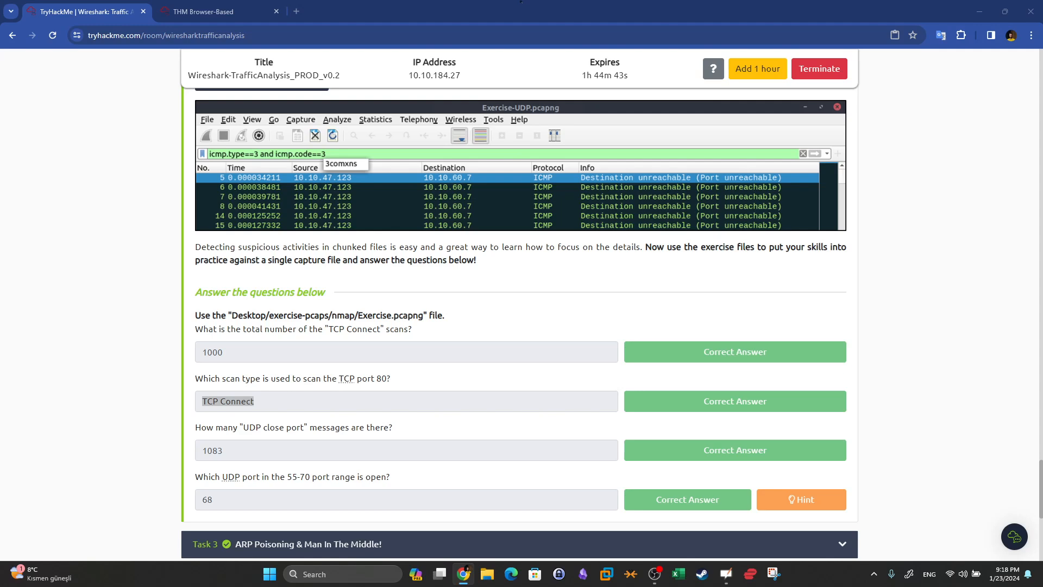
pyautogui.moveTo(243, 428); pyautogui.dragTo(261, 428)
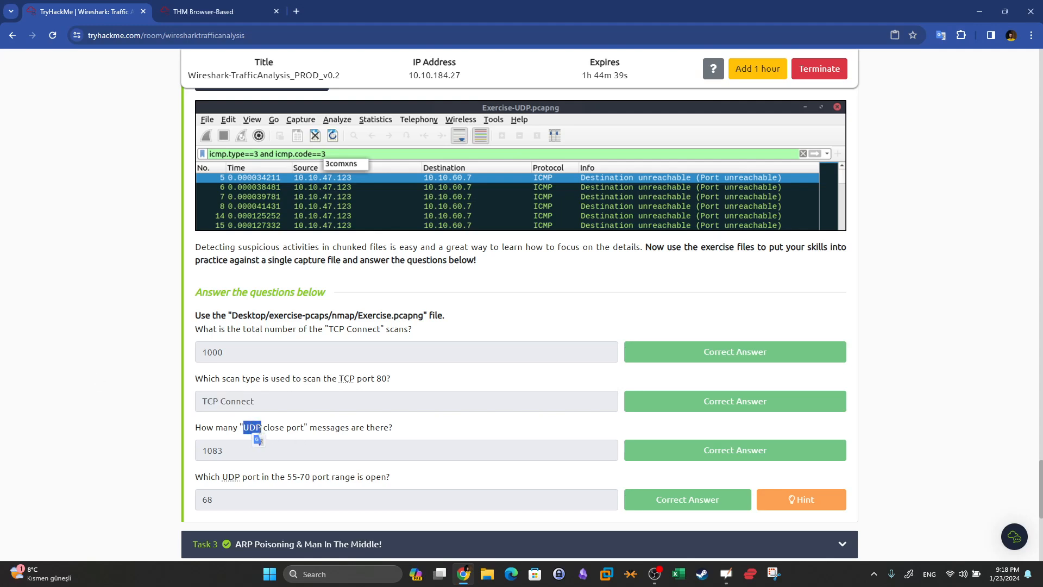
pyautogui.click(300, 429)
# Step: Return to the capture and replace the display filter with "icmp.type == 3 && icmp.code == 3"
pyautogui.click(198, 12)
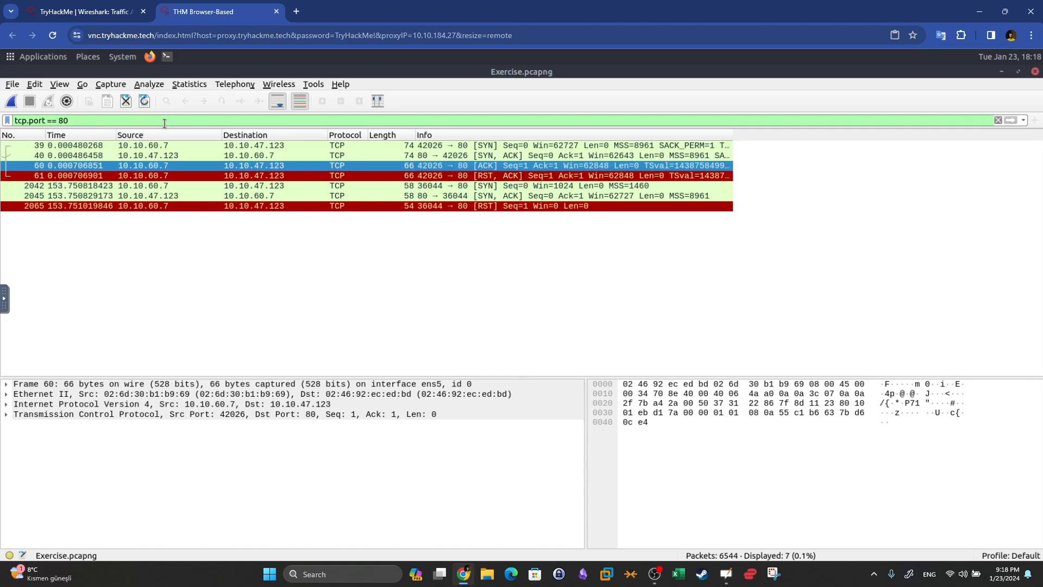
pyautogui.moveTo(164, 120); pyautogui.dragTo(14, 121)
pyautogui.write('icmp.')
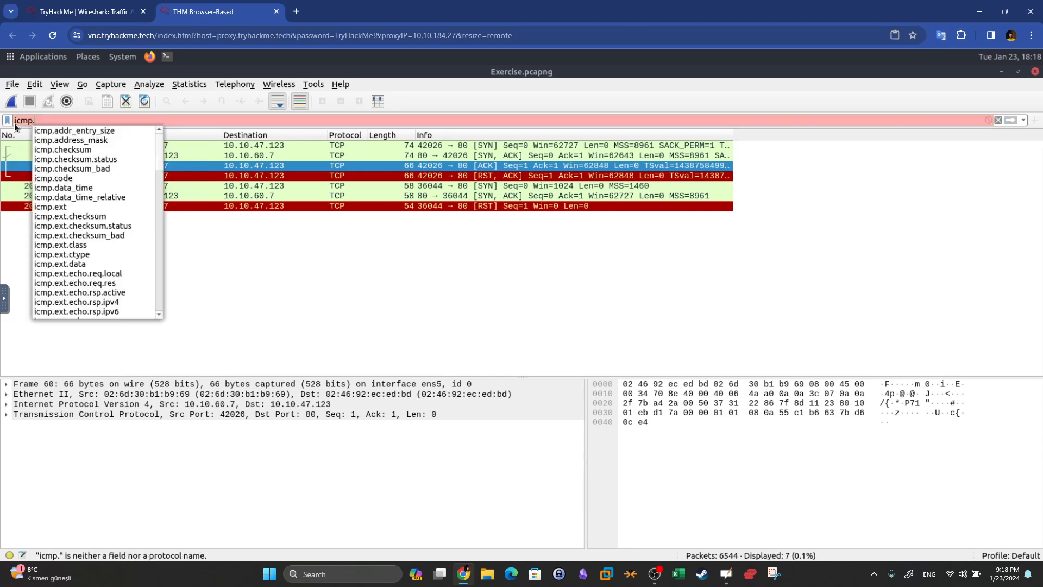
pyautogui.write('type ==')
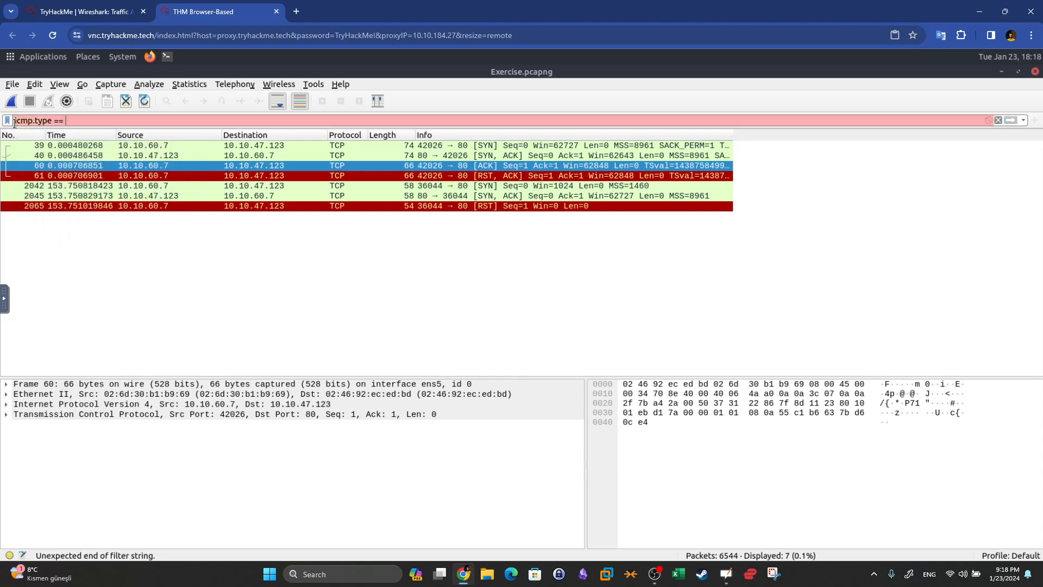
pyautogui.write(' 3 && icmp')
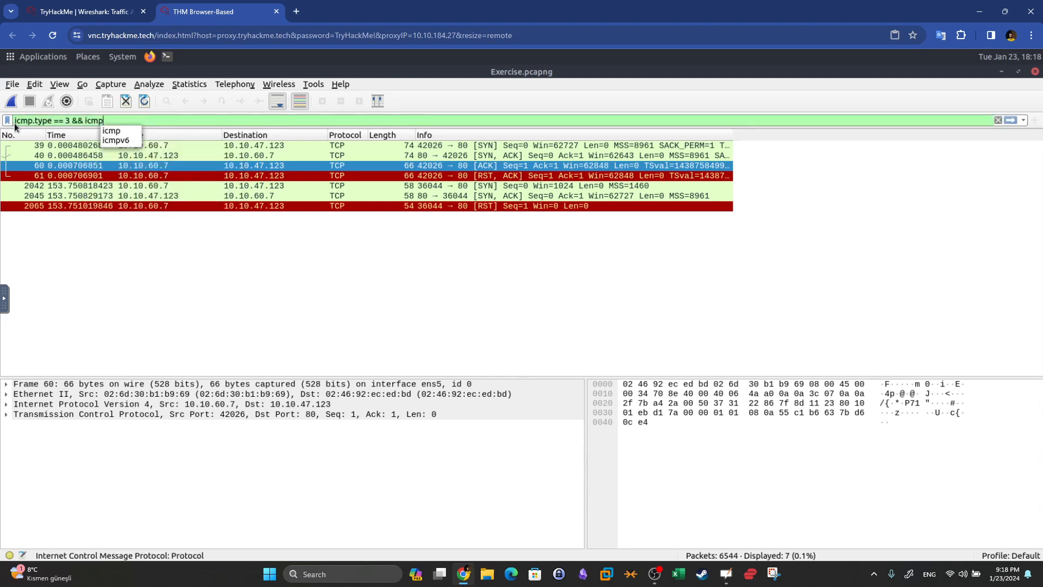
pyautogui.write('.code ==')
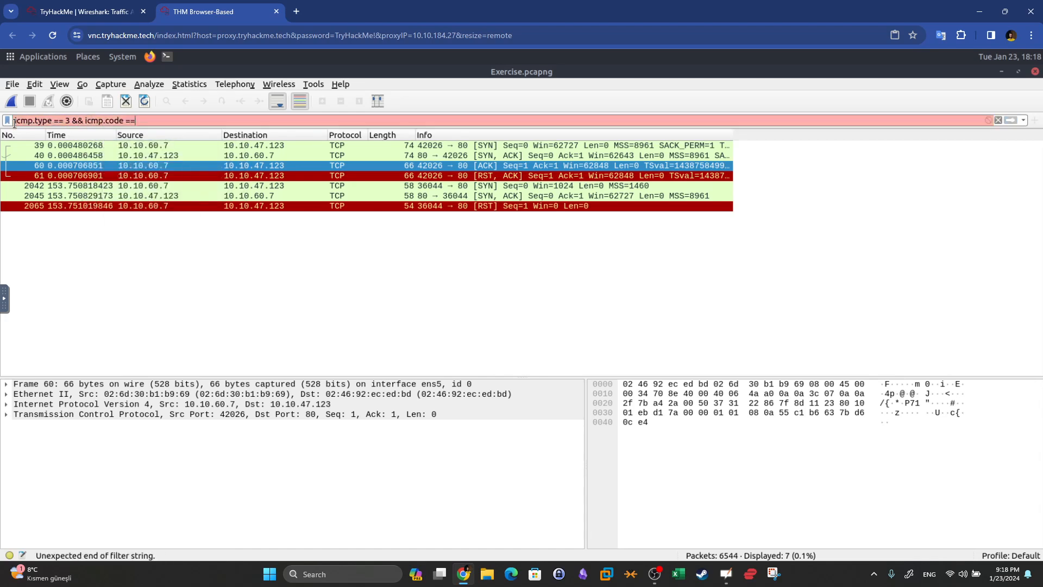
pyautogui.write(' 3')
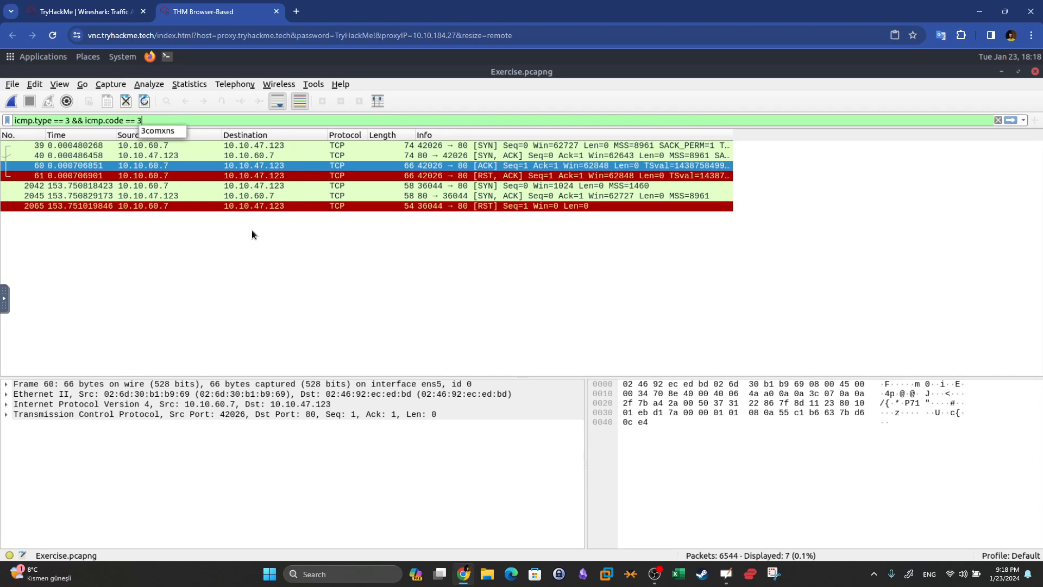
pyautogui.press('Return')
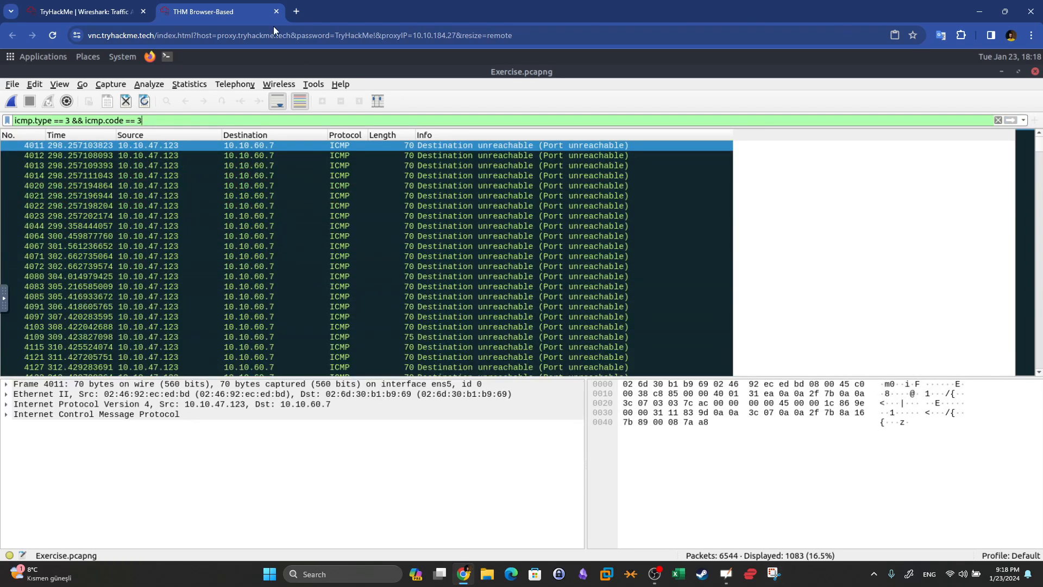
# Step: Compare the displayed packet count with the room's "UDP close port" answer and read the question about UDP ports 55-70
pyautogui.click(134, 5)
pyautogui.moveTo(274, 459); pyautogui.dragTo(204, 457)
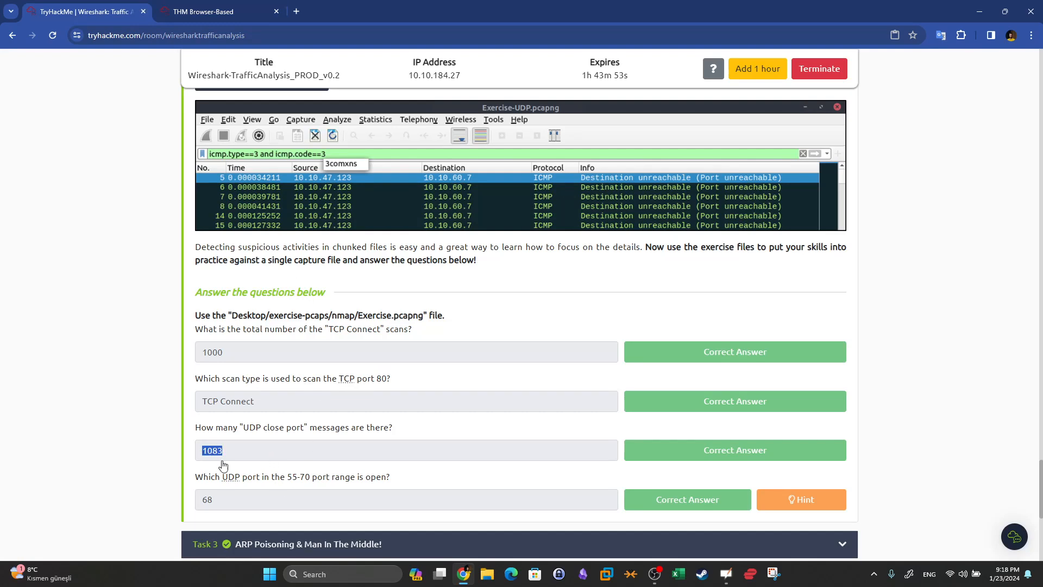
pyautogui.scroll(-1, 217, 402)
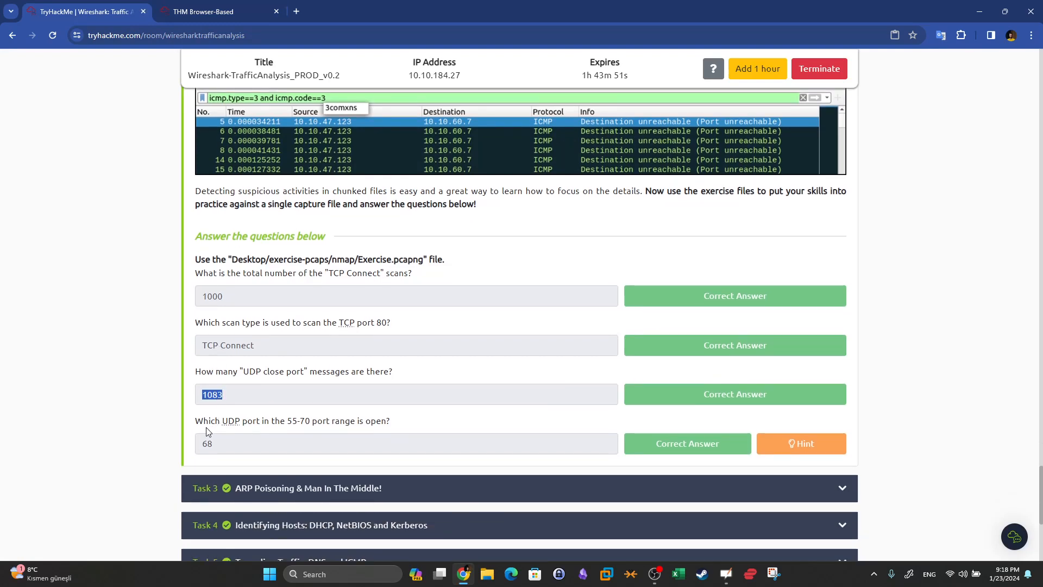
pyautogui.moveTo(286, 422); pyautogui.dragTo(298, 422)
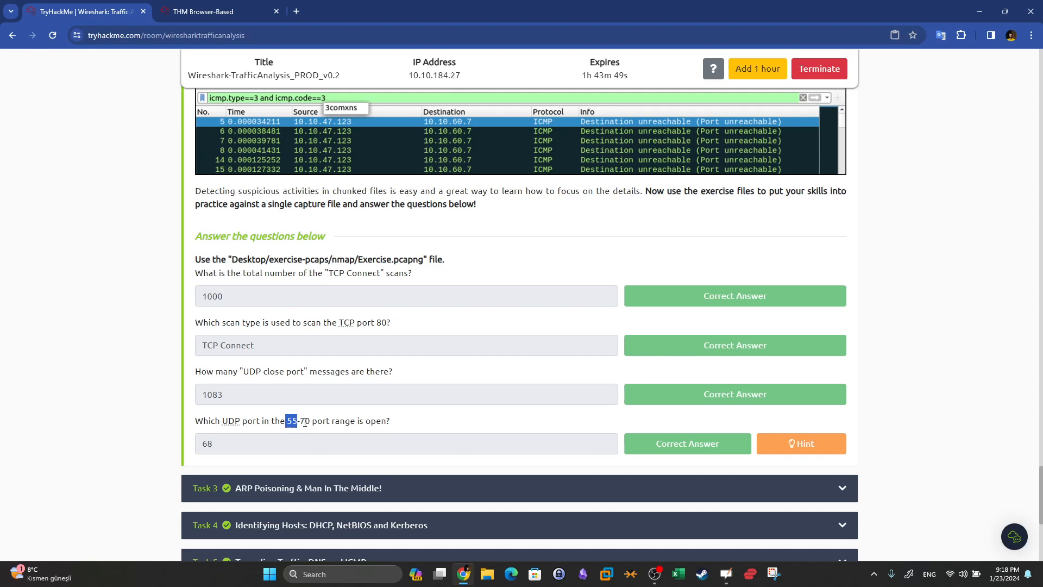
pyautogui.click(0, 362)
pyautogui.hotkey('alt', 'Tab')
pyautogui.click(321, 424)
pyautogui.moveTo(244, 372); pyautogui.dragTo(294, 370)
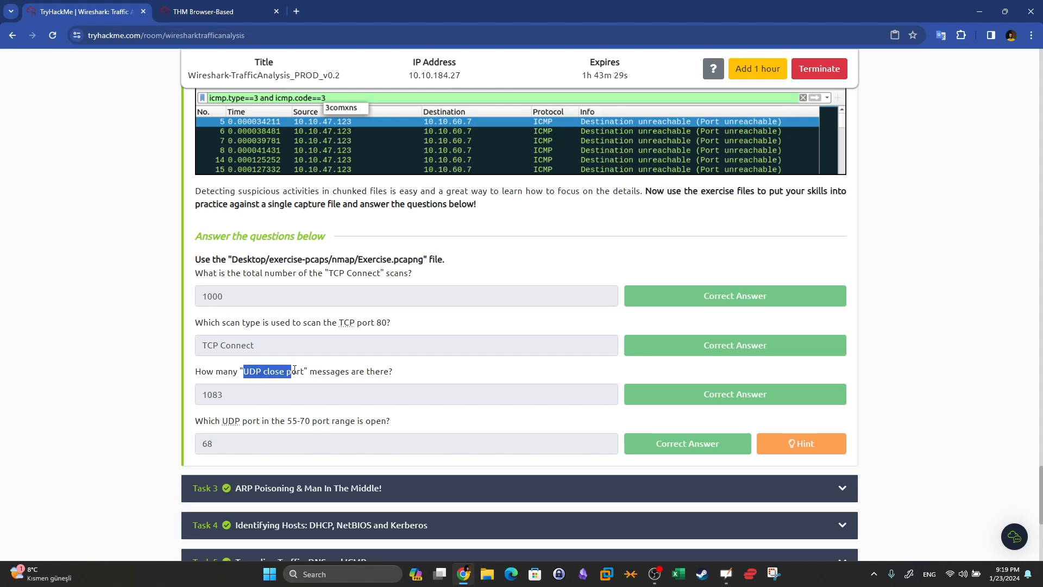
# Step: Back in the capture, rewrite the display filter as "udp && !(icmp.type == 3 && icmp.code == 3)"
pyautogui.click(224, 5)
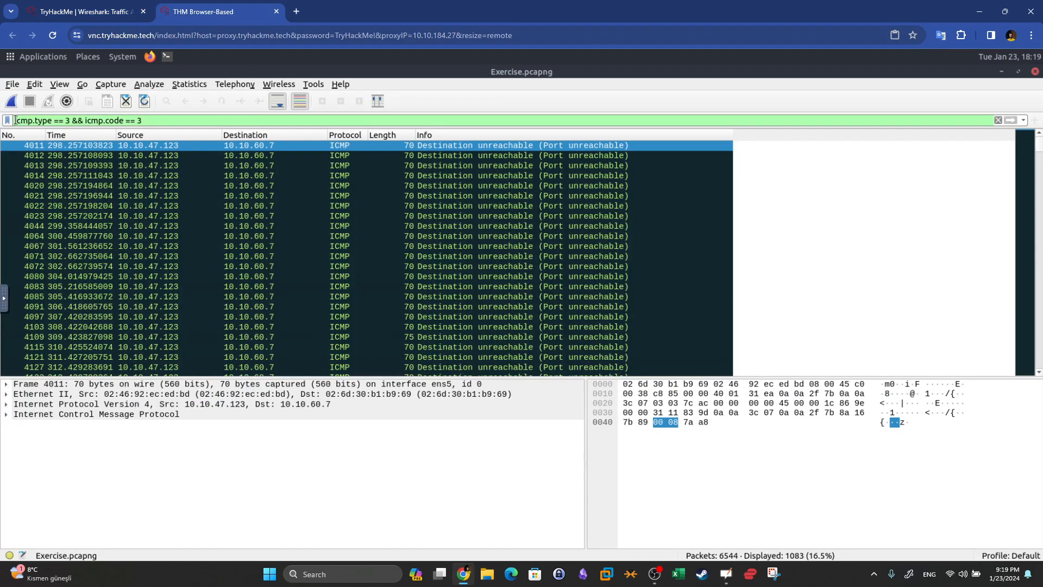
pyautogui.press('Home')
pyautogui.write('(')
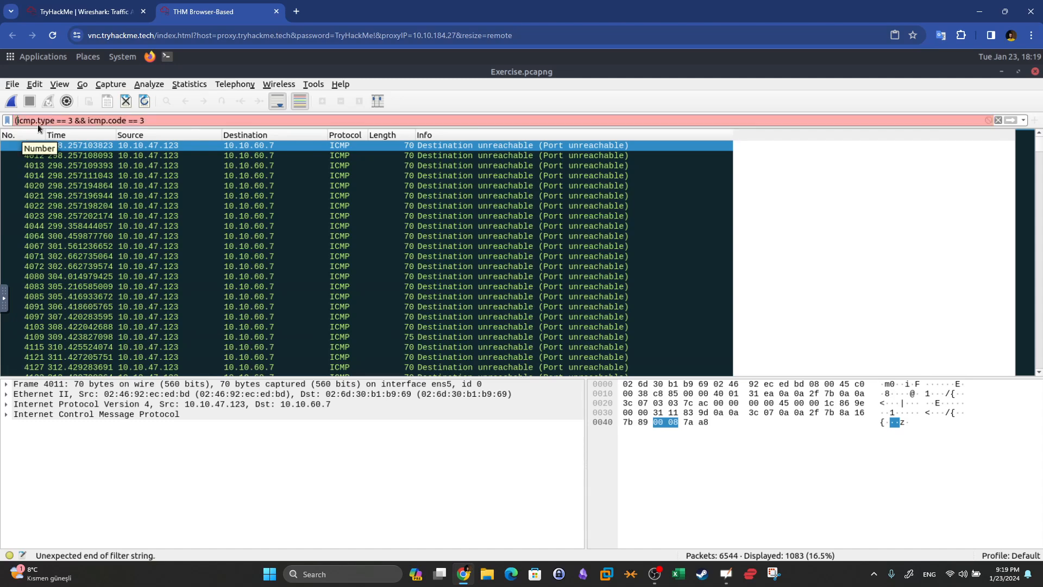
pyautogui.click(170, 119)
pyautogui.write(')')
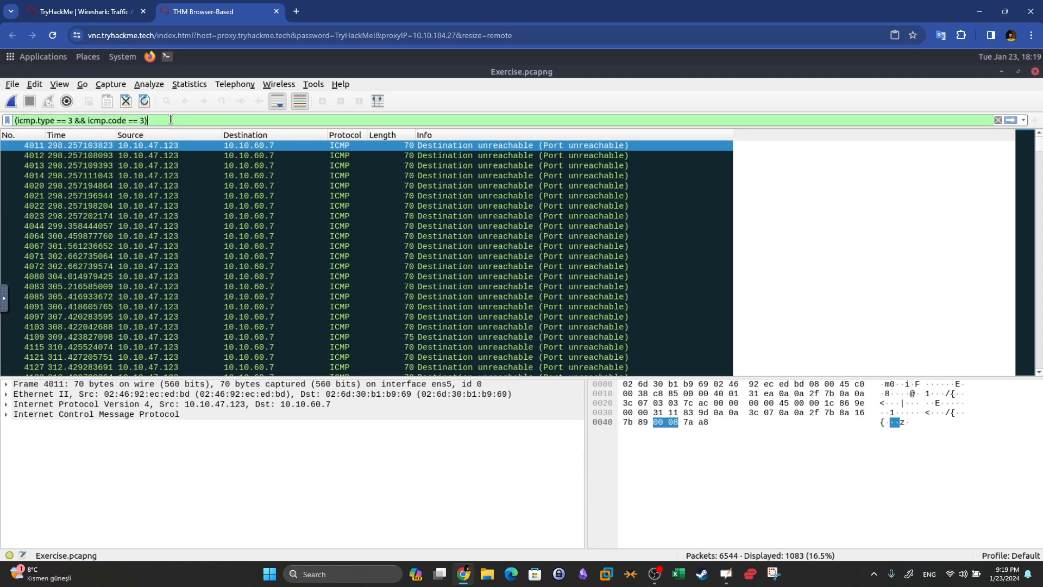
pyautogui.click(16, 121)
pyautogui.write('!')
pyautogui.write('udp &&')
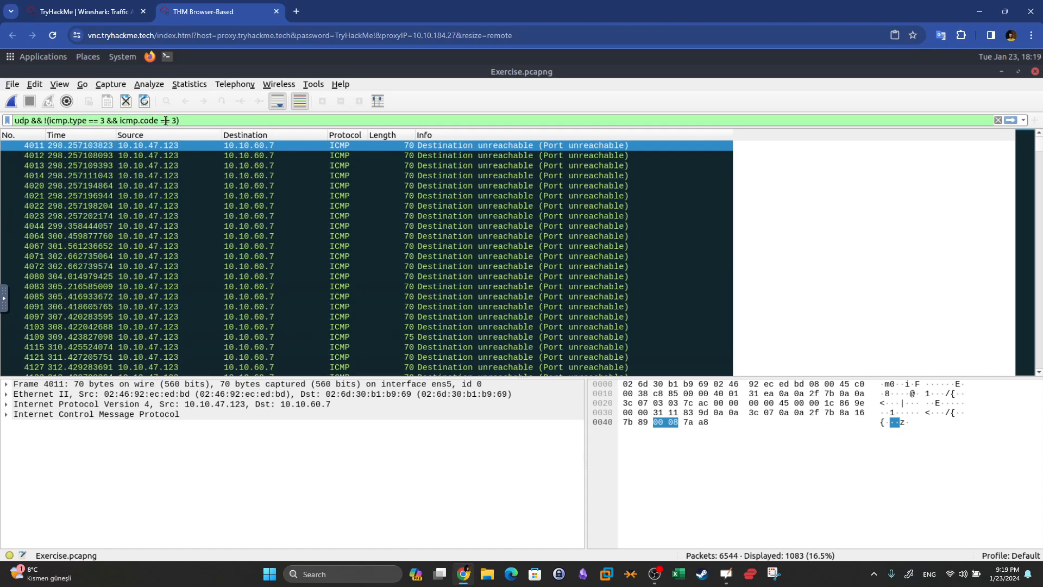
# Step: Review the udp term and the negated ICMP part of the filter expression, then apply the filter
pyautogui.moveTo(181, 121); pyautogui.dragTo(26, 120)
pyautogui.click(36, 125)
pyautogui.click(46, 120)
pyautogui.press('BackSpace')
pyautogui.write('!')
pyautogui.click(42, 121)
pyautogui.press('BackSpace')
pyautogui.moveTo(30, 121); pyautogui.dragTo(15, 122)
pyautogui.moveTo(180, 121); pyautogui.dragTo(44, 121)
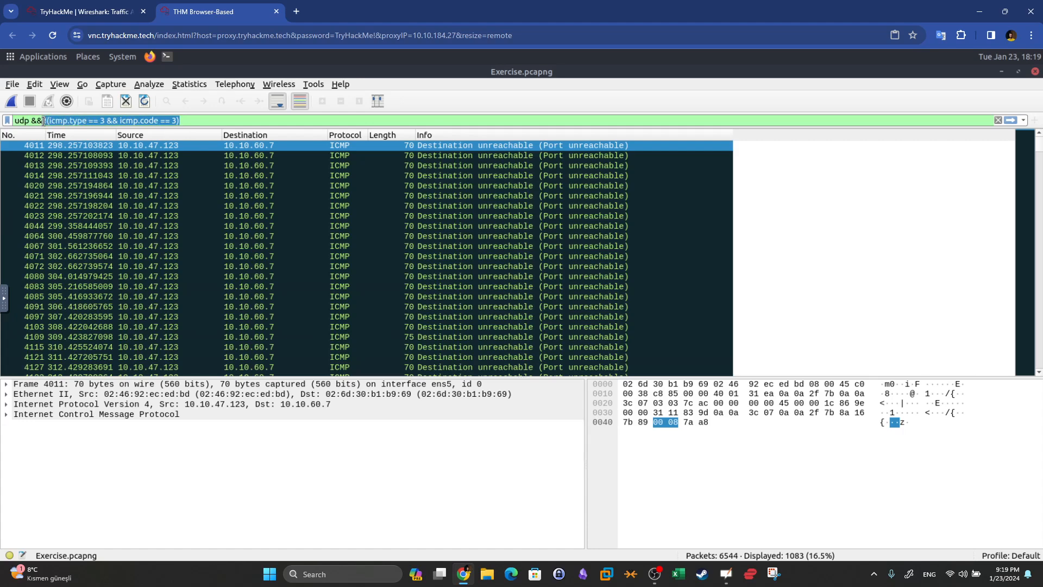
pyautogui.click(176, 120)
pyautogui.press('Return')
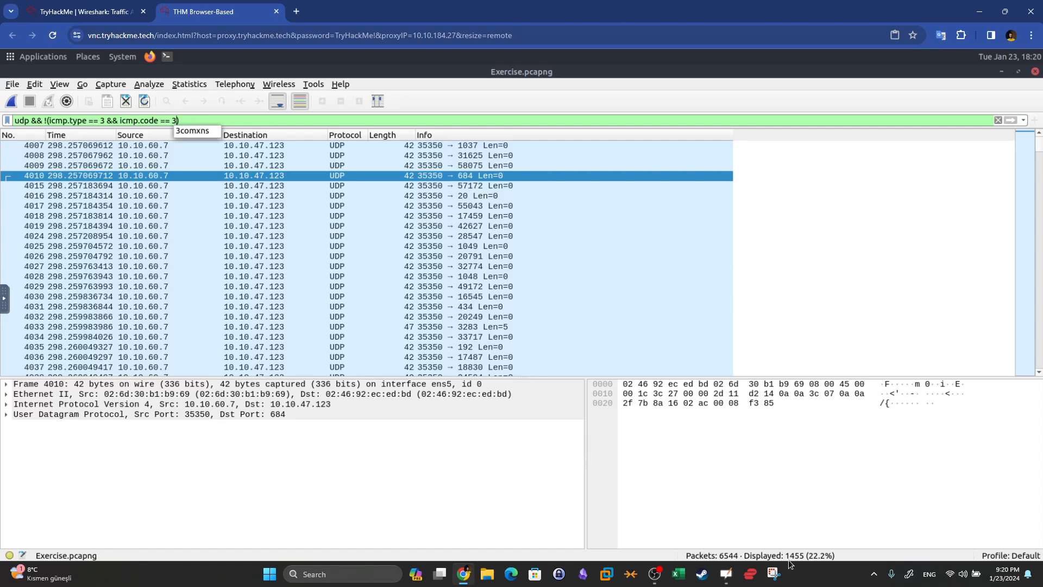
# Step: Compare the room's question about the open UDP port in the 55-70 range with the filtered UDP packets
pyautogui.click(122, 8)
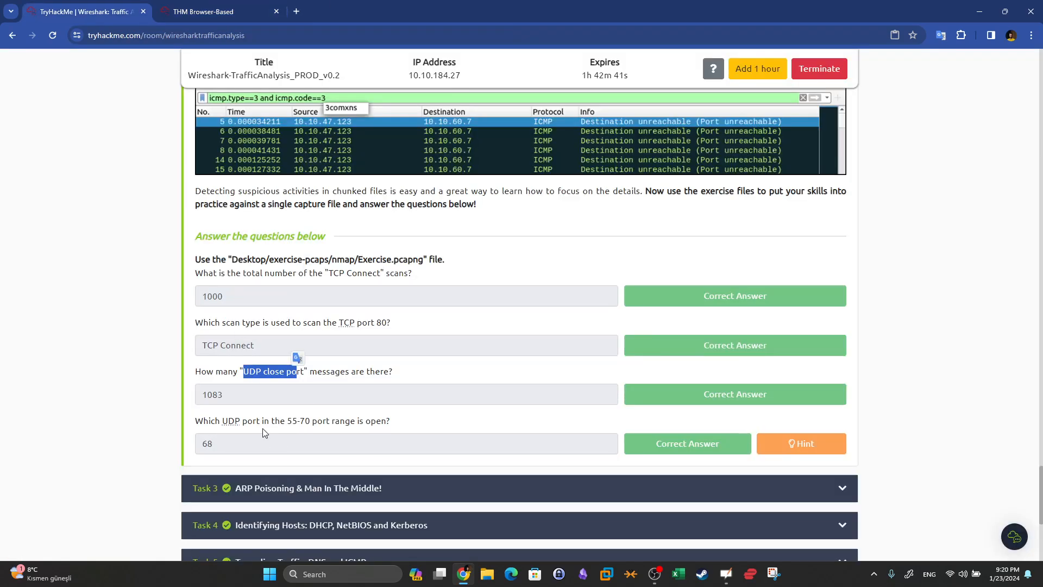
pyautogui.click(233, 11)
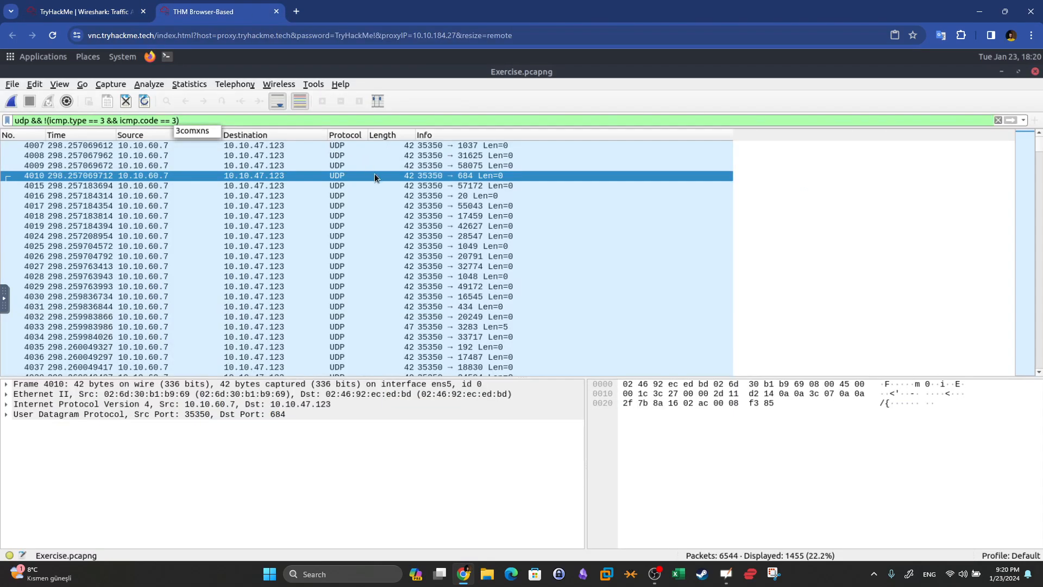
pyautogui.click(85, 10)
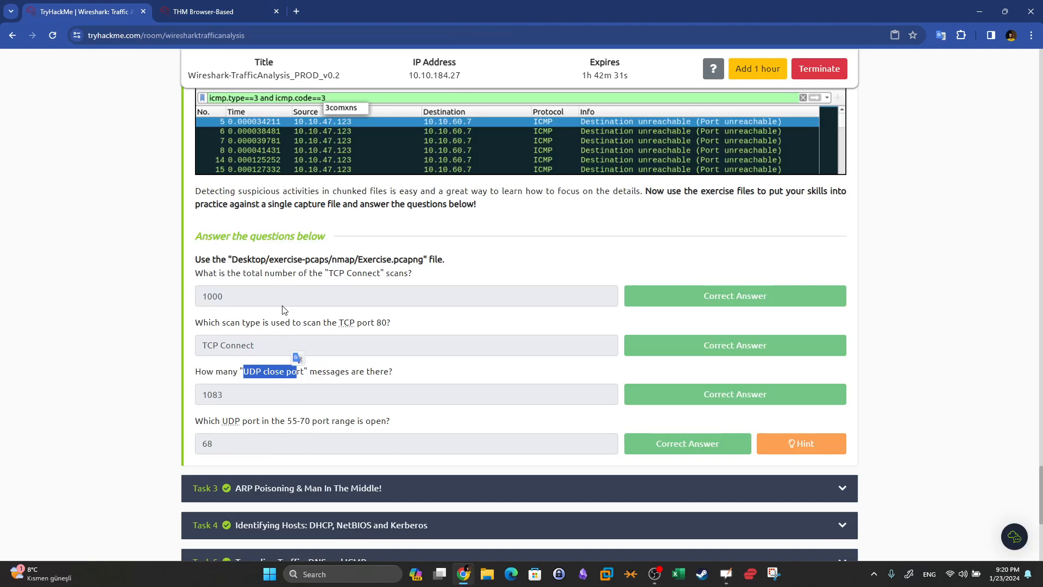
pyautogui.click(269, 4)
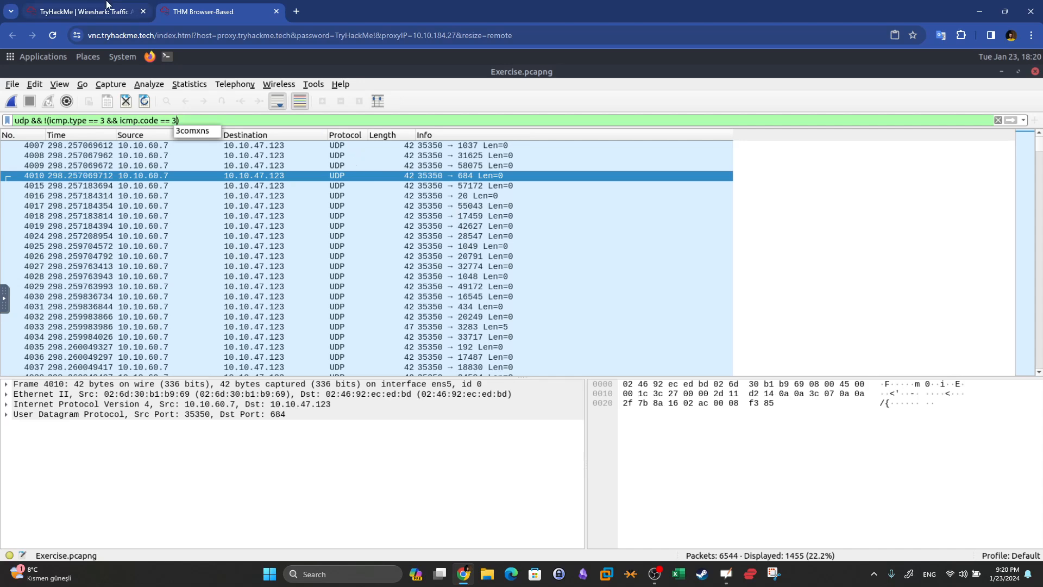
pyautogui.click(82, 12)
pyautogui.hotkey('ctrl', 'Tab')
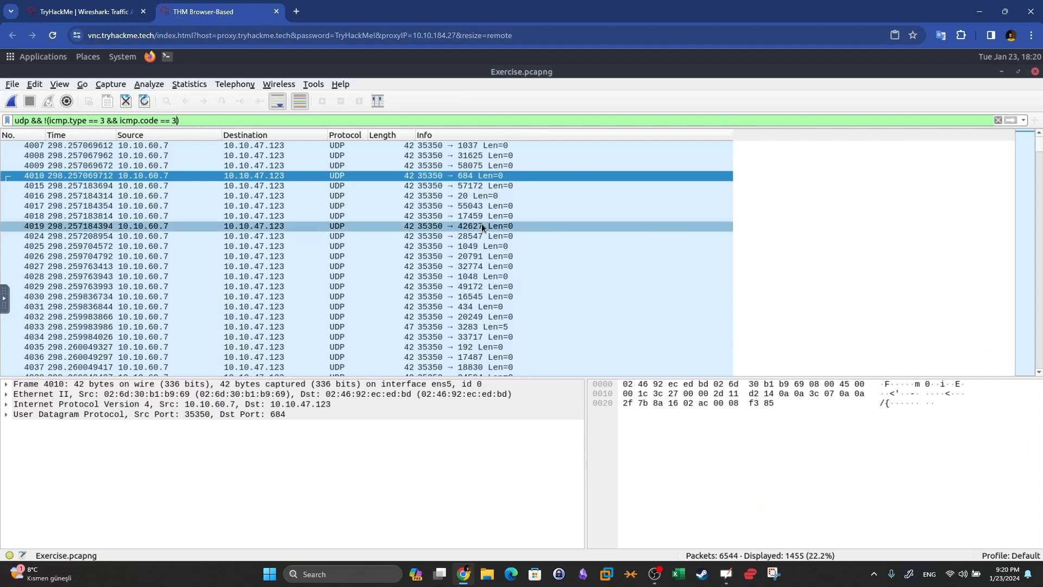
# Step: Look through the filtered UDP packets for destination ports between 55 and 70 and inspect the packets sent to port 68
pyautogui.scroll(-20, 481, 223)
pyautogui.click(445, 255)
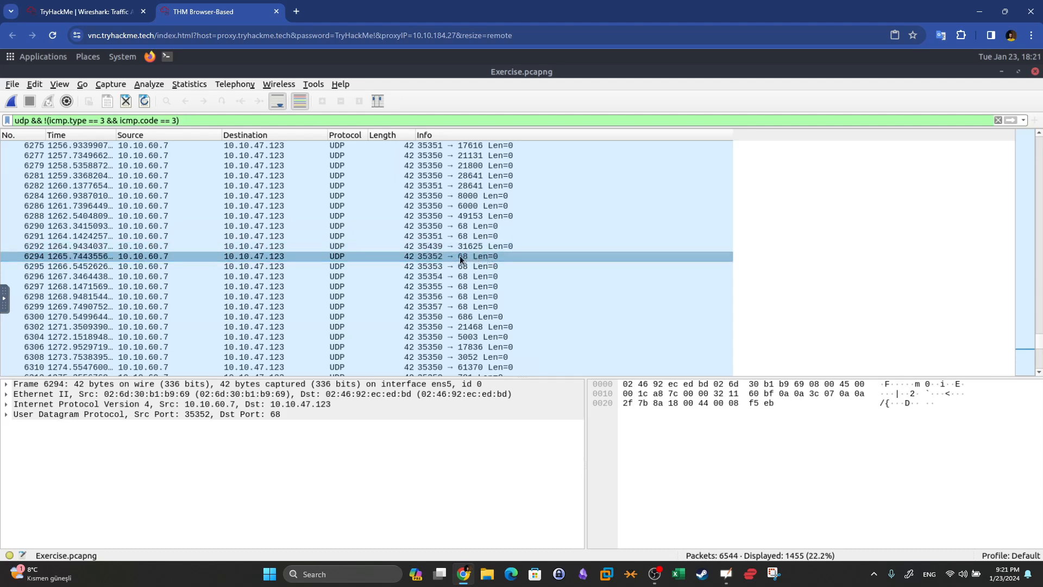
pyautogui.click(473, 295)
pyautogui.click(471, 307)
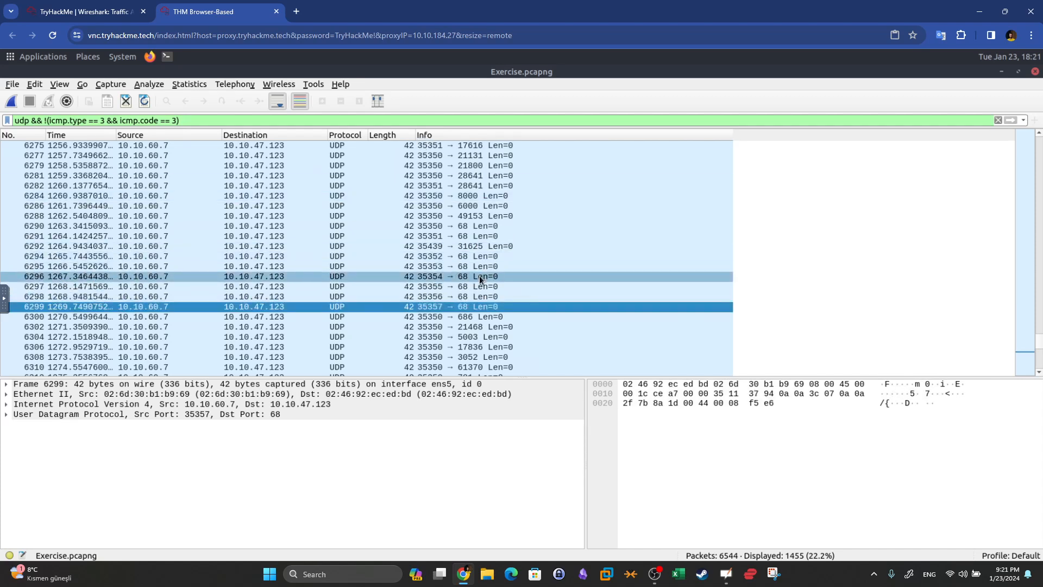
# Step: Check the room's answer for the open UDP port against the 55-70 range given in the question
pyautogui.click(131, 6)
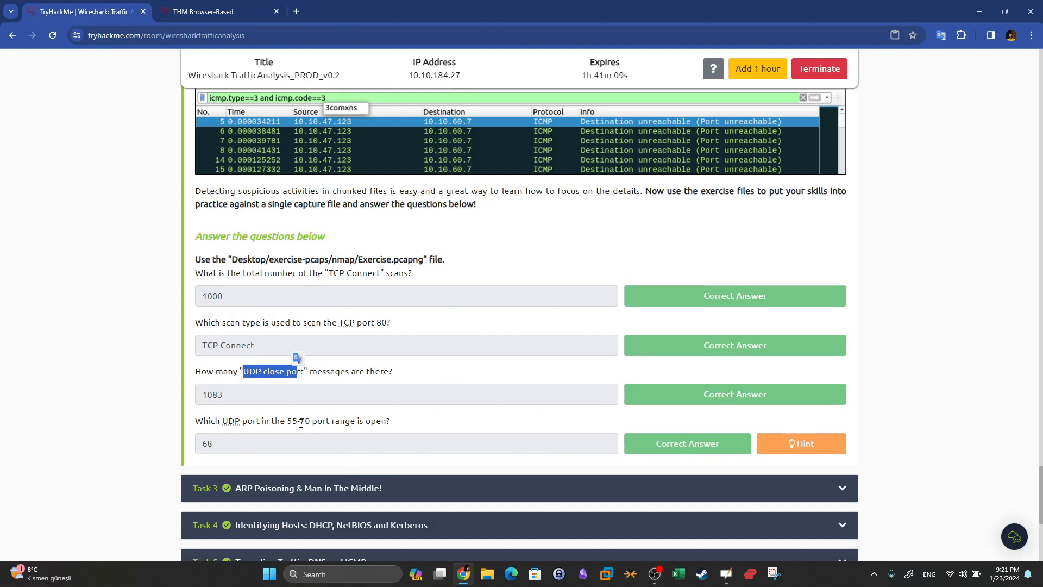
pyautogui.moveTo(287, 421); pyautogui.dragTo(305, 423)
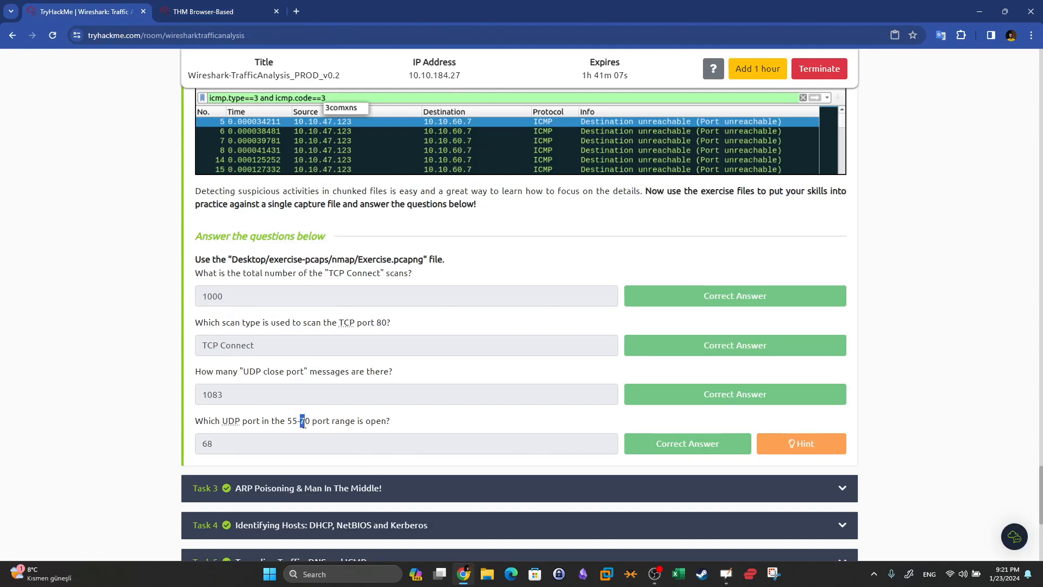
pyautogui.press('super+shift+s')
pyautogui.press('Escape')
# Step: Open Task 3, "ARP Poisoning & Man In The Middle!", and find which capture file its questions use
pyautogui.click(491, 487)
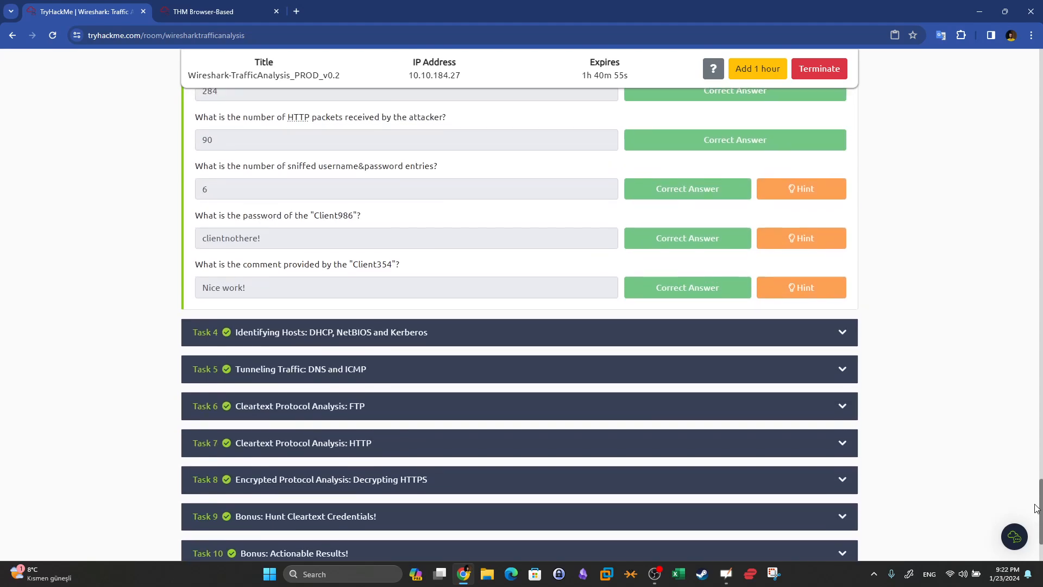
pyautogui.moveTo(1036, 508); pyautogui.dragTo(1035, 475)
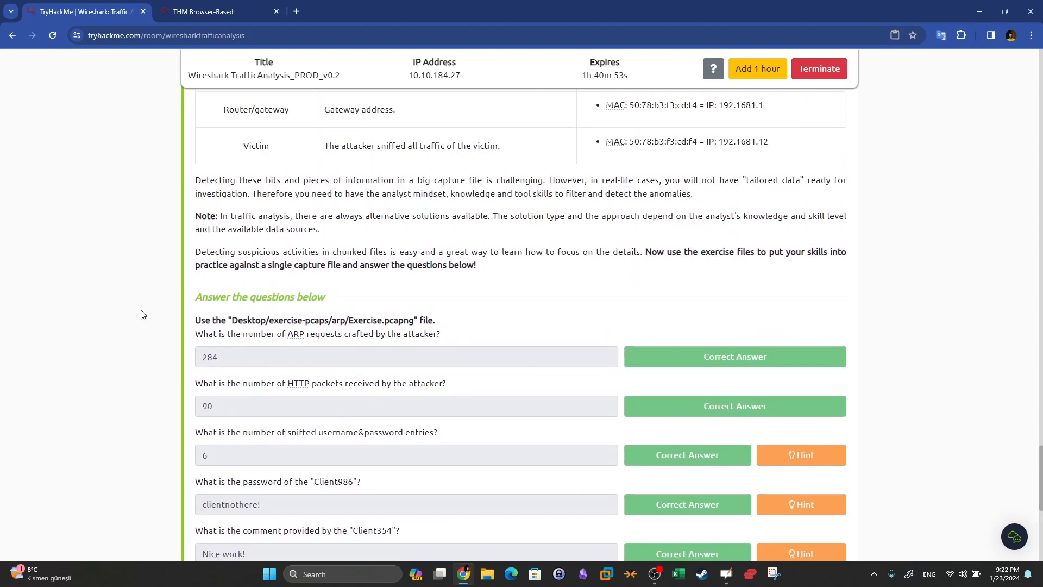
pyautogui.doubleClick(349, 321)
# Step: Open the Exercise.pcapng capture from the Desktop/exercise-pcaps/arp folder in the virtual machine's Wireshark
pyautogui.click(206, 12)
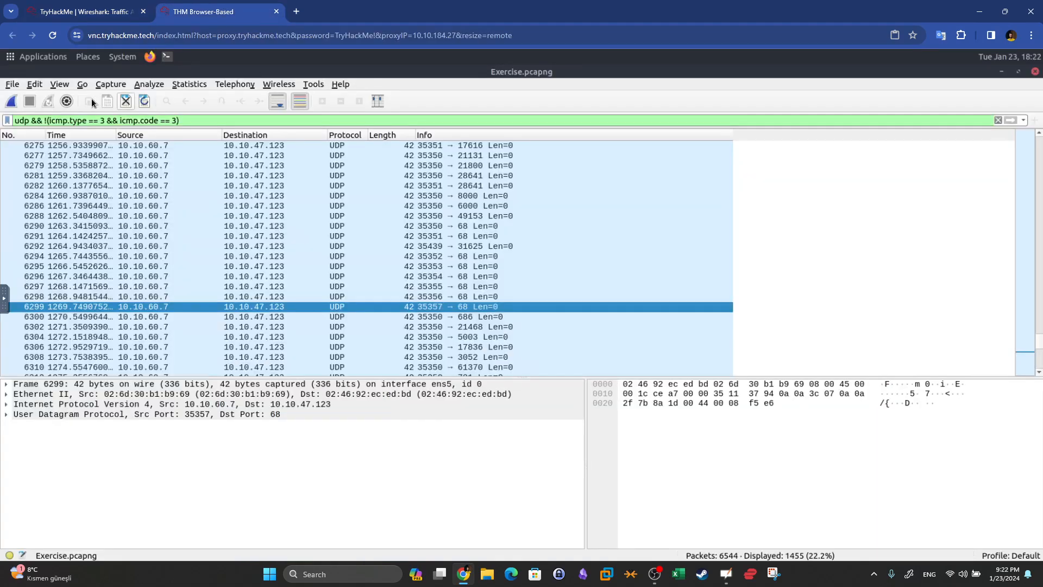
pyautogui.click(12, 84)
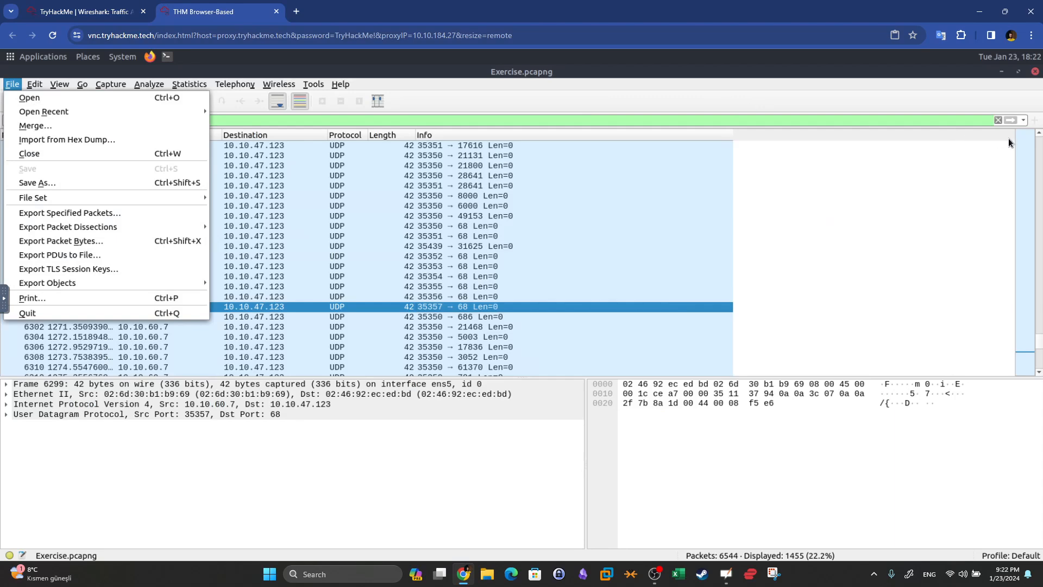
pyautogui.click(1001, 121)
pyautogui.click(13, 84)
pyautogui.moveTo(29, 86)
pyautogui.click(27, 97)
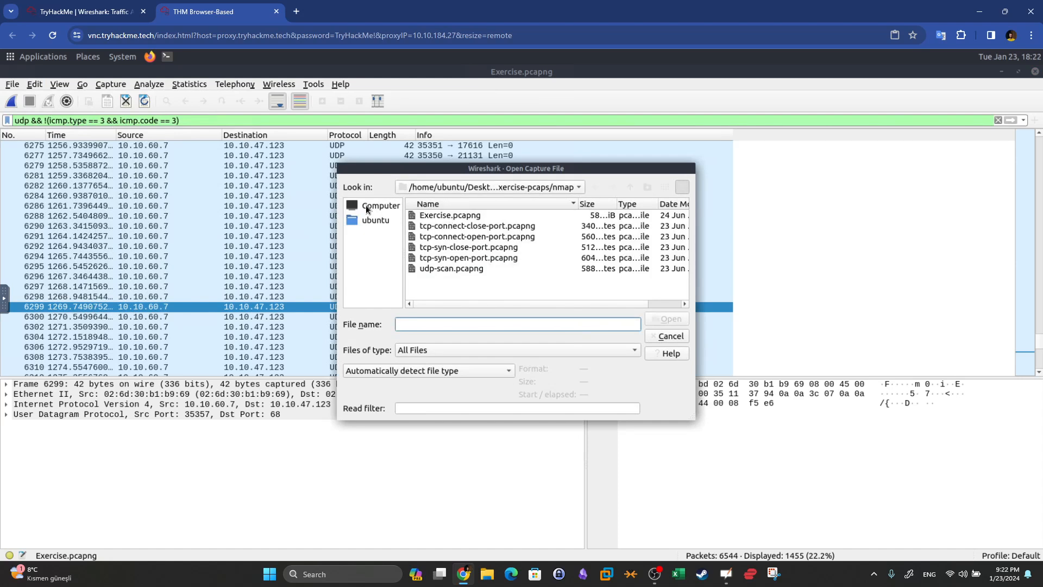
pyautogui.click(373, 221)
pyautogui.doubleClick(433, 217)
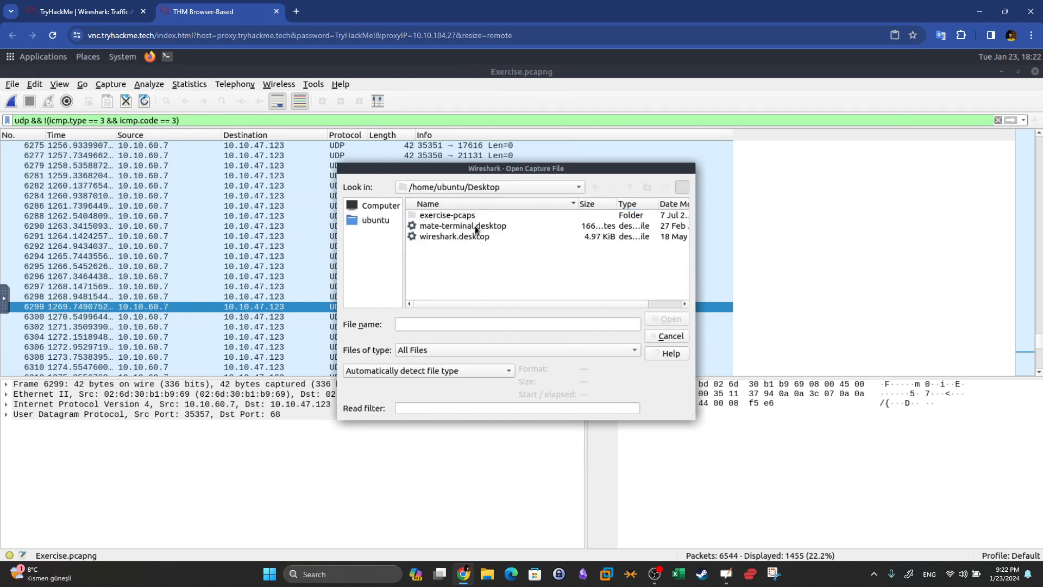
pyautogui.doubleClick(432, 216)
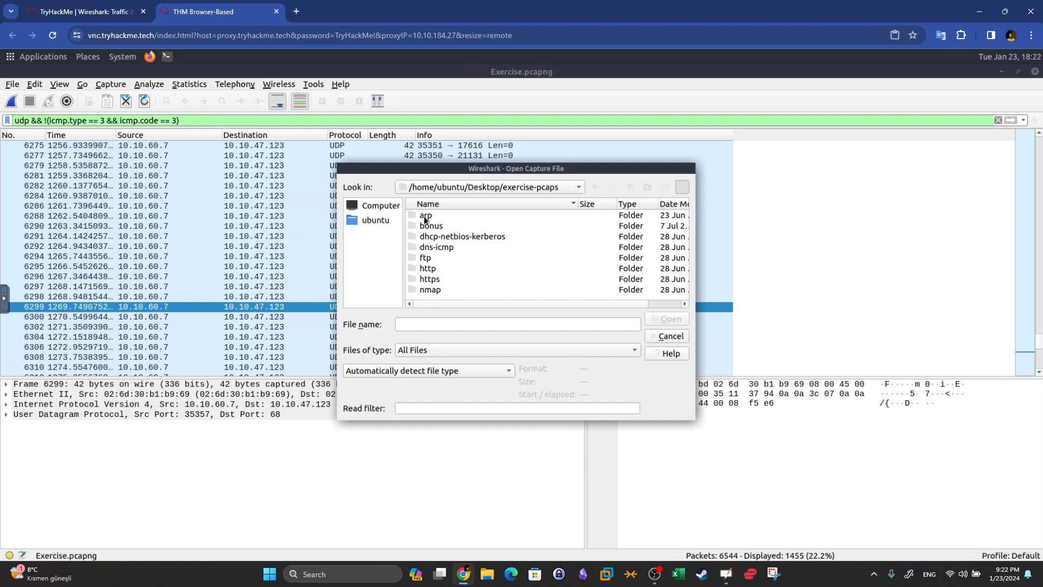
pyautogui.doubleClick(426, 216)
pyautogui.click(126, 5)
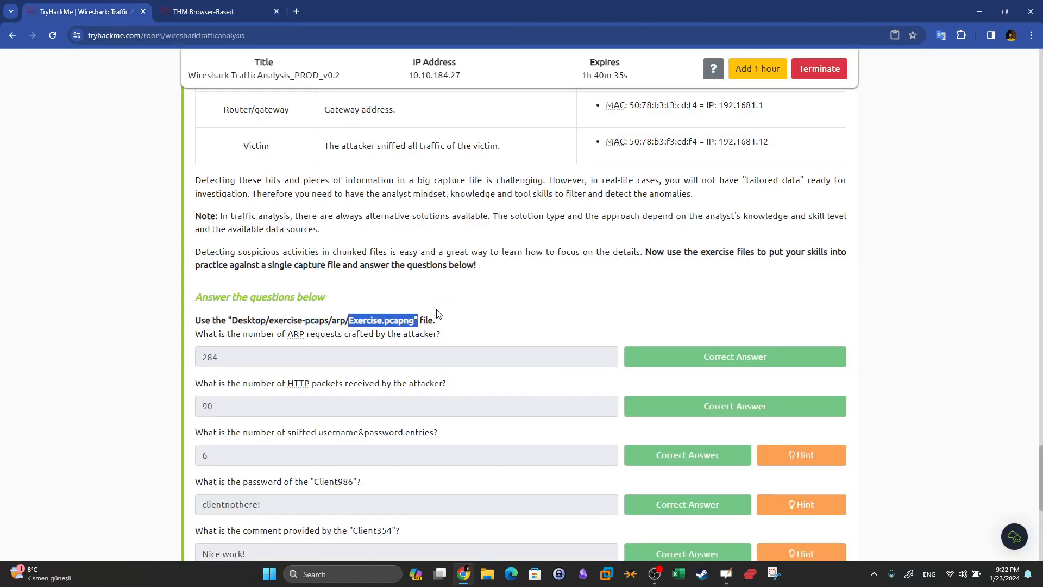
pyautogui.click(216, 5)
pyautogui.doubleClick(460, 258)
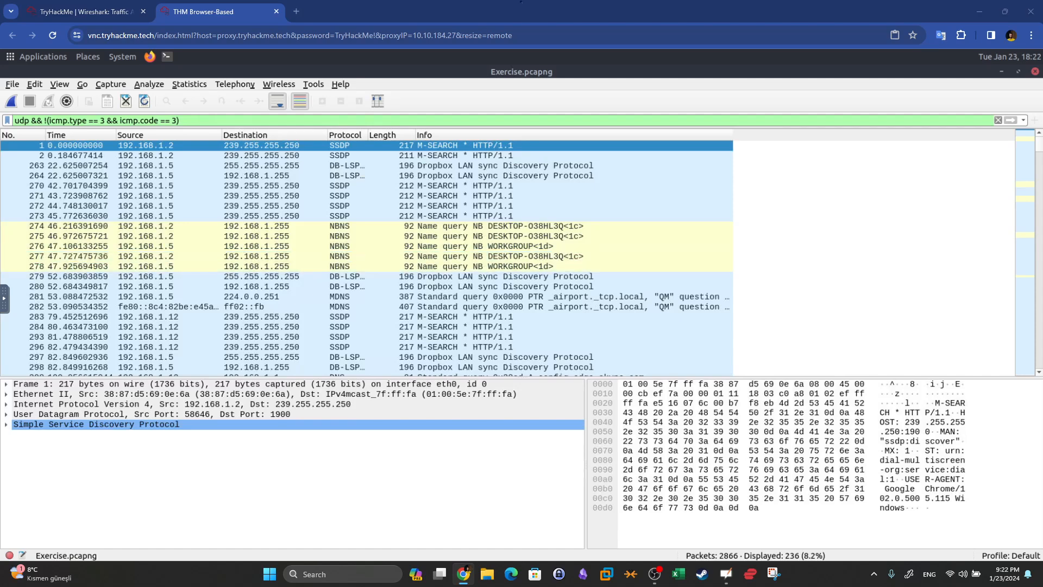
# Step: Read the room's question about the number of ARP requests crafted by the attacker
pyautogui.click(124, 7)
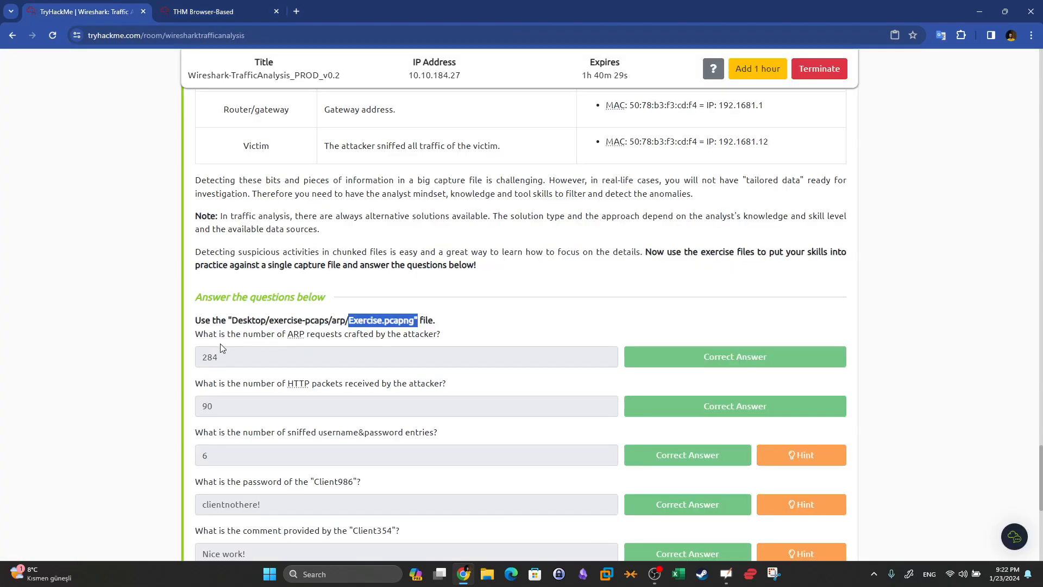
pyautogui.moveTo(195, 336); pyautogui.dragTo(352, 335)
pyautogui.click(318, 344)
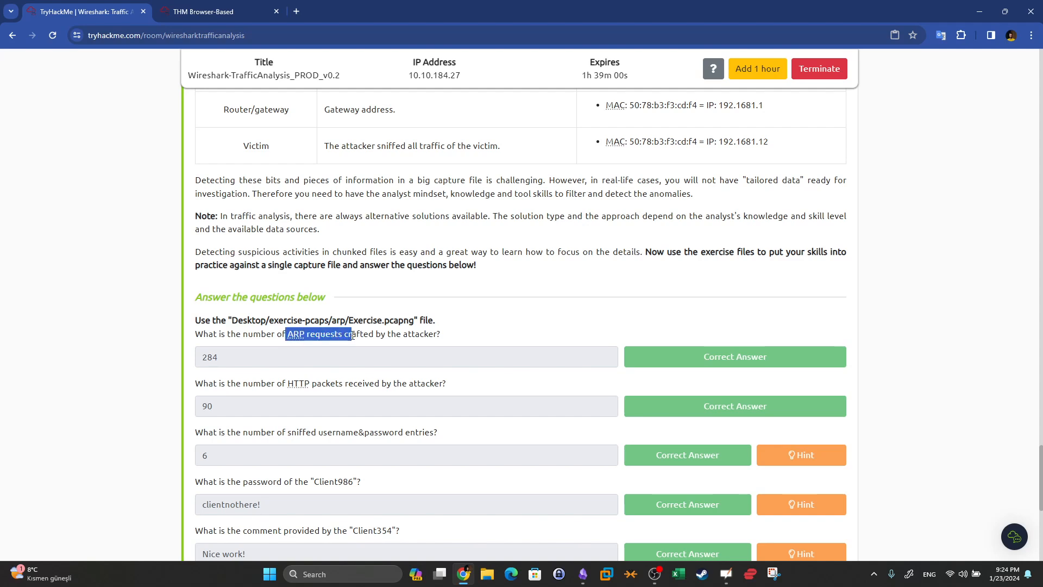
pyautogui.moveTo(439, 334); pyautogui.dragTo(340, 337)
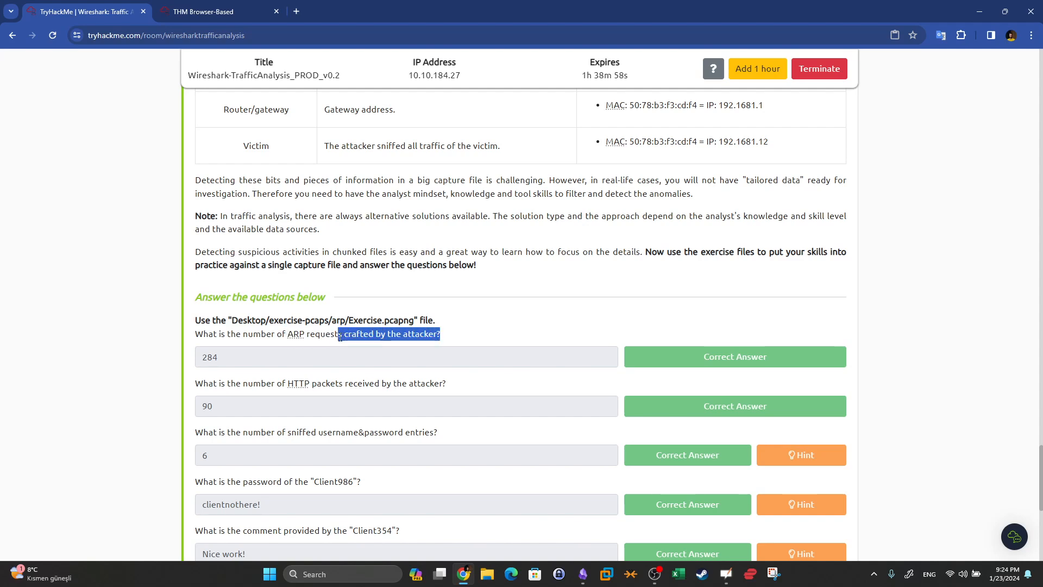
pyautogui.click(339, 337)
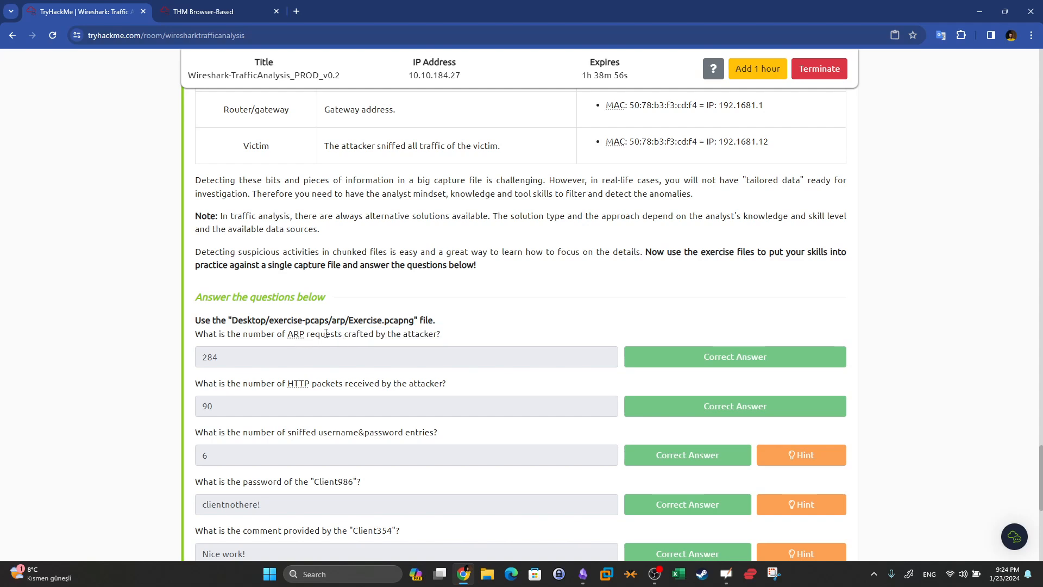
pyautogui.moveTo(337, 335); pyautogui.dragTo(289, 339)
pyautogui.click(358, 348)
pyautogui.moveTo(285, 334); pyautogui.dragTo(441, 334)
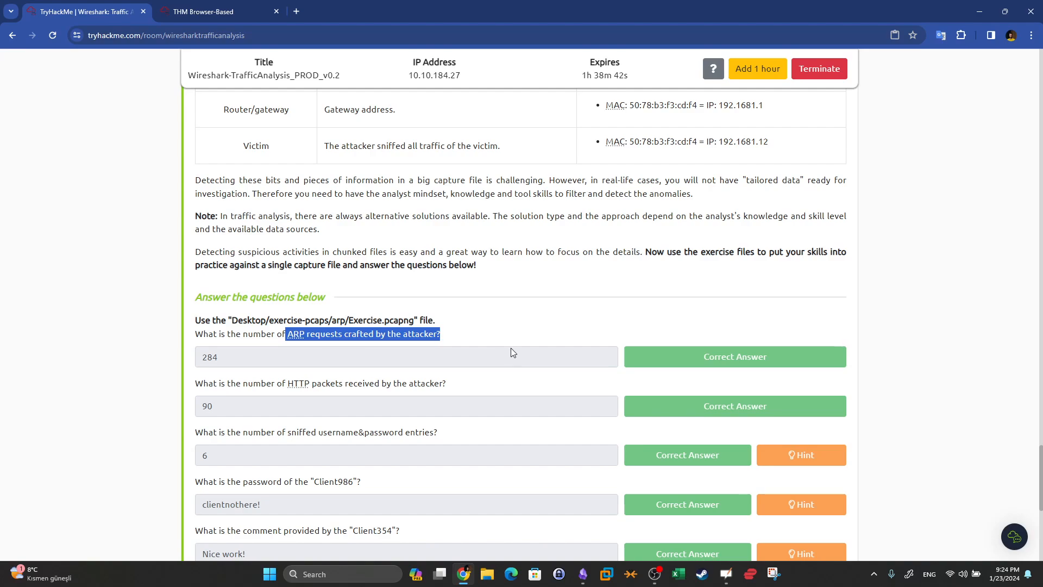
# Step: Switch to the "Packet Capture and Analysis" note and copy the filter given for possible ARP poisoning detection
pyautogui.click(581, 578)
pyautogui.click(565, 314)
pyautogui.moveTo(551, 337); pyautogui.dragTo(422, 317)
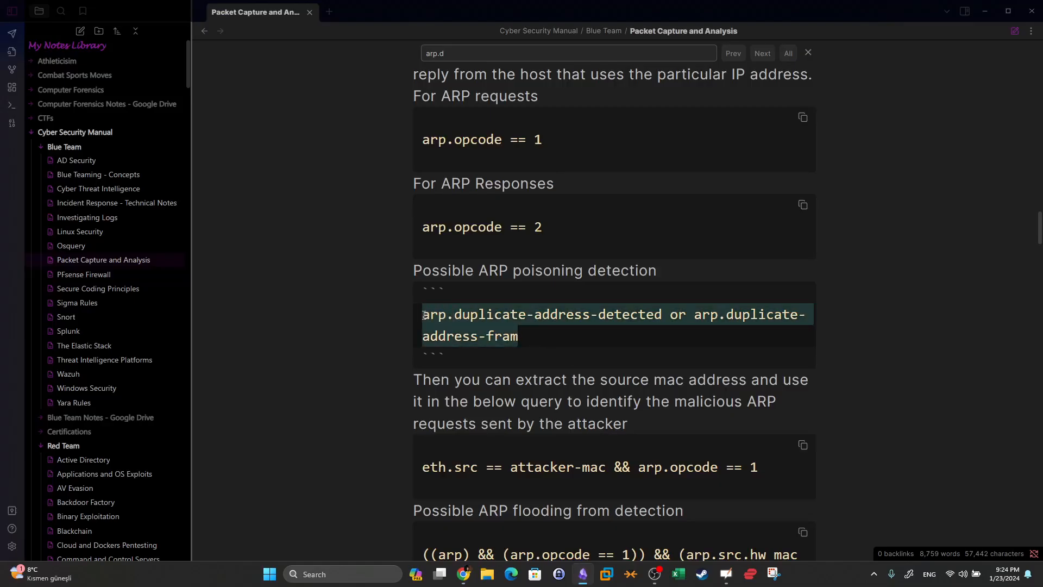
pyautogui.rightClick(435, 320)
pyautogui.click(482, 431)
# Step: Return to the capture and apply the display filter "arp.duplicate-address-detected or arp.duplicate-address-frame"
pyautogui.hotkey('alt', 'Tab')
pyautogui.click(262, 122)
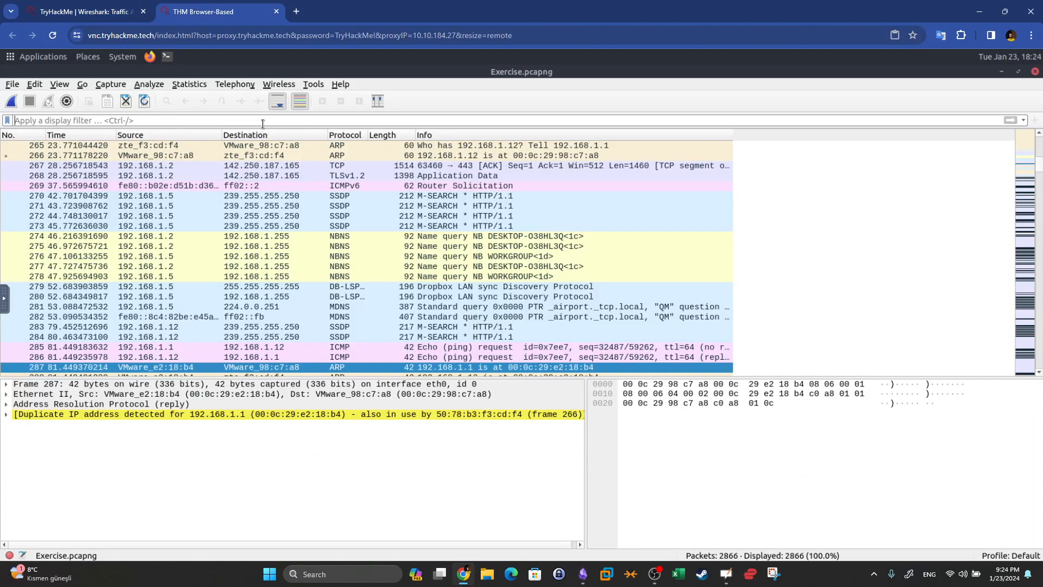
pyautogui.hotkey('ctrl', 'v')
pyautogui.press('Return')
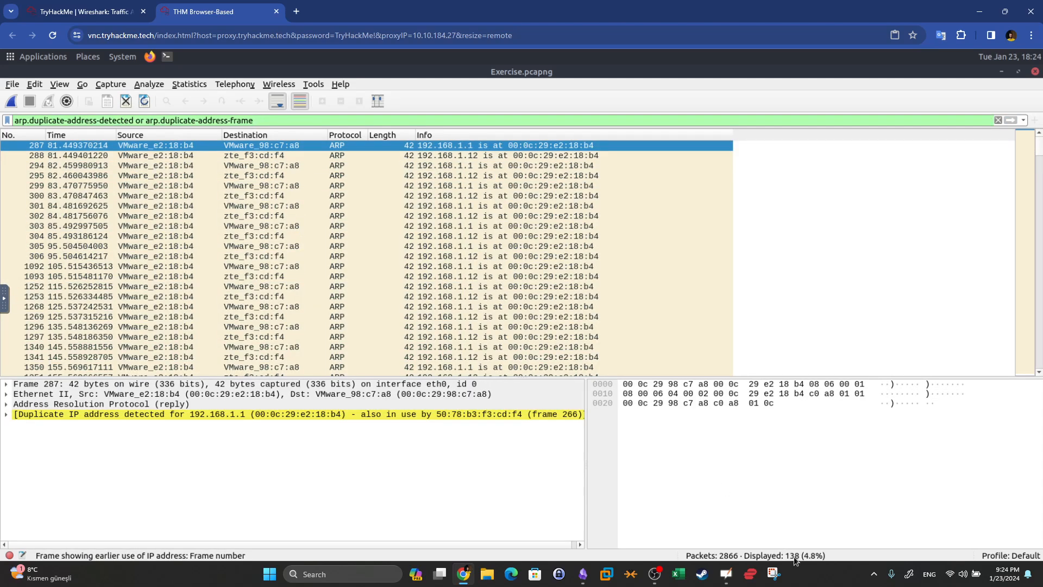
# Step: Expand the Address Resolution Protocol details of packet 301 and examine its sender MAC address
pyautogui.click(201, 207)
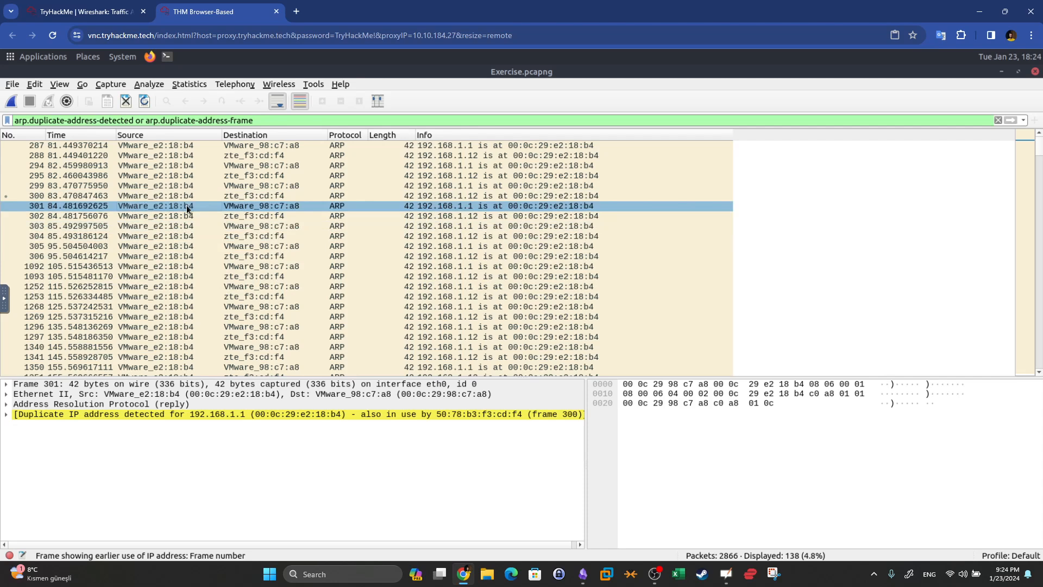
pyautogui.click(67, 417)
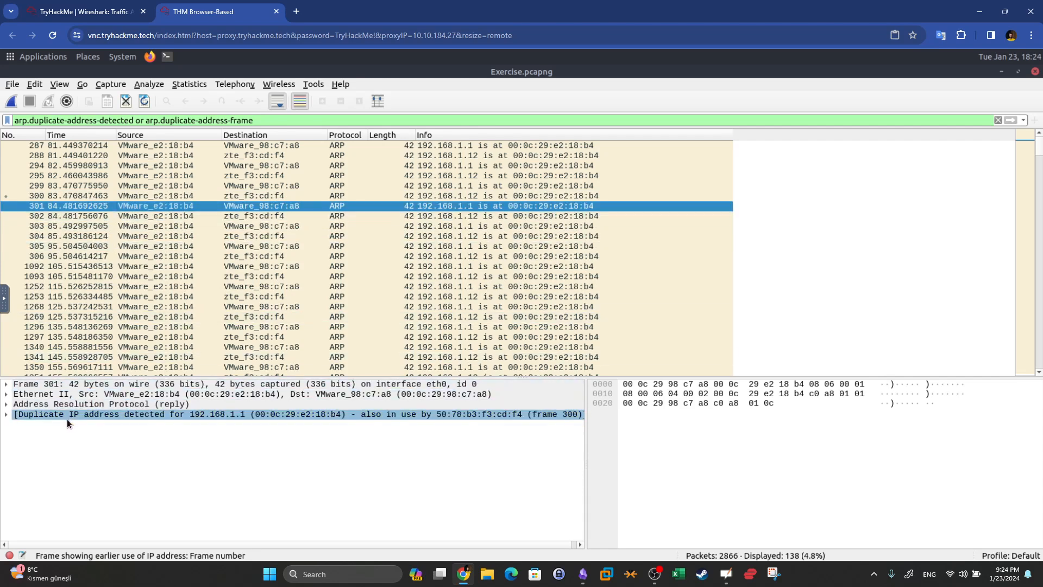
pyautogui.click(36, 406)
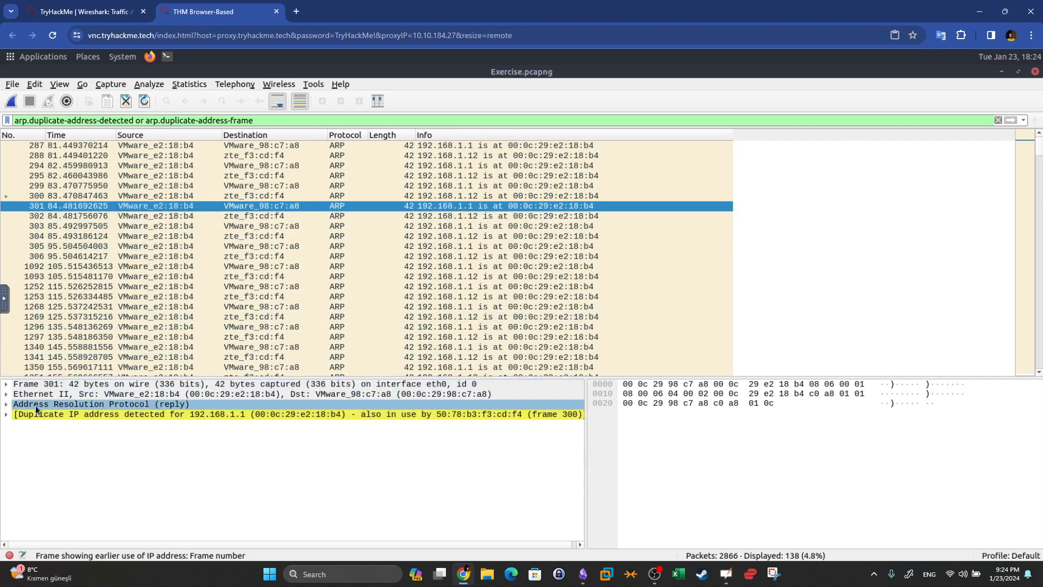
pyautogui.click(37, 406)
pyautogui.click(6, 404)
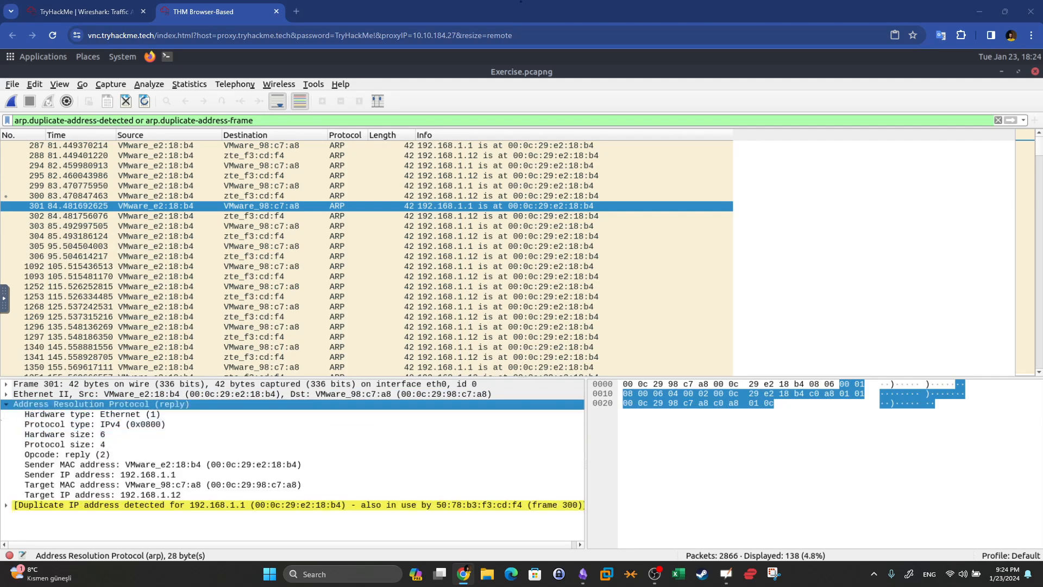
pyautogui.click(91, 465)
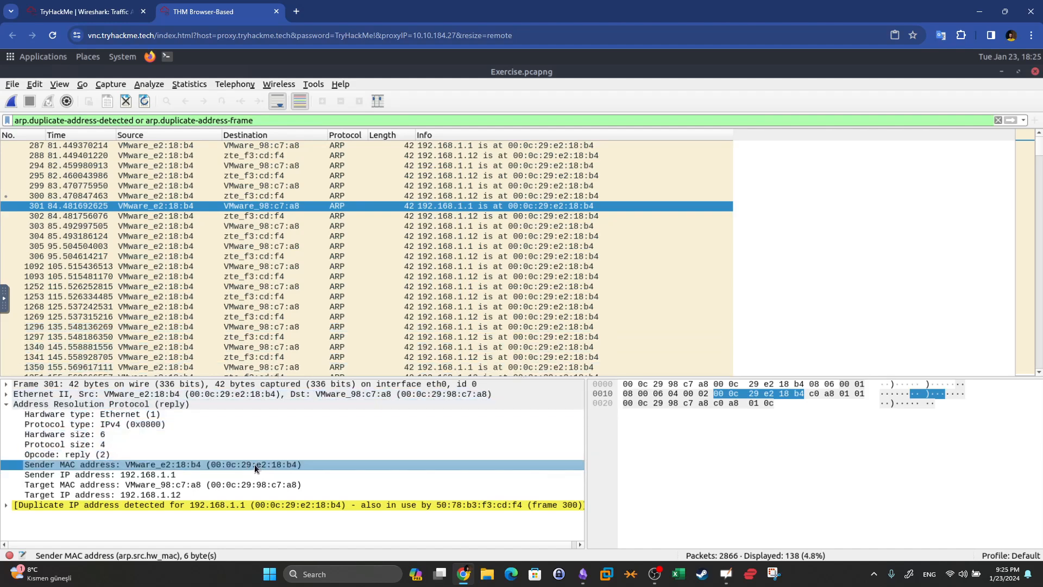
# Step: Replace the display filter text with "eth.src == 00:0c:29:e2:18:b4" to match the attacker's source MAC address
pyautogui.moveTo(253, 120); pyautogui.dragTo(14, 119)
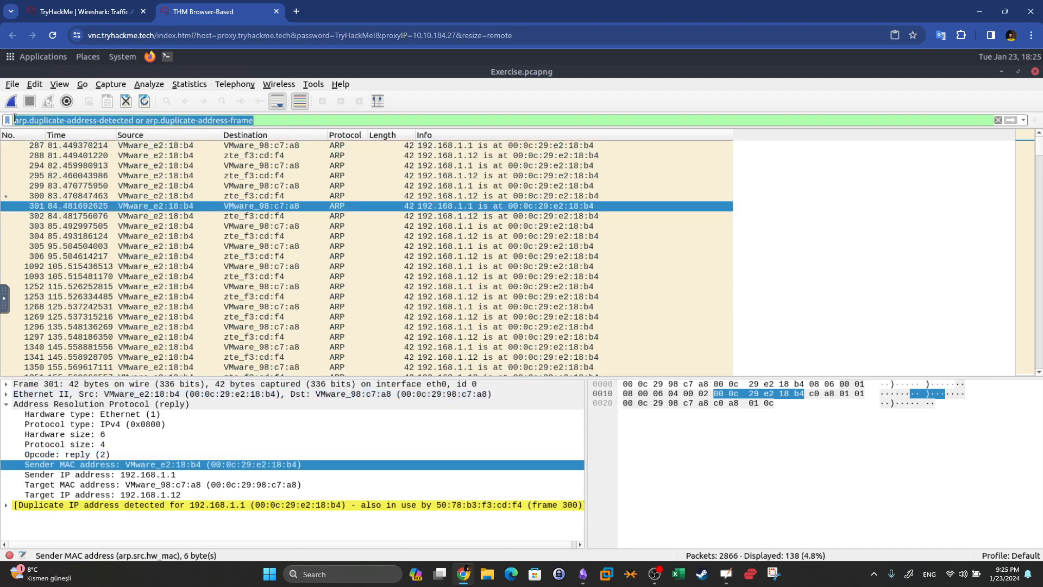
pyautogui.write('eth.')
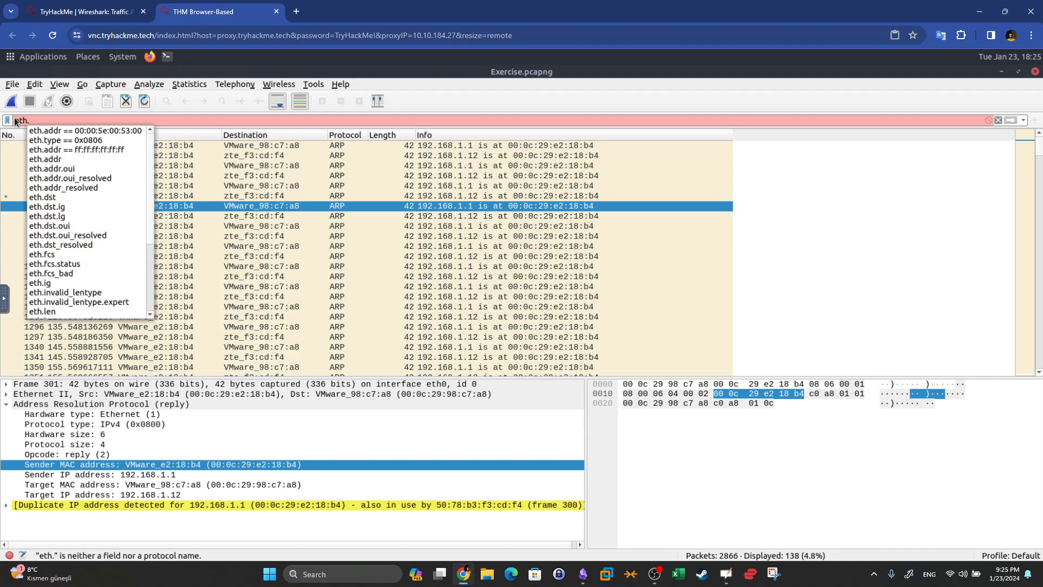
pyautogui.write('dst')
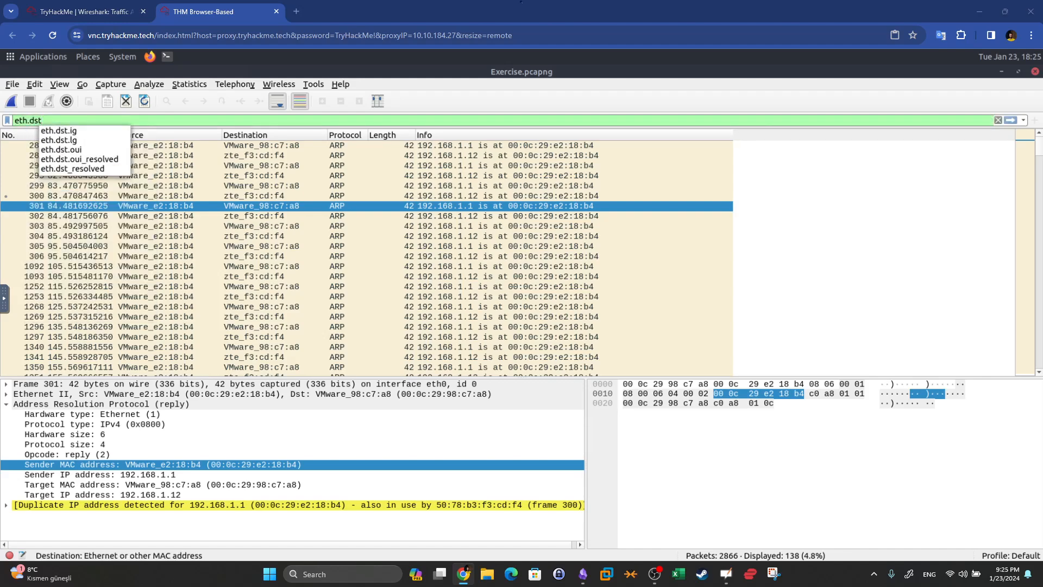
pyautogui.press('BackSpace')
pyautogui.press('BackSpace')
pyautogui.press('BackSpace')
pyautogui.write('src')
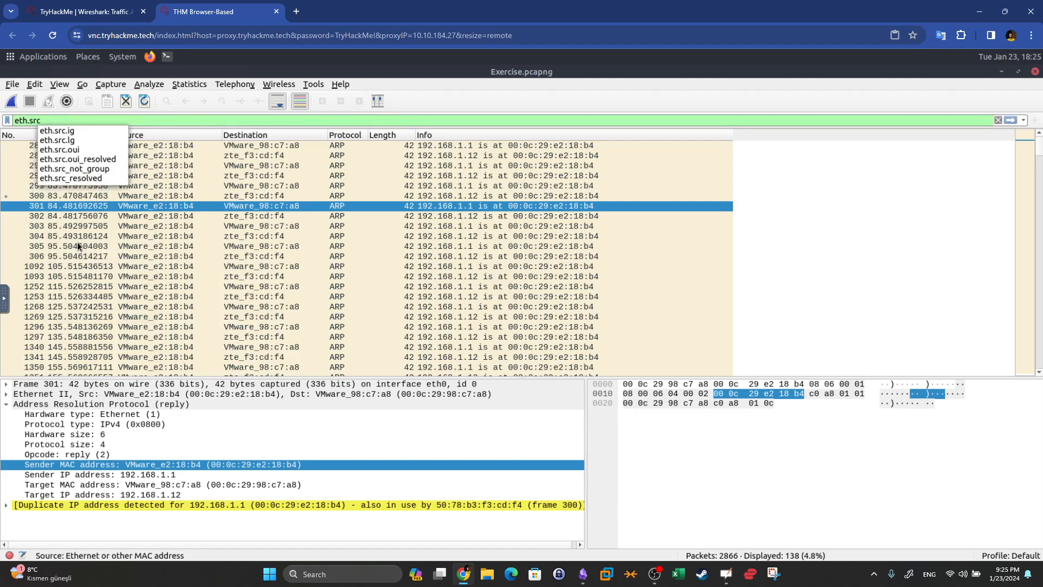
pyautogui.write(' == 0')
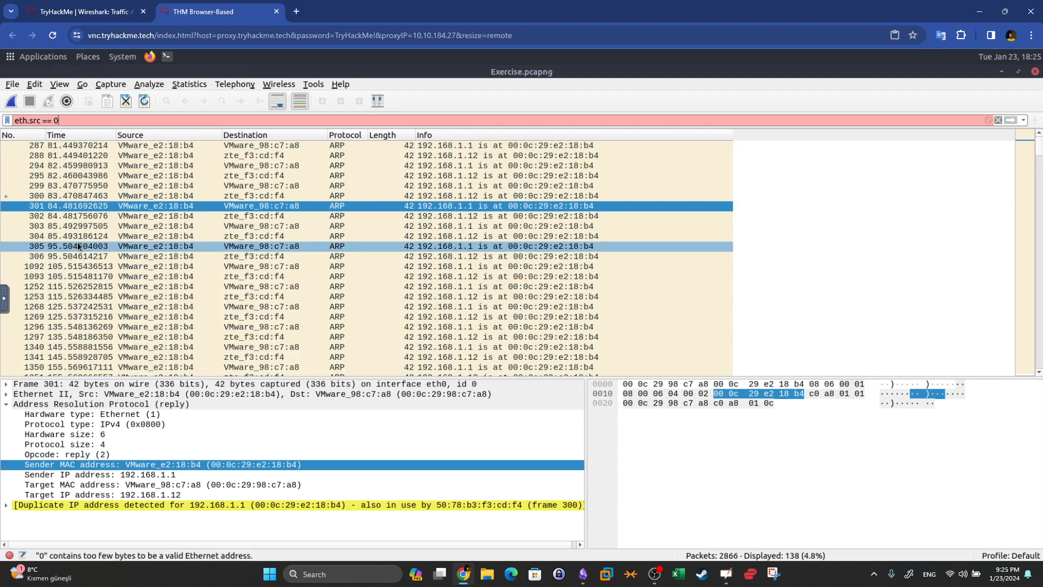
pyautogui.write('0:0c:')
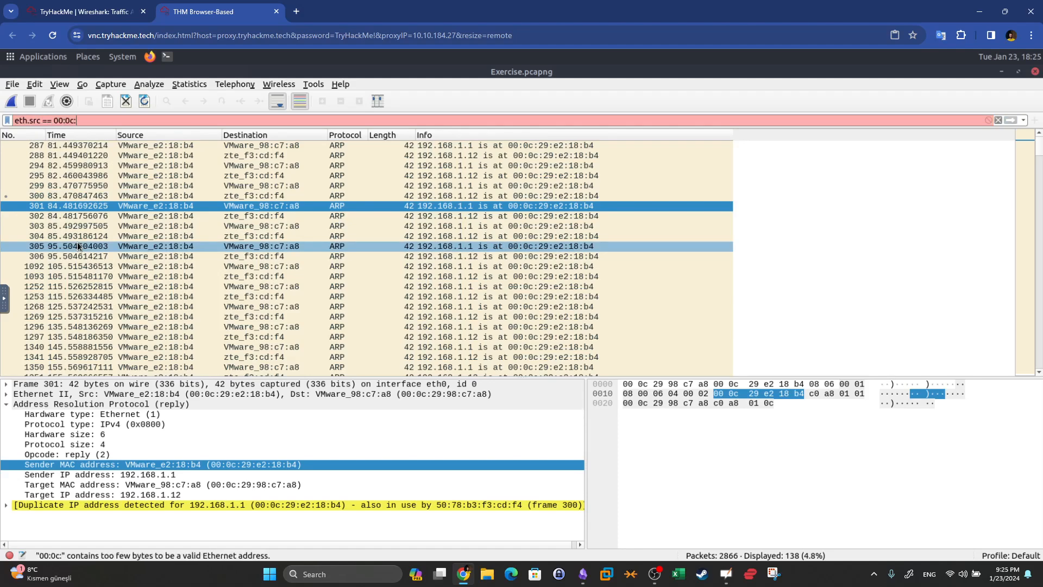
pyautogui.write('29:')
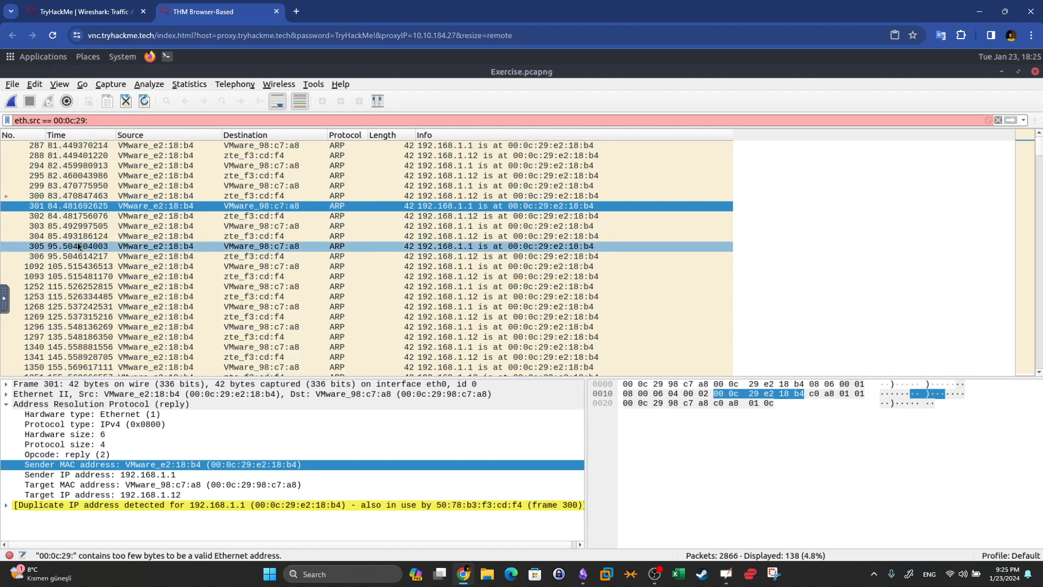
pyautogui.write('e2:18:b4')
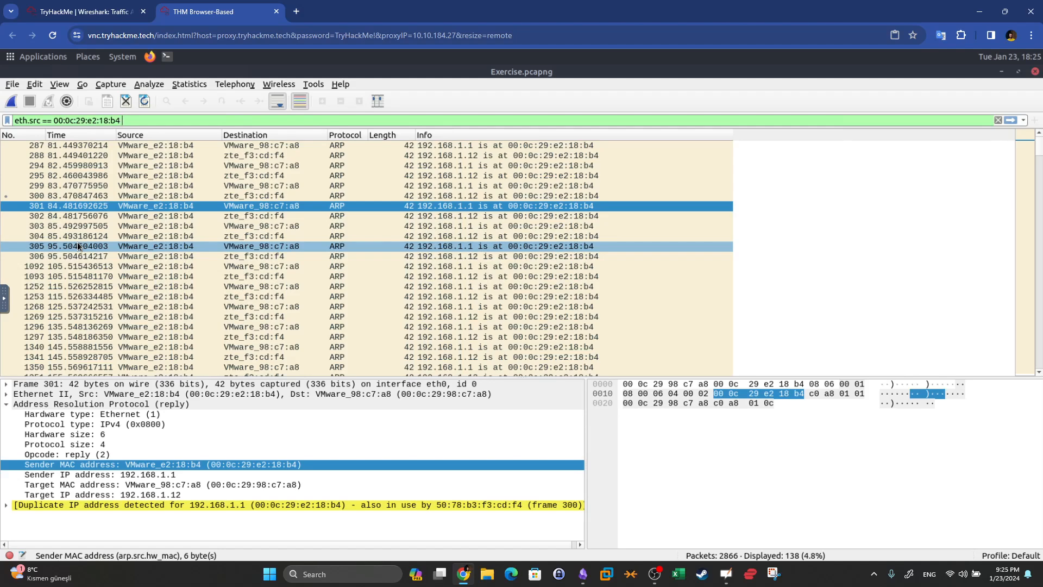
# Step: Extend the filter with "&& arp.opcode == 1" for ARP requests, checking the opcode against the notes, and apply it
pyautogui.write('&&')
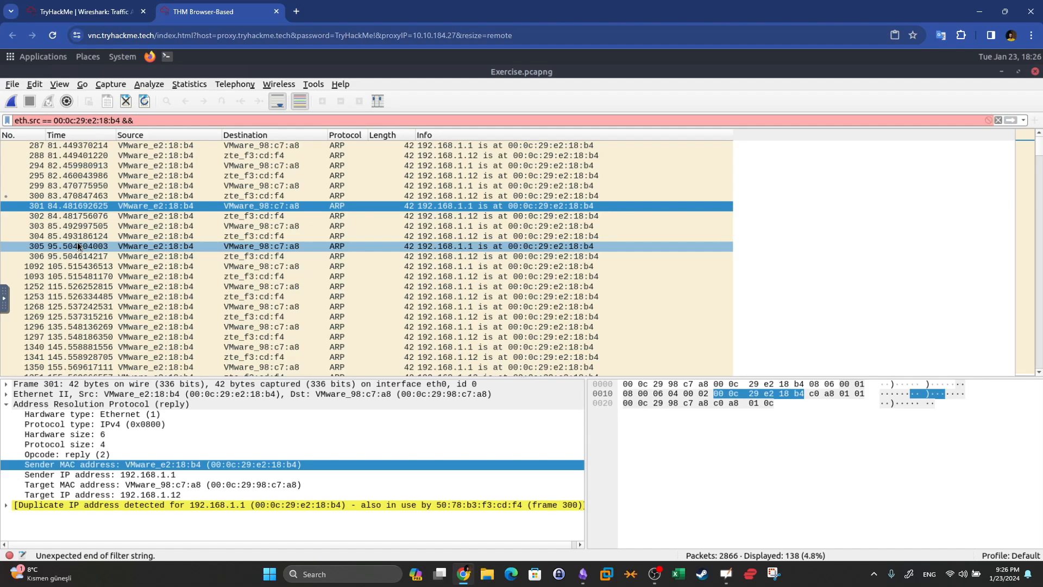
pyautogui.write(' arp.')
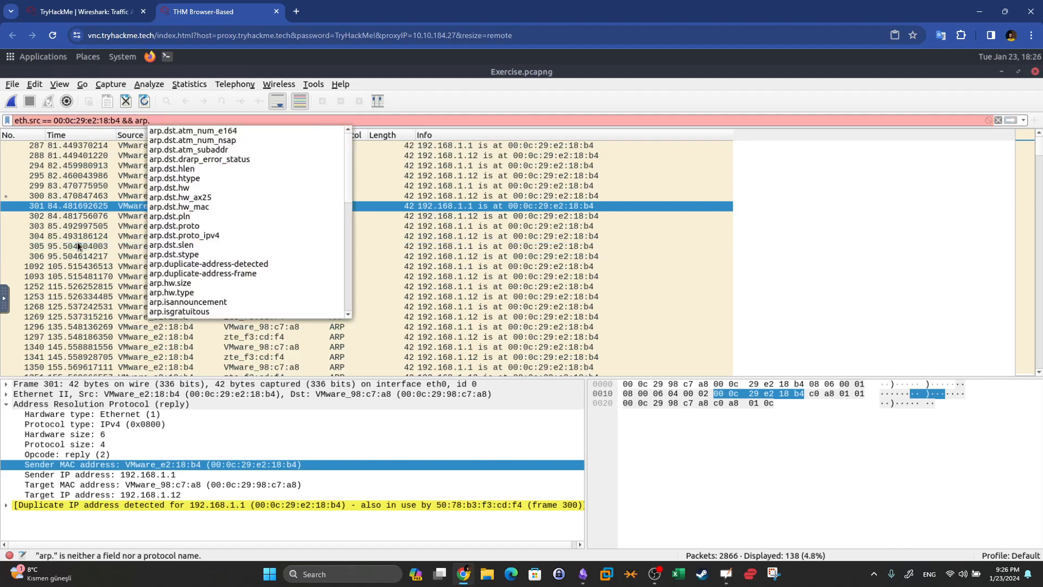
pyautogui.write('opcode')
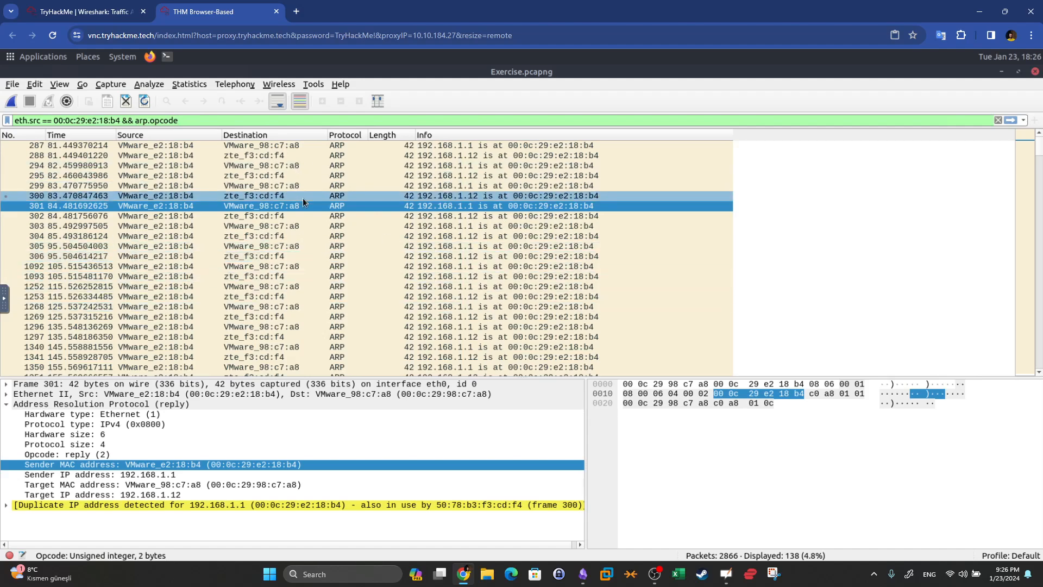
pyautogui.write('== ')
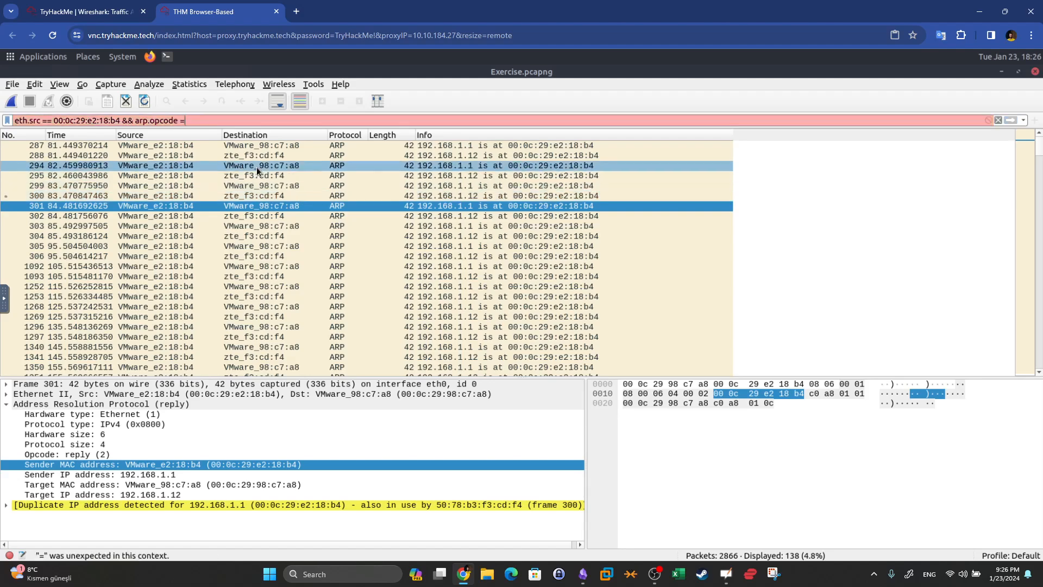
pyautogui.write('1')
pyautogui.click(582, 573)
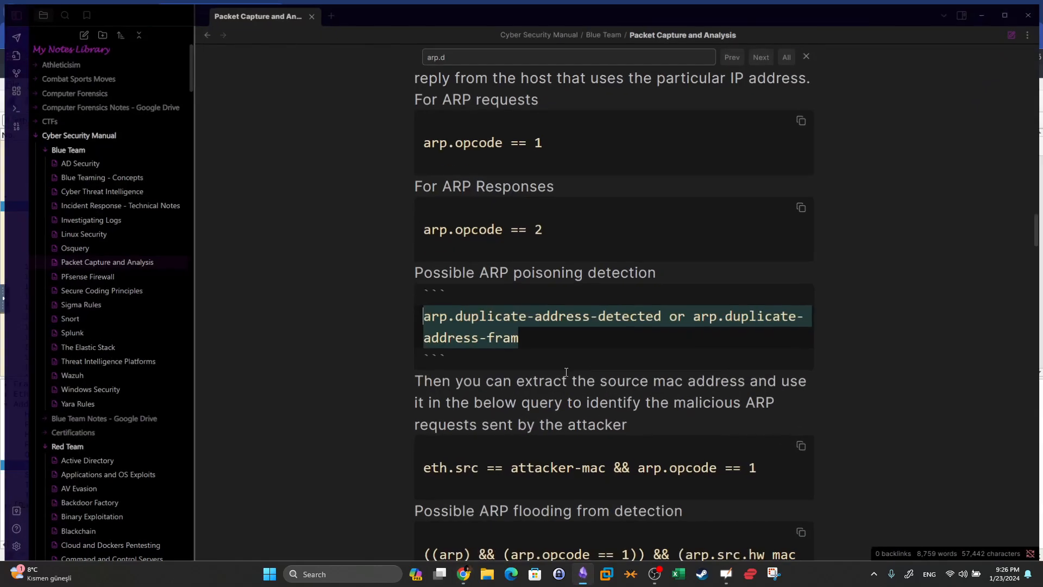
pyautogui.moveTo(567, 190); pyautogui.dragTo(443, 187)
pyautogui.moveTo(542, 215); pyautogui.dragTo(422, 234)
pyautogui.click(582, 572)
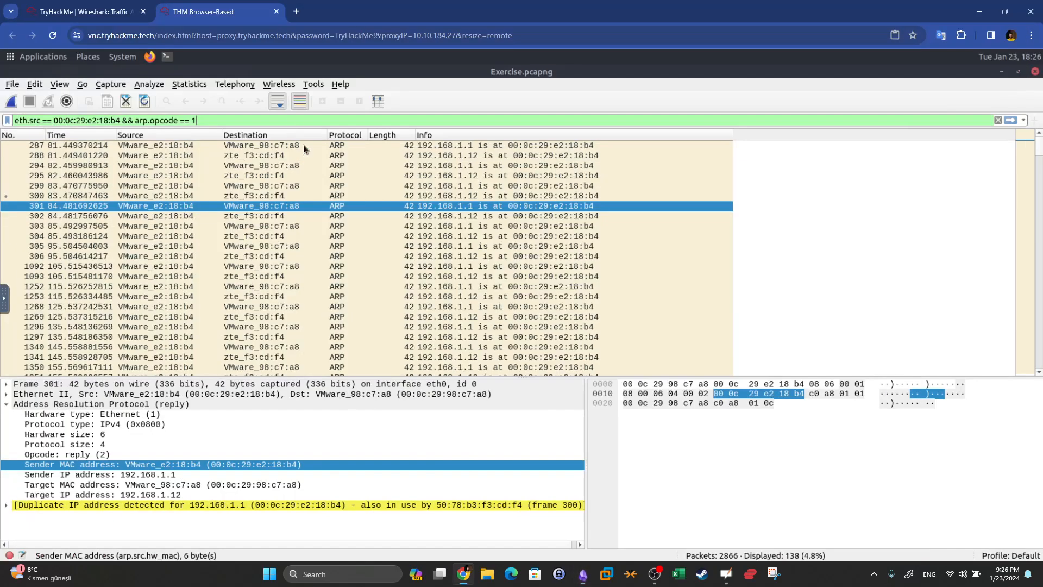
pyautogui.moveTo(208, 120); pyautogui.dragTo(9, 121)
pyautogui.press('Return')
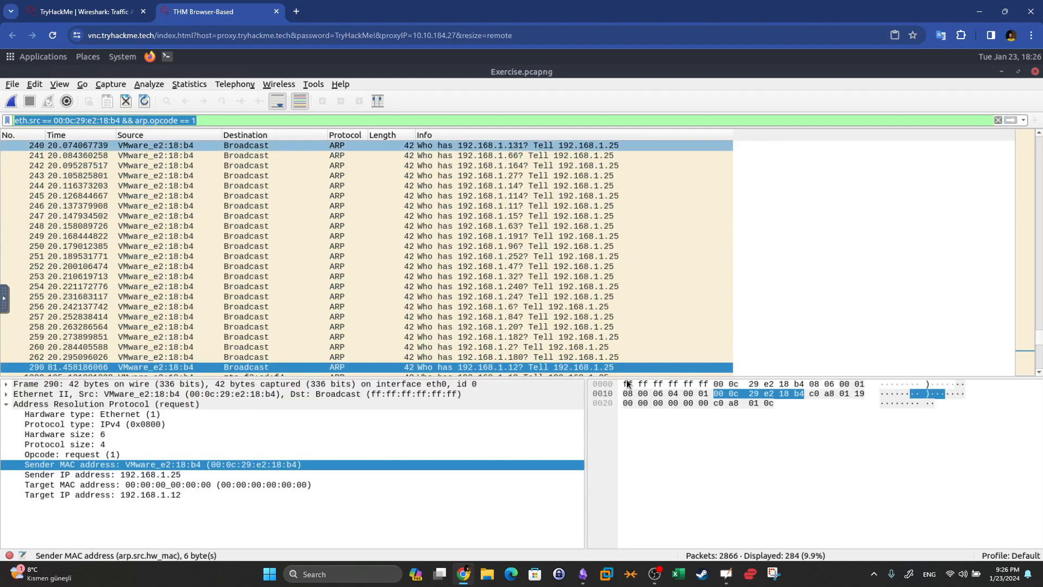
# Step: Switch to the TryHackMe room and check the answer for the number of ARP requests crafted by the attacker
pyautogui.click(65, 11)
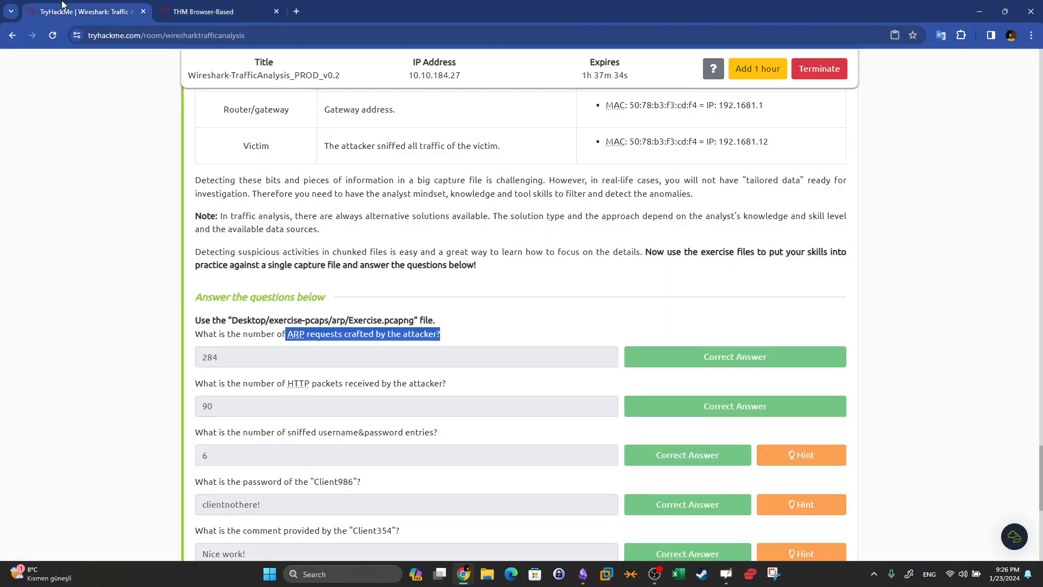
pyautogui.moveTo(263, 361); pyautogui.dragTo(152, 362)
pyautogui.scroll(-5, 155, 278)
pyautogui.hotkey('ctrl', '2')
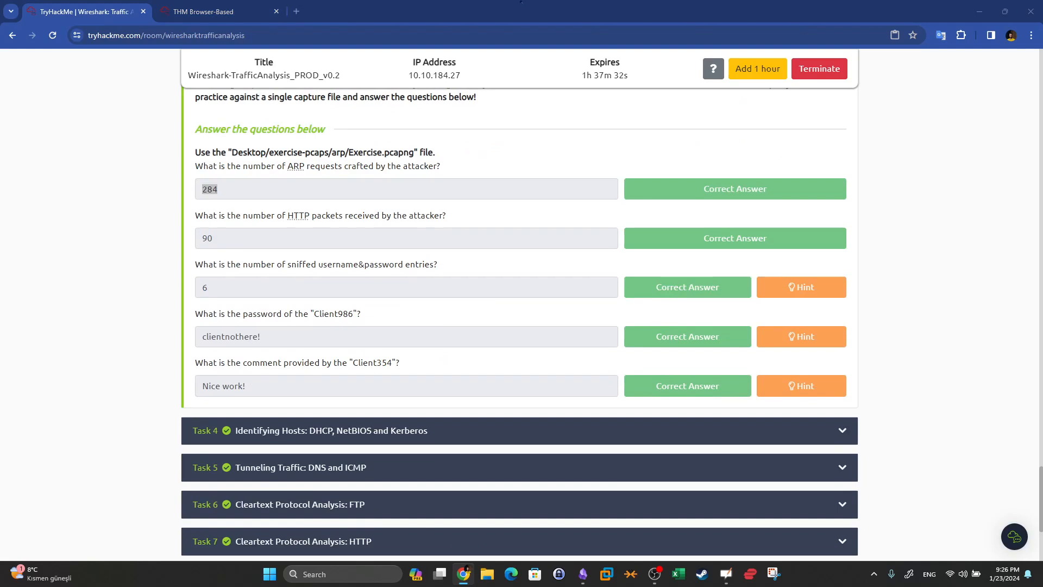
# Step: Return to the capture, change the filter field from eth.src to eth.dst, keeping the attacker's MAC address, and remove the ARP opcode condition
pyautogui.press('Escape')
pyautogui.click(186, 8)
pyautogui.click(52, 120)
pyautogui.doubleClick(59, 121)
pyautogui.moveTo(89, 120); pyautogui.dragTo(120, 121)
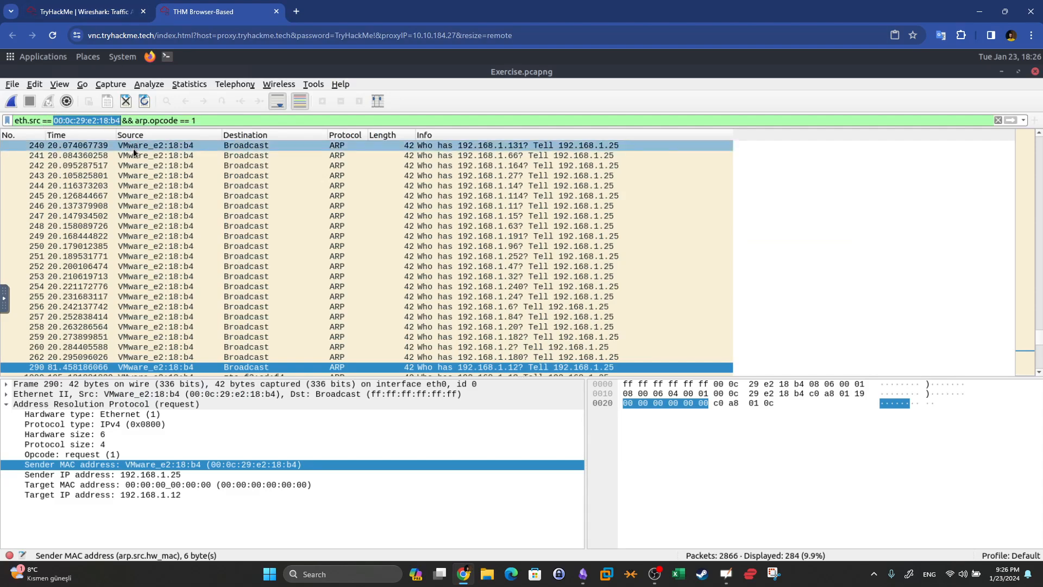
pyautogui.click(41, 121)
pyautogui.press('BackSpace')
pyautogui.press('BackSpace')
pyautogui.press('BackSpace')
pyautogui.press('BackSpace')
pyautogui.write('dst')
pyautogui.moveTo(132, 120); pyautogui.dragTo(238, 120)
pyautogui.press('BackSpace')
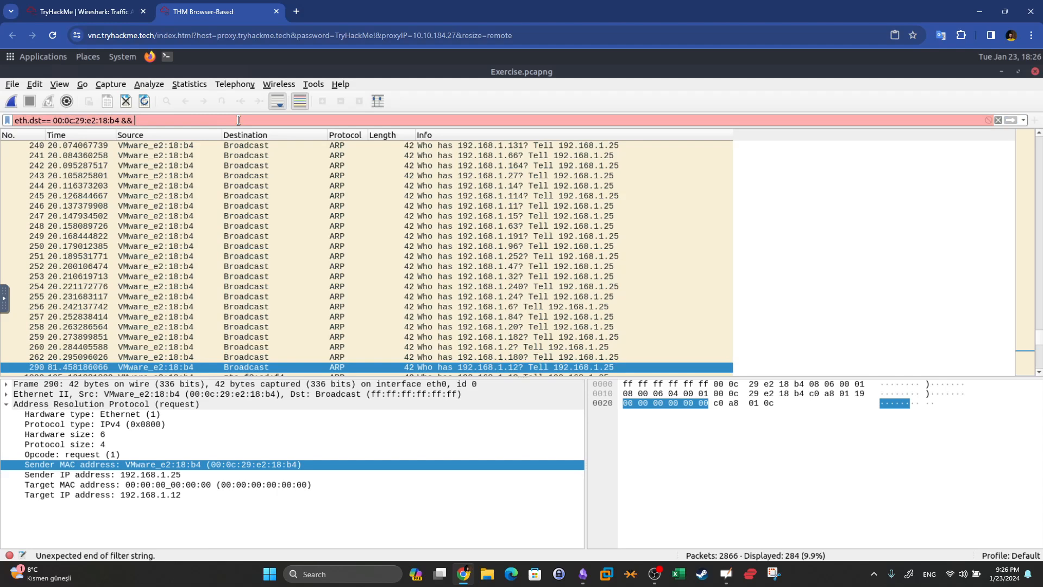
# Step: Complete the display filter as "eth.dst== 00:0c:29:e2:18:b4 && http" and apply it
pyautogui.write('http')
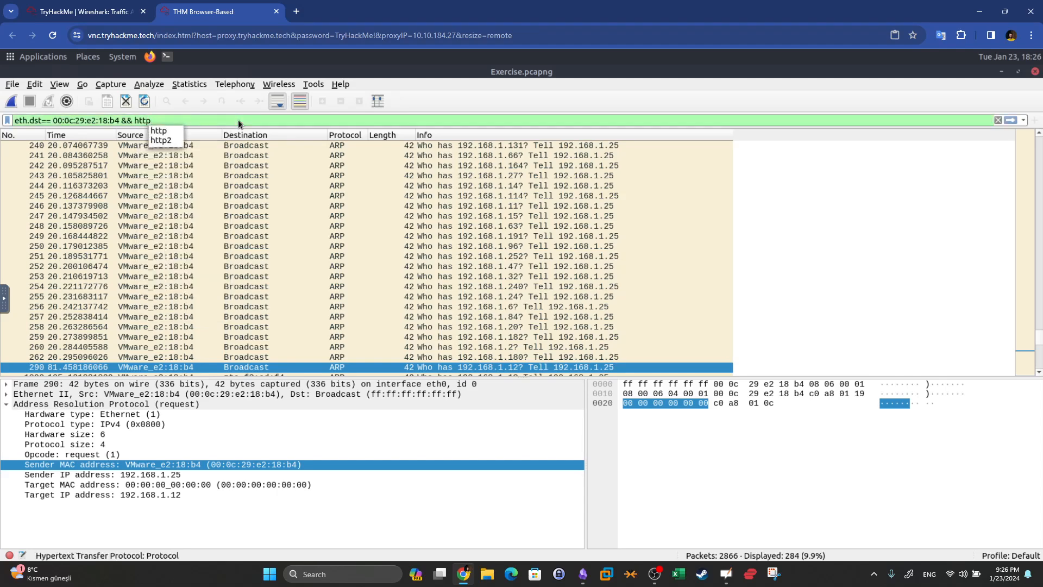
pyautogui.click(242, 121)
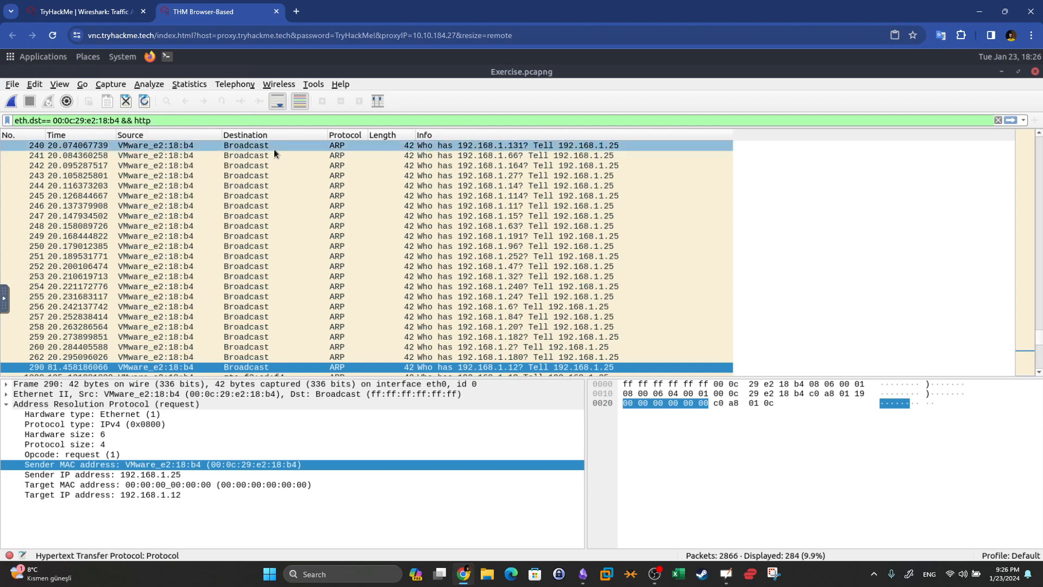
pyautogui.moveTo(139, 119); pyautogui.dragTo(151, 119)
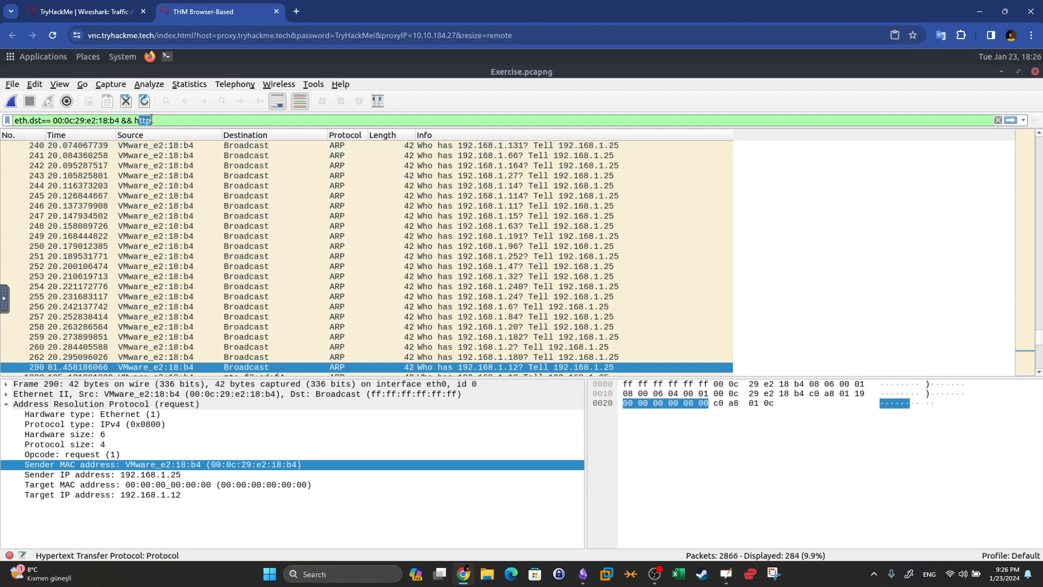
pyautogui.click(29, 121)
pyautogui.moveTo(28, 121); pyautogui.dragTo(36, 122)
pyautogui.press('Return')
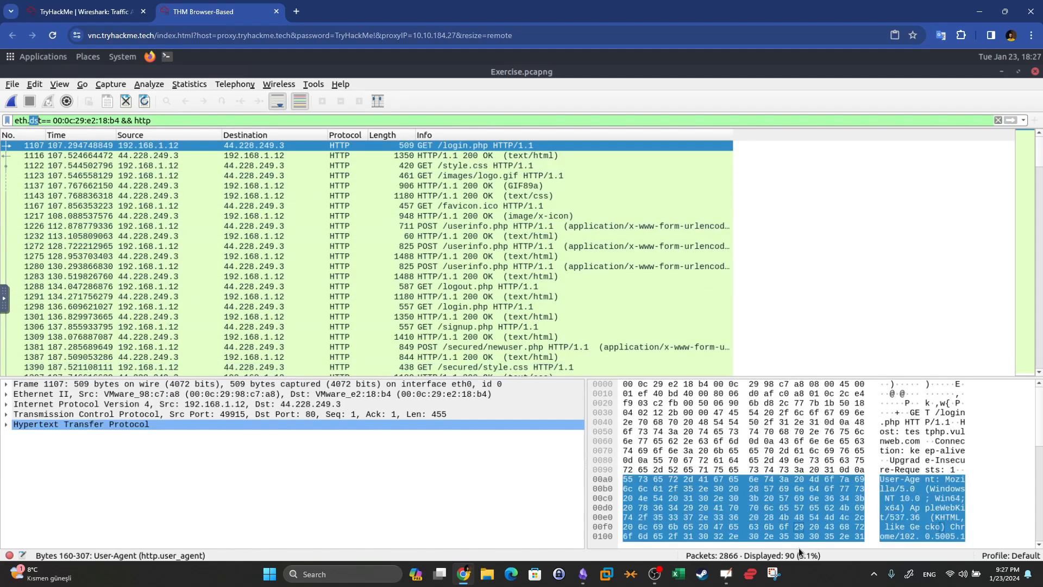
# Step: Check the room's answer for HTTP packets received by the attacker and read the question on sniffed username&password entries
pyautogui.click(84, 11)
pyautogui.moveTo(243, 243); pyautogui.dragTo(174, 242)
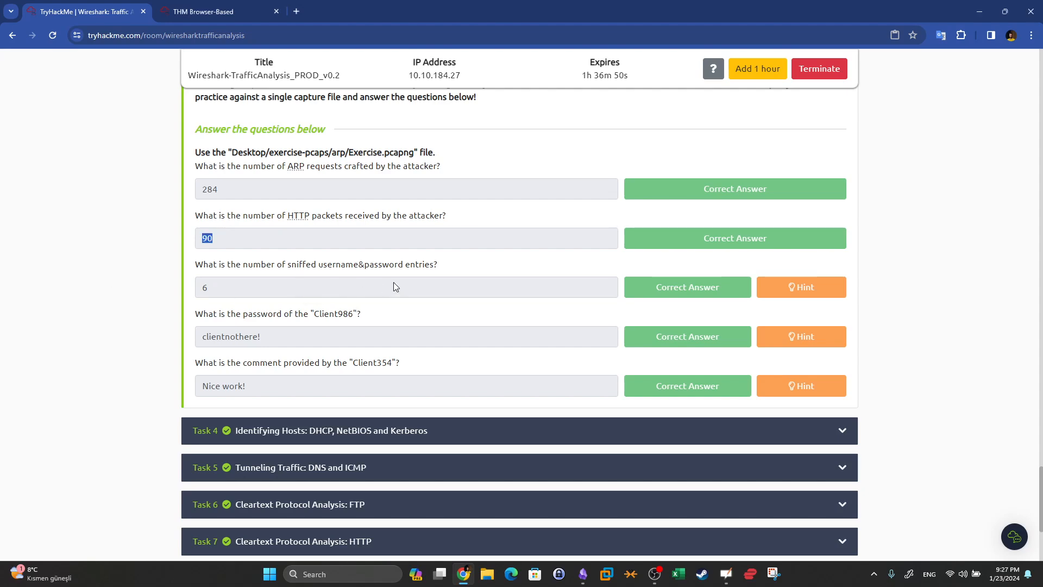
pyautogui.moveTo(442, 266); pyautogui.dragTo(158, 261)
# Step: Back in the capture, follow the TCP stream of packet 1107, examine its request and response headers, and close the stream
pyautogui.click(207, 11)
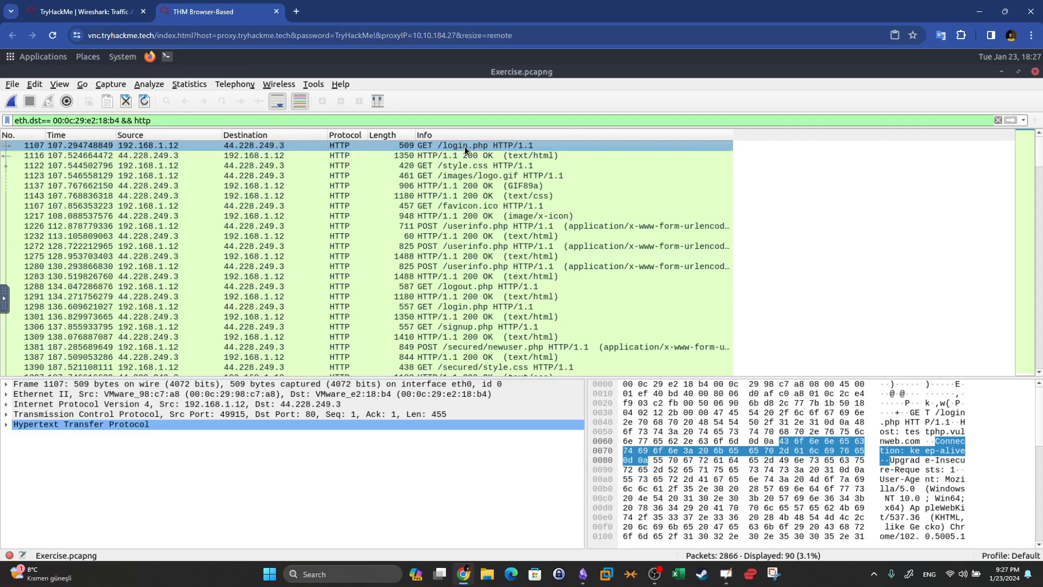
pyautogui.click(477, 155)
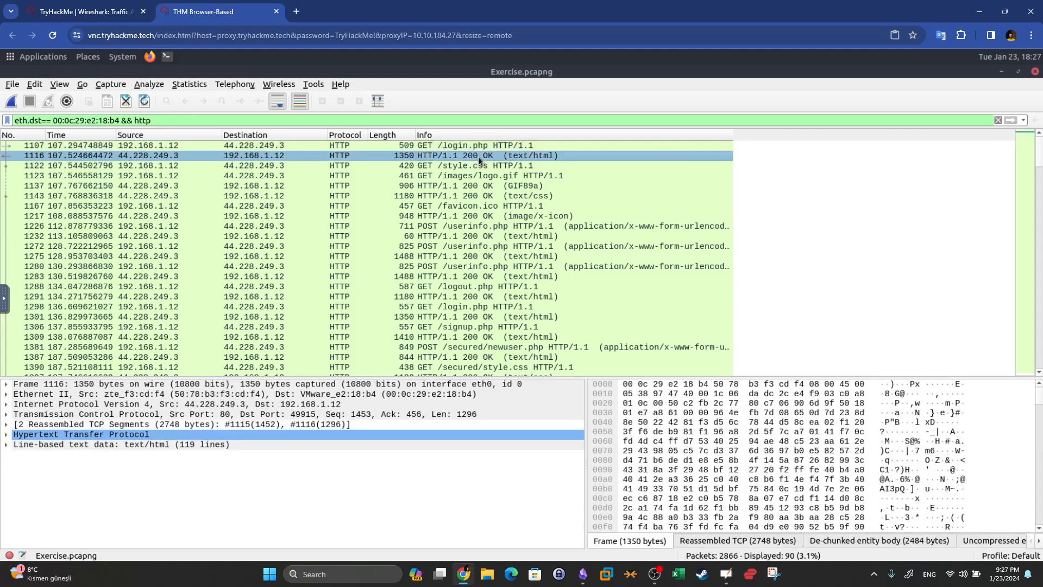
pyautogui.rightClick(243, 144)
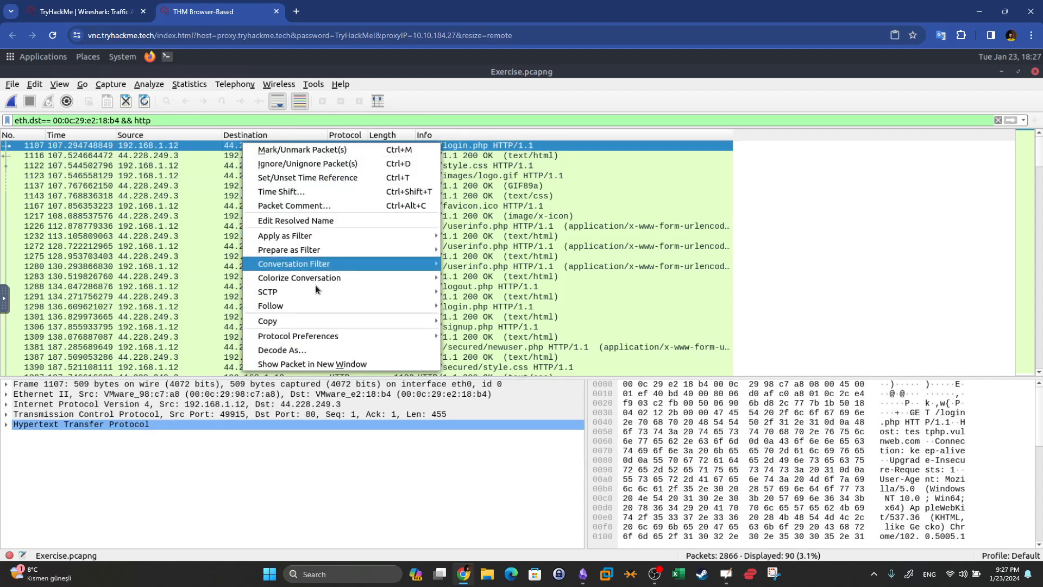
pyautogui.moveTo(321, 305)
pyautogui.click(481, 307)
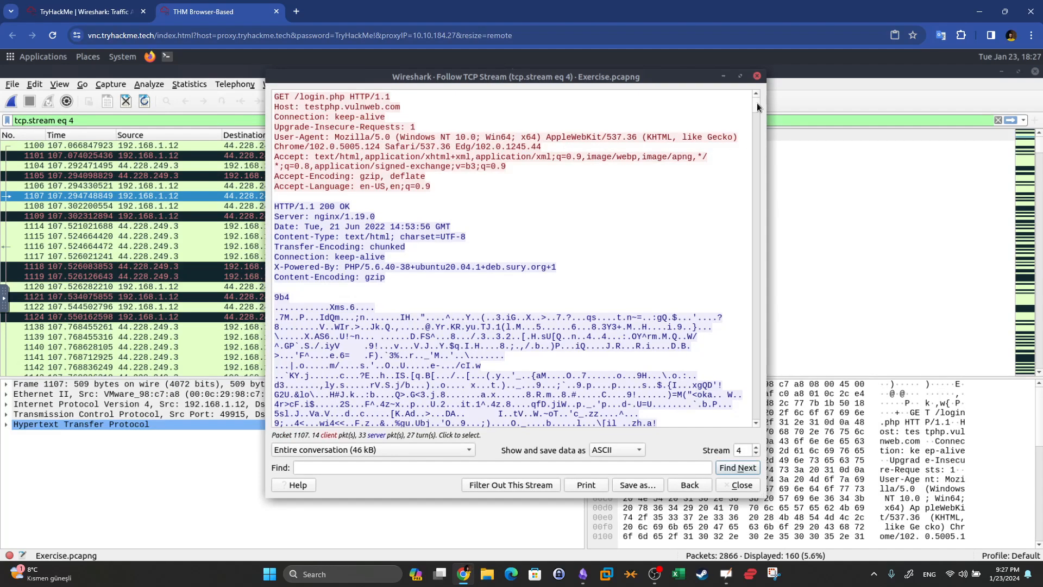
pyautogui.moveTo(466, 184); pyautogui.dragTo(249, 80)
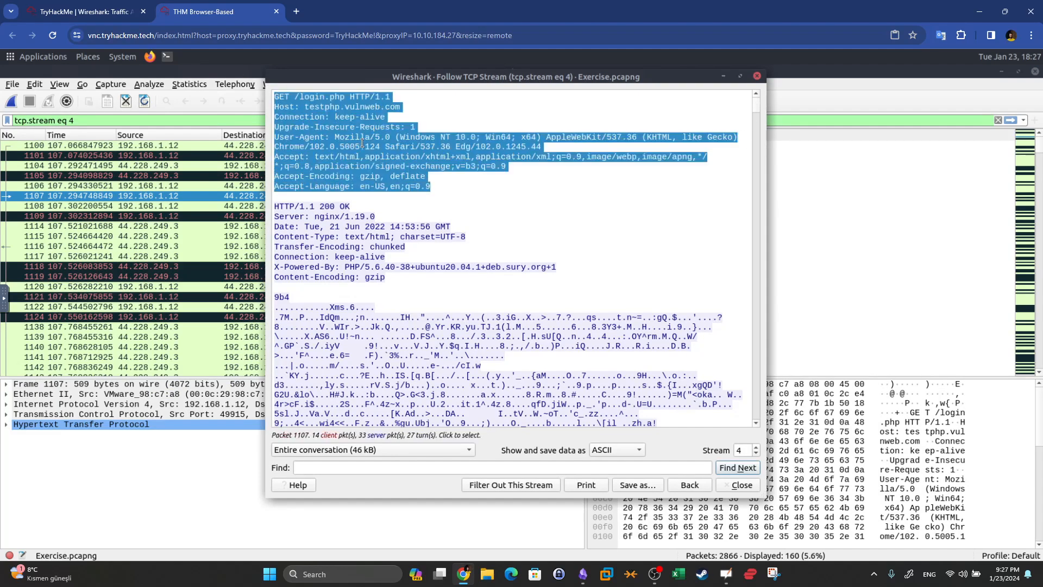
pyautogui.moveTo(387, 278); pyautogui.dragTo(273, 205)
pyautogui.moveTo(758, 104); pyautogui.dragTo(762, 378)
pyautogui.click(749, 485)
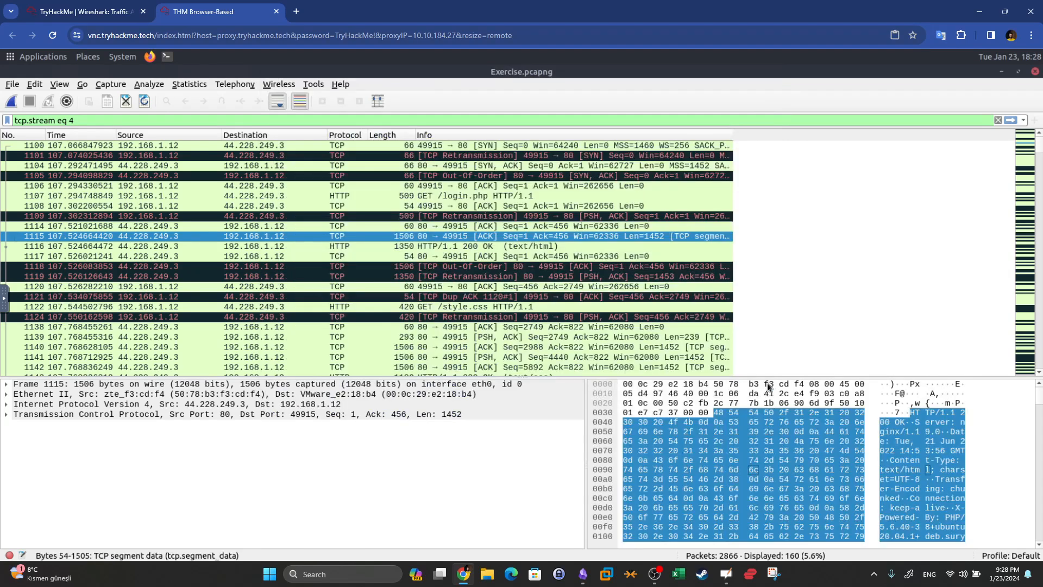
# Step: Clear the stream filter and reapply the earlier filter "eth.dst== 00:0c:29:e2:18:b4 && http"
pyautogui.click(998, 120)
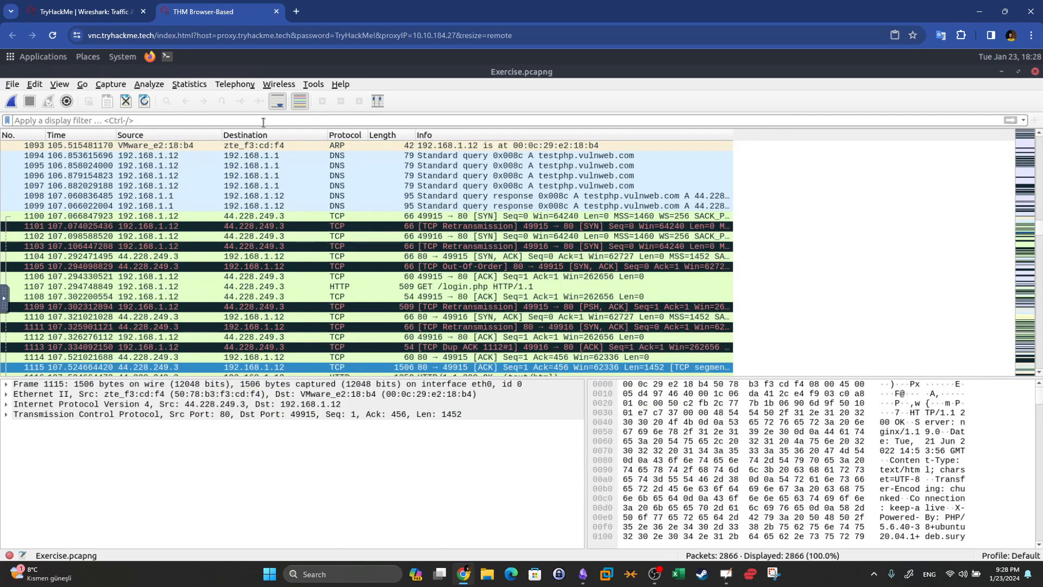
pyautogui.write('eth')
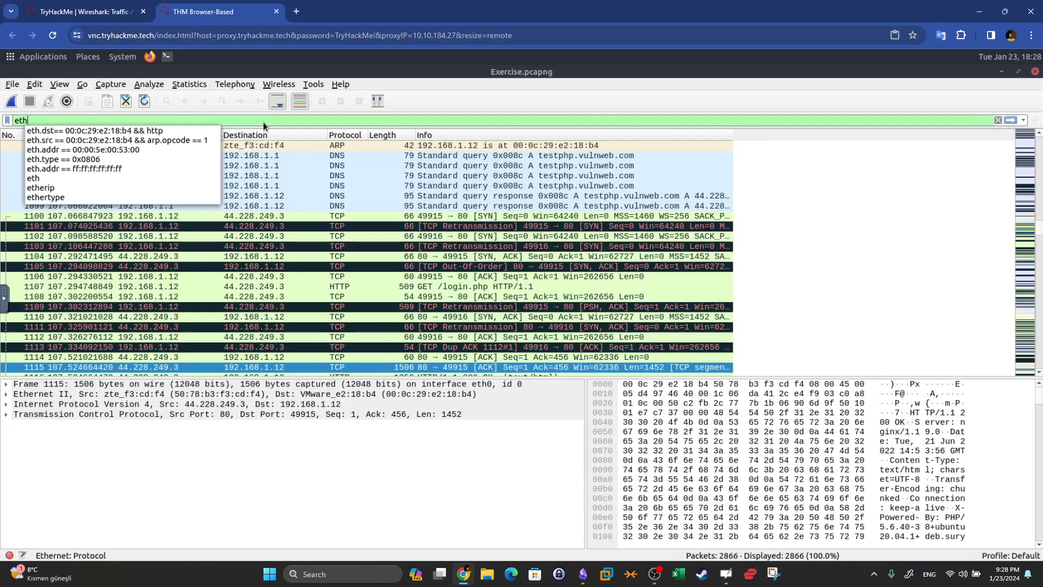
pyautogui.click(178, 131)
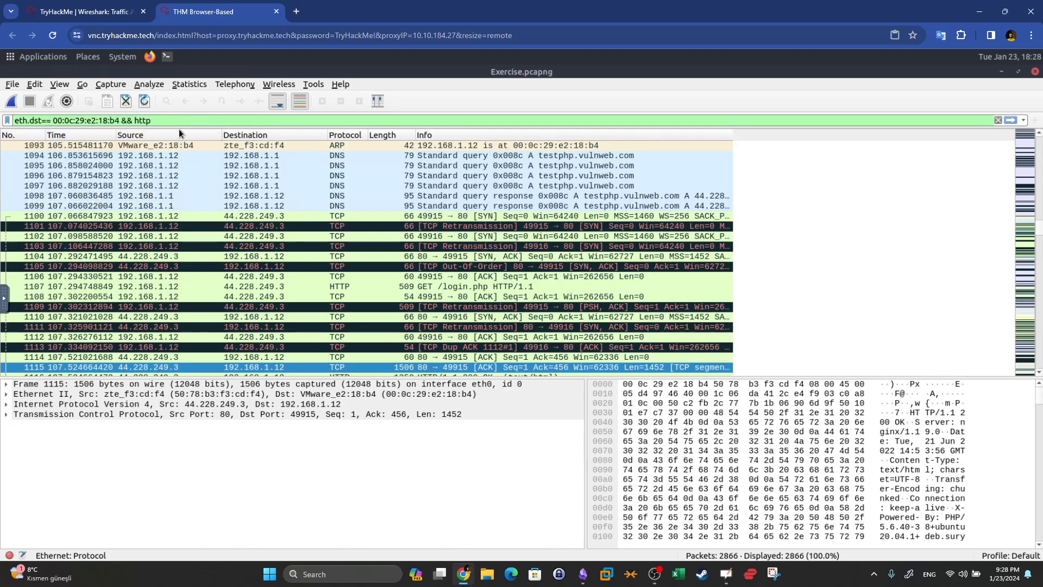
pyautogui.press('Return')
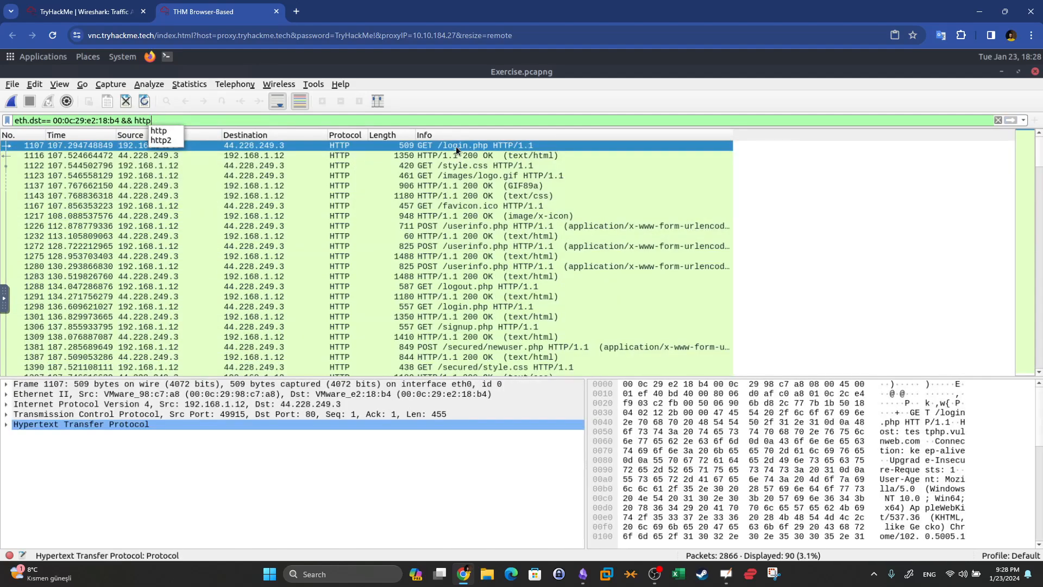
# Step: Follow the HTTP stream of packet 1107 and examine the response headers and login page HTML
pyautogui.rightClick(463, 146)
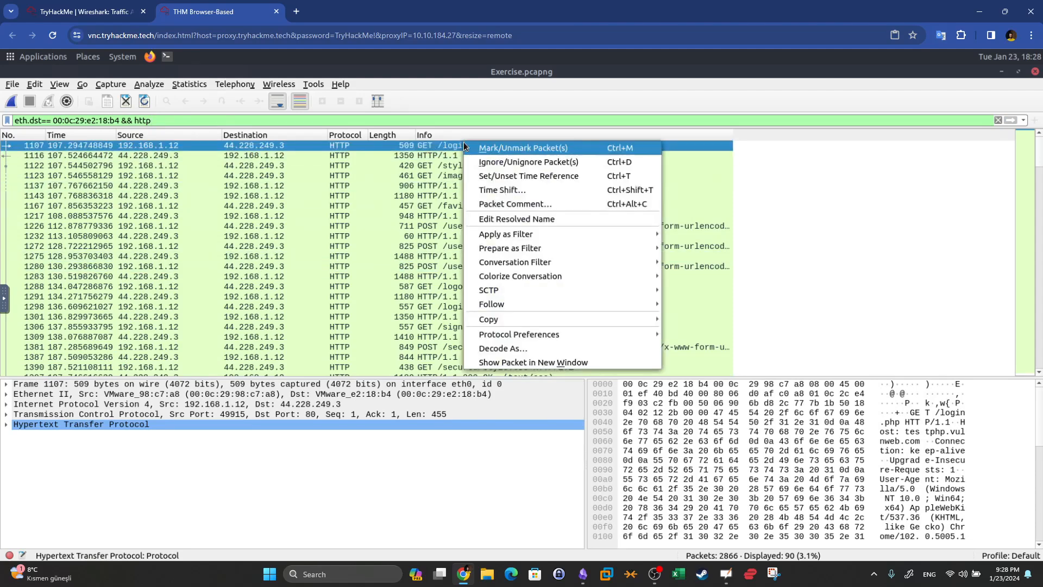
pyautogui.moveTo(623, 304)
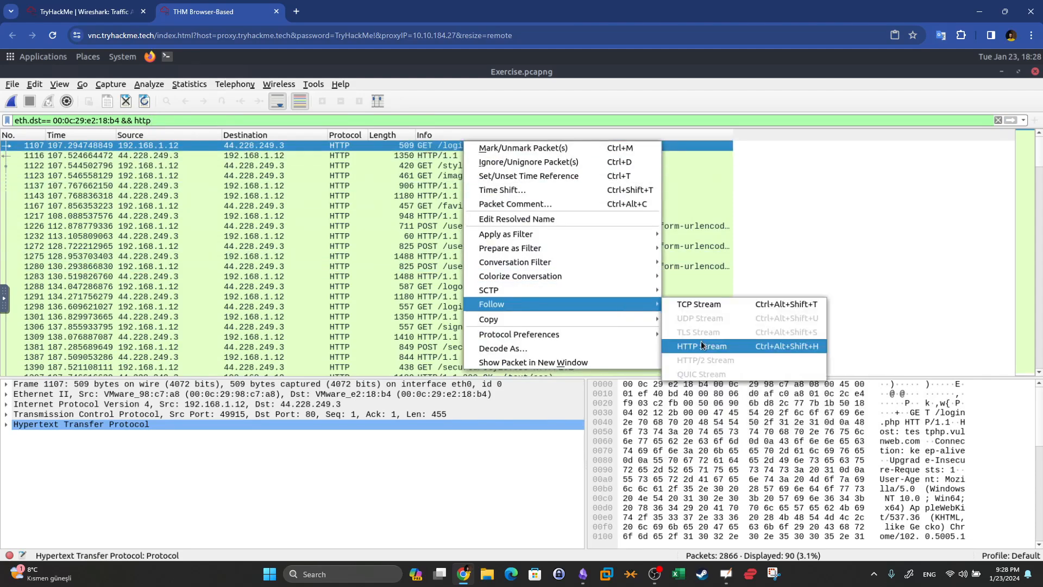
pyautogui.click(701, 345)
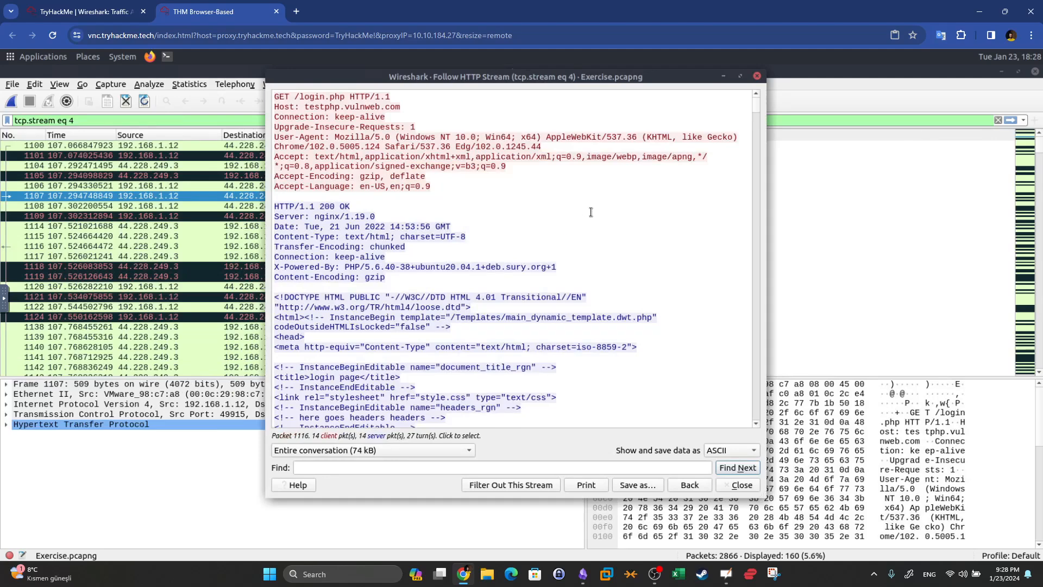
pyautogui.moveTo(414, 282); pyautogui.dragTo(270, 208)
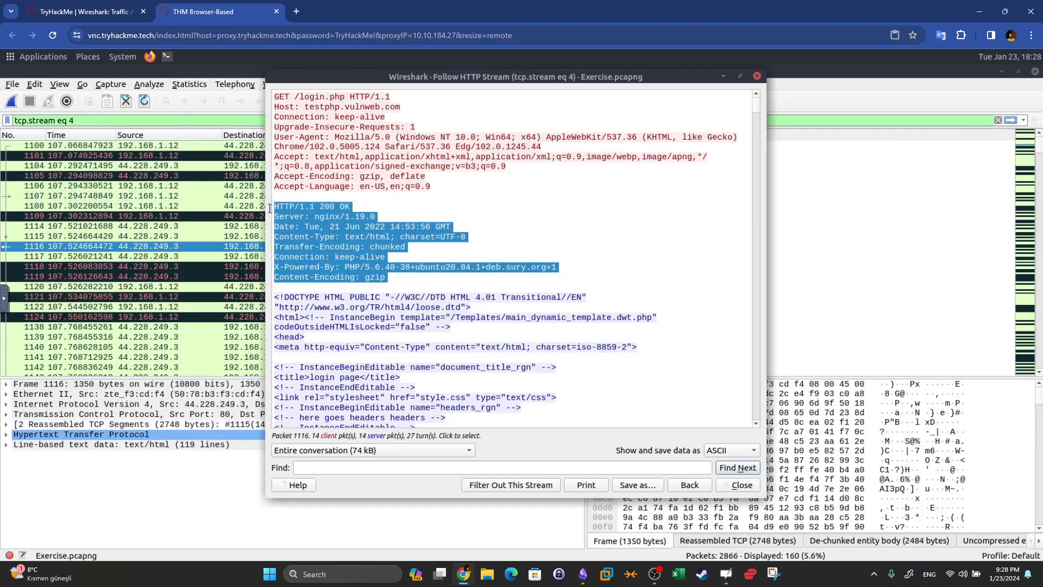
pyautogui.scroll(-5, 412, 217)
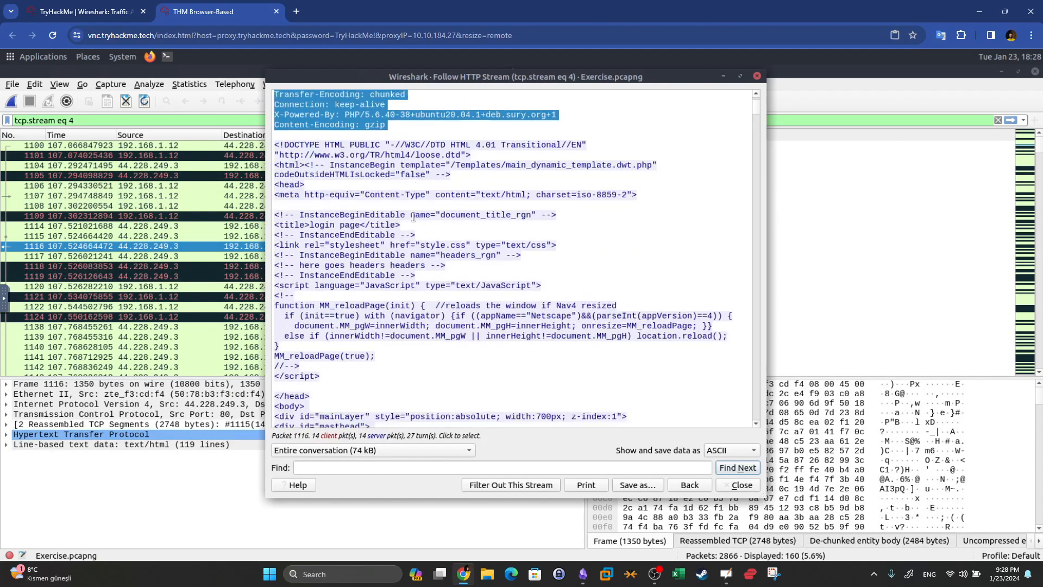
pyautogui.scroll(-7, 413, 217)
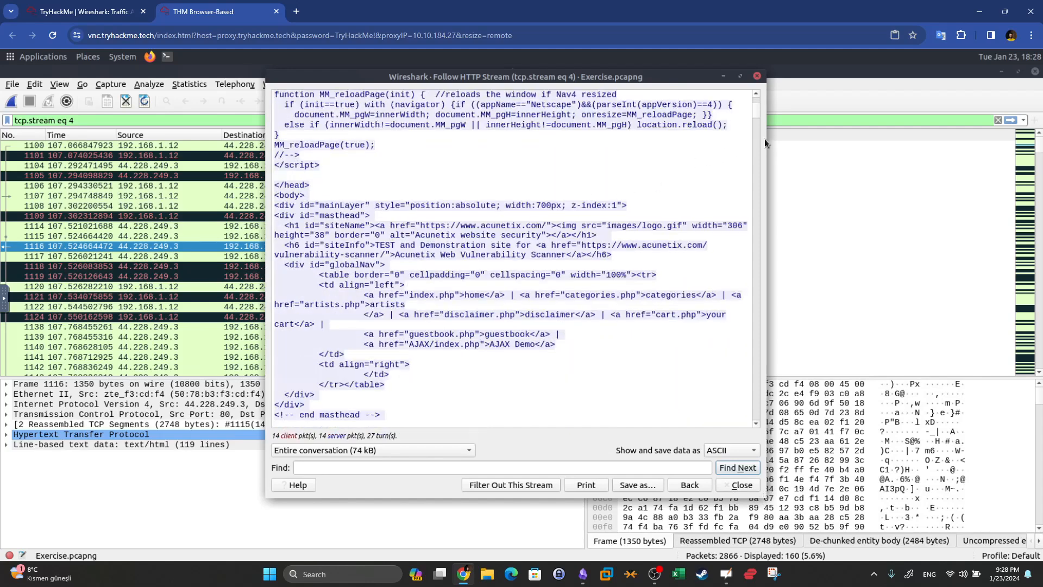
# Step: Search the HTTP stream for "username", inspect the login form markup, and return to the beginning of the stream
pyautogui.press('super+shift+s')
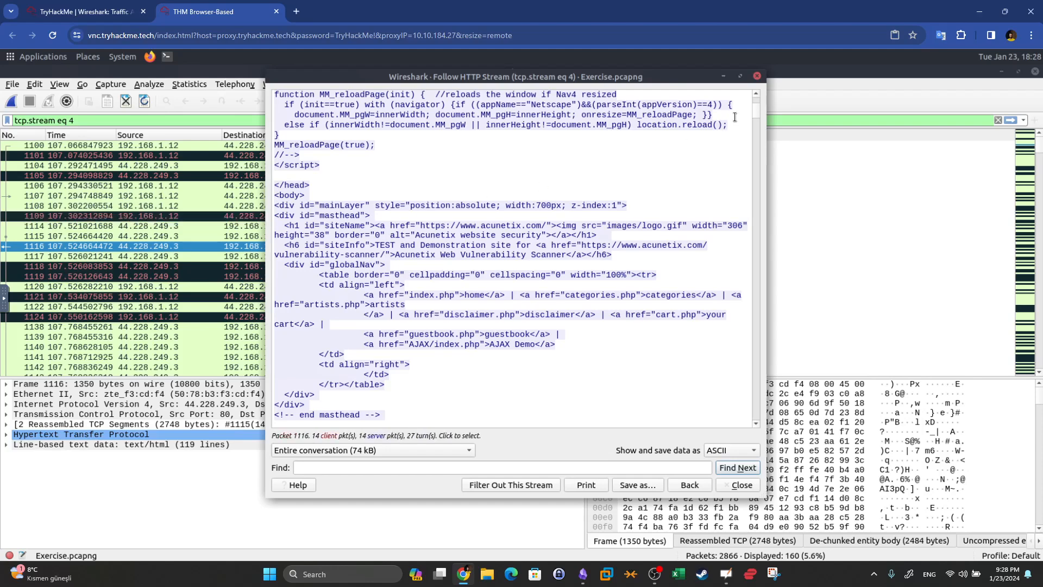
pyautogui.moveTo(759, 109); pyautogui.dragTo(754, 231)
pyautogui.click(471, 194)
pyautogui.write('username')
pyautogui.press('Return')
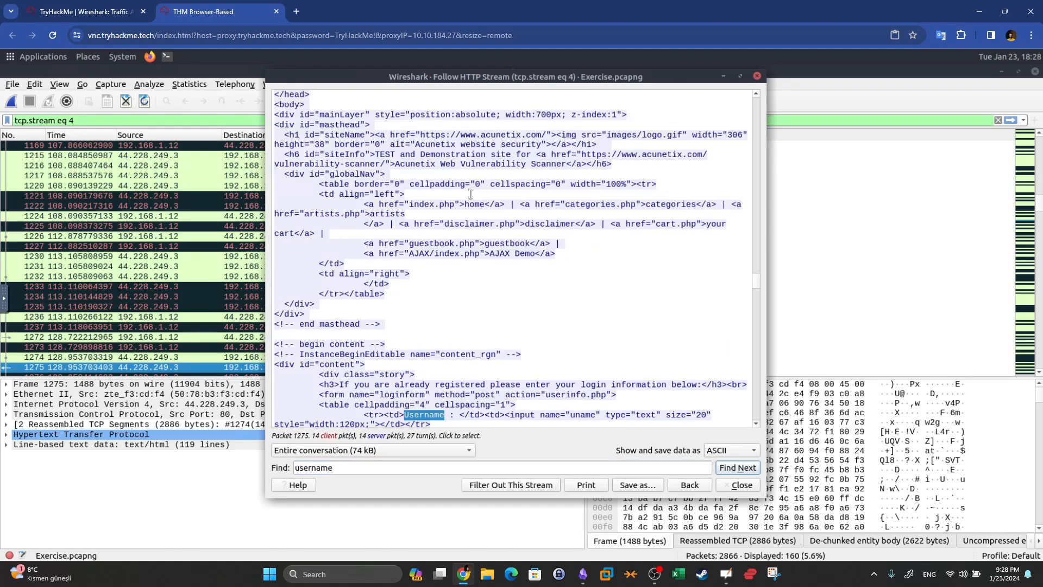
pyautogui.scroll(-3, 478, 204)
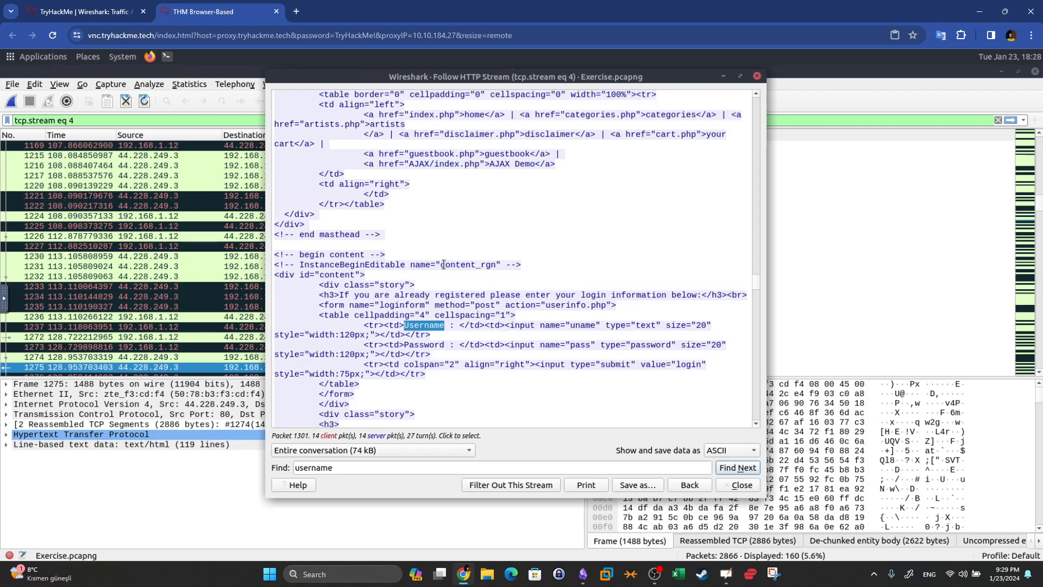
pyautogui.scroll(-3, 442, 261)
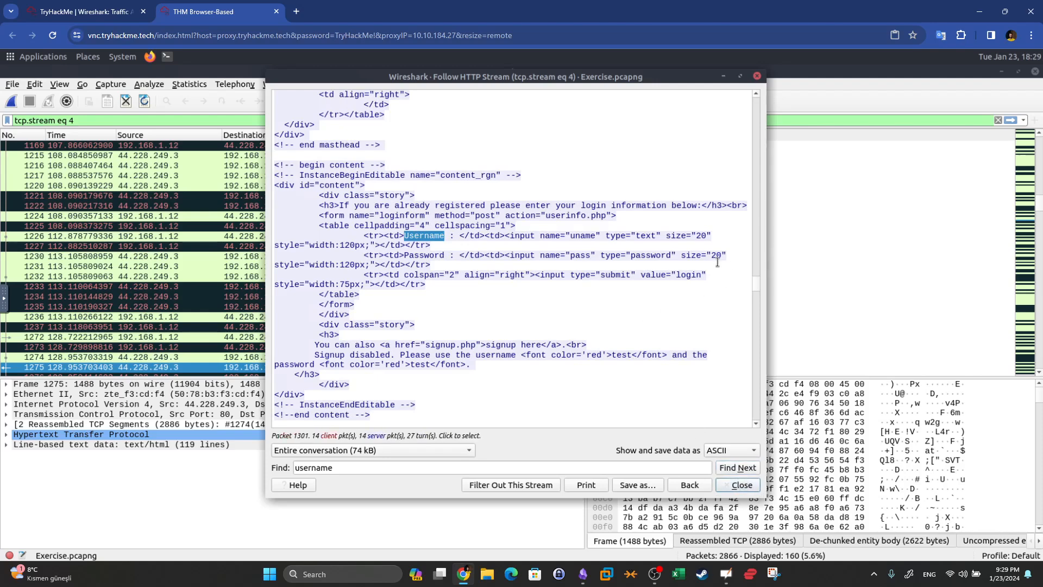
pyautogui.moveTo(759, 285); pyautogui.dragTo(756, 95)
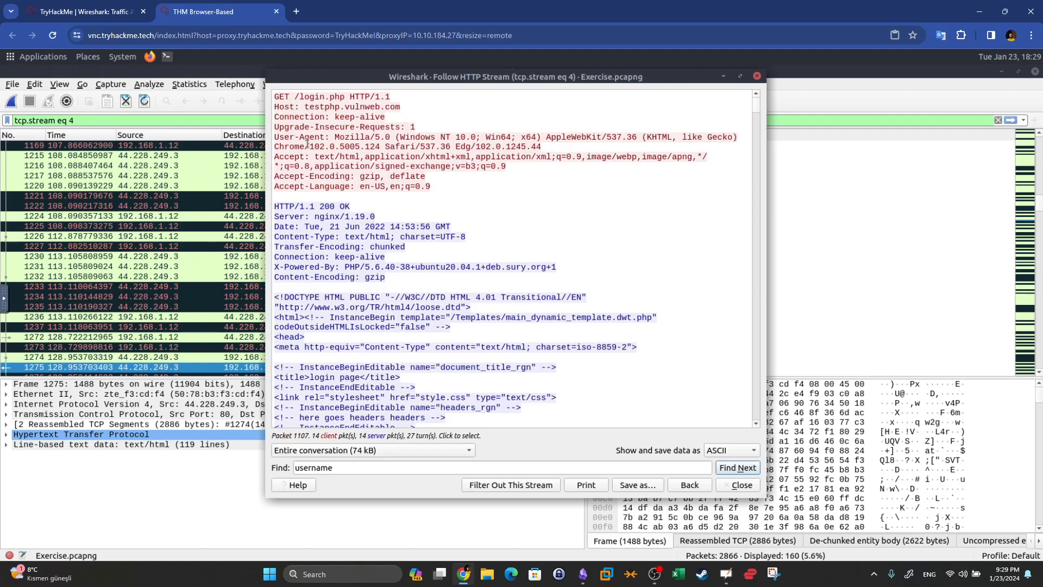
# Step: Review the /login.php path in the first request and copy the host name testphp.vulnweb.com
pyautogui.moveTo(305, 107); pyautogui.dragTo(402, 107)
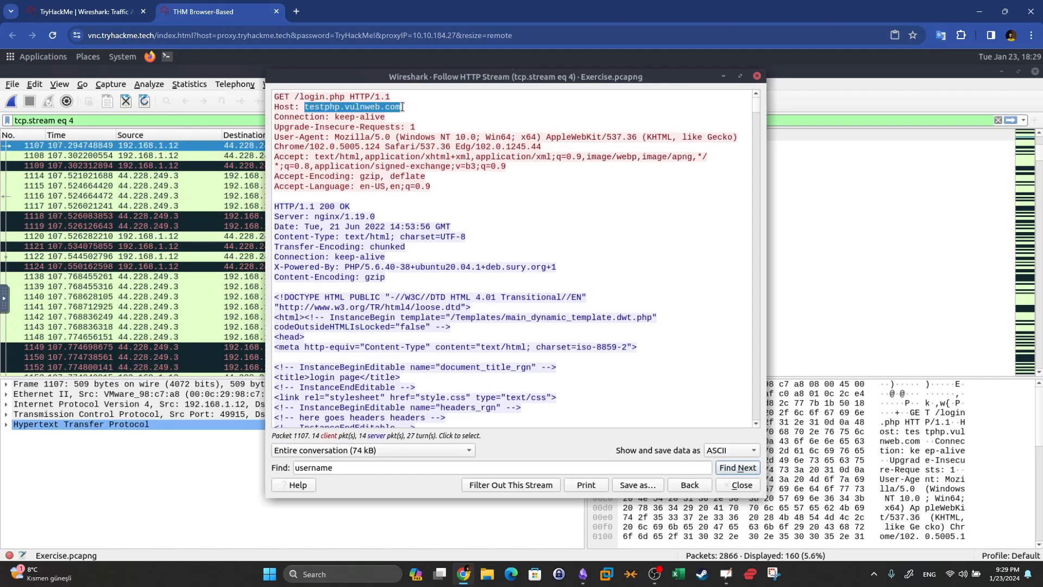
pyautogui.moveTo(294, 97); pyautogui.dragTo(340, 97)
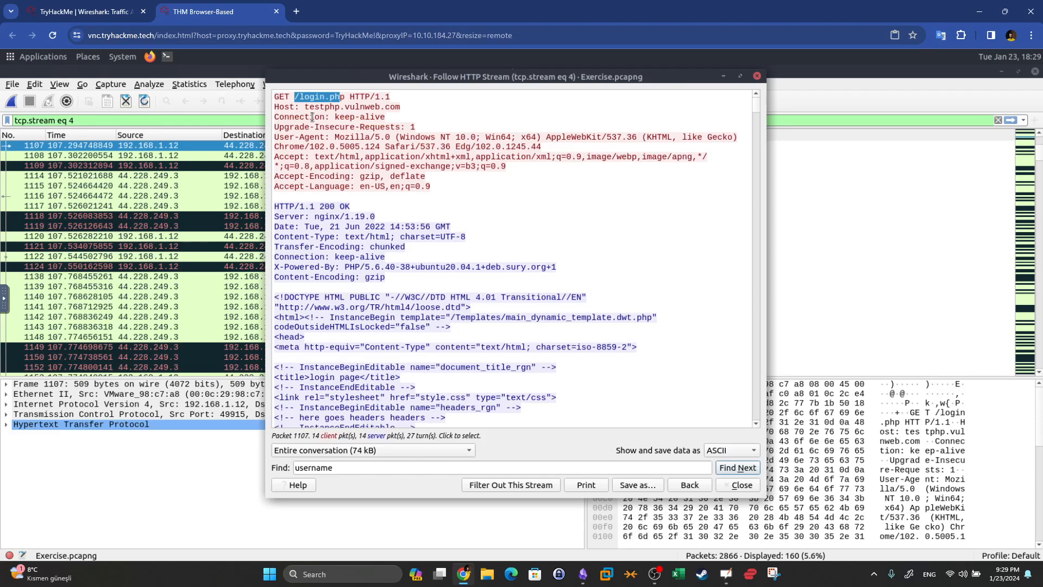
pyautogui.click(343, 125)
pyautogui.moveTo(305, 107); pyautogui.dragTo(402, 107)
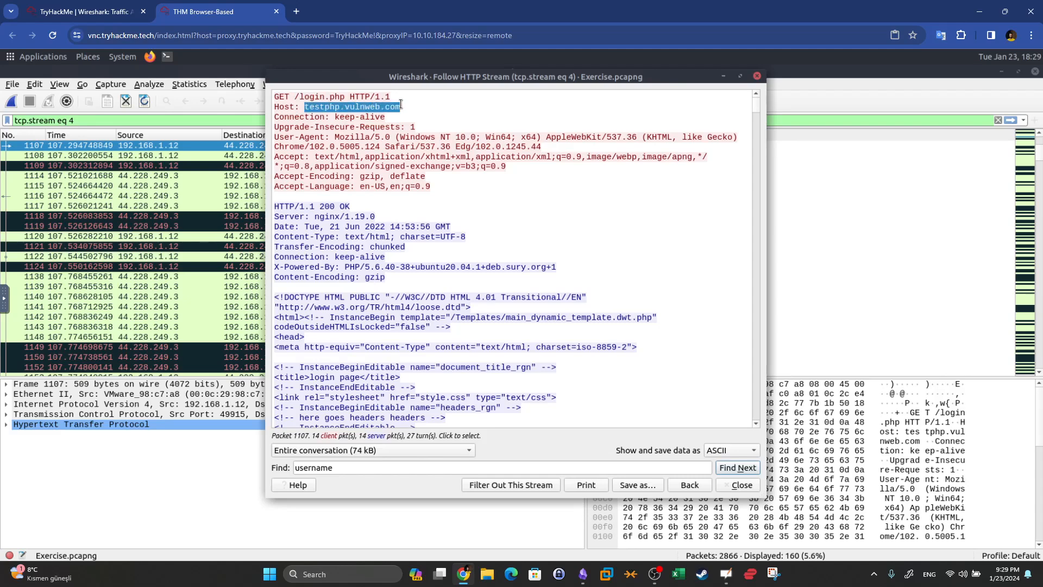
pyautogui.rightClick(392, 103)
pyautogui.click(413, 111)
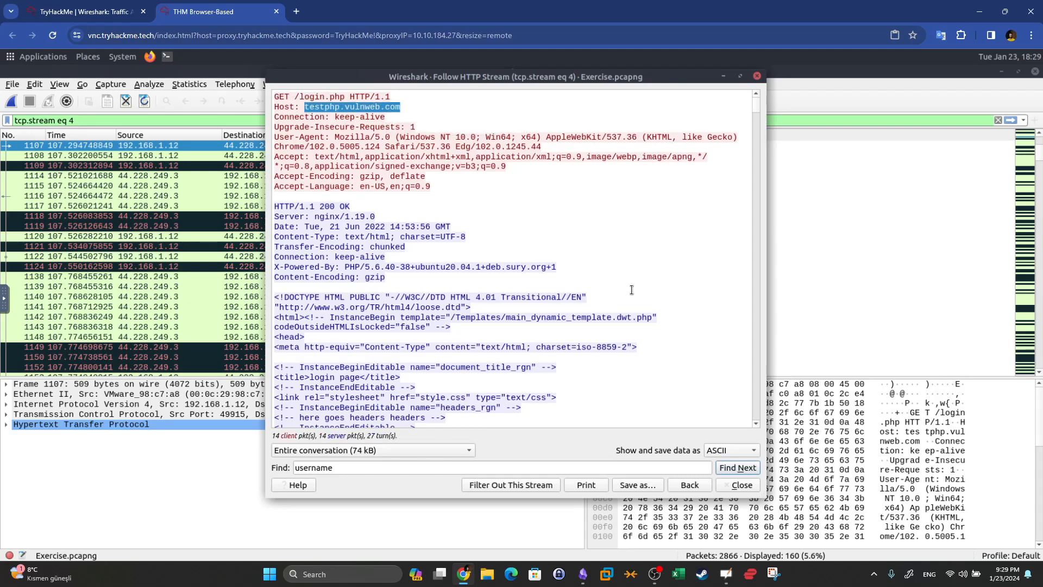
# Step: Close the followed stream and replace the display filter with http.host == testphp.vulnweb.com && http.request.method == "POST"
pyautogui.click(736, 484)
pyautogui.tripleClick(223, 116)
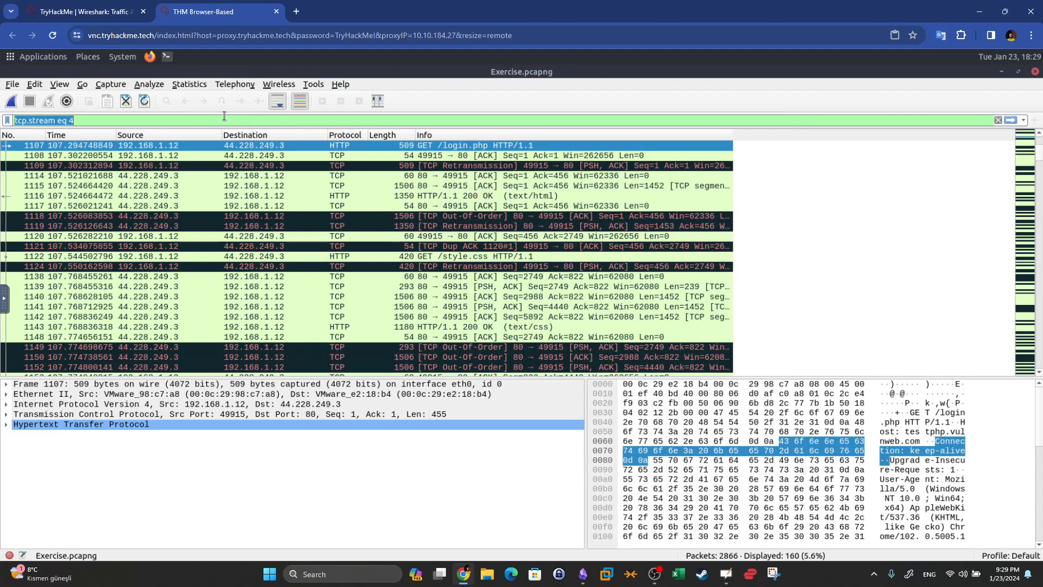
pyautogui.write('http.hp')
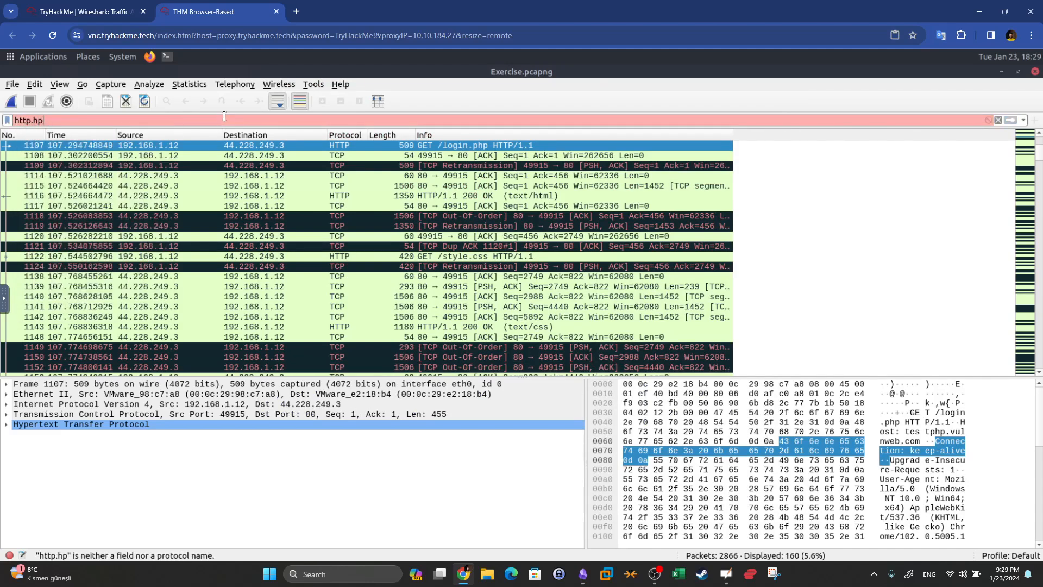
pyautogui.press('BackSpace')
pyautogui.write('ost == testphp.vulnweb.com')
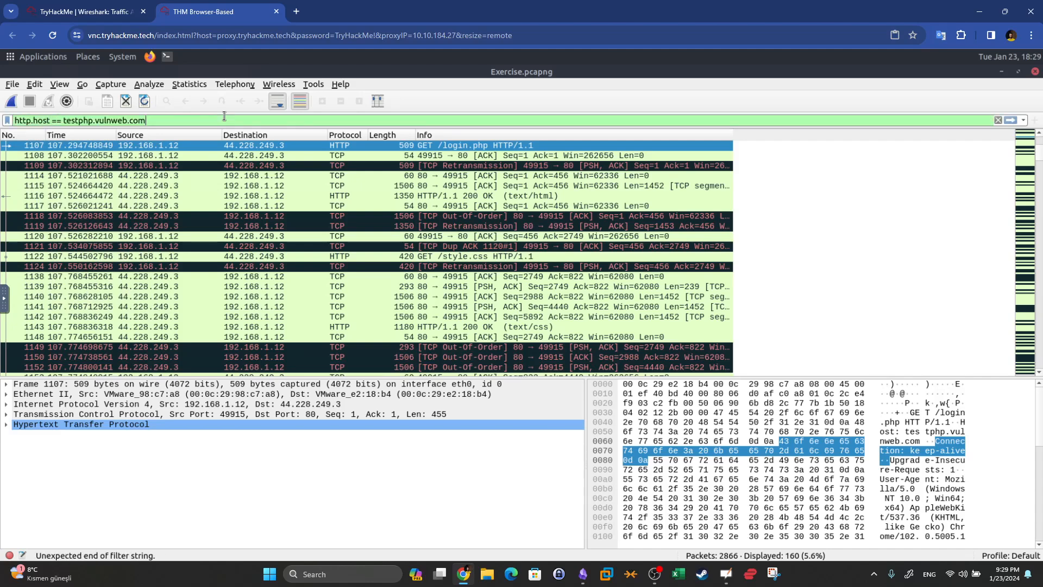
pyautogui.write(' &')
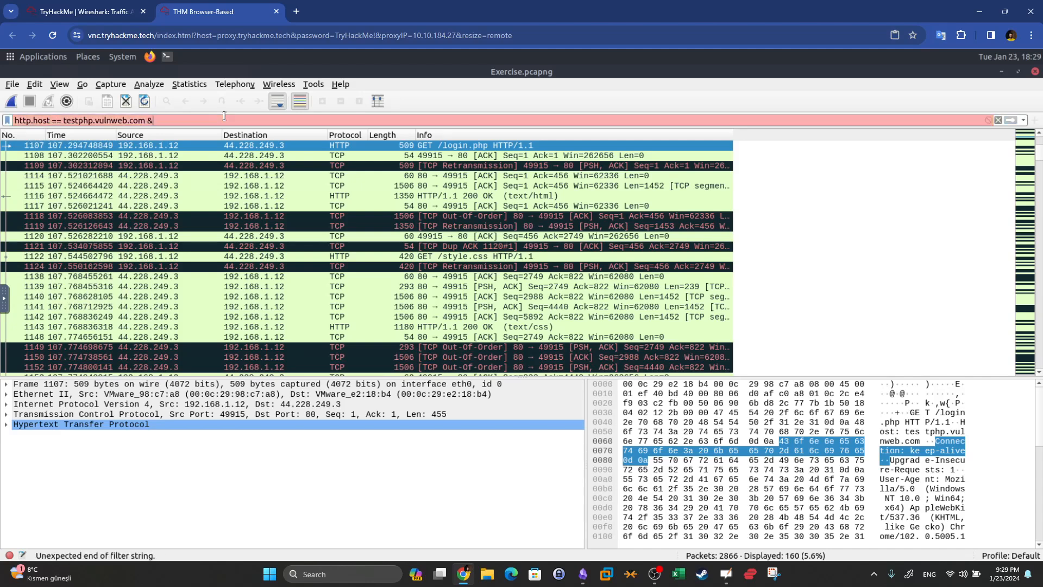
pyautogui.write('& http.')
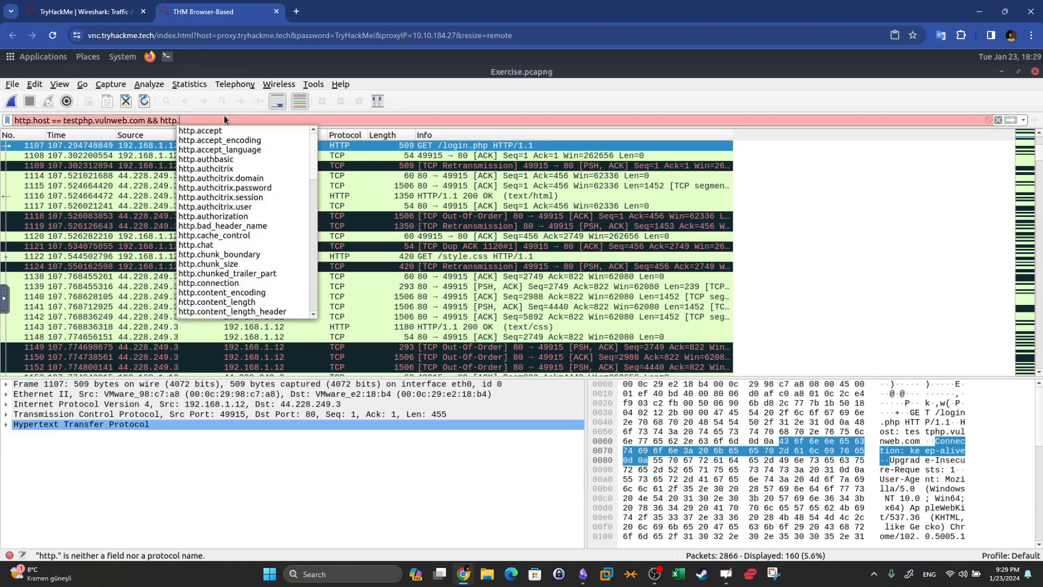
pyautogui.write('request.m')
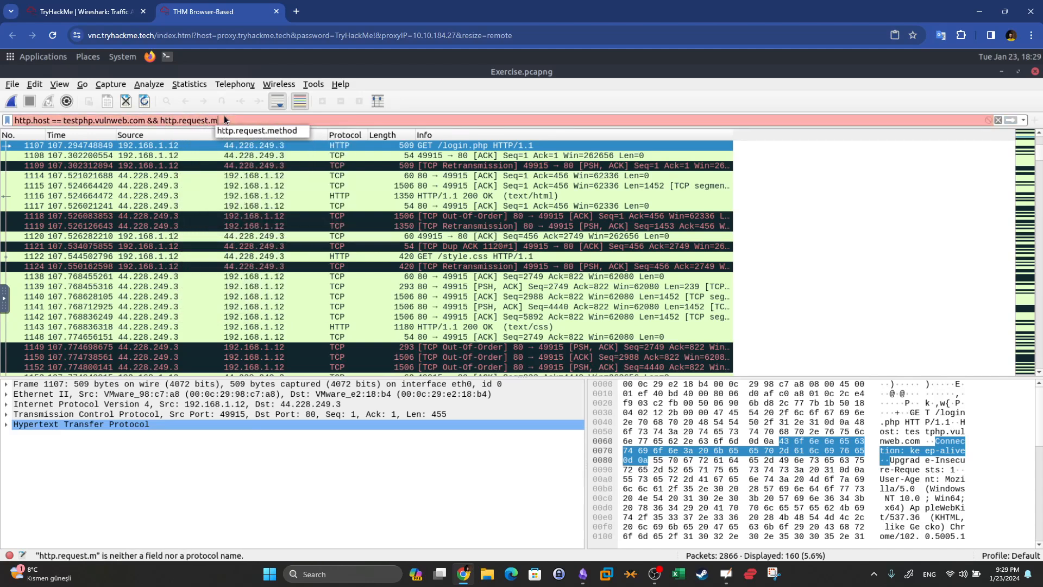
pyautogui.write('ethod ==')
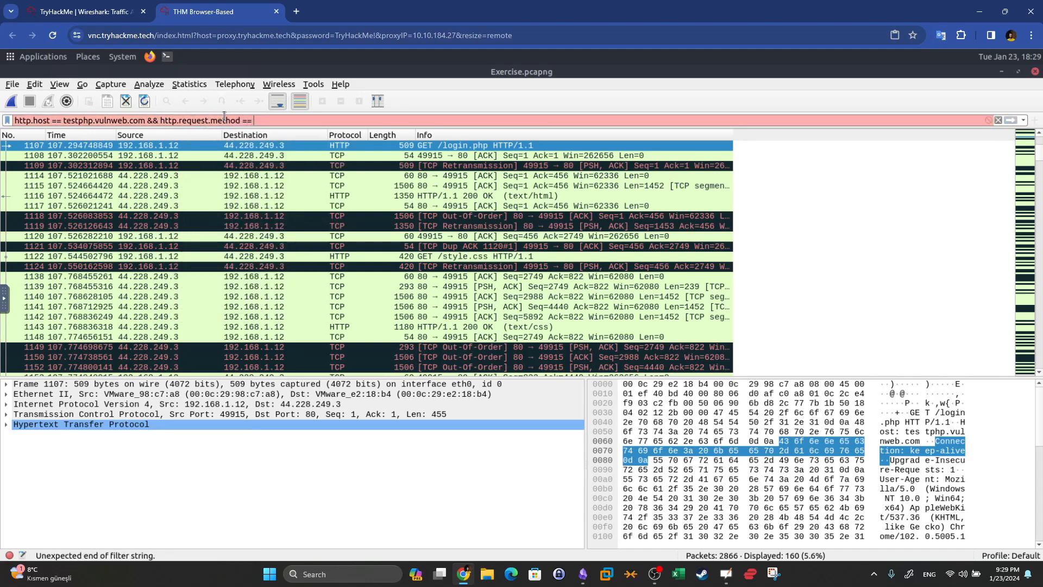
pyautogui.write(' "POST"')
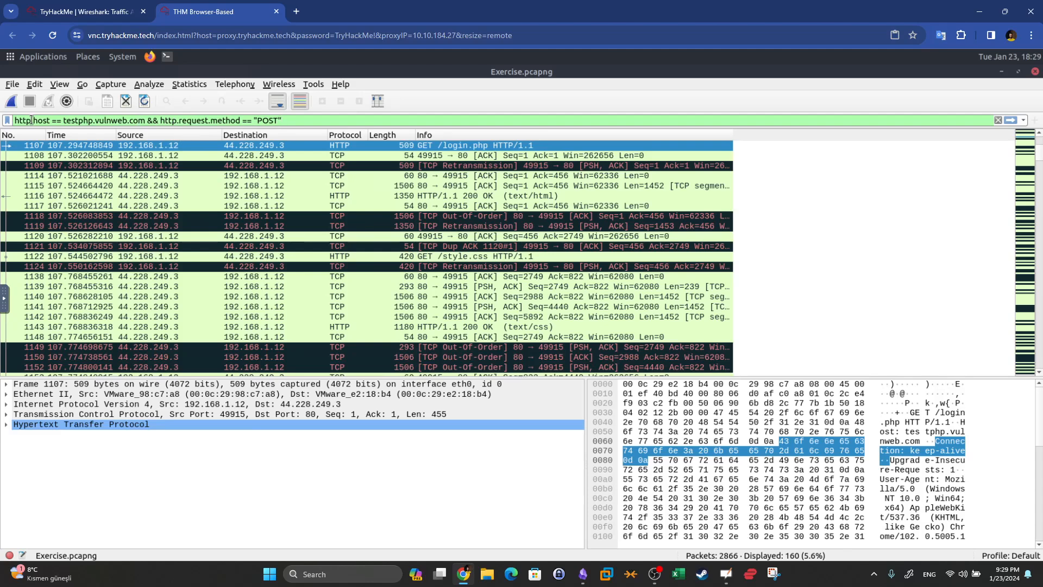
# Step: Review the host and request method conditions in the new display filter and apply it
pyautogui.moveTo(29, 119); pyautogui.dragTo(13, 119)
pyautogui.moveTo(37, 120); pyautogui.dragTo(43, 120)
pyautogui.moveTo(179, 120); pyautogui.dragTo(195, 120)
pyautogui.moveTo(33, 120); pyautogui.dragTo(132, 120)
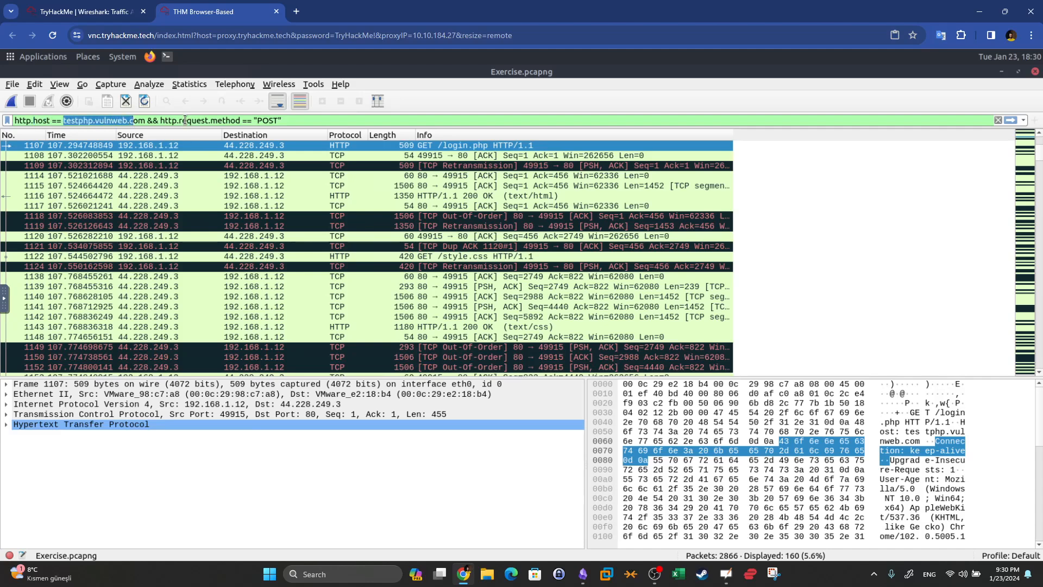
pyautogui.moveTo(241, 121); pyautogui.dragTo(278, 121)
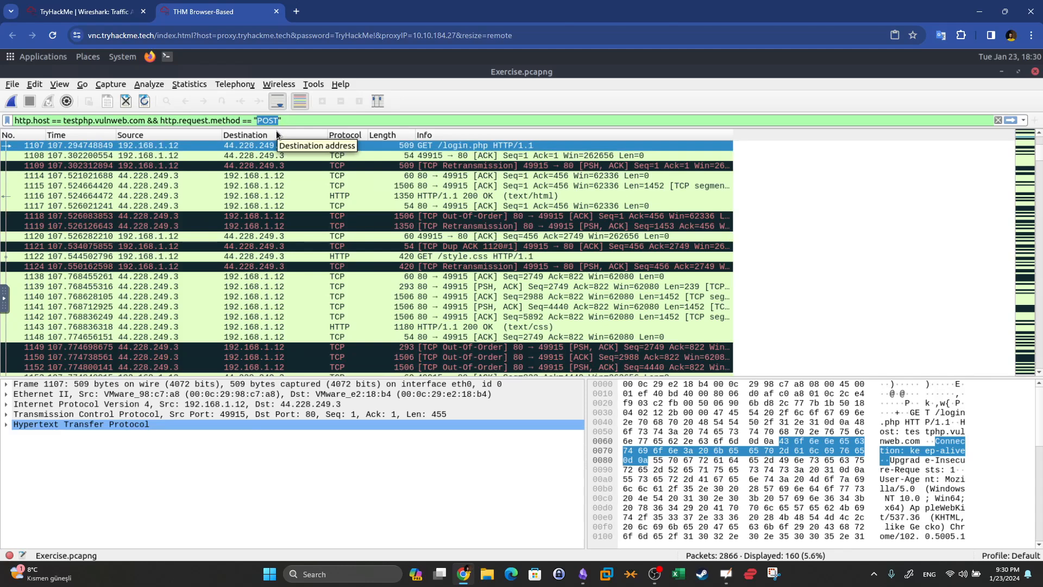
pyautogui.click(288, 121)
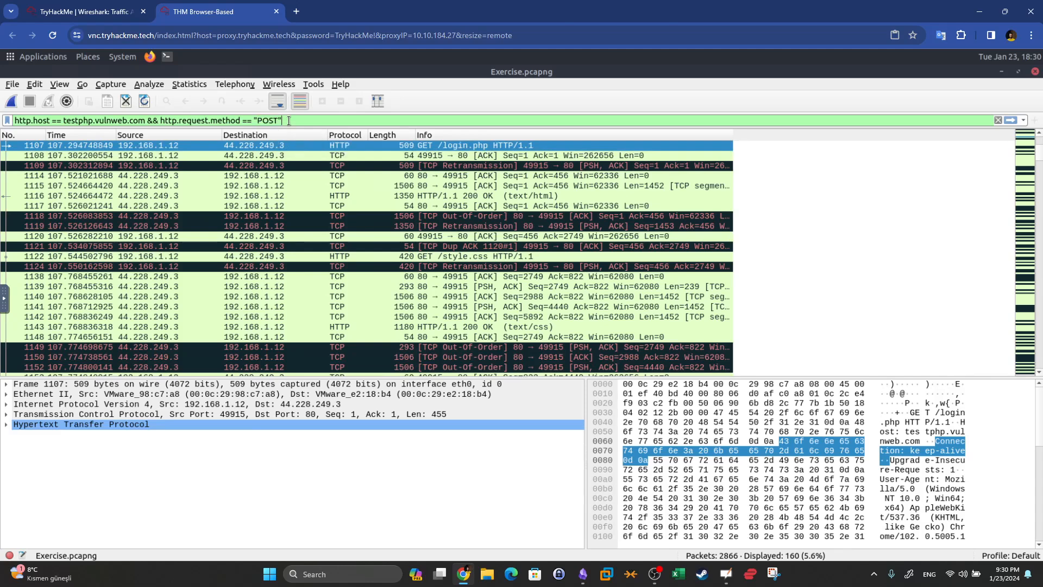
pyautogui.press('Return')
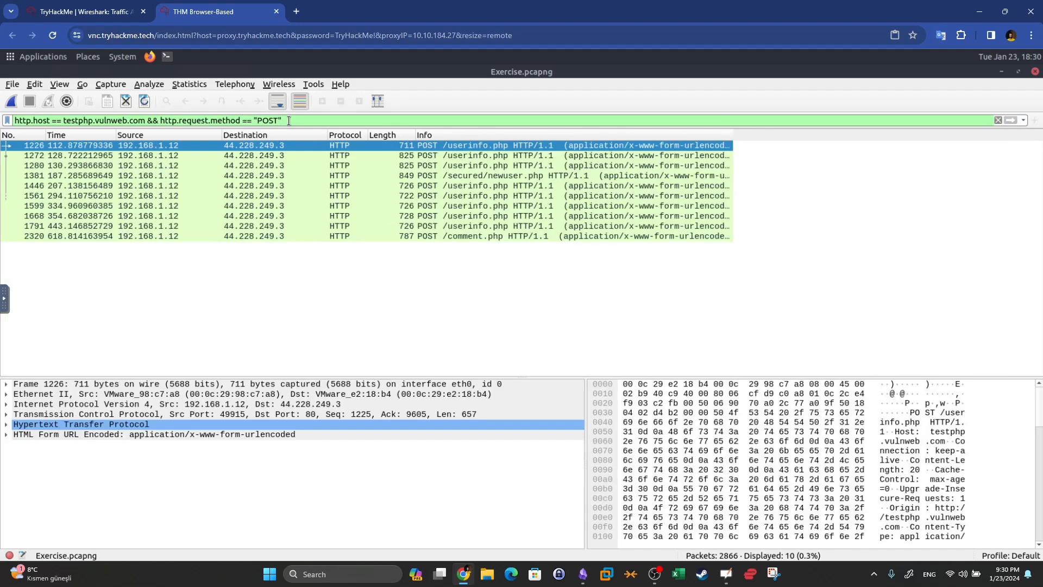
# Step: Follow the HTTP stream of packet 1226, the first POST request to /userinfo.php
pyautogui.click(351, 150)
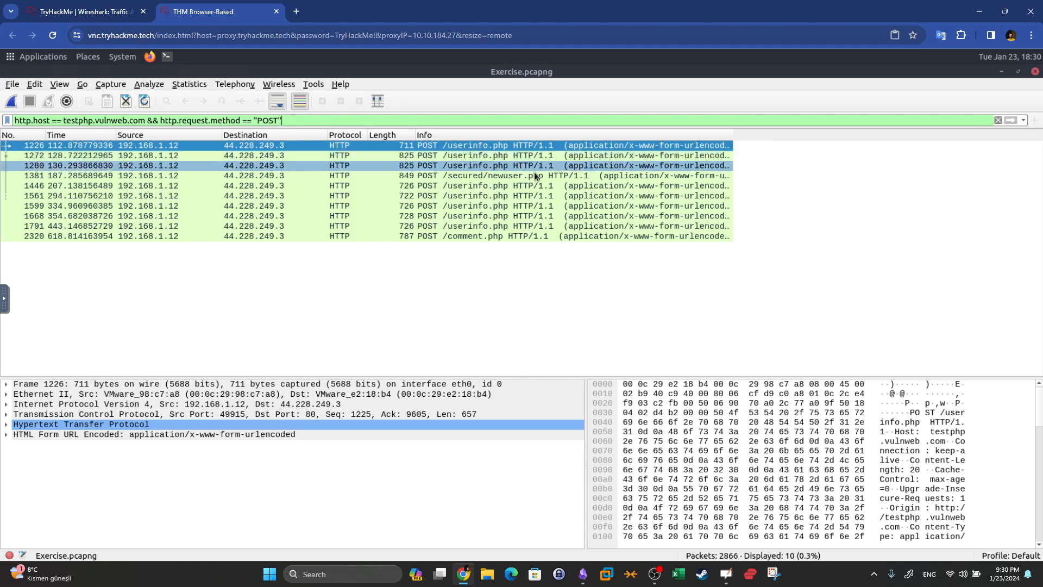
pyautogui.rightClick(499, 146)
pyautogui.moveTo(697, 308)
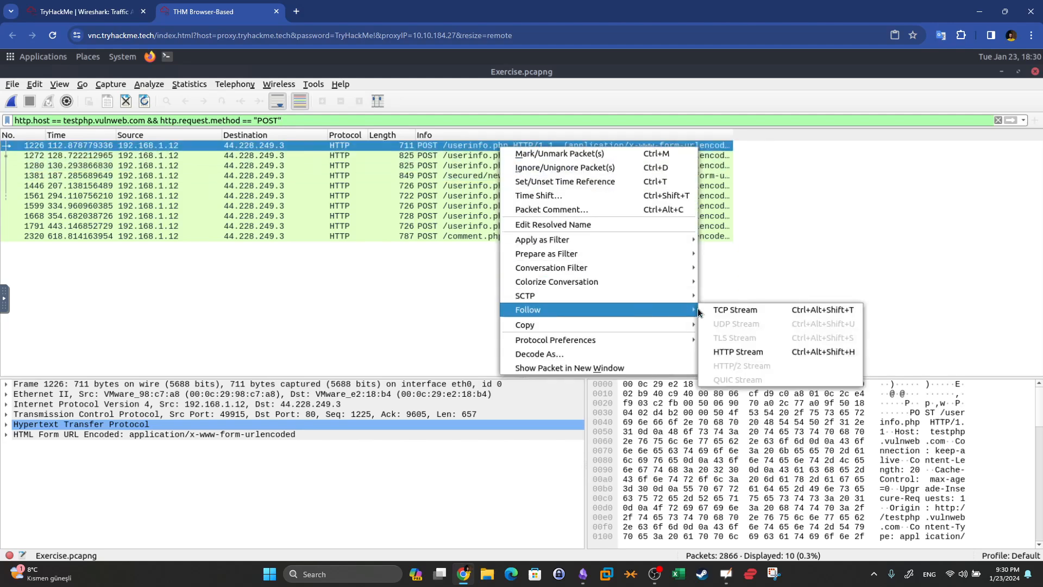
pyautogui.click(717, 351)
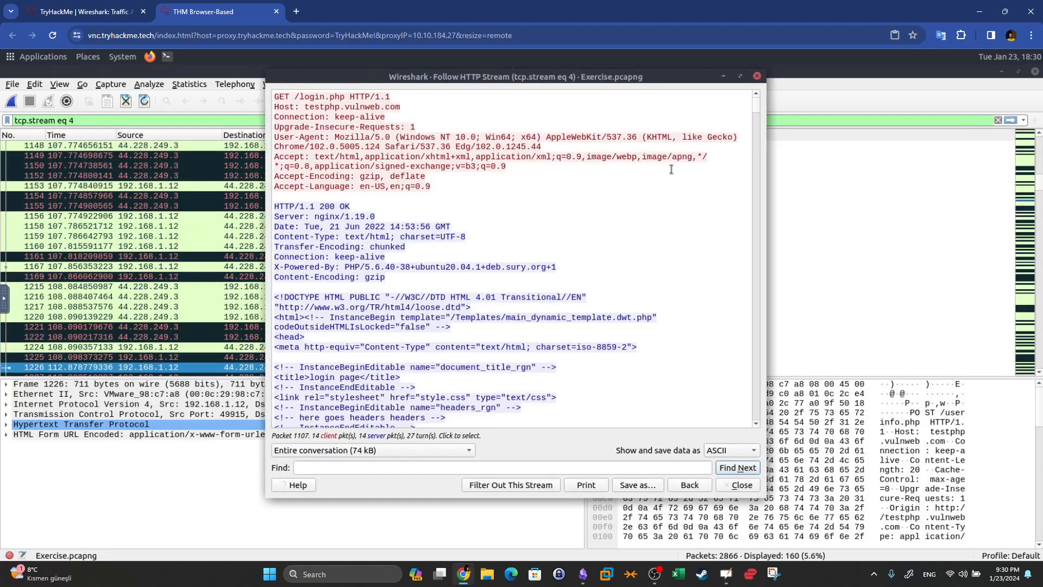
pyautogui.press('super+shift+s')
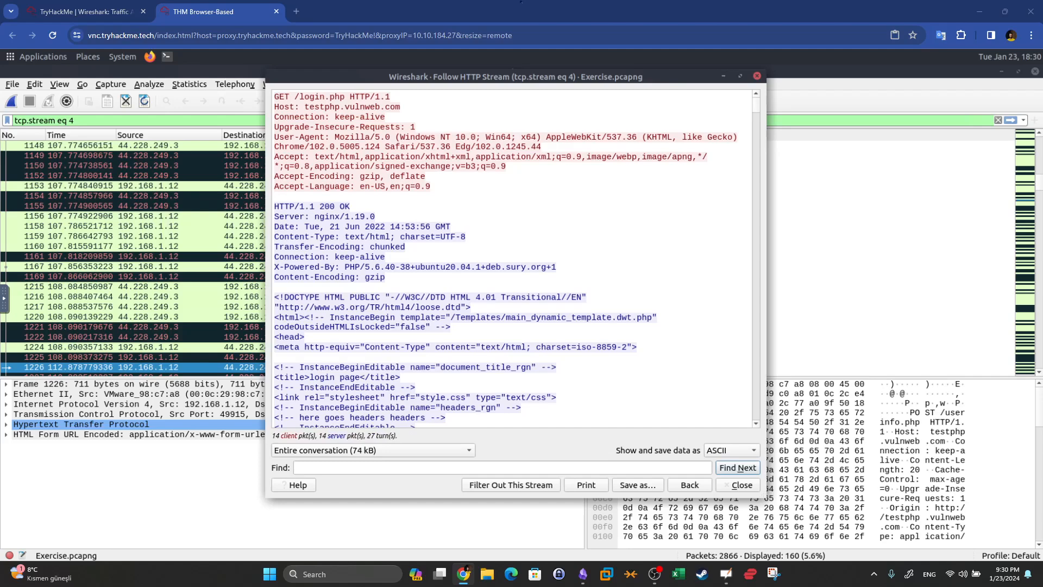
pyautogui.press('Escape')
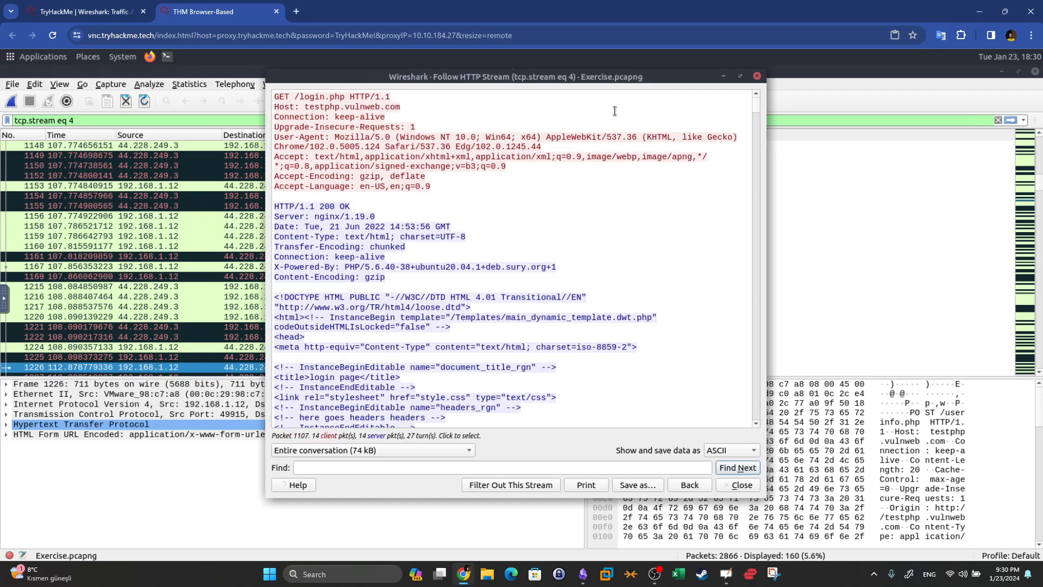
# Step: Search the stream for "pass" and examine the username and password submitted in the /userinfo.php POST request
pyautogui.click(596, 155)
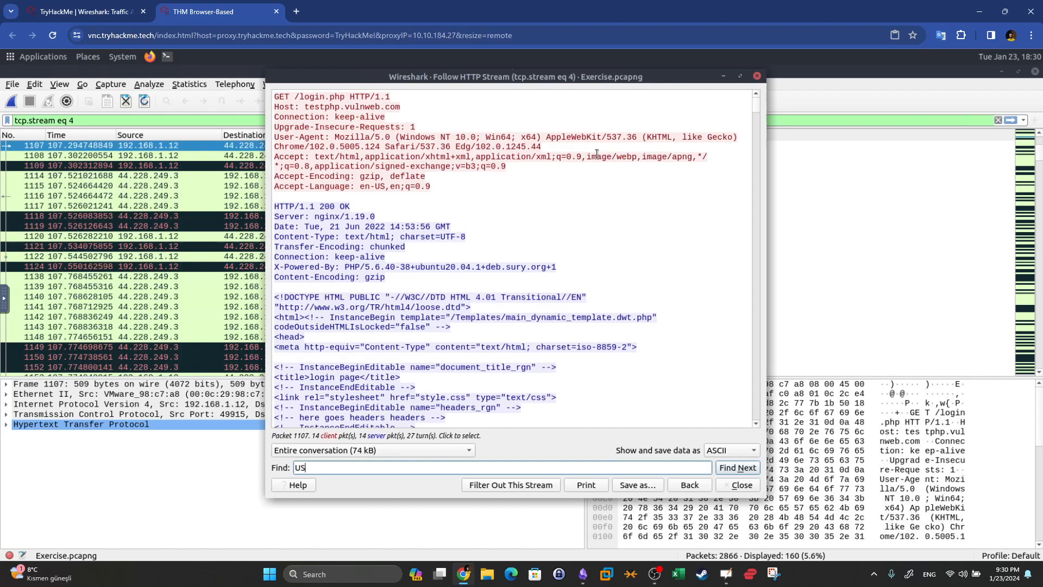
pyautogui.write('pass')
pyautogui.press('Return')
pyautogui.press('Return')
pyautogui.press('Return')
pyautogui.press('Return')
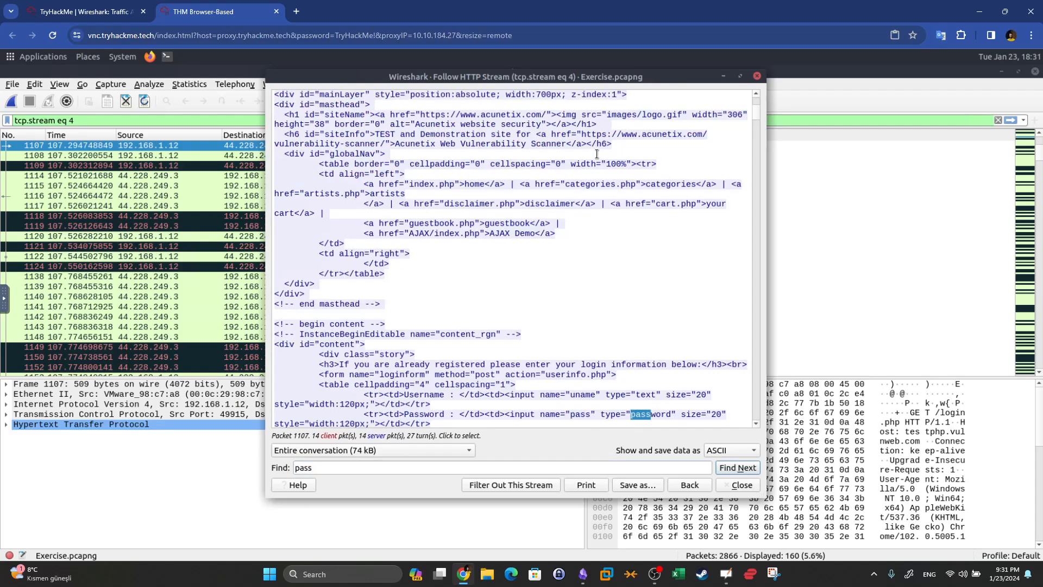
pyautogui.press('Return')
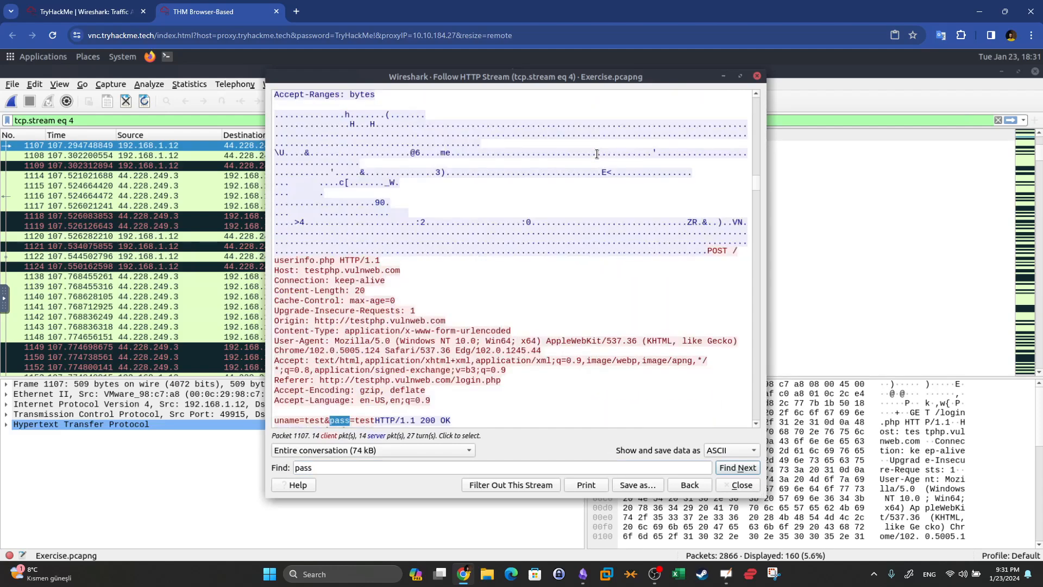
pyautogui.scroll(-3, 597, 155)
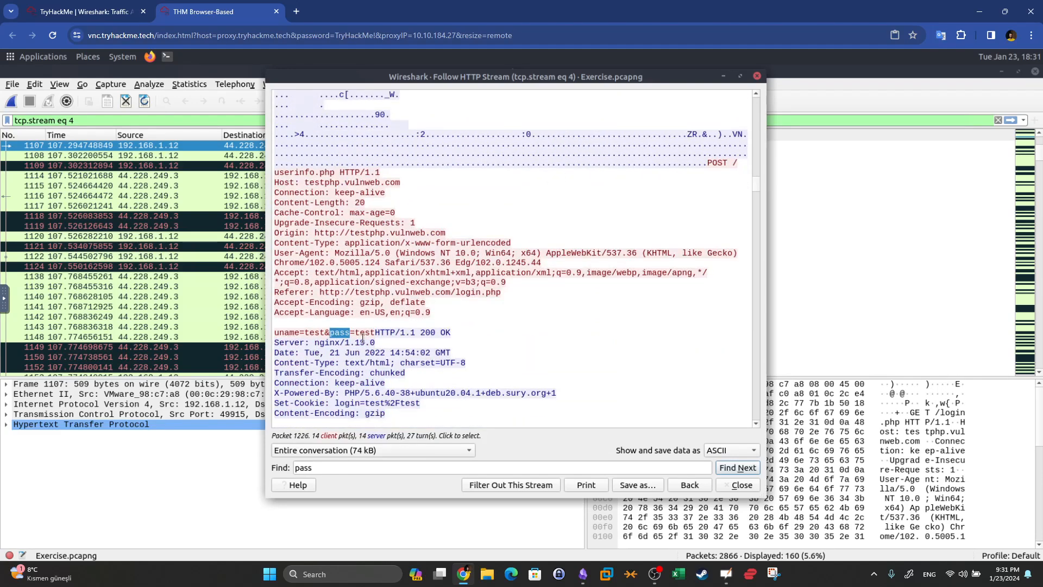
pyautogui.moveTo(305, 332); pyautogui.dragTo(321, 332)
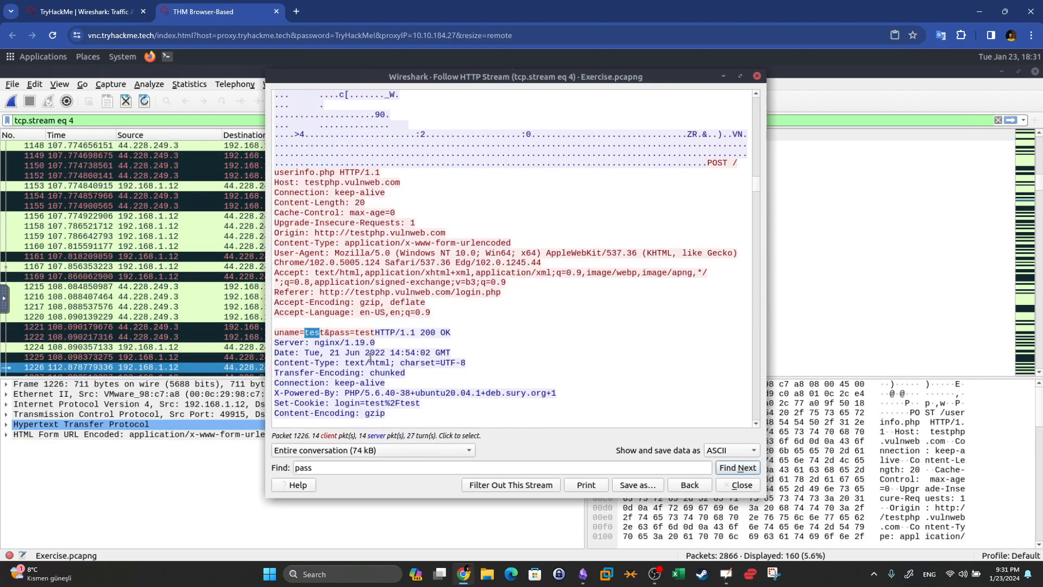
# Step: Continue through the "pass" matches to the form data of the POST request to /secured/newuser.php
pyautogui.click(362, 466)
pyautogui.press('Return')
pyautogui.press('Return')
pyautogui.press('Return')
pyautogui.press('Return')
pyautogui.press('Return')
pyautogui.press('Return')
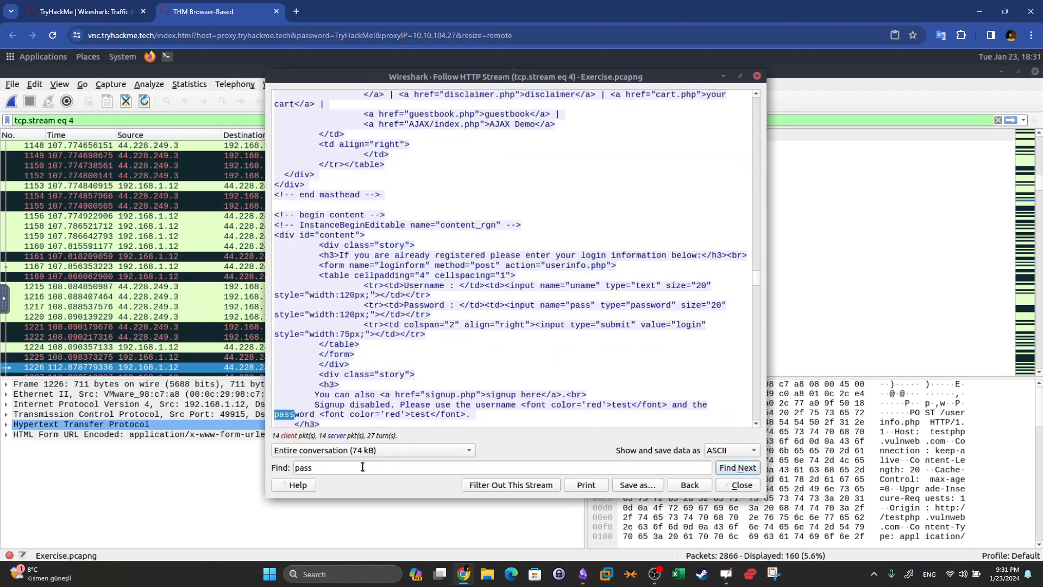
pyautogui.press('Return')
pyautogui.press('Return')
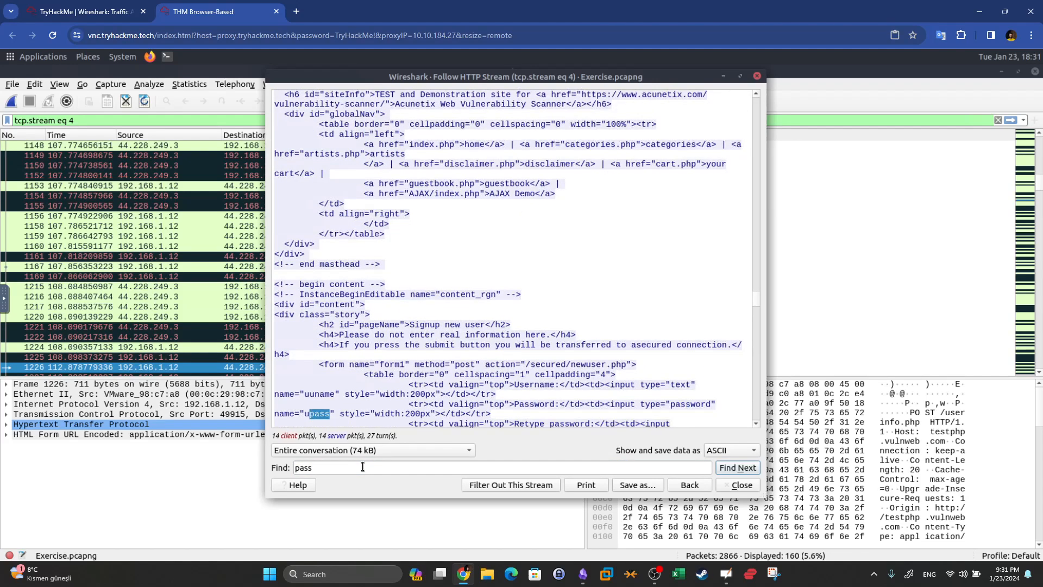
pyautogui.press('Return')
pyautogui.press('Return')
pyautogui.press('Return')
pyautogui.press('Return')
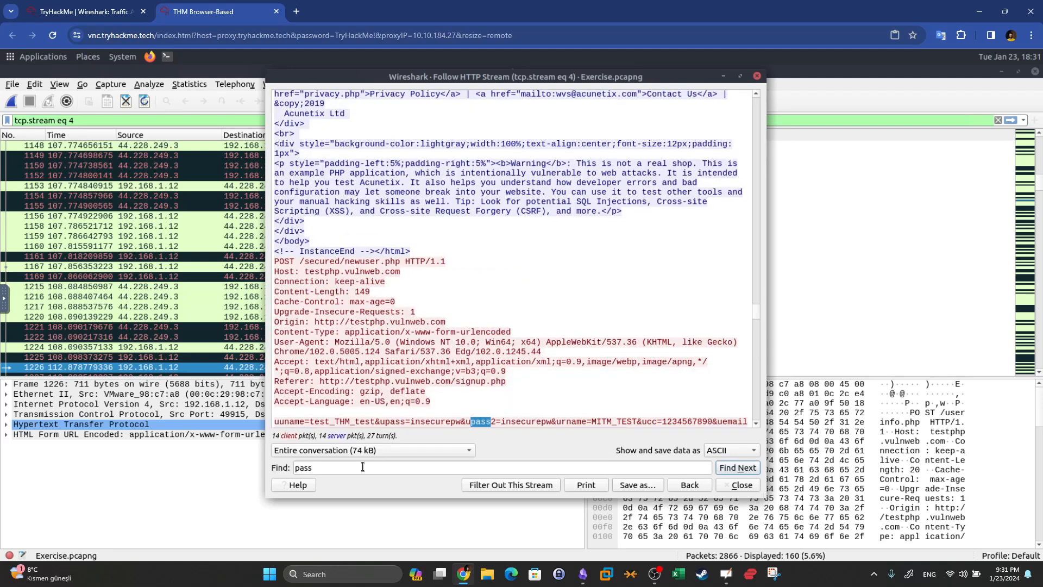
# Step: Highlight the uuname and upass values submitted in the /secured/newuser.php request
pyautogui.scroll(-2, 374, 218)
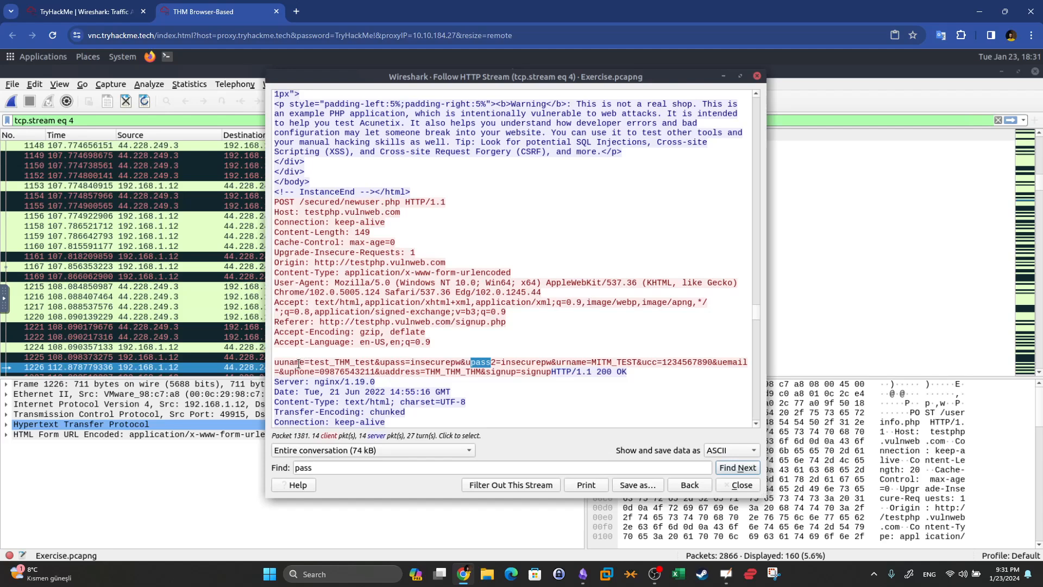
pyautogui.moveTo(309, 362); pyautogui.dragTo(374, 362)
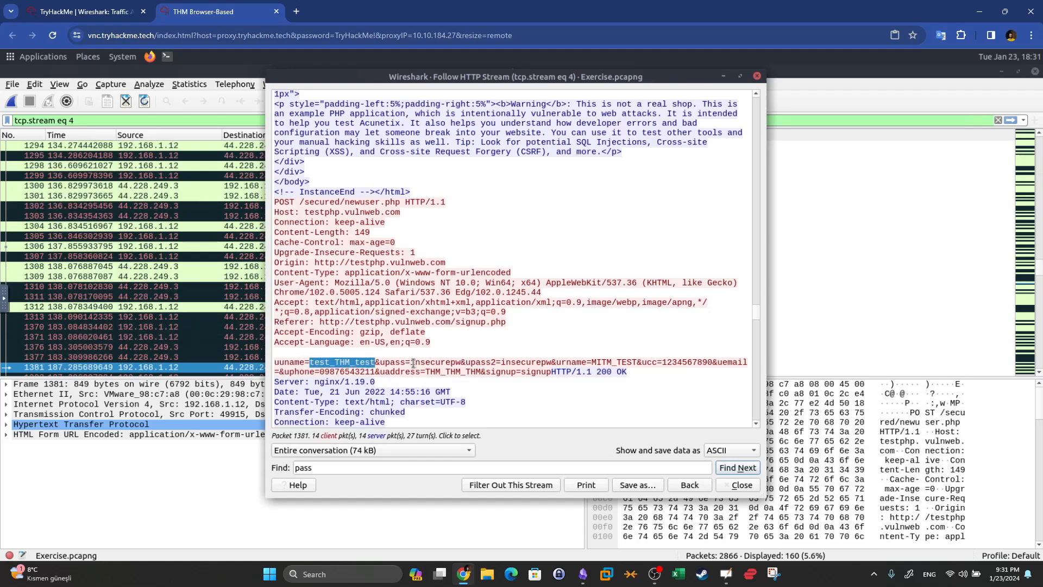
pyautogui.moveTo(411, 363); pyautogui.dragTo(459, 361)
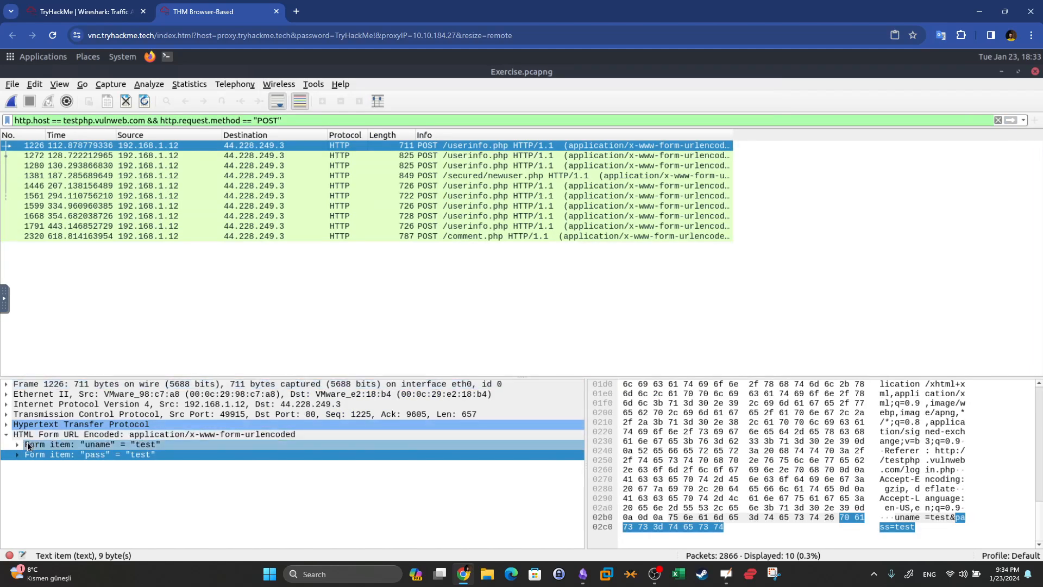
# Step: Inspect the uname and pass form items in the HTML Form URL Encoded details of packet 1226
pyautogui.click(19, 444)
pyautogui.click(19, 445)
pyautogui.click(15, 455)
pyautogui.click(15, 455)
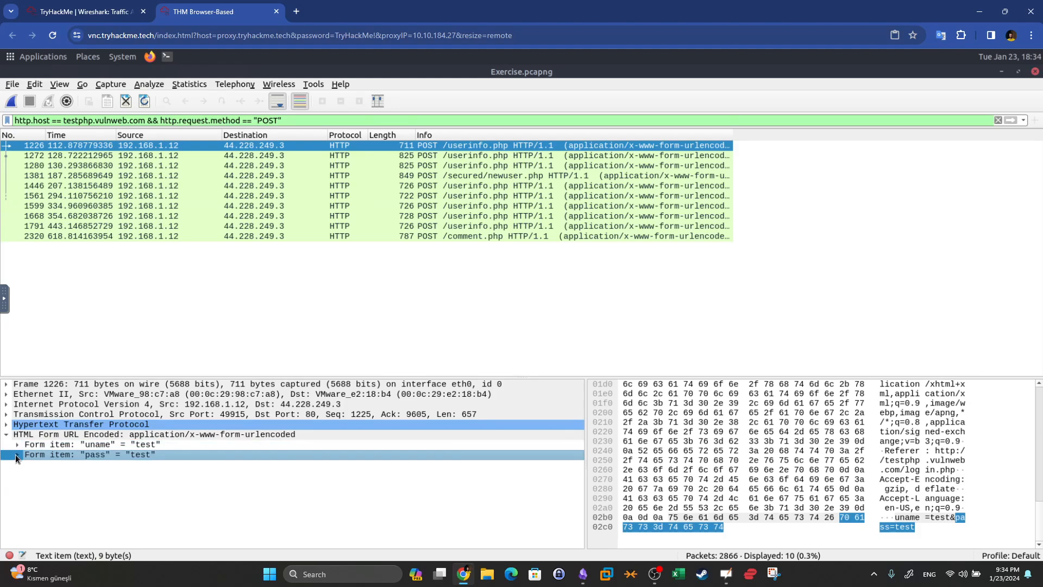
pyautogui.click(116, 445)
pyautogui.click(121, 450)
pyautogui.click(122, 445)
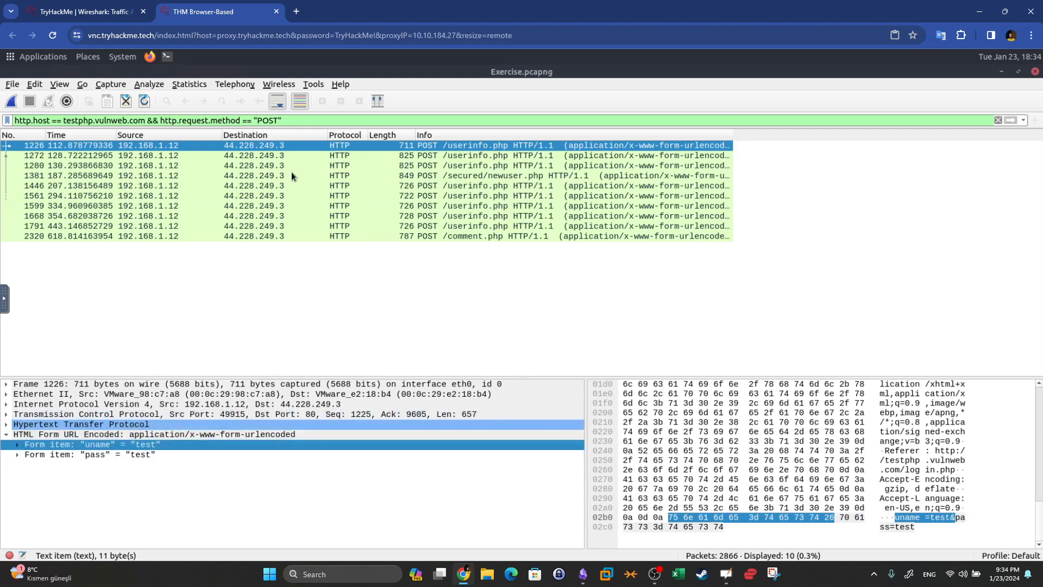
# Step: Inspect the HTML form items of the remaining POST requests, from packet 1272 through the /comment.php request in packet 2320
pyautogui.click(308, 156)
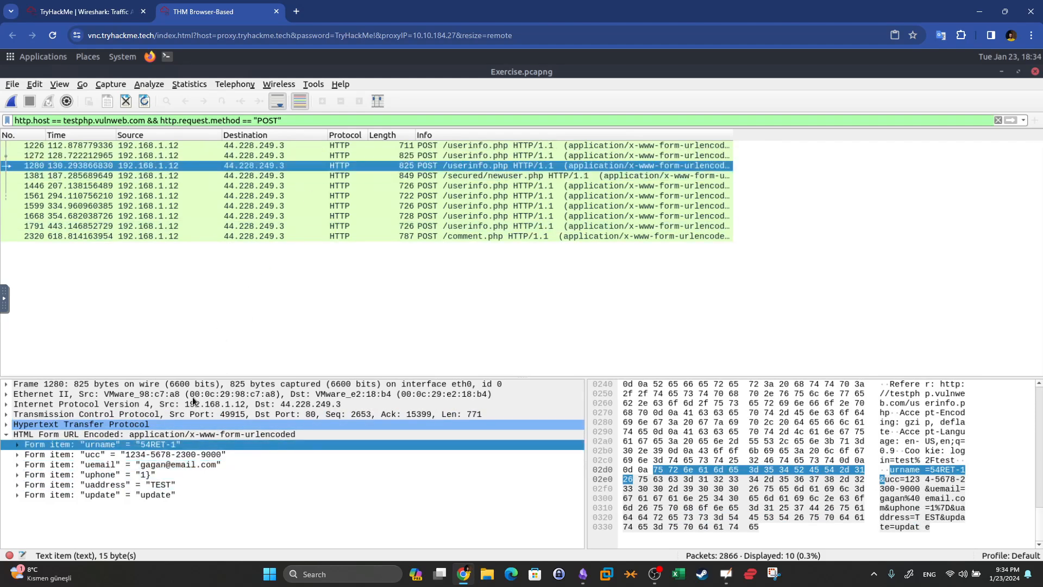
pyautogui.click(333, 177)
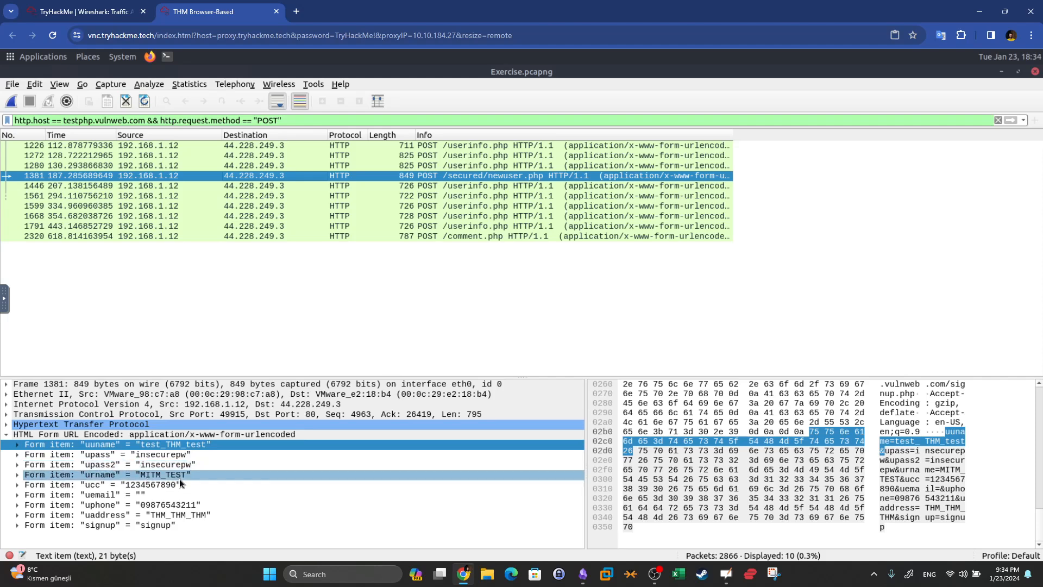
pyautogui.click(360, 186)
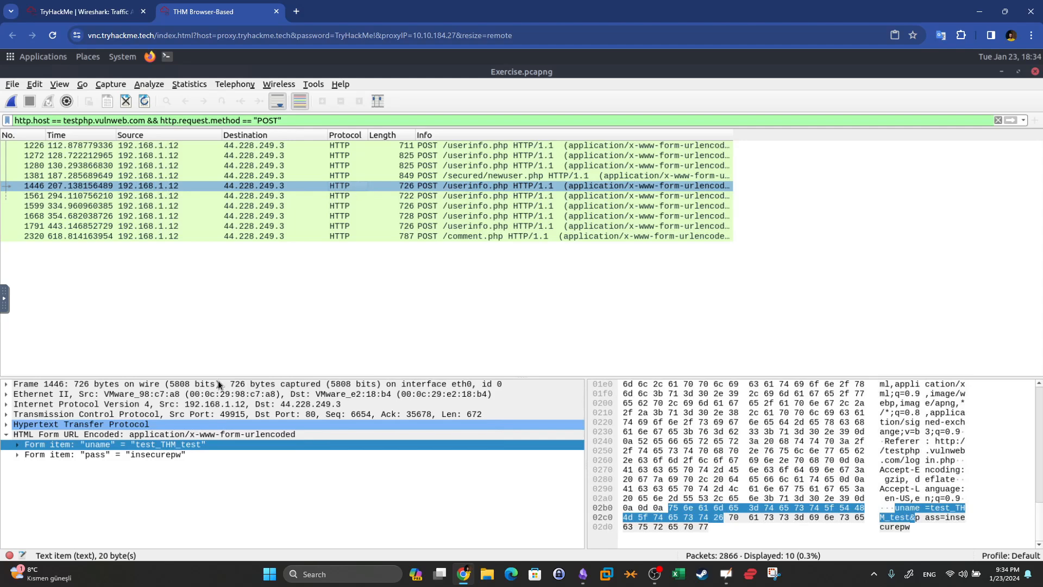
pyautogui.click(163, 456)
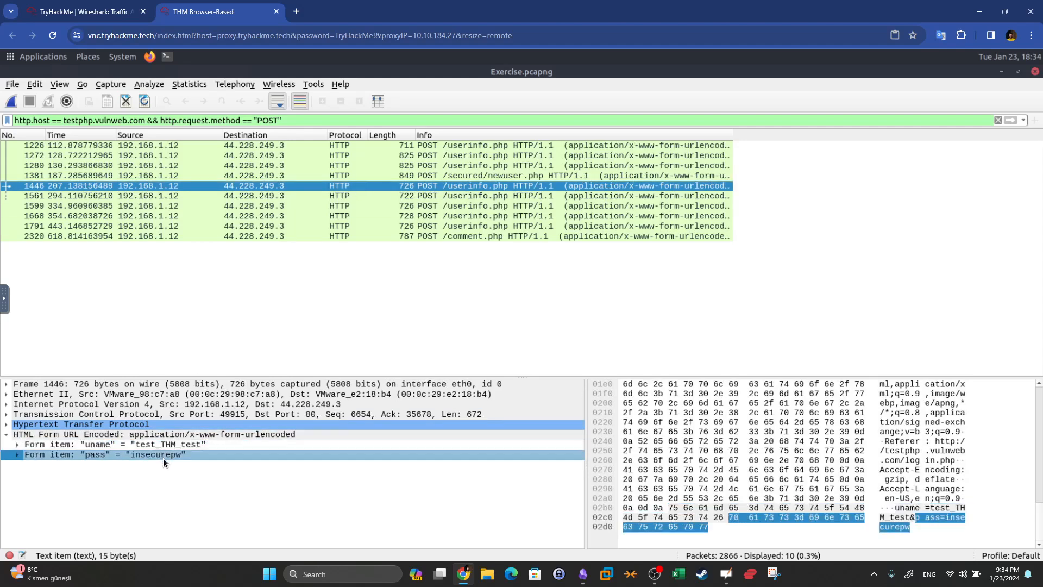
pyautogui.click(336, 197)
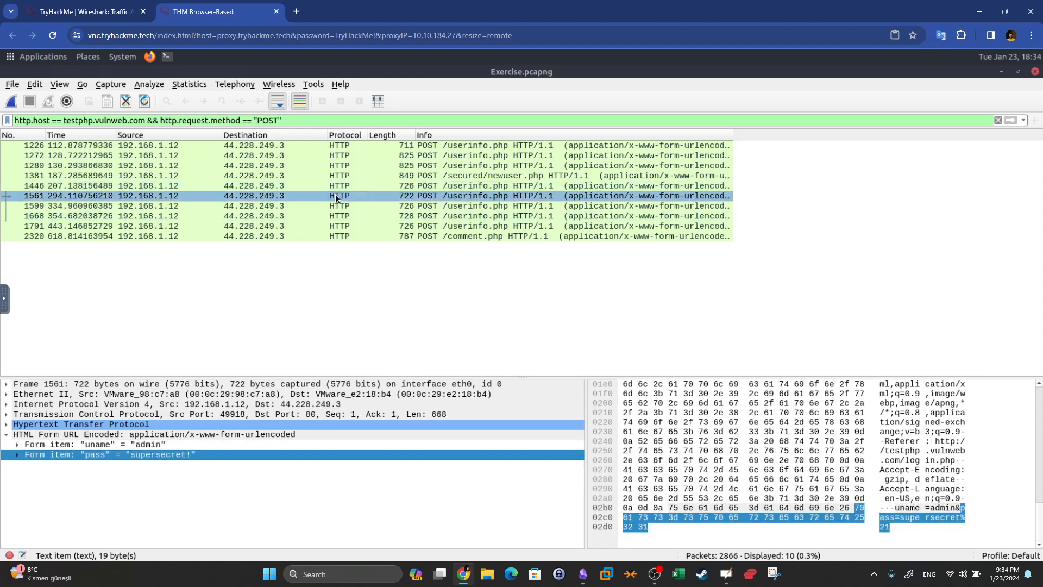
pyautogui.click(346, 206)
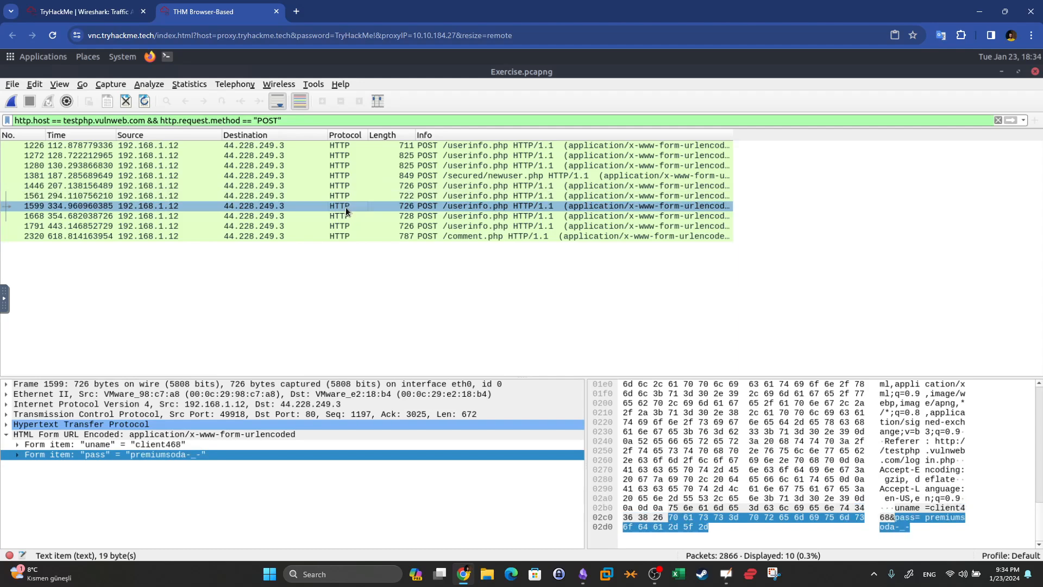
pyautogui.click(353, 226)
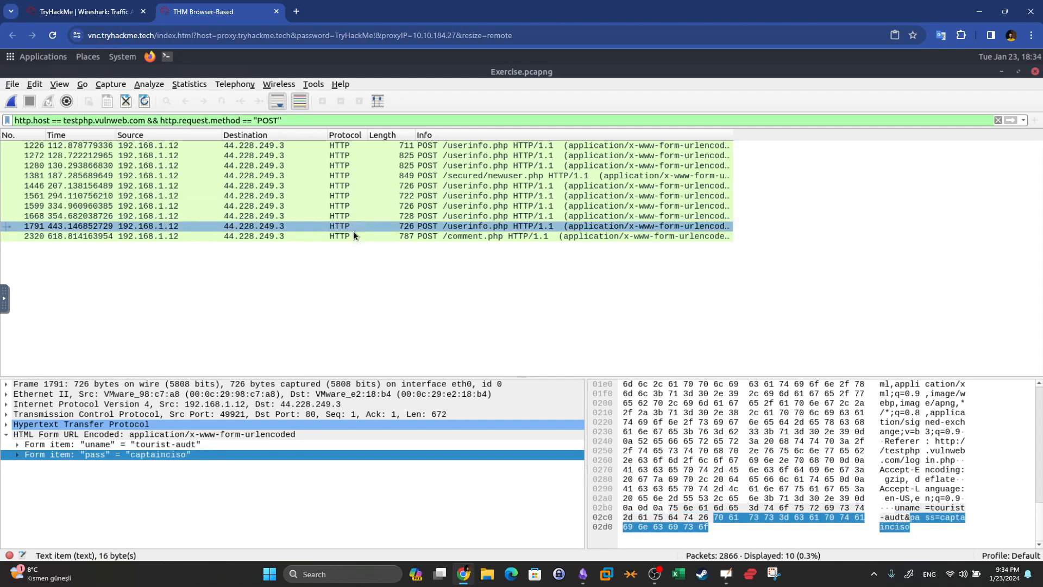
pyautogui.click(355, 234)
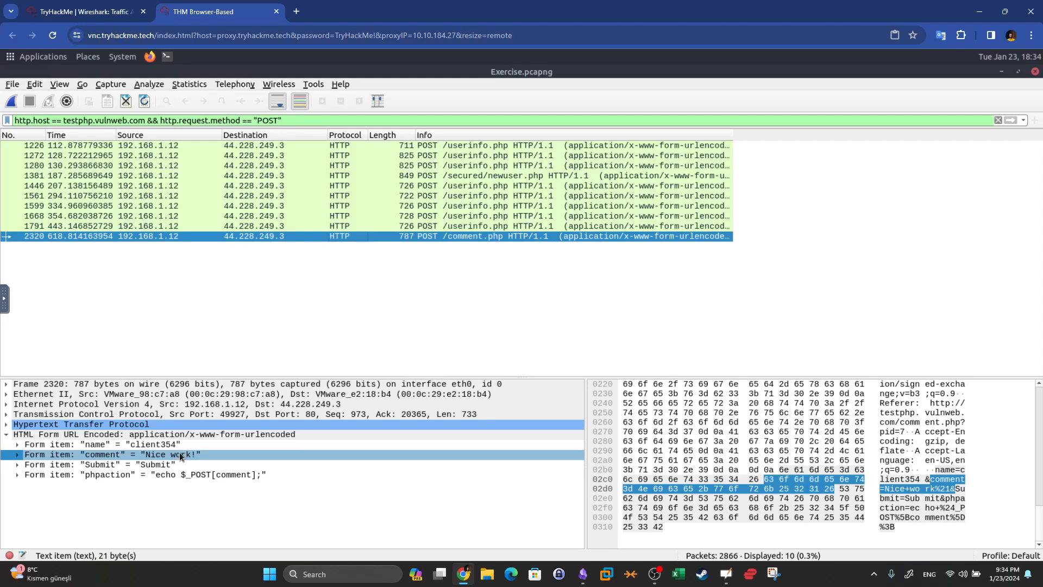
pyautogui.click(179, 452)
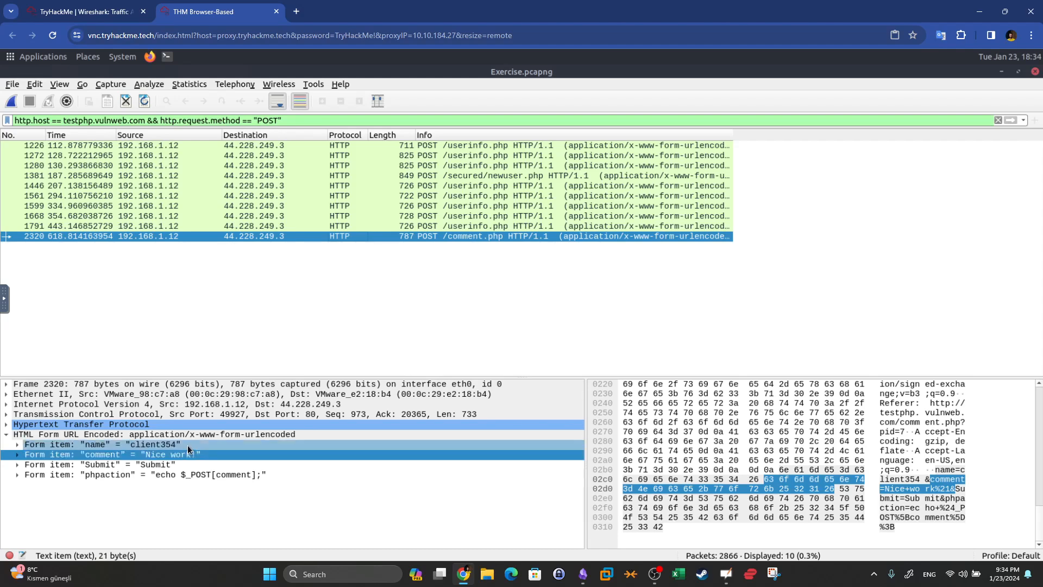
# Step: Switch to the TryHackMe room page and highlight the sniffed entries answer and the Client986 in the password question
pyautogui.click(95, 11)
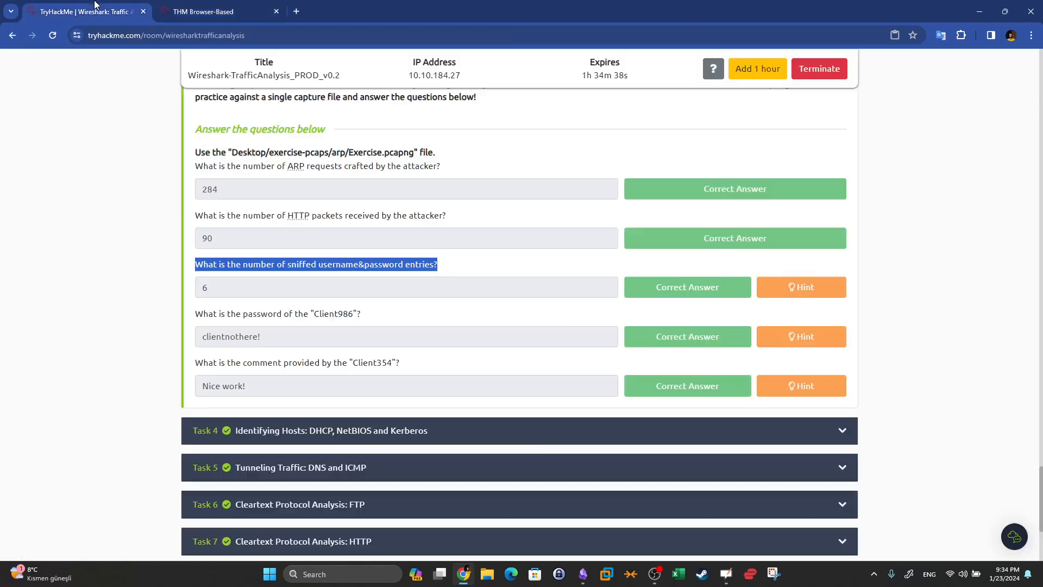
pyautogui.moveTo(319, 297); pyautogui.dragTo(129, 286)
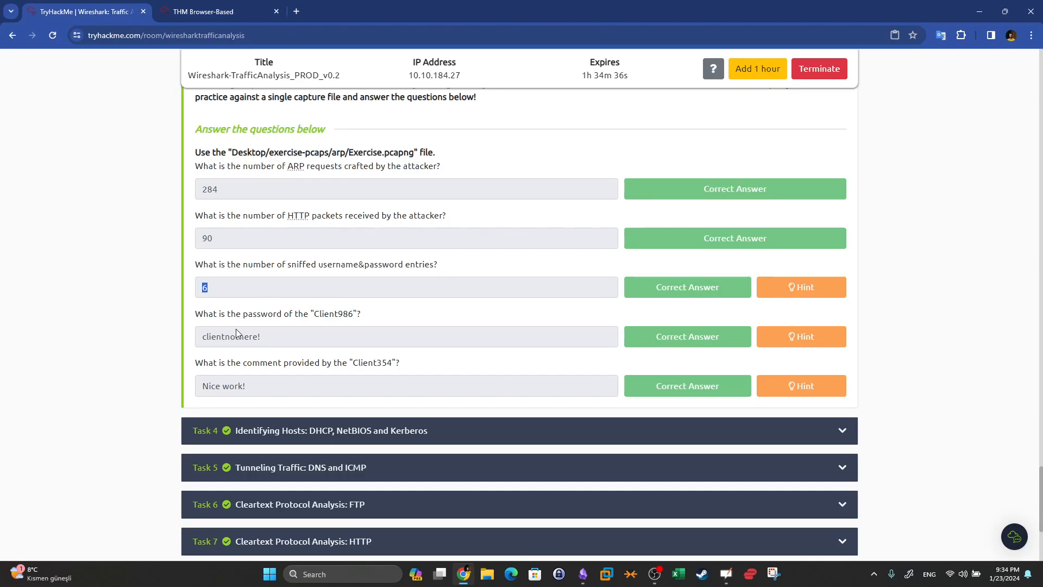
pyautogui.moveTo(340, 314); pyautogui.dragTo(357, 314)
# Step: Return to the Wireshark capture and find the /userinfo.php POST request that holds Client986's uname and pass form items
pyautogui.click(201, 11)
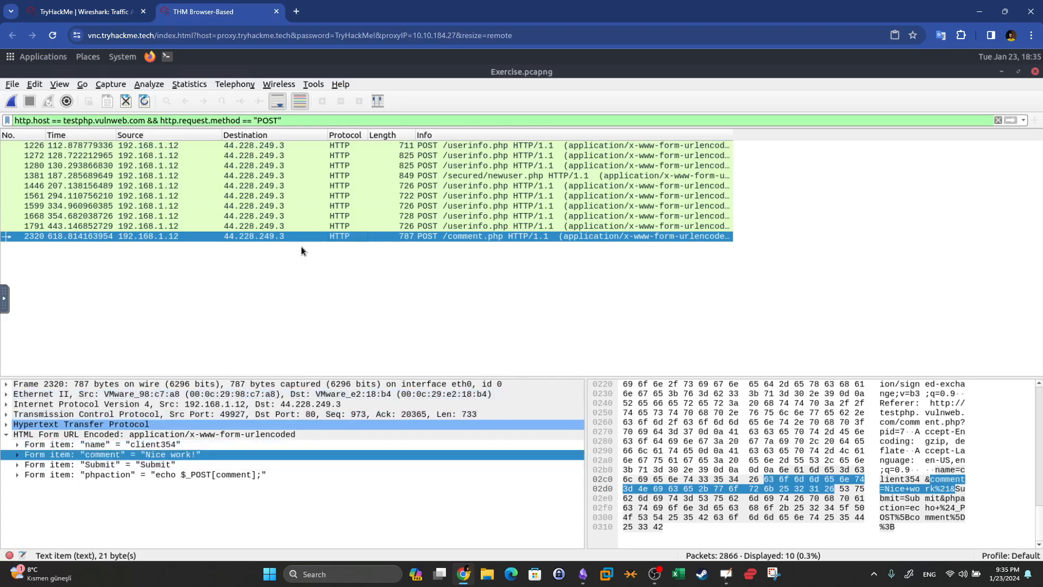
pyautogui.click(313, 227)
pyautogui.click(311, 216)
pyautogui.click(311, 208)
pyautogui.click(314, 217)
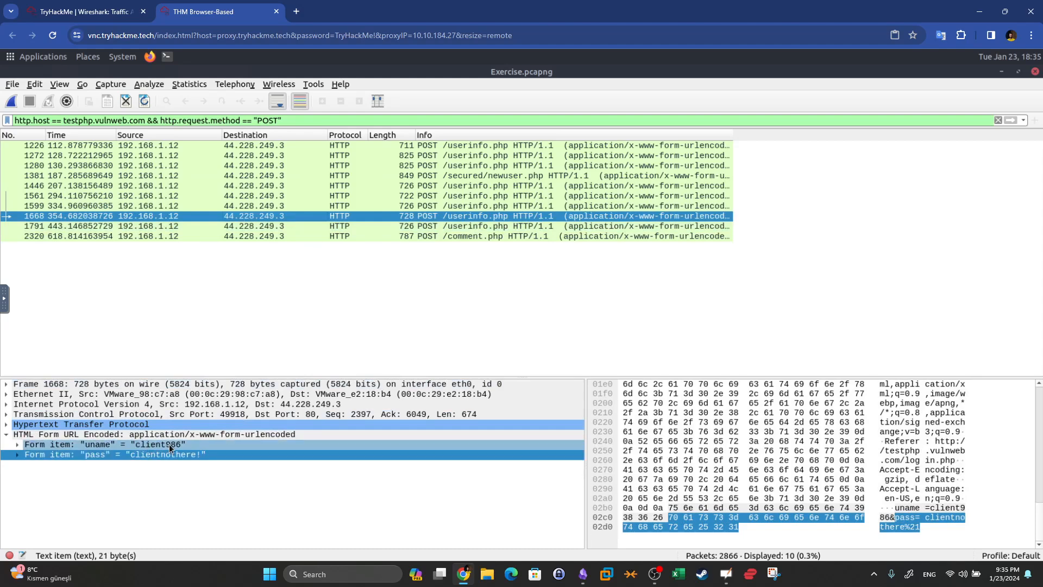
# Step: Highlight the room's question on Client354's comment and check the comment form item of the /comment.php POST request in packet 2320
pyautogui.click(86, 11)
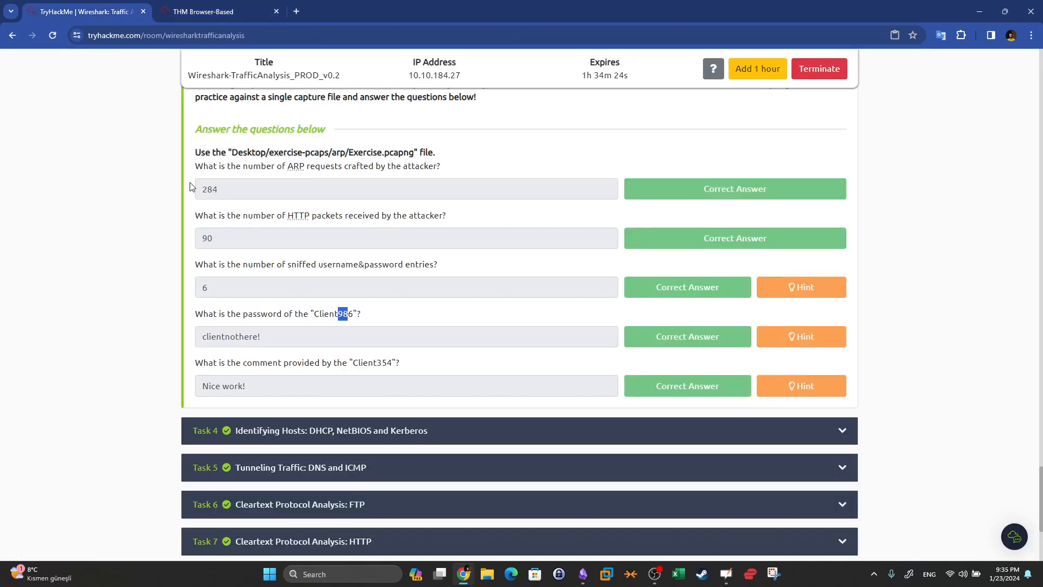
pyautogui.moveTo(260, 337); pyautogui.dragTo(376, 363)
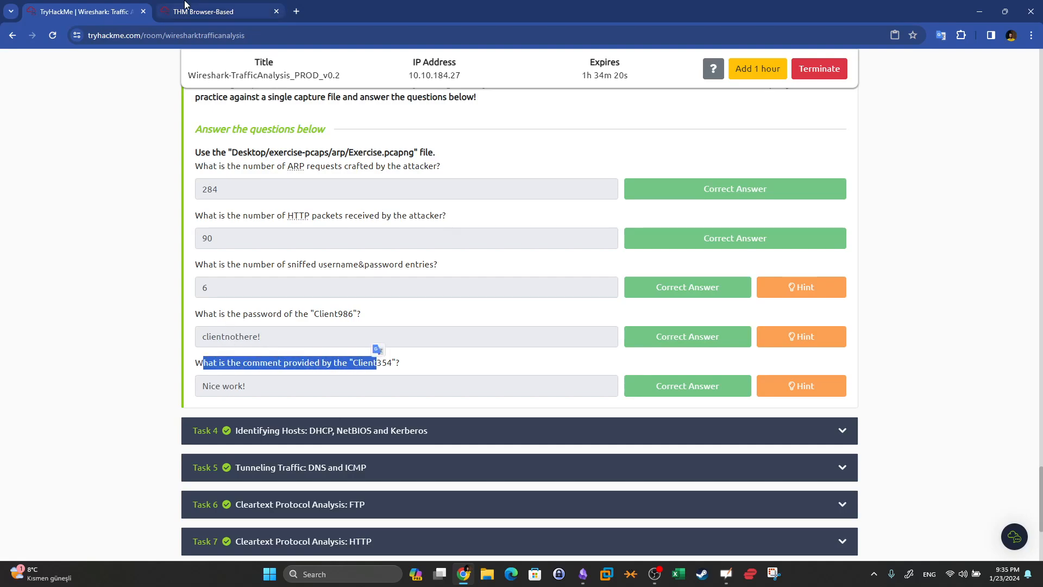
pyautogui.click(184, 6)
pyautogui.click(336, 238)
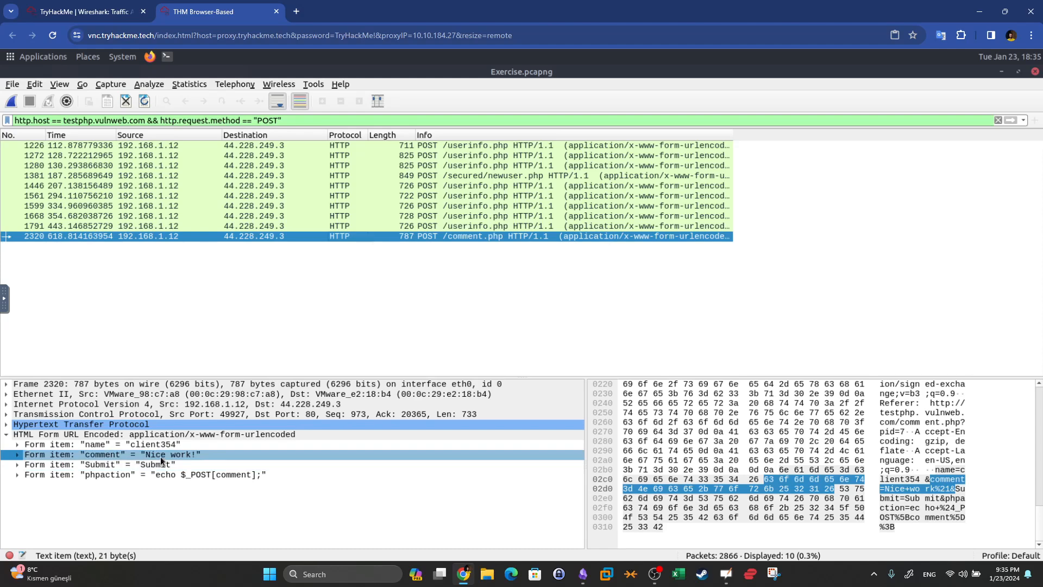
# Step: Expand Task 4, Identifying Hosts: DHCP, NetBIOS and Kerberos, on the room page and highlight the capture folder in its questions
pyautogui.click(85, 12)
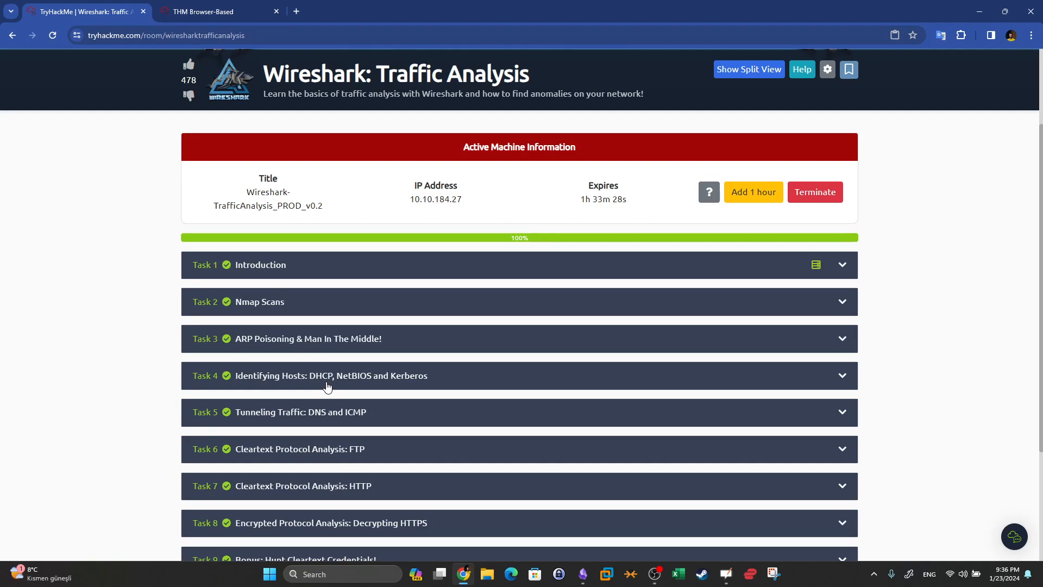
pyautogui.click(636, 381)
pyautogui.moveTo(1036, 122); pyautogui.dragTo(1035, 517)
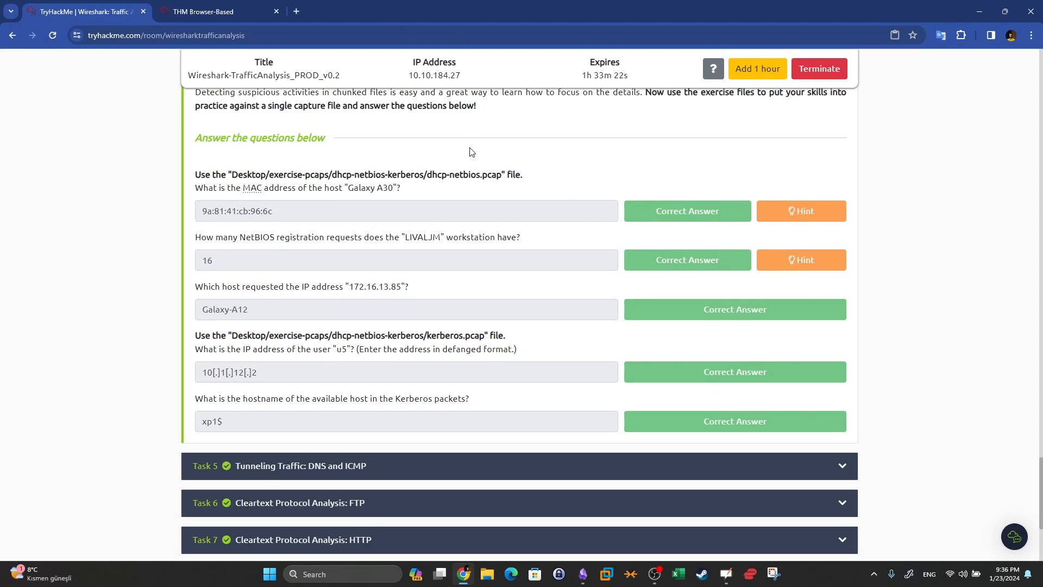
pyautogui.moveTo(331, 172); pyautogui.dragTo(412, 173)
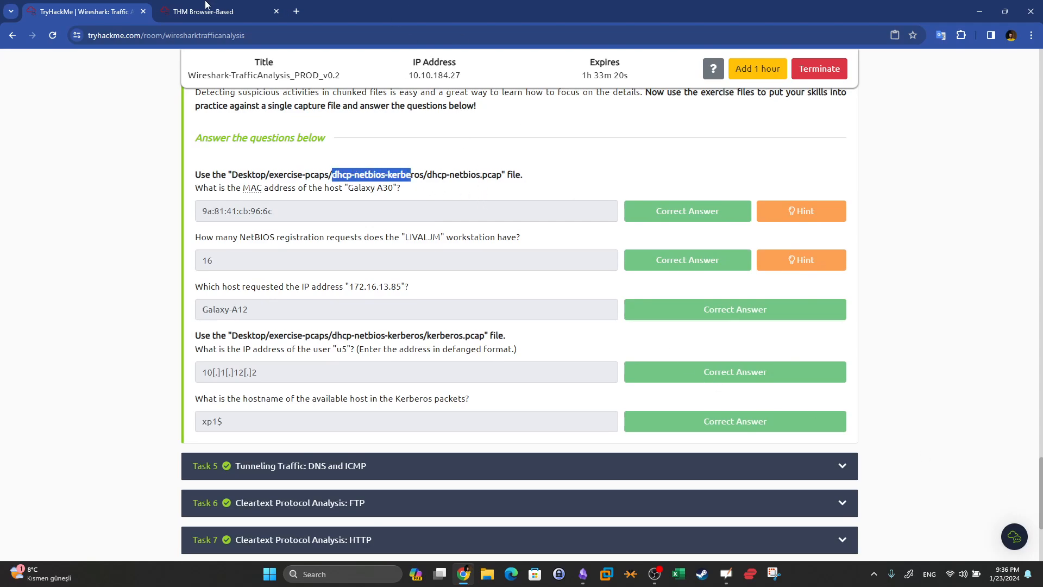
# Step: Open dhcp-netbios.pcap from the exercise-pcaps/dhcp-netbios-kerberos folder in Wireshark and clear the display filter
pyautogui.click(205, 11)
pyautogui.click(12, 84)
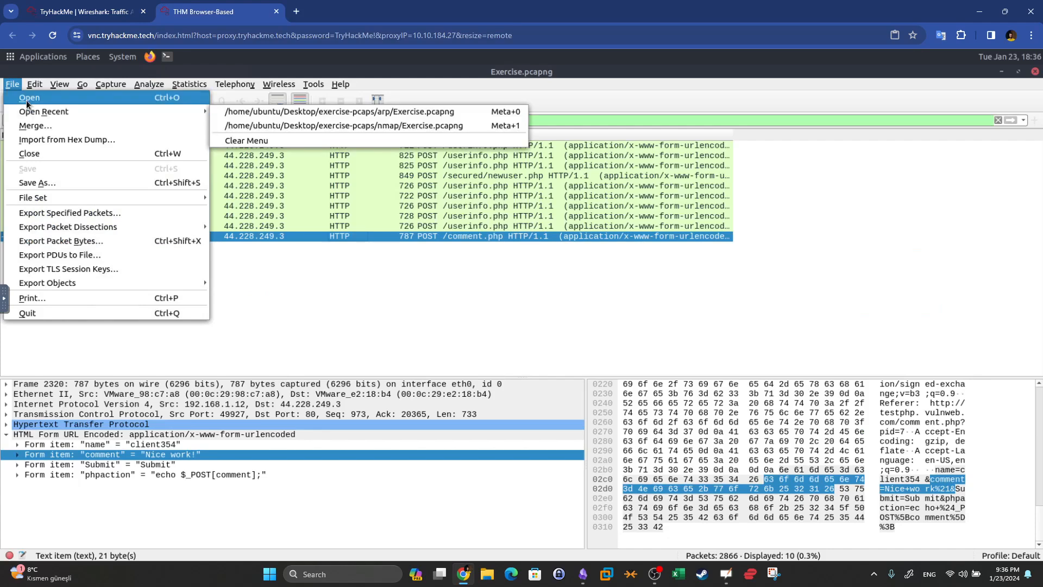
pyautogui.click(26, 99)
pyautogui.click(478, 189)
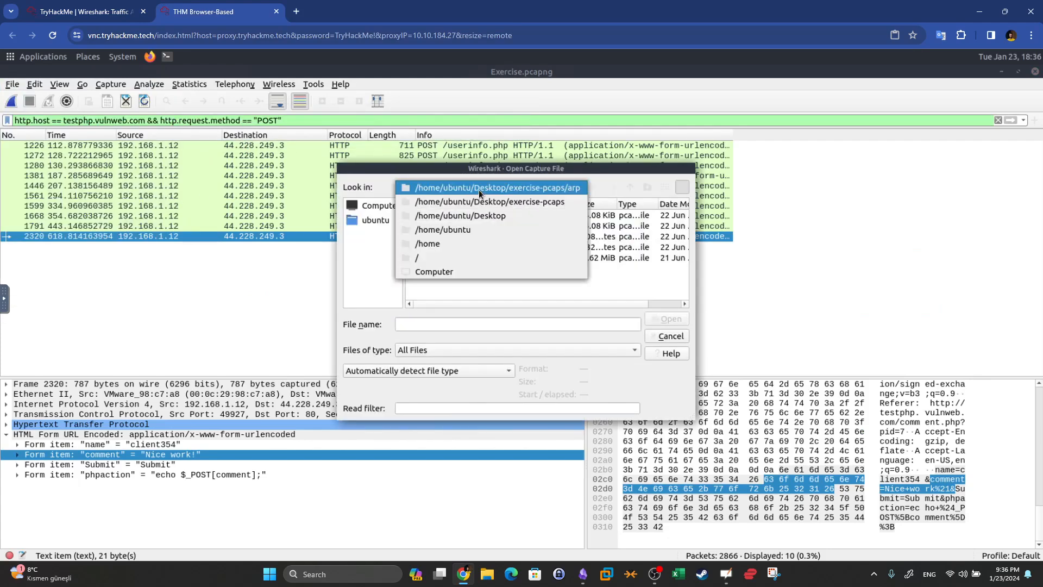
pyautogui.click(491, 203)
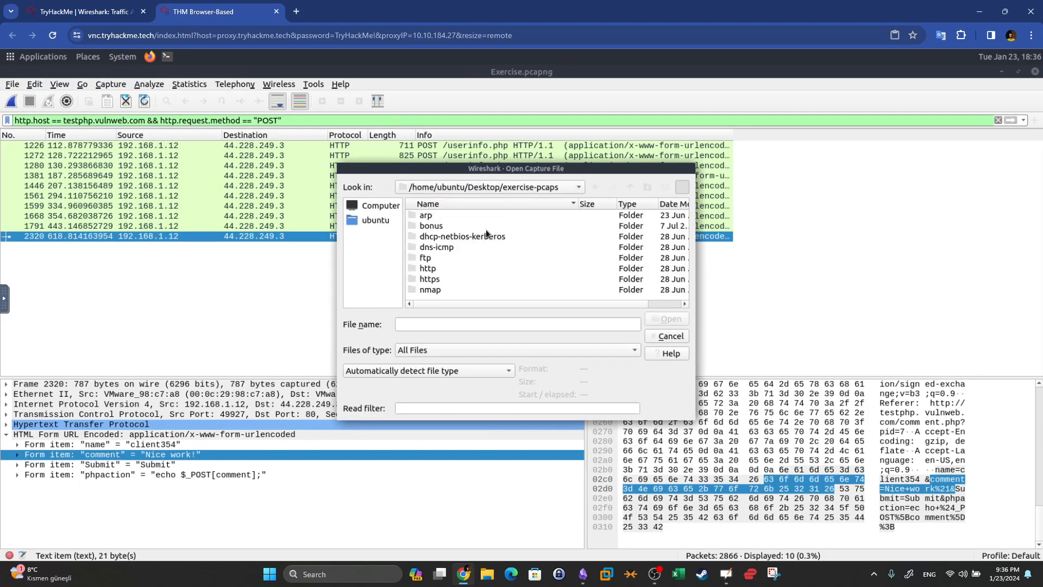
pyautogui.doubleClick(442, 237)
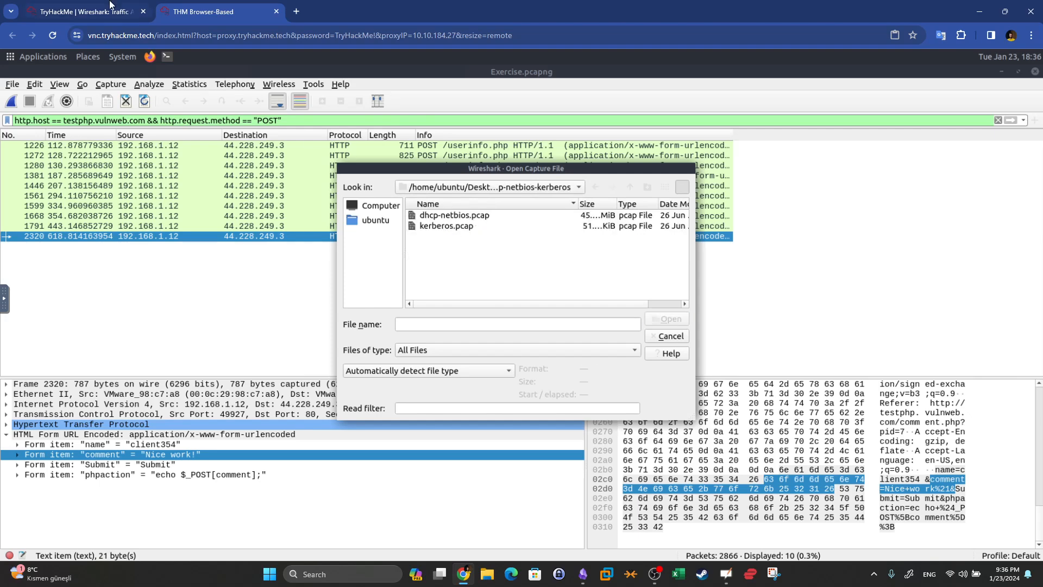
pyautogui.click(109, 11)
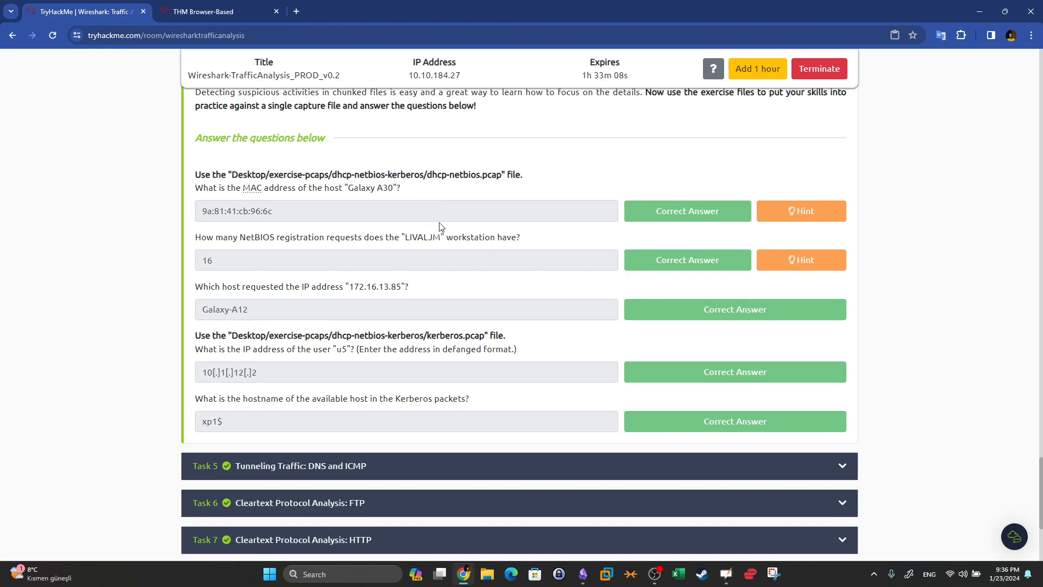
pyautogui.hotkey('ctrl', 'Tab')
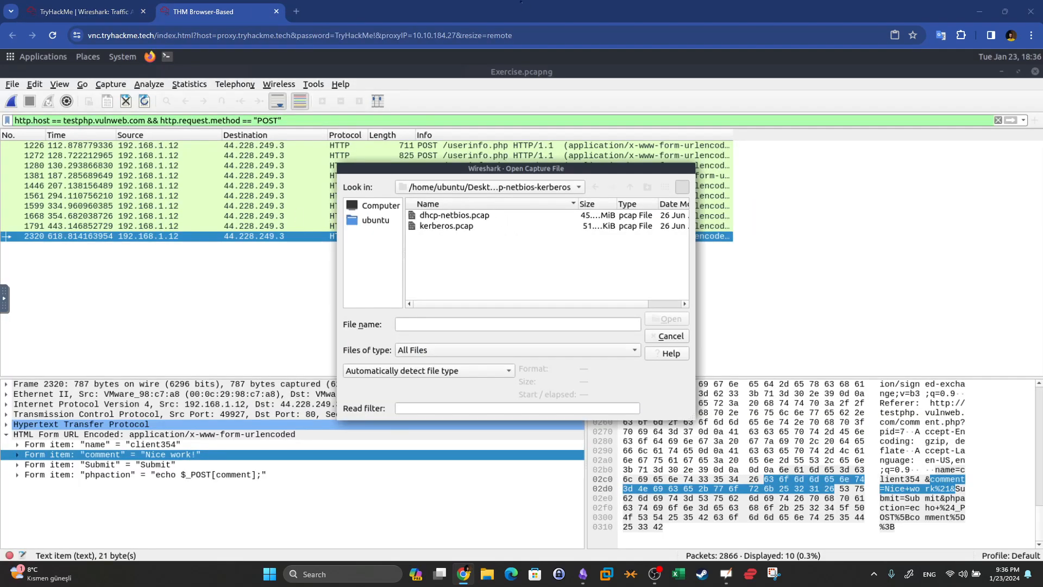
pyautogui.doubleClick(506, 215)
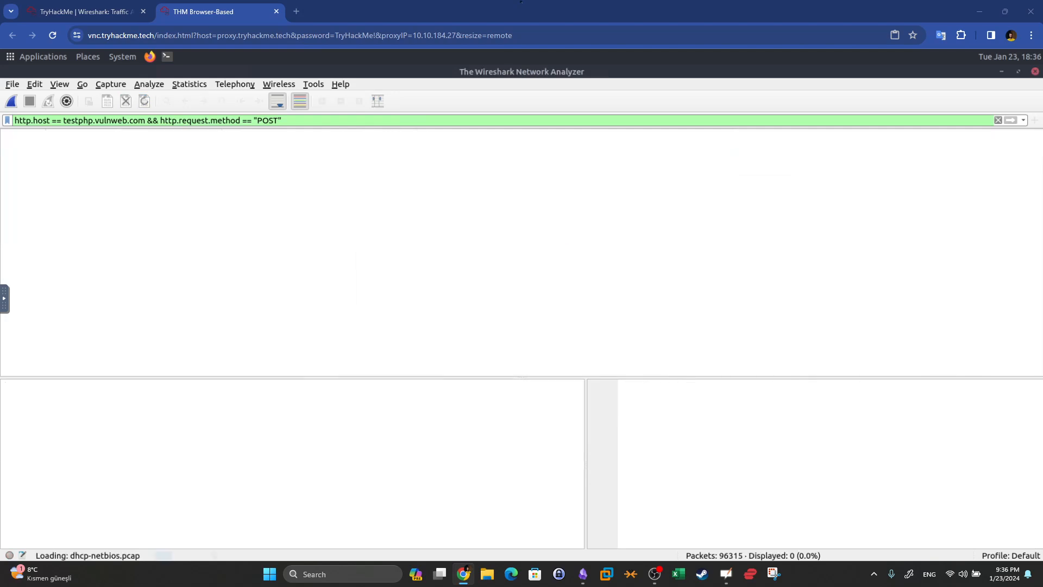
pyautogui.click(997, 120)
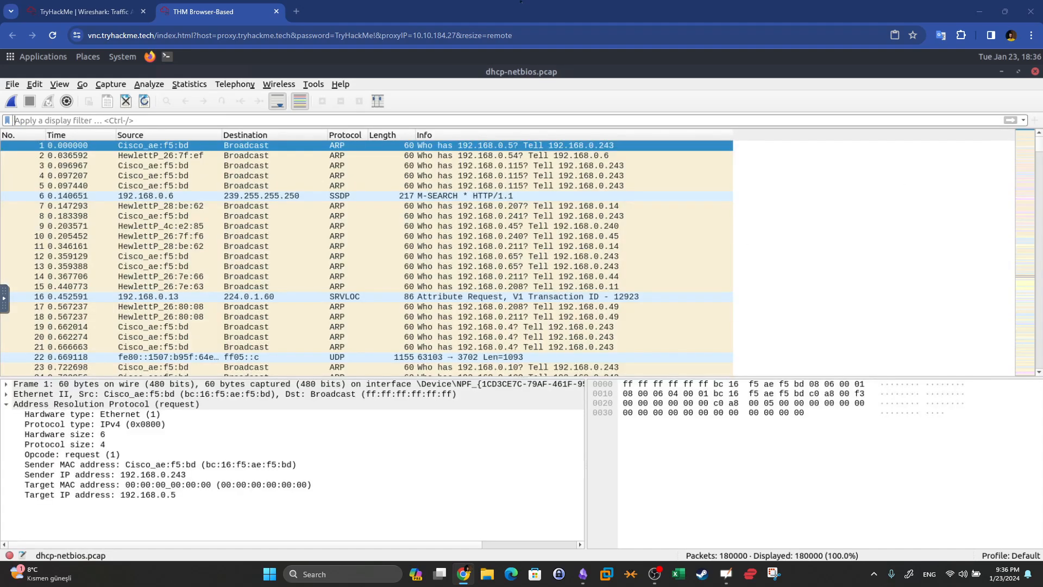
# Step: Examine Task 4's question on the MAC address of host "Galaxy A30", highlighting the host name and the capture file's folder
pyautogui.hotkey('ctrl', 'Tab')
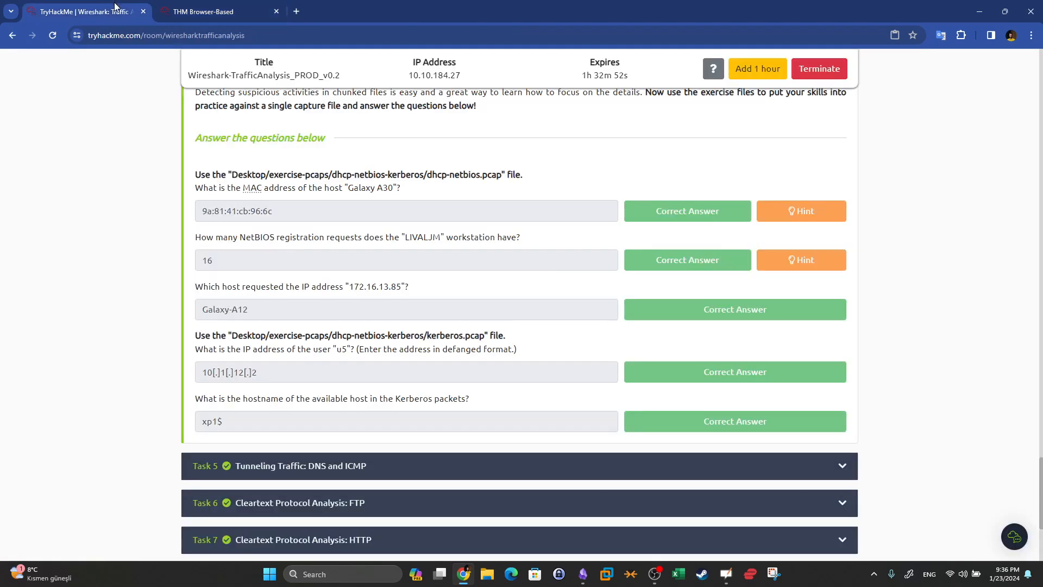
pyautogui.moveTo(195, 187); pyautogui.dragTo(352, 196)
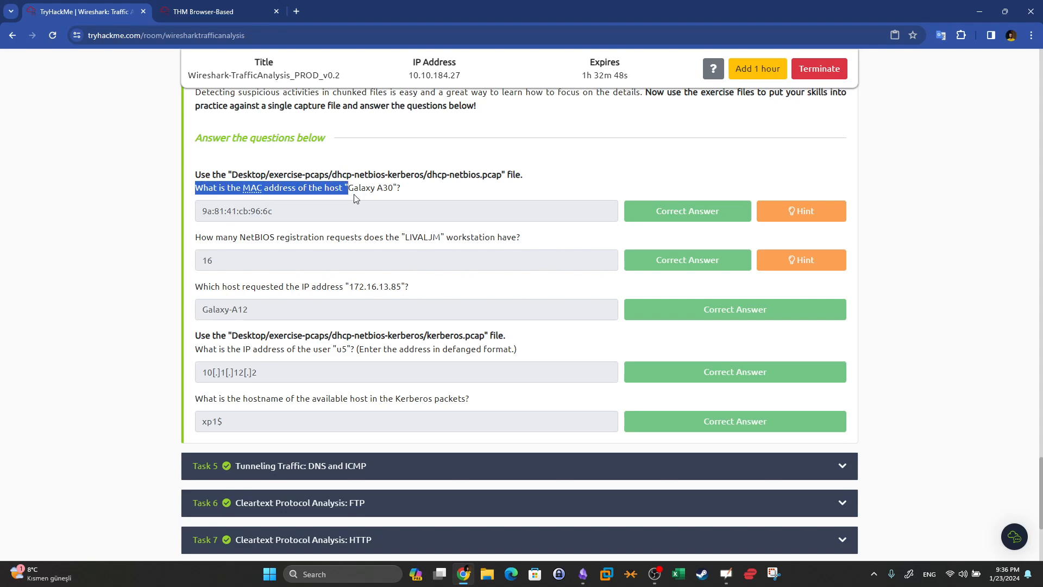
pyautogui.click(354, 190)
pyautogui.moveTo(348, 189); pyautogui.dragTo(394, 189)
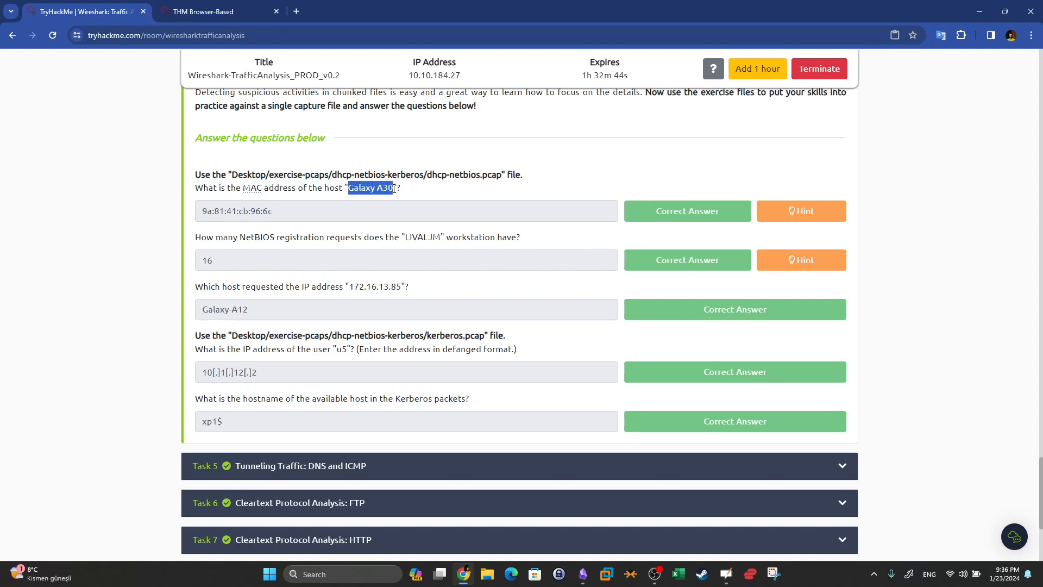
pyautogui.click(395, 226)
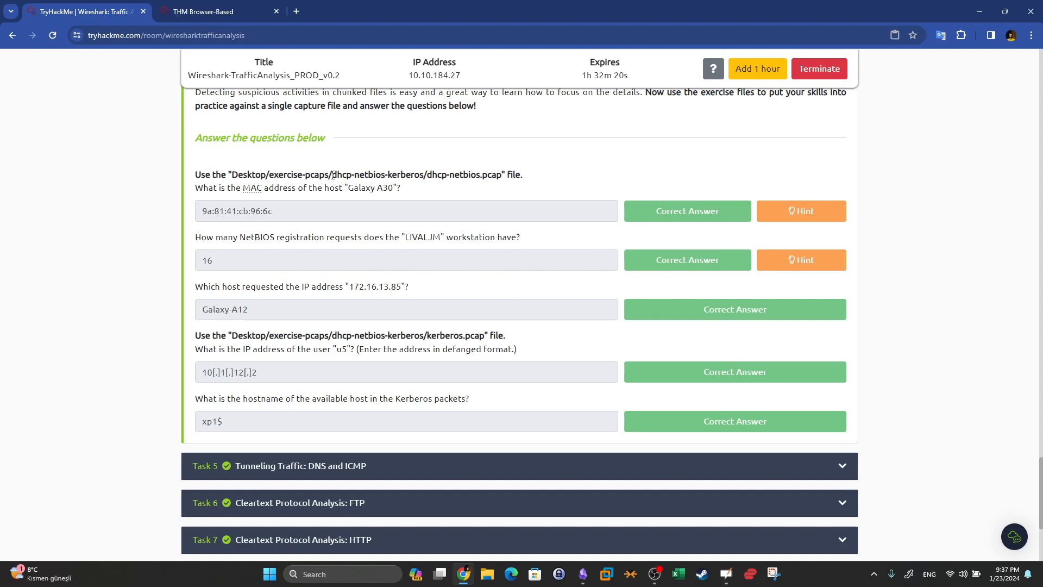
pyautogui.moveTo(333, 175); pyautogui.dragTo(429, 177)
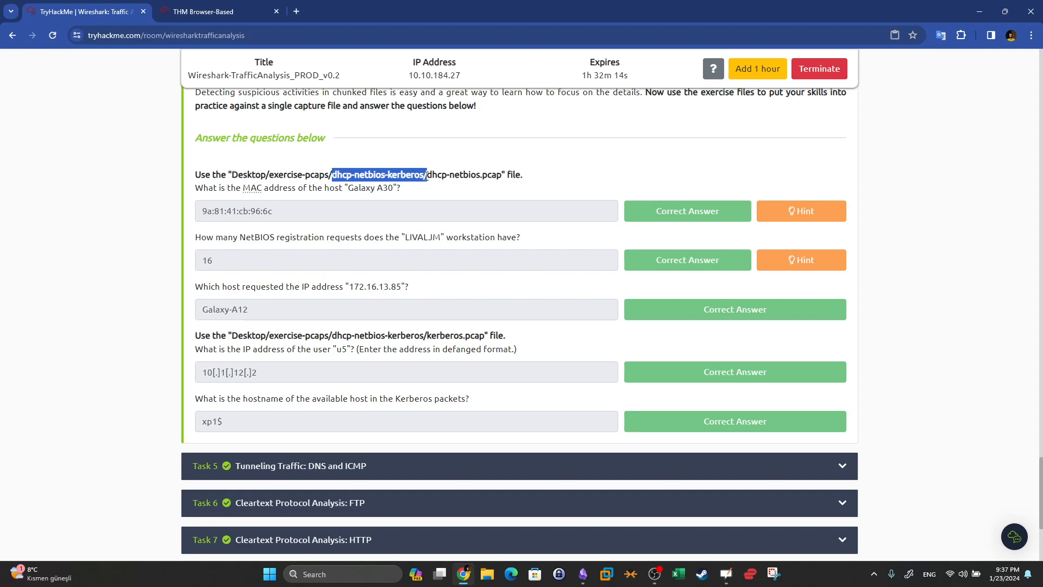
pyautogui.click(427, 175)
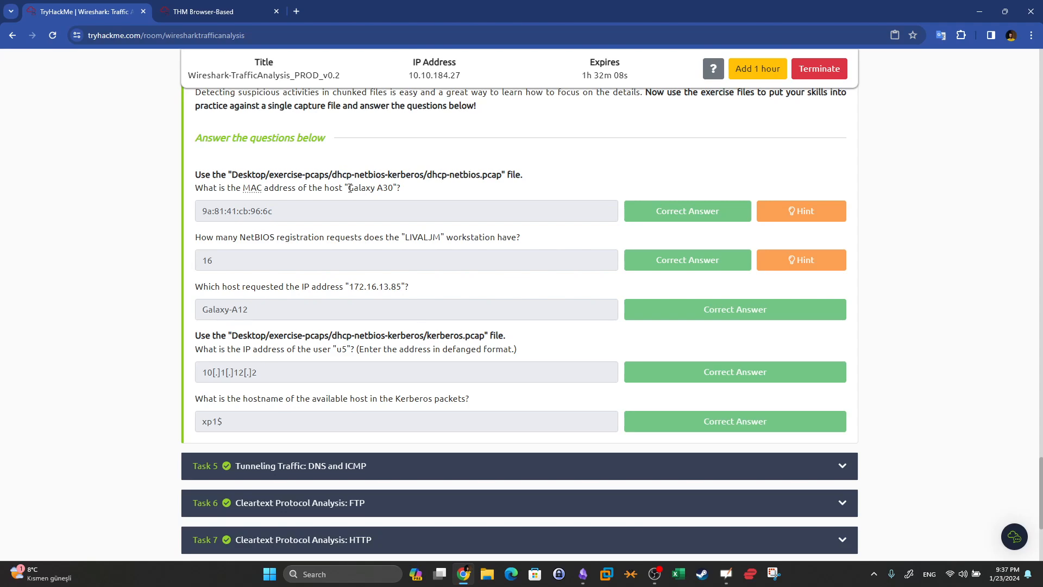
pyautogui.moveTo(348, 188); pyautogui.dragTo(393, 188)
pyautogui.click(234, 12)
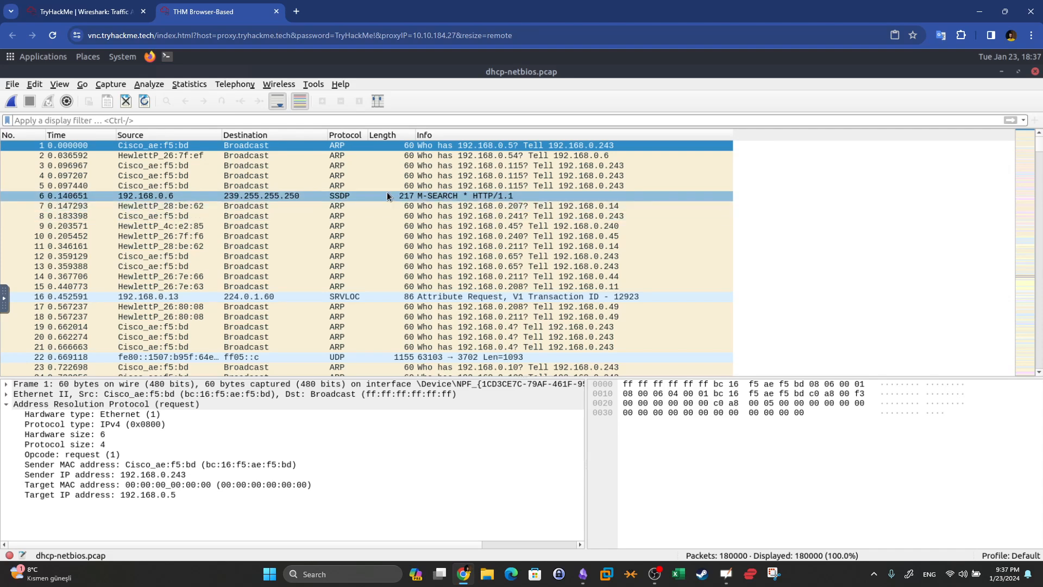
pyautogui.click(125, 11)
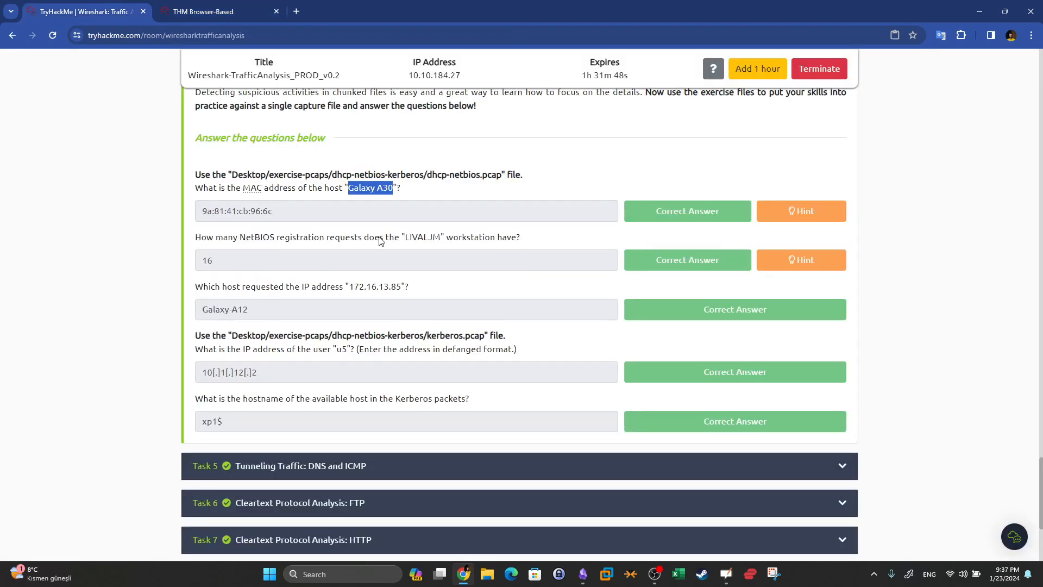
# Step: Copy the host name "Galaxy A30" from the question and search the packet details of dhcp-netbios.pcap for that string
pyautogui.rightClick(383, 194)
pyautogui.click(384, 200)
pyautogui.click(228, 8)
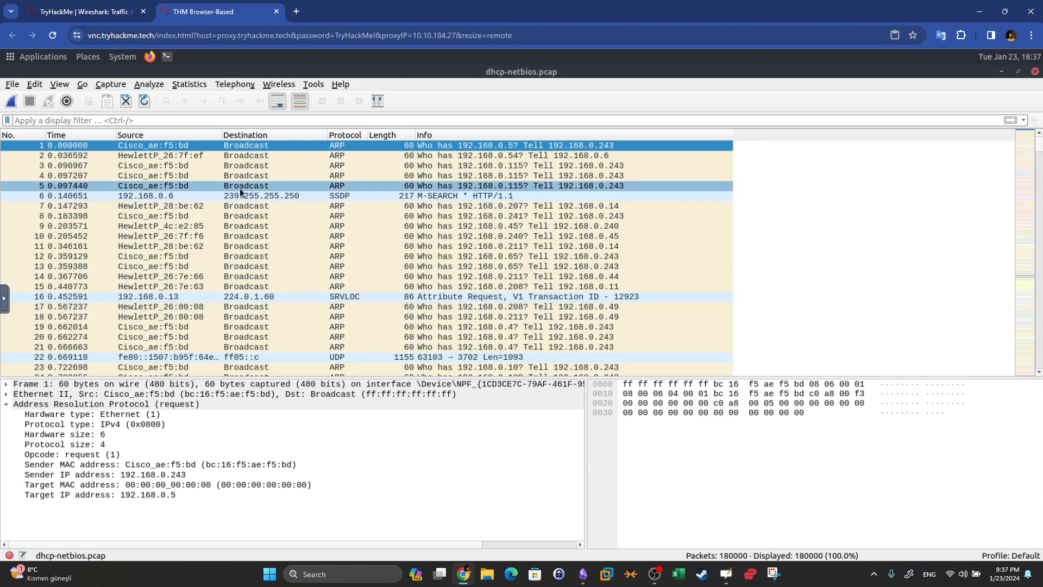
pyautogui.click(35, 85)
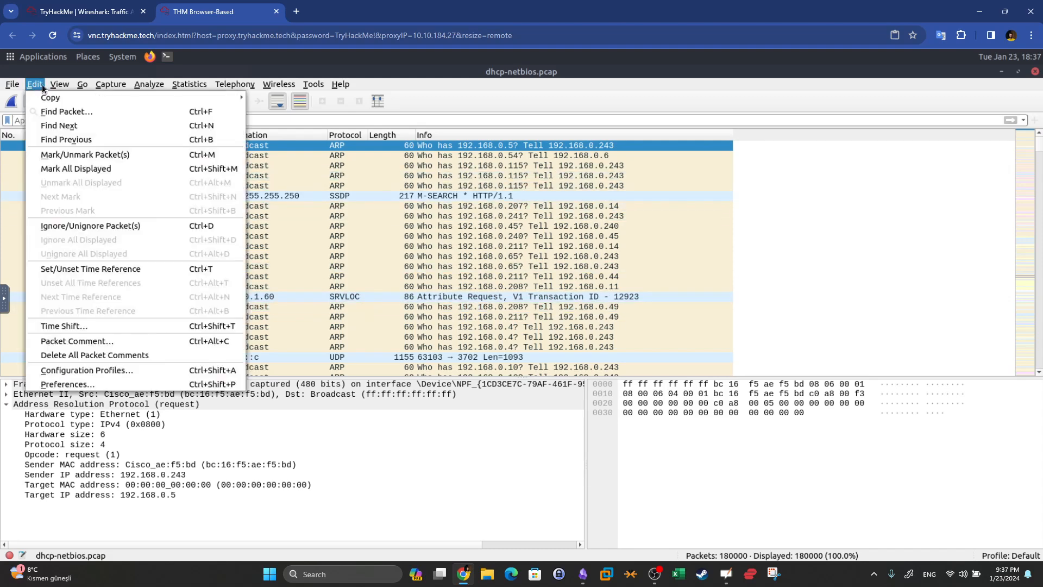
pyautogui.click(54, 111)
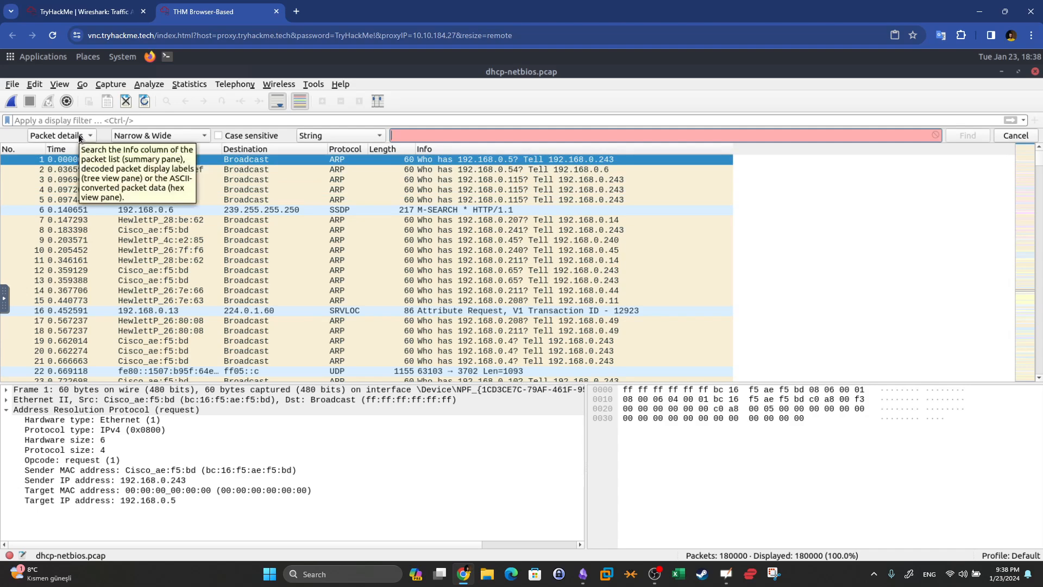
pyautogui.hotkey('ctrl', 'v')
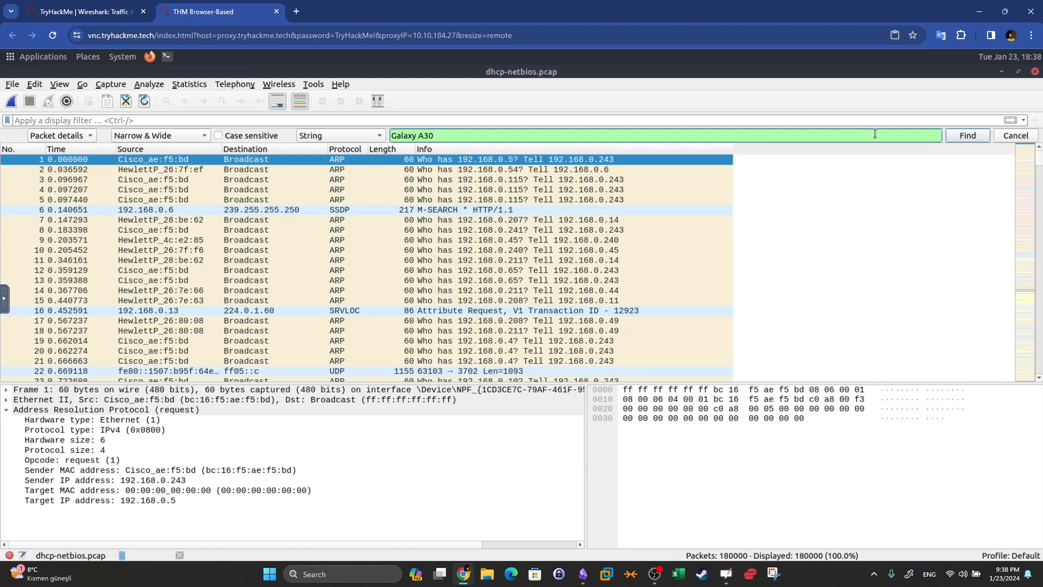
pyautogui.click(951, 136)
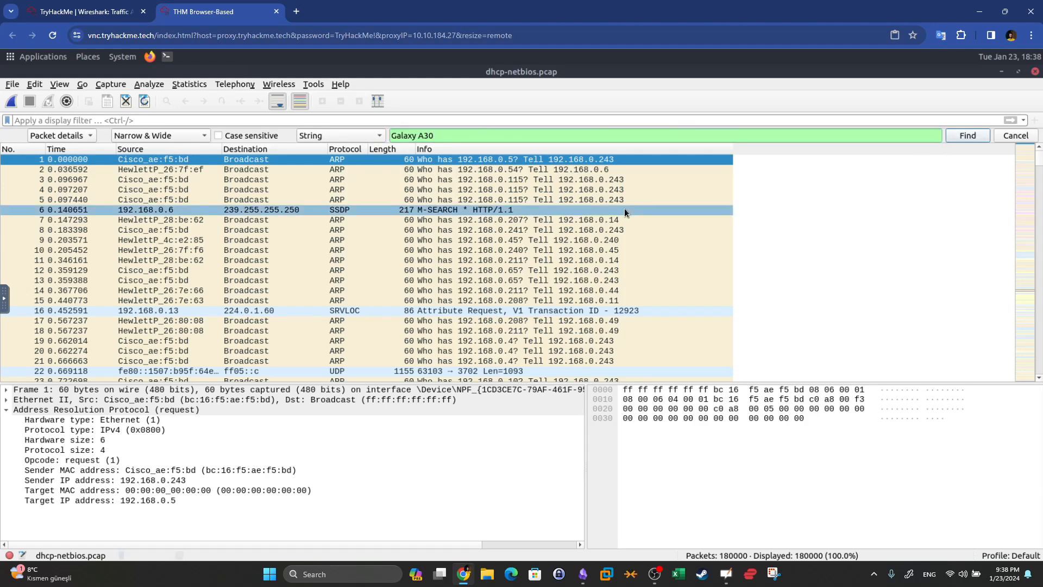
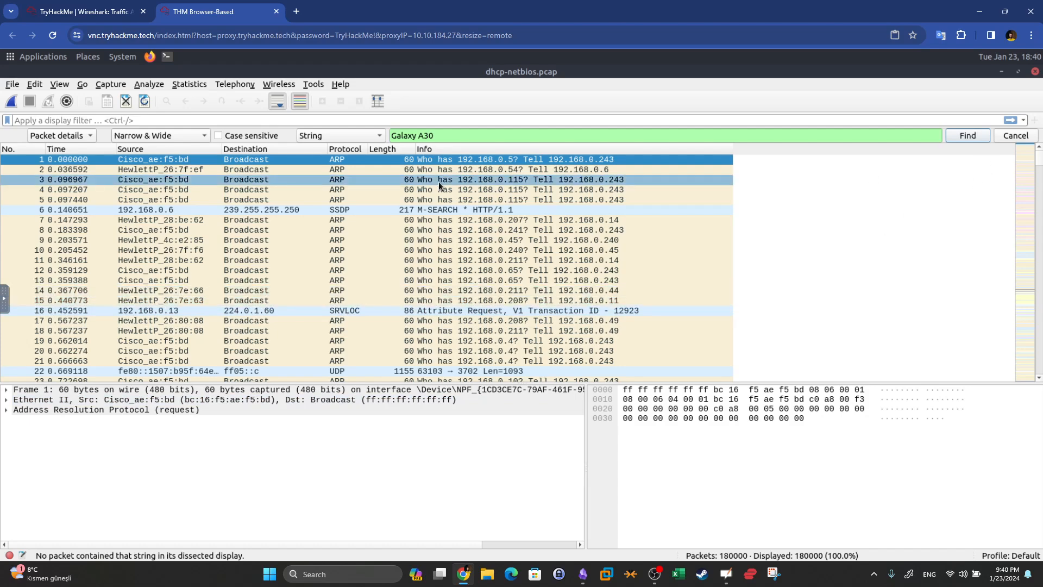
# Step: Check the open capture's file properties, highlighting the dhcp-netbios-kerberos folder in its path
pyautogui.click(12, 87)
pyautogui.click(23, 85)
pyautogui.click(214, 87)
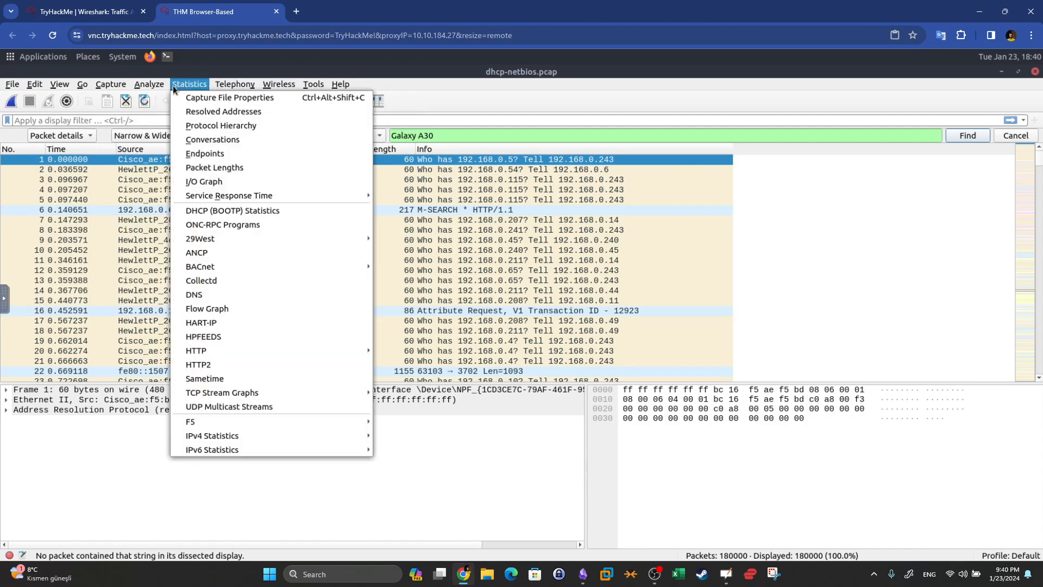
pyautogui.moveTo(178, 85)
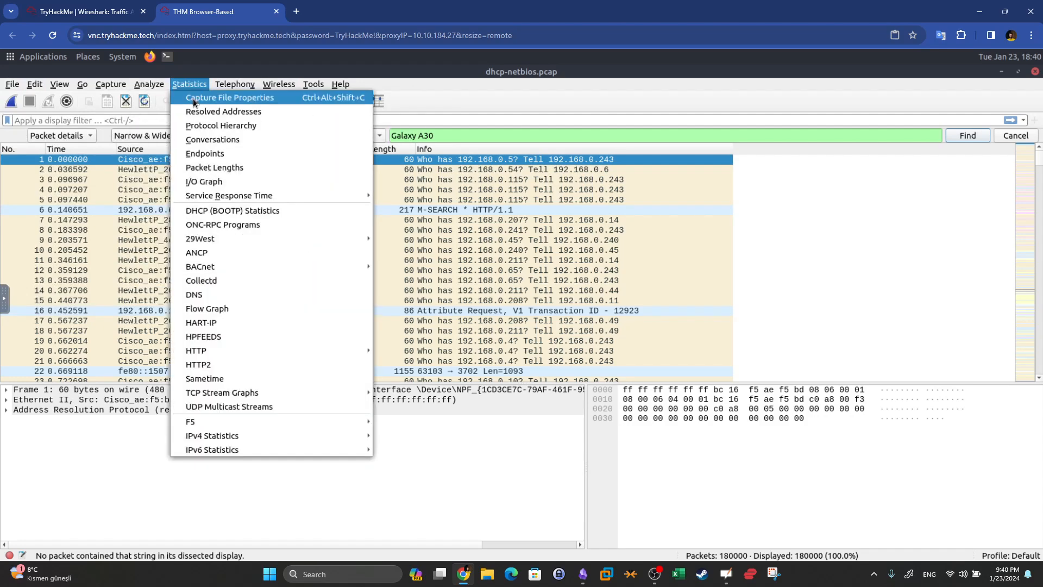
pyautogui.click(194, 102)
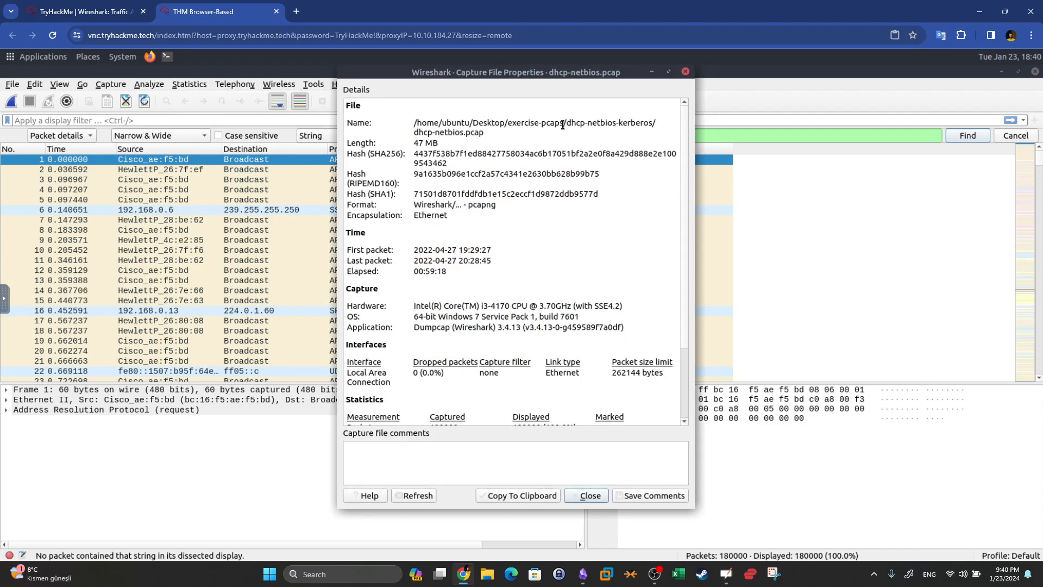
pyautogui.moveTo(568, 124); pyautogui.dragTo(645, 123)
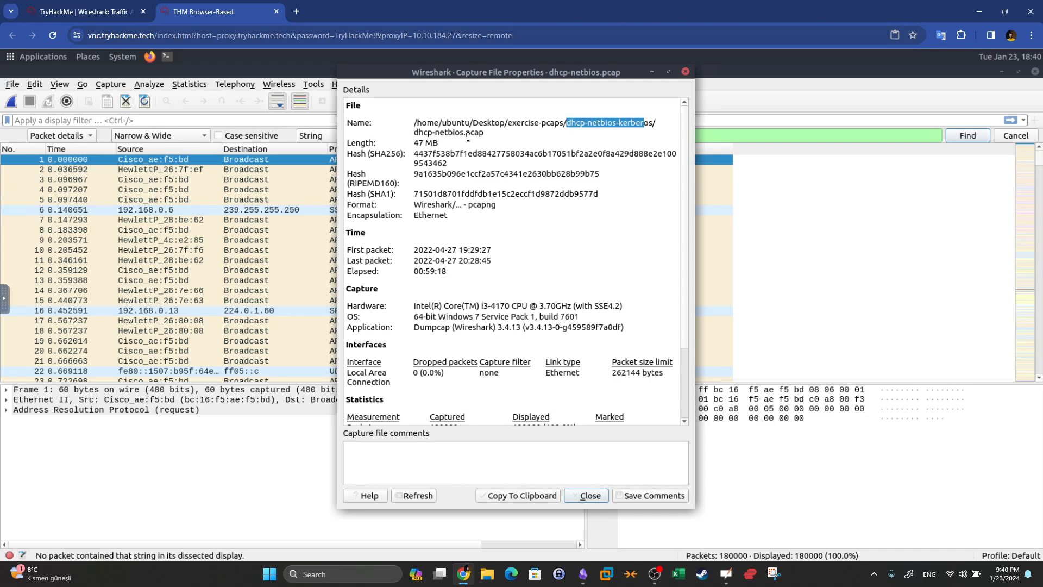
pyautogui.click(591, 495)
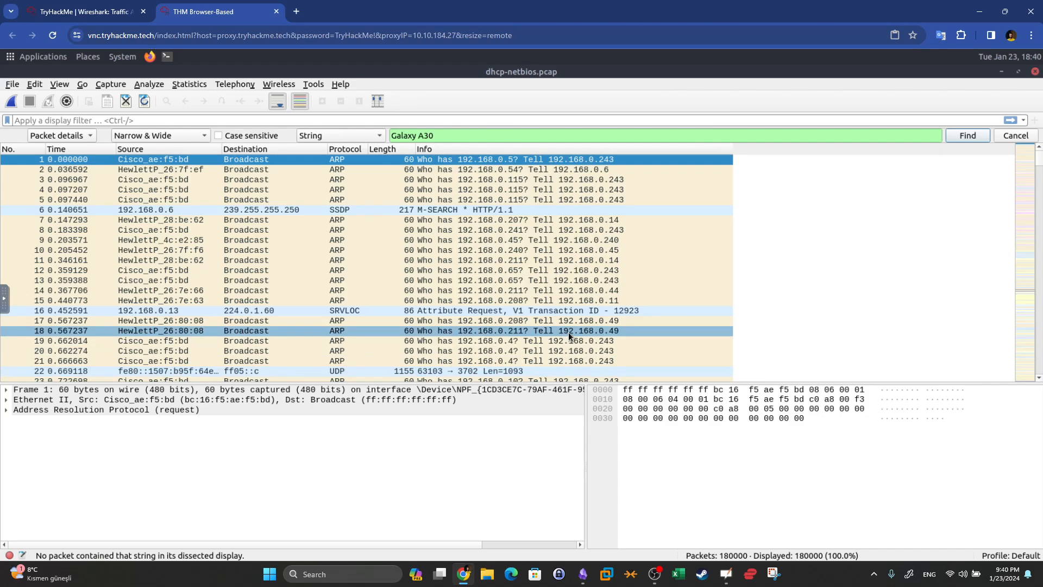
# Step: Close the packet search and filter the capture to DHCP packets with the display filter dhcp
pyautogui.scroll(-13, 386, 251)
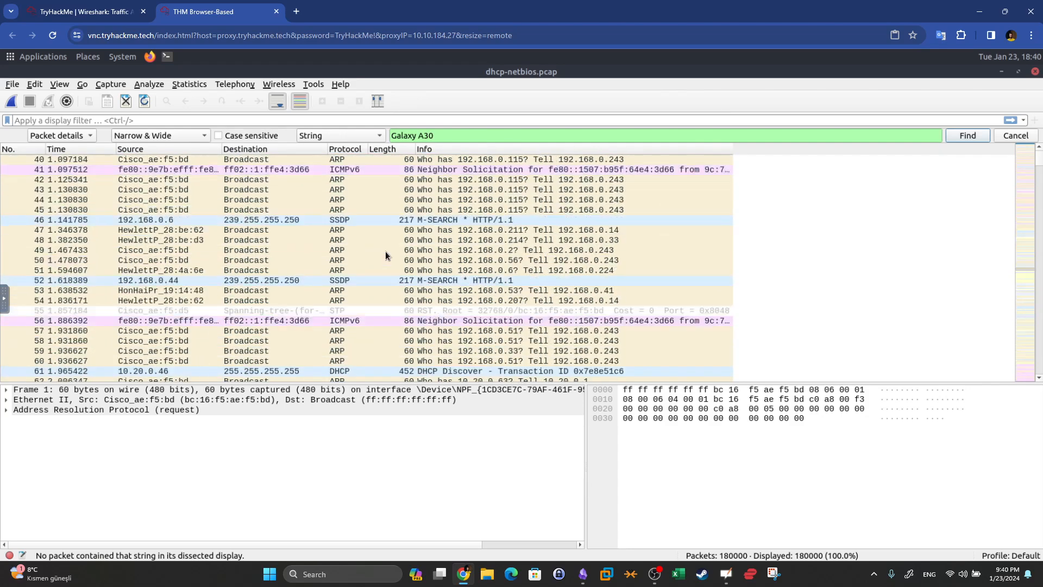
pyautogui.scroll(-10, 385, 251)
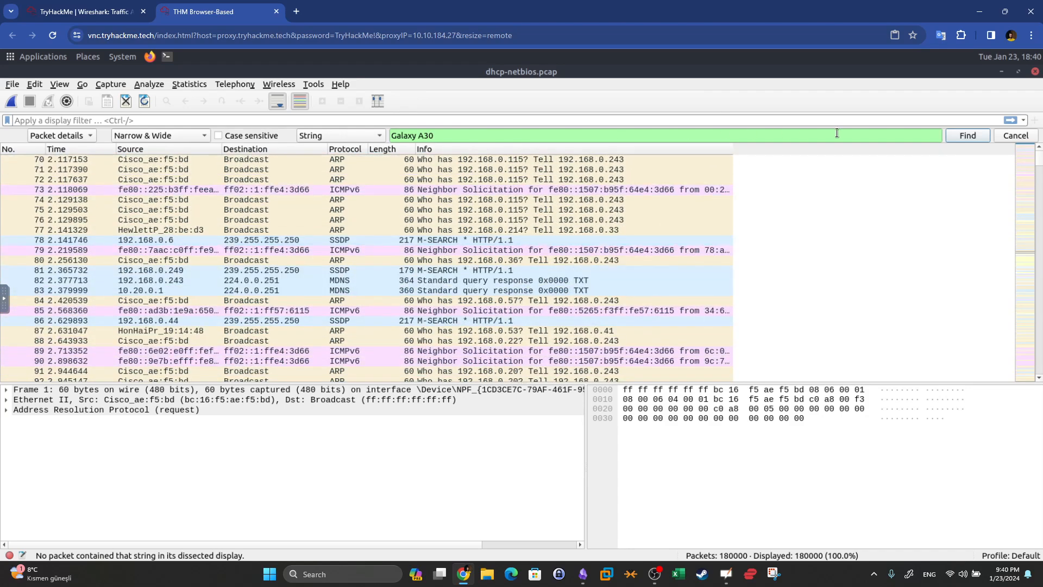
pyautogui.click(997, 136)
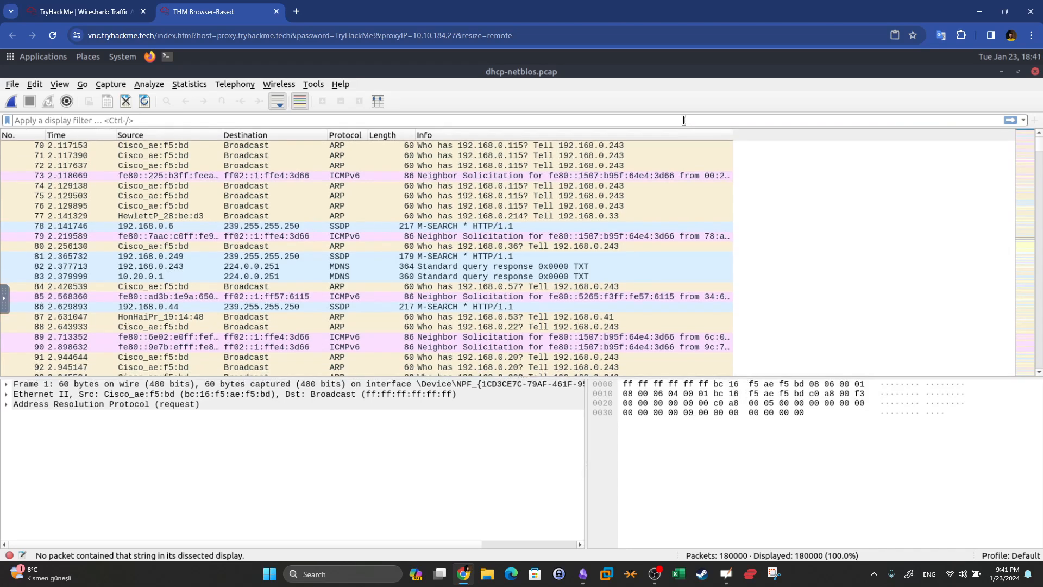
pyautogui.write('dhcp')
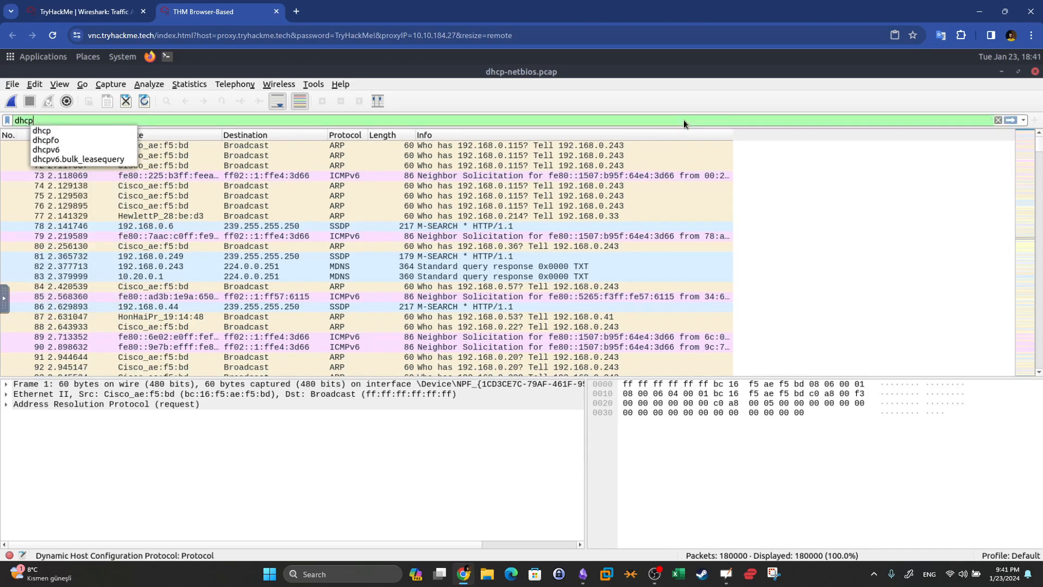
pyautogui.press('Return')
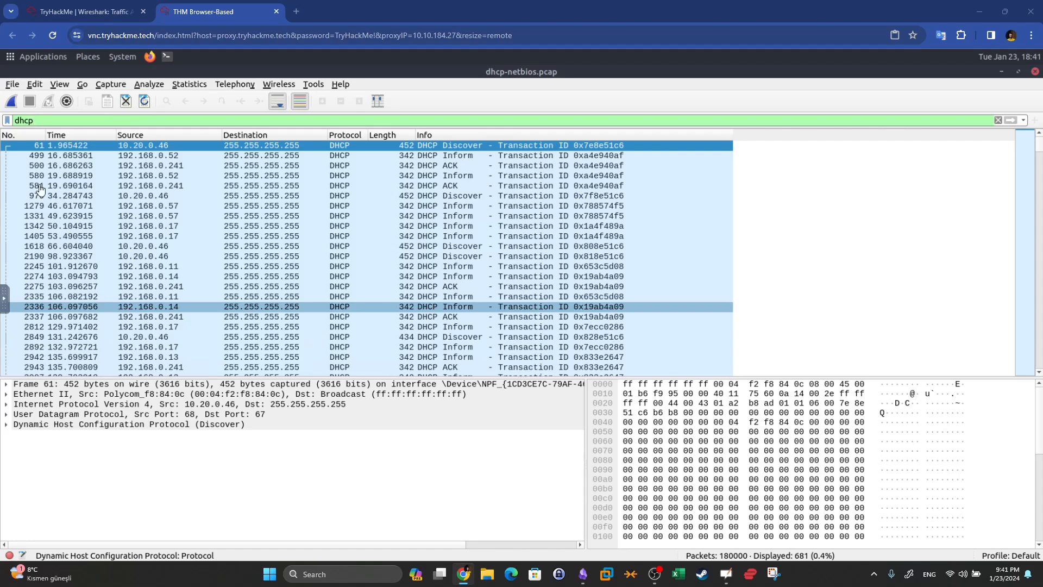
# Step: Replace the display filter with nbns to list the NetBIOS Name Service packets
pyautogui.doubleClick(138, 121)
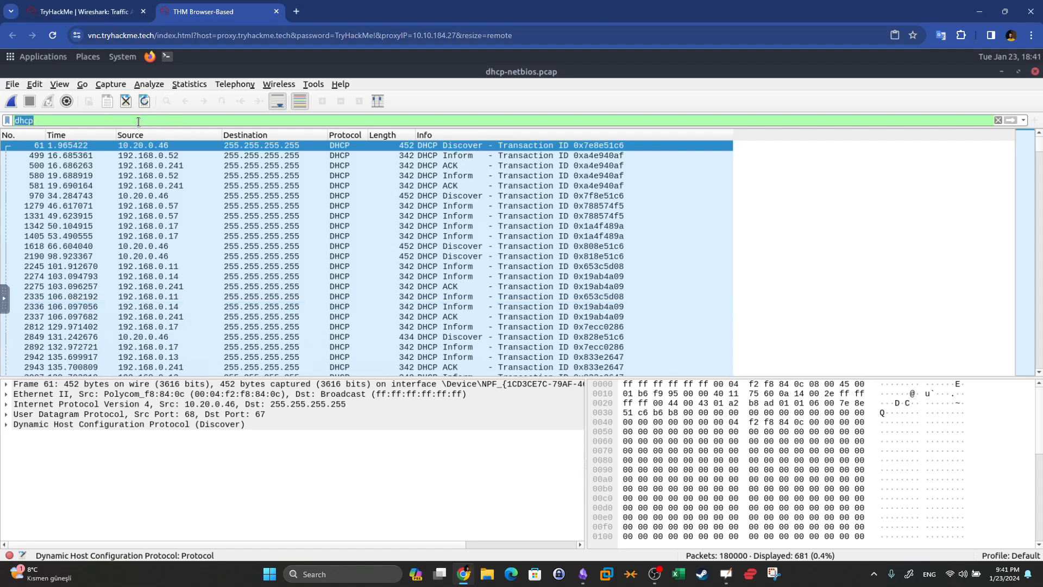
pyautogui.write('nbns')
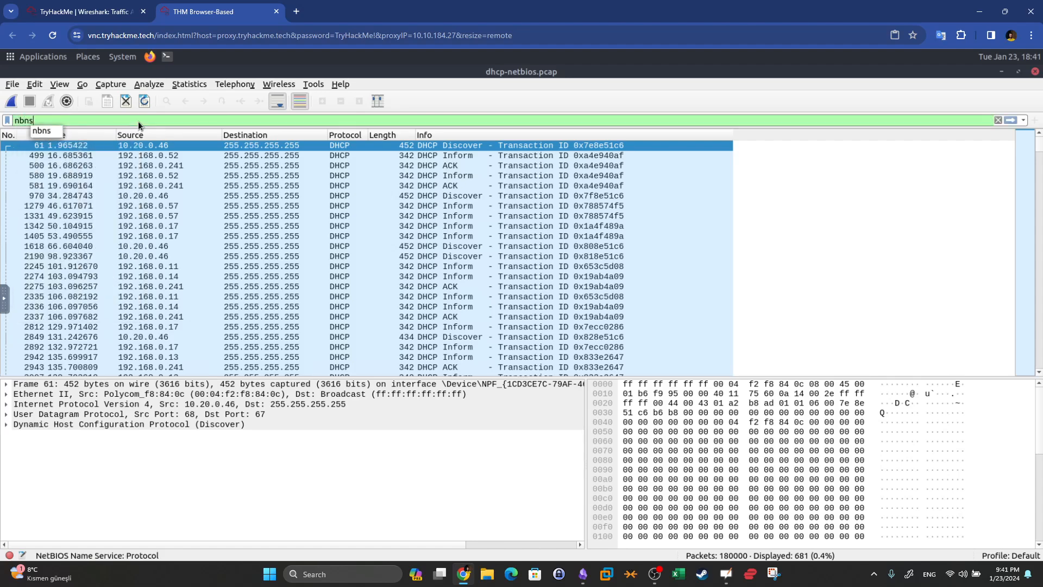
pyautogui.press('Return')
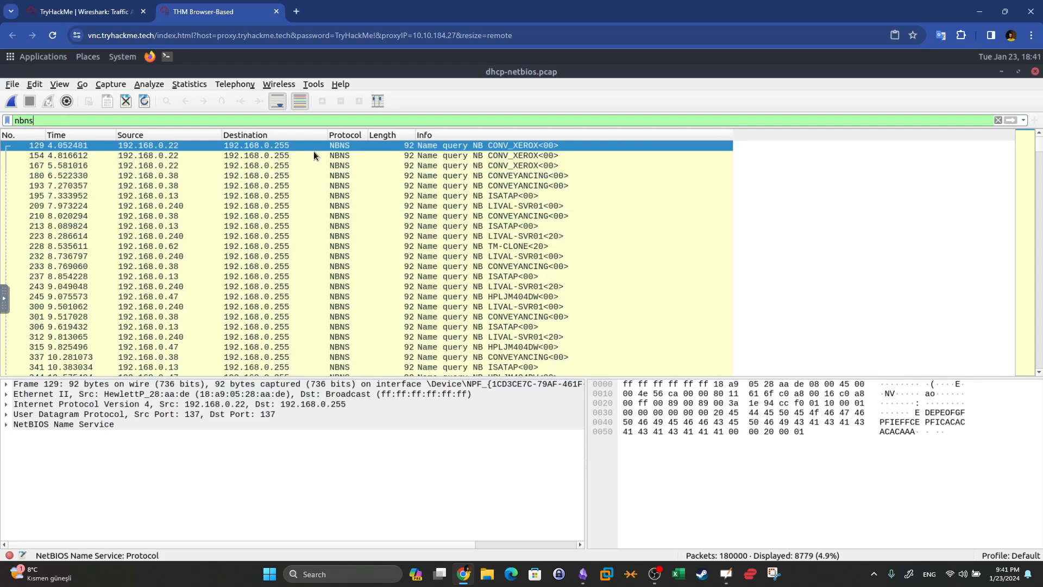
# Step: Copy "Galaxy A30" from the room's question, highlight the MAC address answer, and clear the capture's display filter
pyautogui.click(87, 11)
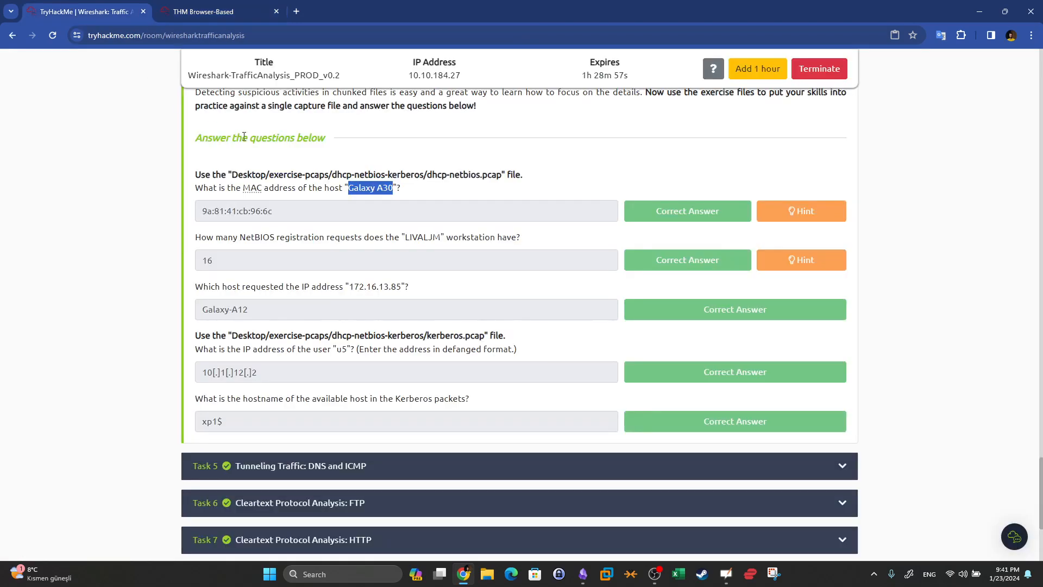
pyautogui.rightClick(381, 197)
pyautogui.click(406, 200)
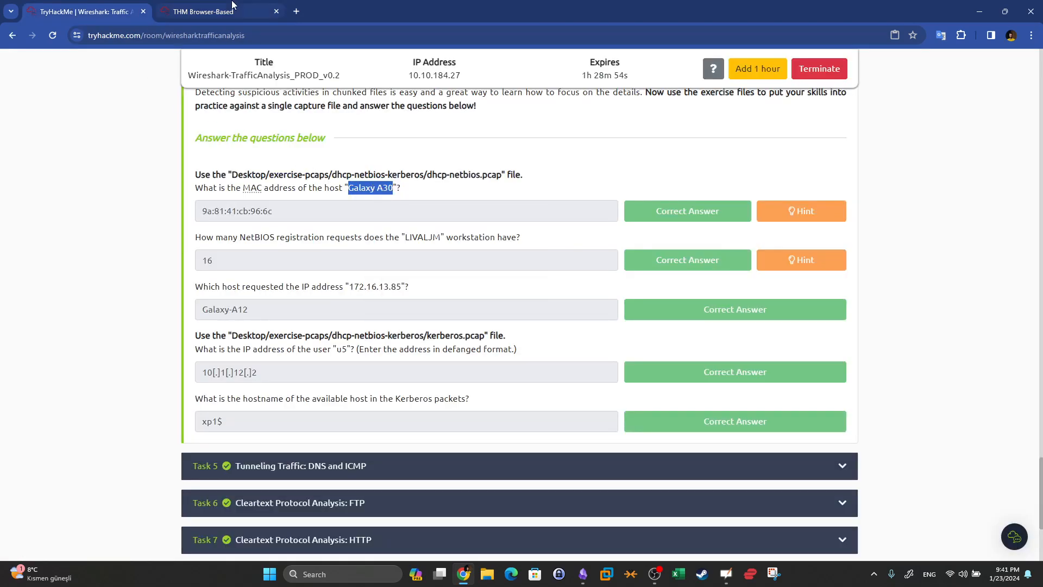
pyautogui.moveTo(273, 211); pyautogui.dragTo(183, 214)
pyautogui.click(253, 6)
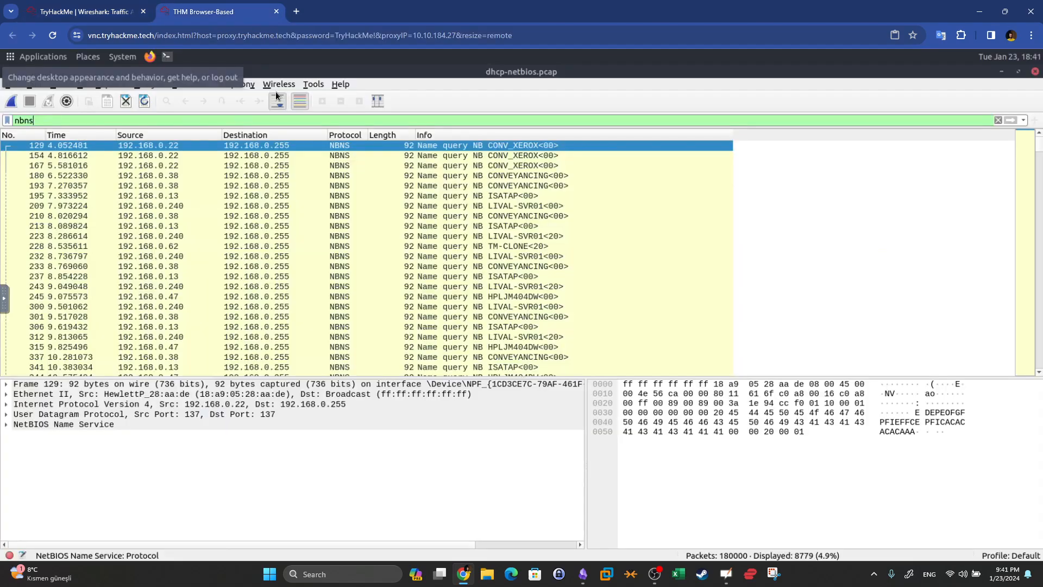
pyautogui.click(997, 120)
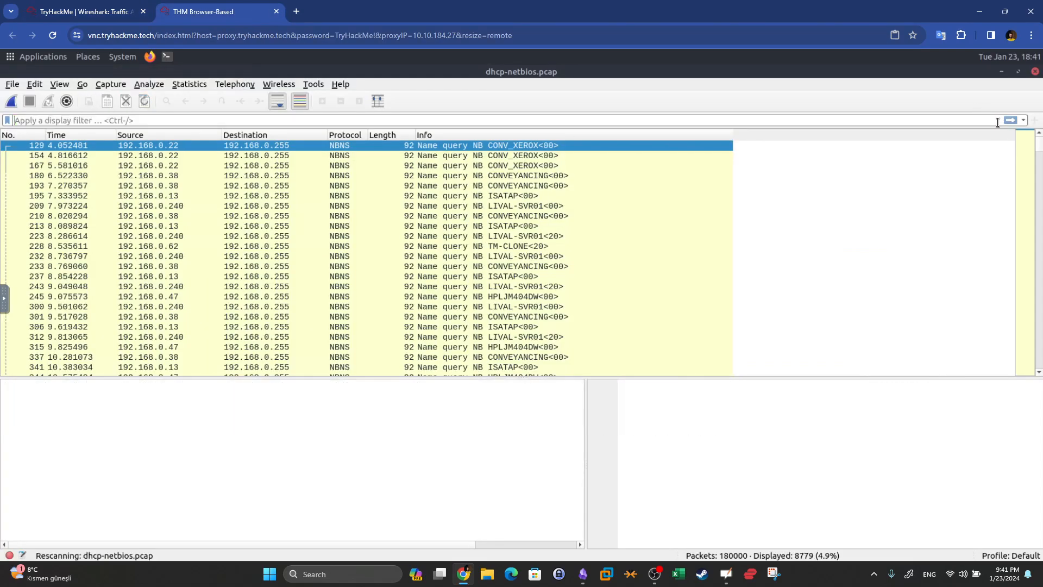
pyautogui.click(61, 86)
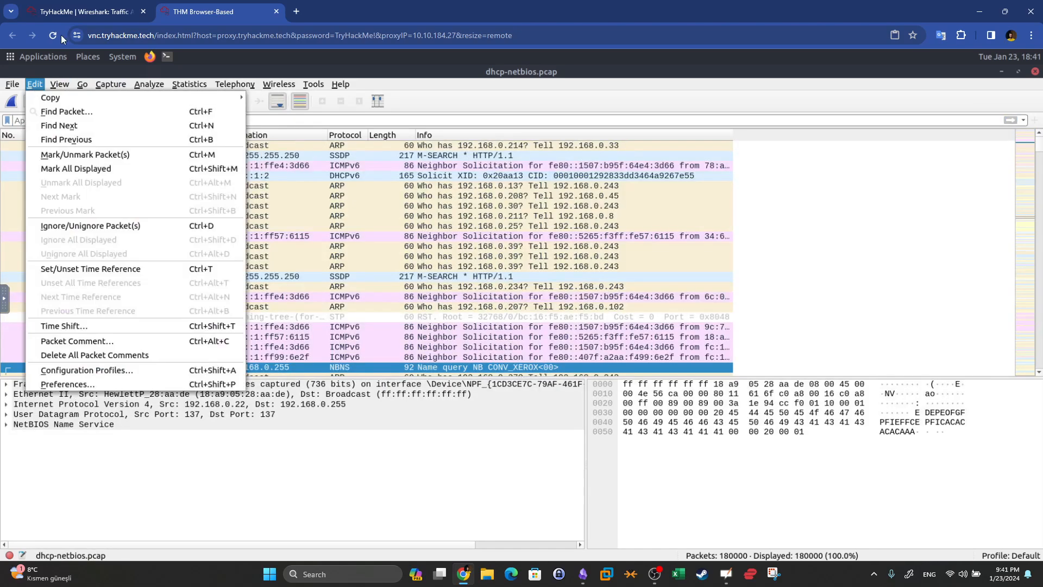
pyautogui.click(82, 11)
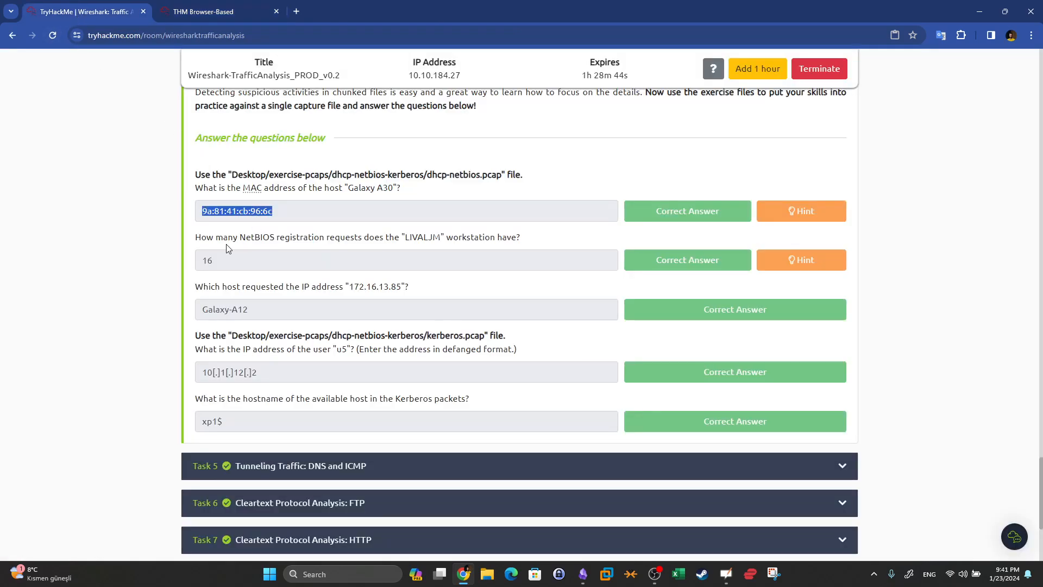
pyautogui.press('super+shift+s')
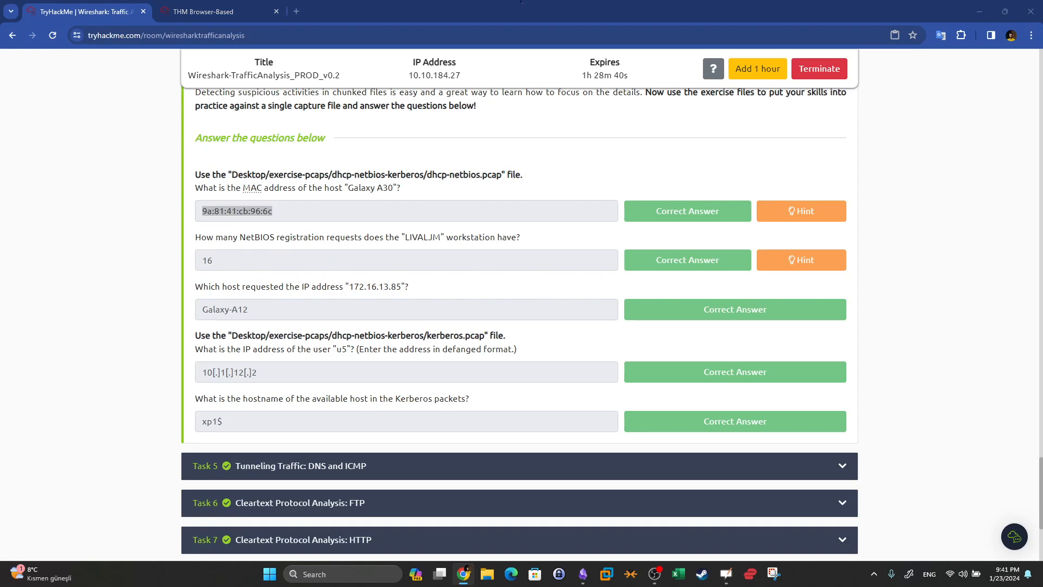
pyautogui.press('Escape')
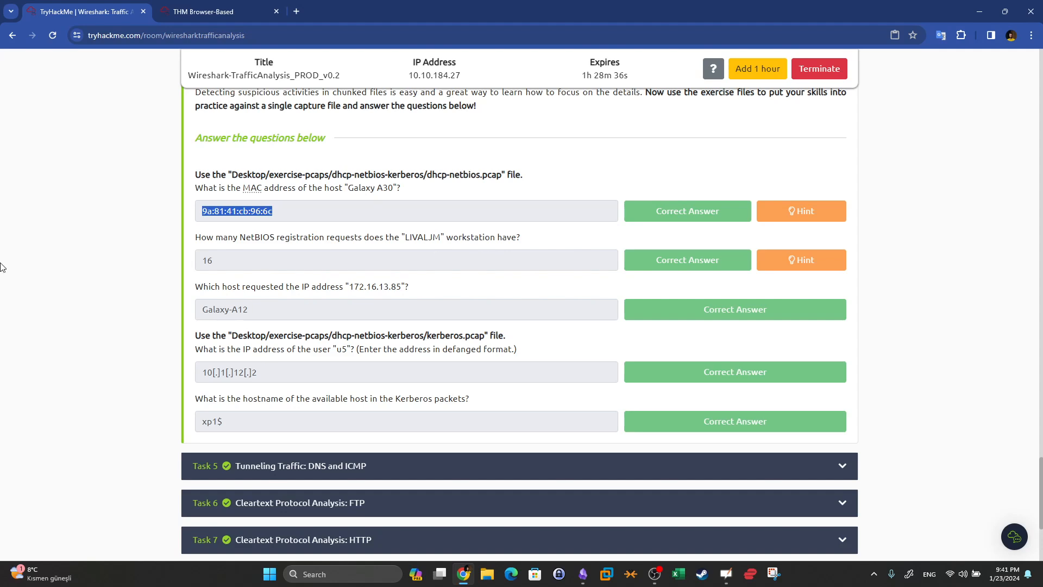
pyautogui.press('super+shift+s')
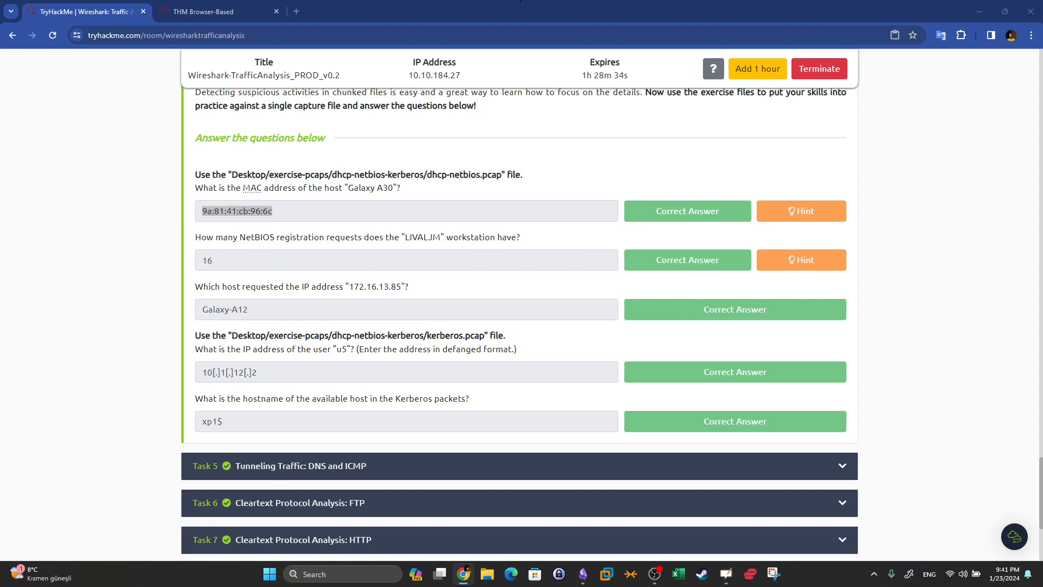
pyautogui.press('Escape')
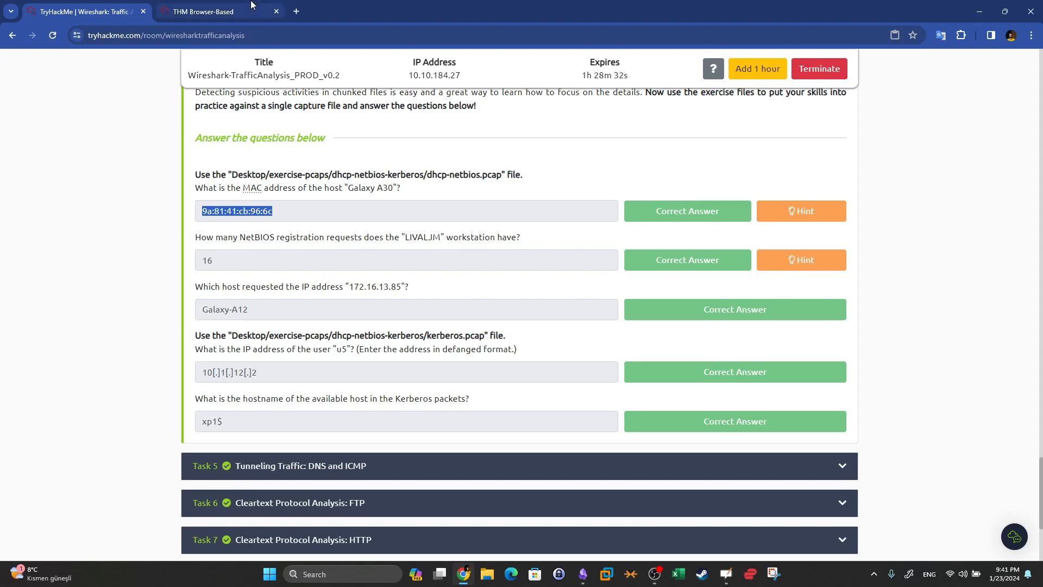
# Step: Return to the capture in the virtual machine and apply the display filter nbns
pyautogui.click(206, 12)
pyautogui.click(31, 120)
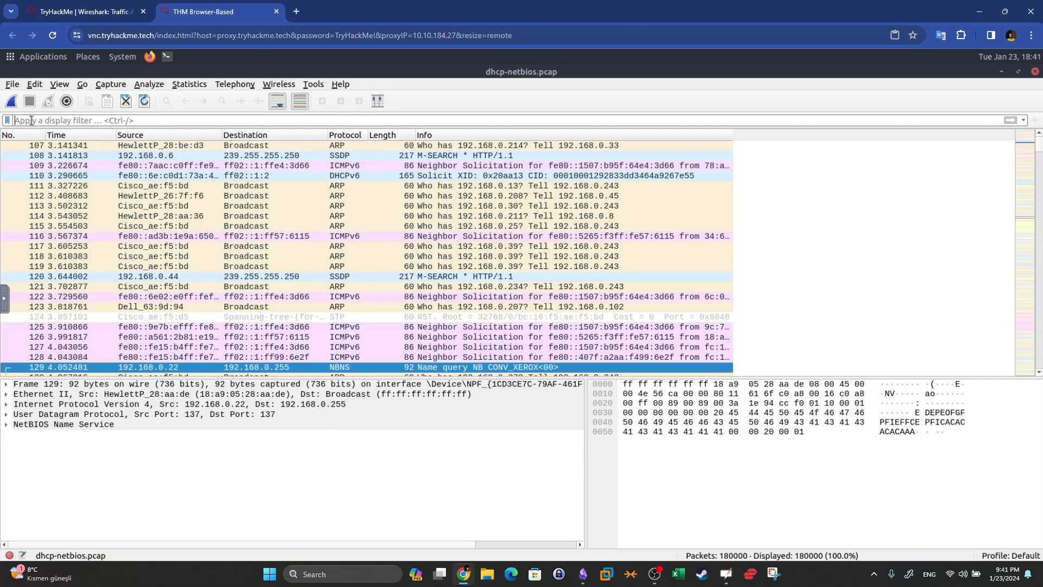
pyautogui.write('nbns')
pyautogui.press('Return')
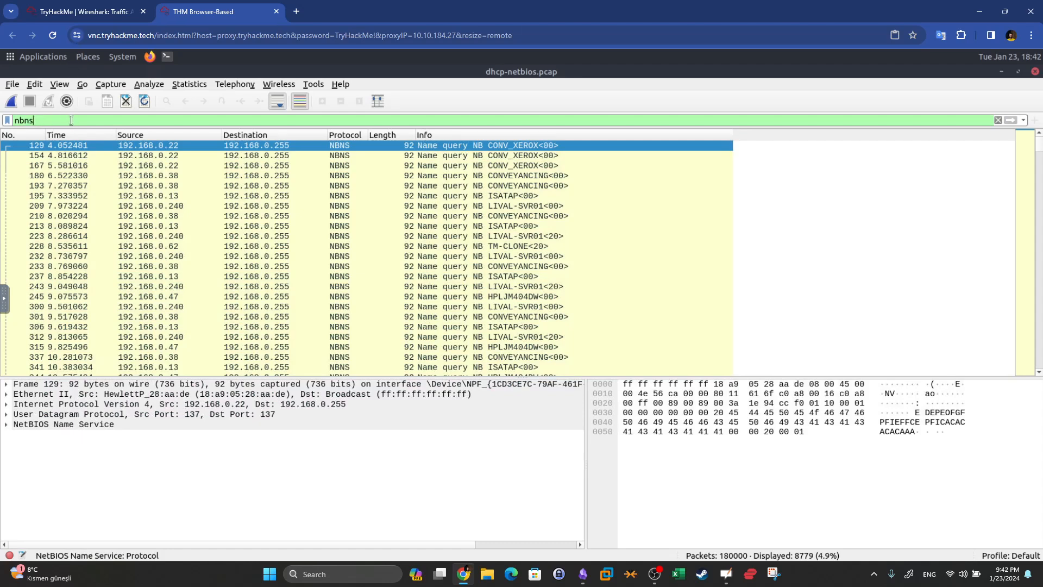
# Step: Replace the display filter text with nbns.flags.opcode == 5, without applying it
pyautogui.doubleClick(11, 120)
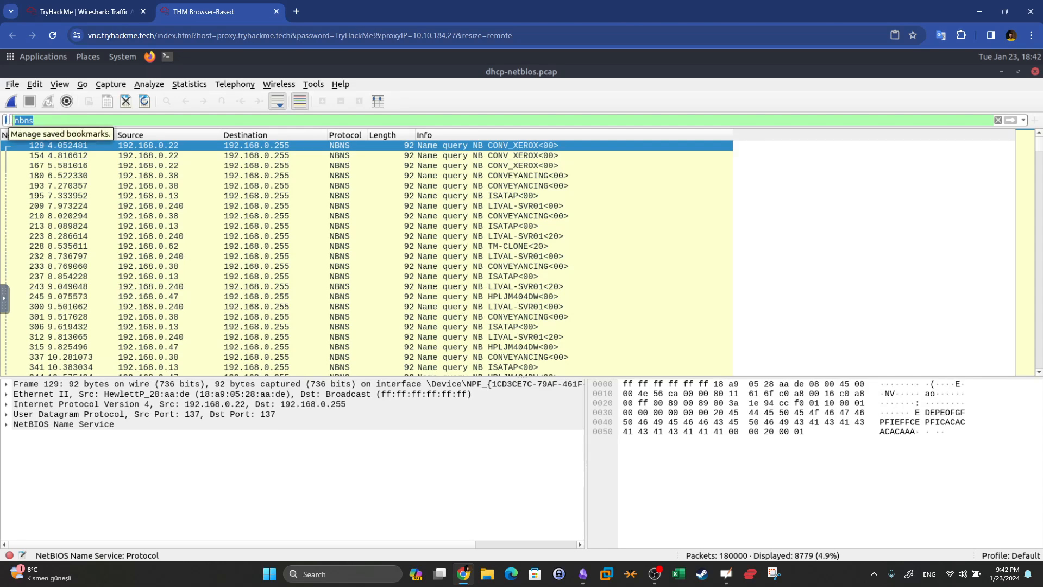
pyautogui.write('nbns.fla')
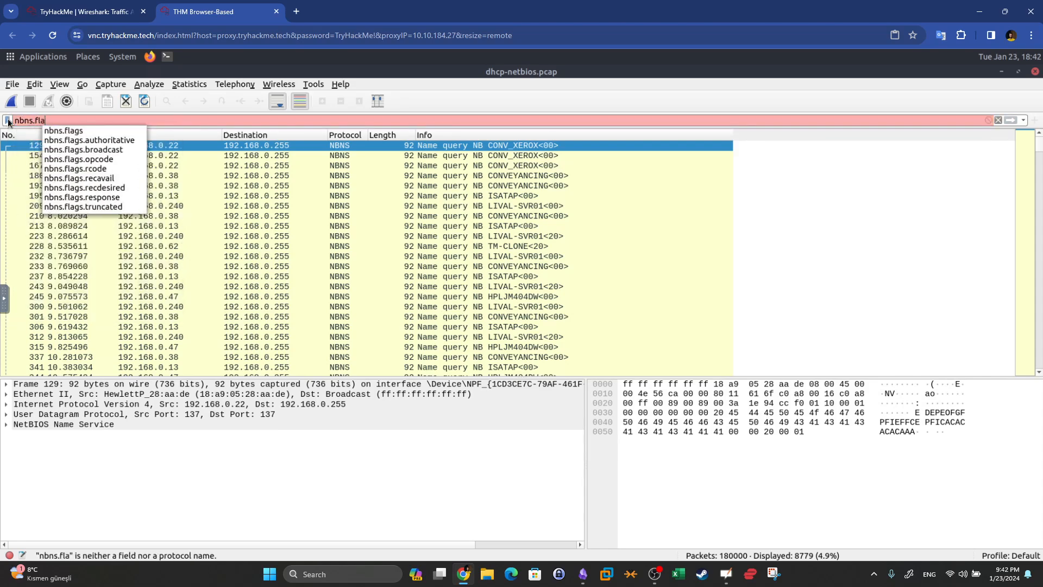
pyautogui.write('gs.op')
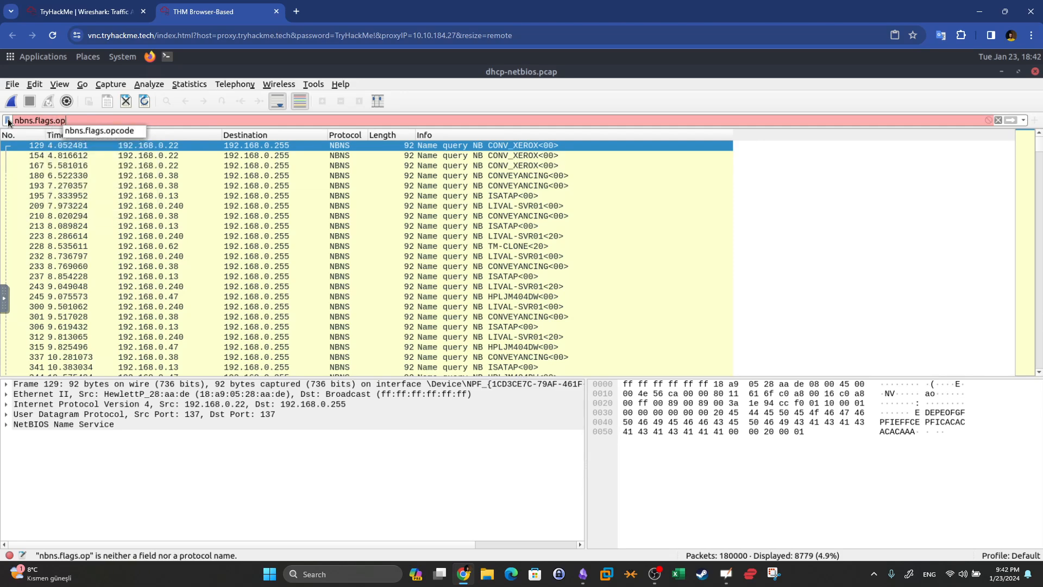
pyautogui.write('code == 5')
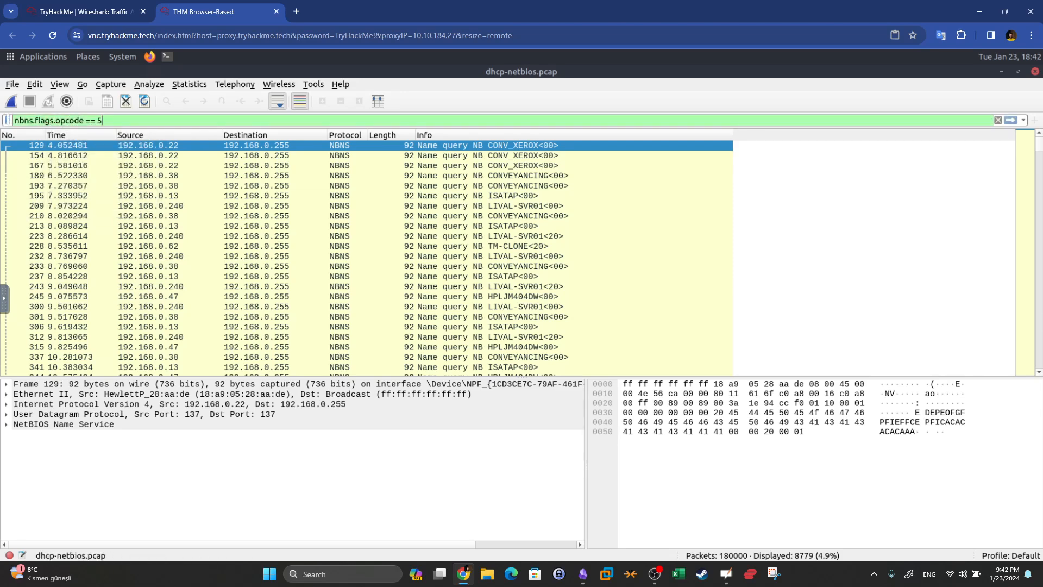
# Step: Switch to the Obsidian note Packet Capture and Analysis and find the NetBIOS opcode filter for host name registration, highlighting its value 5
pyautogui.click(583, 574)
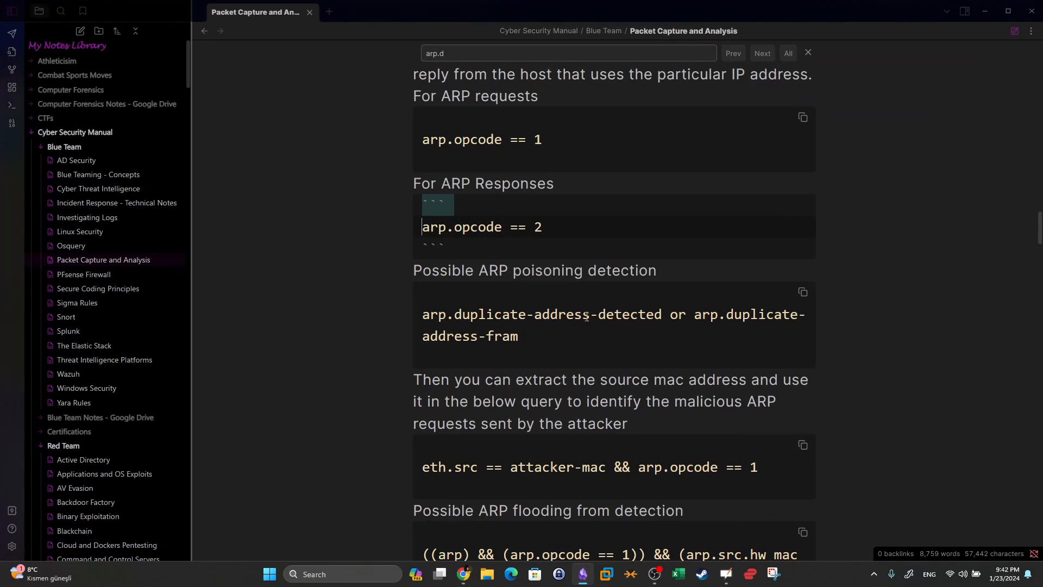
pyautogui.scroll(-1, 628, 260)
pyautogui.scroll(-10, 629, 260)
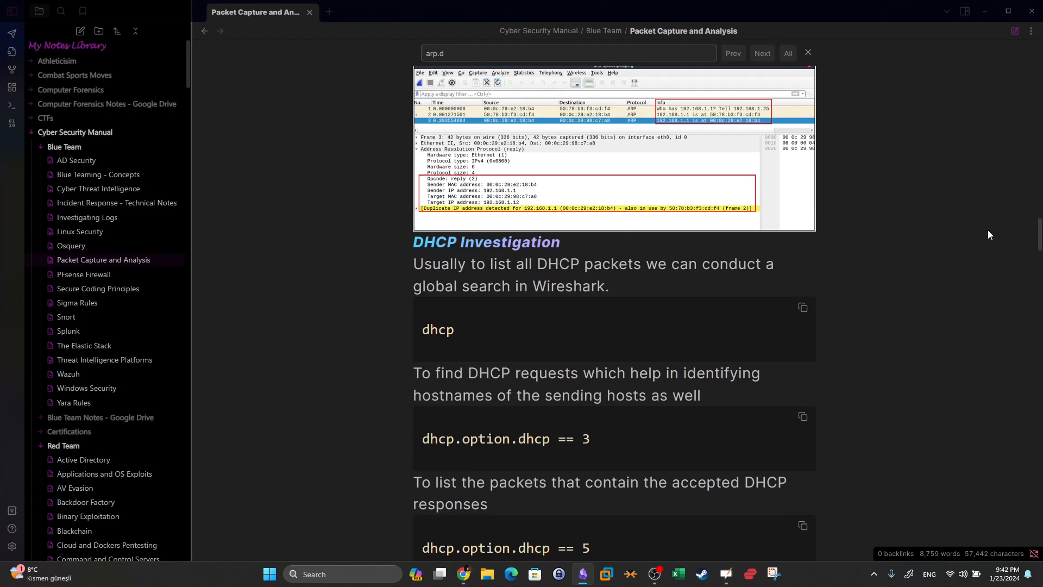
pyautogui.scroll(-15, 634, 243)
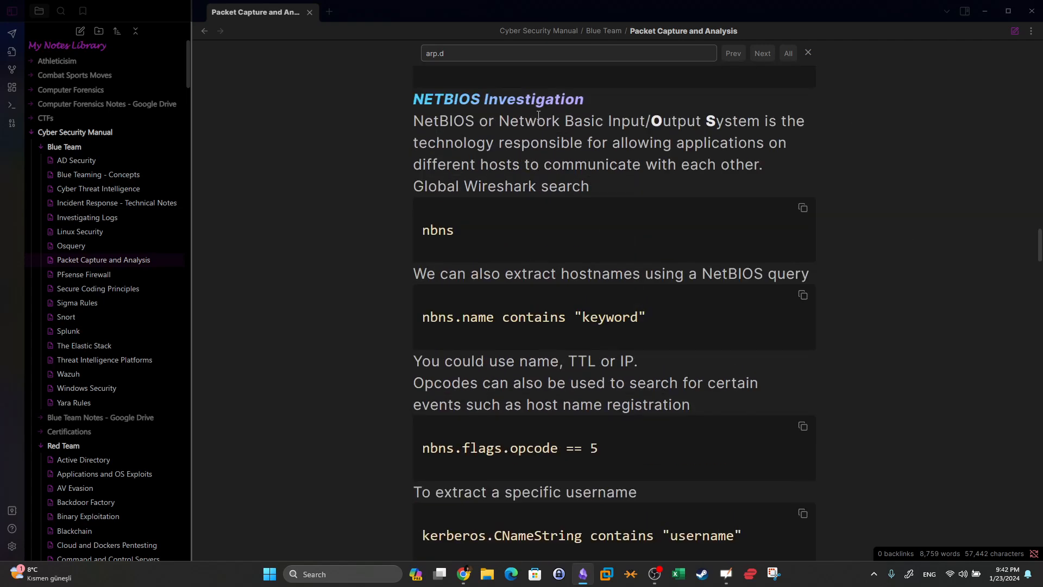
pyautogui.scroll(-4, 474, 238)
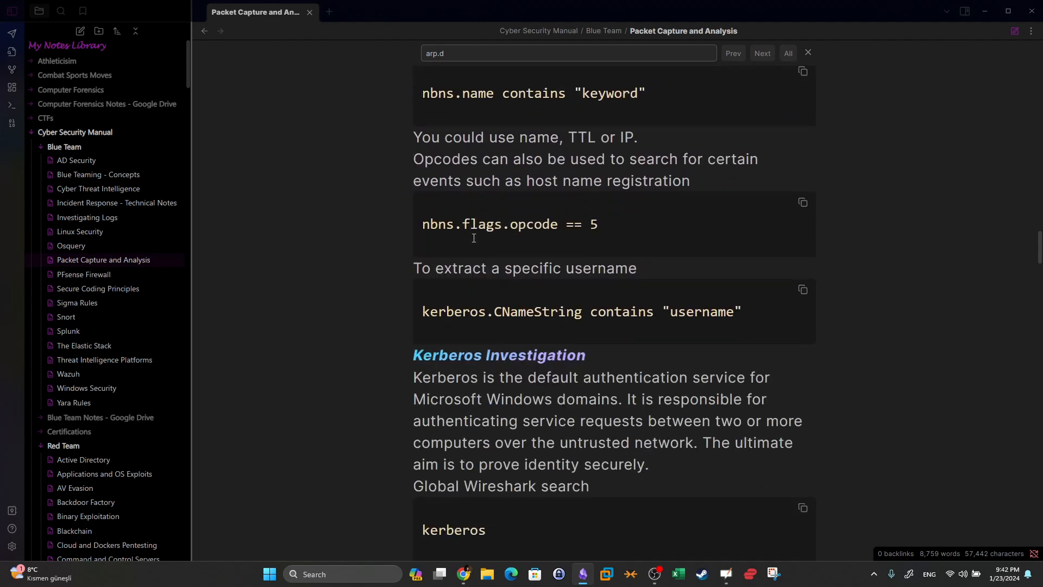
pyautogui.scroll(1, 474, 238)
pyautogui.click(592, 278)
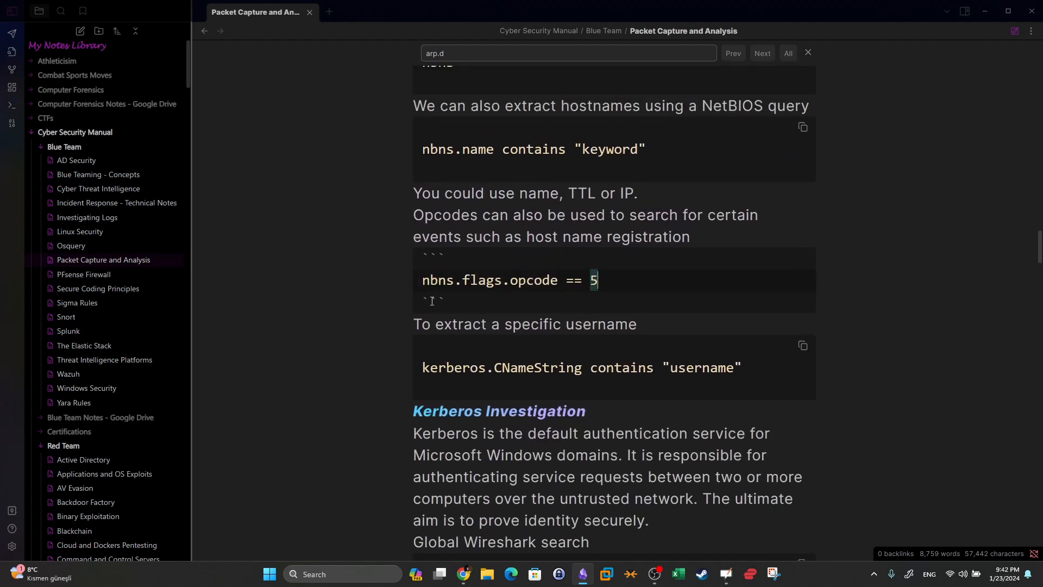
# Step: Review the note's DHCP Investigation section, highlighting the dhcp.option.dhcp filter values 3, 5 and 6
pyautogui.scroll(12, 543, 282)
pyautogui.scroll(7, 544, 282)
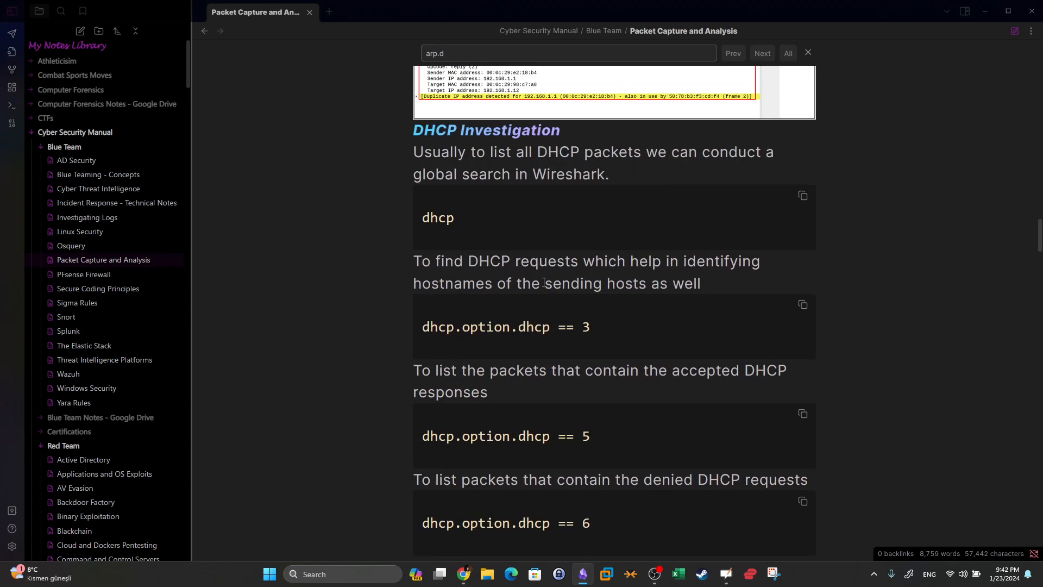
pyautogui.scroll(-1, 543, 282)
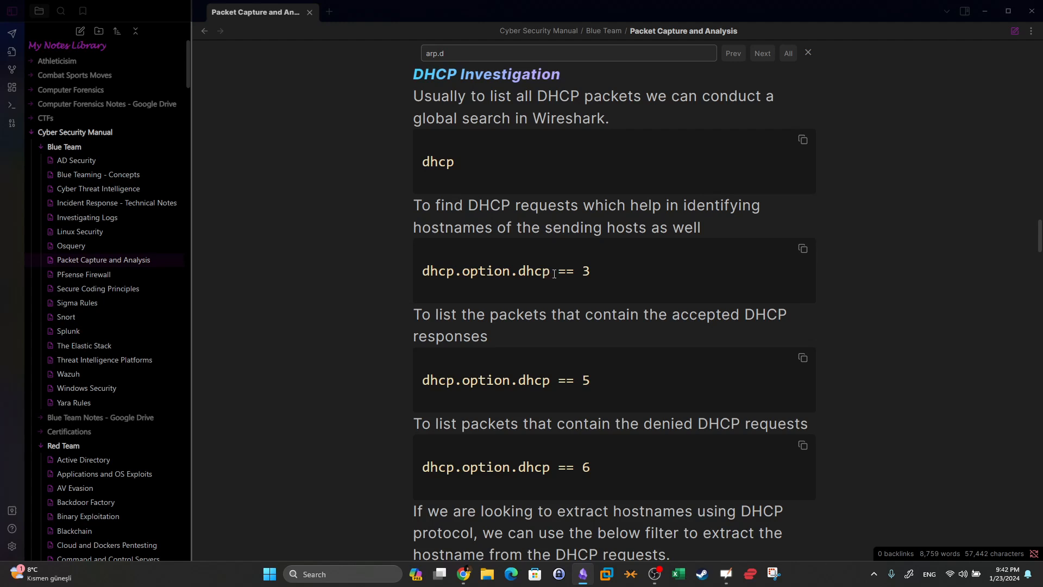
pyautogui.moveTo(582, 272); pyautogui.dragTo(590, 272)
pyautogui.moveTo(462, 271); pyautogui.dragTo(502, 271)
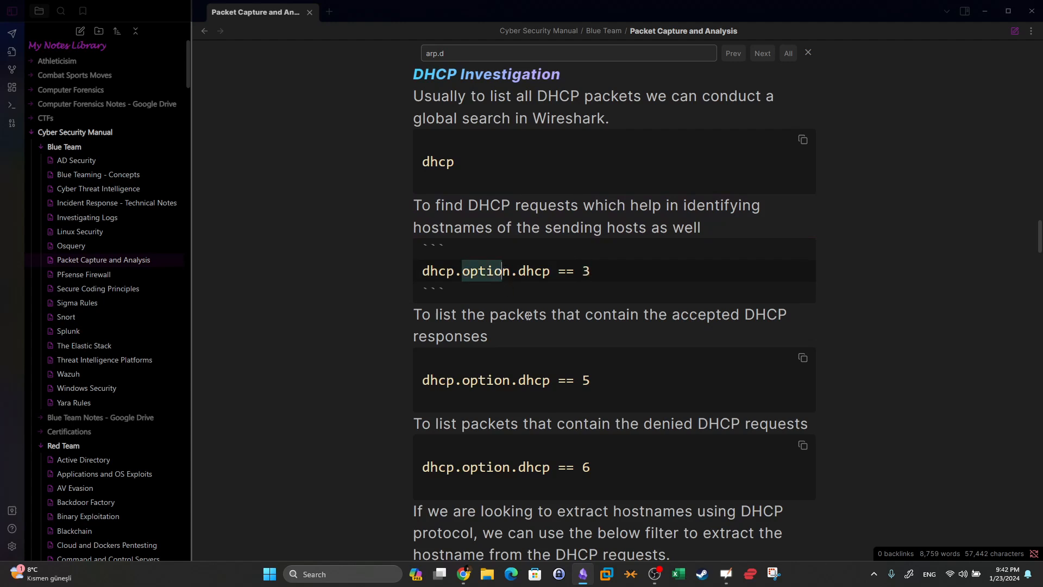
pyautogui.scroll(-2, 435, 256)
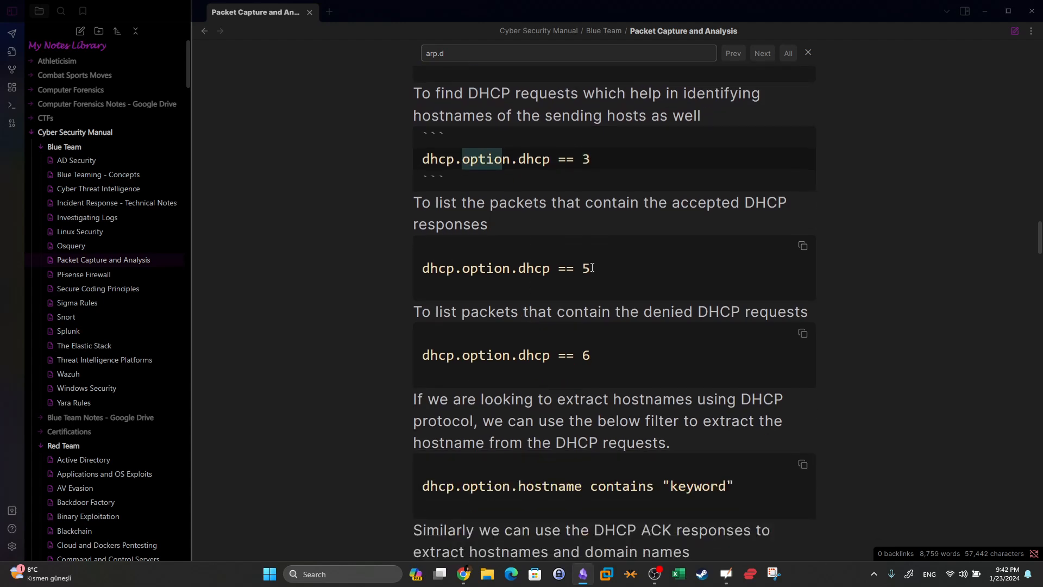
pyautogui.moveTo(591, 269); pyautogui.dragTo(581, 269)
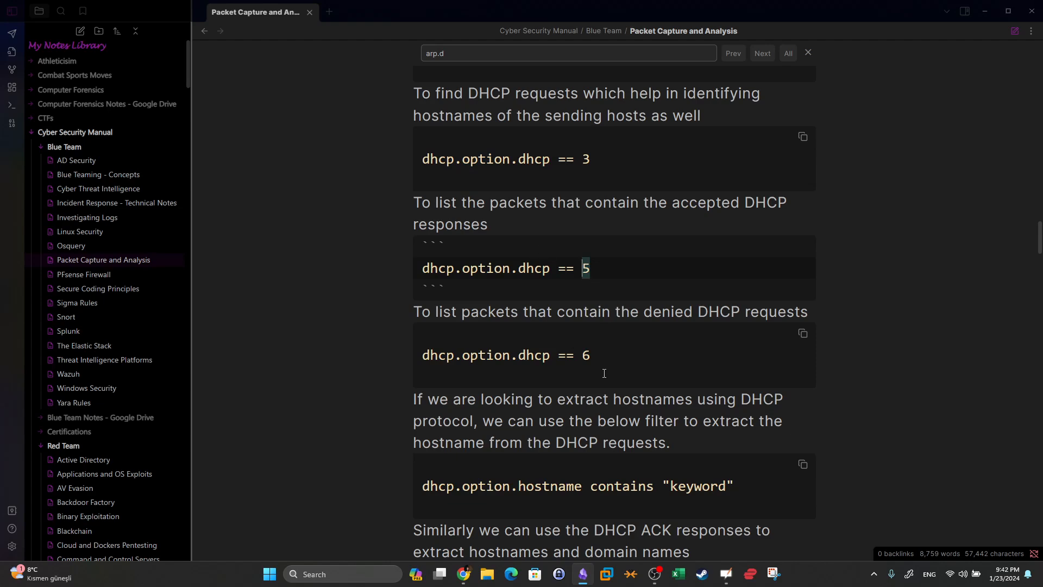
pyautogui.moveTo(593, 355); pyautogui.dragTo(581, 355)
# Step: Return to the capture in the browser and examine the NetBIOS Name Service flags and queries of packet 223
pyautogui.hotkey('alt', 'Tab')
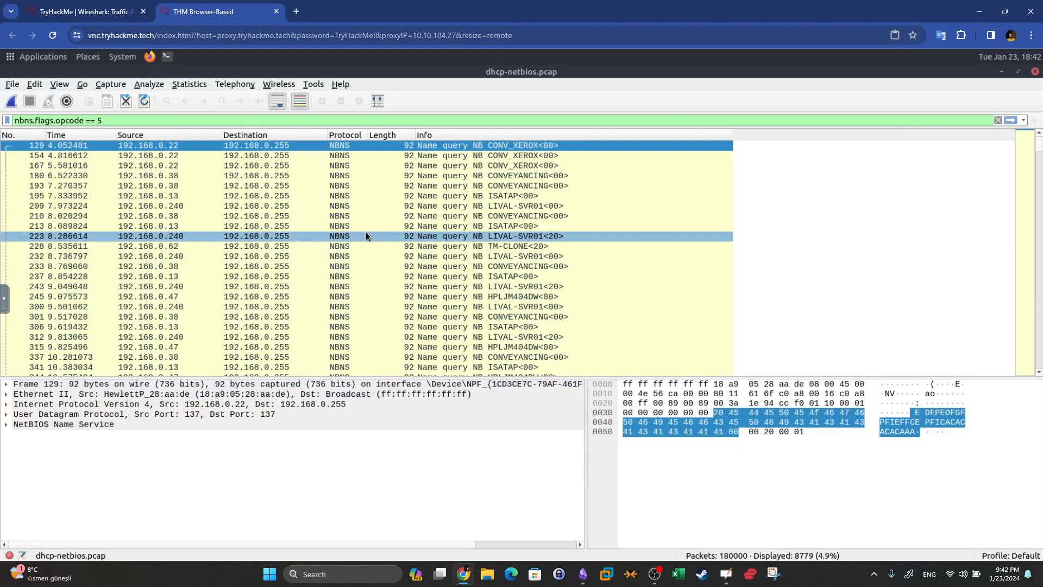
pyautogui.click(366, 232)
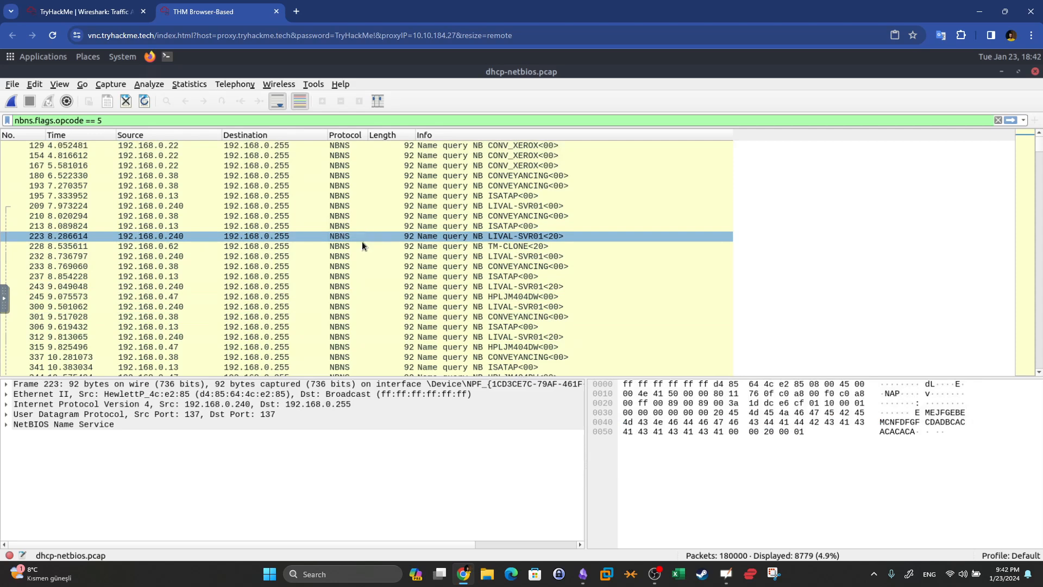
pyautogui.click(6, 425)
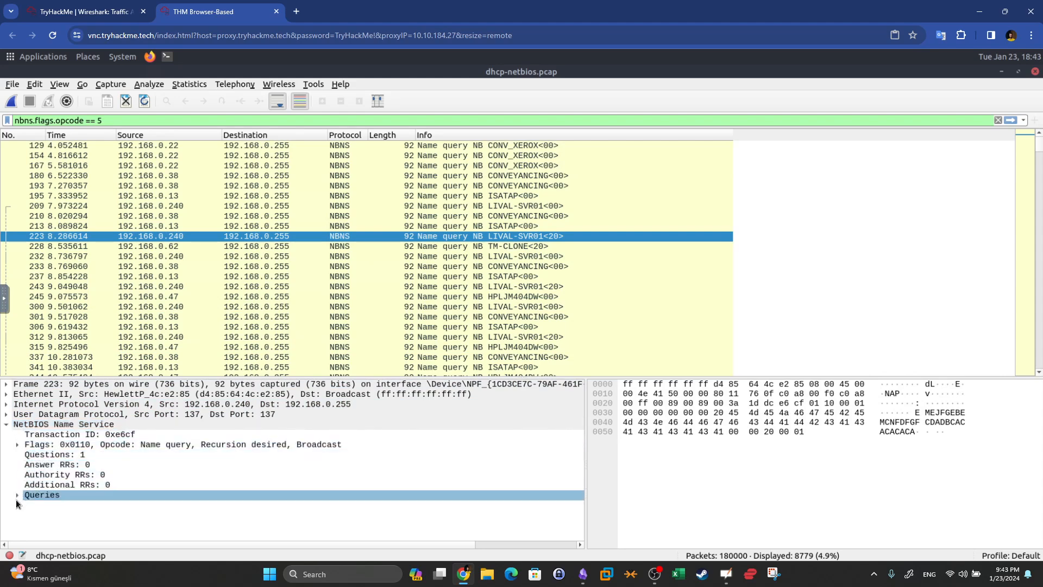
pyautogui.click(16, 445)
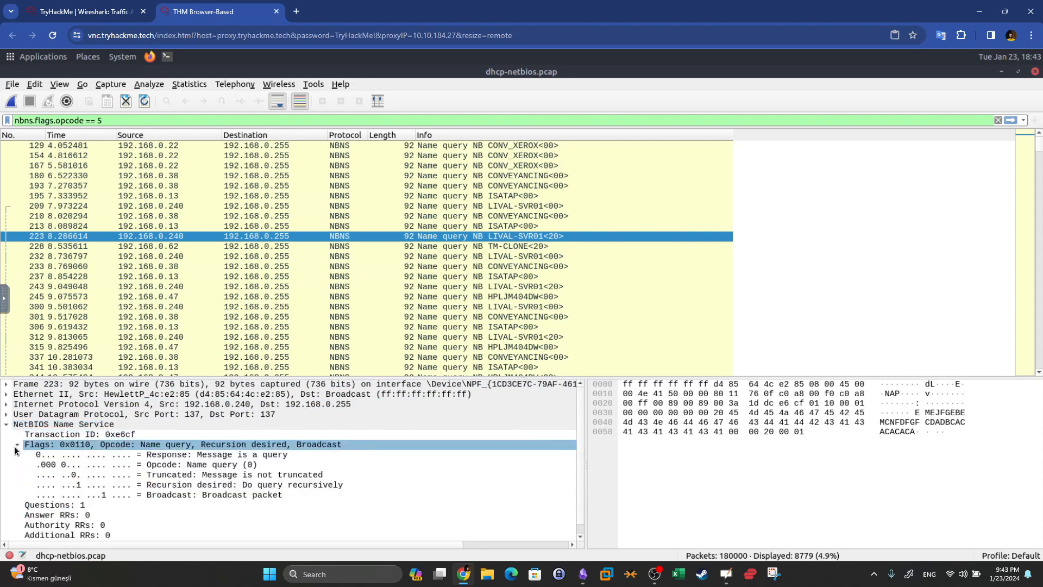
pyautogui.click(16, 445)
pyautogui.click(17, 446)
pyautogui.click(16, 445)
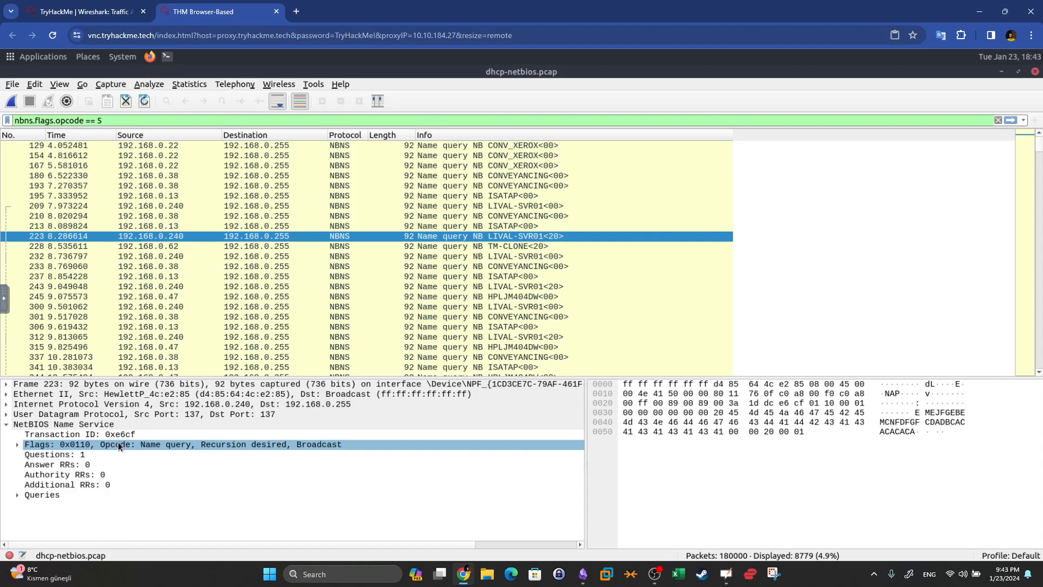
pyautogui.click(18, 492)
pyautogui.click(18, 494)
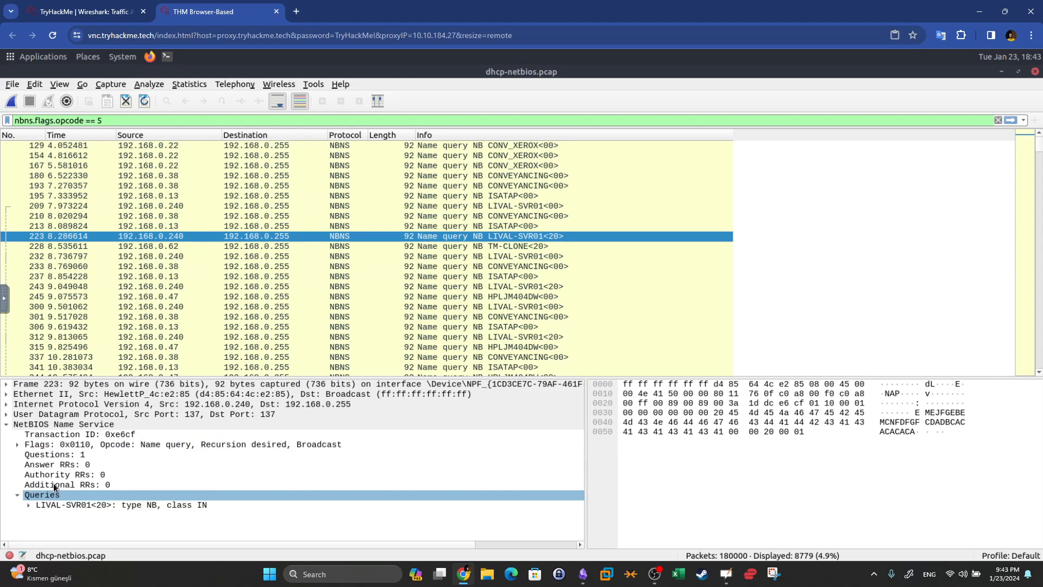
pyautogui.click(76, 465)
pyautogui.click(50, 485)
pyautogui.doubleClick(27, 496)
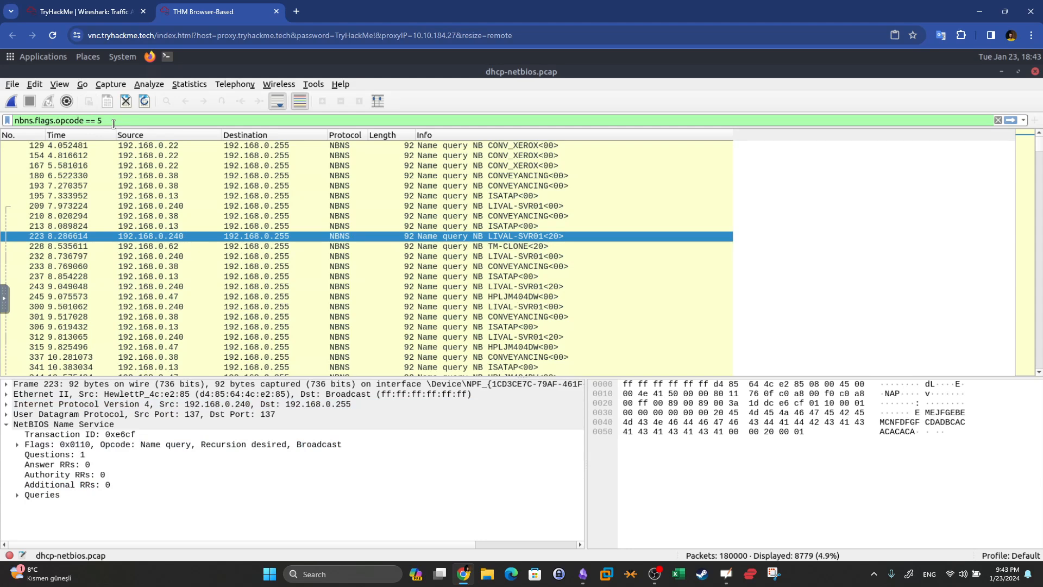
# Step: Check the workstation name in the room's NetBIOS registration question, then return to the capture
pyautogui.click(95, 7)
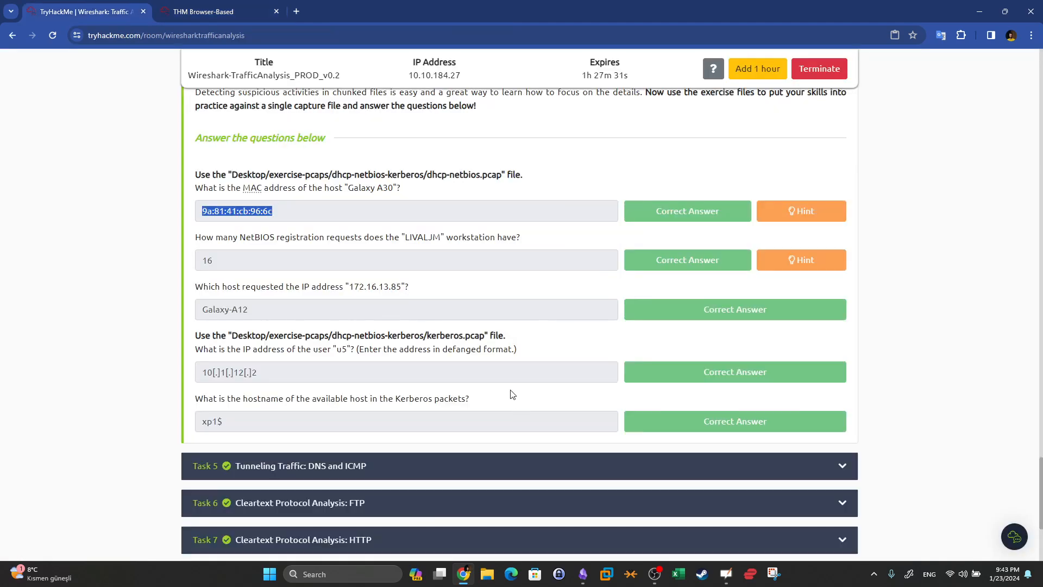
pyautogui.moveTo(403, 238); pyautogui.dragTo(439, 238)
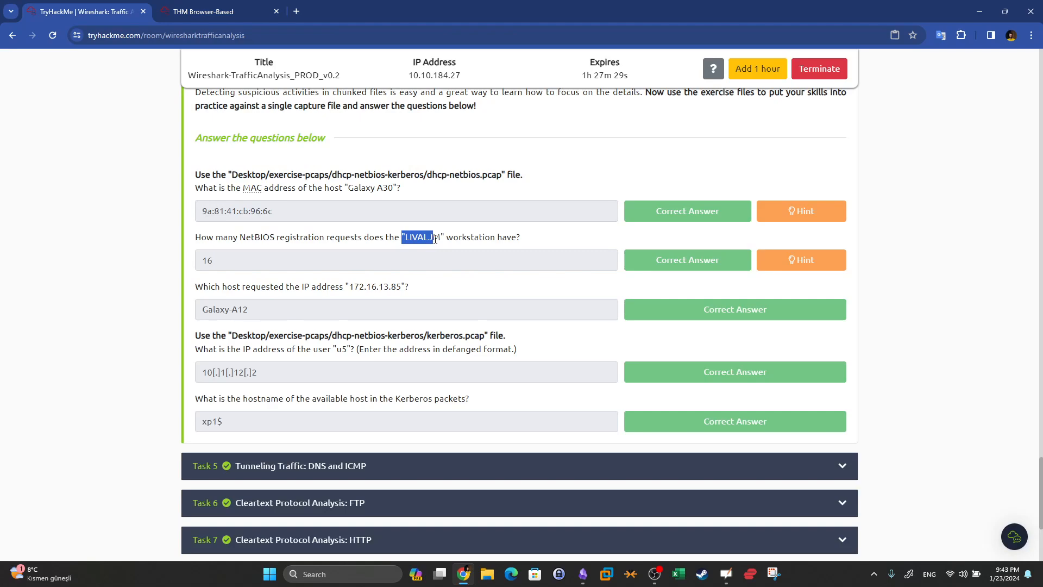
pyautogui.click(165, 5)
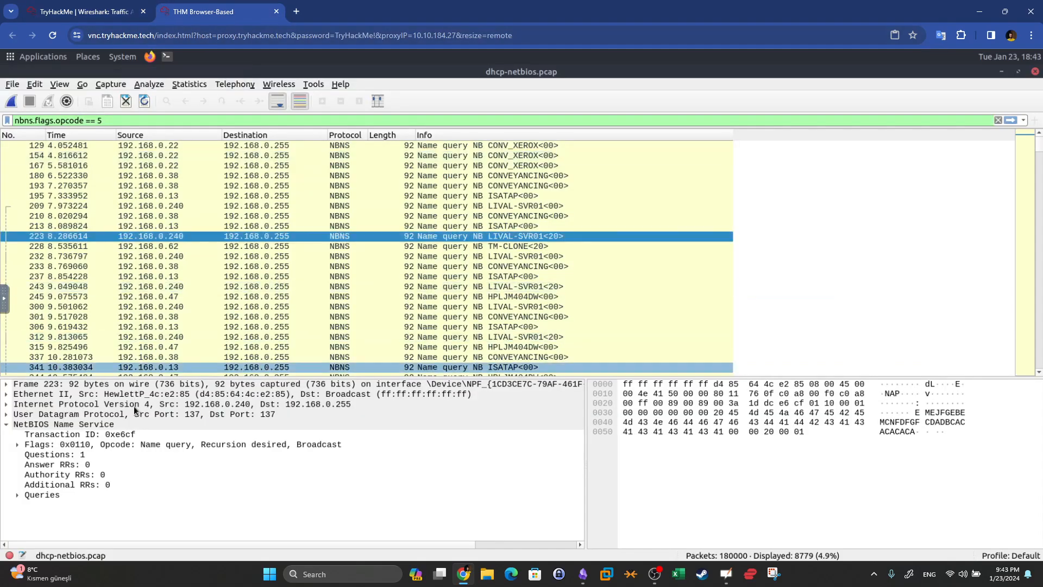
# Step: Expand packet 223's NetBIOS query entry and examine its Name field
pyautogui.click(18, 497)
pyautogui.click(17, 496)
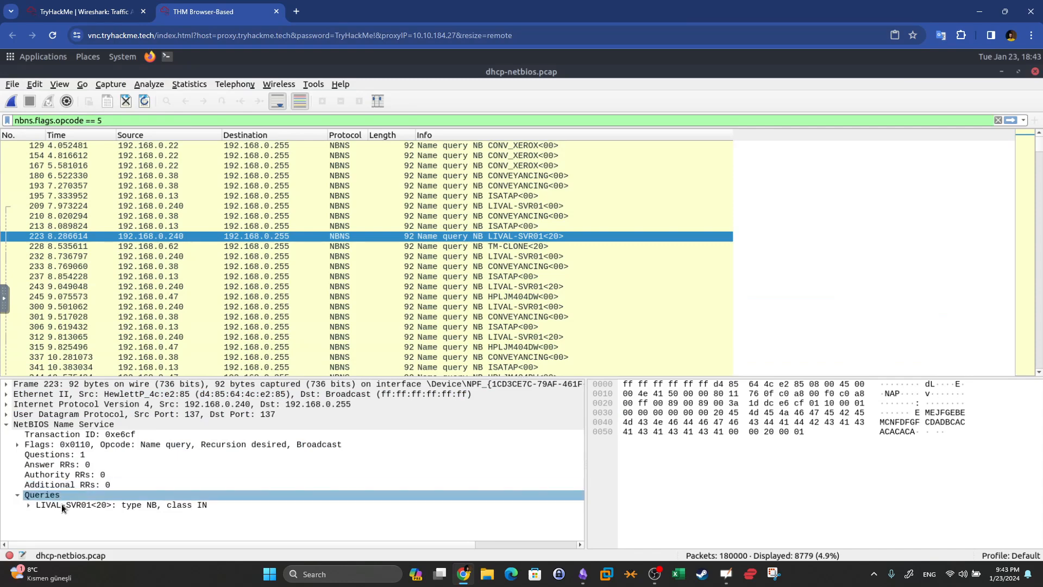
pyautogui.click(33, 507)
pyautogui.click(28, 506)
pyautogui.click(119, 475)
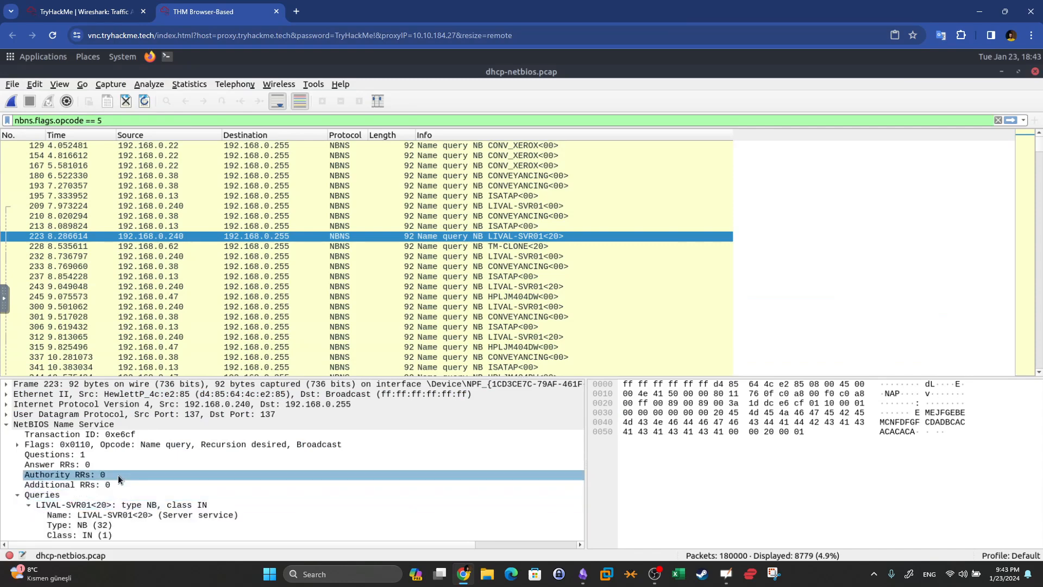
pyautogui.click(106, 484)
pyautogui.click(76, 505)
pyautogui.click(57, 516)
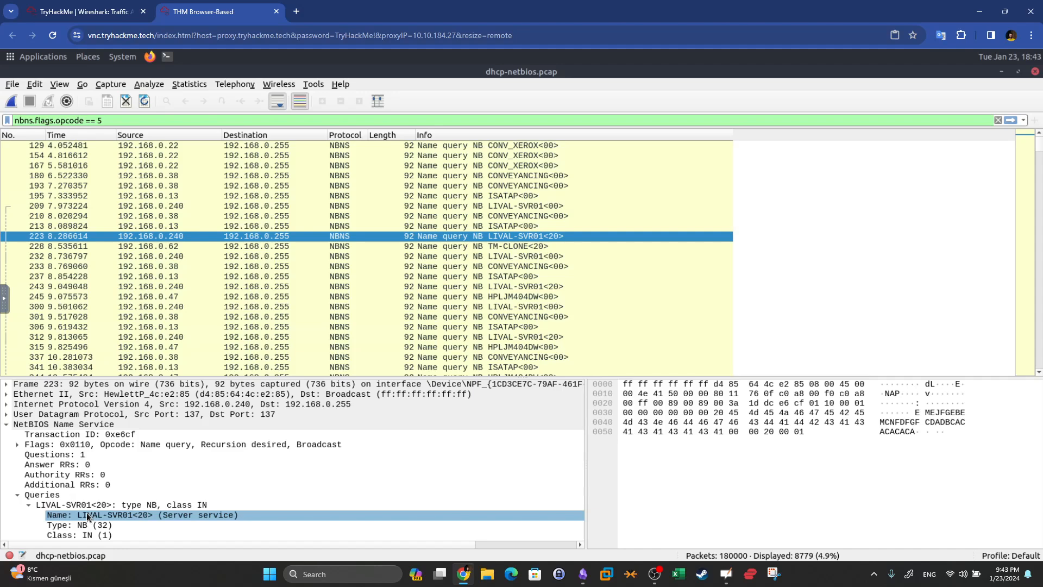
pyautogui.click(63, 424)
# Step: Extend the display filter text with && nbns.name contains
pyautogui.click(148, 120)
pyautogui.write('&')
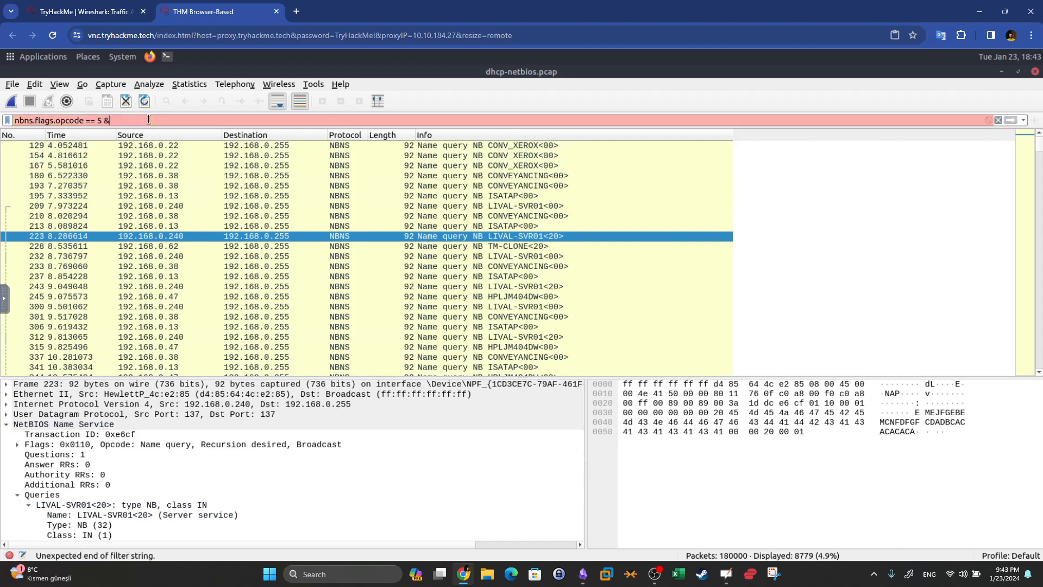
pyautogui.write('& nbns.name')
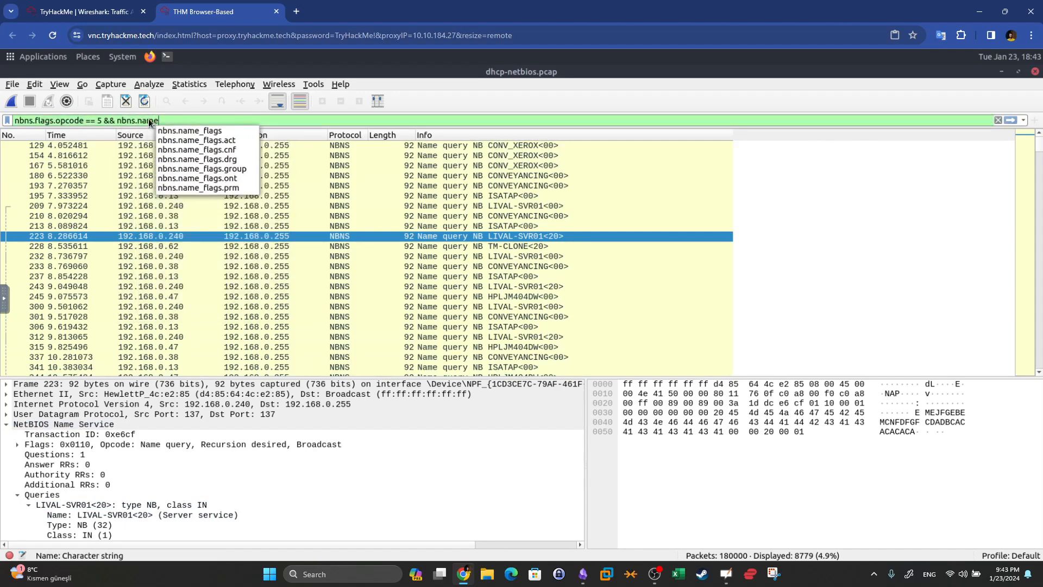
pyautogui.write(' contains')
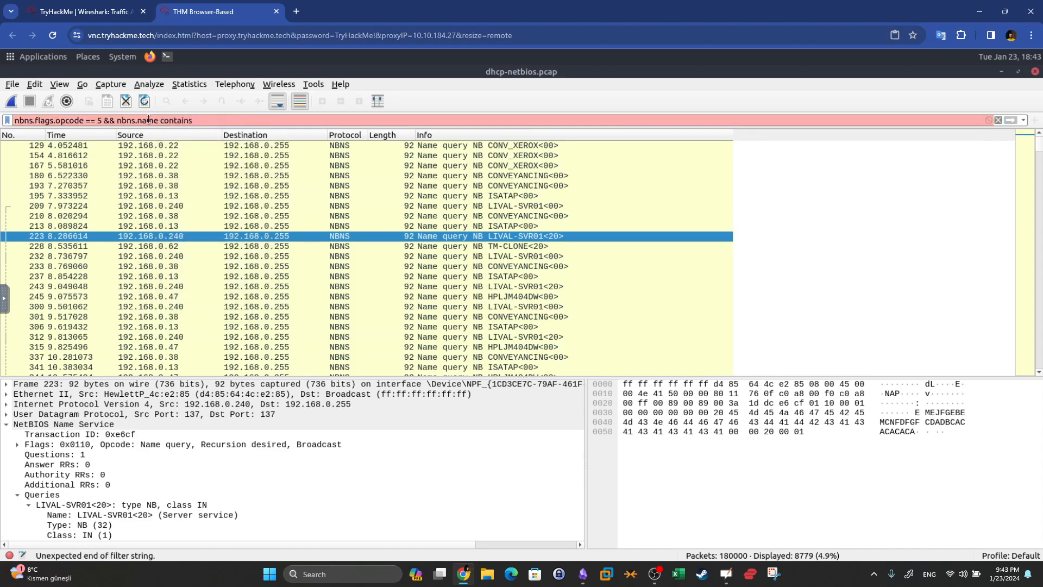
# Step: Copy LIVALJM from the room's NetBIOS registration question and return to the capture
pyautogui.click(105, 11)
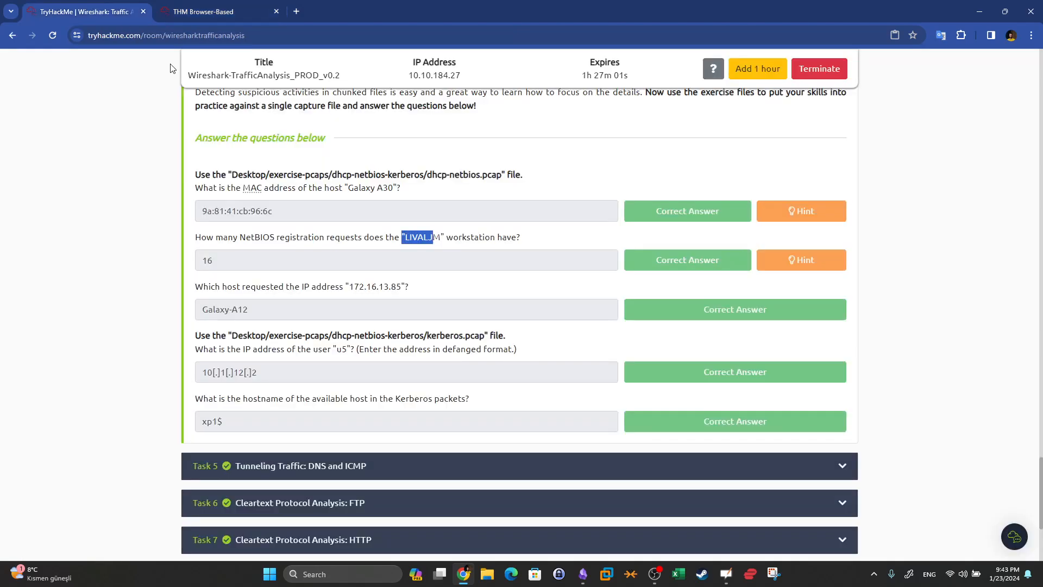
pyautogui.moveTo(405, 238); pyautogui.dragTo(441, 238)
pyautogui.rightClick(434, 235)
pyautogui.click(456, 244)
pyautogui.click(255, 11)
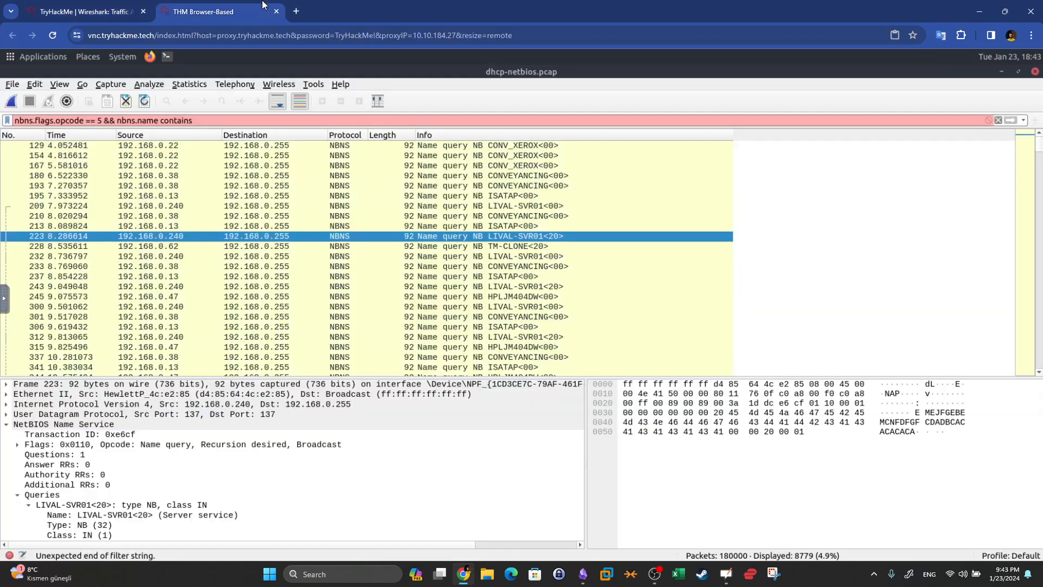
# Step: Complete and apply the filter nbns.flags.opcode == 5 && nbns.name contains "LIVALJM", and return to the room's questions
pyautogui.write('""')
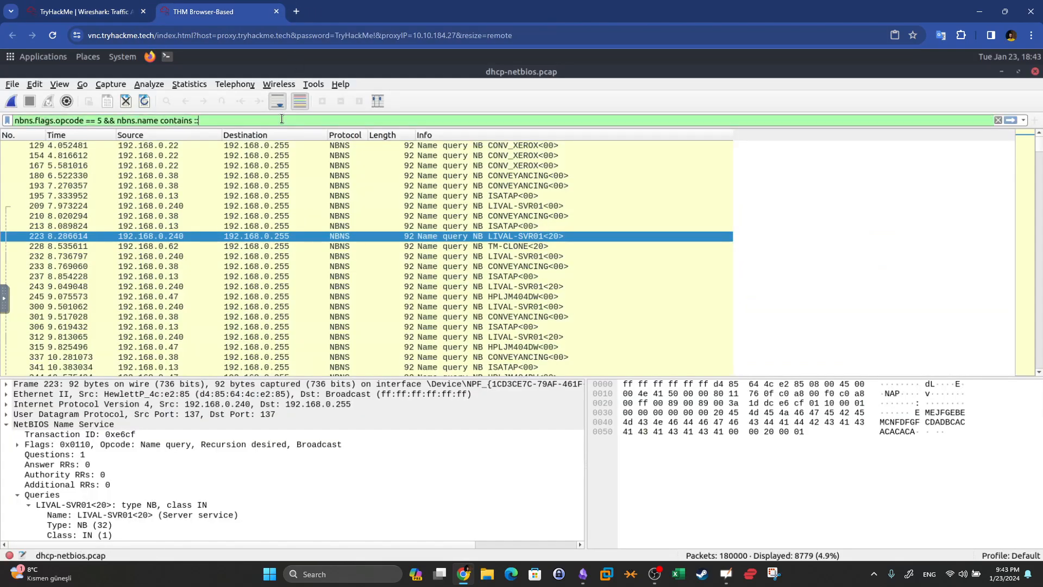
pyautogui.press('Left')
pyautogui.hotkey('ctrl', 'v')
pyautogui.press('Return')
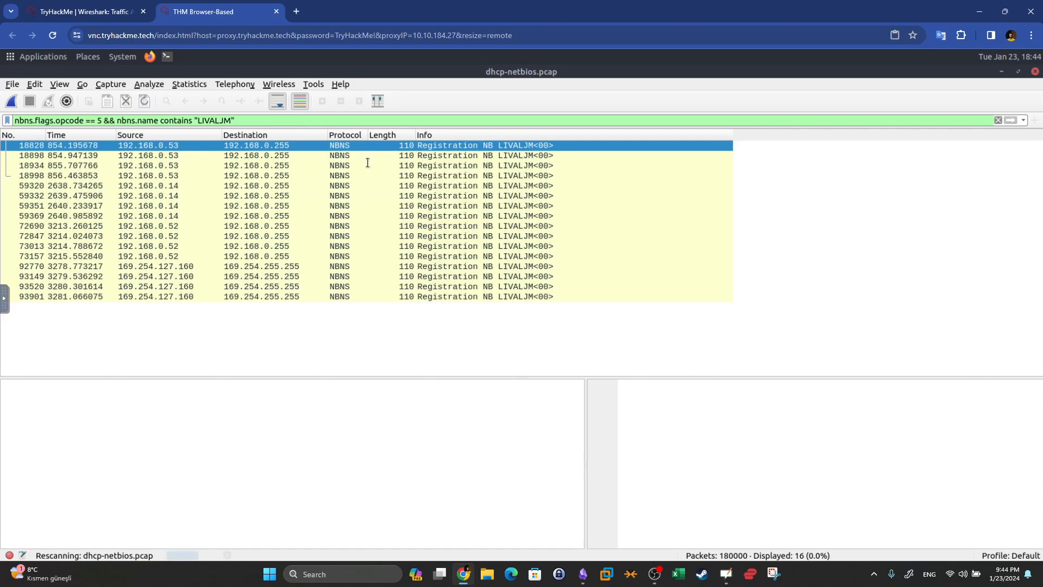
pyautogui.hotkey('ctrl', 'Tab')
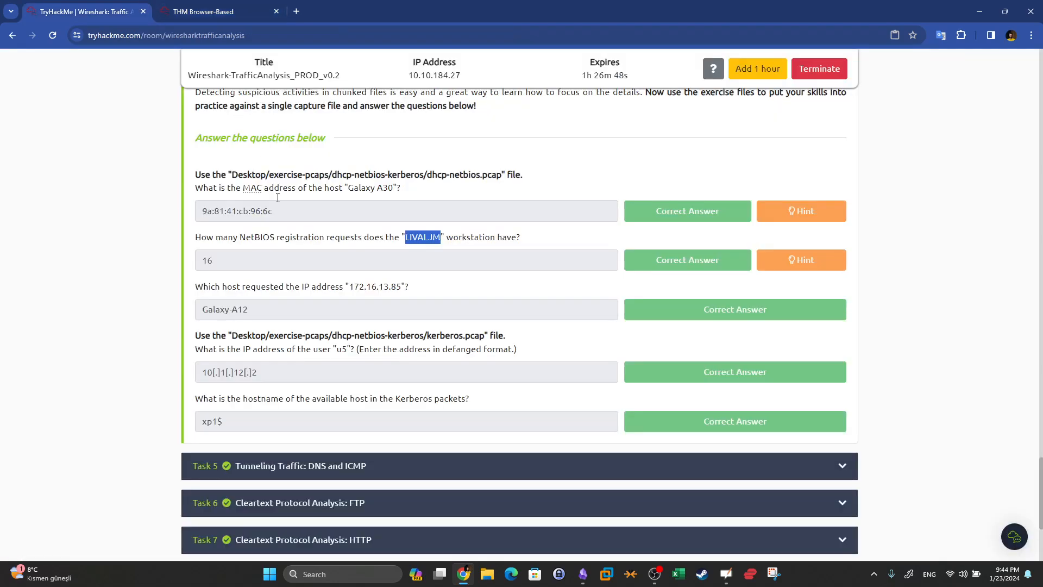
# Step: Check the displayed packet count for the LIVALJM registration filter, and return to the room's Galaxy A30 and NetBIOS questions
pyautogui.click(217, 11)
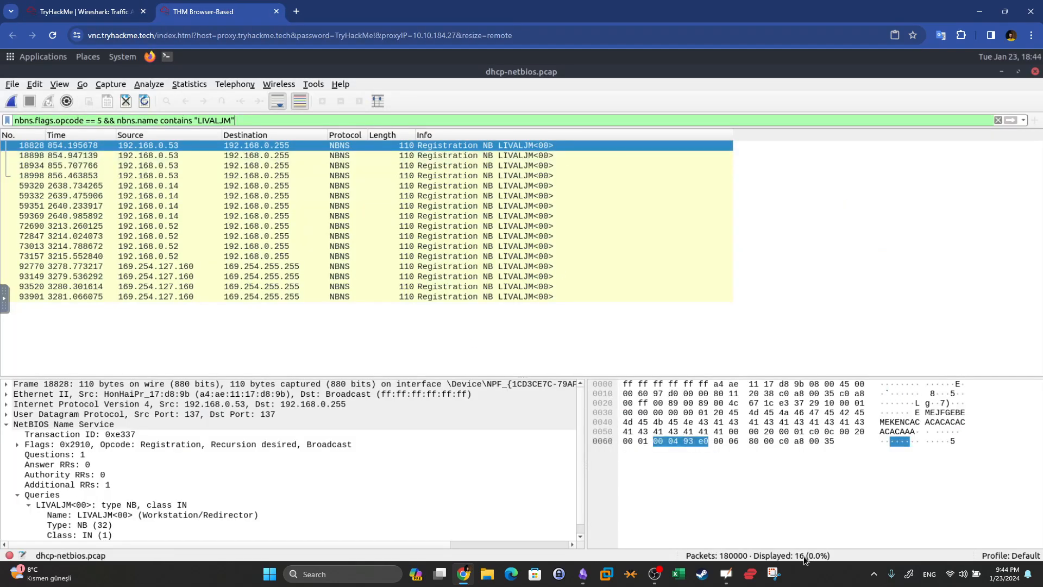
pyautogui.click(120, 6)
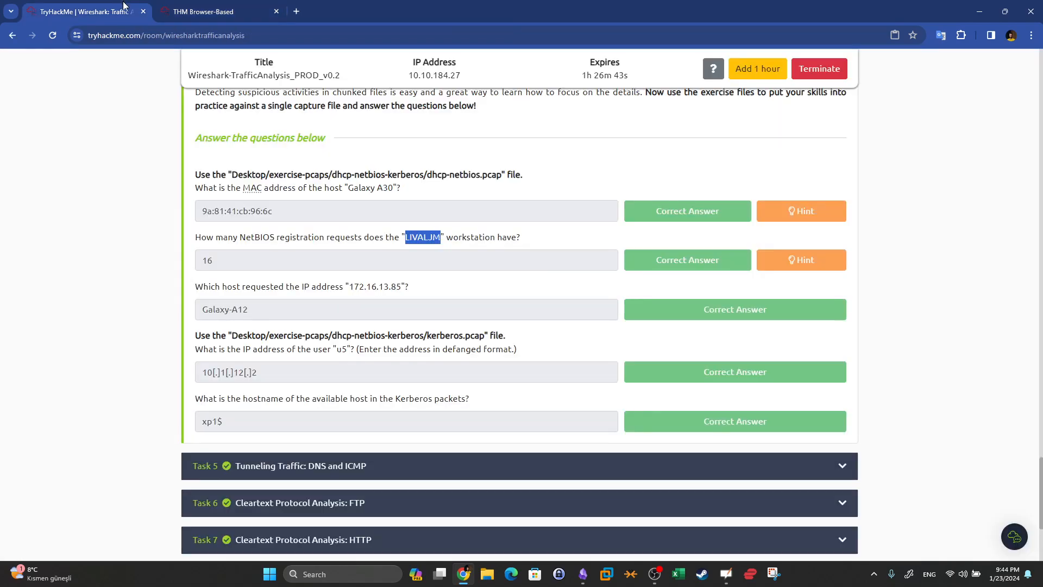
pyautogui.moveTo(348, 188); pyautogui.dragTo(393, 187)
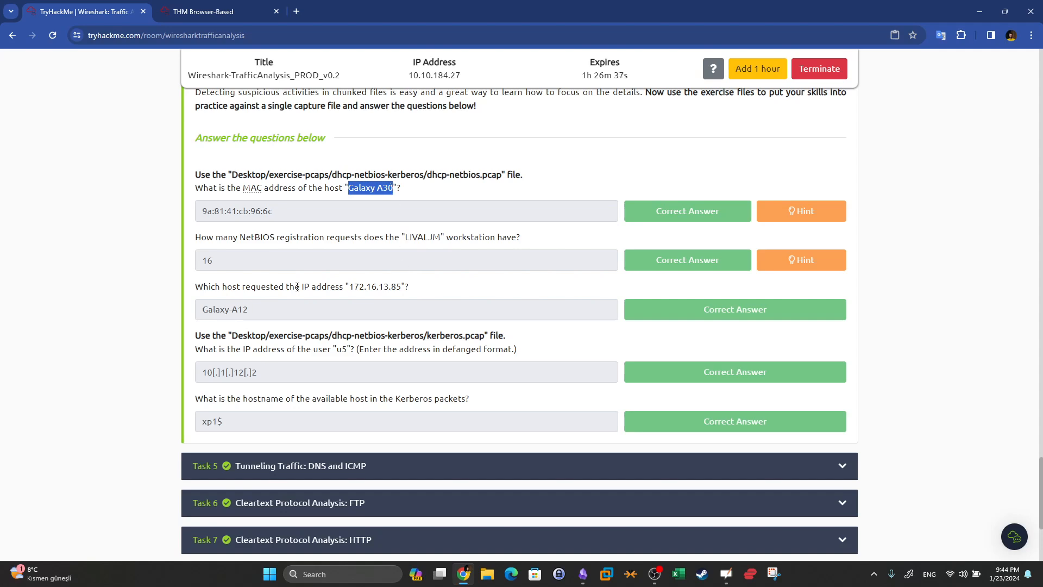
# Step: Examine the room's question about which host requested the IP address 172.16.13.85
pyautogui.moveTo(405, 286); pyautogui.dragTo(349, 287)
pyautogui.hotkey('alt', 'Tab')
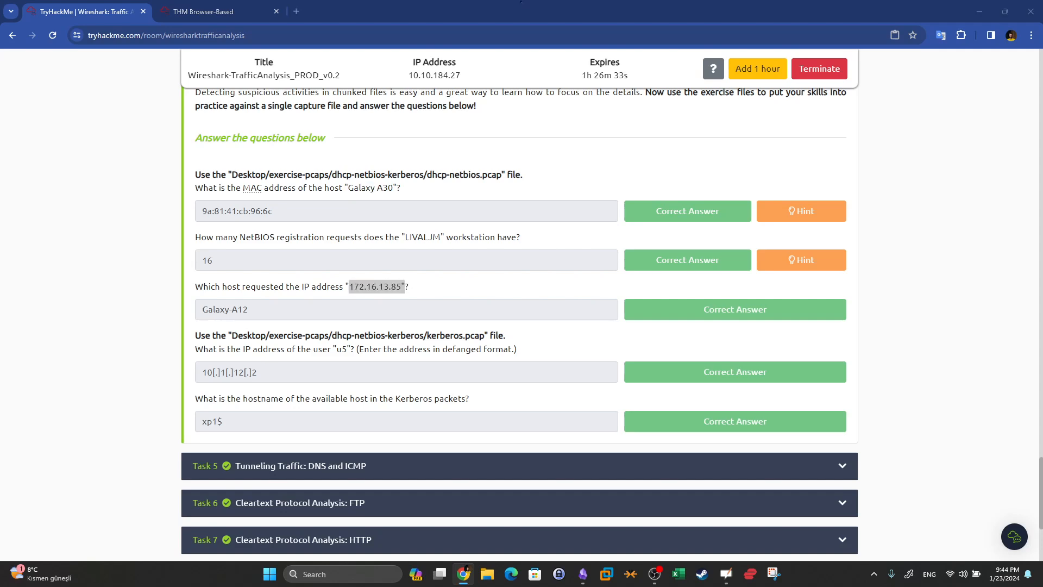
pyautogui.hotkey('alt', 'Tab')
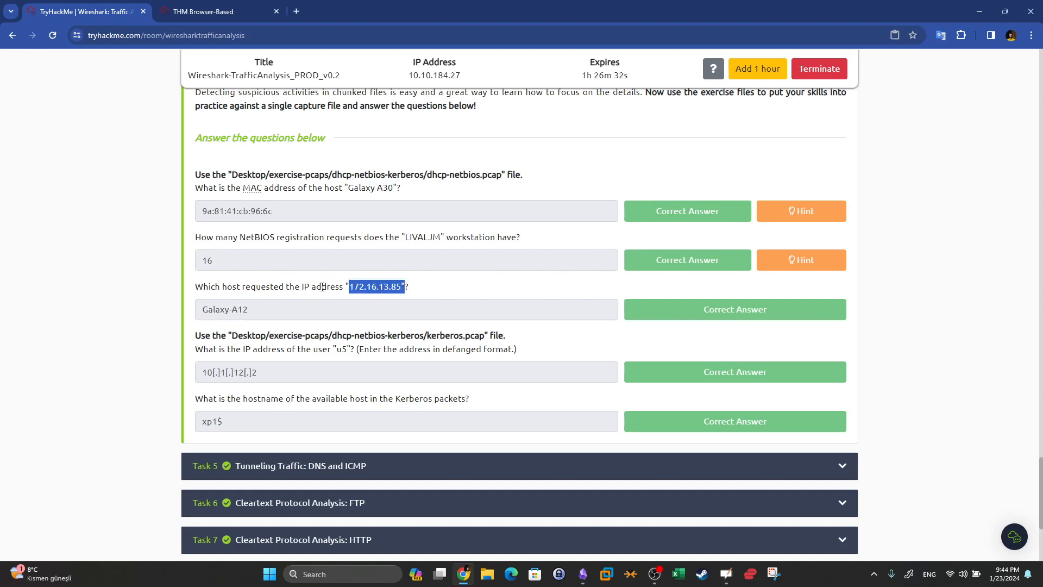
pyautogui.click(354, 293)
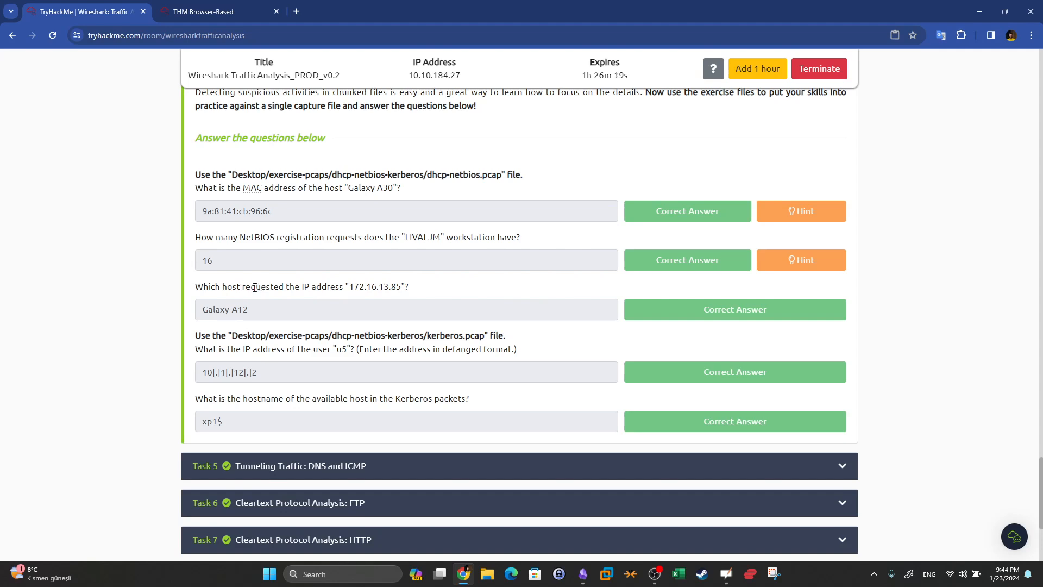
pyautogui.moveTo(358, 289); pyautogui.dragTo(393, 286)
pyautogui.hotkey('alt', 'Tab')
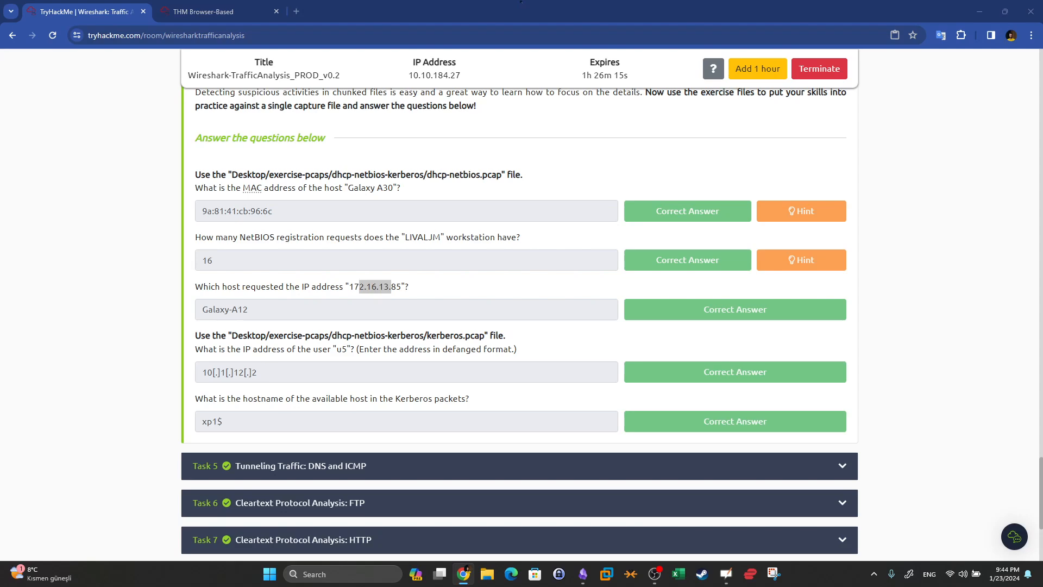
# Step: Return to the capture and replace the NetBIOS display filter with dhcp
pyautogui.click(199, 7)
pyautogui.tripleClick(239, 115)
pyautogui.click(313, 142)
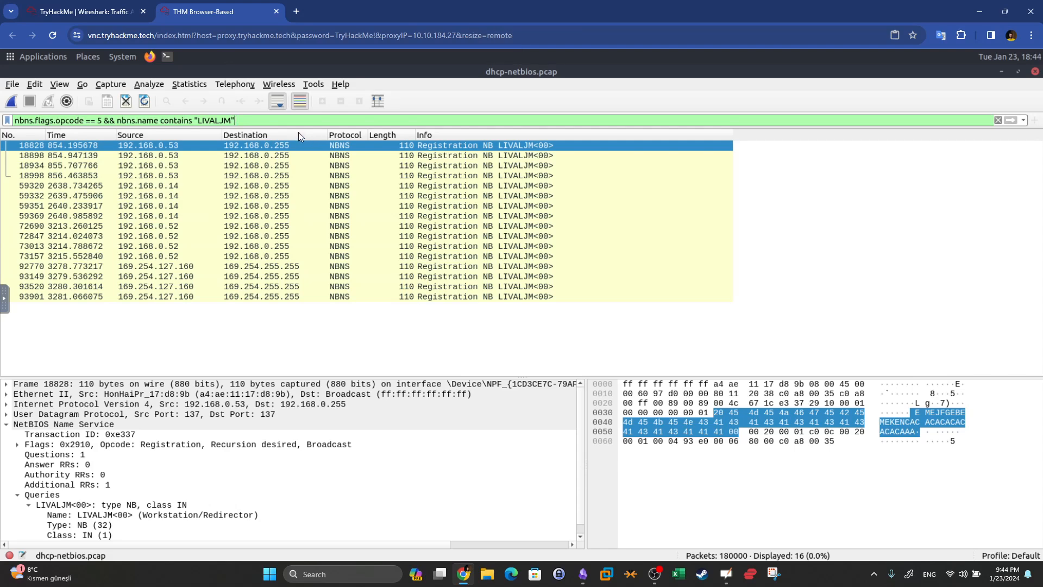
pyautogui.tripleClick(280, 122)
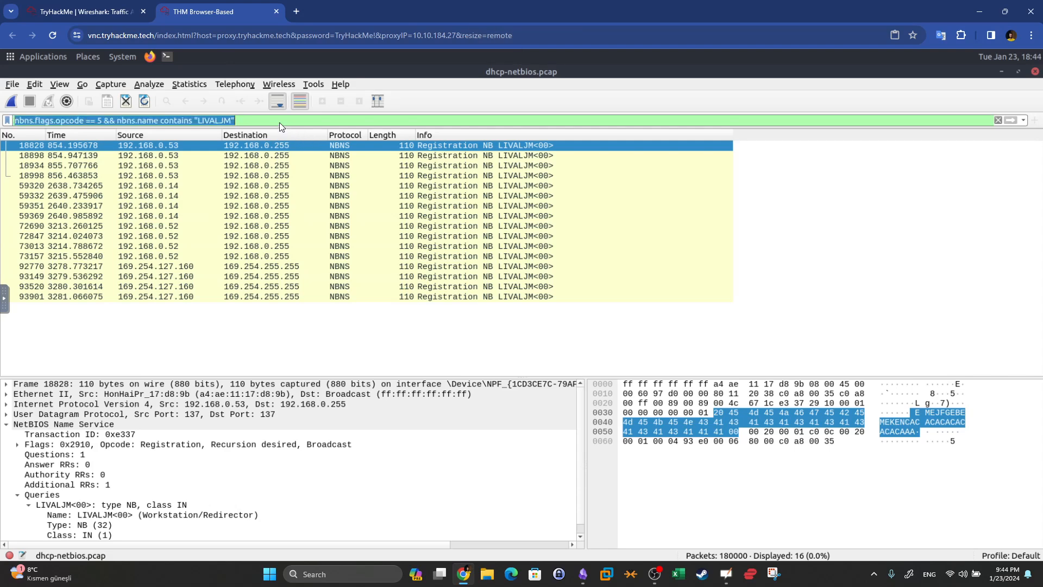
pyautogui.write('dhcp')
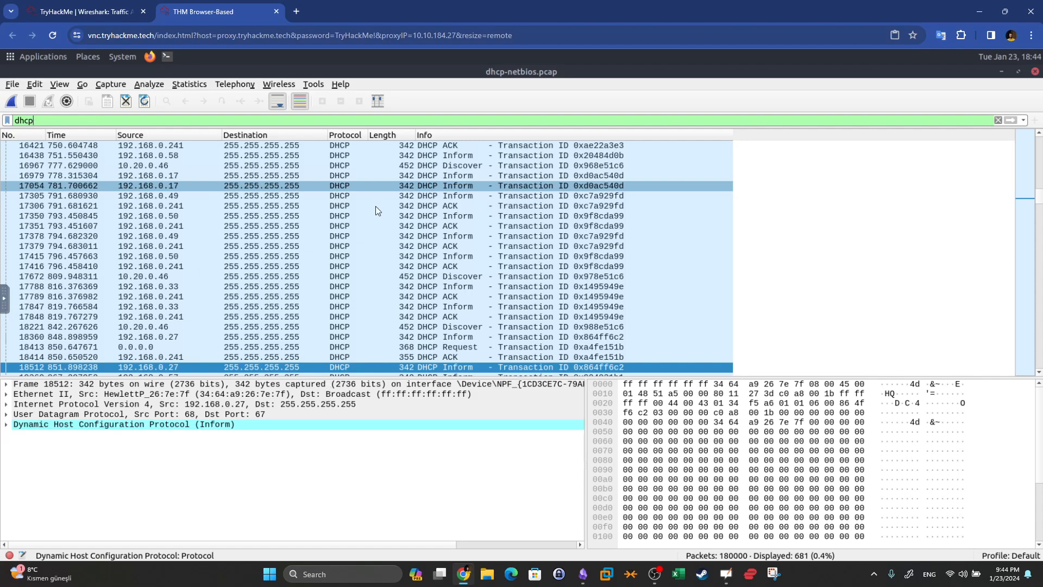
# Step: Select packet 17350 and expand its Dynamic Host Configuration Protocol section to examine the address fields and option list
pyautogui.click(358, 216)
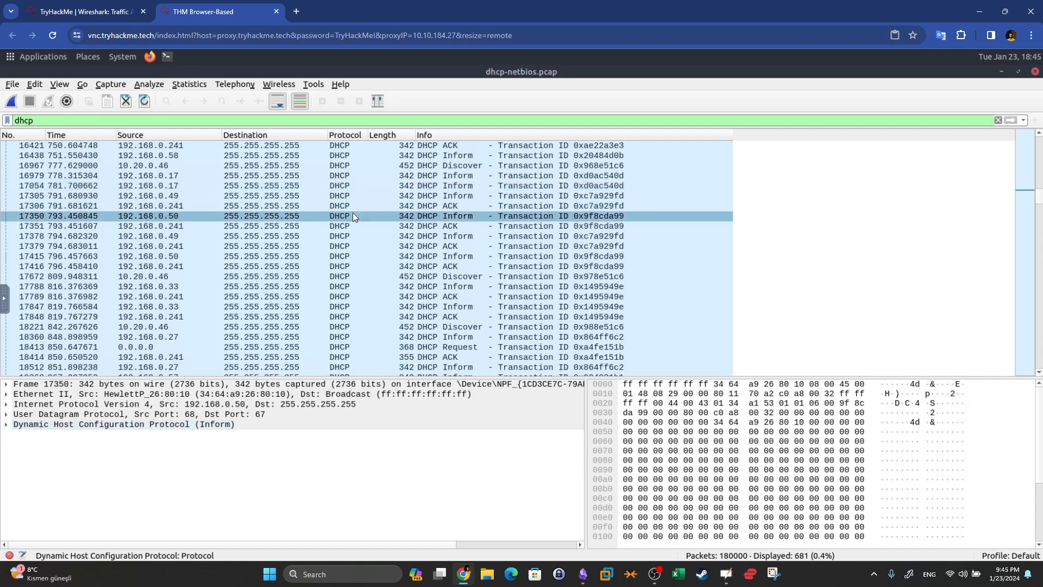
pyautogui.click(11, 429)
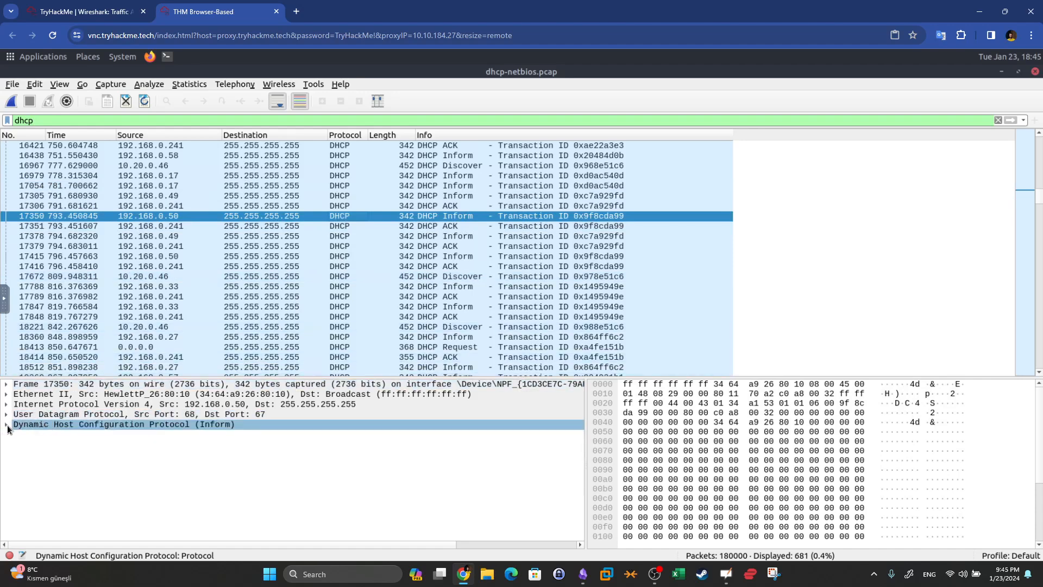
pyautogui.click(6, 425)
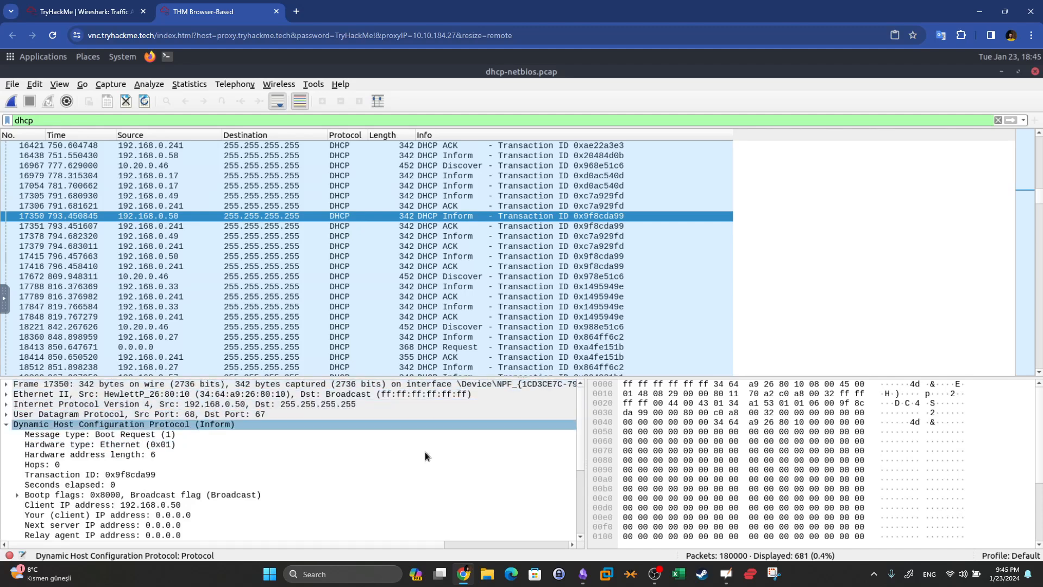
pyautogui.scroll(-1, 580, 461)
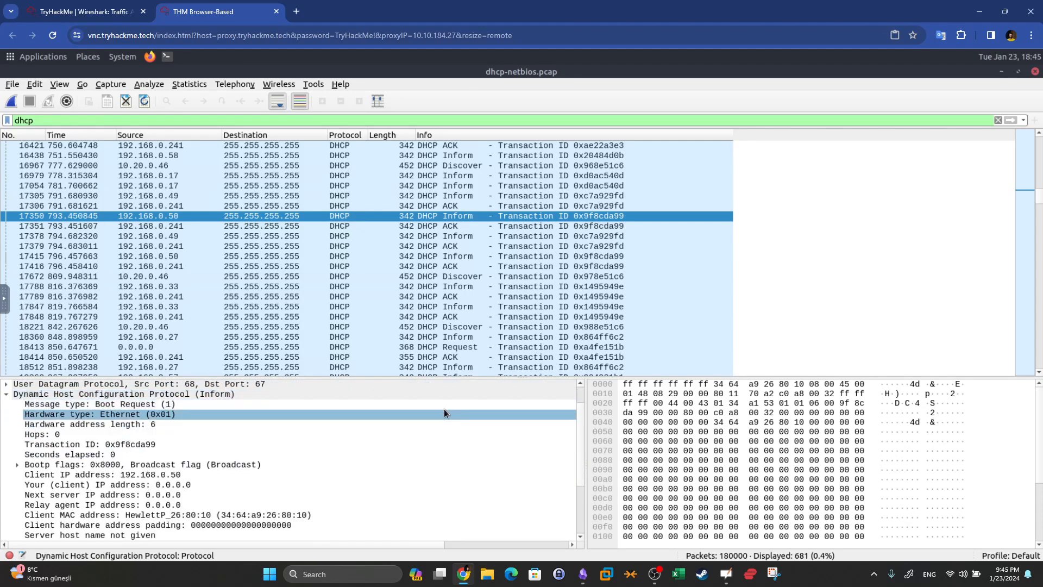
pyautogui.scroll(-2, 579, 472)
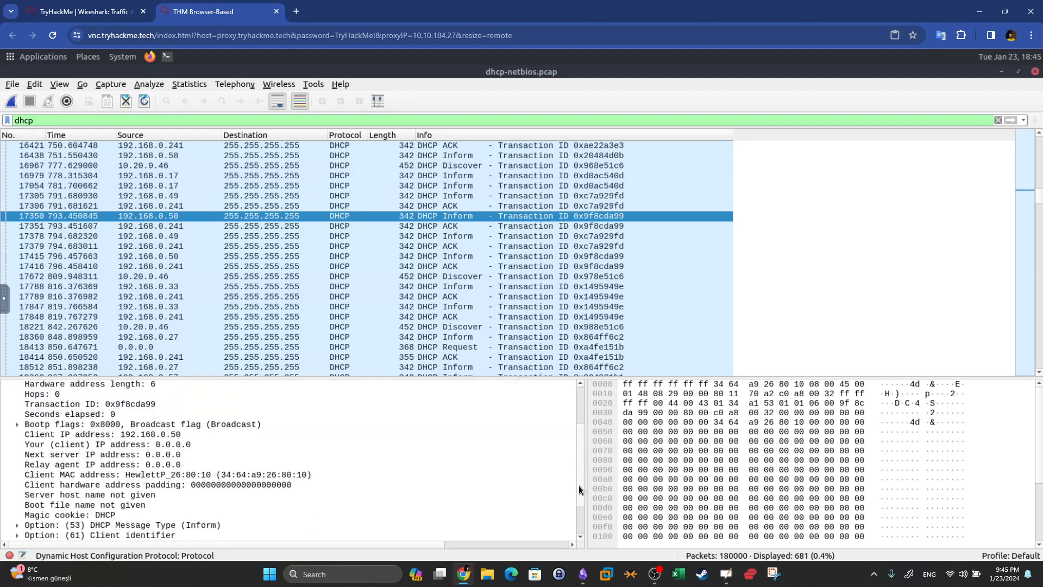
pyautogui.scroll(-2, 573, 496)
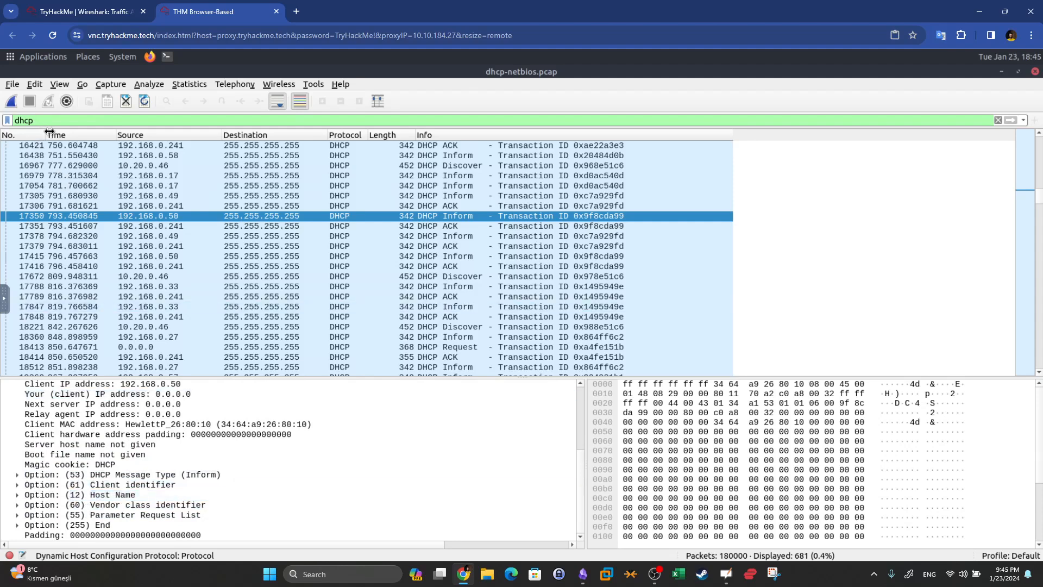
# Step: Examine packet 17350's DHCP Message Type, Client identifier and Vendor class identifier options, collapsing each one after viewing
pyautogui.click(18, 476)
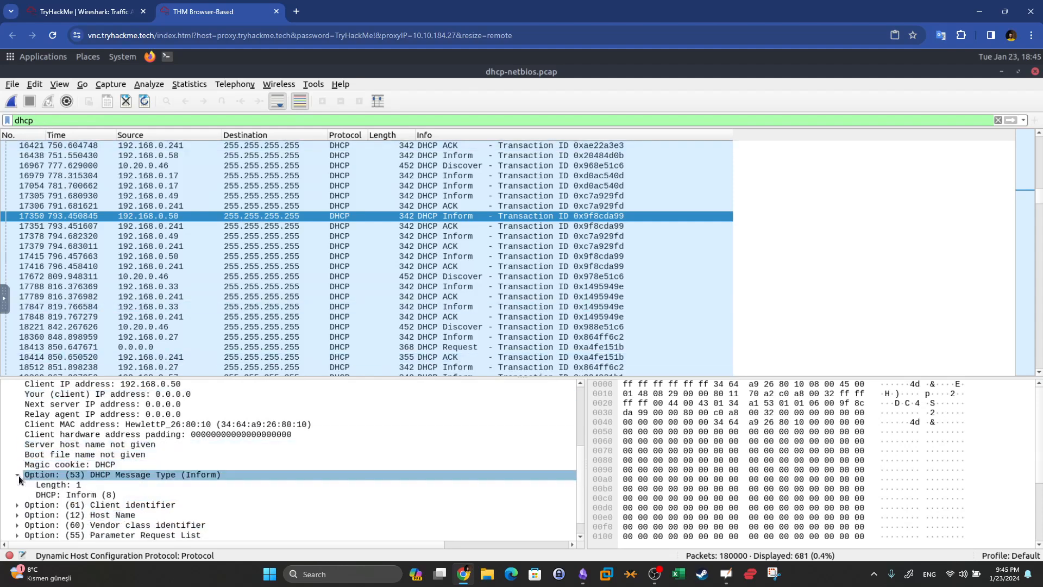
pyautogui.click(18, 476)
pyautogui.click(18, 485)
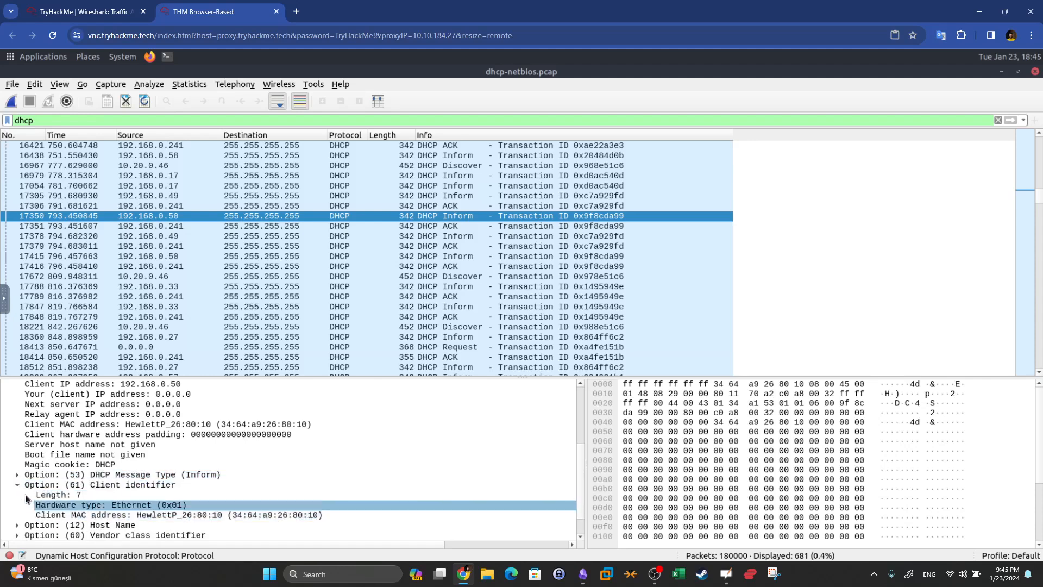
pyautogui.click(18, 484)
pyautogui.click(18, 505)
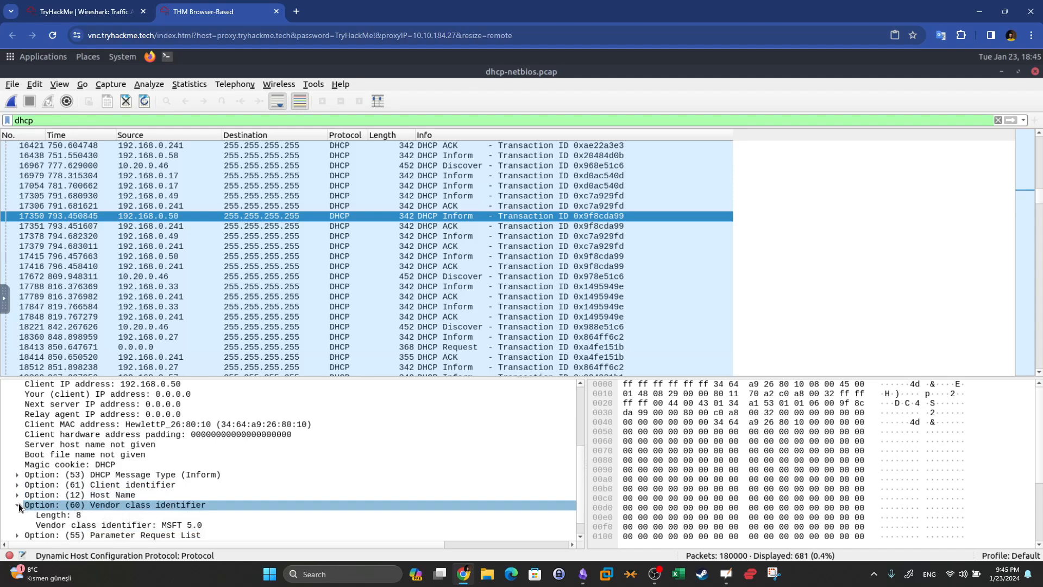
pyautogui.click(18, 504)
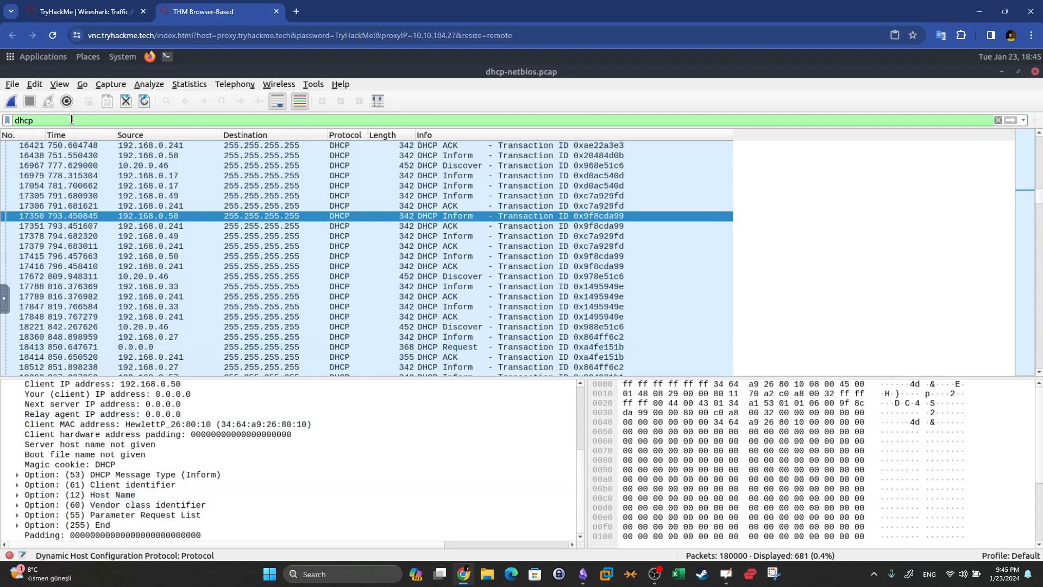
# Step: Review the Bootp flags line in packet 17350's DHCP details and expand Option (255) End
pyautogui.scroll(3, 112, 447)
pyautogui.click(119, 465)
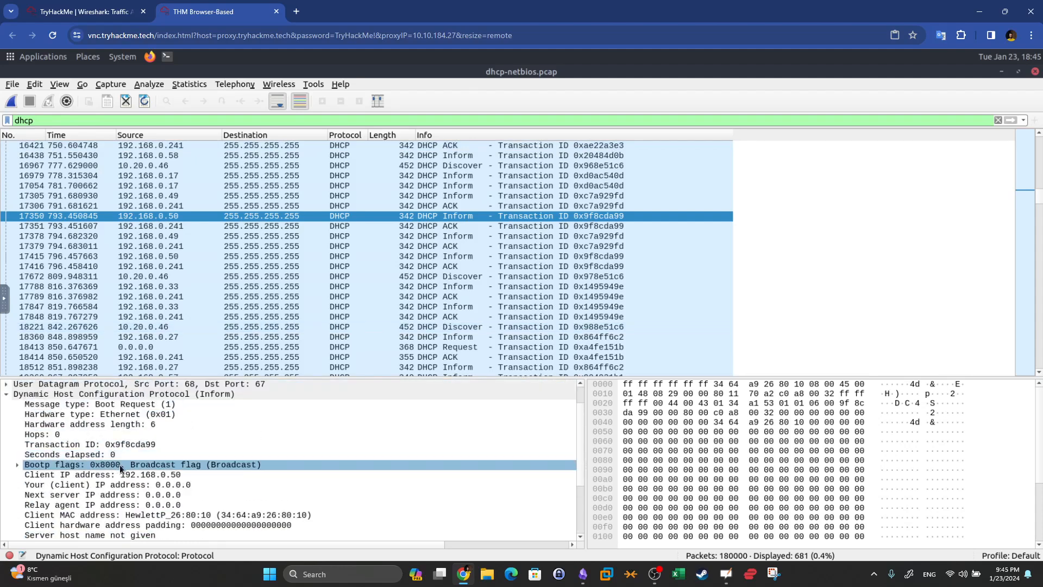
pyautogui.moveTo(580, 470); pyautogui.dragTo(579, 521)
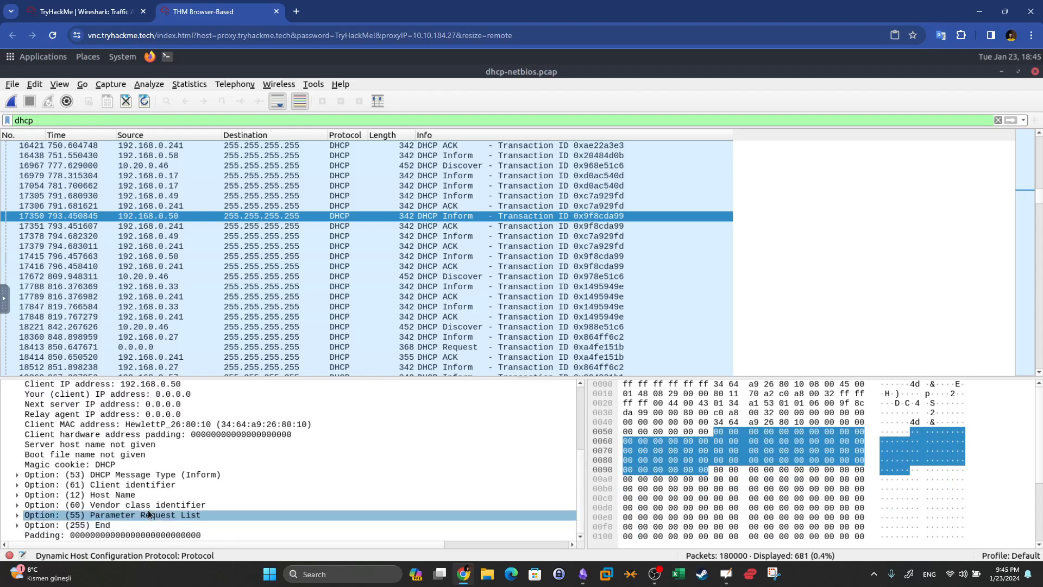
pyautogui.click(18, 526)
pyautogui.scroll(-1, 579, 472)
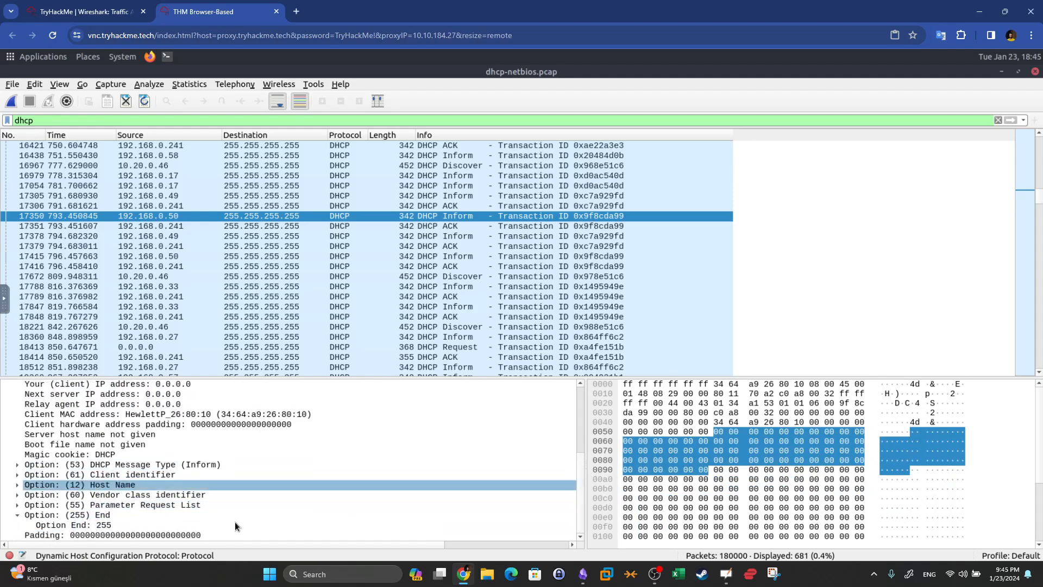
# Step: Expand Option (55) Parameter Request List, examine its requested items and collapse it
pyautogui.click(18, 505)
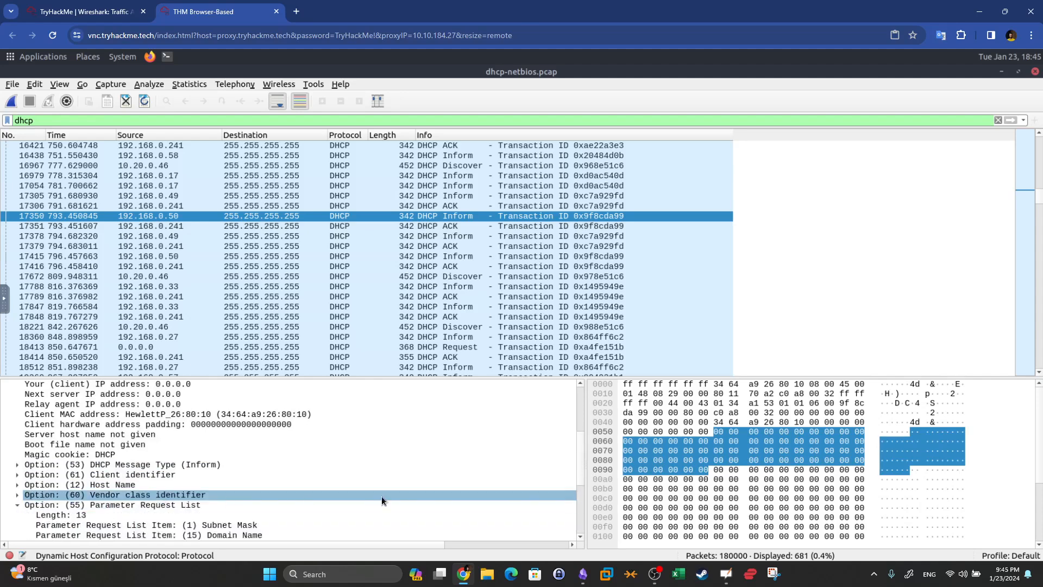
pyautogui.scroll(-3, 581, 497)
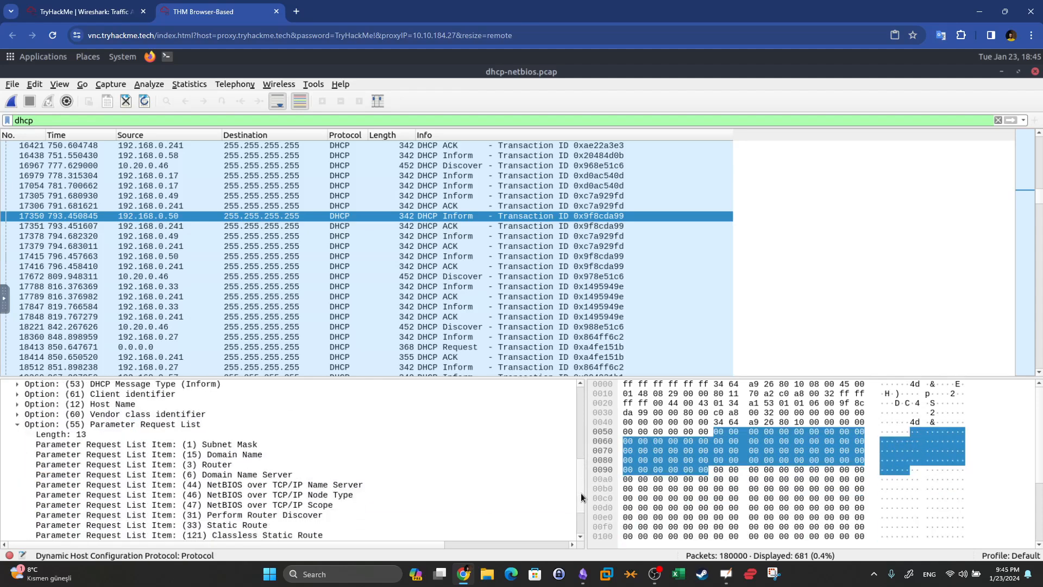
pyautogui.scroll(-1, 582, 497)
pyautogui.scroll(1, 582, 494)
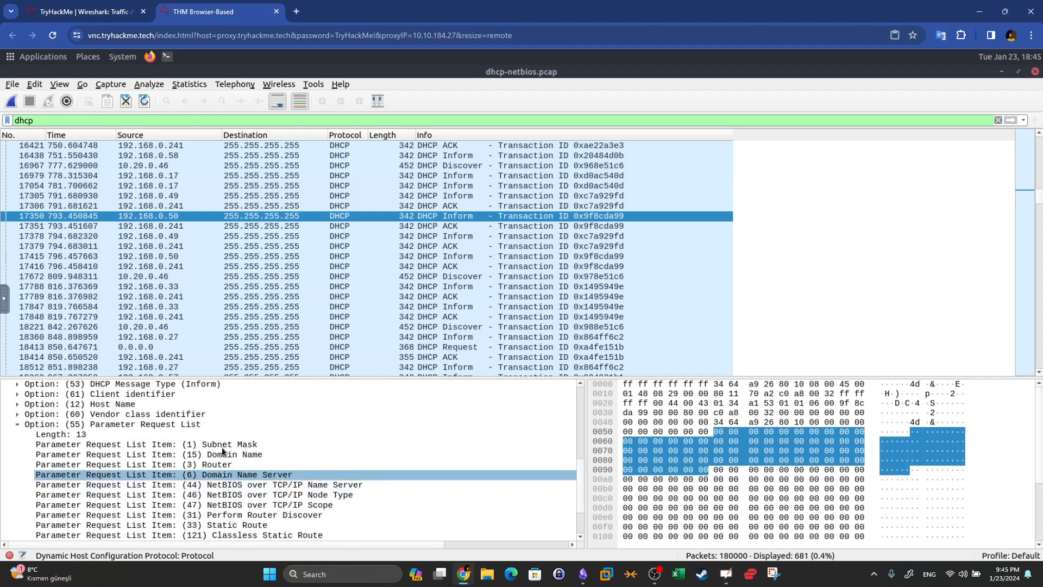
pyautogui.click(18, 424)
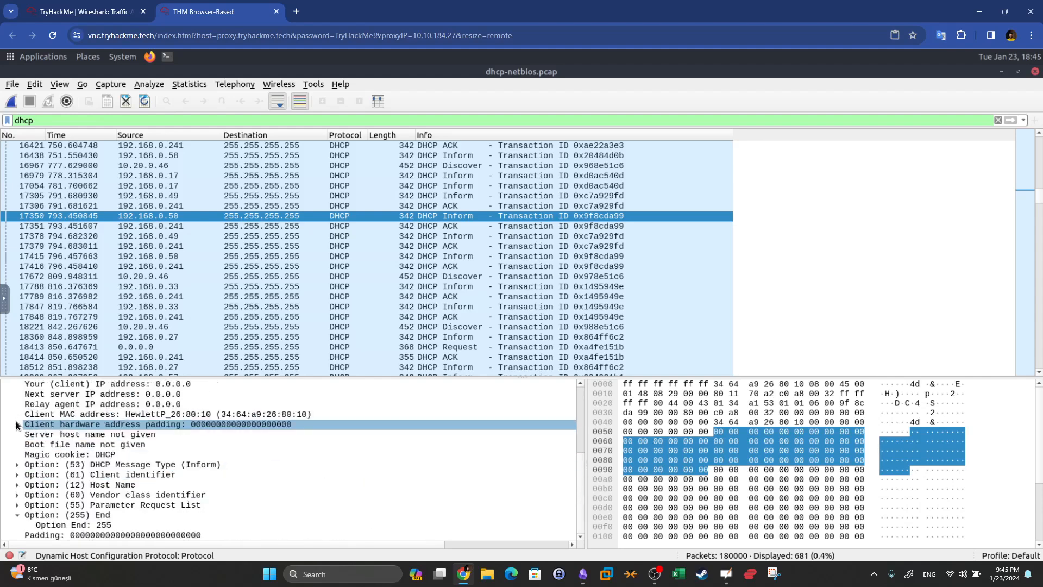
# Step: Recheck the contents of the Host Name, Client identifier and DHCP Message Type options, and look over the client address fields above them
pyautogui.click(16, 486)
pyautogui.click(16, 485)
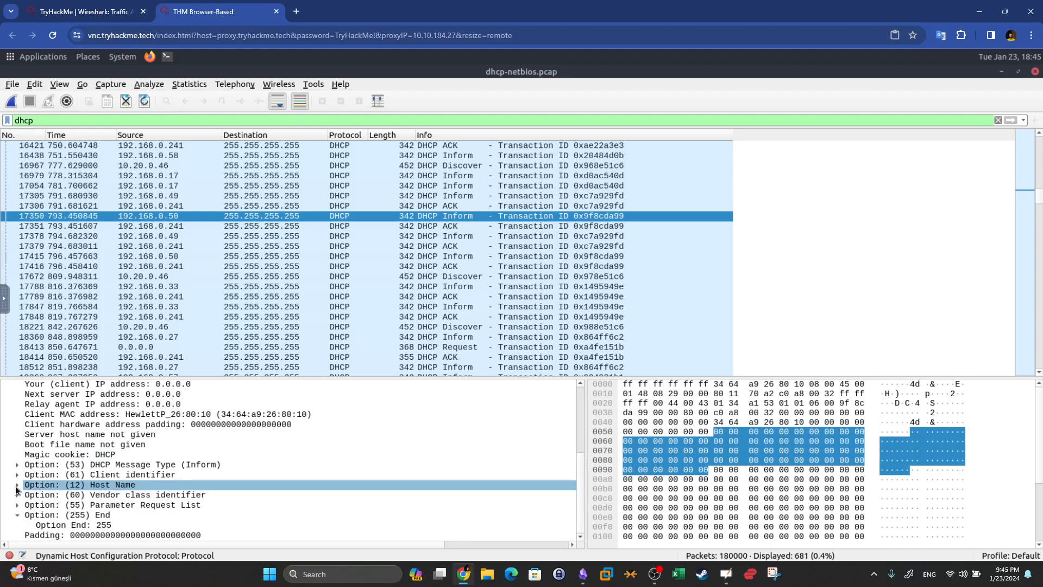
pyautogui.click(16, 477)
pyautogui.click(58, 505)
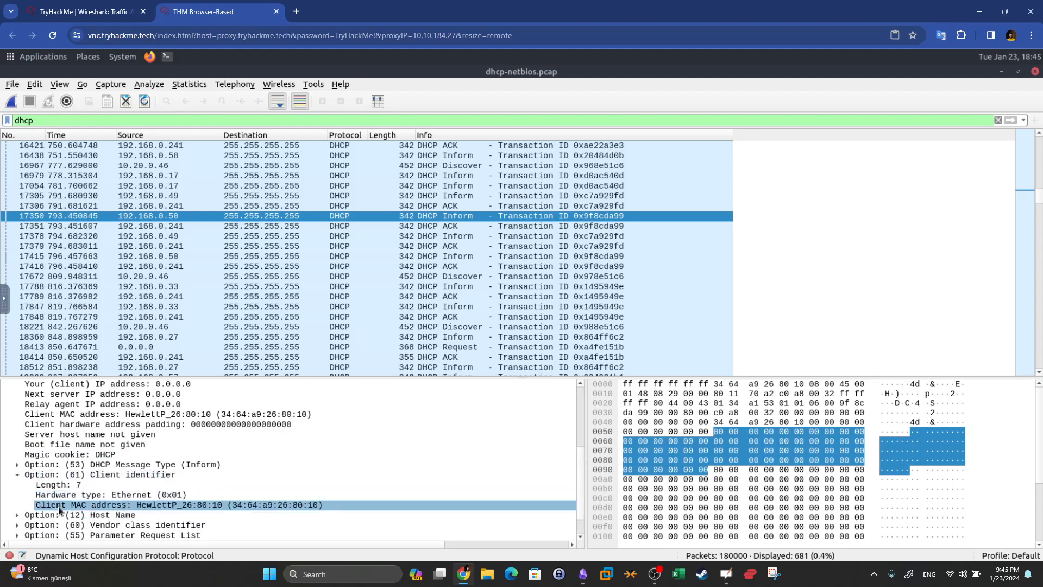
pyautogui.click(31, 476)
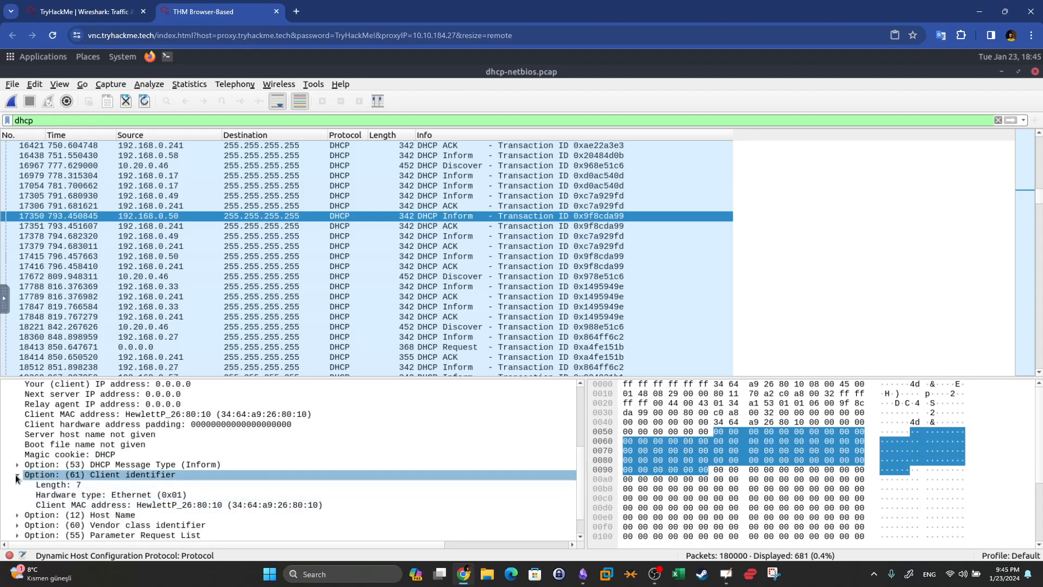
pyautogui.click(17, 476)
pyautogui.click(16, 466)
pyautogui.click(17, 466)
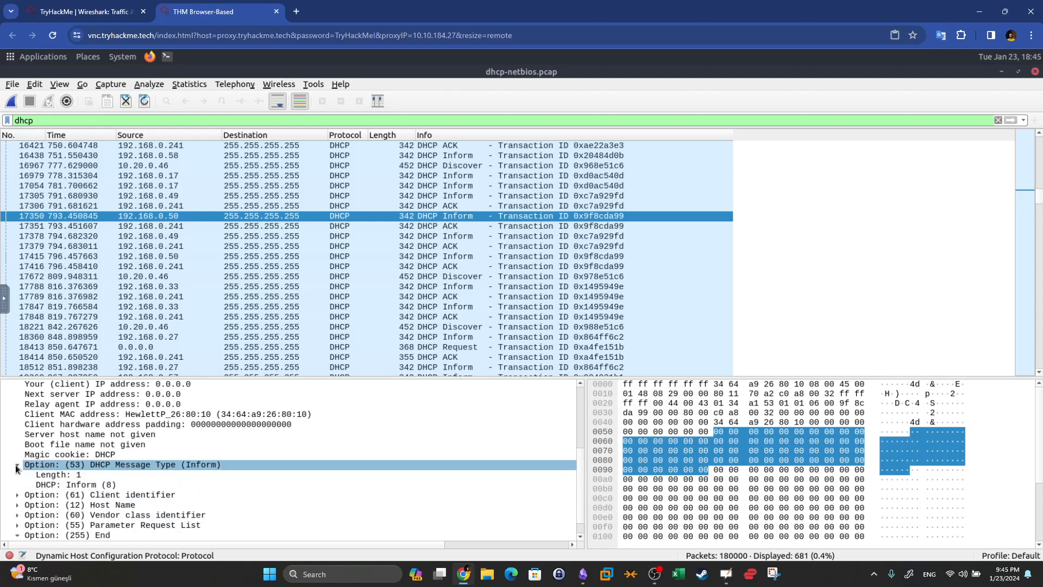
pyautogui.click(17, 466)
pyautogui.press('Up')
pyautogui.press('Up')
pyautogui.press('Up')
pyautogui.press('Up')
pyautogui.press('Up')
pyautogui.press('Up')
pyautogui.press('Up')
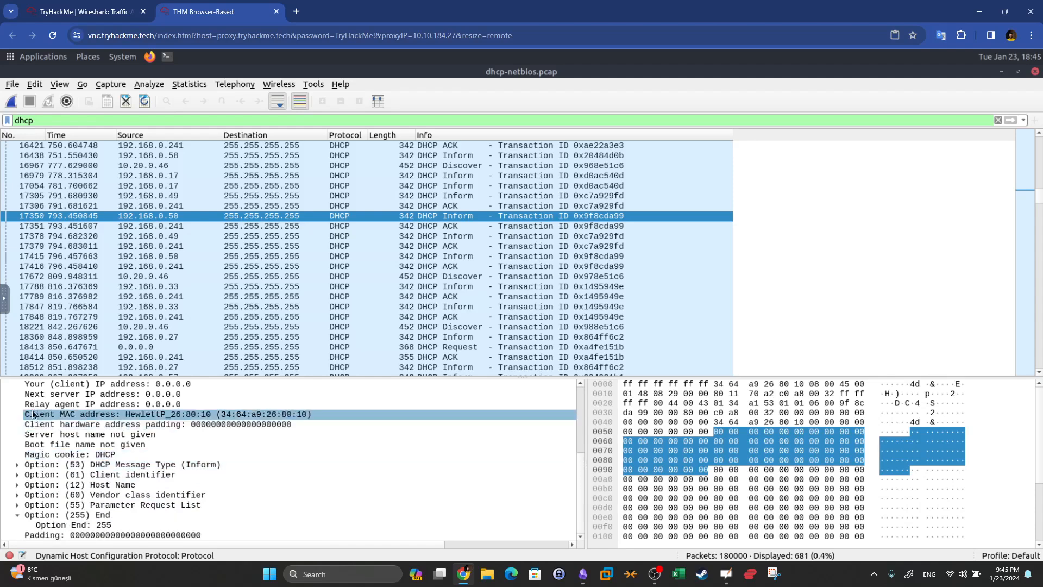
# Step: Reopen Option (55) Parameter Request List and examine its items through (252) Private/Proxy autodiscovery
pyautogui.click(18, 504)
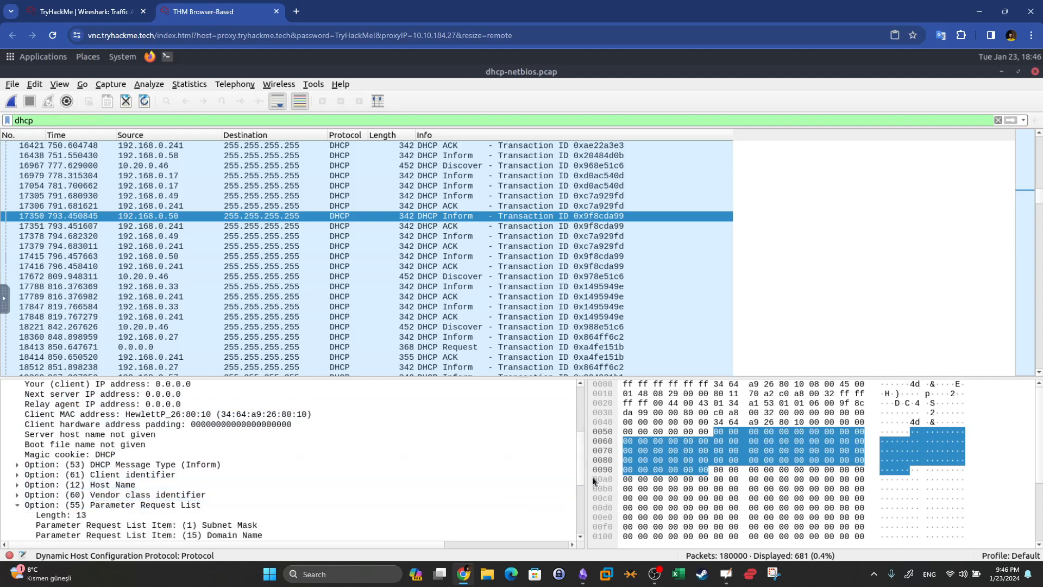
pyautogui.moveTo(581, 476); pyautogui.dragTo(585, 517)
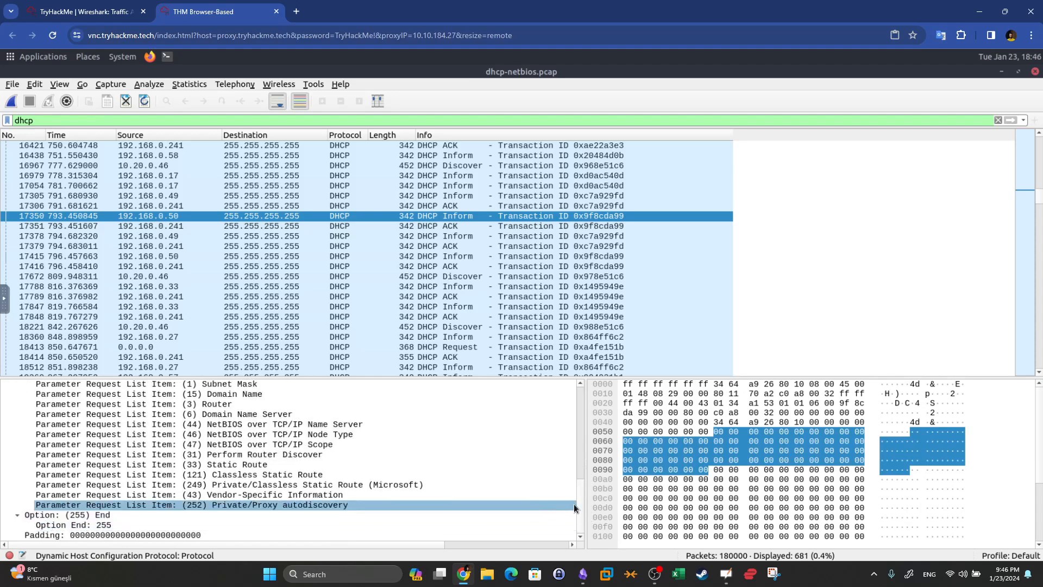
pyautogui.moveTo(579, 510); pyautogui.dragTo(574, 492)
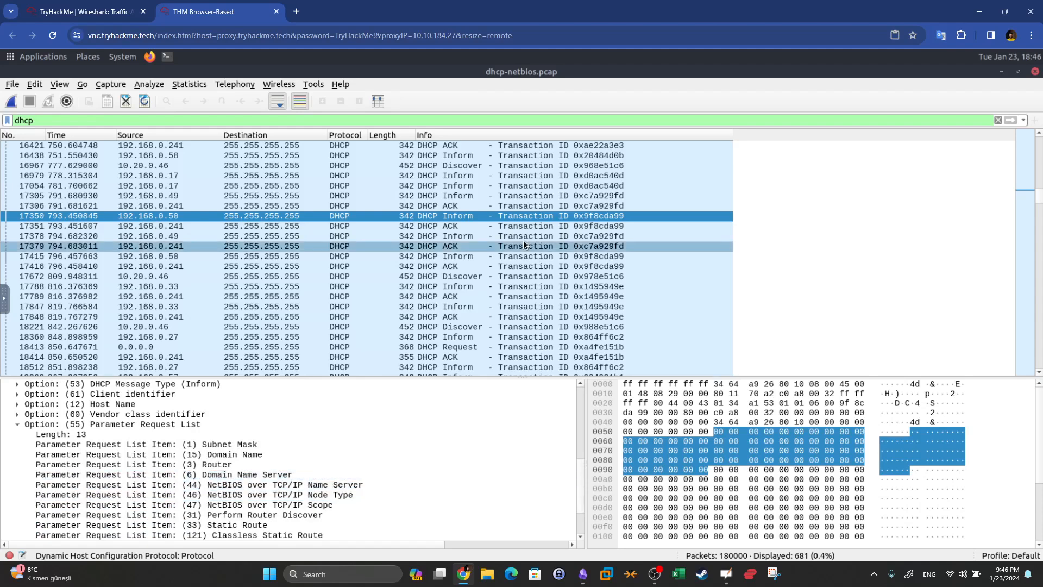
# Step: Switch to the Packet Capture and Analysis note and copy the DHCP request filter dhcp.option.dhcp == 3
pyautogui.scroll(8, 478, 223)
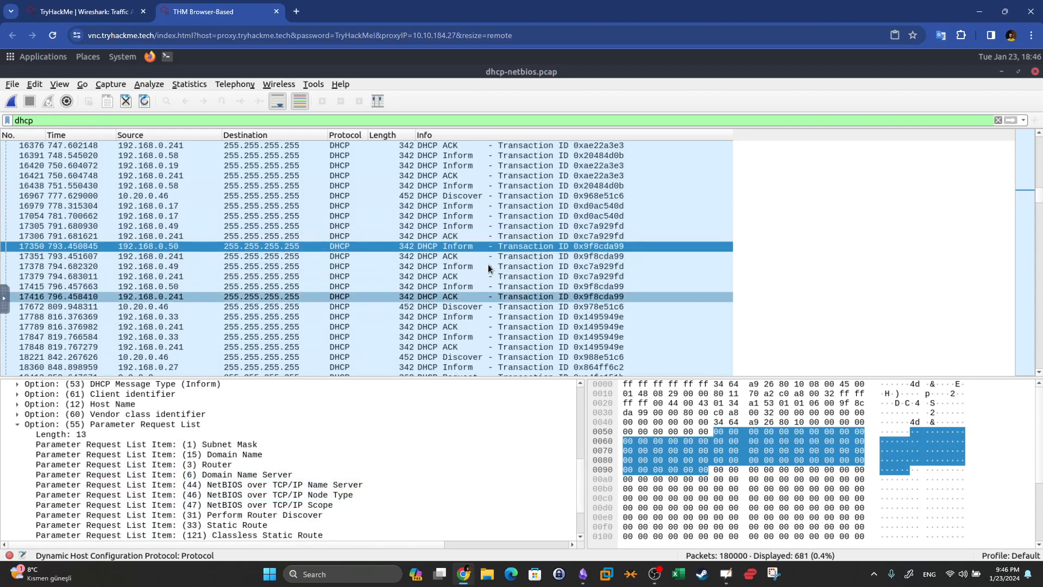
pyautogui.scroll(15, 487, 264)
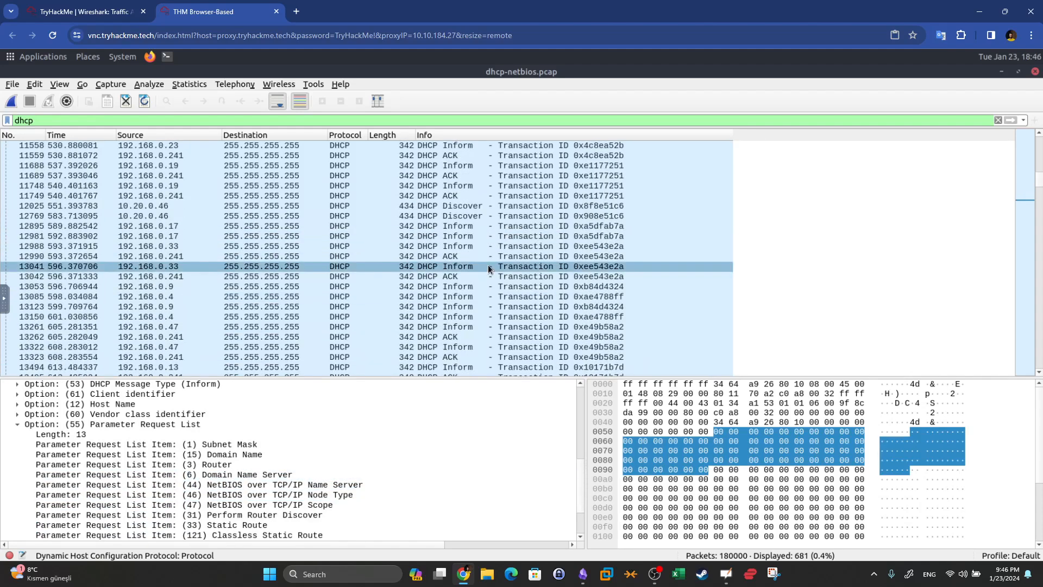
pyautogui.hotkey('alt', 'Tab')
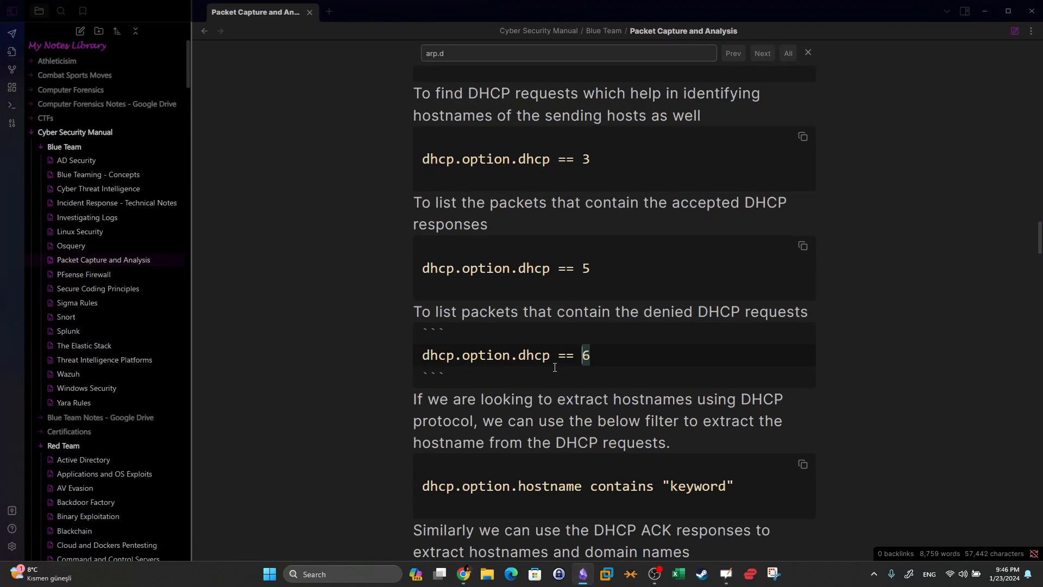
pyautogui.scroll(2, 555, 368)
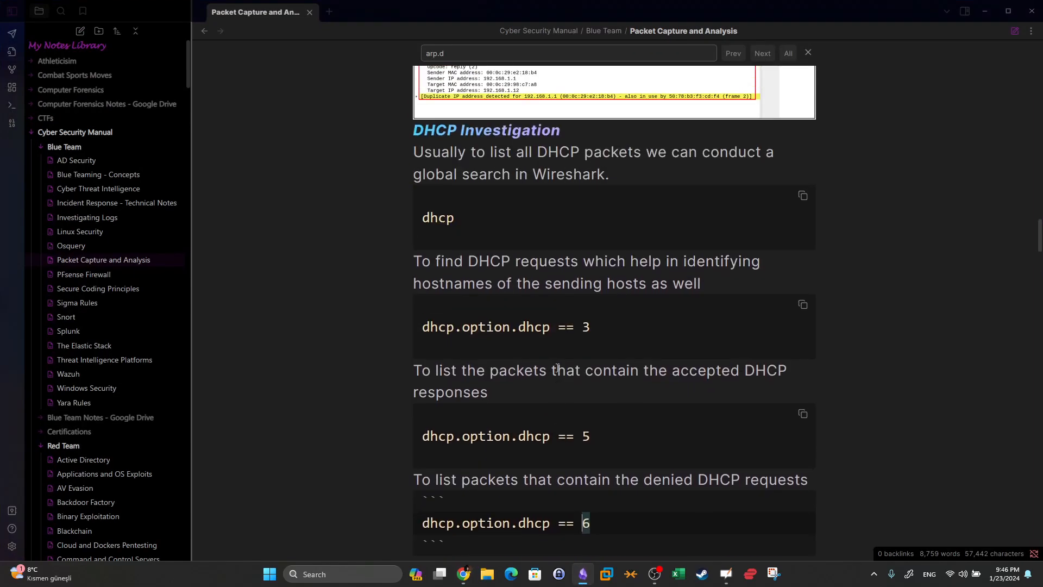
pyautogui.moveTo(591, 329); pyautogui.dragTo(422, 326)
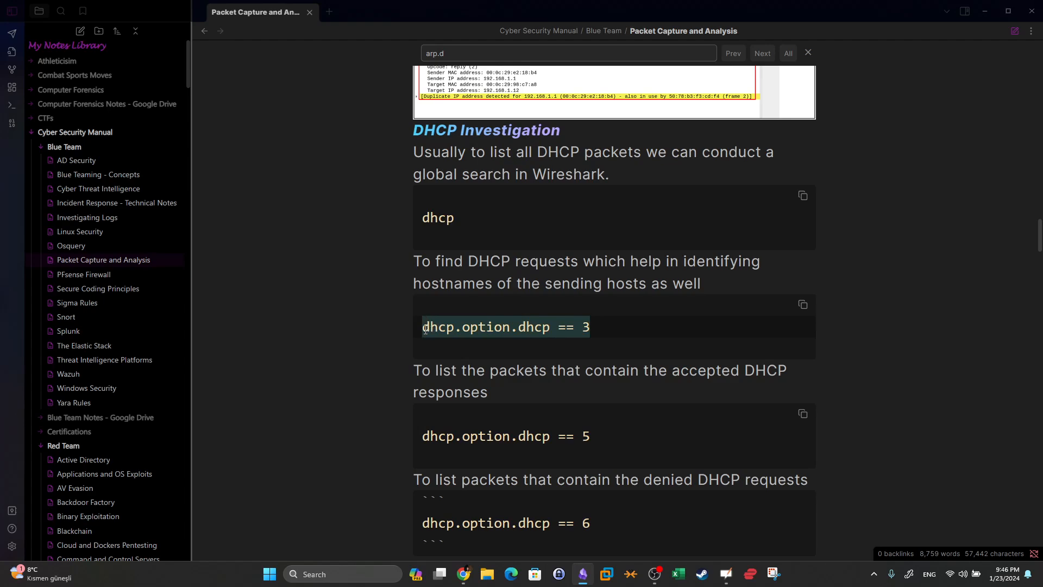
pyautogui.rightClick(454, 329)
pyautogui.click(489, 437)
# Step: Back in Wireshark, replace the display filter with dhcp.option.dhcp == 3 and apply it
pyautogui.click(582, 574)
pyautogui.hotkey('ctrl', 'a')
pyautogui.hotkey('ctrl', 'v')
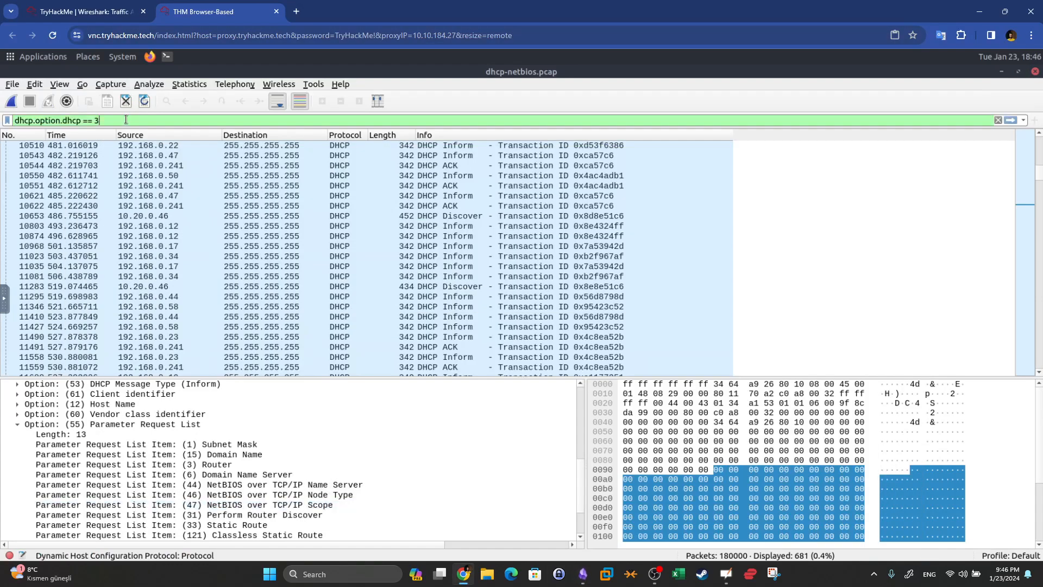
pyautogui.press('Return')
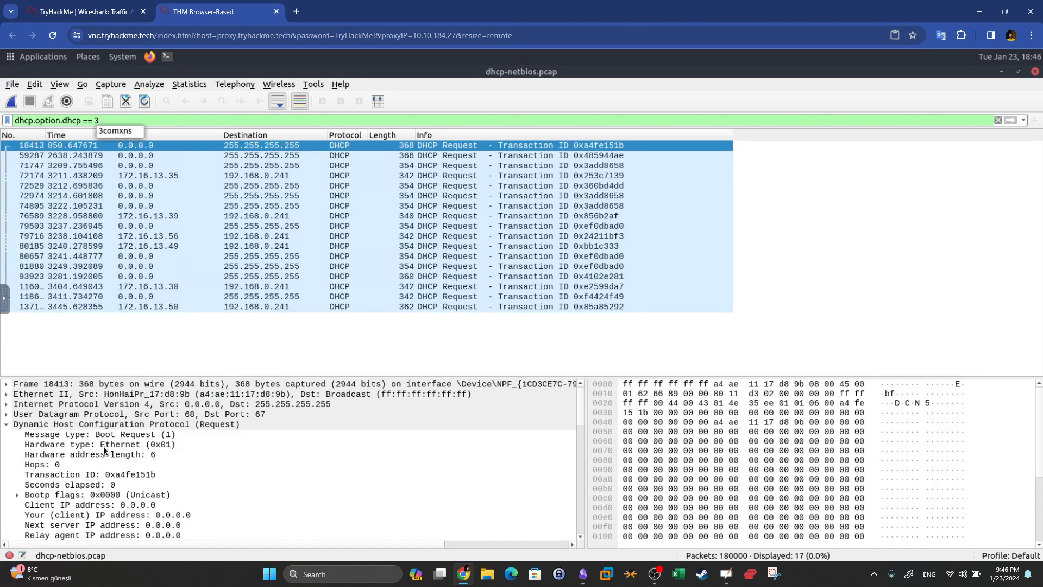
# Step: Examine the Client identifier, Requested IP Address and Host Name options in packet 71747's DHCP details
pyautogui.click(110, 477)
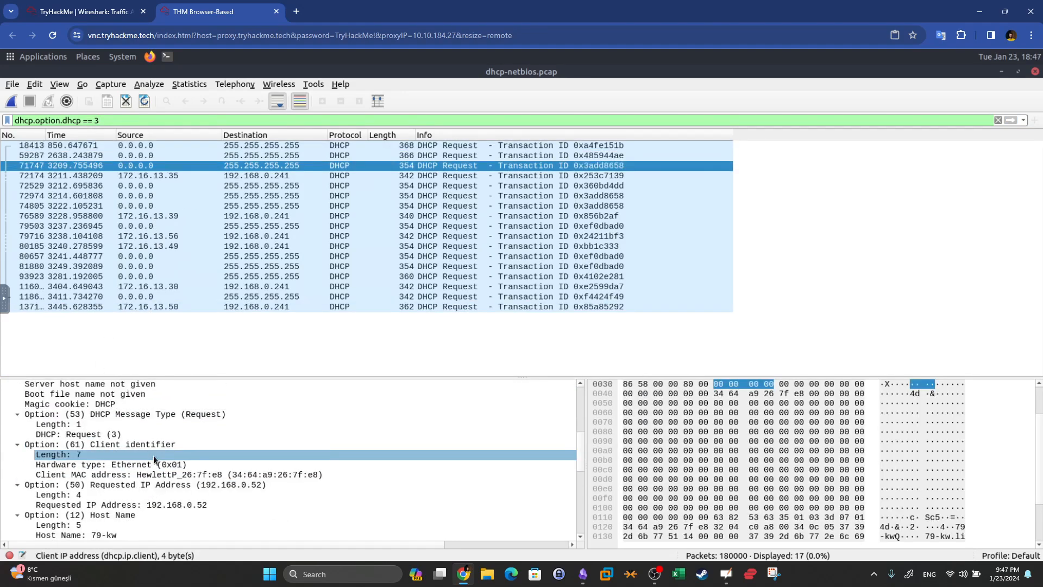
pyautogui.scroll(-1, 153, 455)
pyautogui.click(76, 454)
pyautogui.click(84, 476)
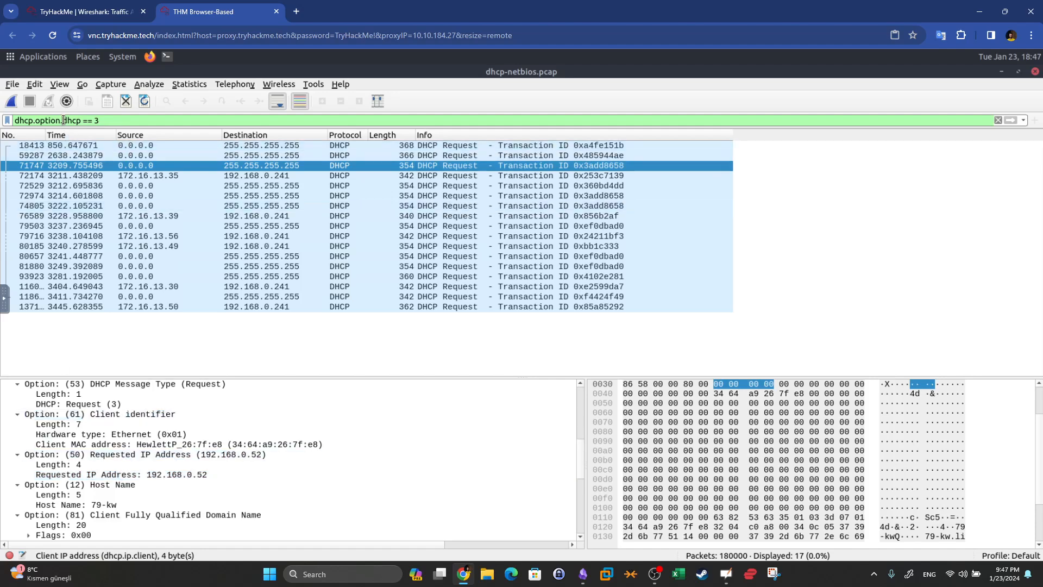
# Step: Rewrite the display filter as dhcp.option_requested_ip_address ==, leaving the address to compare blank
pyautogui.moveTo(63, 119); pyautogui.dragTo(152, 121)
pyautogui.press('BackSpace')
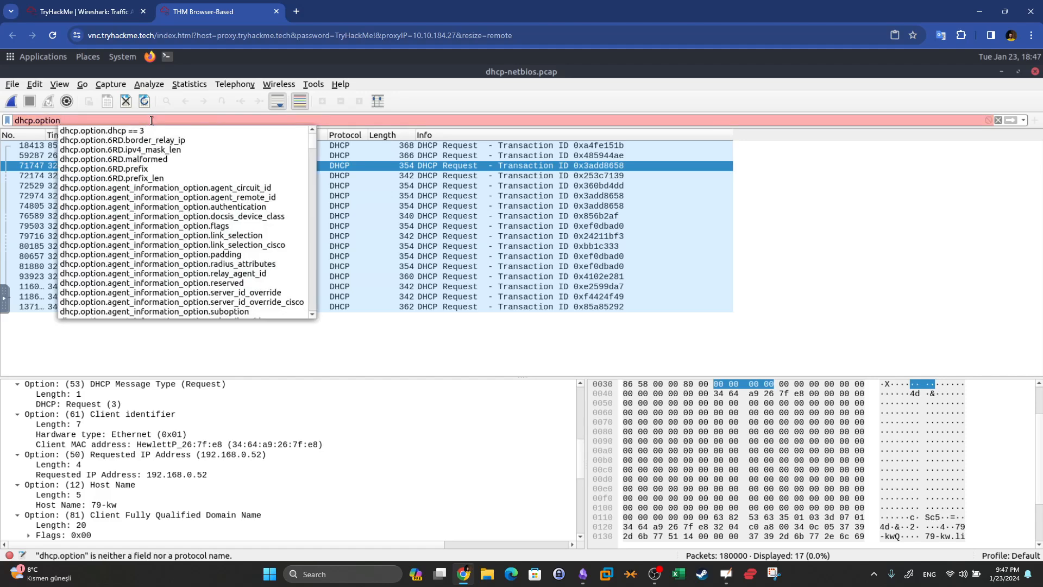
pyautogui.press('BackSpace')
pyautogui.write('_requested_ip')
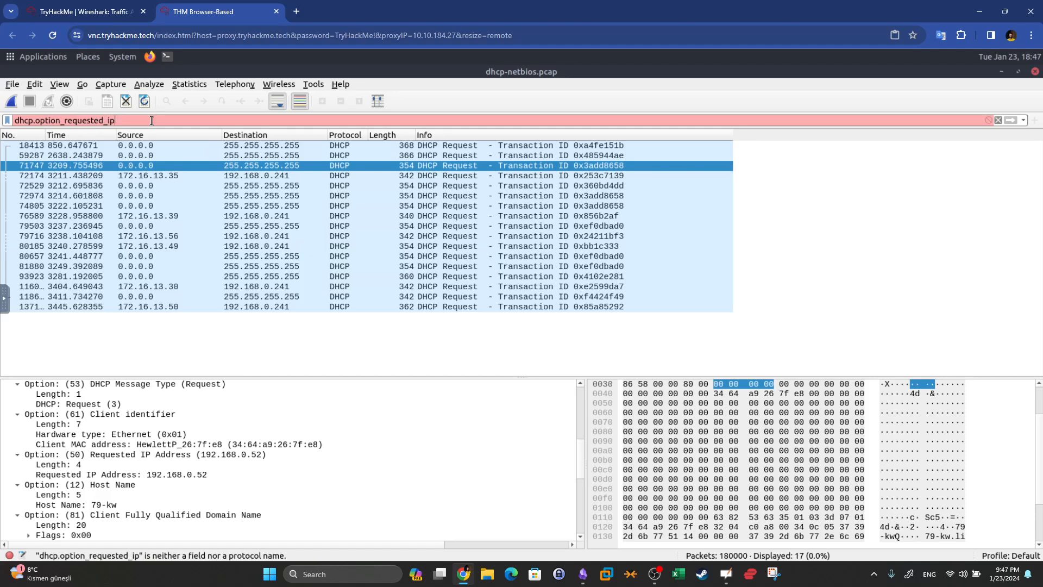
pyautogui.write('_address ==')
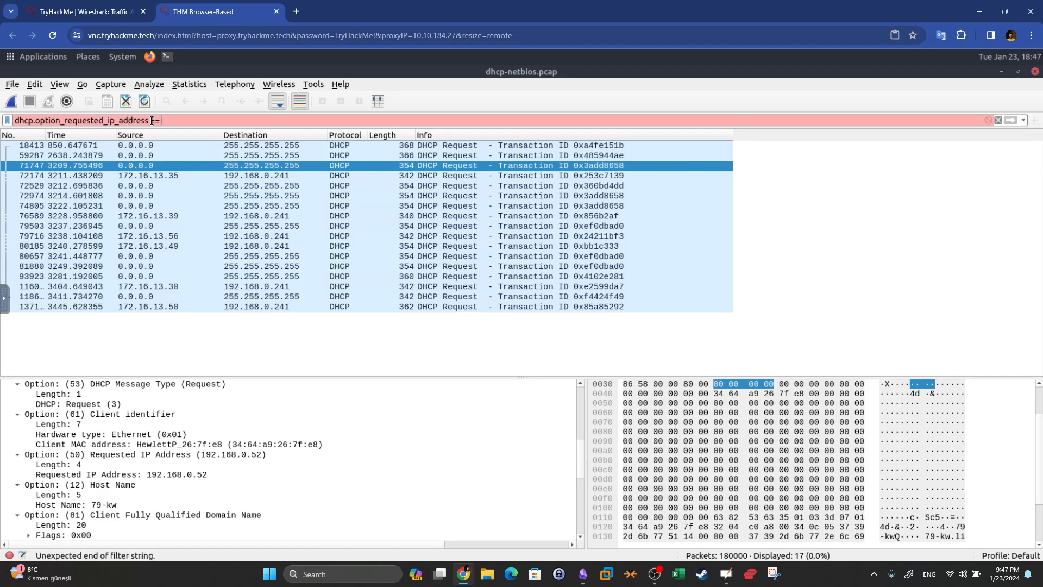
# Step: Copy 172.16.13.85 from the TryHackMe question and paste it as the address at the end of the display filter
pyautogui.click(87, 11)
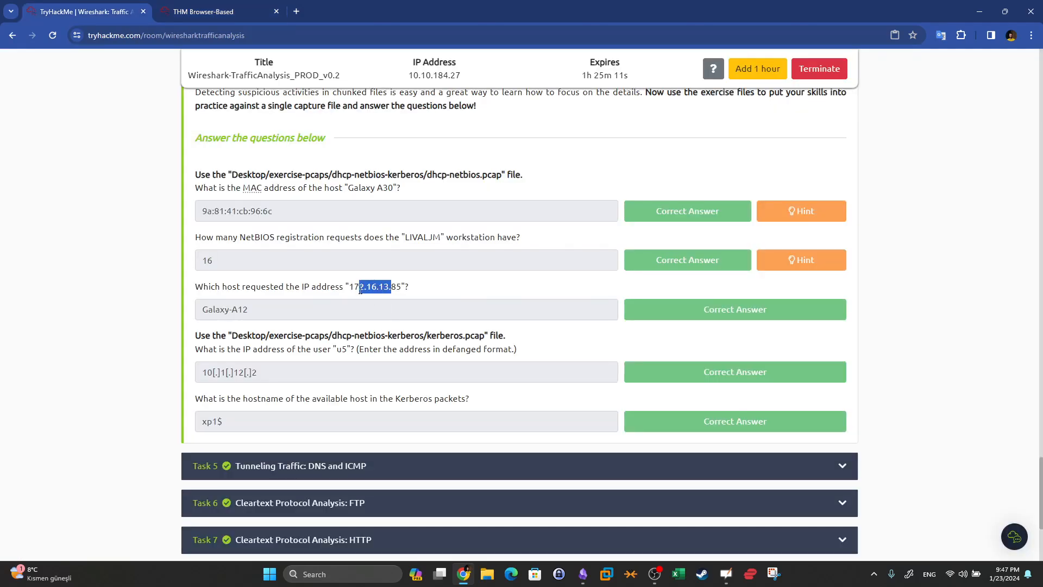
pyautogui.moveTo(351, 286); pyautogui.dragTo(400, 285)
pyautogui.rightClick(400, 285)
pyautogui.click(409, 294)
pyautogui.click(207, 11)
pyautogui.hotkey('ctrl', 'v')
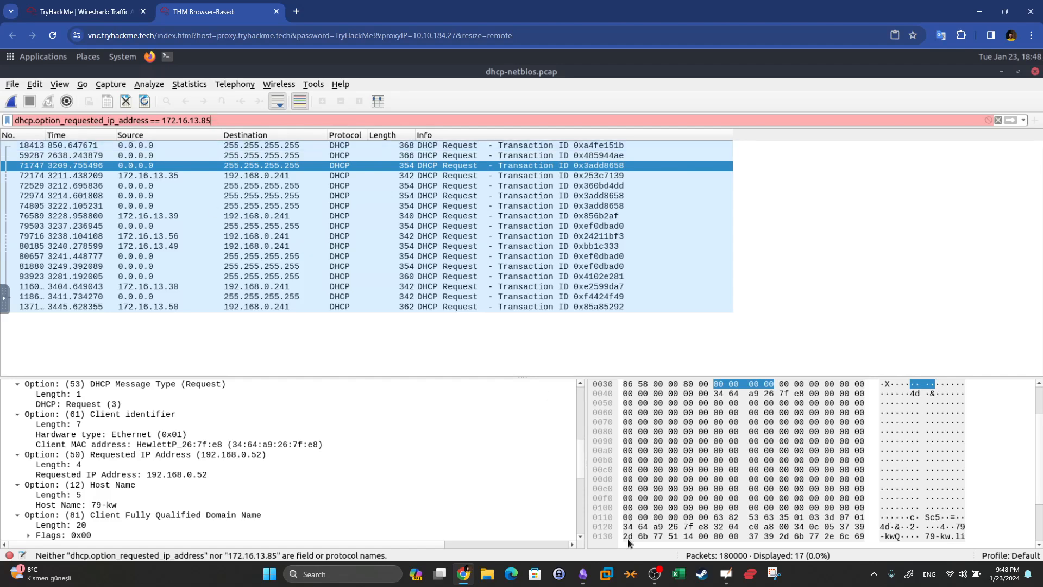
# Step: Look up the filter syntax for a requested IP address in the DHCP Investigation section of the notes
pyautogui.click(583, 574)
pyautogui.scroll(-4, 537, 400)
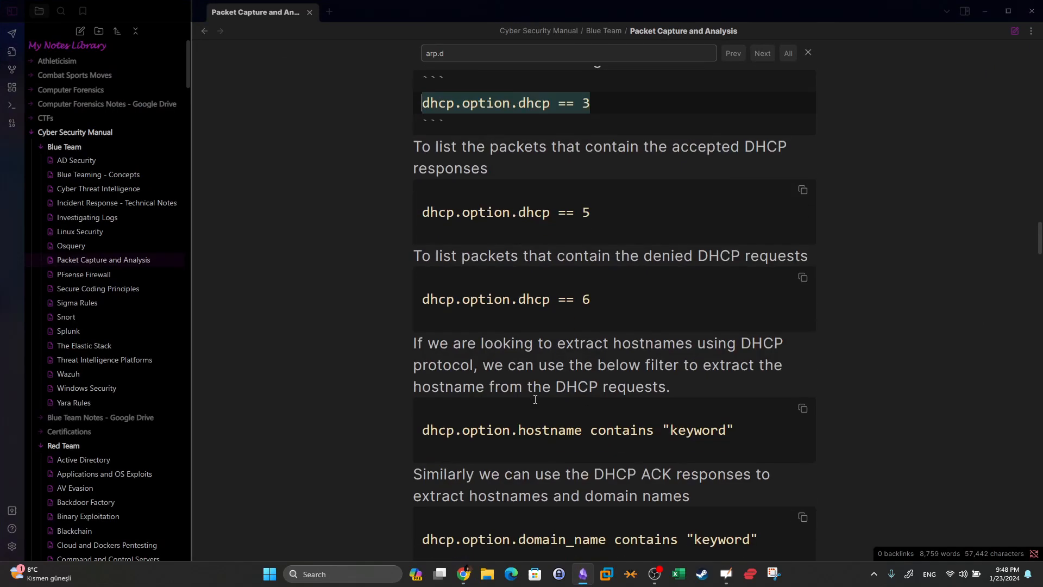
pyautogui.scroll(-2, 536, 401)
pyautogui.scroll(-2, 546, 423)
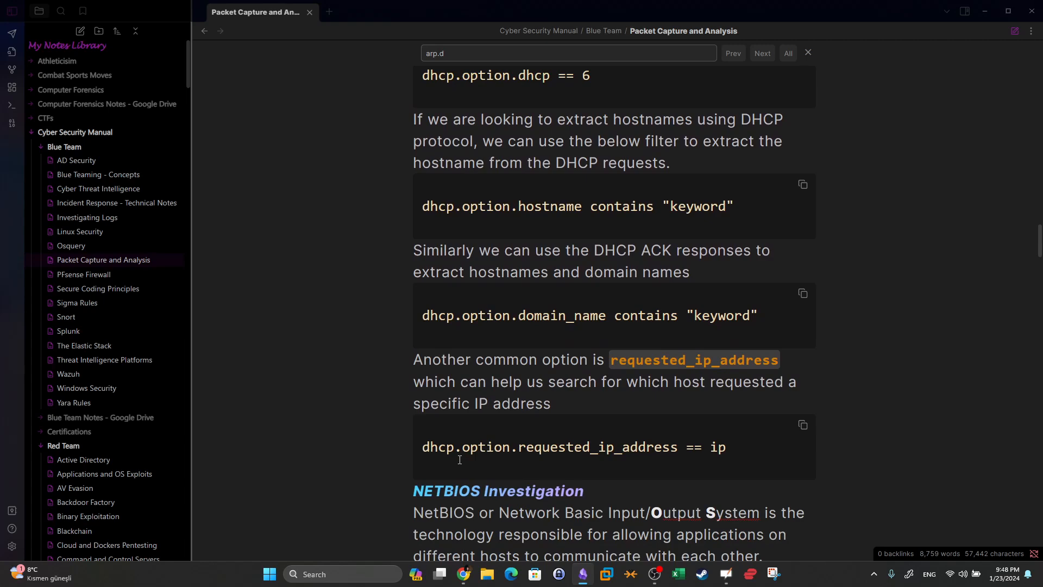
# Step: Correct the display filter to dhcp.option.requested_ip_address == 172.16.13.85 and apply it
pyautogui.click(583, 573)
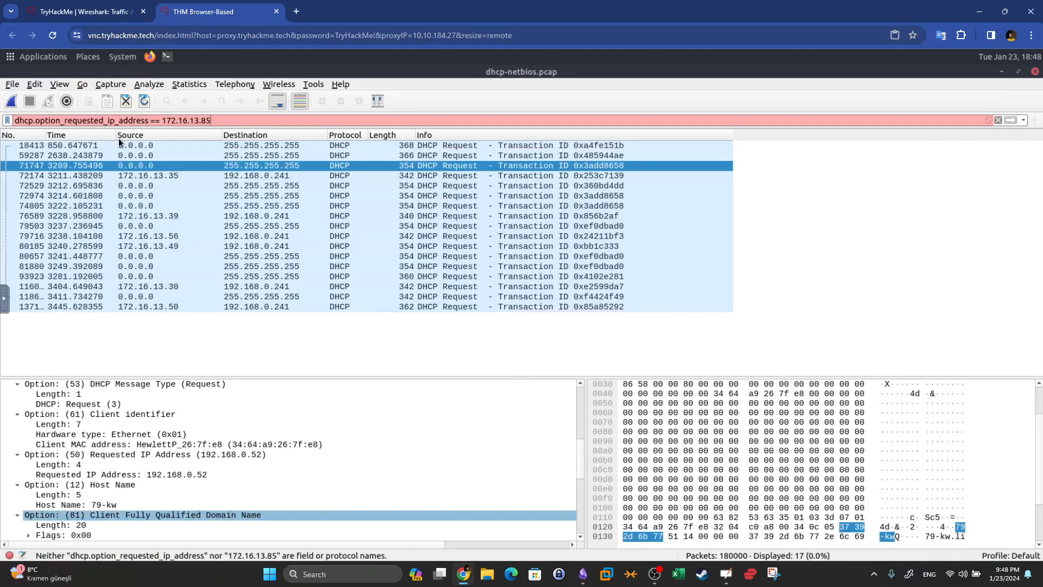
pyautogui.click(66, 124)
pyautogui.press('BackSpace')
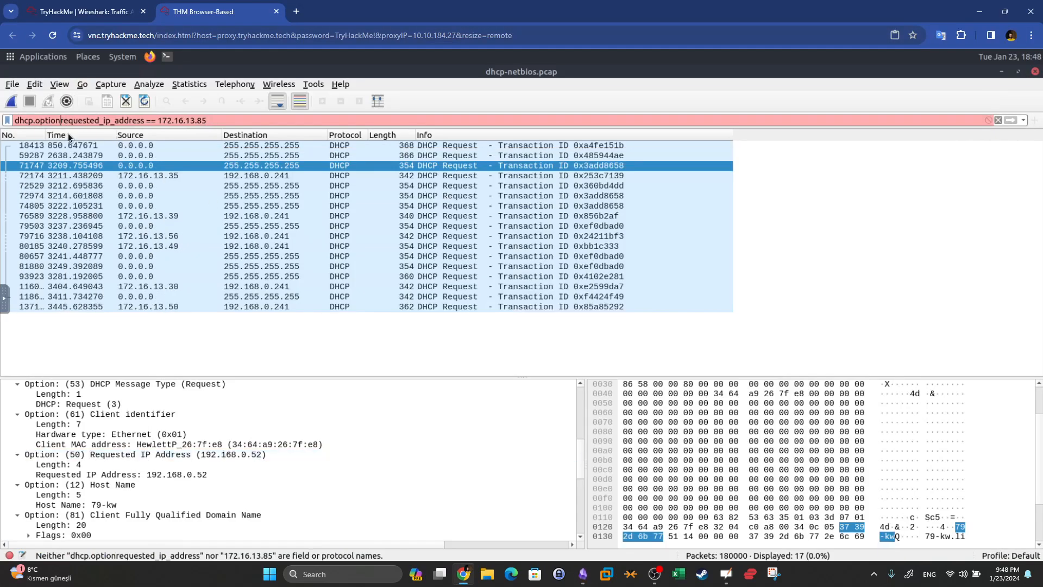
pyautogui.write('.')
pyautogui.press('Return')
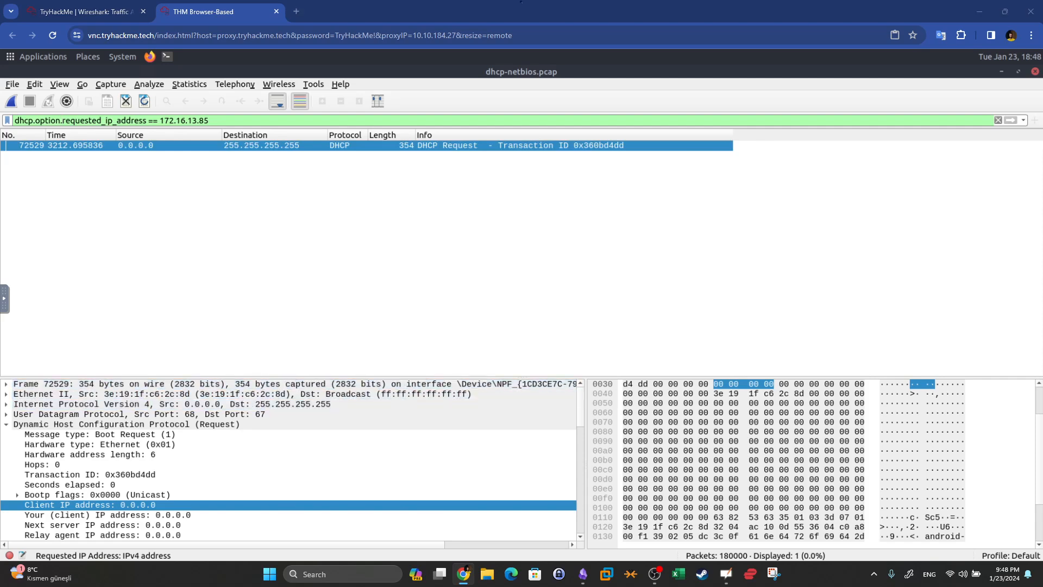
# Step: Find the Host Name entry under Option (12) in packet 72529's DHCP details and select it
pyautogui.scroll(-7, 58, 465)
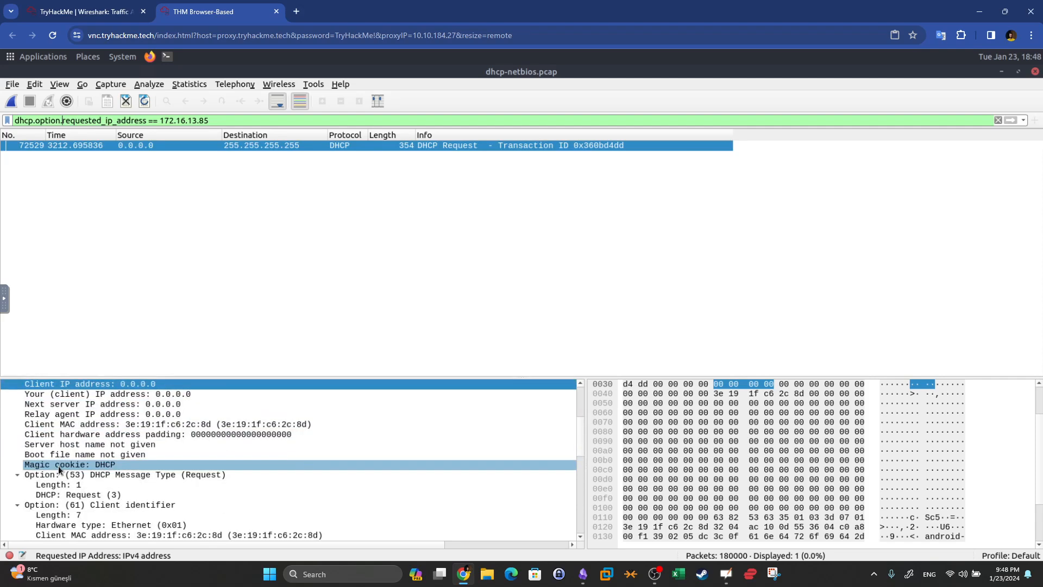
pyautogui.scroll(-2, 57, 465)
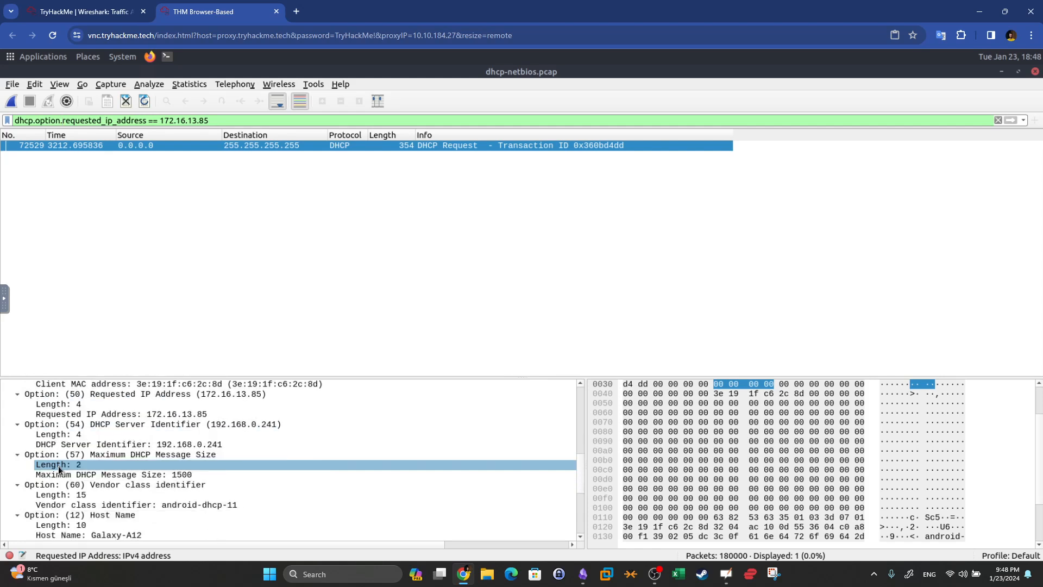
pyautogui.scroll(-1, 58, 465)
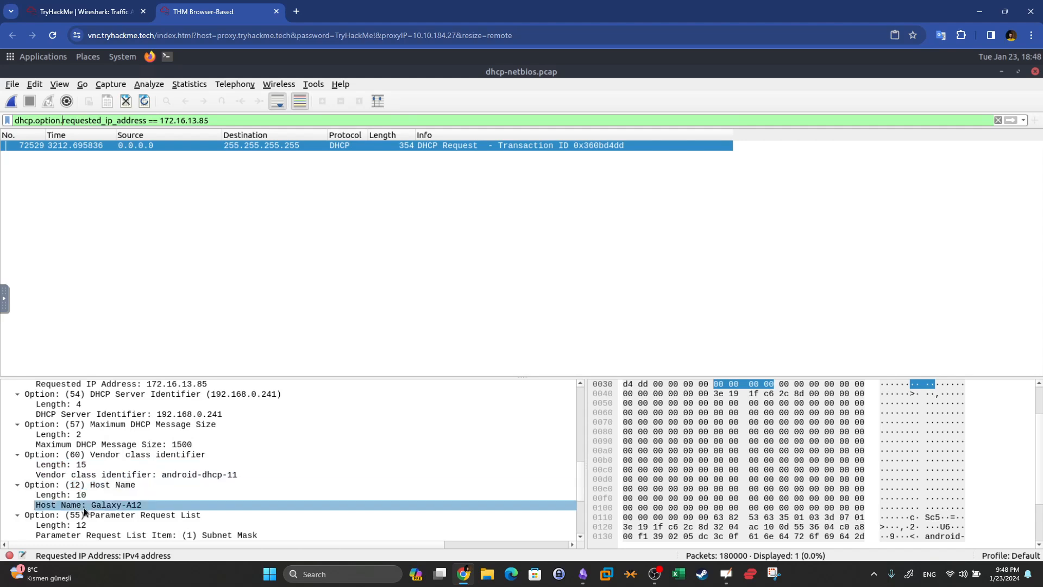
pyautogui.click(107, 505)
# Step: Compare the host name with the TryHackMe answer for 172.16.13.85 and read the kerberos.pcap question about user u5
pyautogui.click(84, 11)
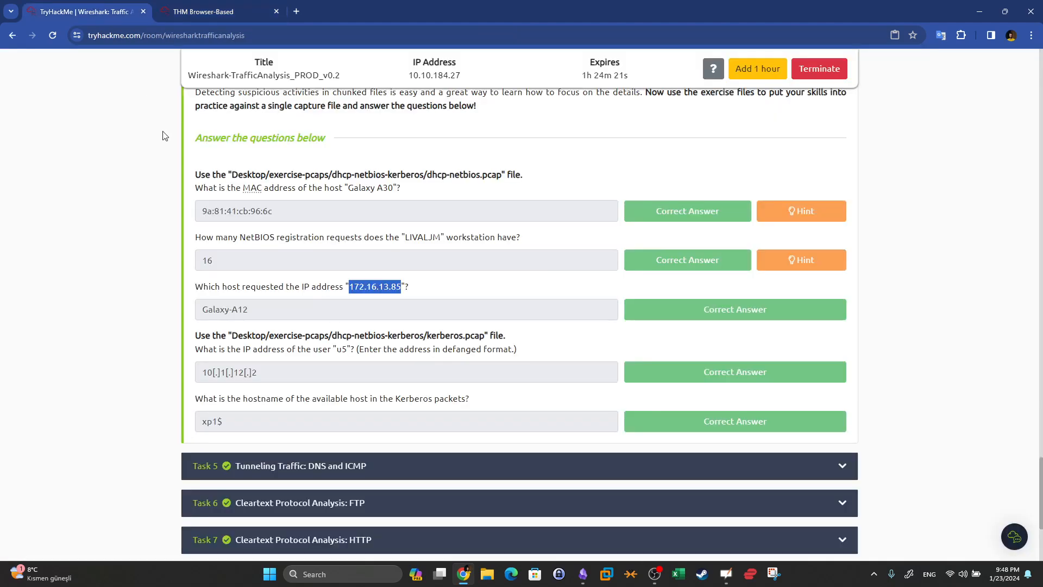
pyautogui.moveTo(251, 310); pyautogui.dragTo(204, 312)
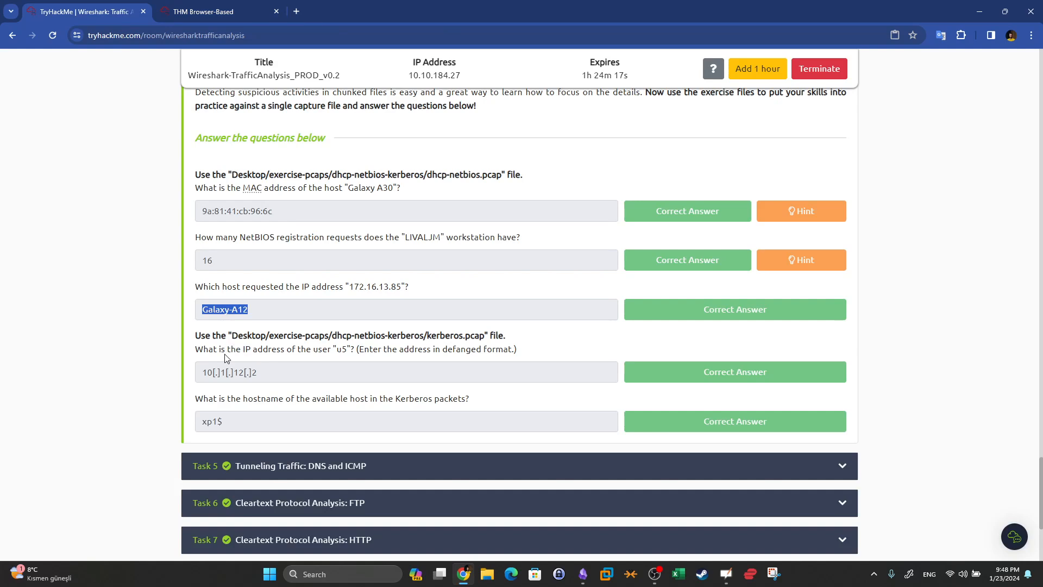
pyautogui.moveTo(336, 351); pyautogui.dragTo(344, 352)
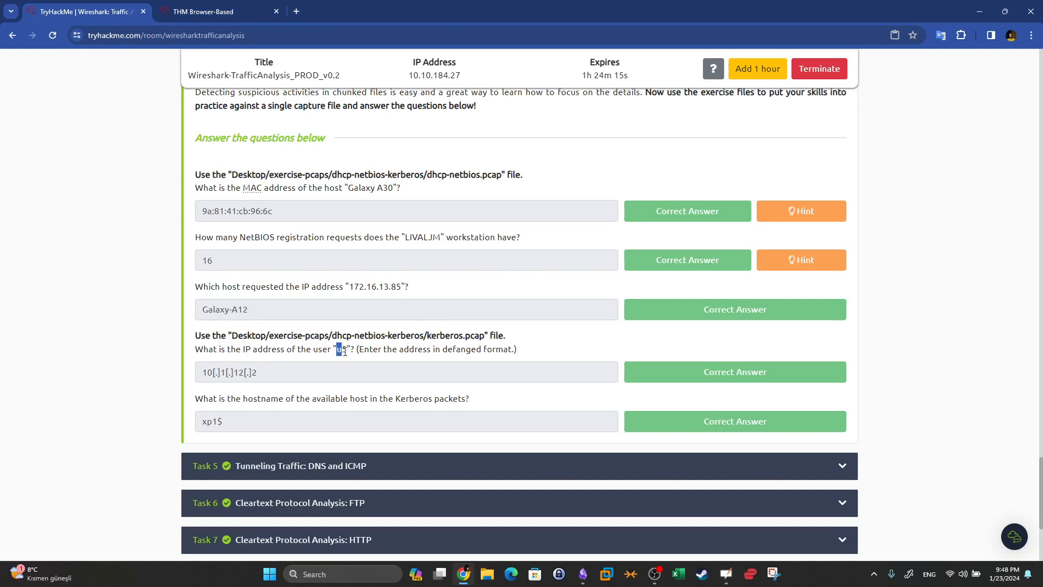
pyautogui.moveTo(432, 336); pyautogui.dragTo(467, 338)
# Step: Open kerberos.pcap from Desktop/exercise-pcaps/dhcp-netbios-kerberos in Wireshark and clear the display filter
pyautogui.click(239, 8)
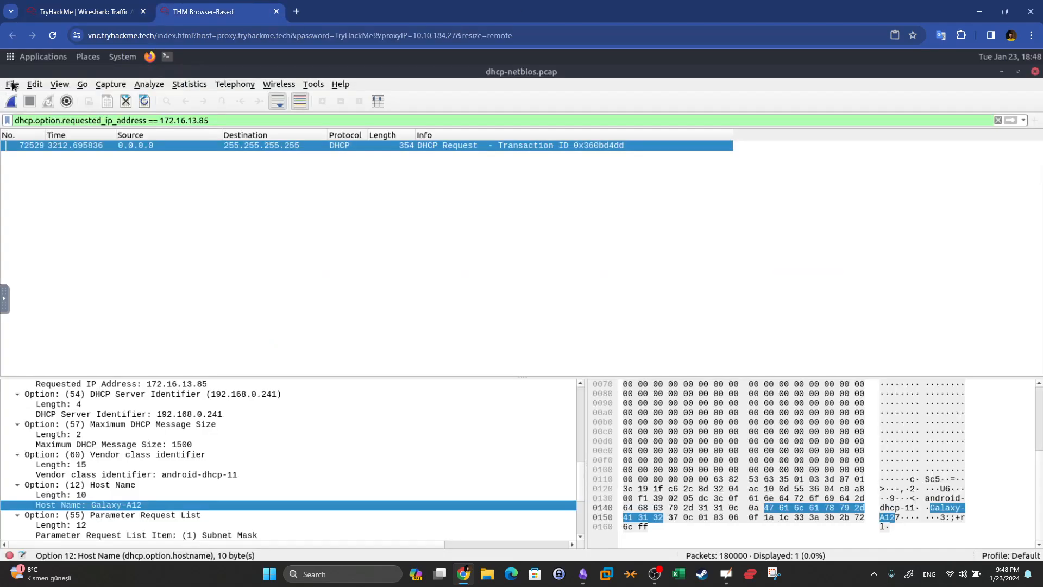
pyautogui.click(13, 85)
pyautogui.click(20, 97)
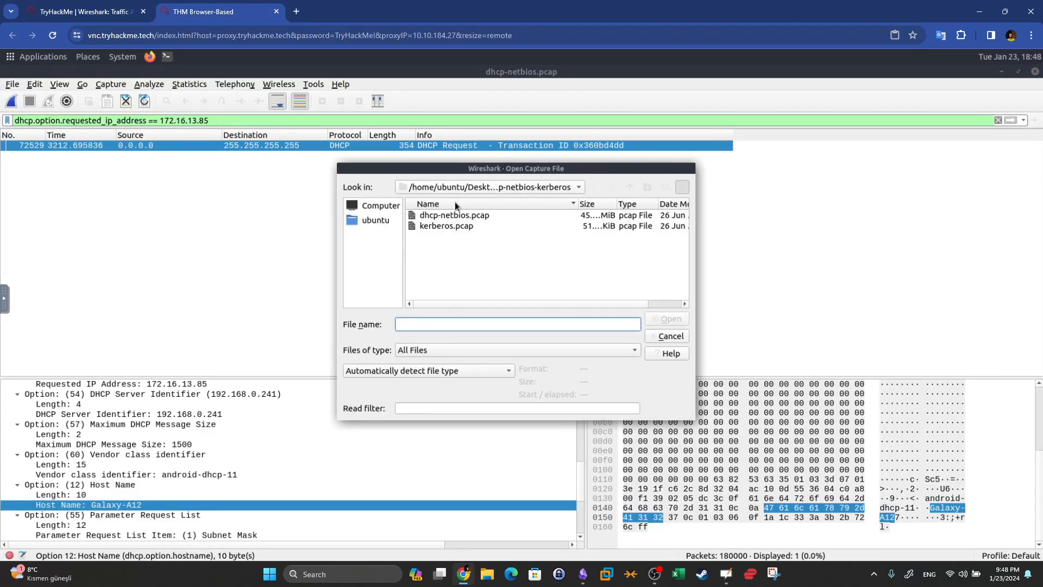
pyautogui.click(375, 220)
pyautogui.doubleClick(462, 213)
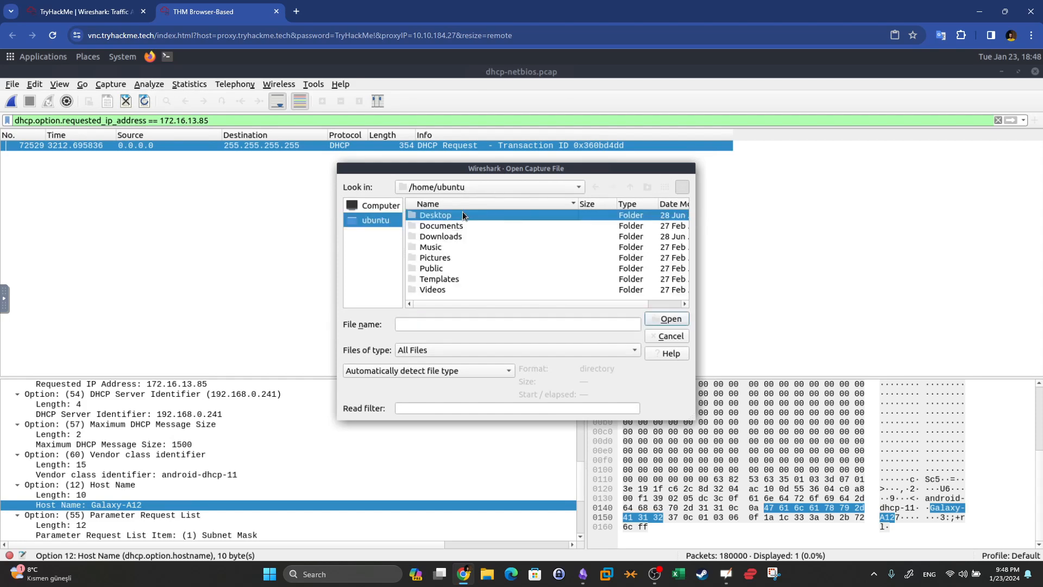
pyautogui.doubleClick(462, 212)
pyautogui.doubleClick(462, 236)
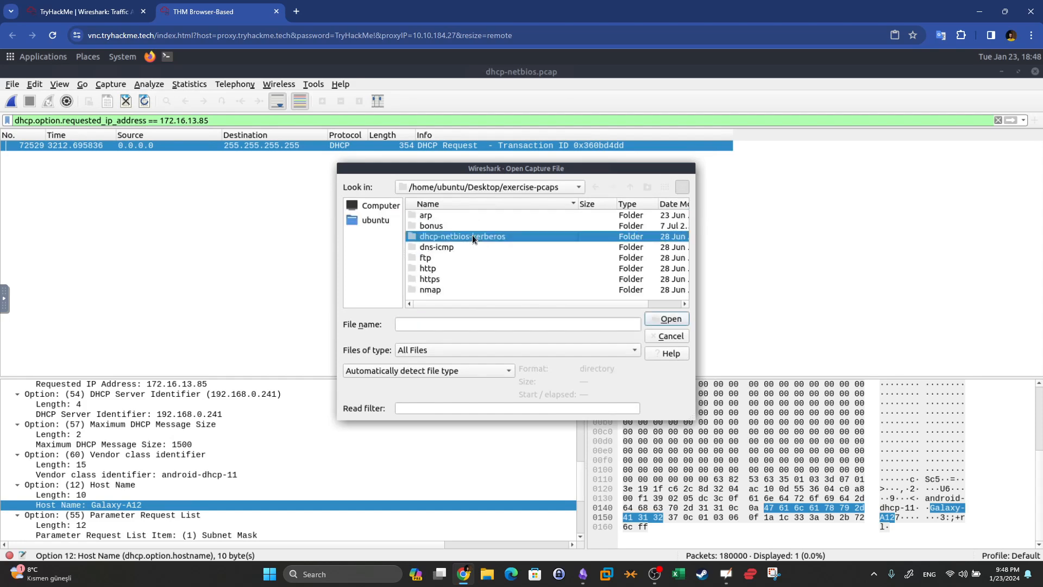
pyautogui.doubleClick(447, 227)
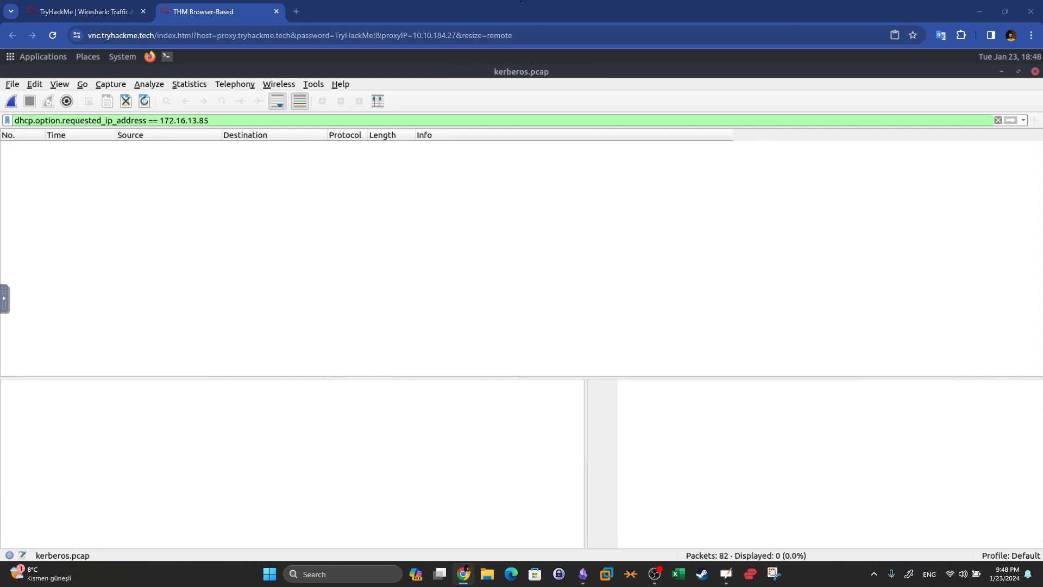
pyautogui.click(998, 120)
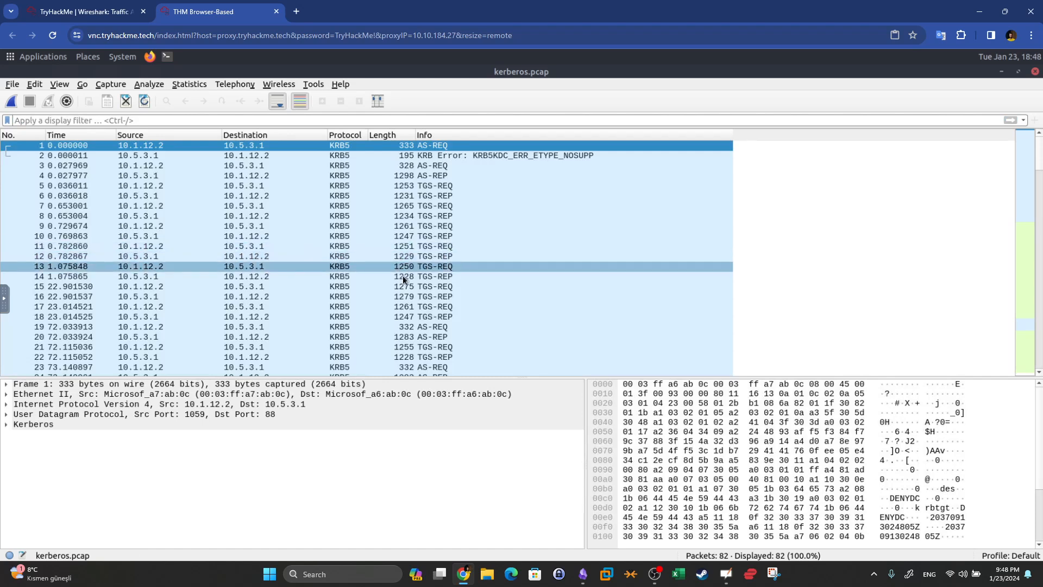
# Step: Find the Kerberos Investigation section in the notes and highlight its global search filter kerberos
pyautogui.click(582, 574)
pyautogui.scroll(-5, 525, 343)
pyautogui.scroll(4, 526, 343)
pyautogui.scroll(-10, 525, 344)
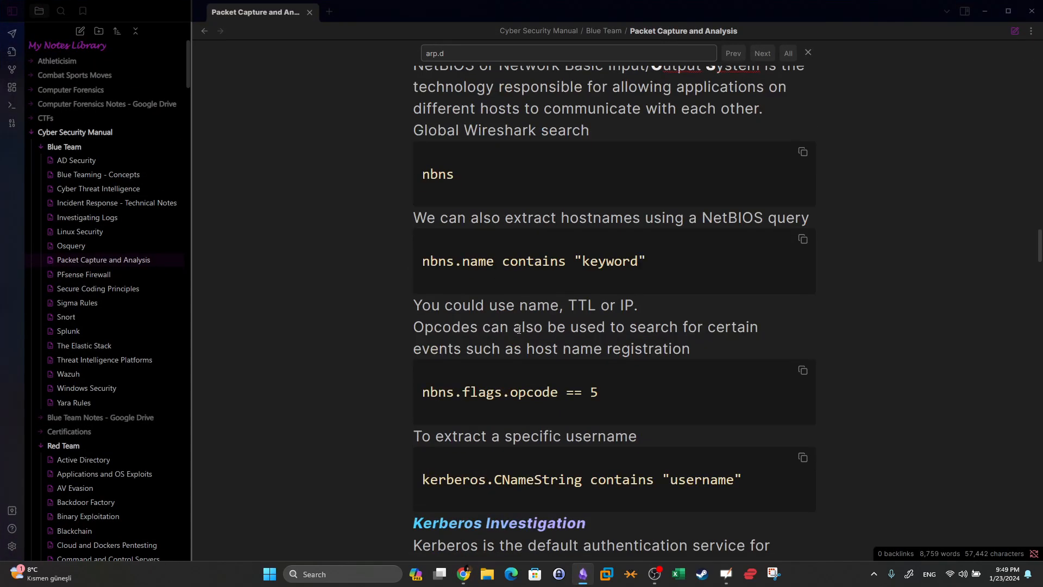
pyautogui.moveTo(521, 423); pyautogui.dragTo(394, 412)
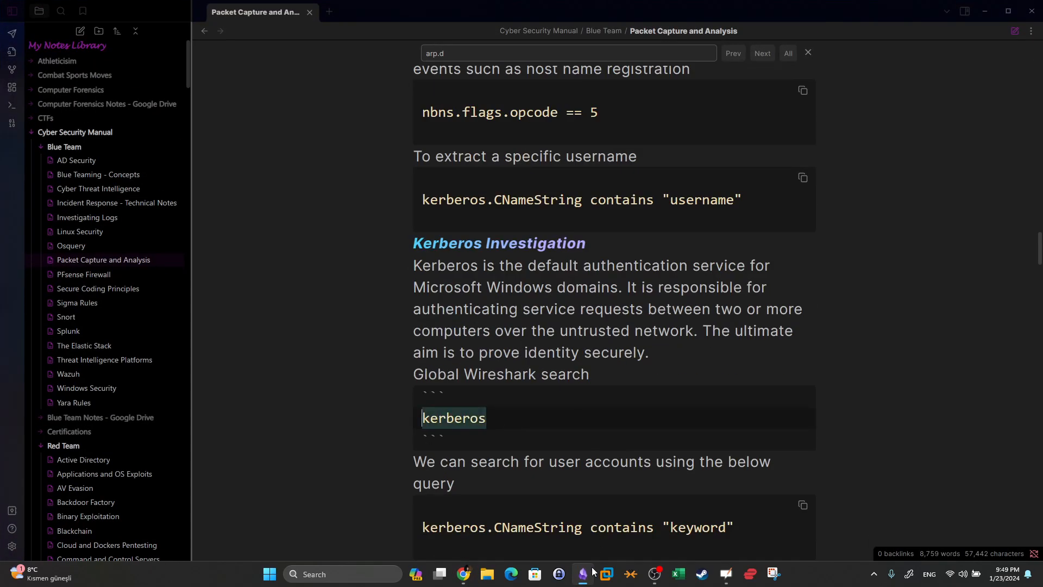
# Step: In Wireshark, inspect packet 8's Kerberos tgs-rep details, selecting the CNameString entry under cname and expanding the ticket
pyautogui.hotkey('alt', 'Tab')
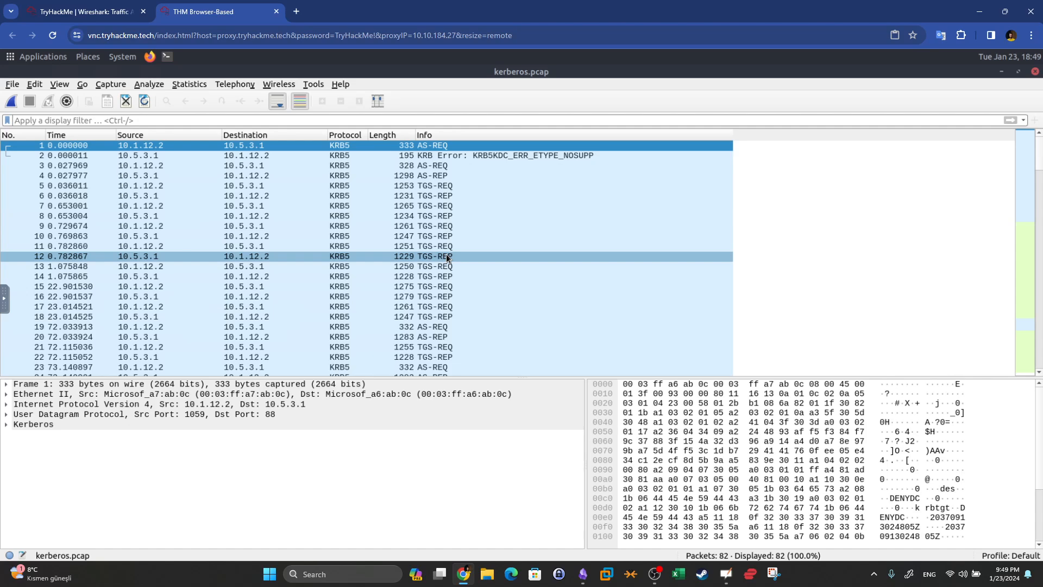
pyautogui.click(327, 214)
pyautogui.doubleClick(33, 424)
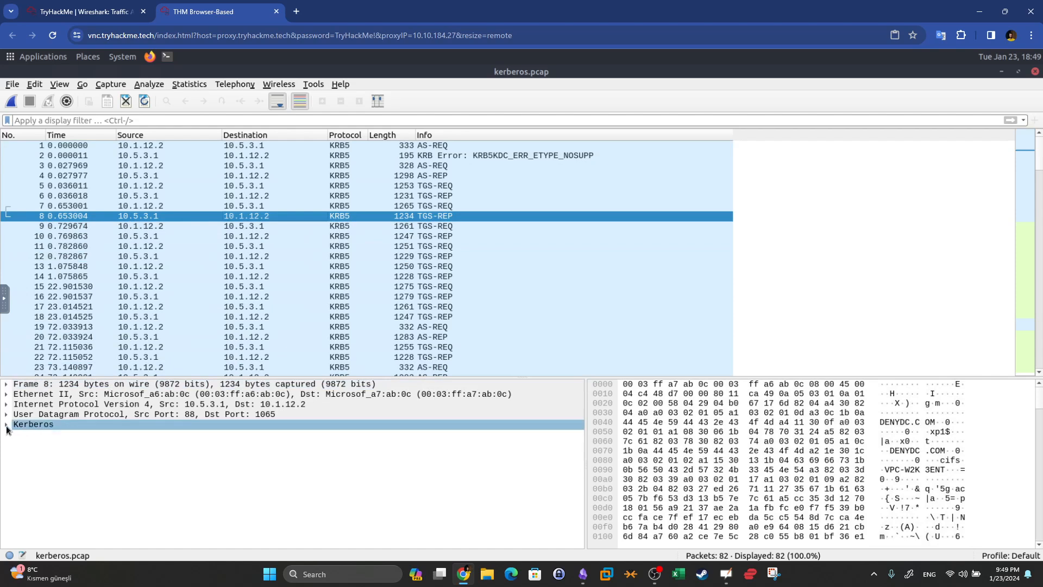
pyautogui.click(17, 434)
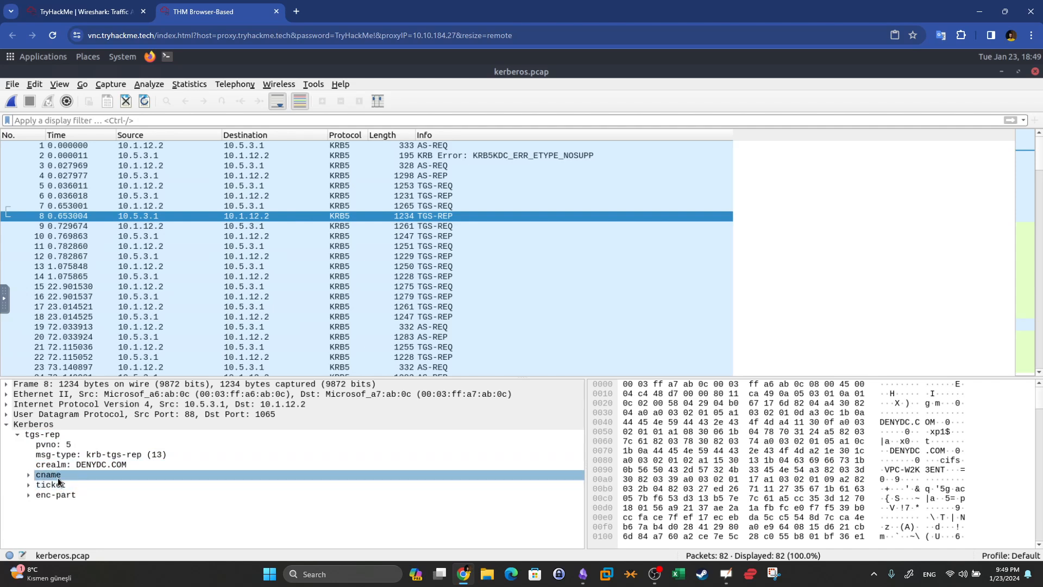
pyautogui.click(29, 475)
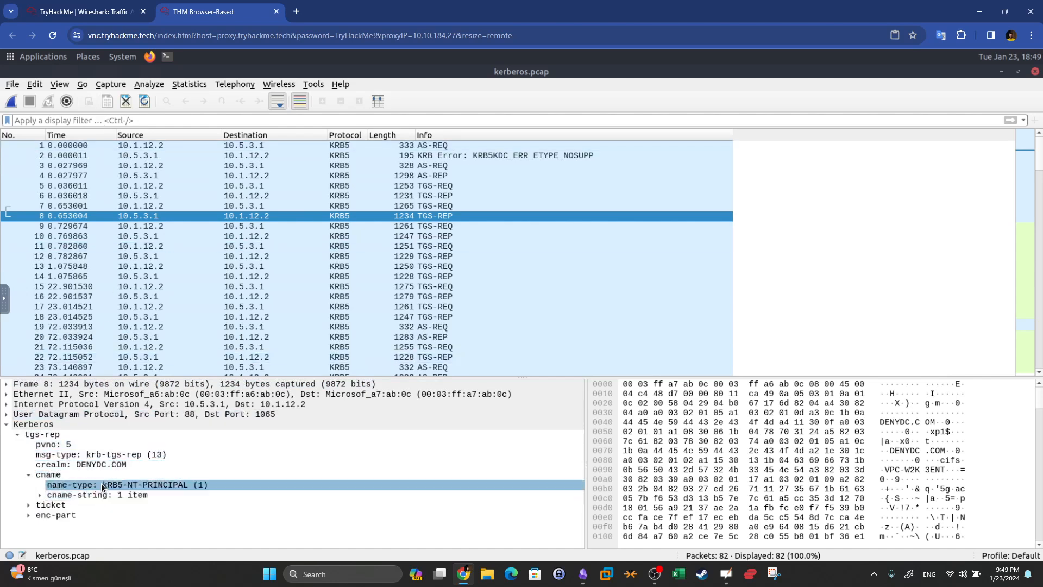
pyautogui.click(40, 495)
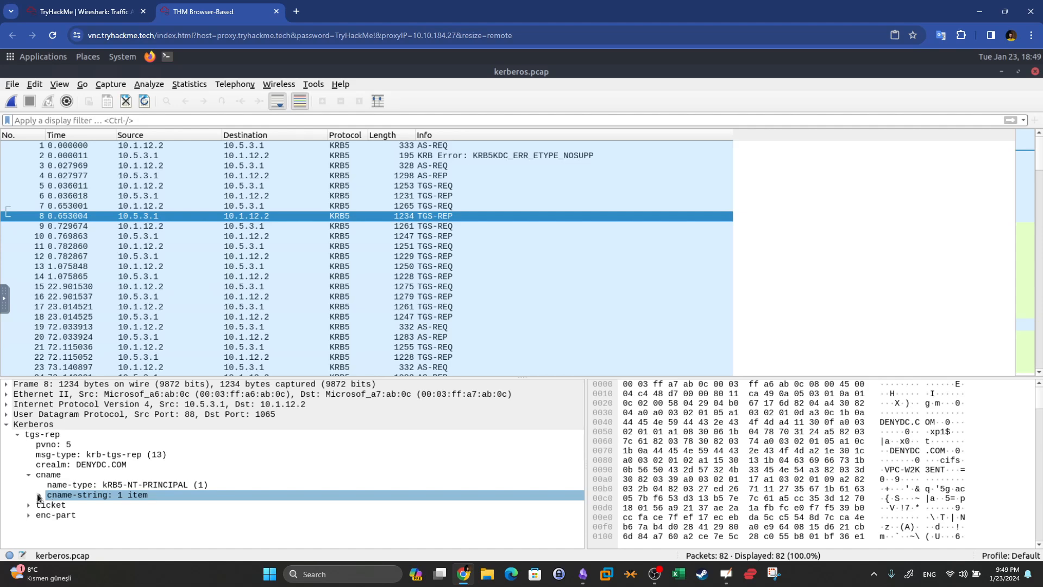
pyautogui.click(83, 506)
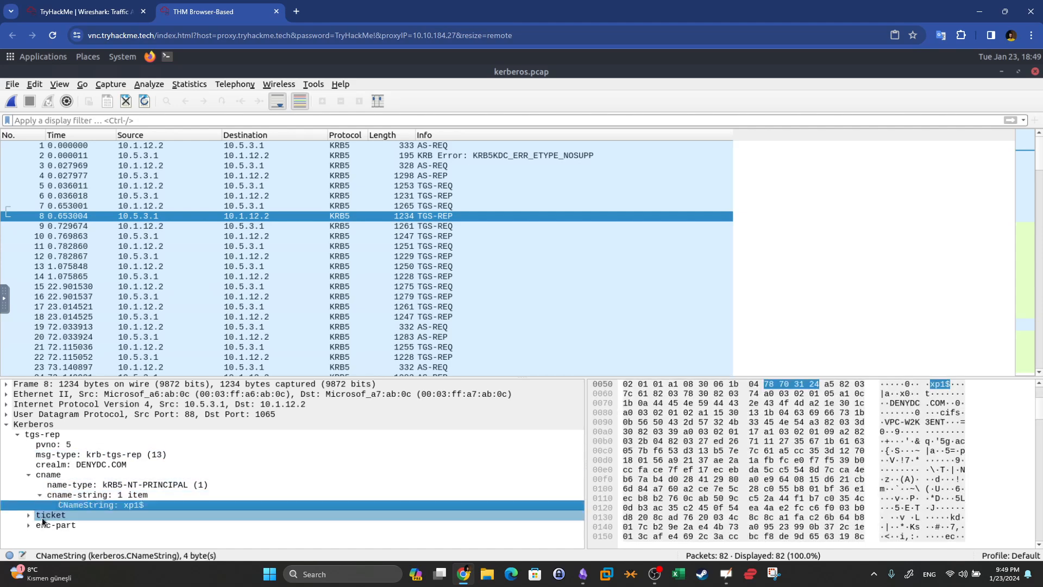
pyautogui.click(28, 514)
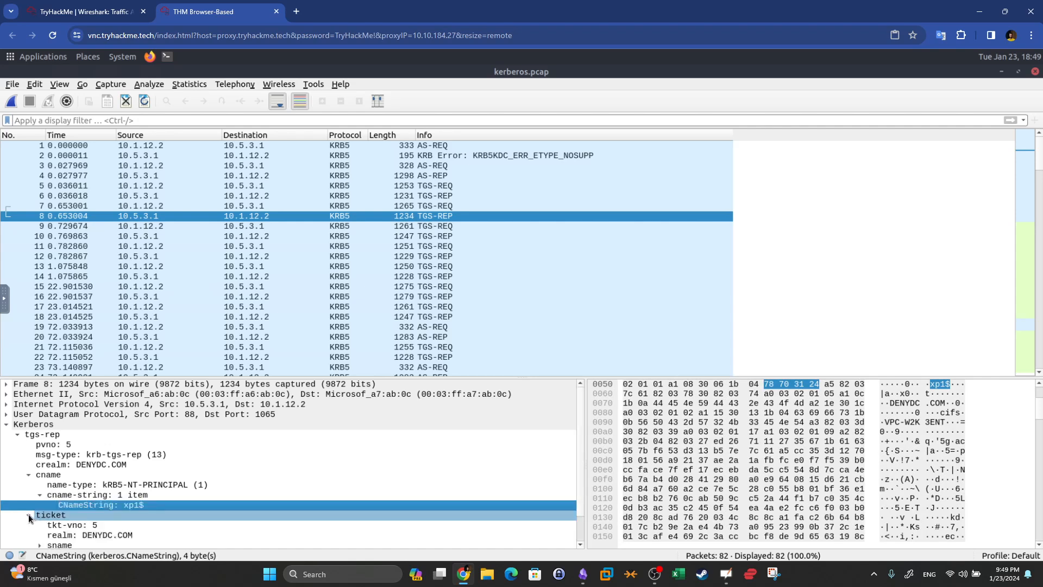
pyautogui.scroll(-1, 55, 478)
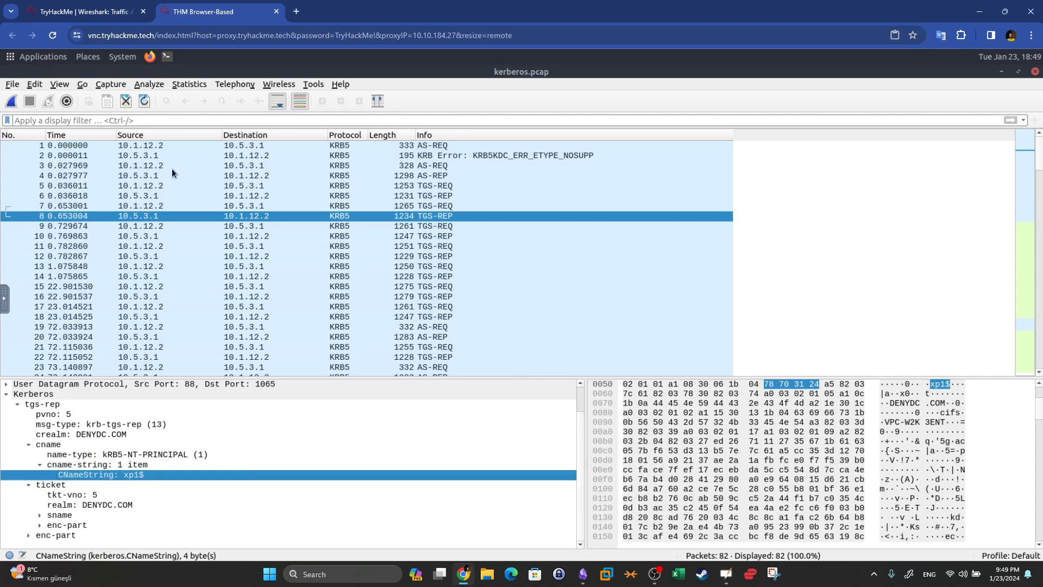
# Step: Reread the TryHackMe question about the IP address of user u5 and return to the kerberos.pcap capture
pyautogui.click(87, 11)
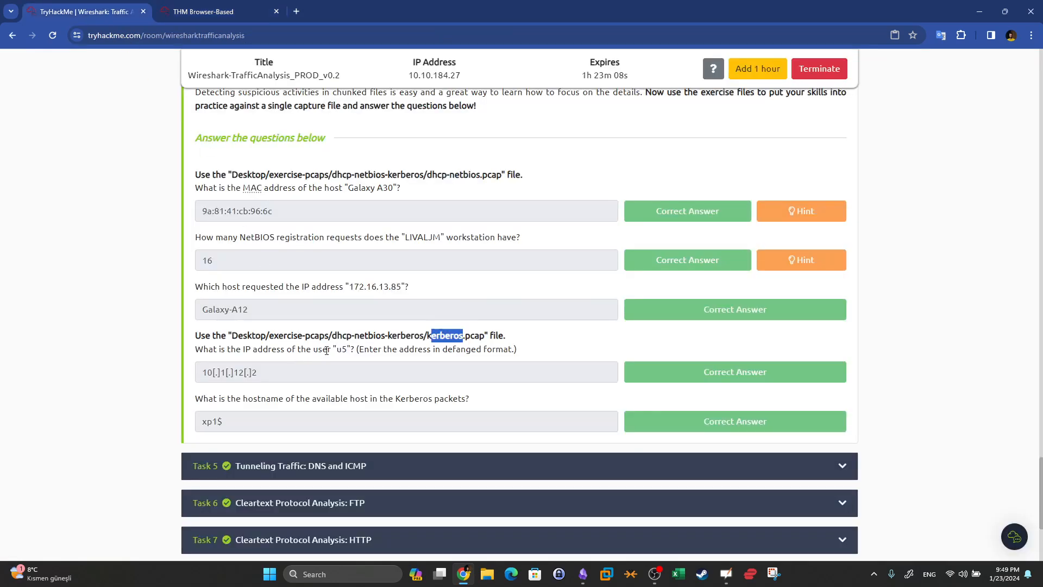
pyautogui.click(224, 5)
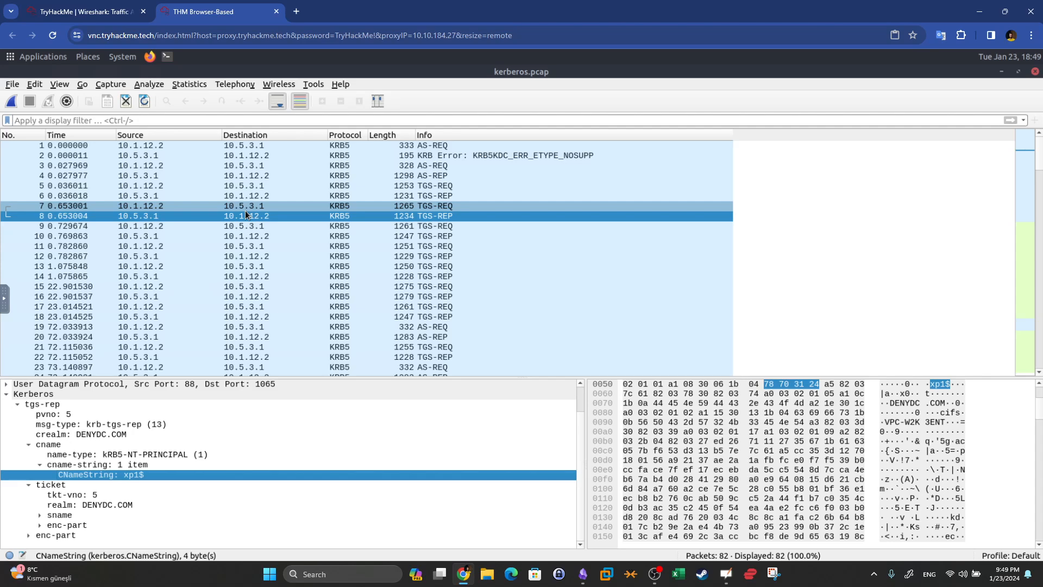
pyautogui.click(86, 11)
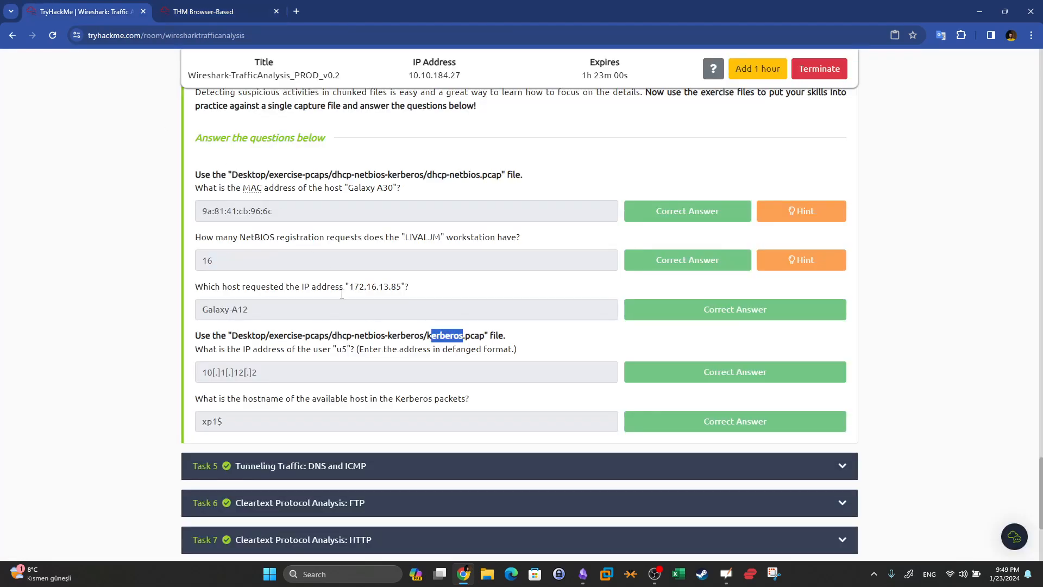
pyautogui.click(339, 349)
pyautogui.click(217, 11)
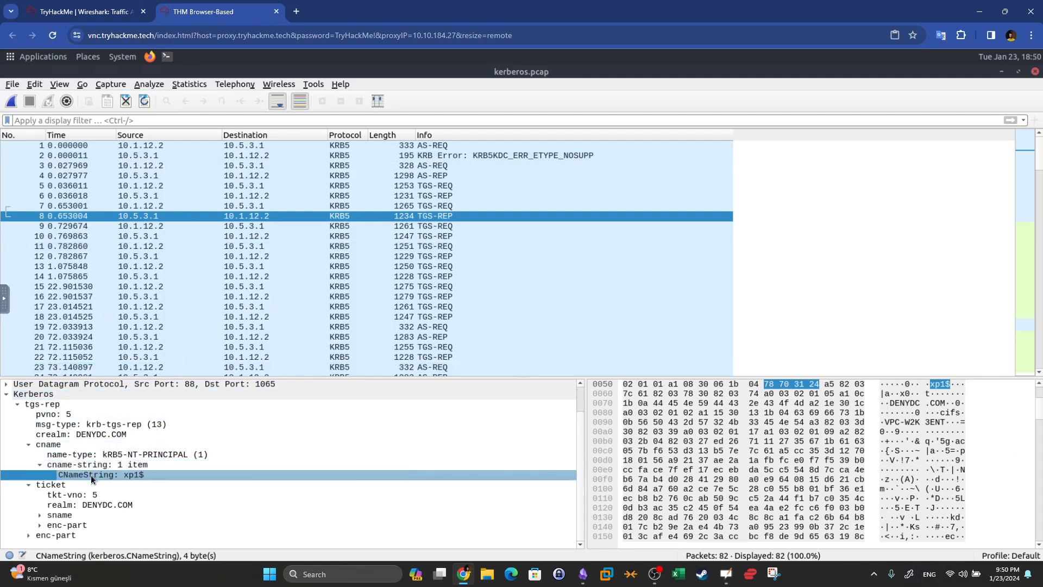
# Step: Filter the capture with kerberos.CNameString contains "u5" and compare the packet addresses with the TryHackMe answer for user u5
pyautogui.click(54, 119)
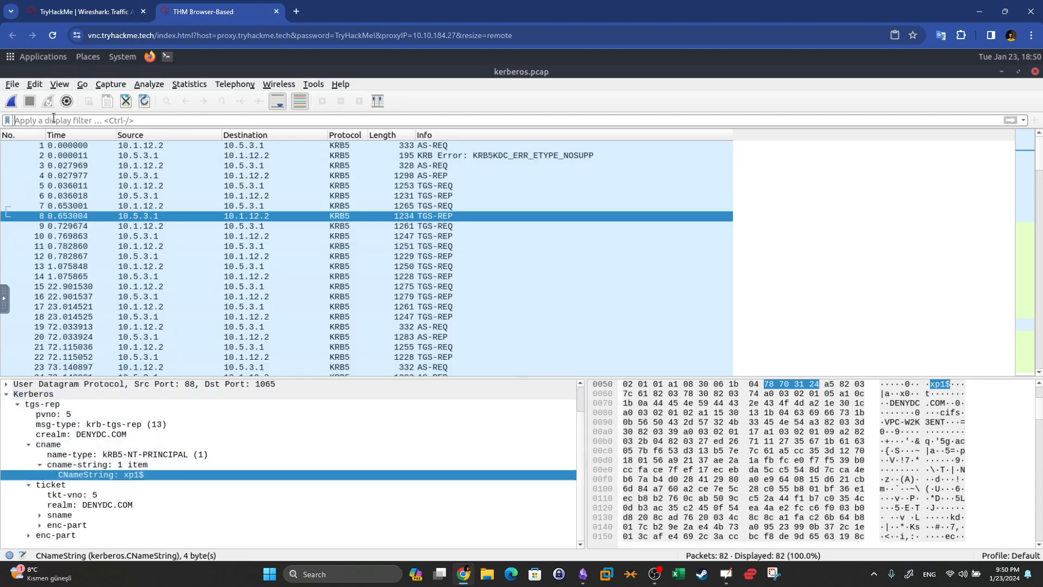
pyautogui.write('kerberos.')
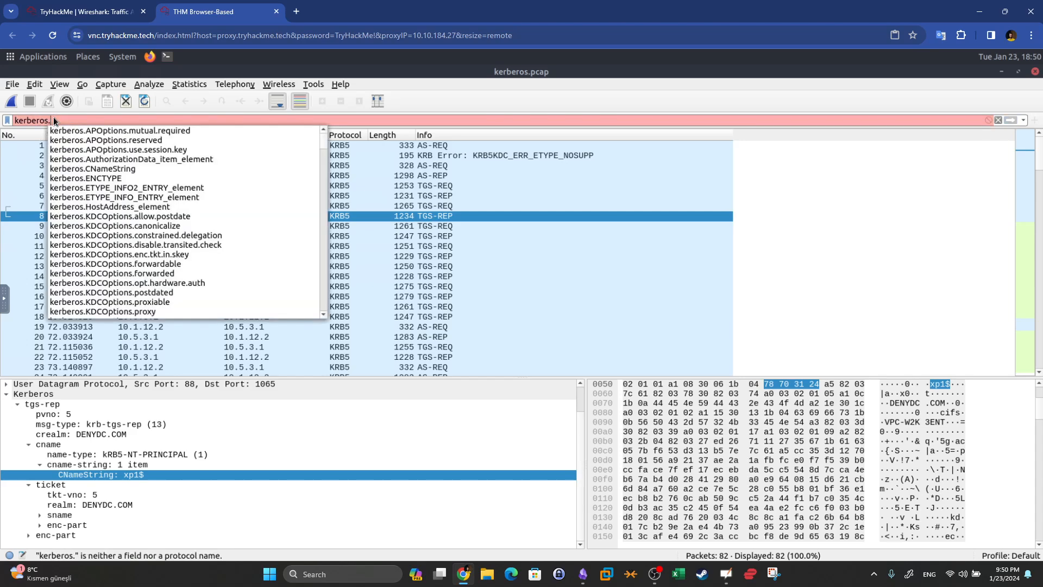
pyautogui.write('CNameString contains "u5"')
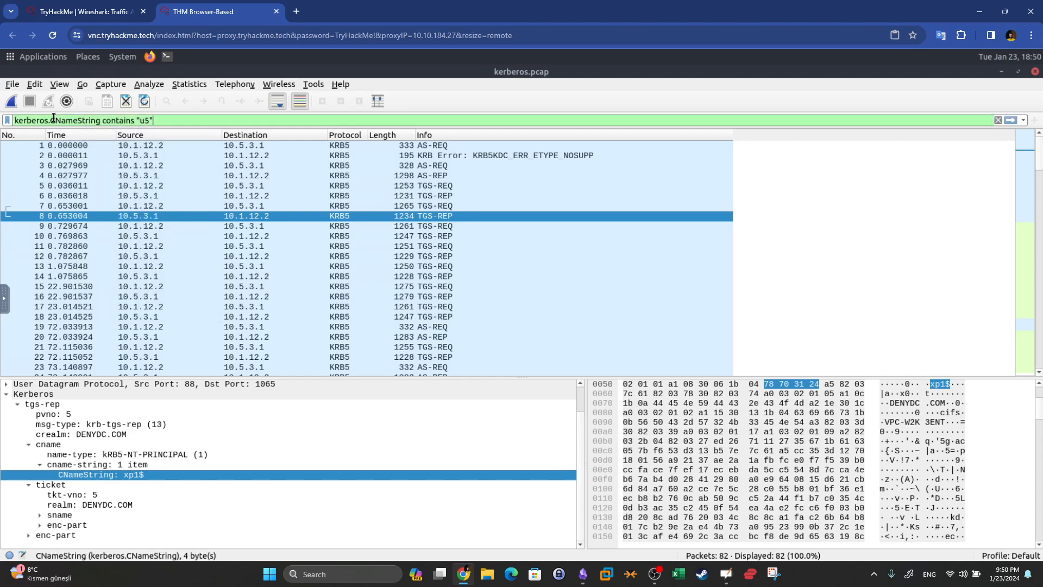
pyautogui.press('Return')
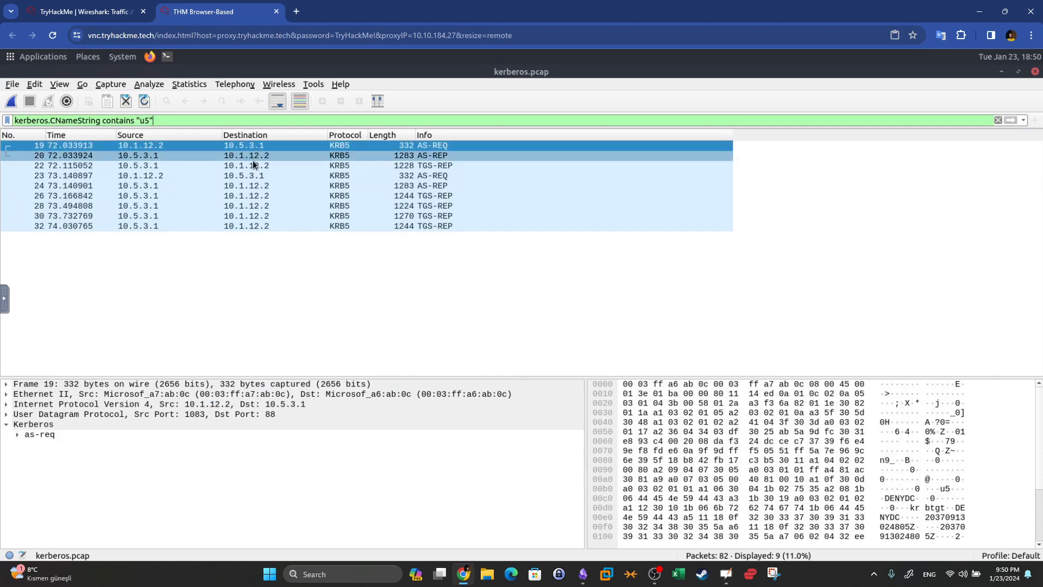
pyautogui.click(87, 11)
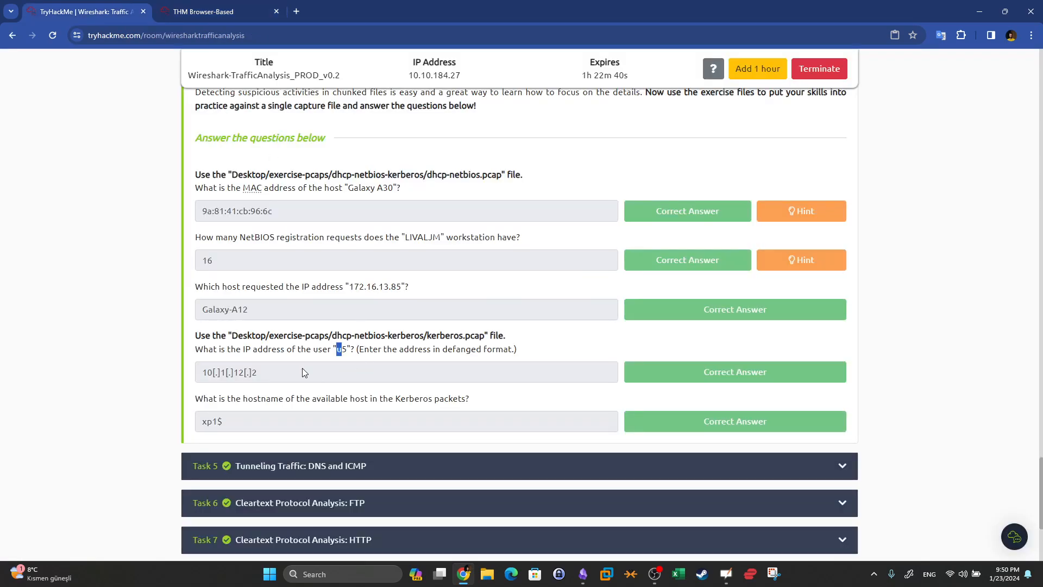
pyautogui.click(204, 11)
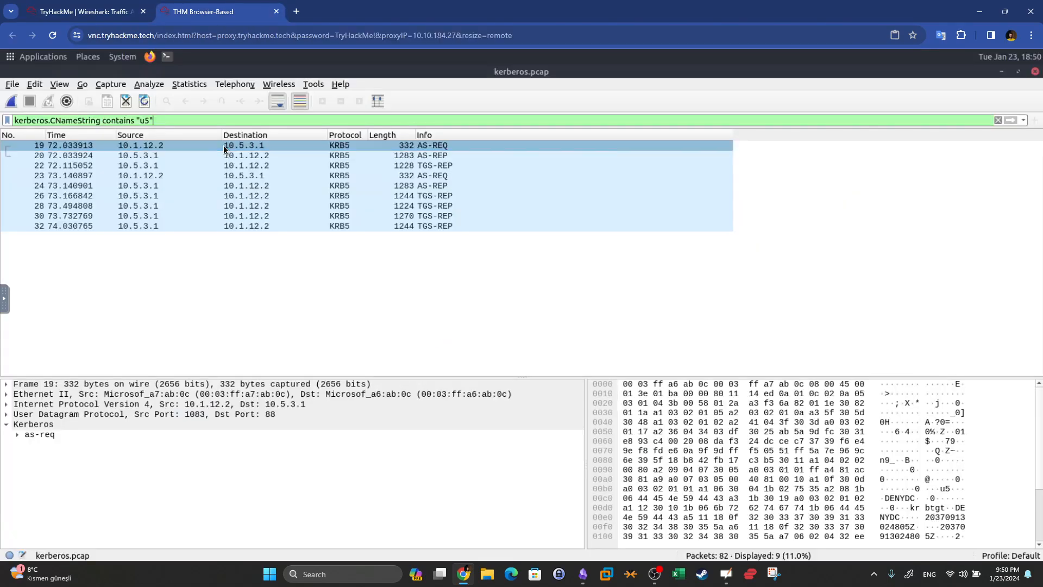
# Step: Expand the as-req details of packet 19, including padata and req-body, and inspect the CNameString field under cname
pyautogui.click(35, 437)
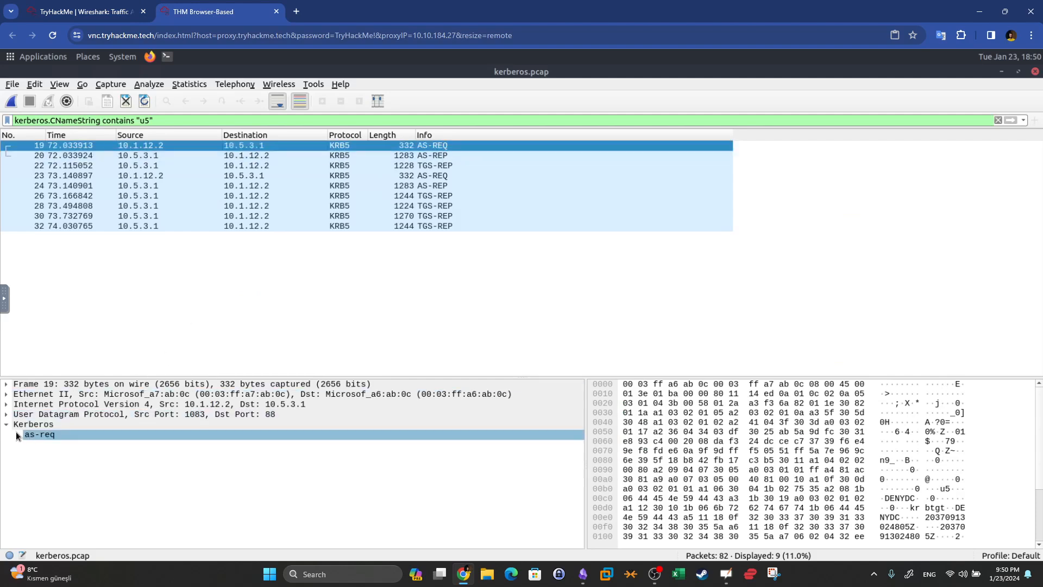
pyautogui.click(18, 435)
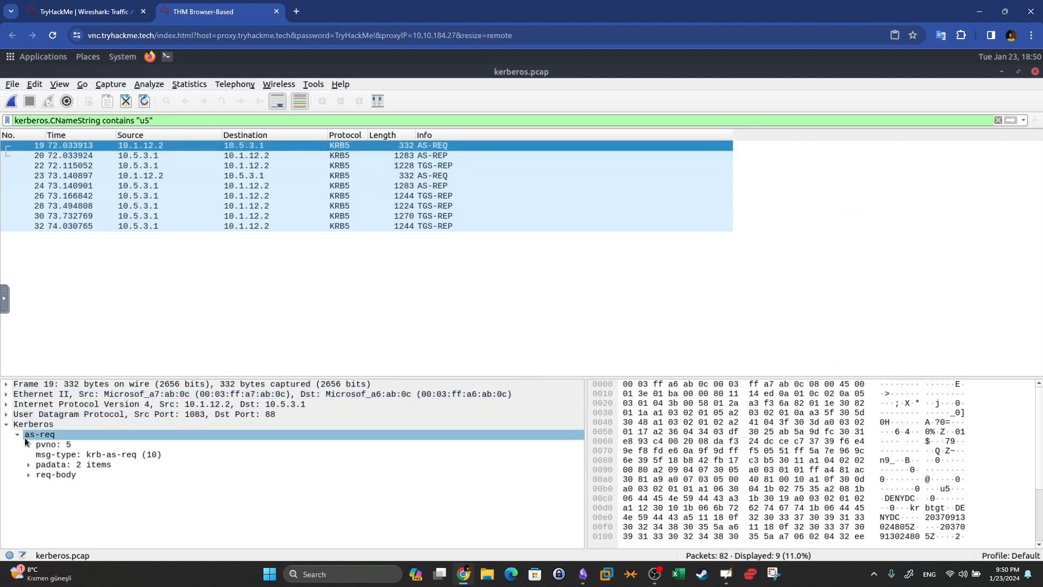
pyautogui.click(105, 443)
pyautogui.click(38, 466)
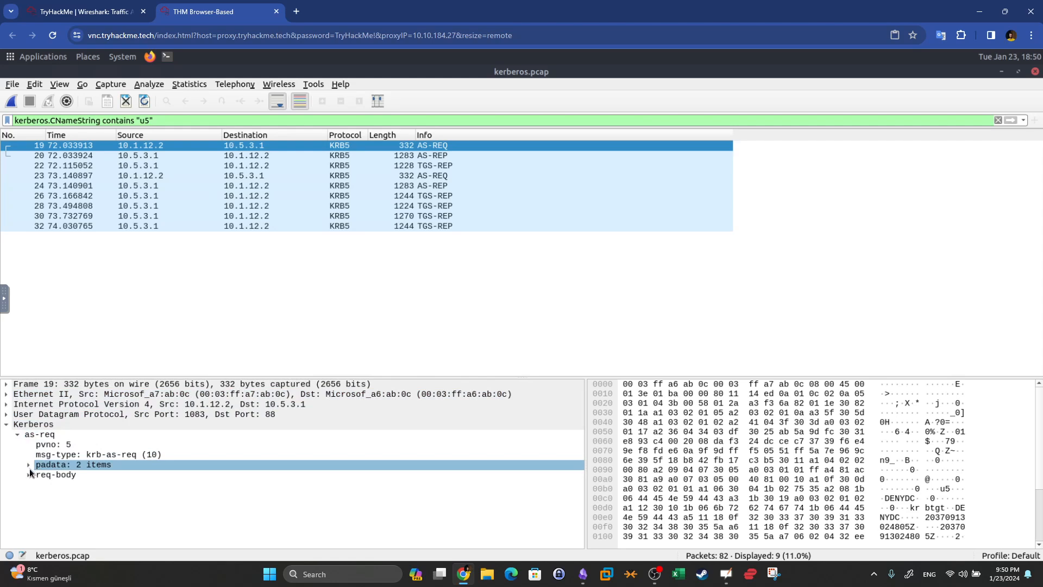
pyautogui.click(29, 466)
pyautogui.click(30, 495)
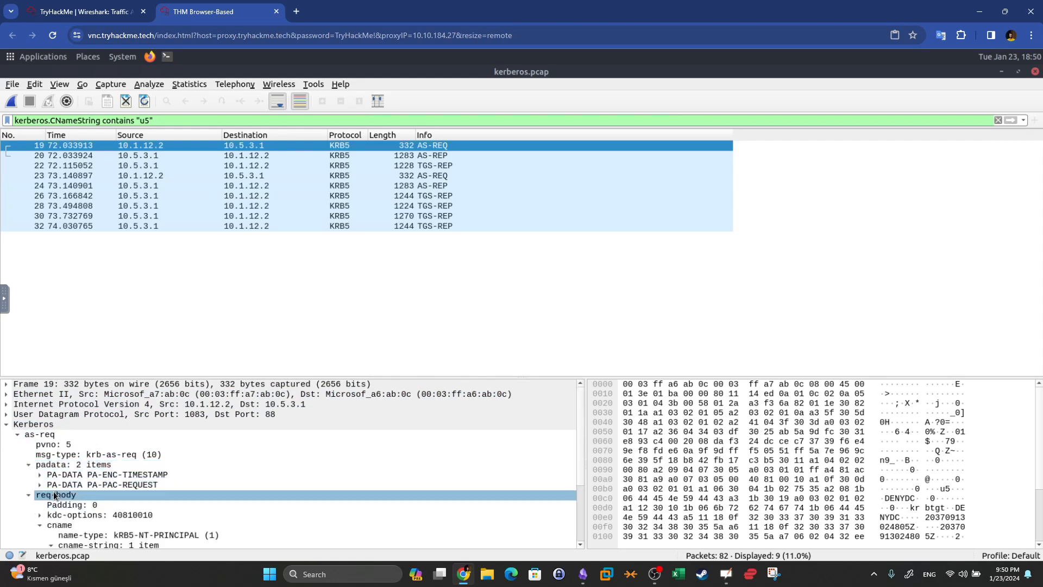
pyautogui.click(39, 484)
pyautogui.click(40, 476)
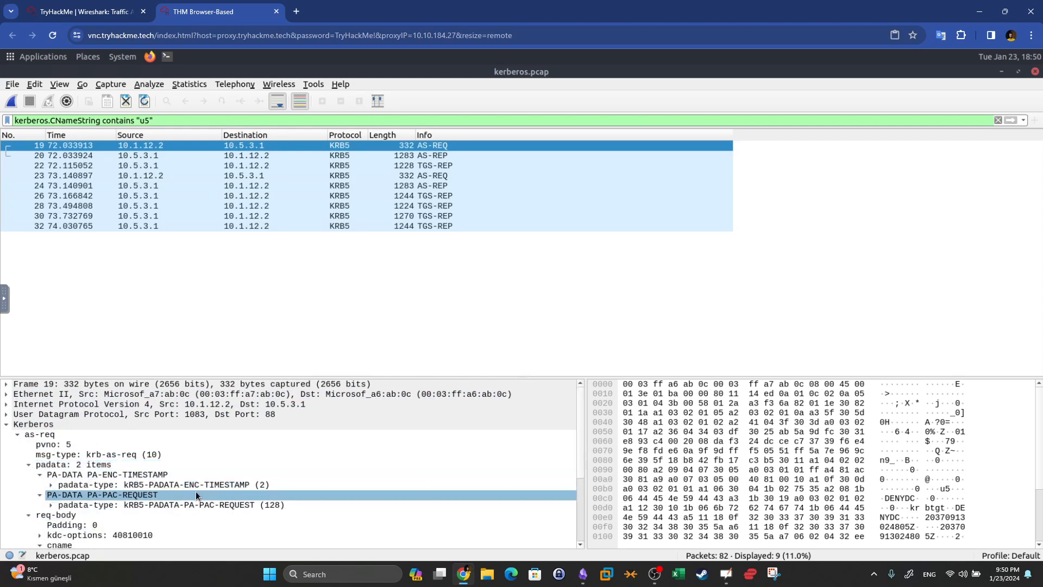
pyautogui.scroll(-3, 133, 491)
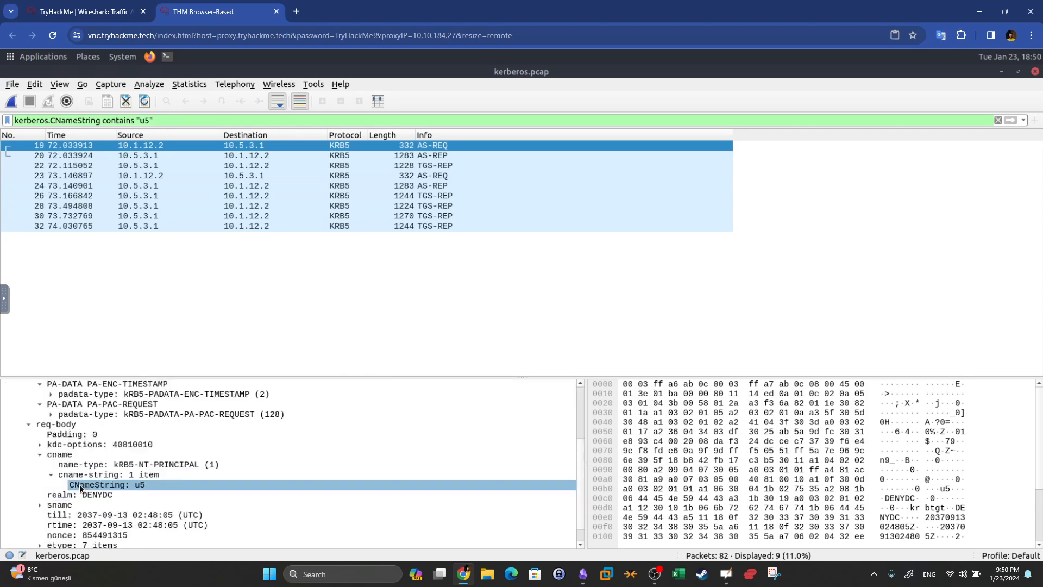
pyautogui.click(142, 486)
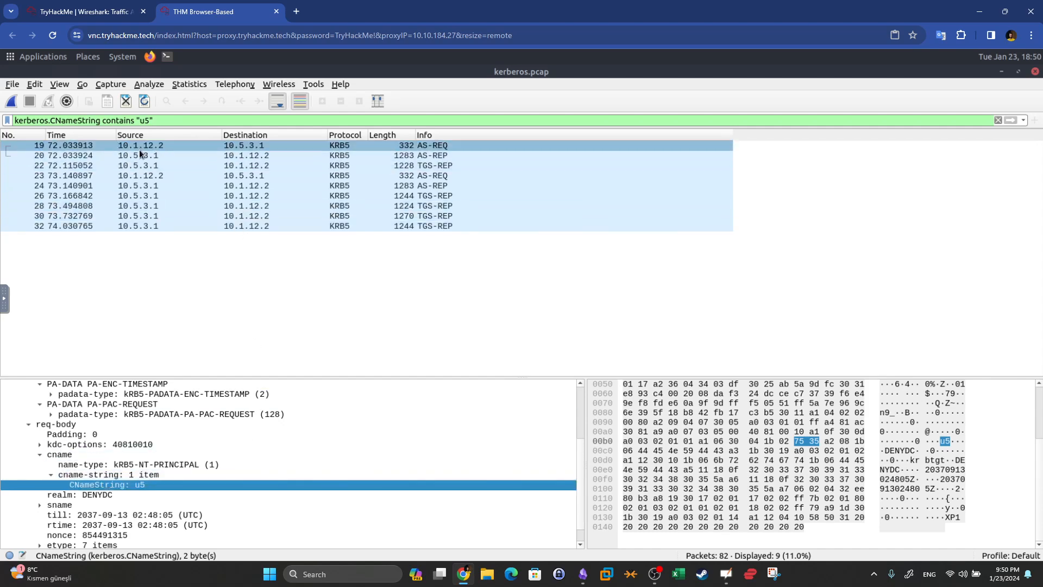
# Step: Switch to the TryHackMe room page and check the defanged IP address answer for user "u5"
pyautogui.click(128, 11)
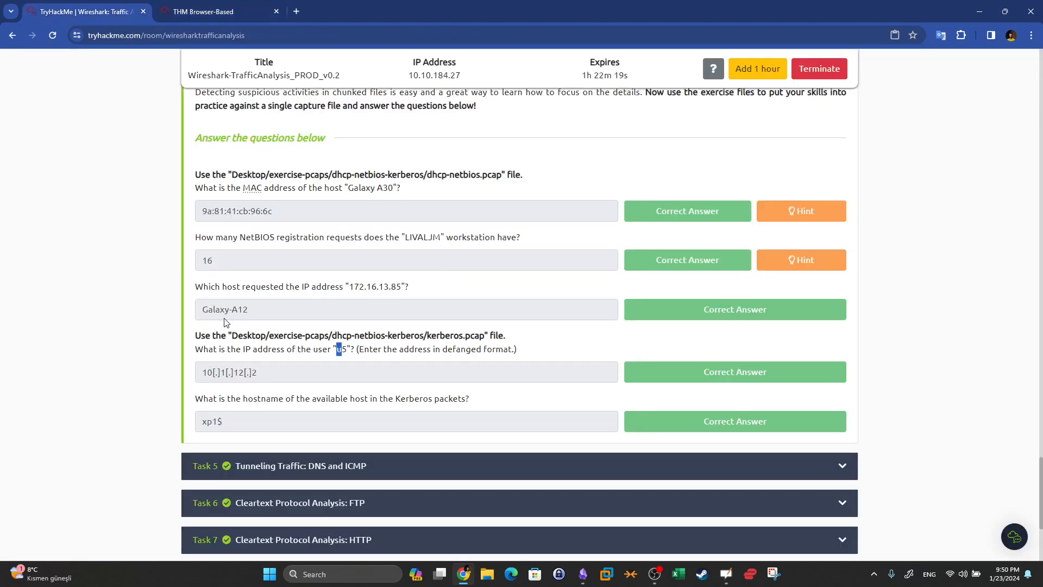
pyautogui.tripleClick(266, 379)
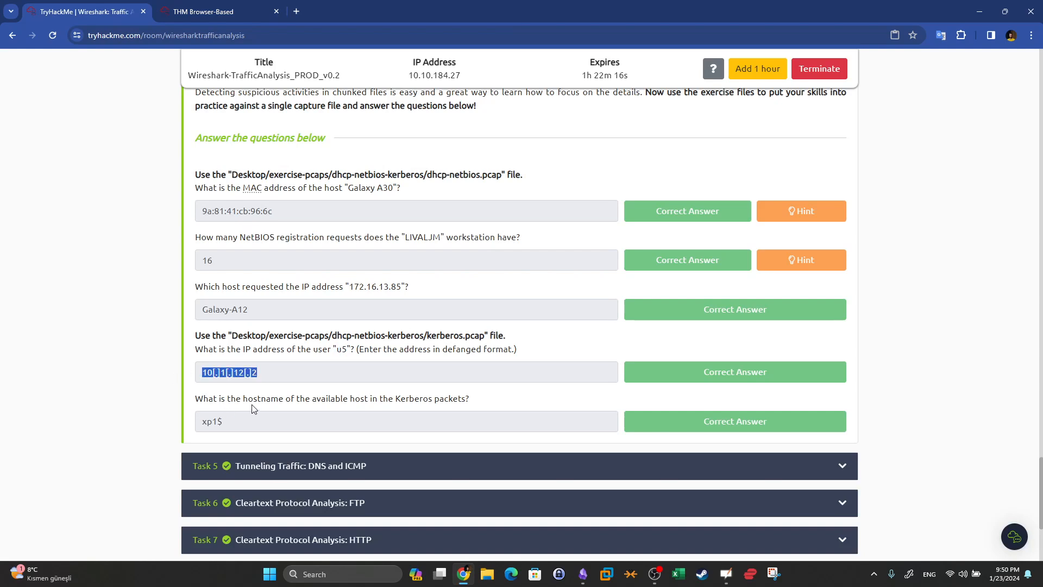
pyautogui.click(521, 1)
pyautogui.press('Escape')
# Step: Return to Wireshark and reduce the display filter to kerberos.CNameString, then apply it
pyautogui.click(176, 4)
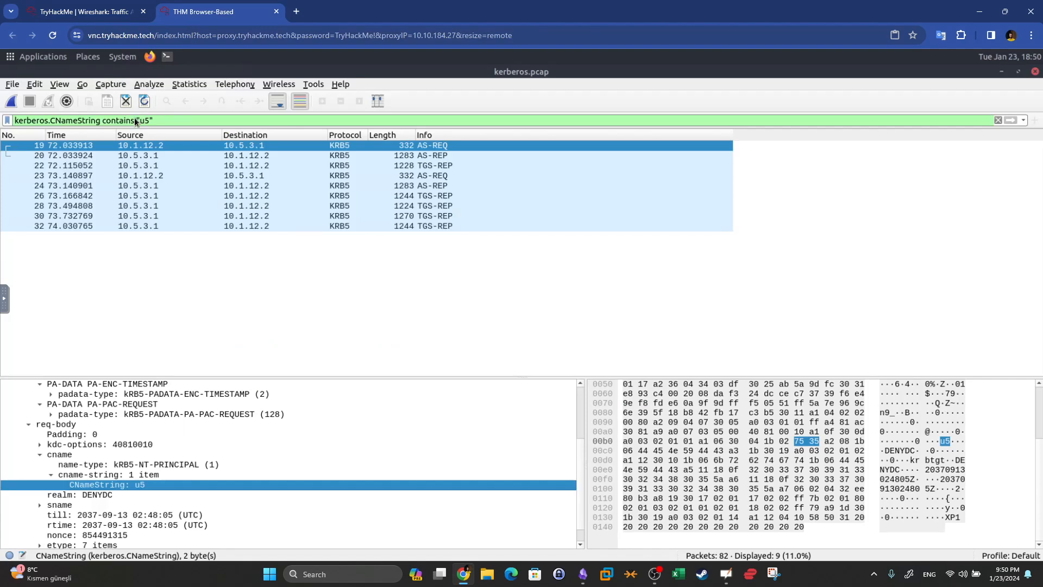
pyautogui.moveTo(102, 120); pyautogui.dragTo(182, 120)
pyautogui.press('BackSpace')
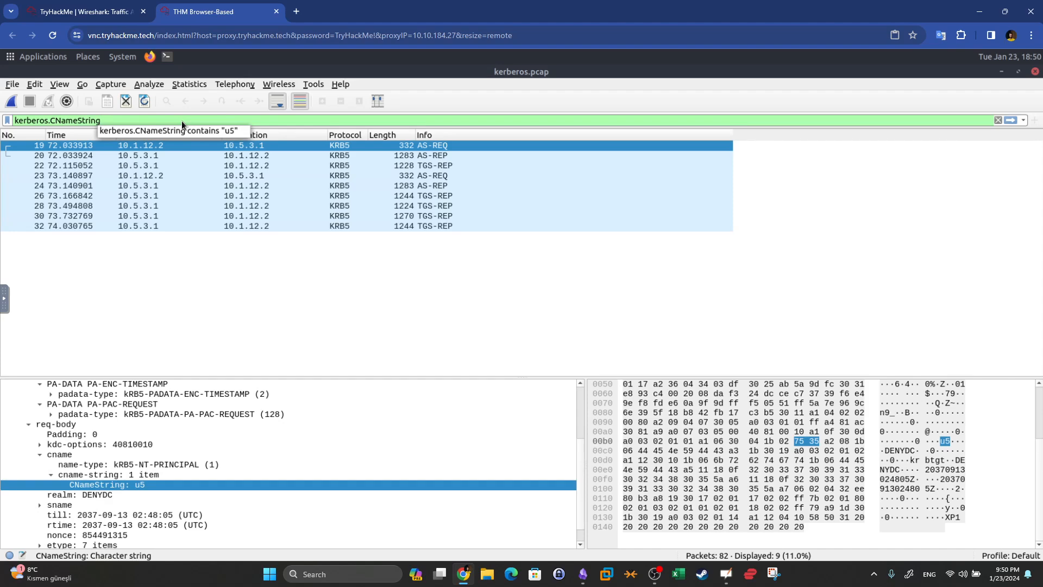
pyautogui.press('Return')
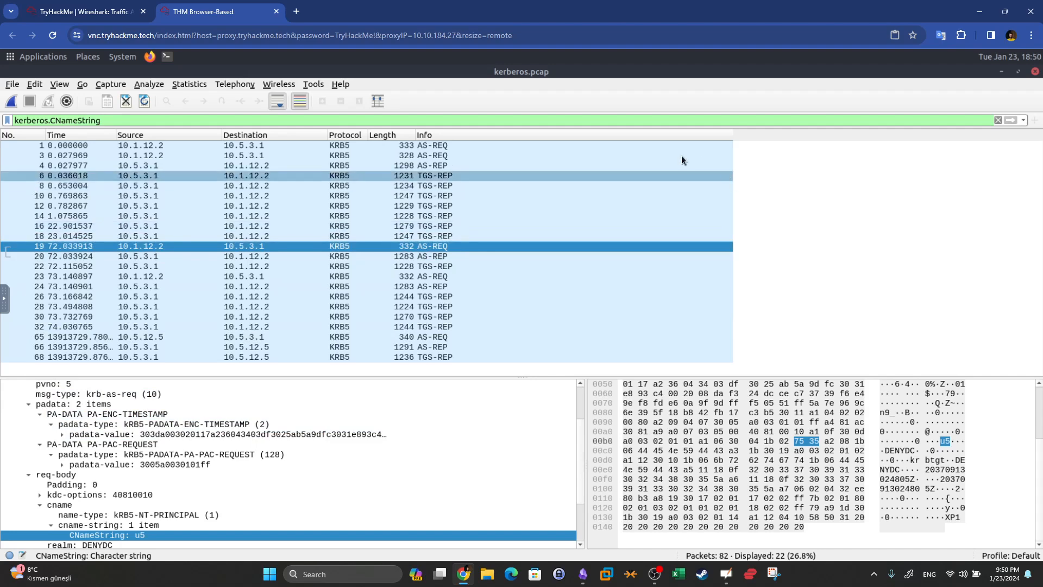
# Step: Inspect the CNameString of packets 1 and 4, and expand the ticket's sname in packet 4
pyautogui.click(402, 146)
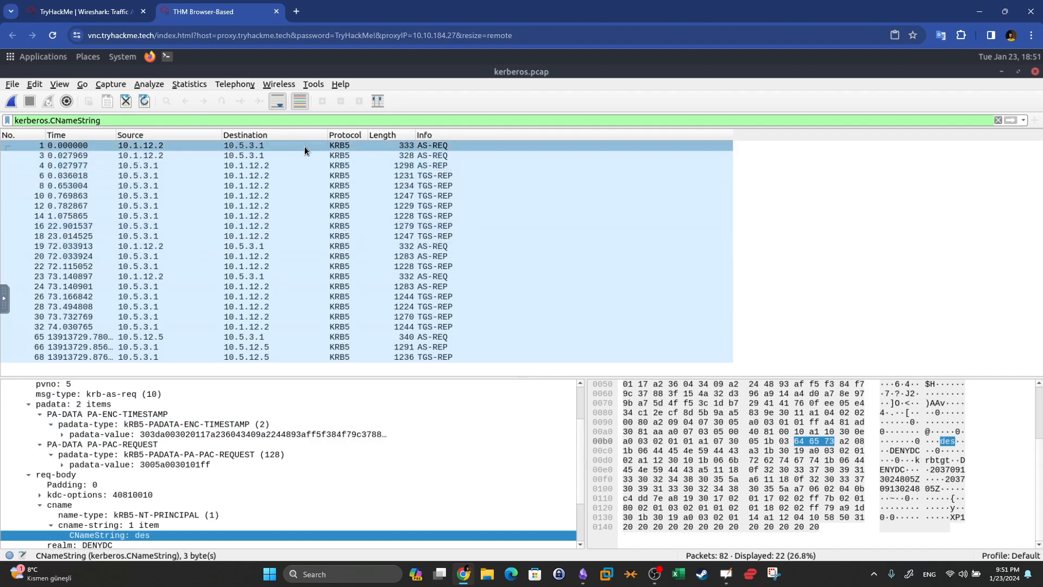
pyautogui.click(166, 166)
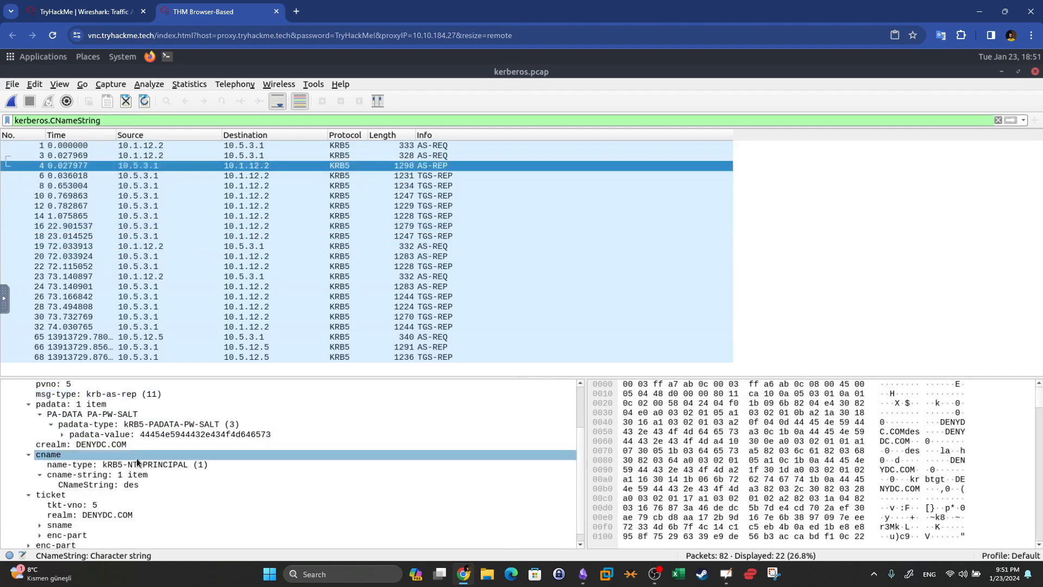
pyautogui.scroll(-1, 68, 493)
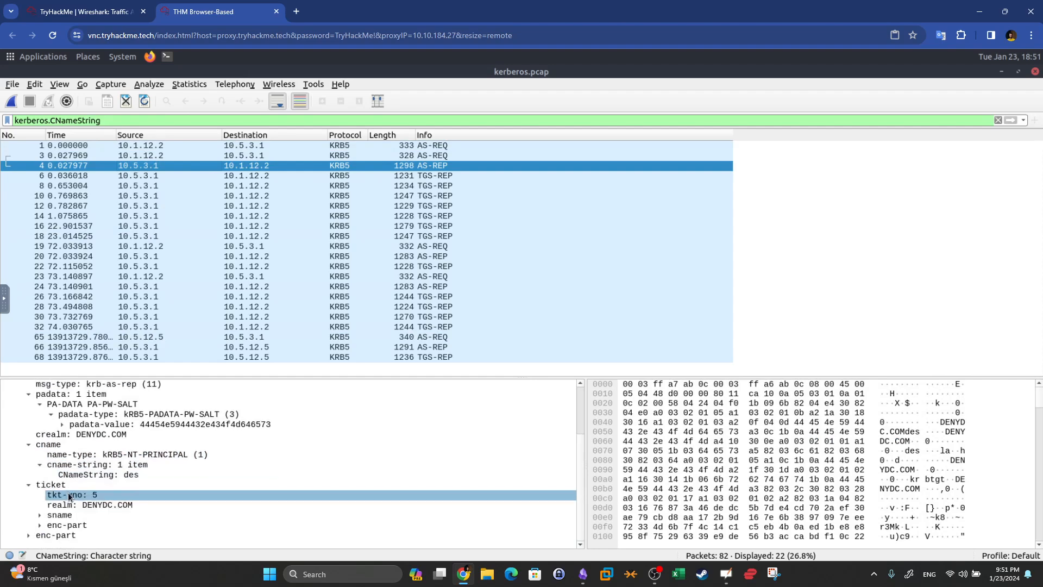
pyautogui.click(42, 514)
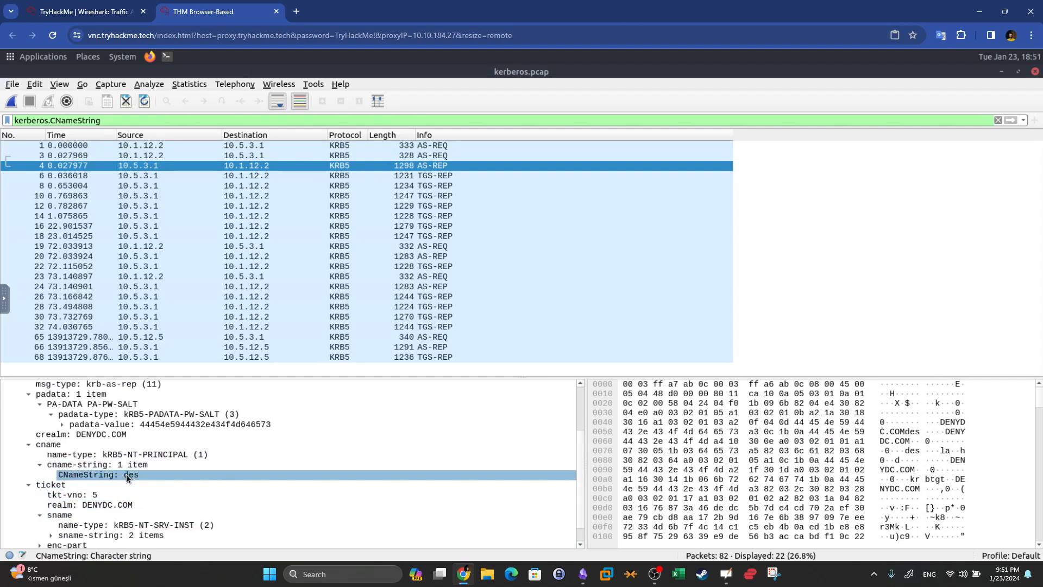
# Step: Switch to the TryHackMe room page and read the question about the available host's hostname in the Kerberos packets
pyautogui.click(84, 11)
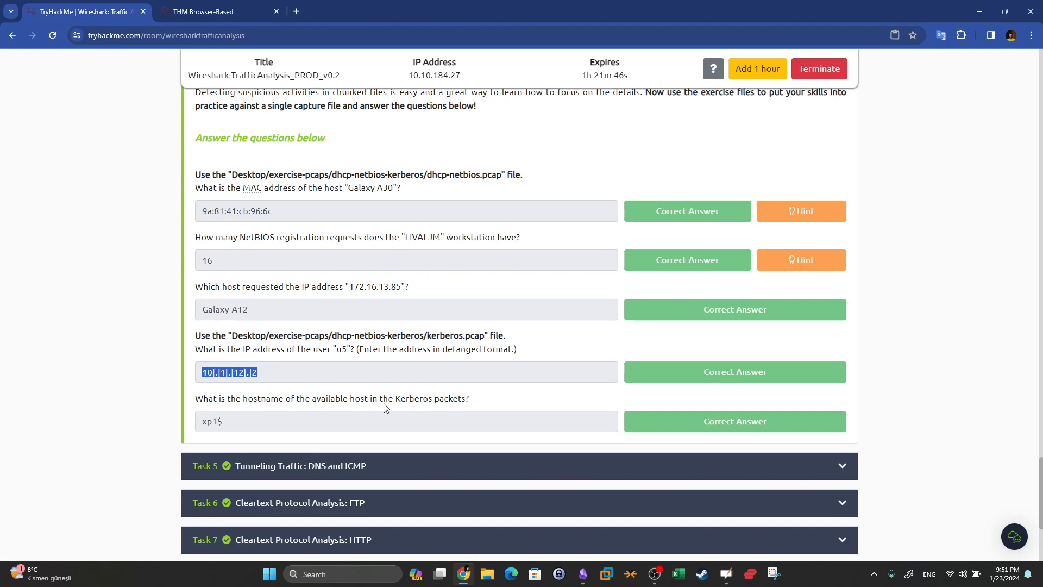
pyautogui.hotkey('ctrl', '2')
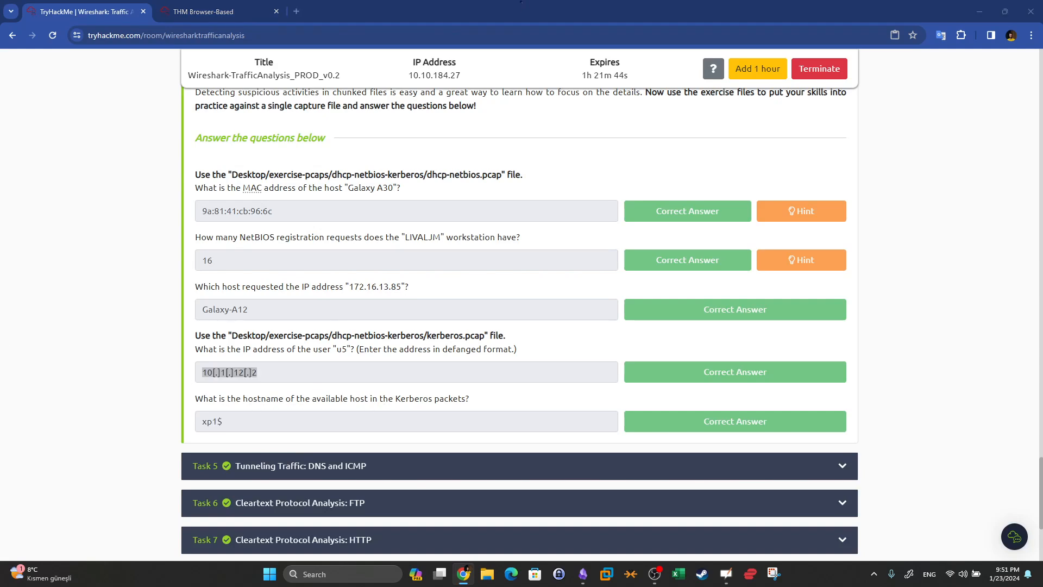
pyautogui.press('Escape')
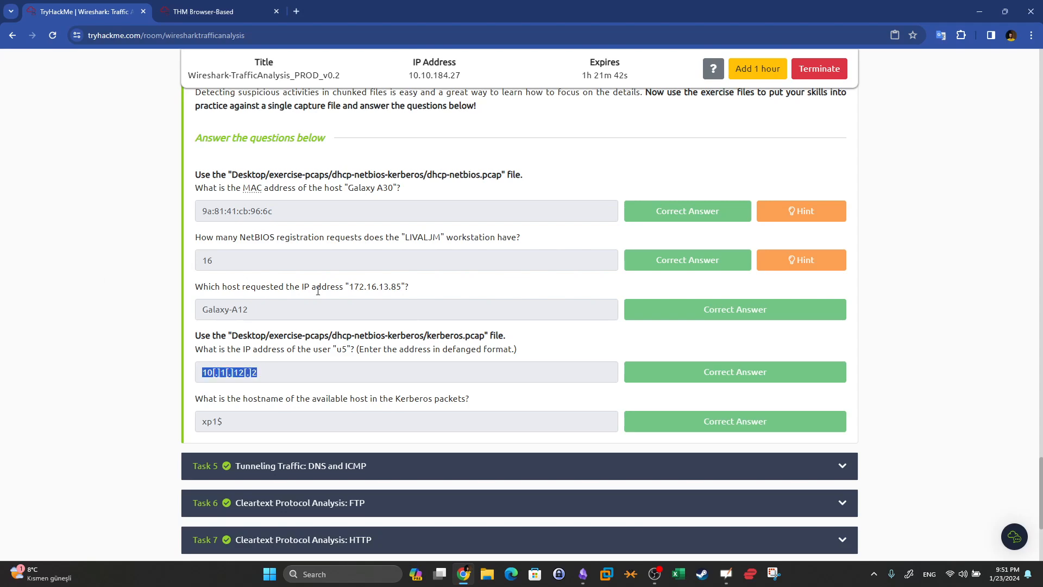
# Step: Return to Wireshark and compare the CNameString values of packets 8, 10, 12, 14, 16 and 19
pyautogui.click(224, 3)
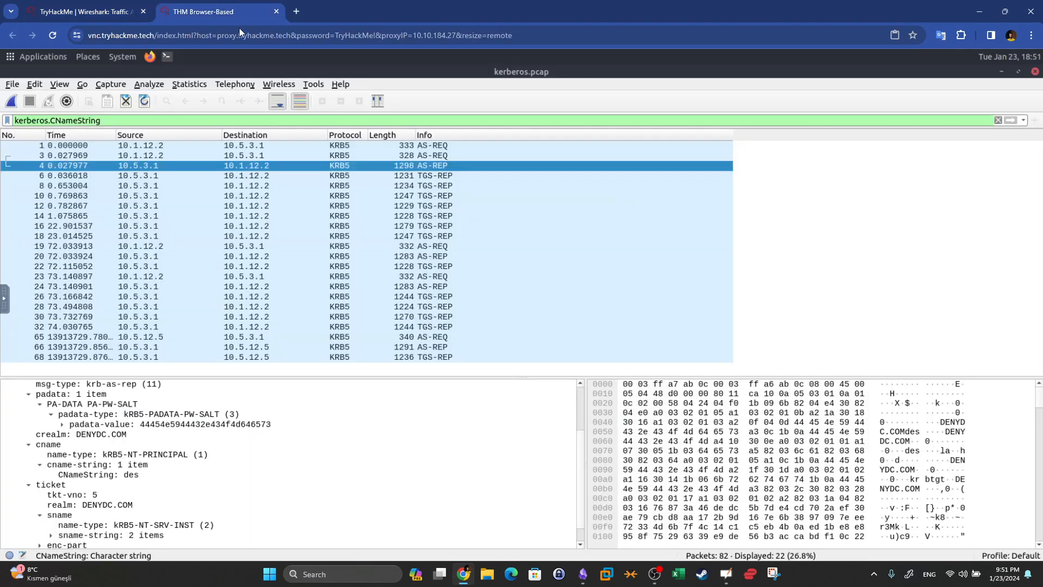
pyautogui.click(225, 184)
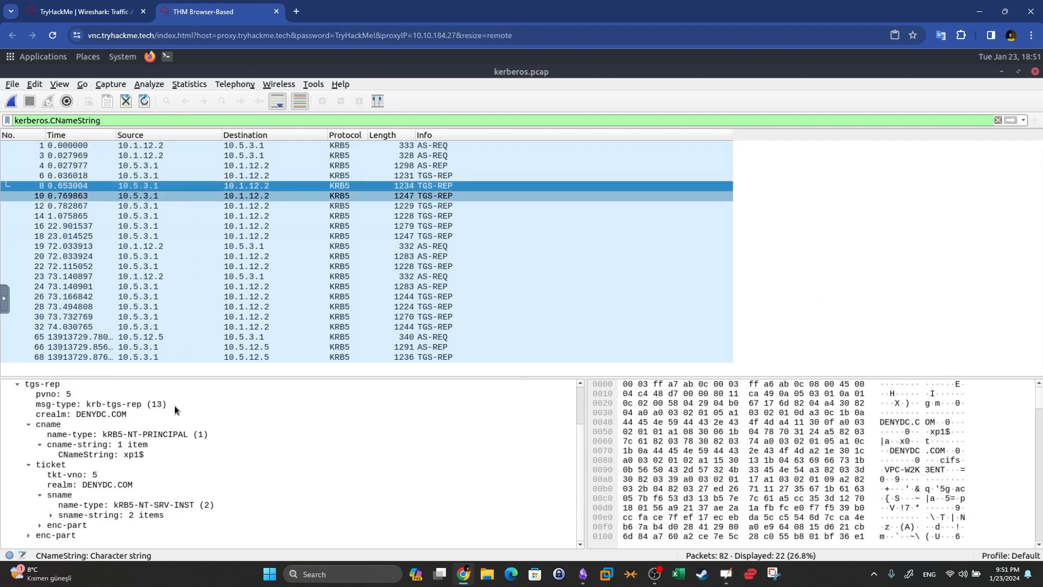
pyautogui.click(154, 197)
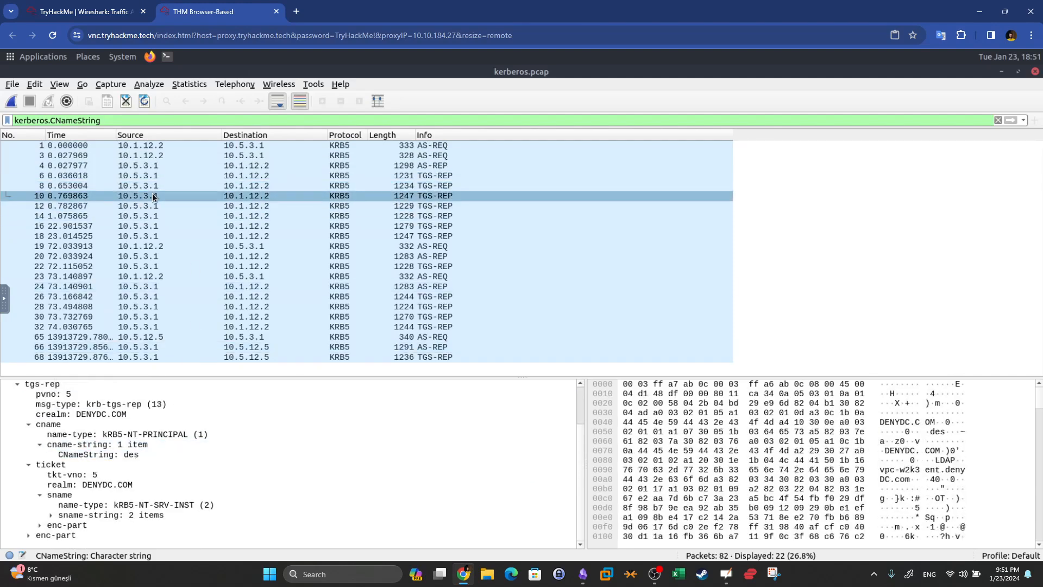
pyautogui.click(158, 205)
pyautogui.click(158, 215)
pyautogui.click(158, 225)
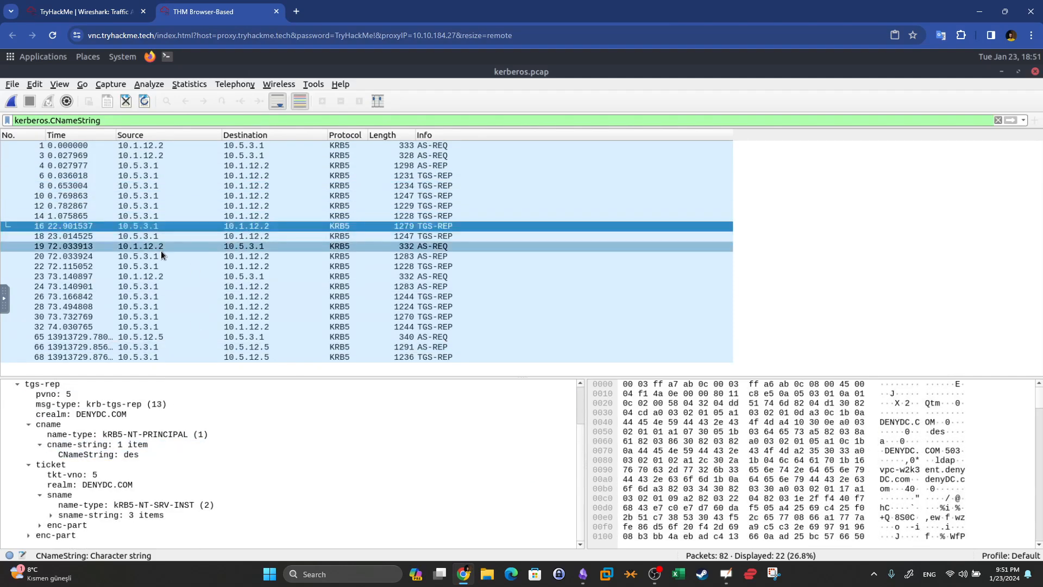
pyautogui.click(157, 246)
# Step: Switch back to the TryHackMe room page showing the Kerberos questions
pyautogui.click(100, 18)
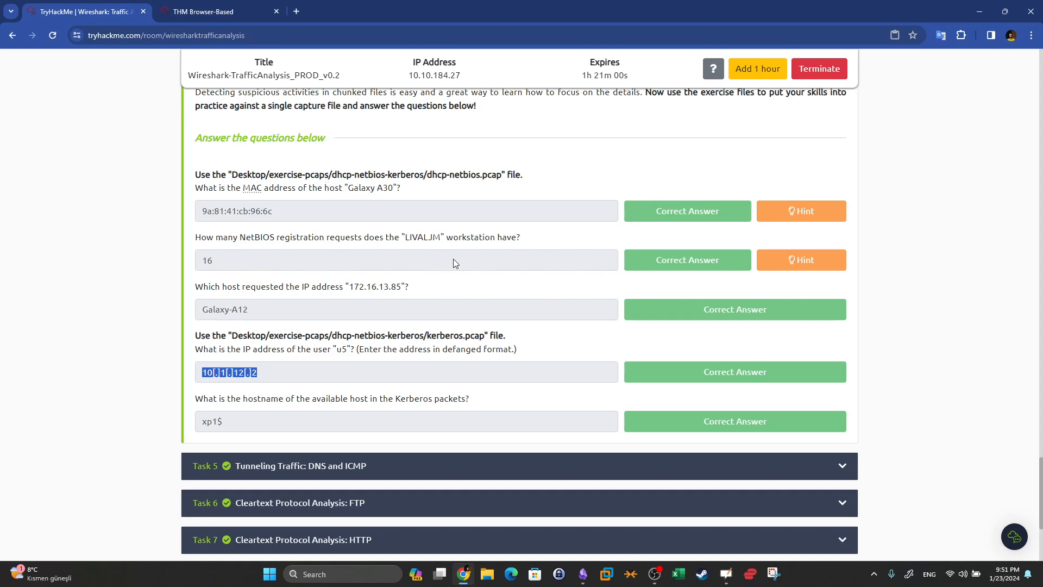
pyautogui.press('super+shift+s')
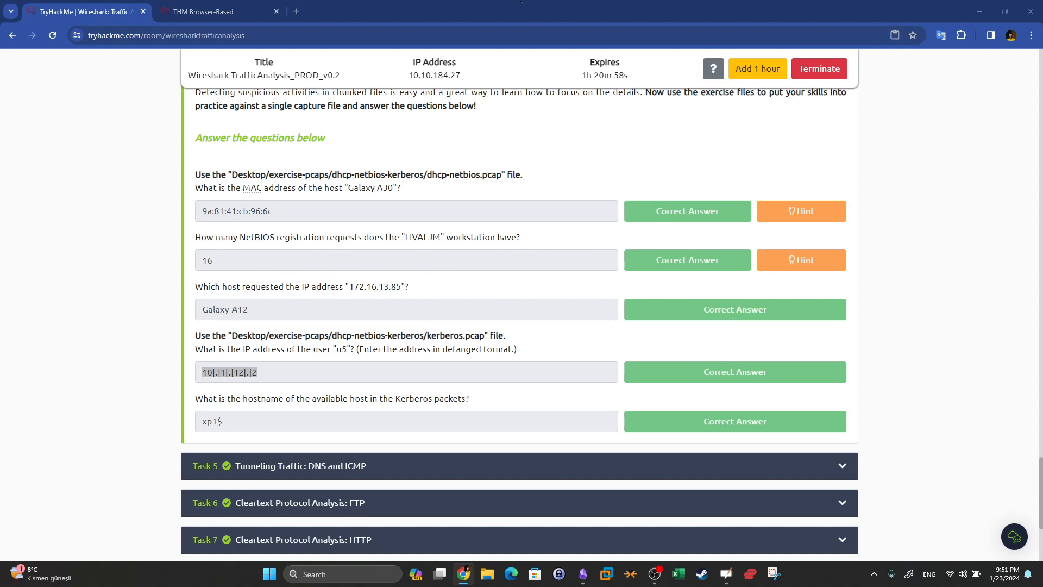
pyautogui.press('Escape')
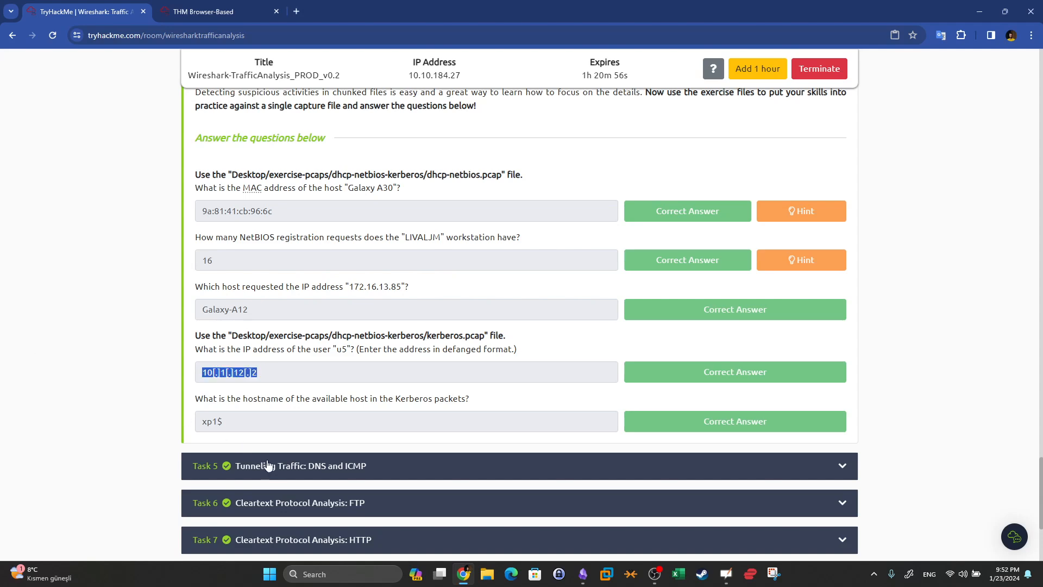
pyautogui.press('super+shift+s')
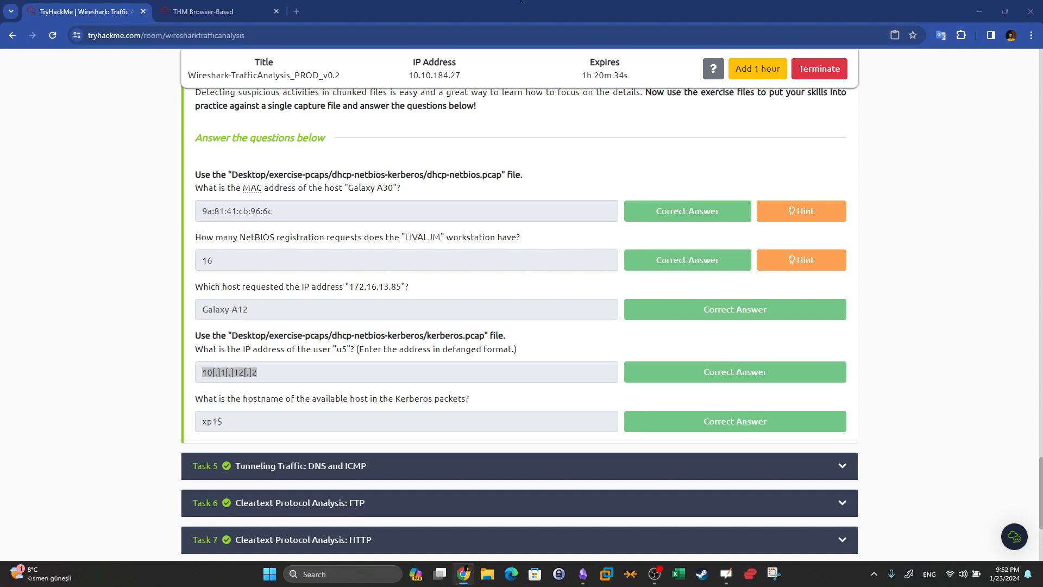
pyautogui.hotkey('alt', 'Tab')
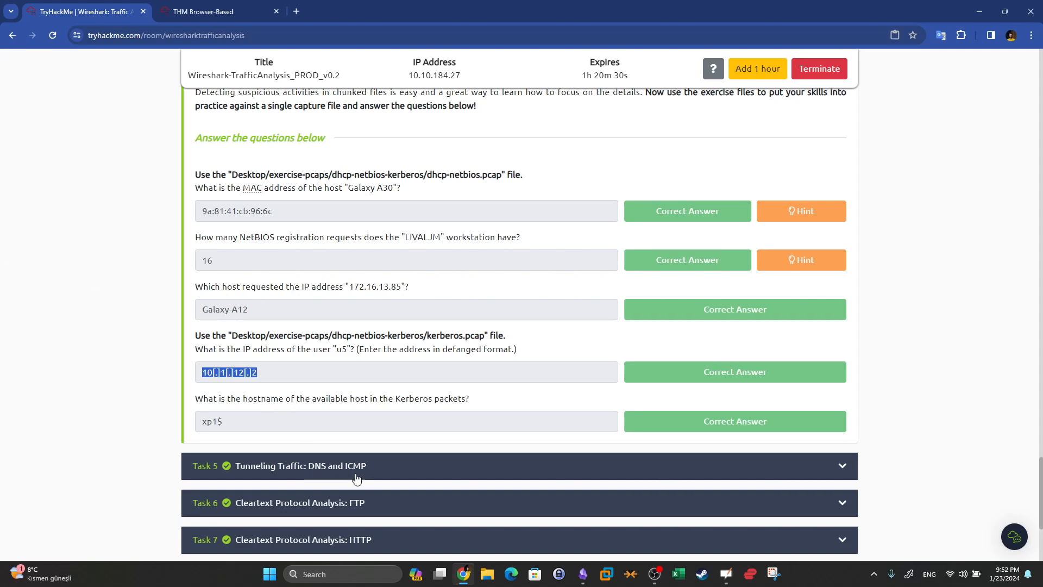
pyautogui.hotkey('alt', 'Tab')
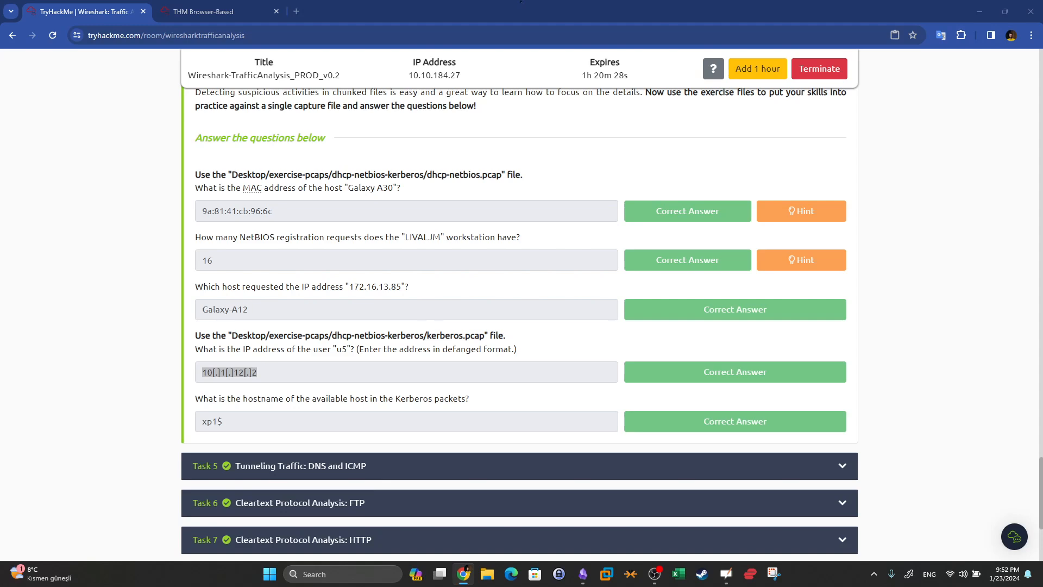
pyautogui.hotkey('alt', 'Tab')
pyautogui.hotkey('alt', 'Tab')
pyautogui.hotkey('alt', 'Tab')
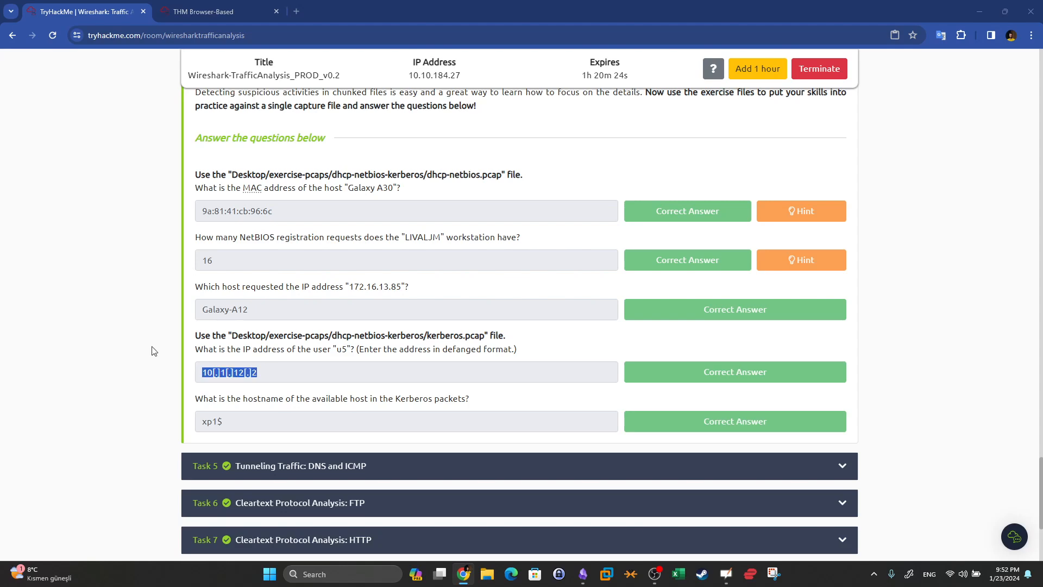
# Step: Expand Task 5, Tunneling Traffic: DNS and ICMP, and highlight the icmp-tunnel.pcap file name in its first question
pyautogui.click(476, 466)
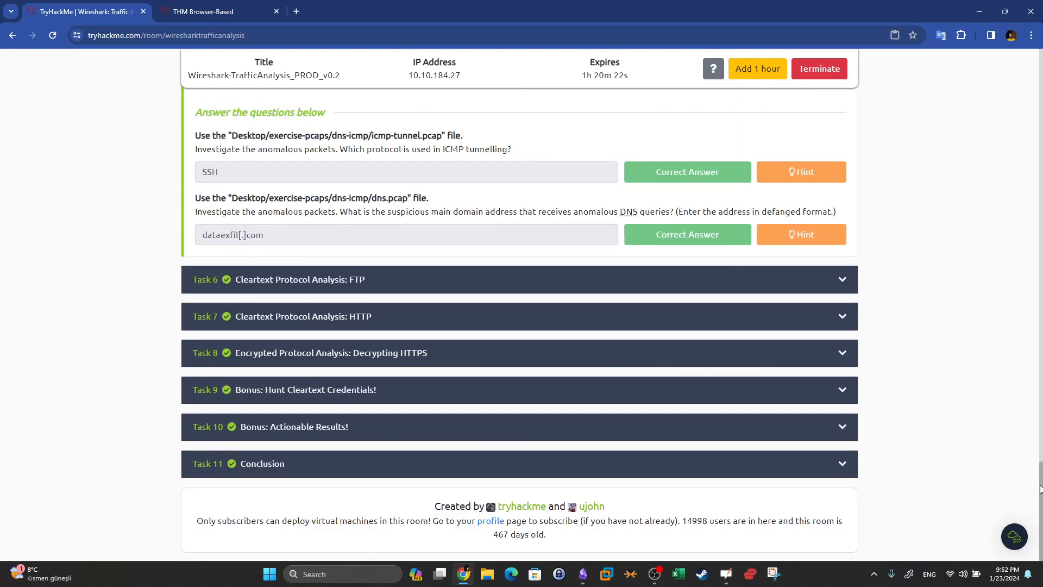
pyautogui.scroll(1, 1030, 465)
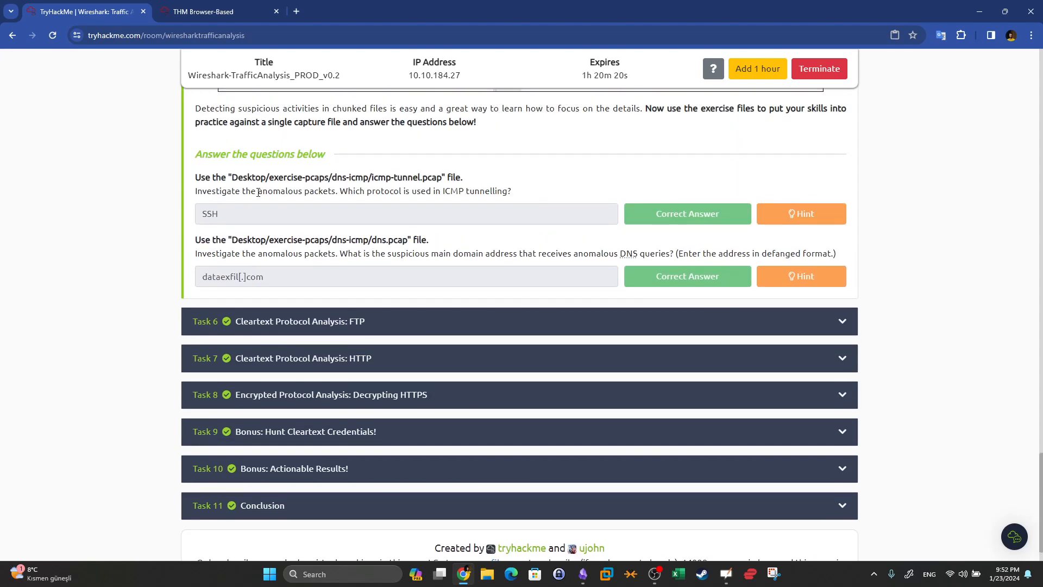
pyautogui.moveTo(251, 190); pyautogui.dragTo(442, 179)
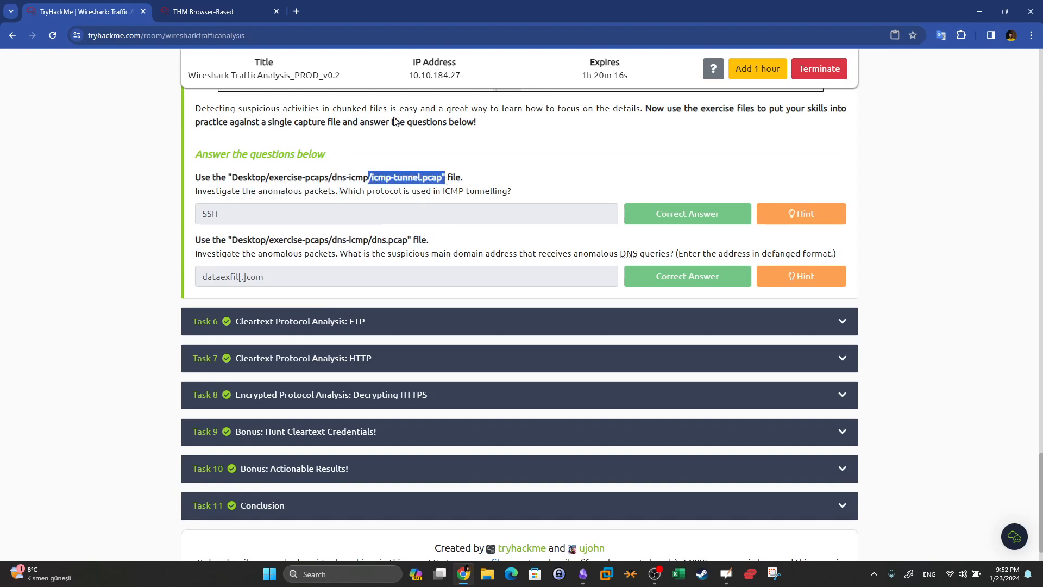
# Step: In Wireshark, open icmp-tunnel.pcap from Desktop/exercise-pcaps/dns-icmp and clear the leftover kerberos.CNameString display filter
pyautogui.click(218, 11)
pyautogui.click(13, 87)
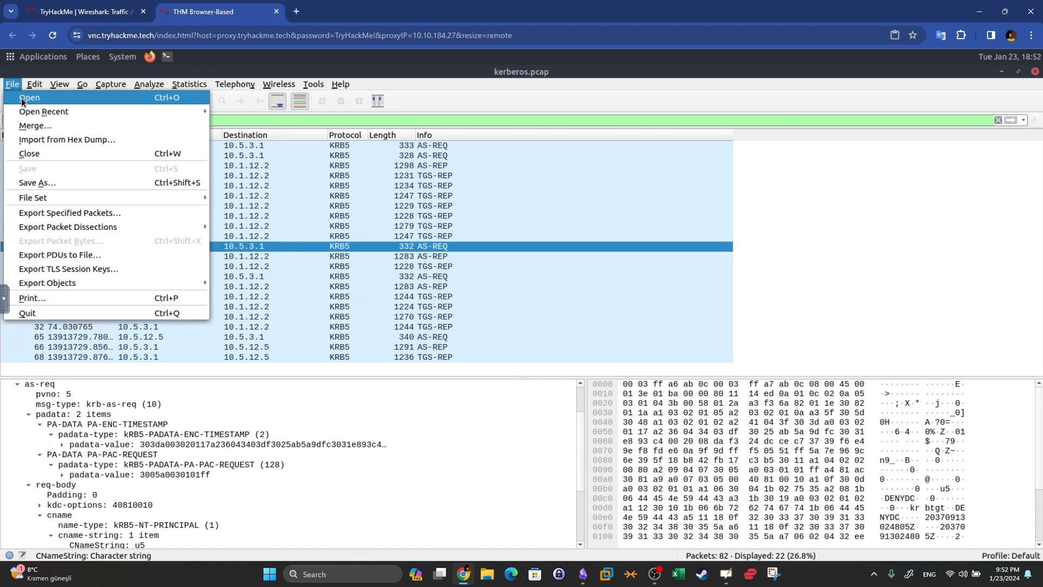
pyautogui.click(21, 97)
pyautogui.click(378, 220)
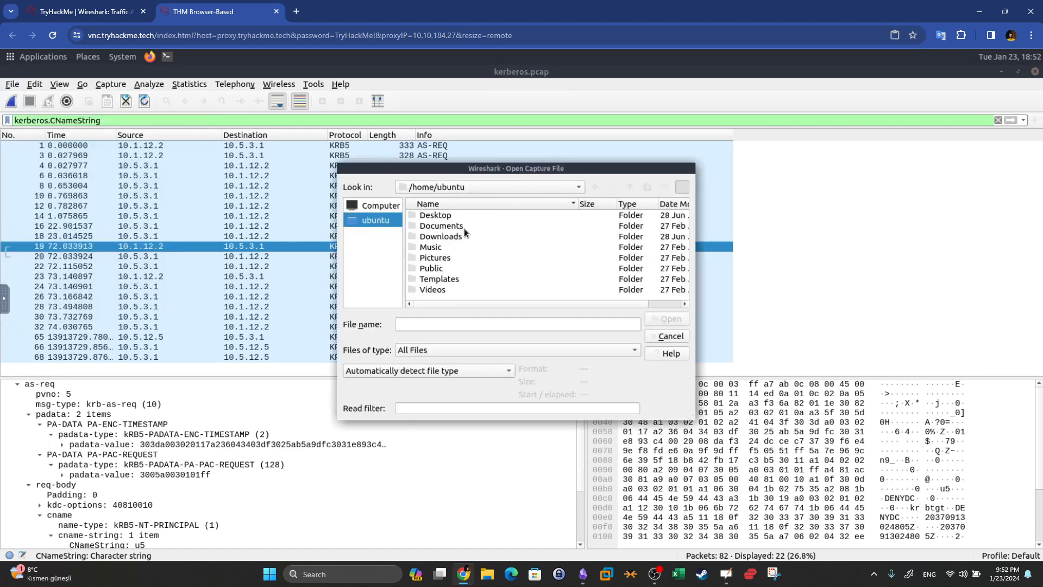
pyautogui.doubleClick(438, 216)
pyautogui.doubleClick(461, 216)
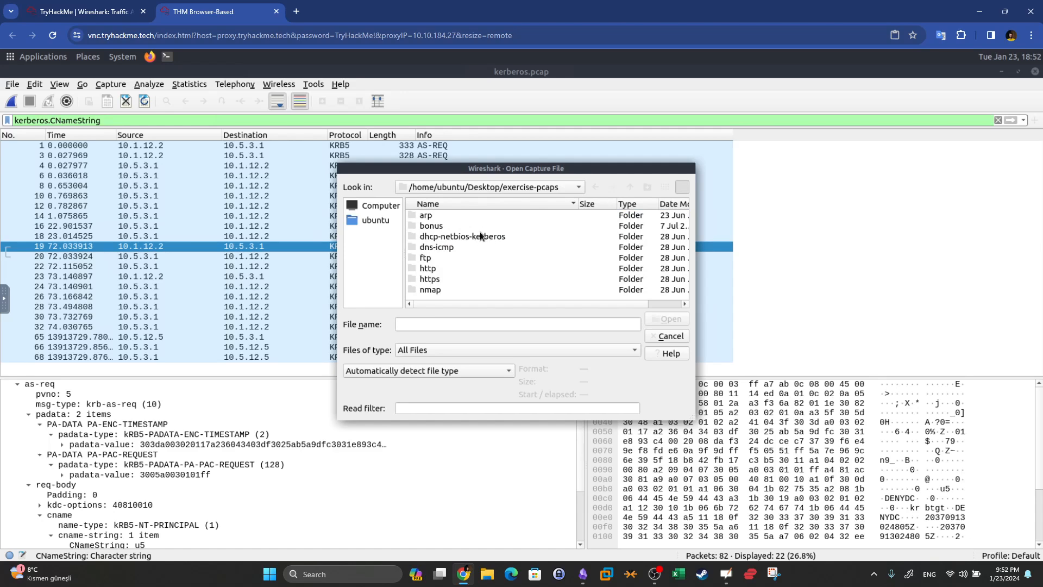
pyautogui.doubleClick(449, 248)
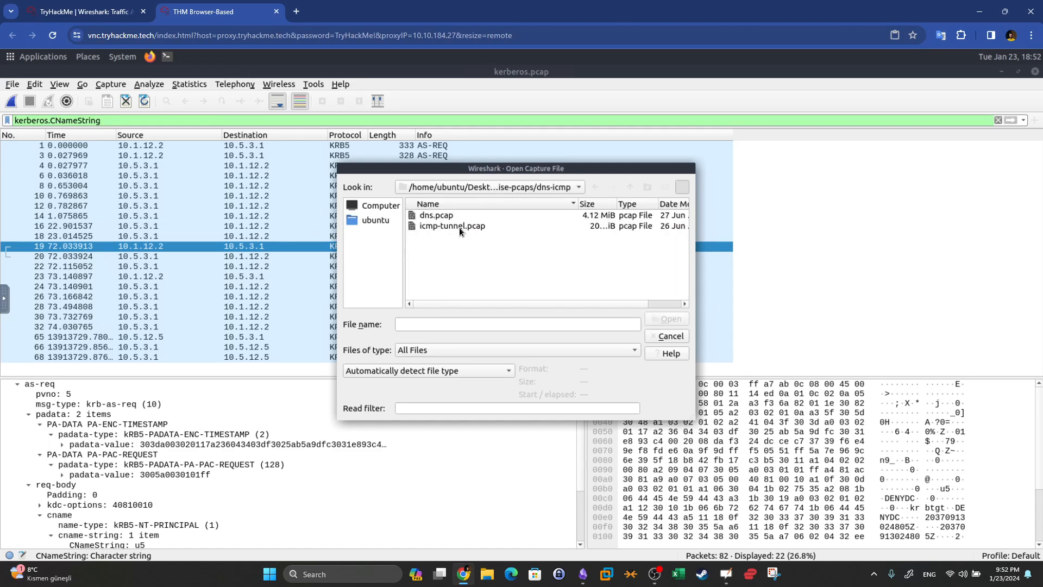
pyautogui.click(109, 8)
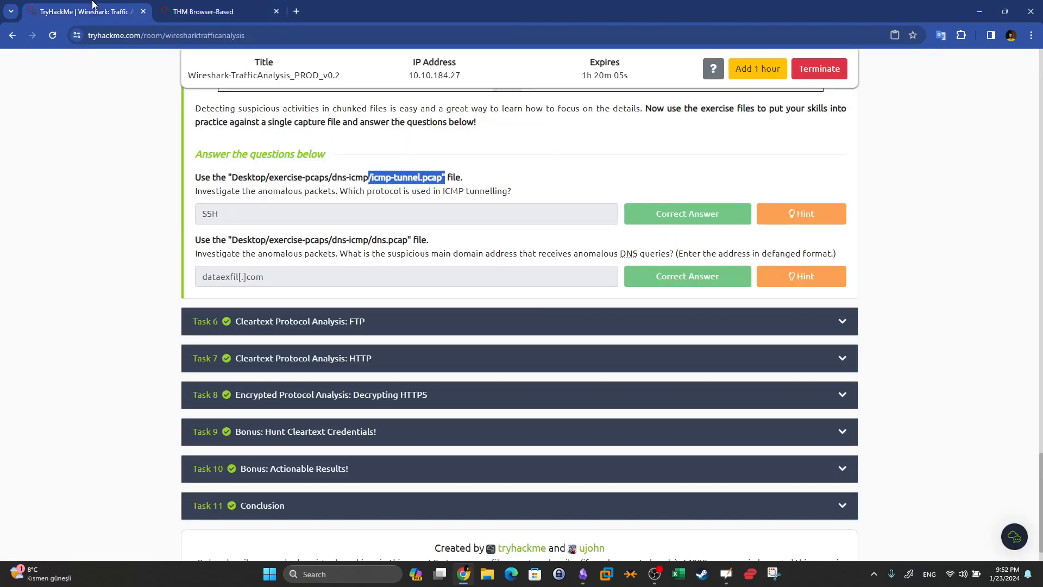
pyautogui.click(193, 4)
pyautogui.doubleClick(445, 226)
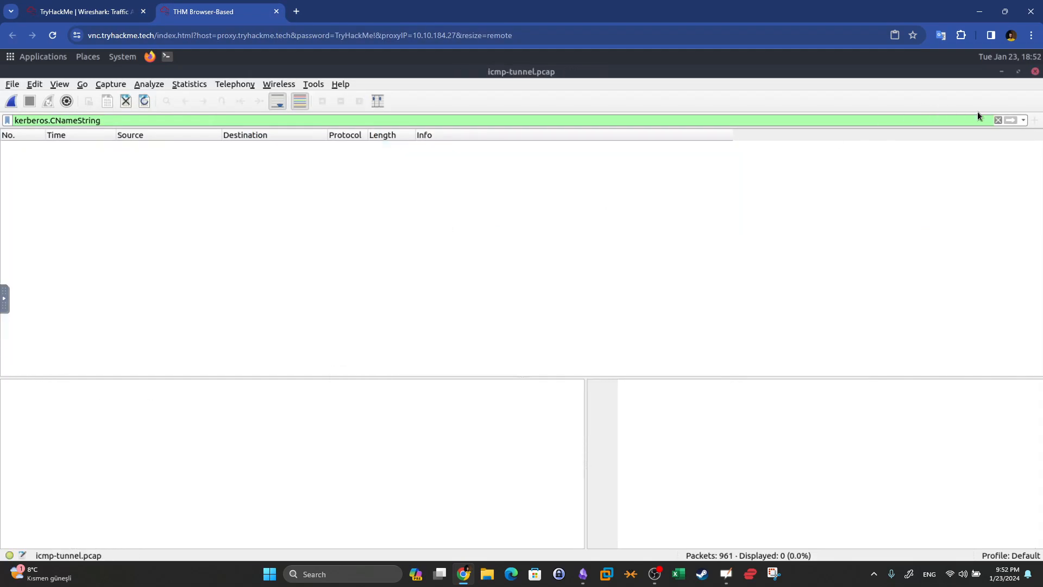
pyautogui.click(998, 120)
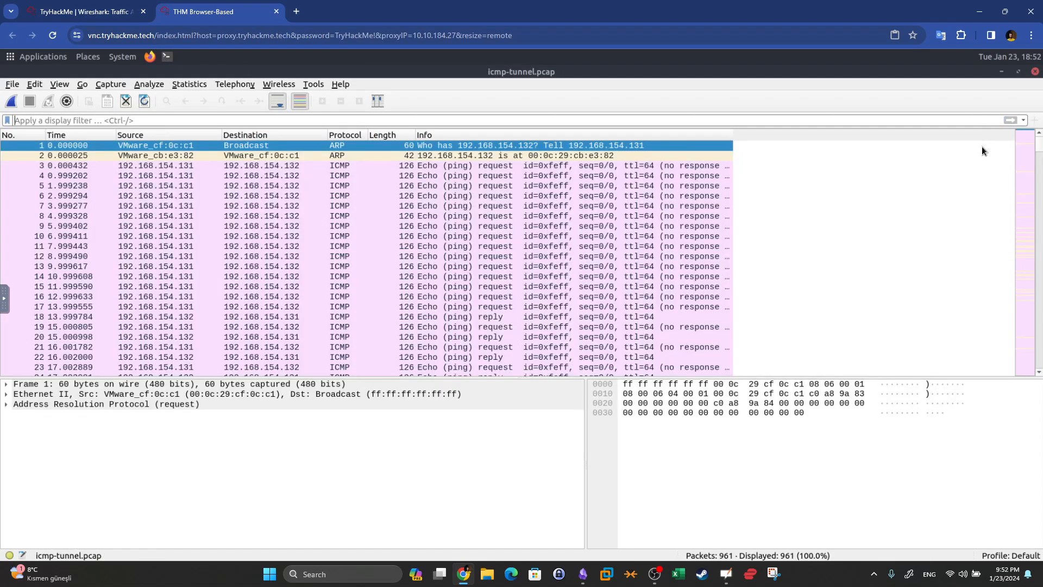
# Step: Check the ICMP tunnelling question on the TryHackMe page, and filter the capture in Wireshark by icmp
pyautogui.click(142, 5)
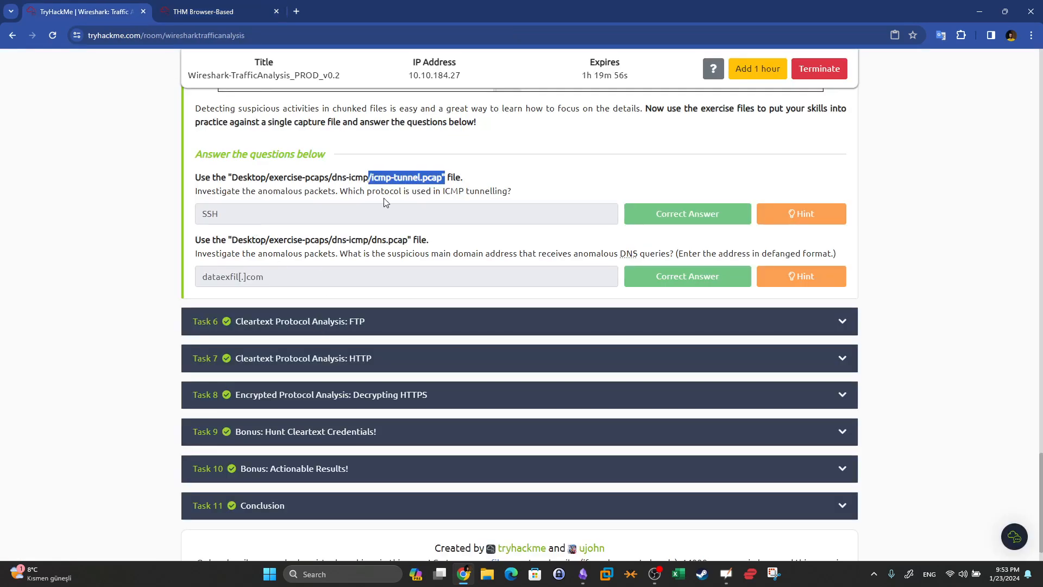
pyautogui.click(212, 11)
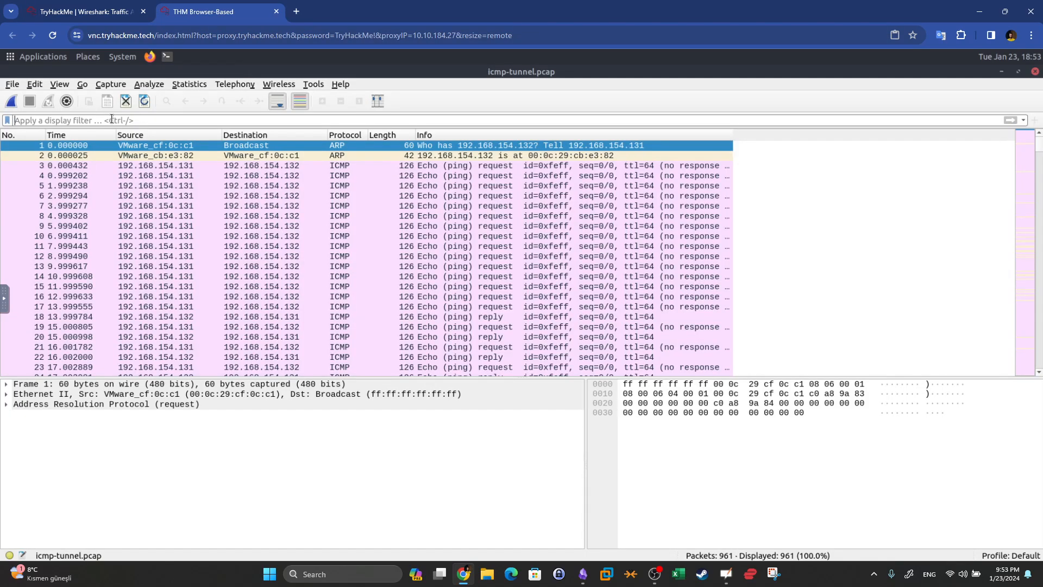
pyautogui.write('icmp')
pyautogui.press('Return')
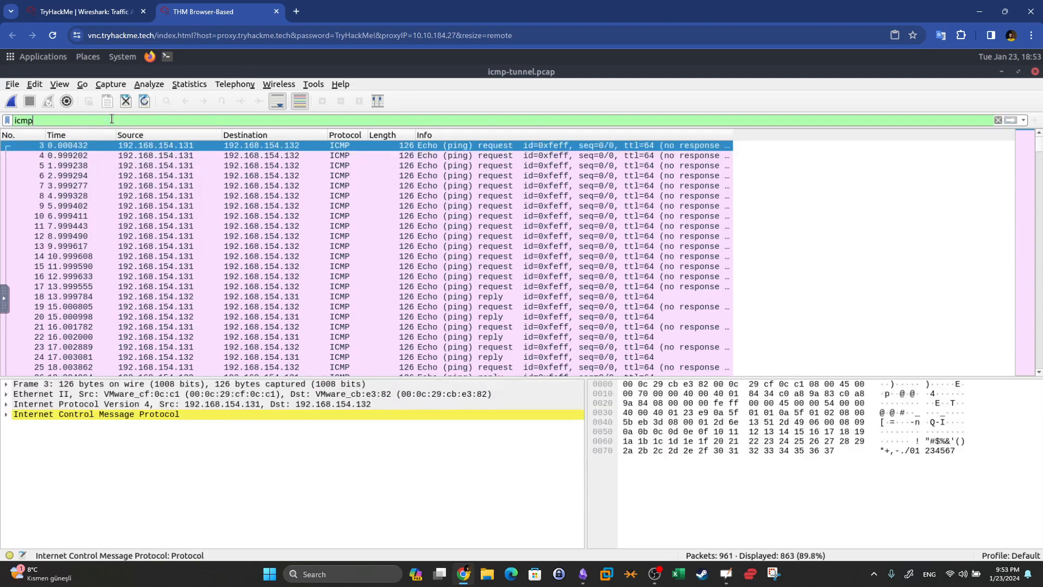
# Step: Inspect packet 12's Internet Control Message Protocol details, expanding its checksum, no-response and data entries
pyautogui.click(347, 236)
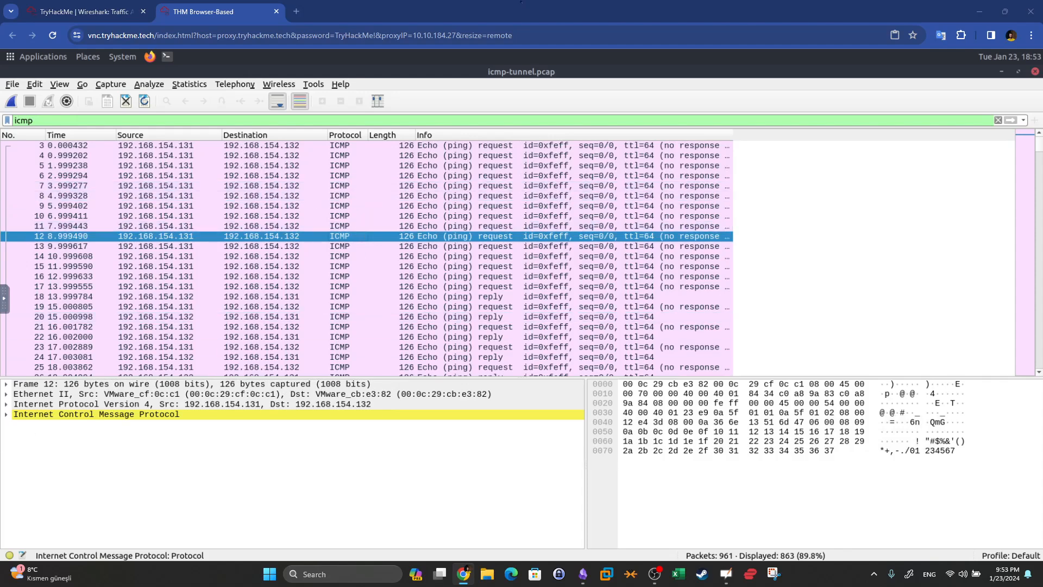
pyautogui.click(7, 415)
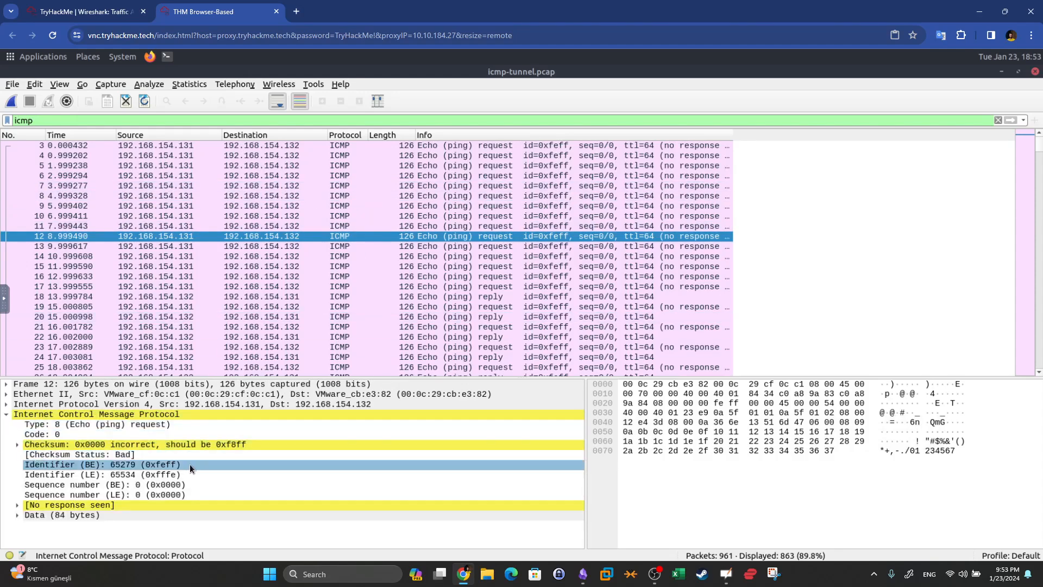
pyautogui.click(18, 505)
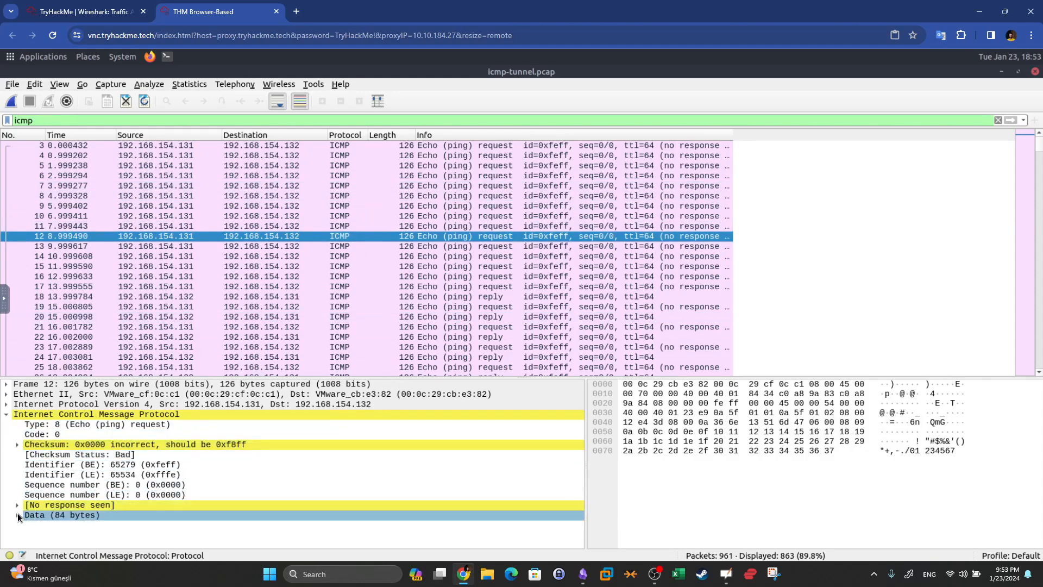
pyautogui.click(17, 524)
pyautogui.scroll(-1, 145, 484)
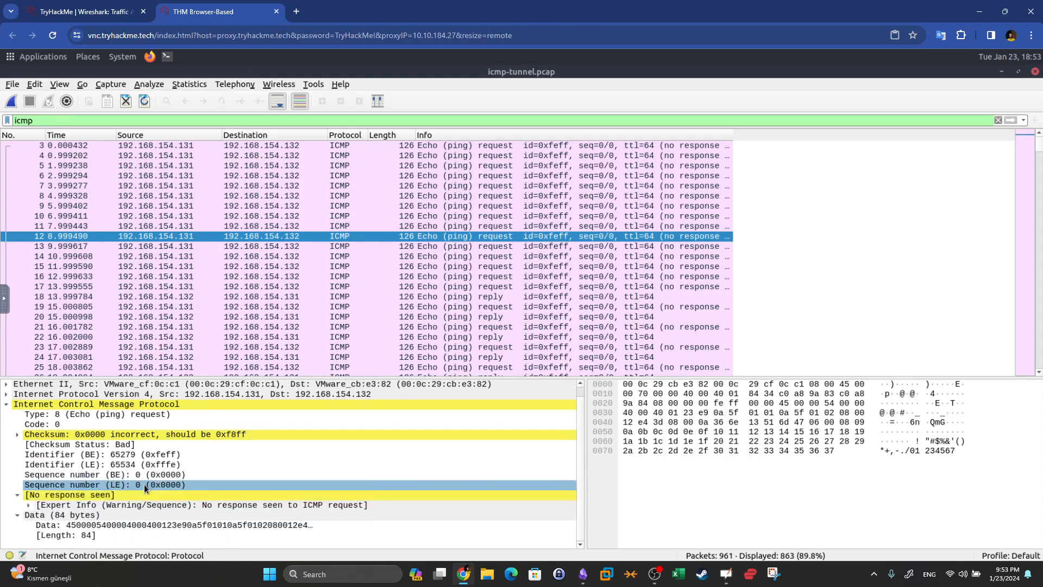
pyautogui.click(54, 525)
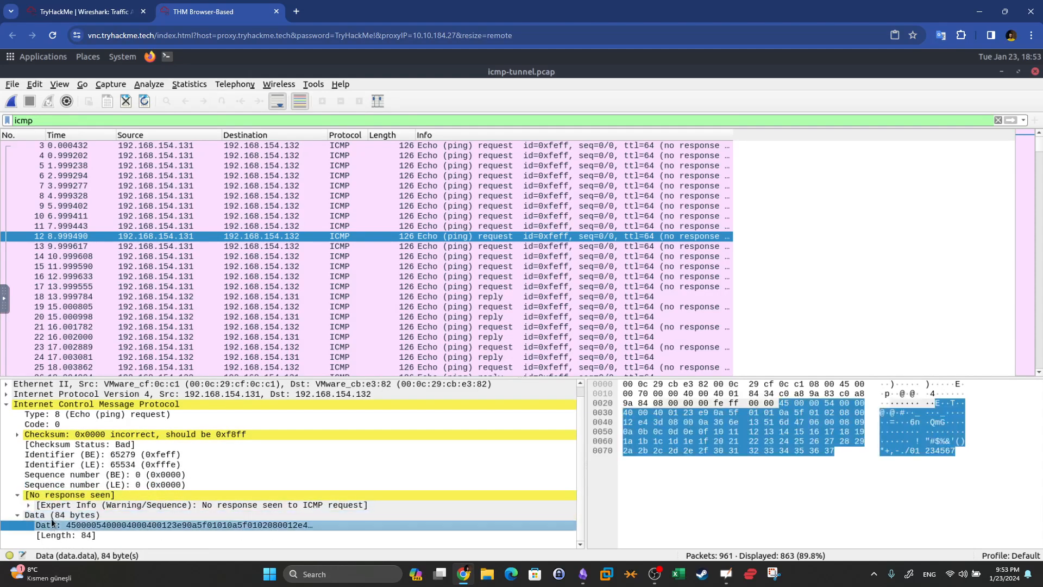
pyautogui.click(65, 475)
pyautogui.click(17, 434)
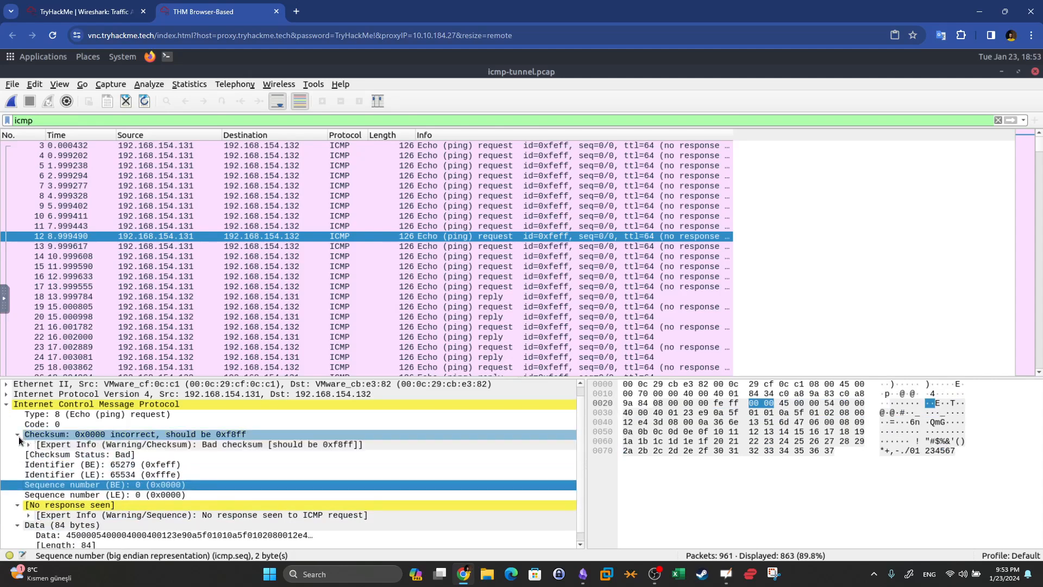
pyautogui.click(28, 444)
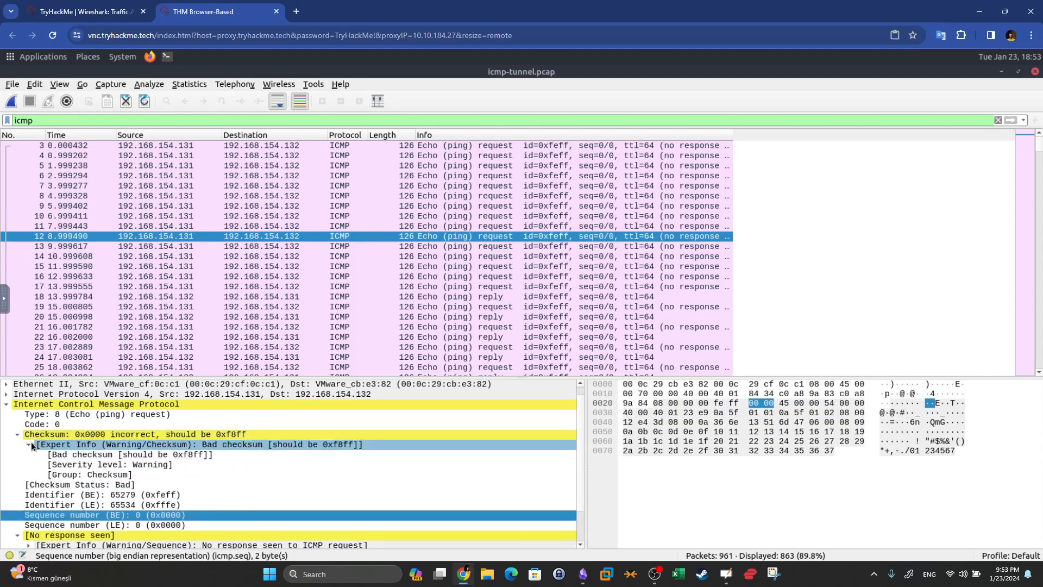
pyautogui.click(29, 444)
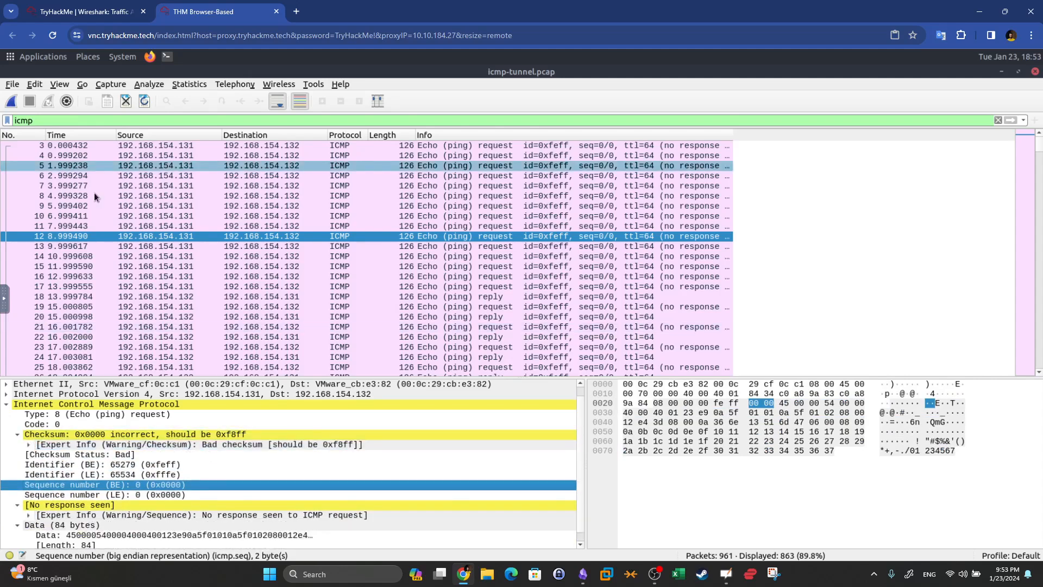
# Step: Recheck the question on the TryHackMe page, and narrow Wireshark's display filter to icmp && data.len > 64
pyautogui.click(87, 12)
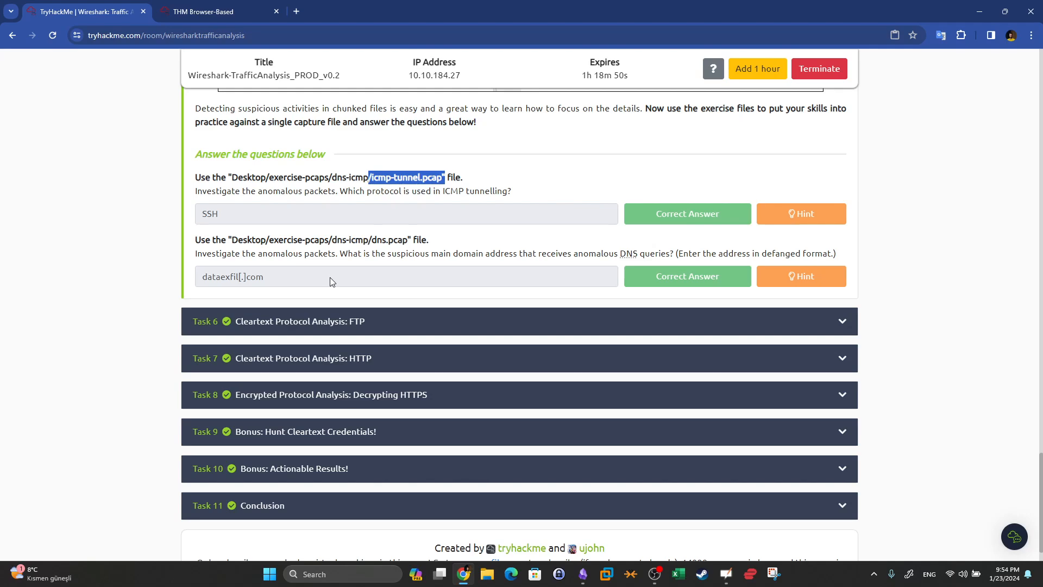
pyautogui.click(217, 12)
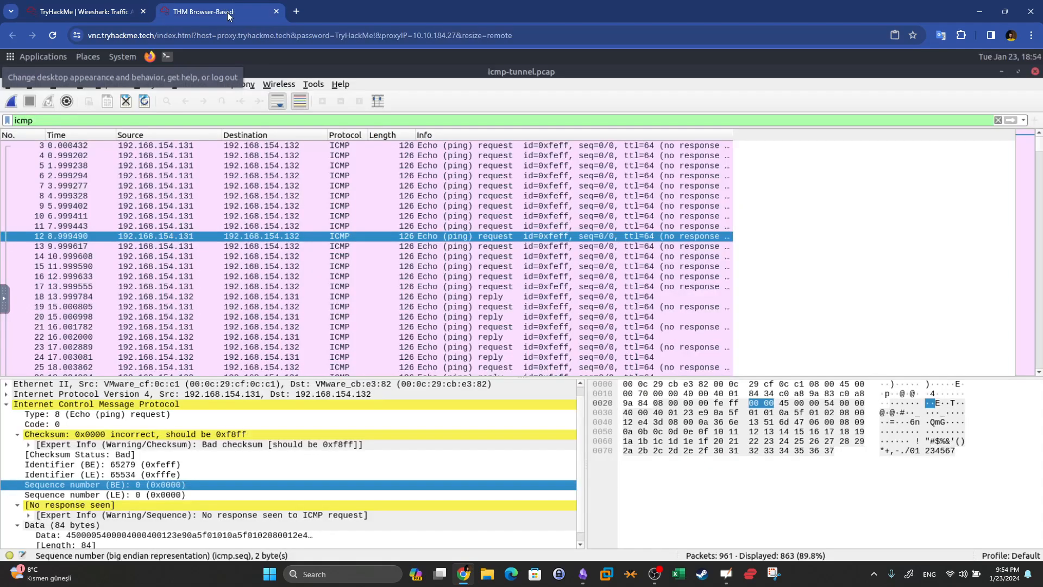
pyautogui.doubleClick(221, 118)
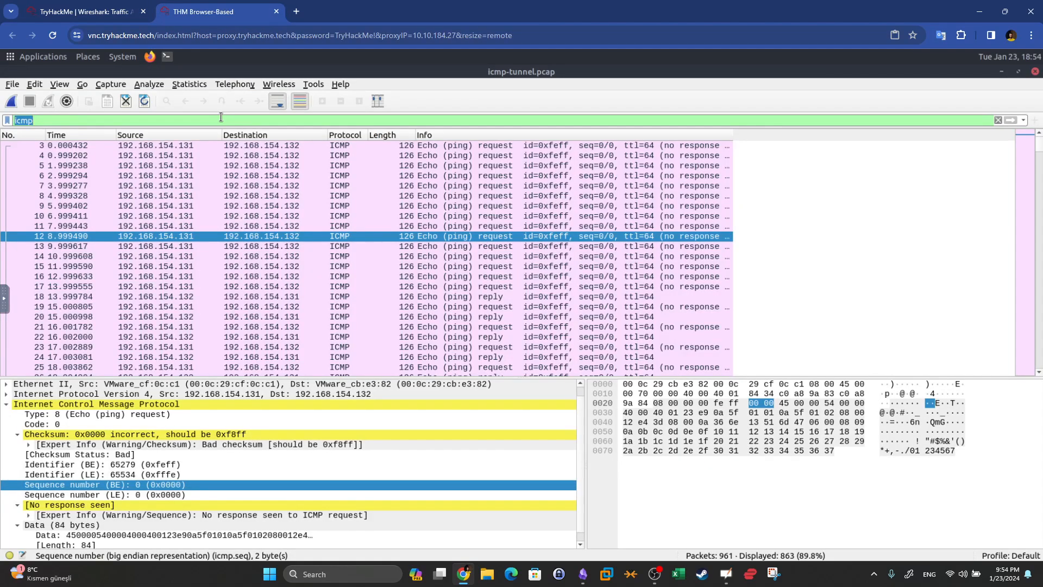
pyautogui.click(221, 117)
pyautogui.write('&&')
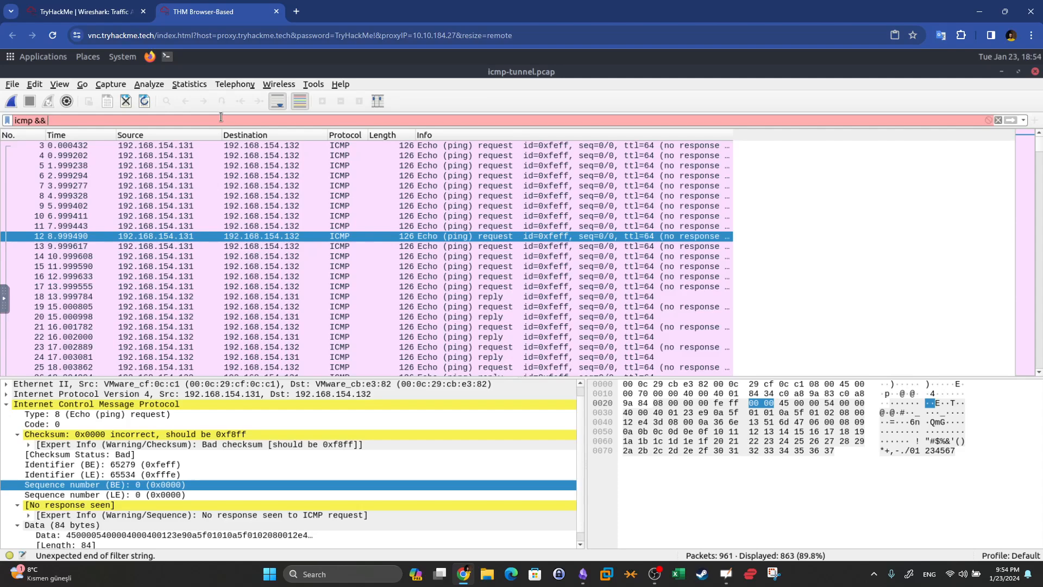
pyautogui.scroll(-1, 50, 436)
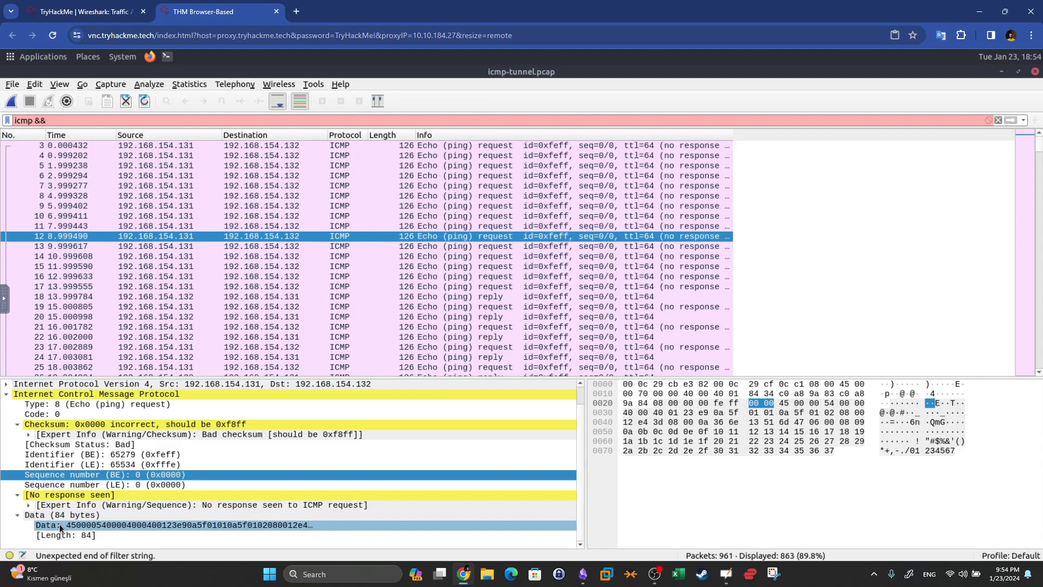
pyautogui.click(126, 118)
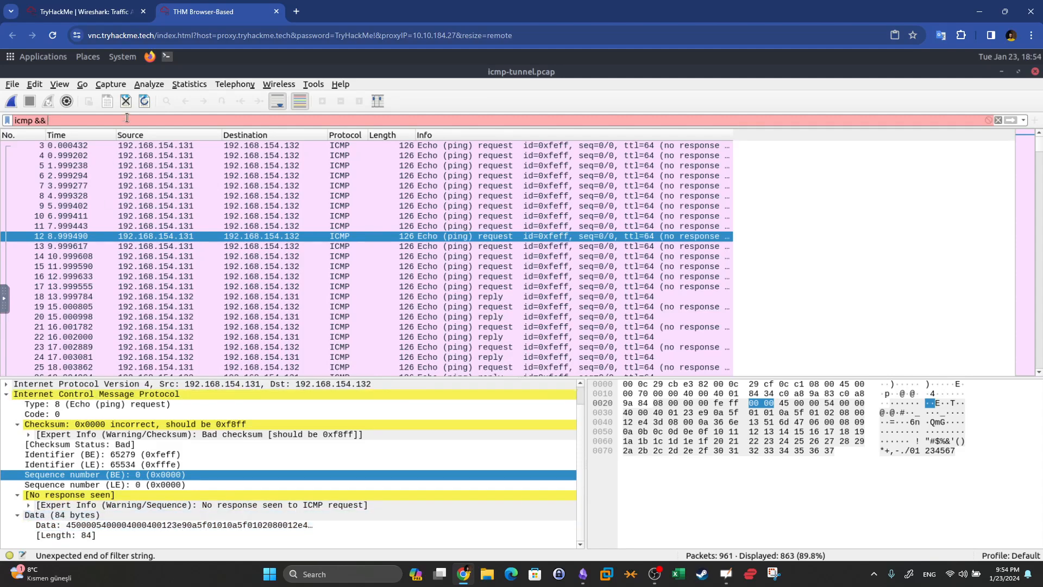
pyautogui.write('data.')
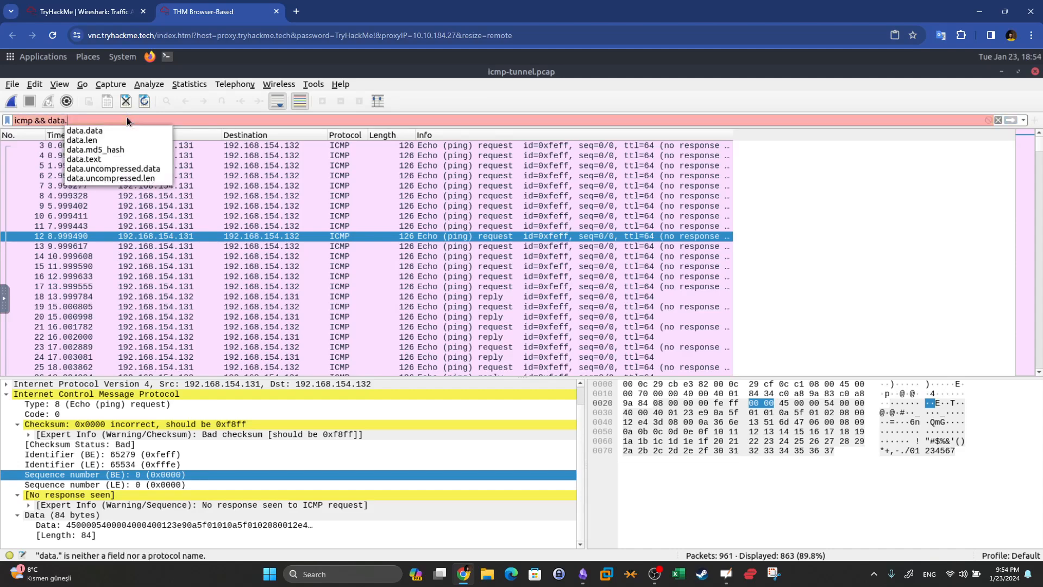
pyautogui.write('len ')
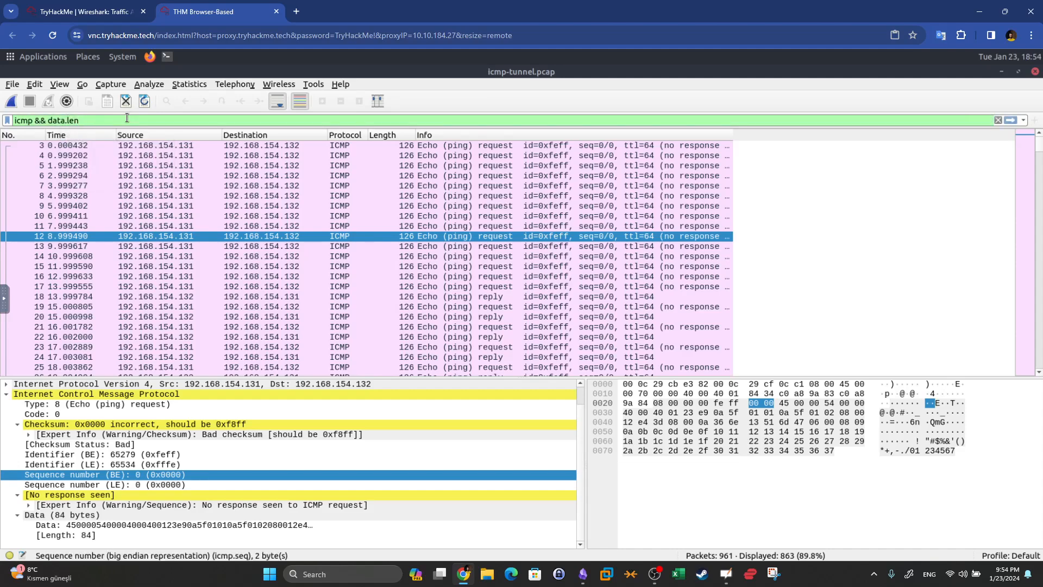
pyautogui.write('> 64')
pyautogui.press('Return')
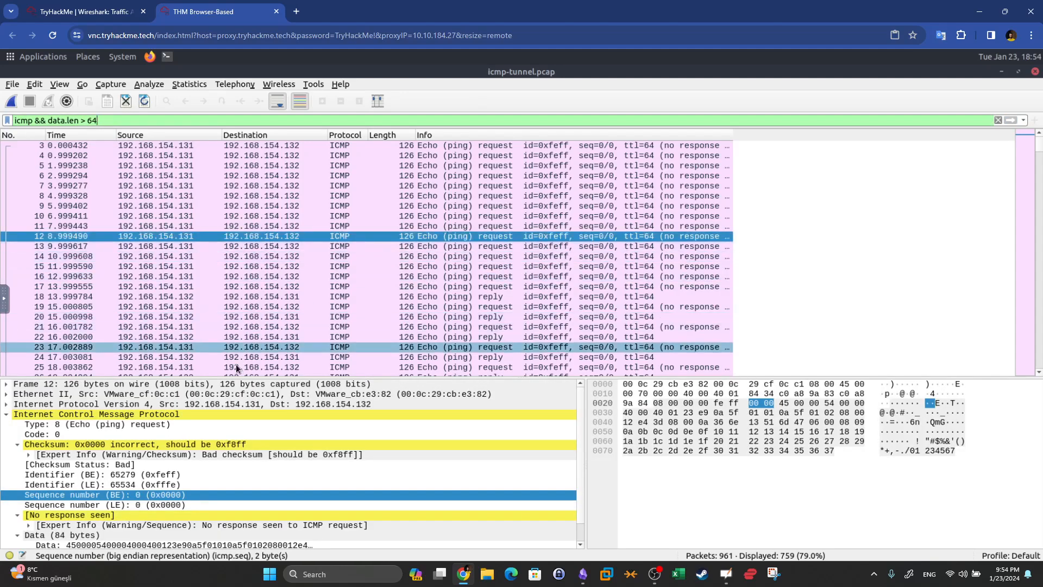
# Step: Examine the ICMP data fields of packets 16 and 20 in the filtered list
pyautogui.scroll(-1, 81, 461)
pyautogui.click(276, 277)
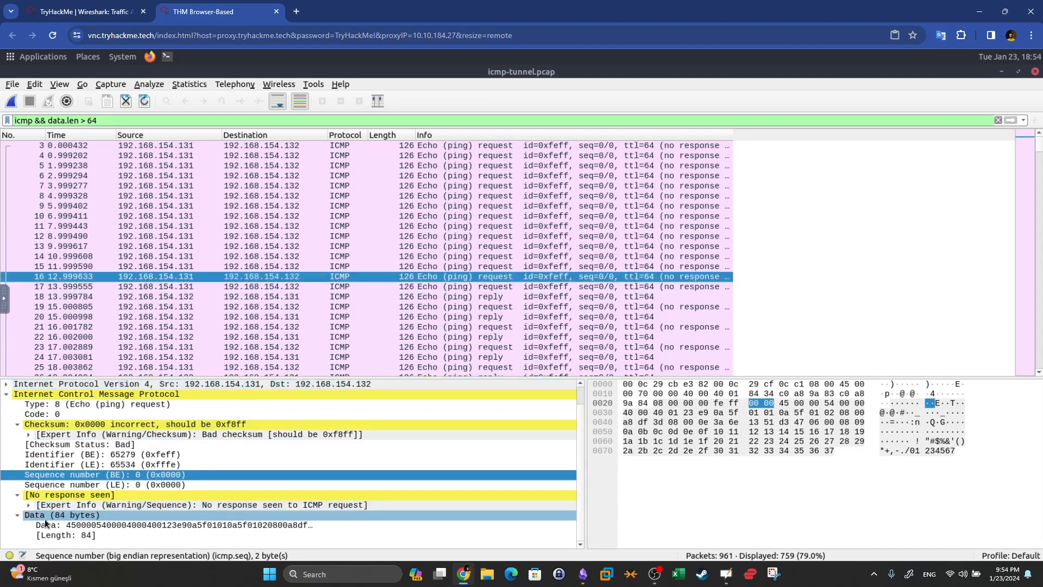
pyautogui.click(377, 318)
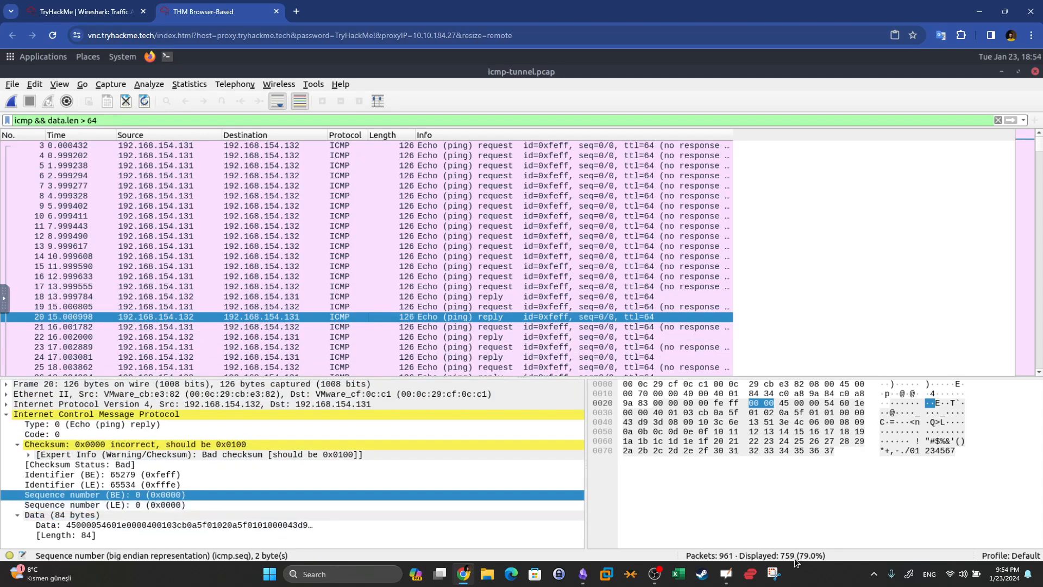
# Step: Highlight the wording about the protocol used in ICMP on the TryHackMe page, and return to Wireshark
pyautogui.click(85, 12)
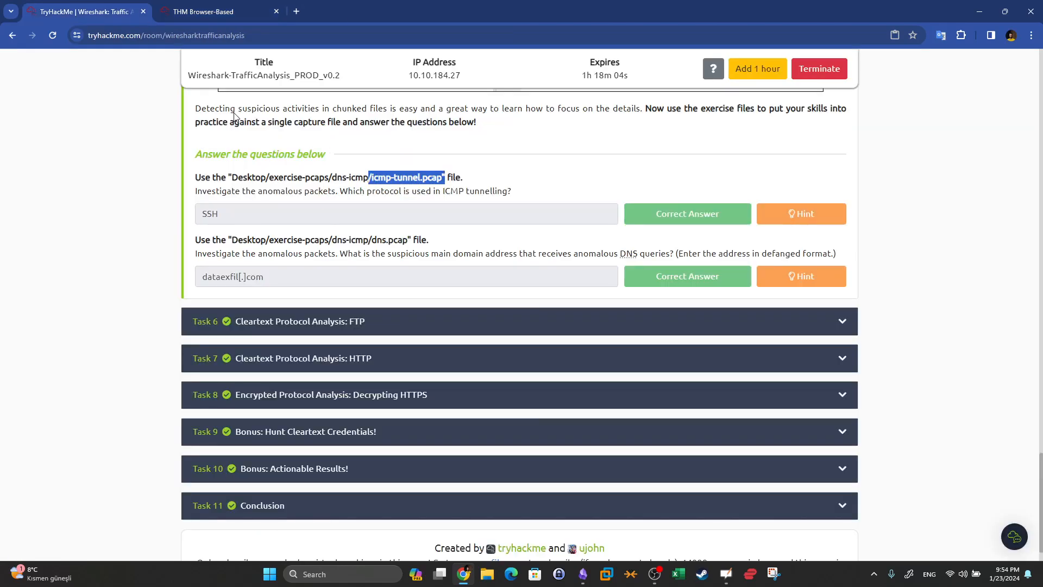
pyautogui.moveTo(365, 191); pyautogui.dragTo(458, 191)
pyautogui.click(202, 5)
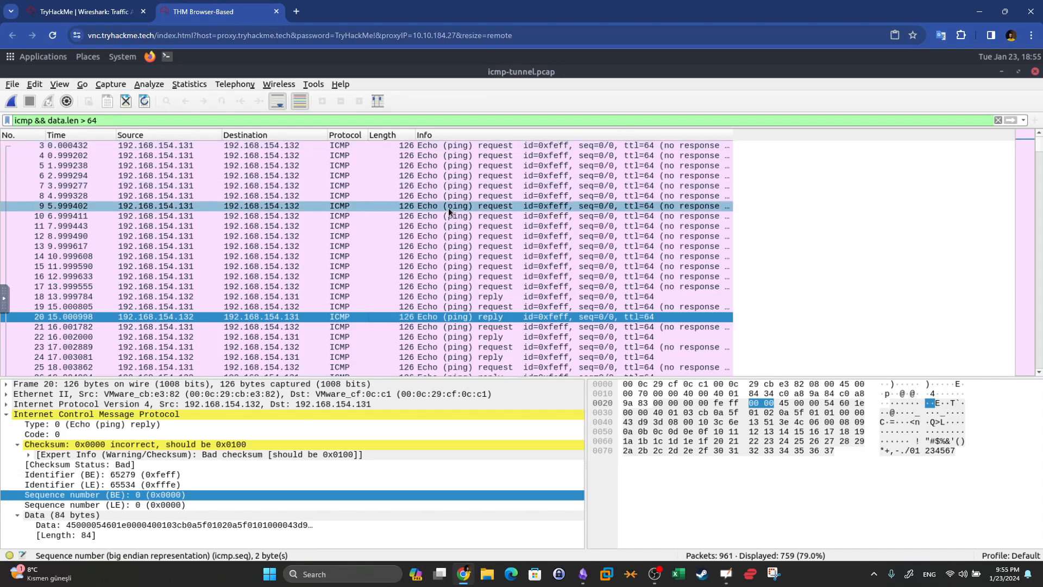
# Step: Step through the filtered ICMP packets from packet 3 up to packet 44, examining each one's payload bytes for readable text
pyautogui.scroll(-1, 450, 216)
pyautogui.scroll(-4, 450, 217)
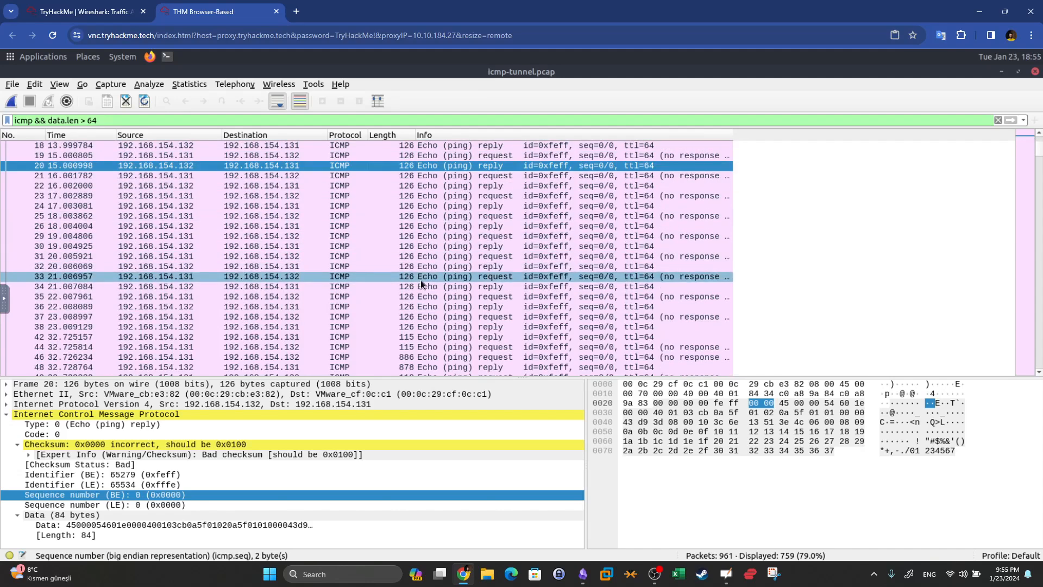
pyautogui.click(425, 247)
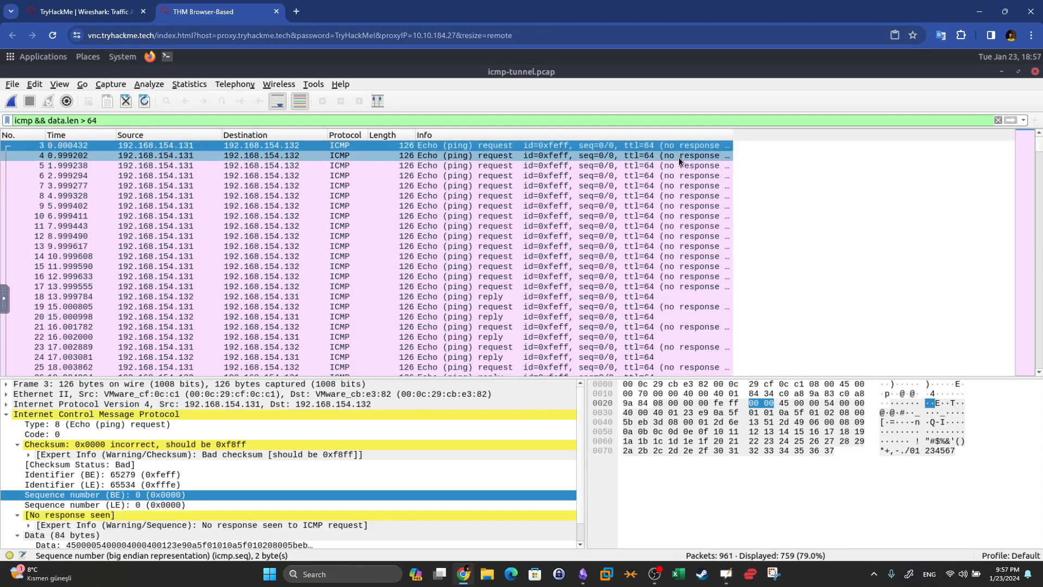
pyautogui.click(679, 158)
pyautogui.click(684, 175)
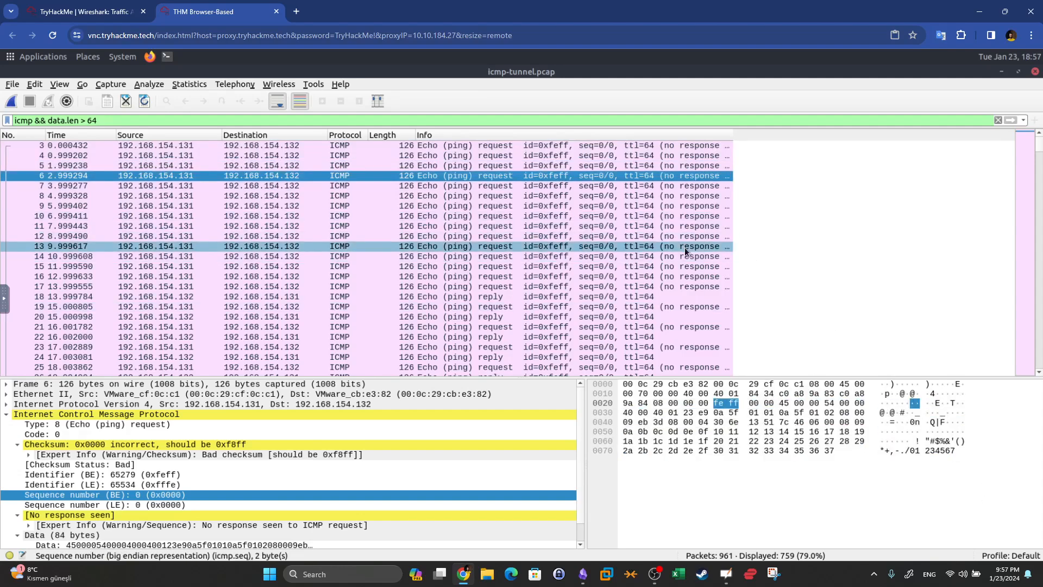
pyautogui.press('Down')
pyautogui.press('Down')
pyautogui.press('Down')
pyautogui.press('Down')
pyautogui.press('Down')
pyautogui.press('Down')
pyautogui.press('Down')
pyautogui.press('Down')
pyautogui.press('Down')
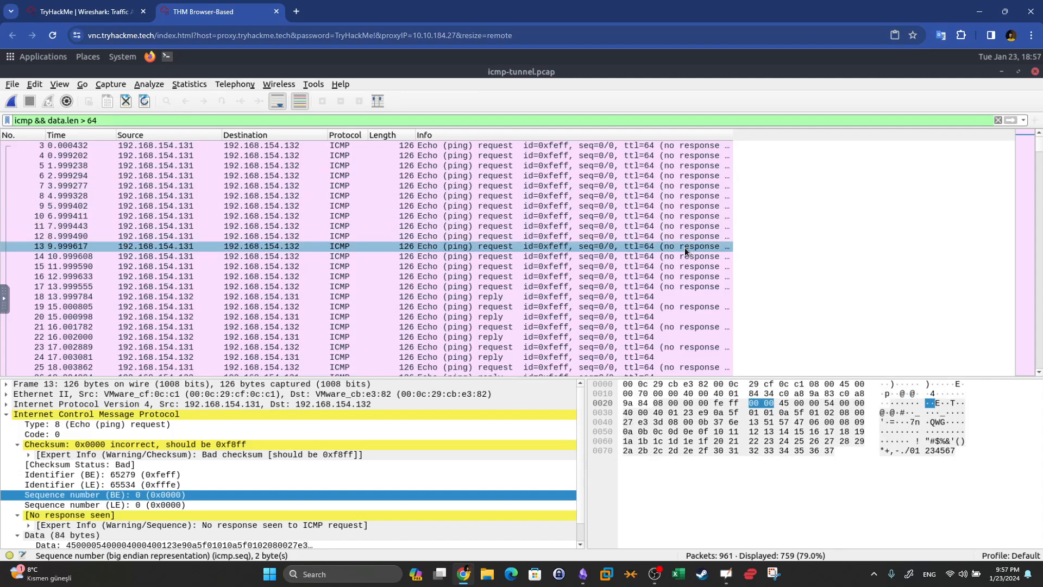
pyautogui.press('Down')
pyautogui.press('Down')
pyautogui.press('Down')
pyautogui.press('Down')
pyautogui.press('Down')
pyautogui.press('Down')
pyautogui.press('Down')
pyautogui.press('Down')
pyautogui.press('Down')
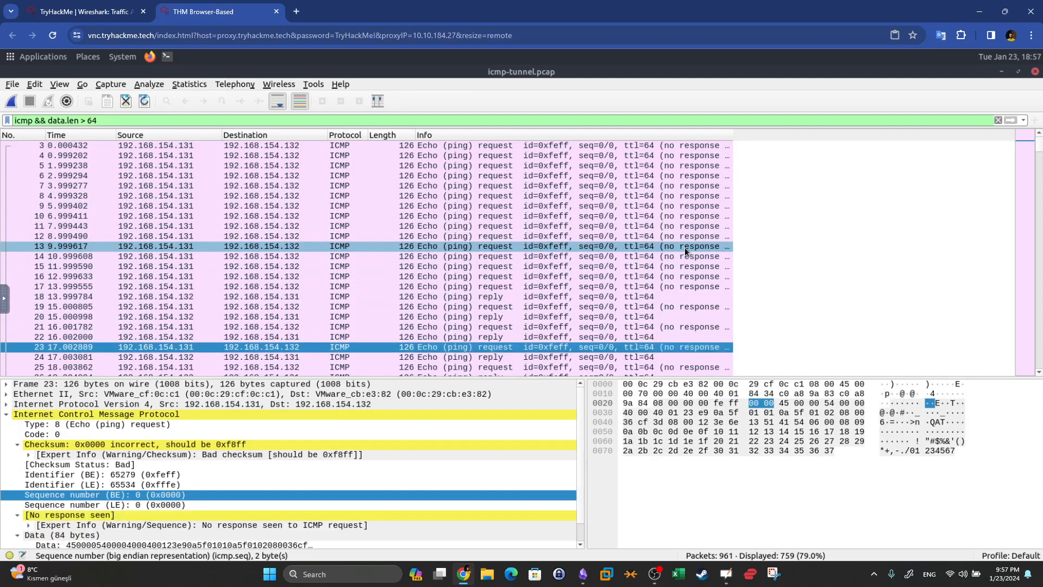
pyautogui.press('Down')
pyautogui.press('Down')
pyautogui.press('Down')
pyautogui.press('Down')
pyautogui.press('Down')
pyautogui.press('Down')
pyautogui.press('Down')
pyautogui.press('Down')
pyautogui.press('Down')
pyautogui.press('Down')
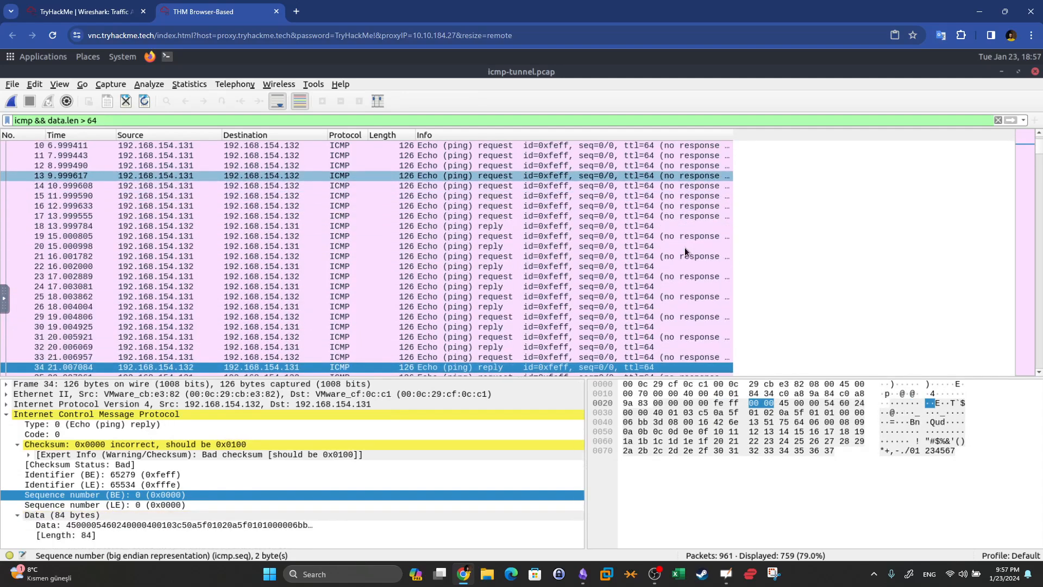
pyautogui.press('Down')
pyautogui.press('Down')
pyautogui.press('Down')
pyautogui.press('Down')
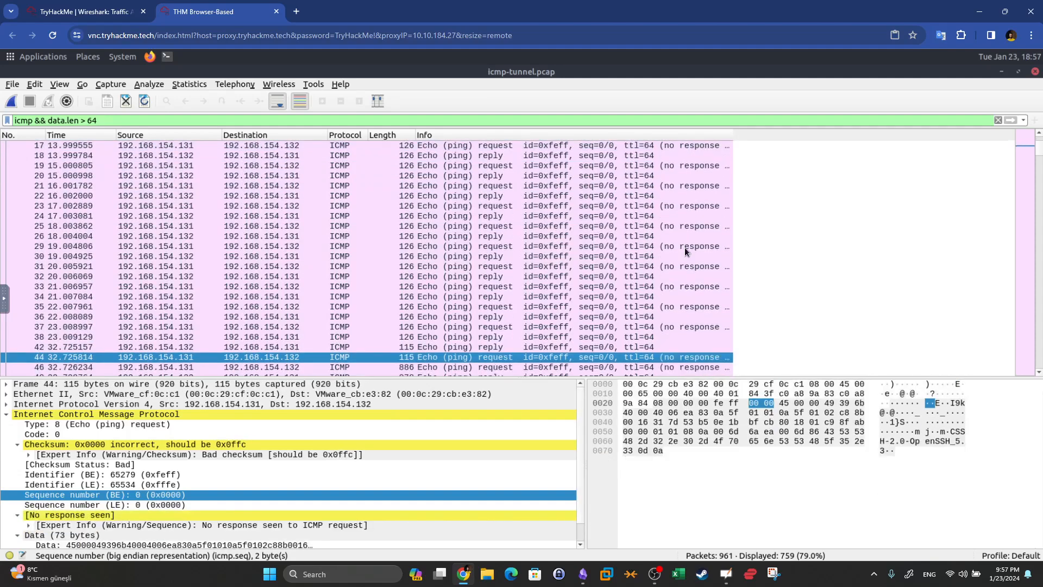
# Step: Go back to packet 42 and highlight its data payload at the readable protocol banner in the packet bytes
pyautogui.press('Up')
pyautogui.press('Up')
pyautogui.press('Down')
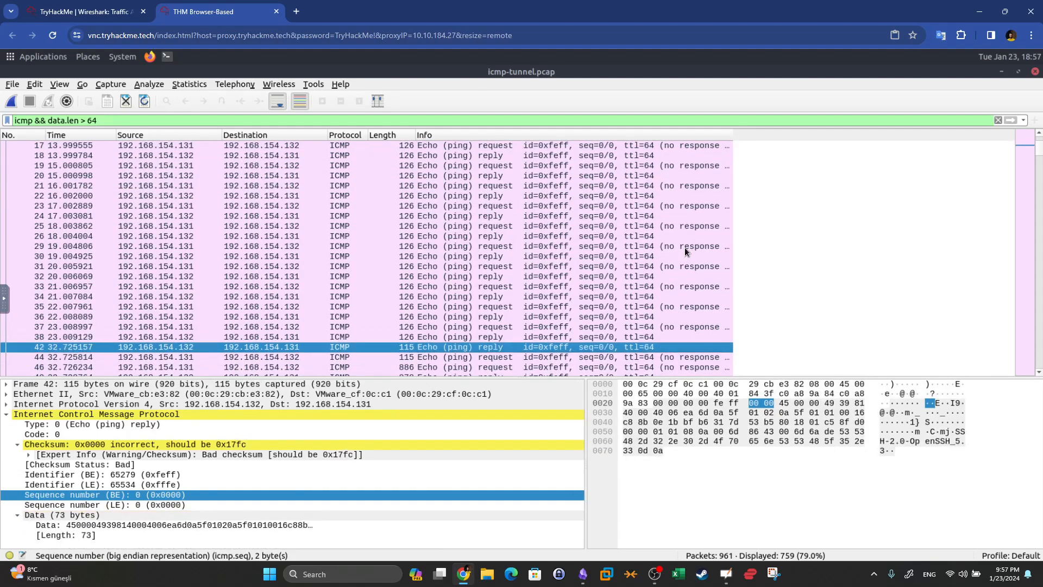
pyautogui.click(898, 432)
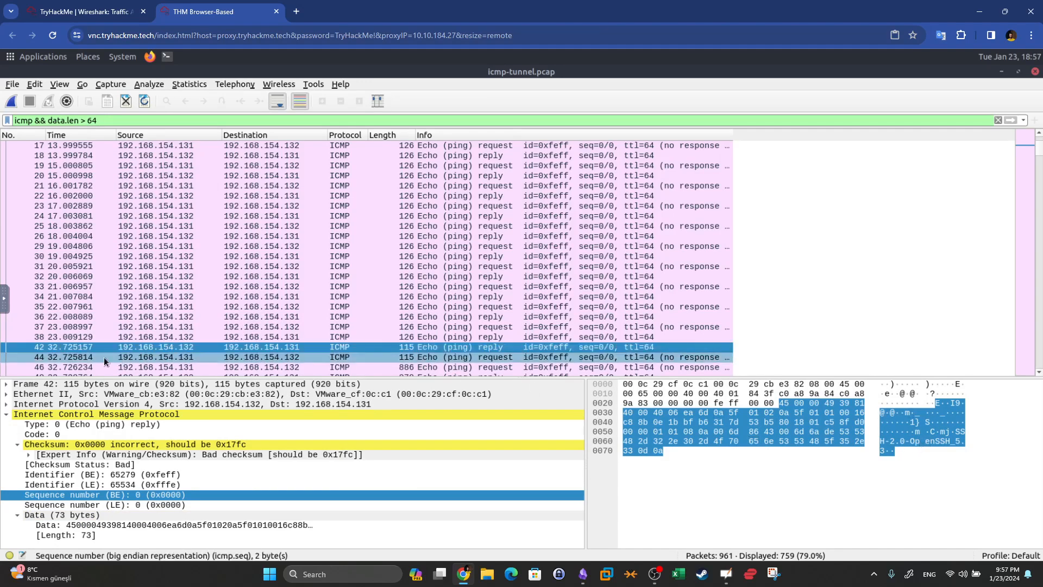
pyautogui.click(937, 441)
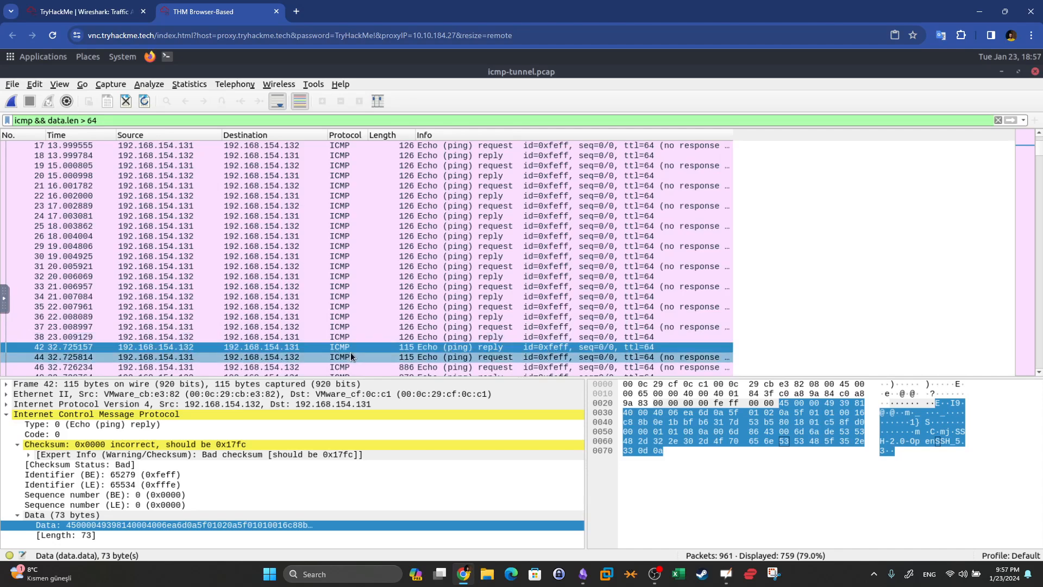
# Step: Switch to the TryHackMe page and highlight the answer to the ICMP tunnelling protocol question
pyautogui.click(87, 11)
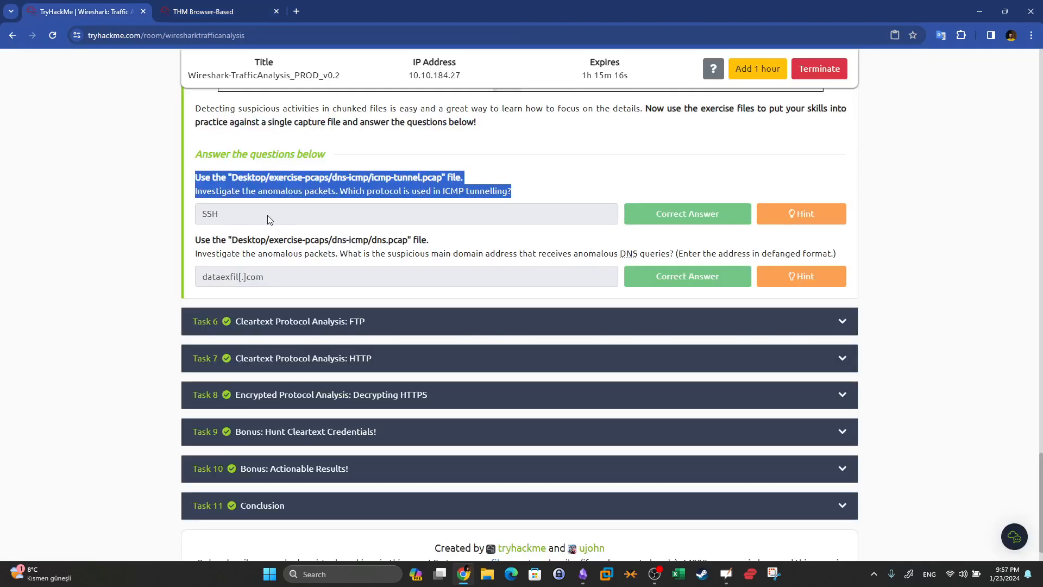
pyautogui.click(247, 210)
pyautogui.doubleClick(247, 209)
pyautogui.click(257, 210)
pyautogui.moveTo(256, 210); pyautogui.dragTo(170, 216)
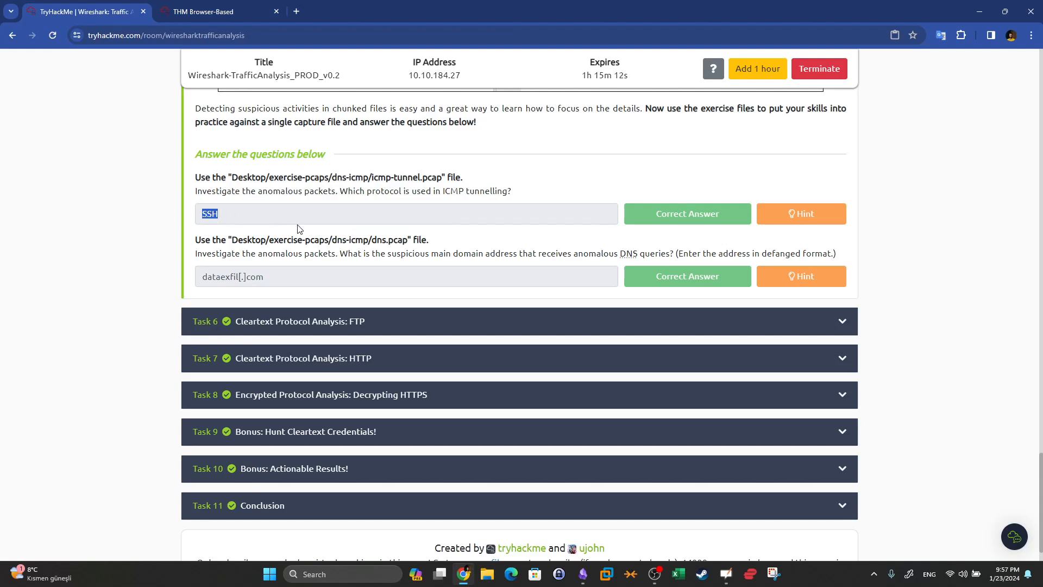
# Step: Check the dns.pcap question, return to Wireshark, and open the dns.pcap capture file
pyautogui.click(278, 254)
pyautogui.click(212, 10)
pyautogui.click(15, 88)
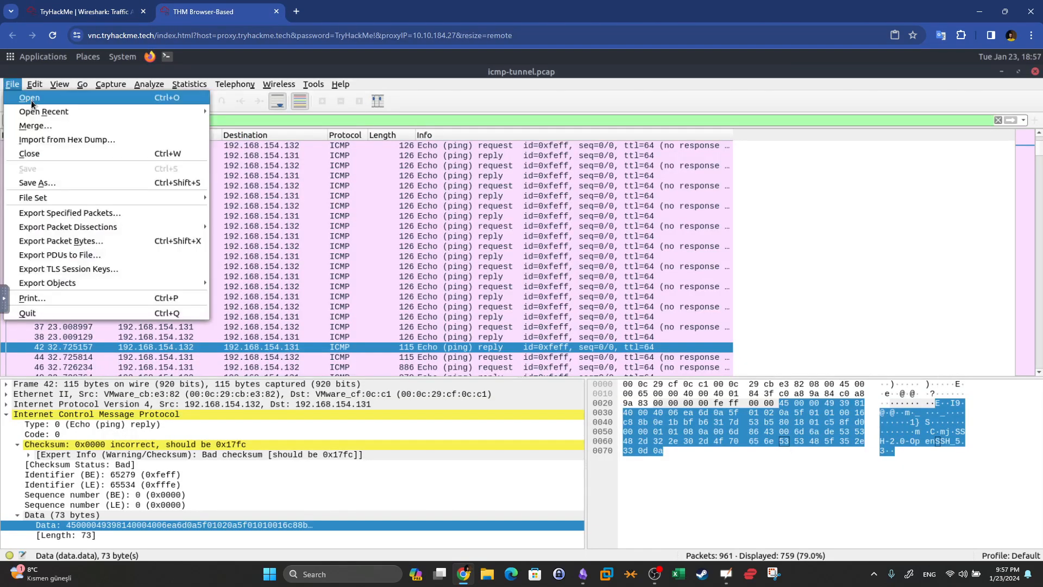
pyautogui.click(35, 104)
pyautogui.doubleClick(437, 215)
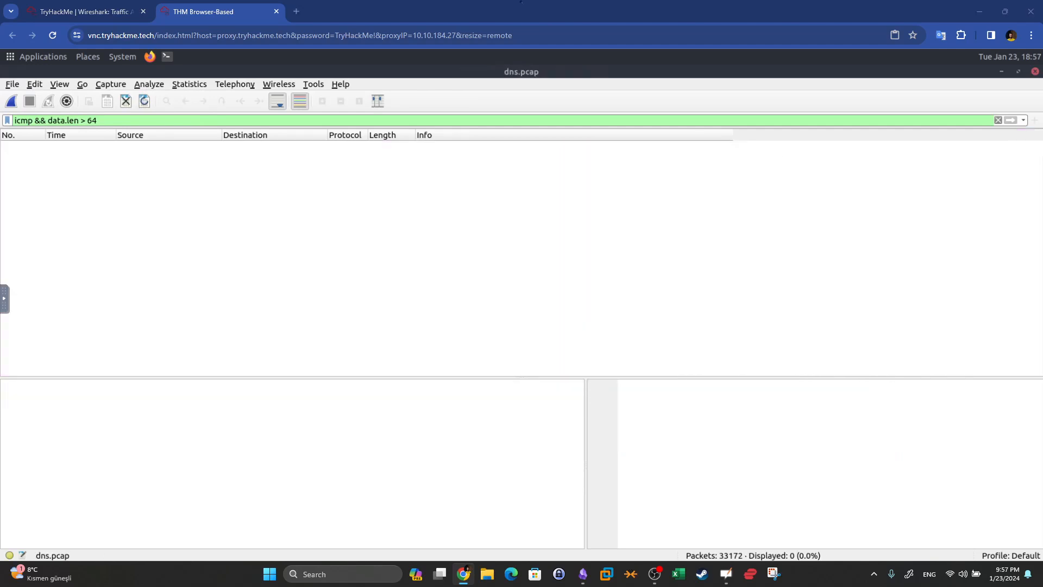
# Step: Clear the ICMP display filter and filter the capture by dns
pyautogui.click(999, 120)
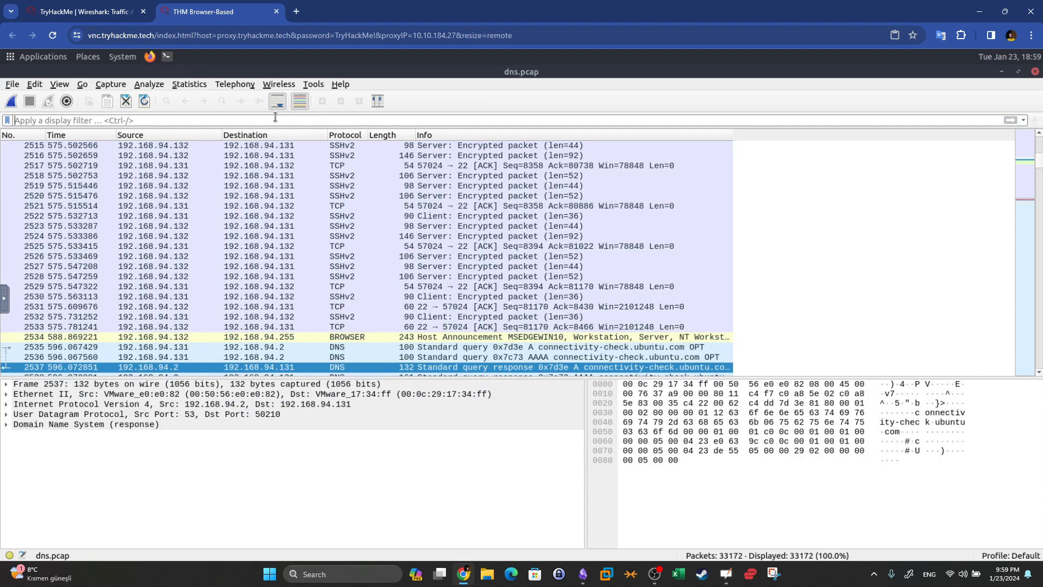
pyautogui.write('dns')
pyautogui.press('Return')
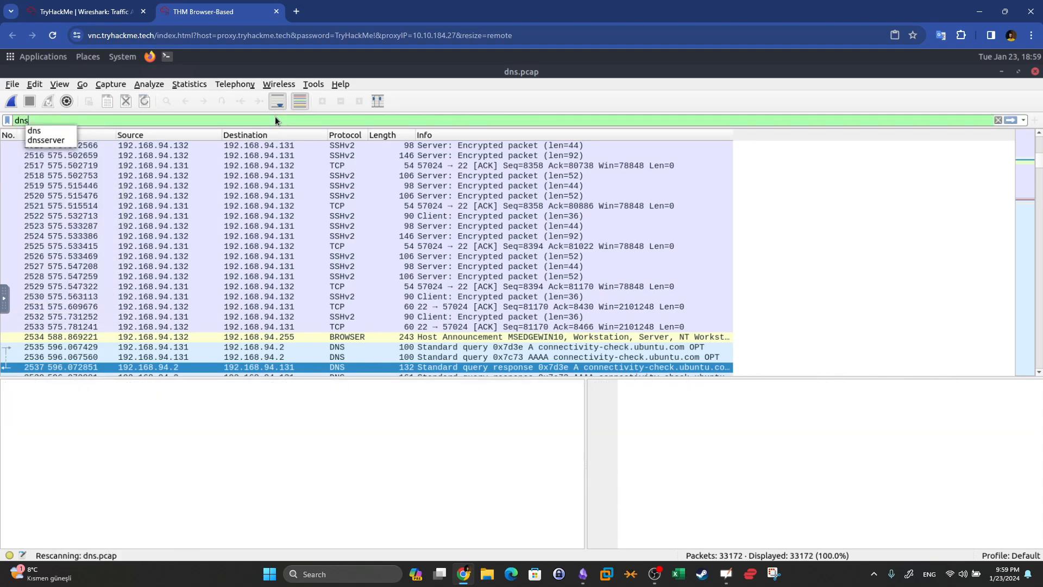
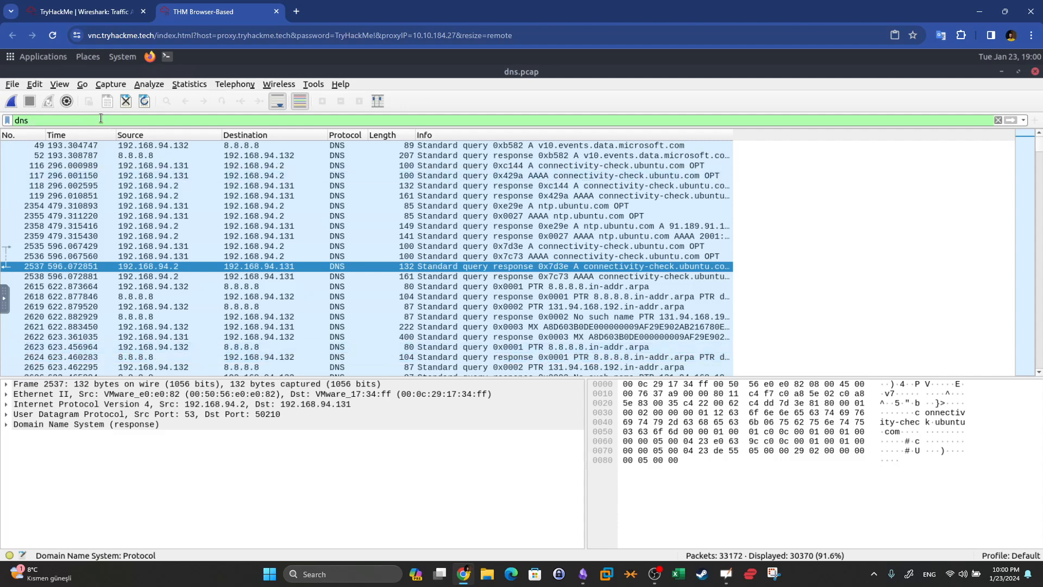
# Step: Apply the display filter dns.qry.name.len > 15 && !mdns, and expand the Domain Name System details of packet 2537
pyautogui.write('.qry')
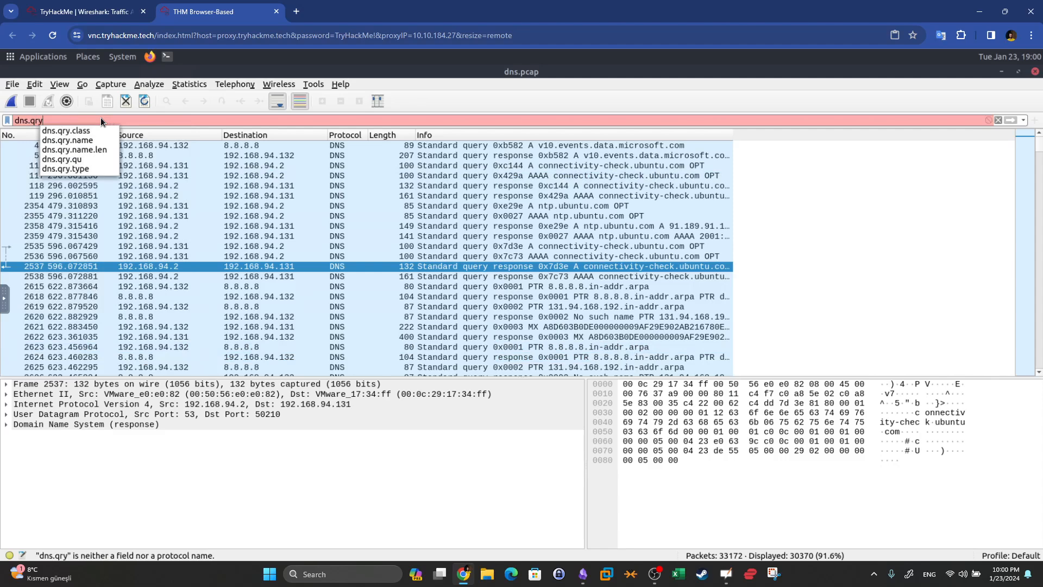
pyautogui.write('.n')
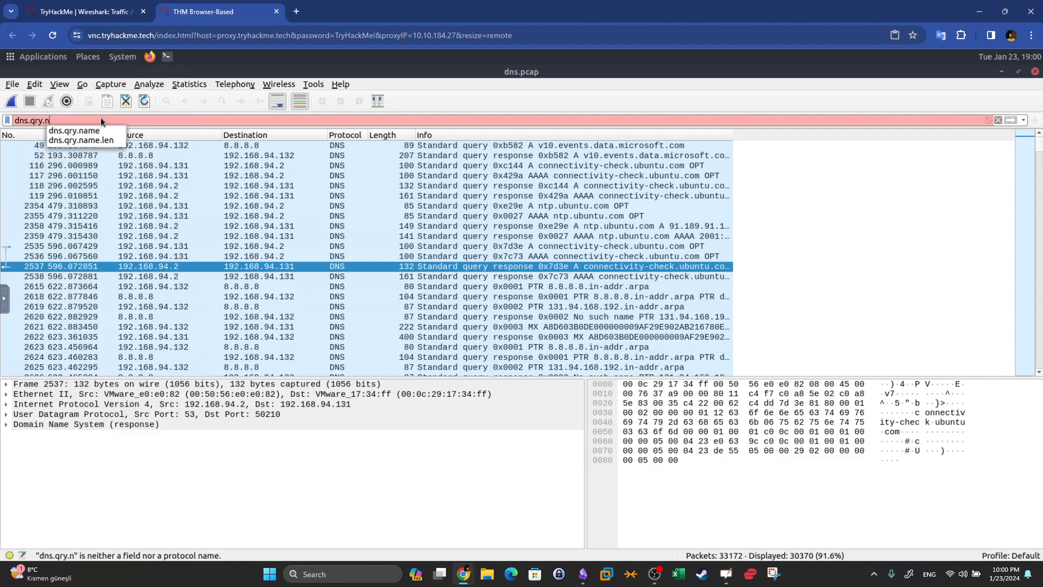
pyautogui.write('ame.')
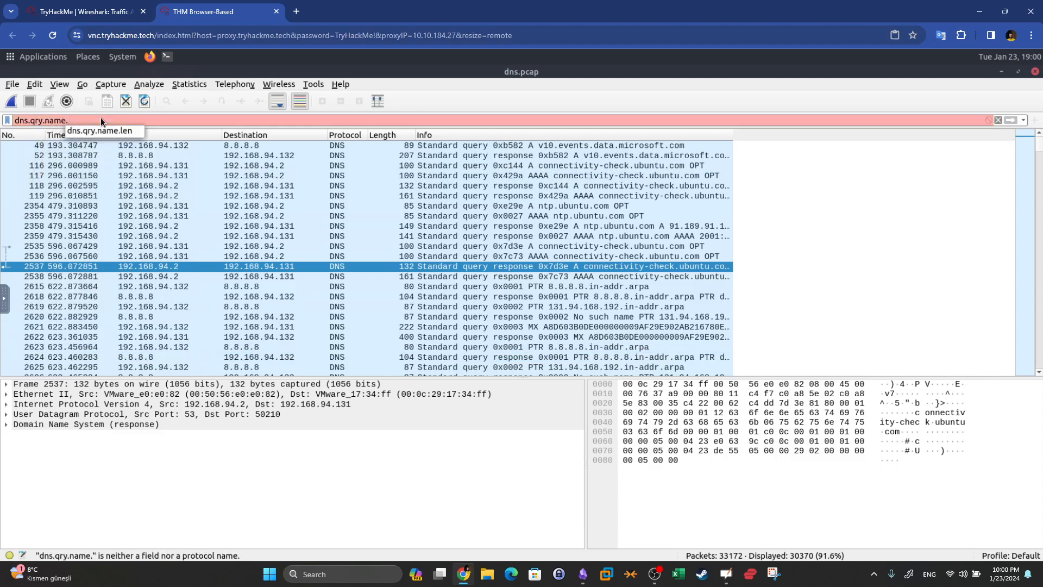
pyautogui.press('Down')
pyautogui.press('Return')
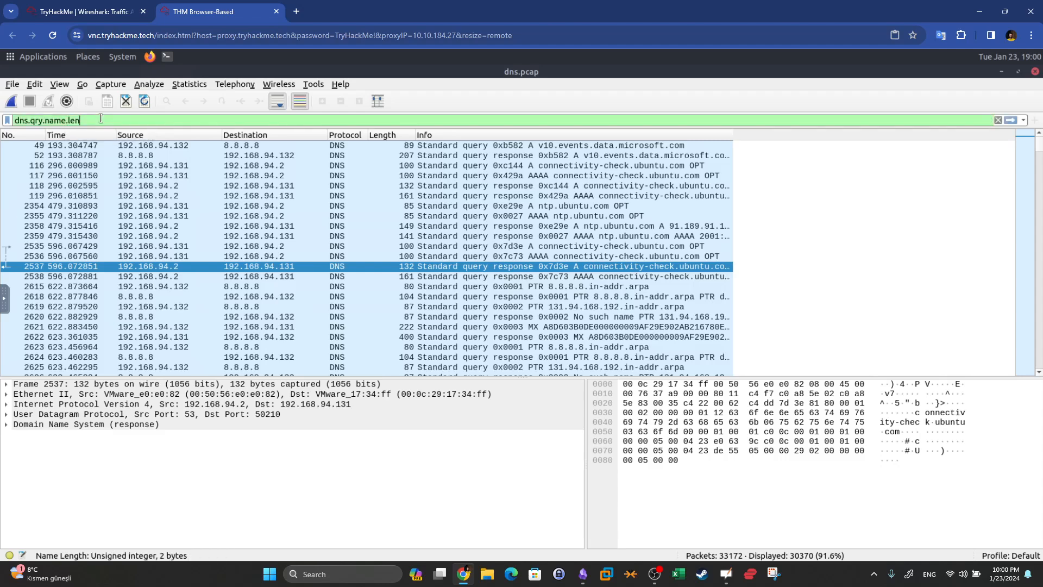
pyautogui.write('> ')
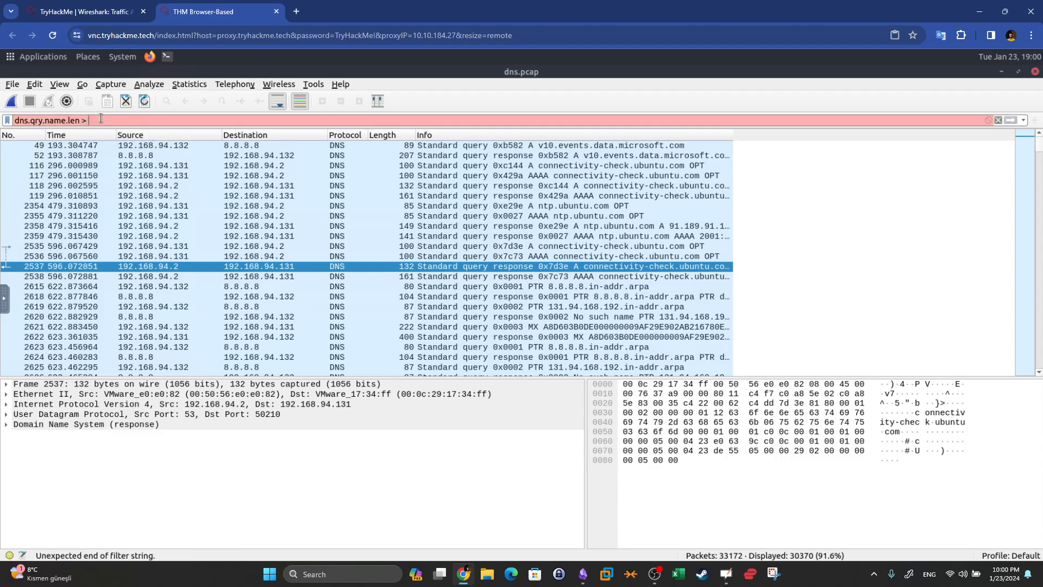
pyautogui.write('15')
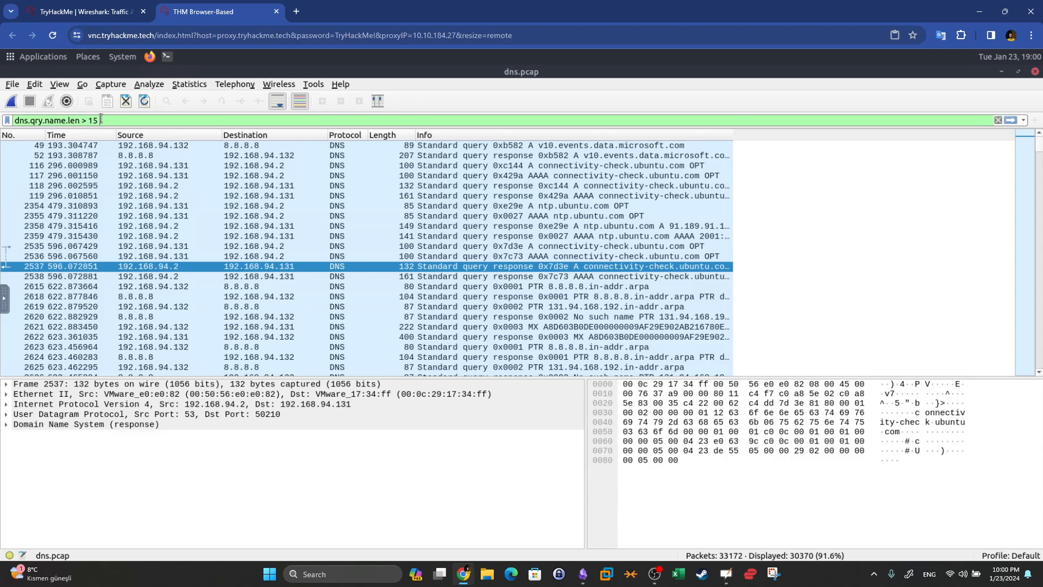
pyautogui.write(' && ')
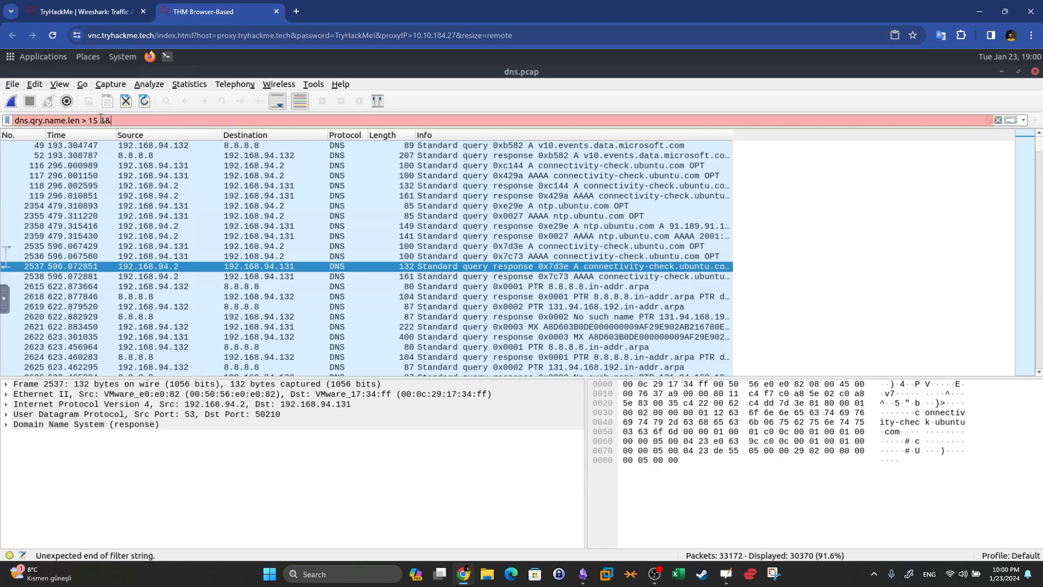
pyautogui.write('!mdns')
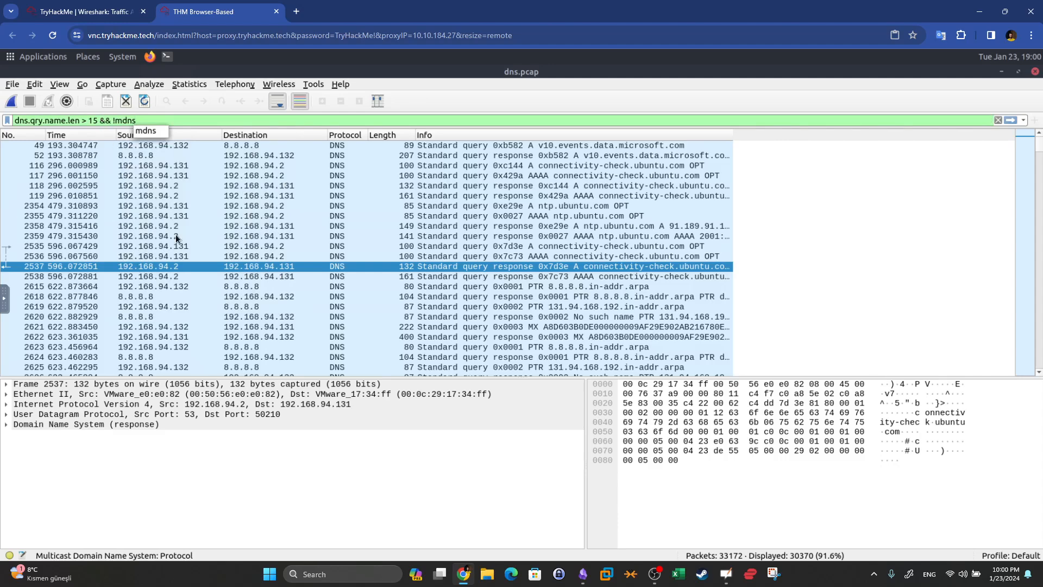
pyautogui.doubleClick(15, 423)
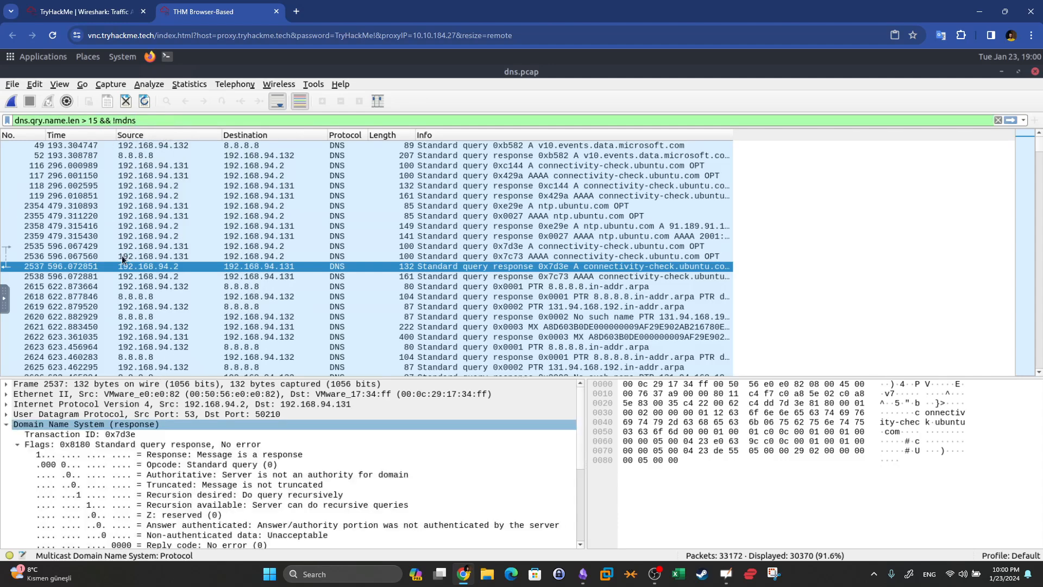
pyautogui.press('Return')
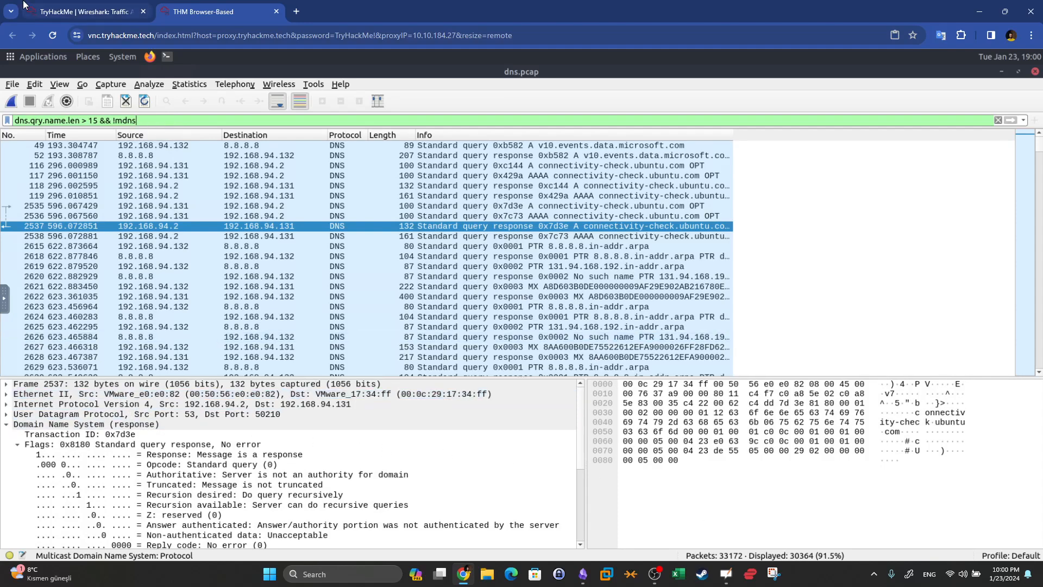
# Step: Highlight the wording about receiving anomalous DNS queries on the TryHackMe page, and return to Wireshark
pyautogui.click(124, 8)
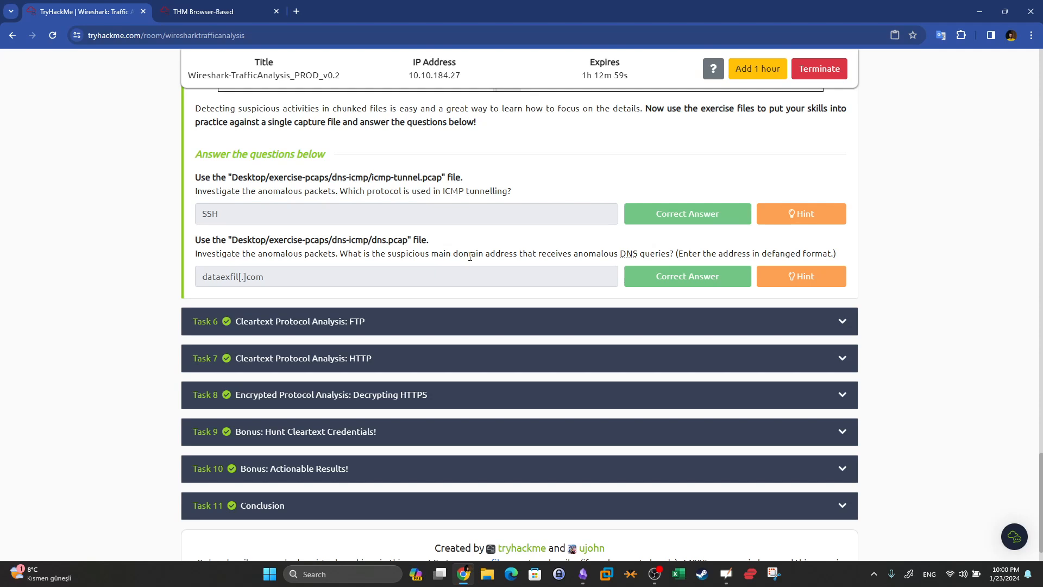
pyautogui.moveTo(510, 254); pyautogui.dragTo(670, 254)
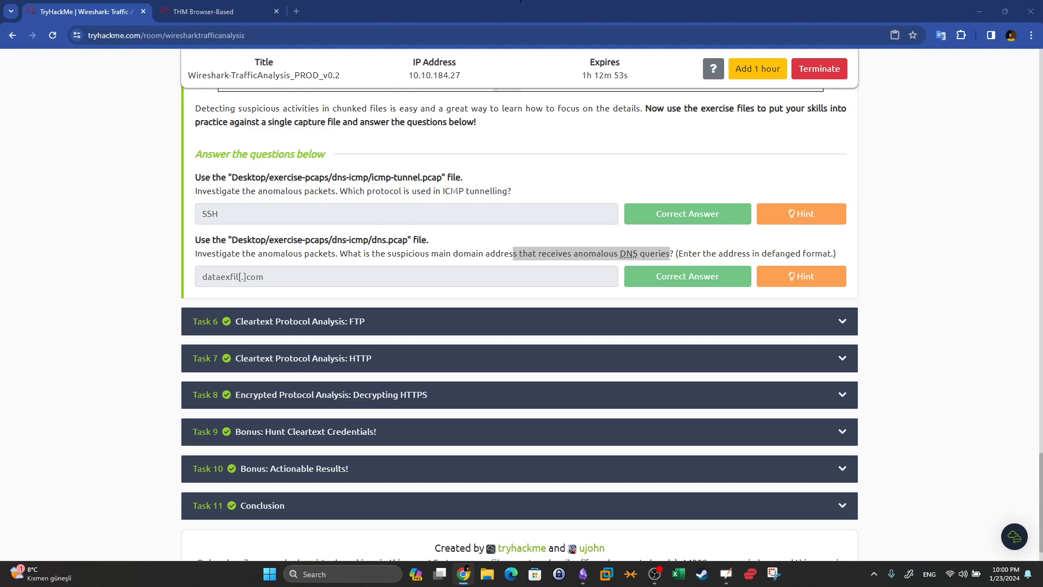
pyautogui.click(204, 11)
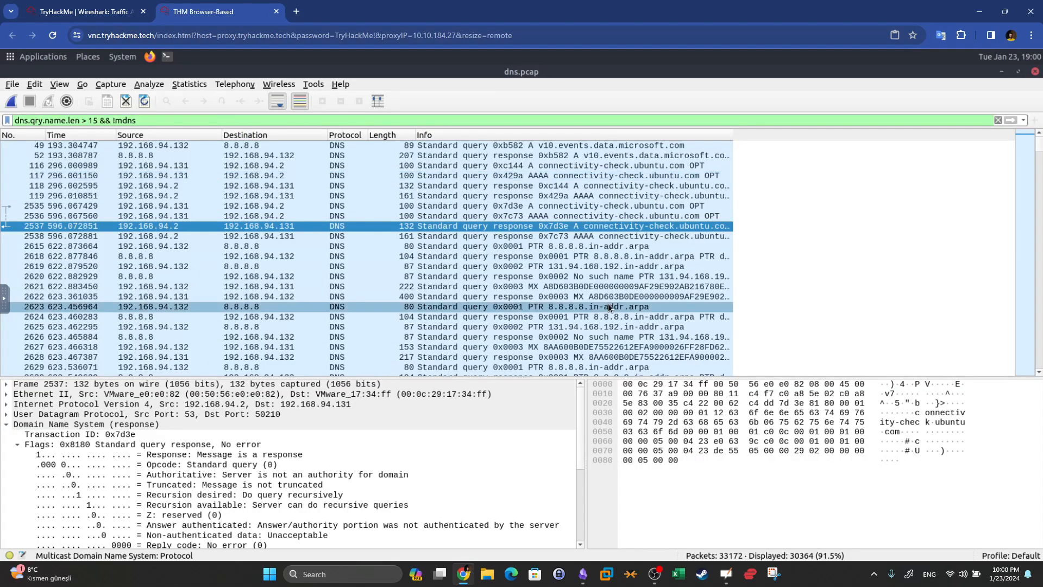
# Step: Collapse the Domain Name System details of packet 2537 and look through the filtered DNS packets for unusually long query names
pyautogui.click(7, 429)
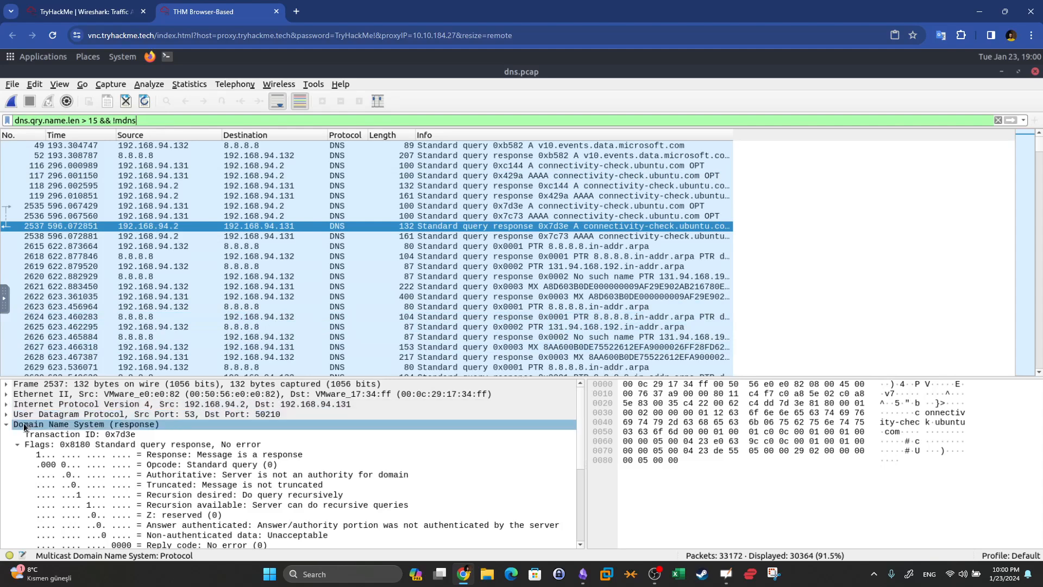
pyautogui.click(6, 426)
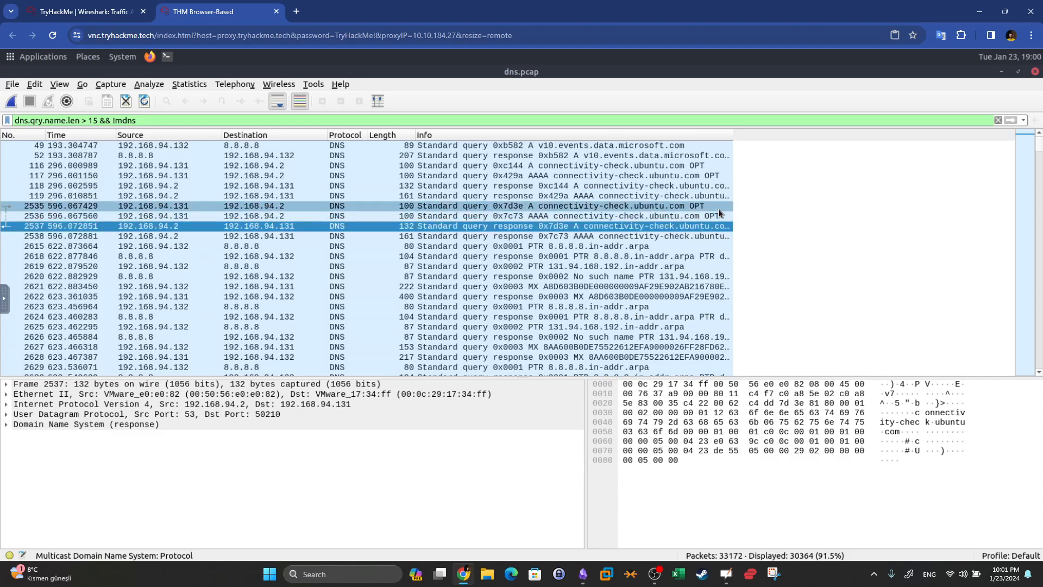
pyautogui.scroll(-1, 716, 199)
pyautogui.scroll(1, 716, 199)
pyautogui.scroll(-6, 716, 200)
pyautogui.scroll(-20, 715, 195)
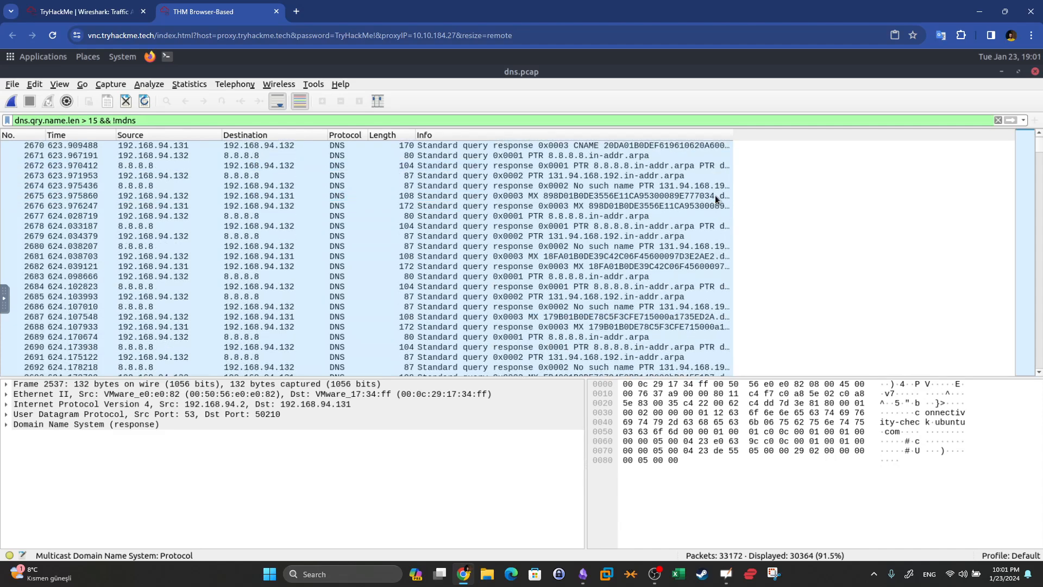
pyautogui.scroll(-19, 715, 194)
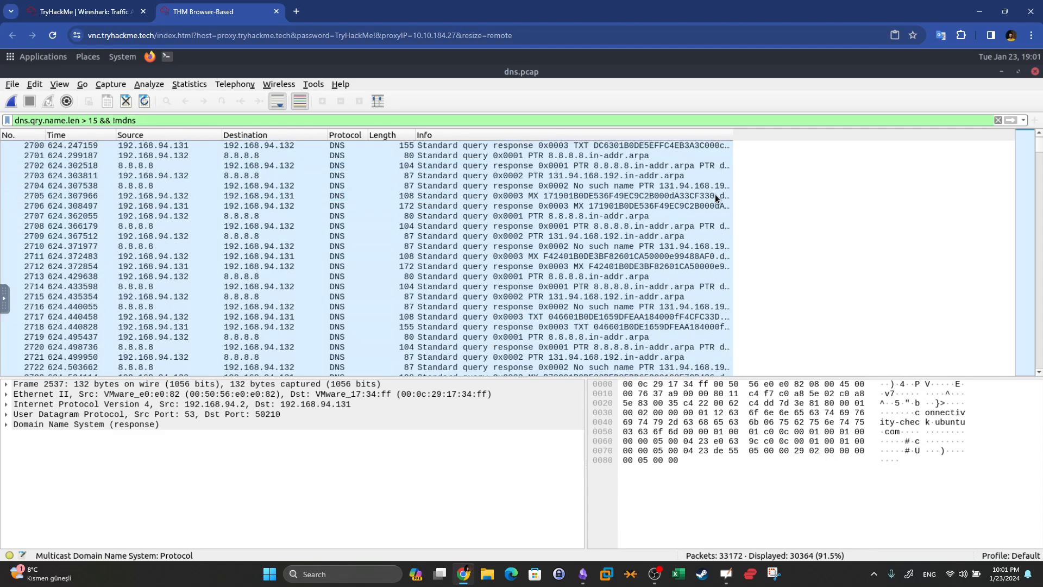
pyautogui.scroll(-20, 715, 193)
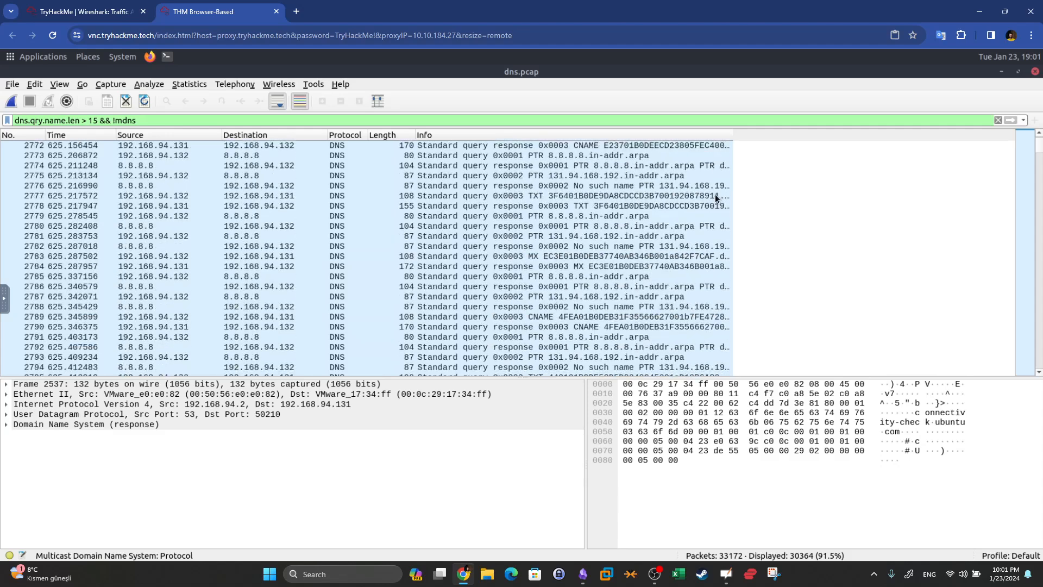
pyautogui.scroll(20, 715, 194)
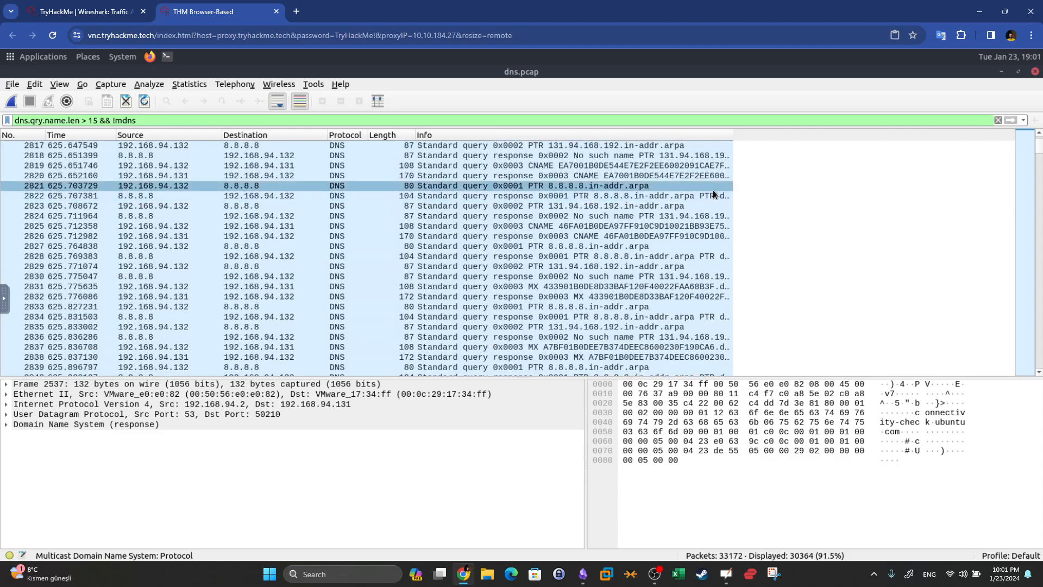
# Step: Examine the filtered DNS packets one by one from packet 117 onward, comparing the queried domain names in their packet bytes
pyautogui.click(224, 175)
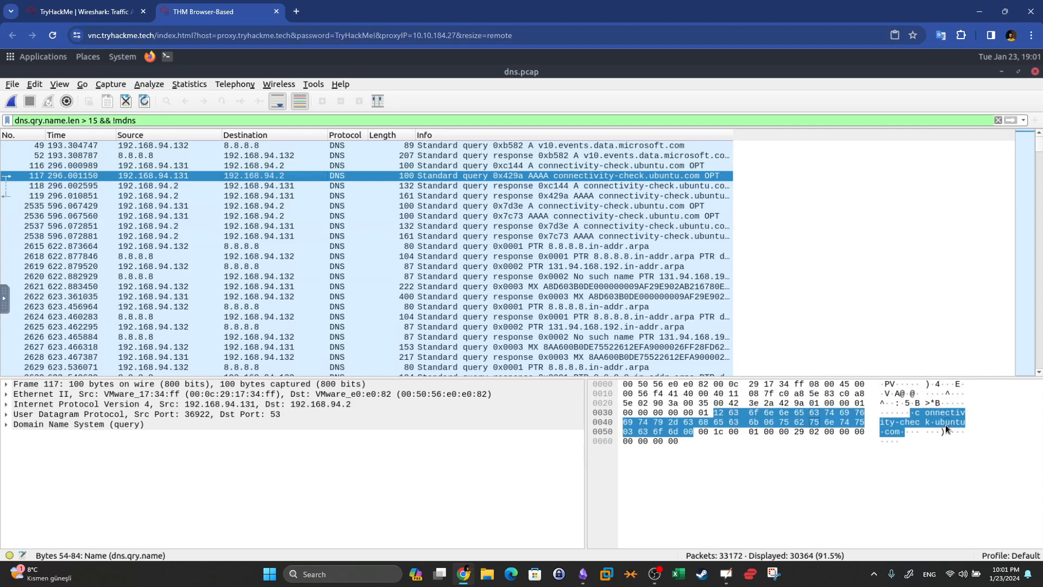
pyautogui.click(504, 188)
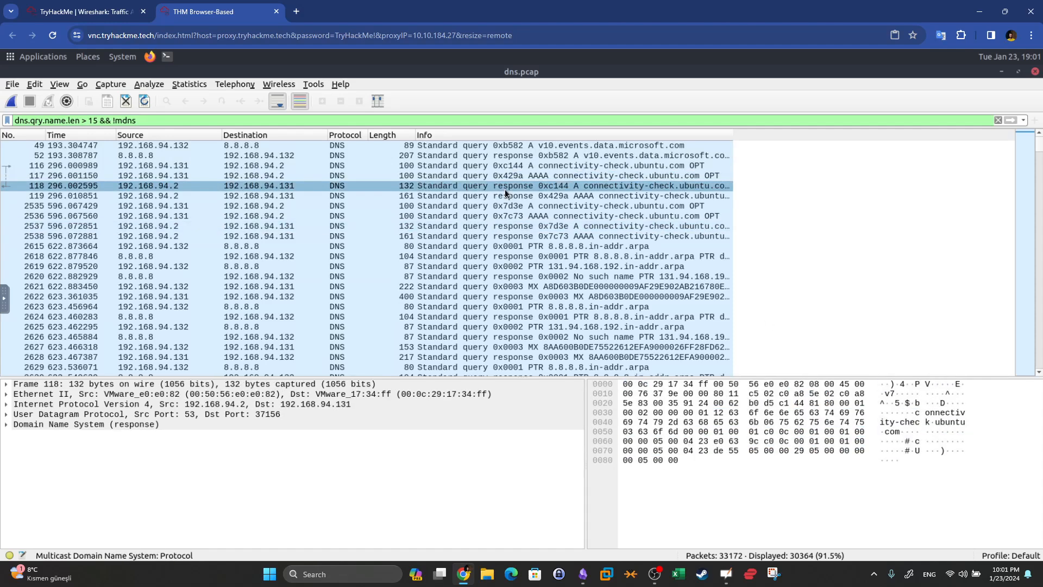
pyautogui.press('Down')
pyautogui.press('Down')
pyautogui.press('Down')
pyautogui.press('Down')
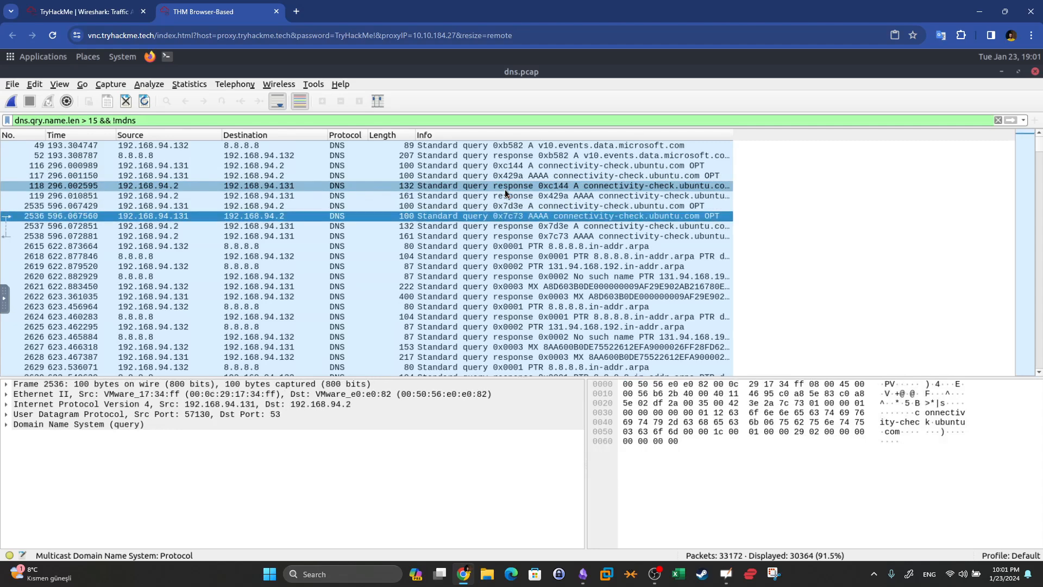
pyautogui.press('Down')
pyautogui.press('Down')
pyautogui.press('Down')
pyautogui.press('Down')
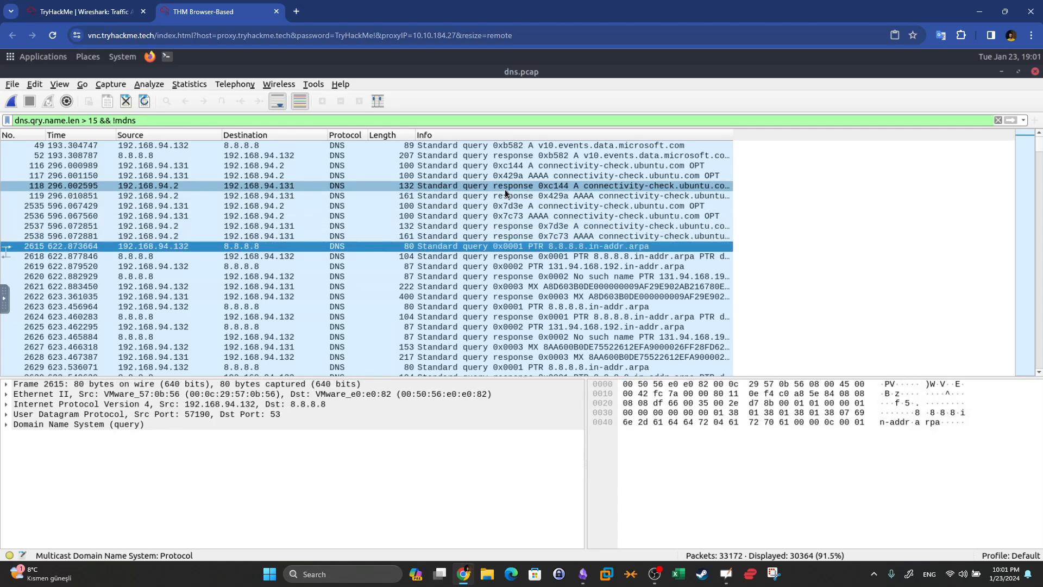
pyautogui.press('Down')
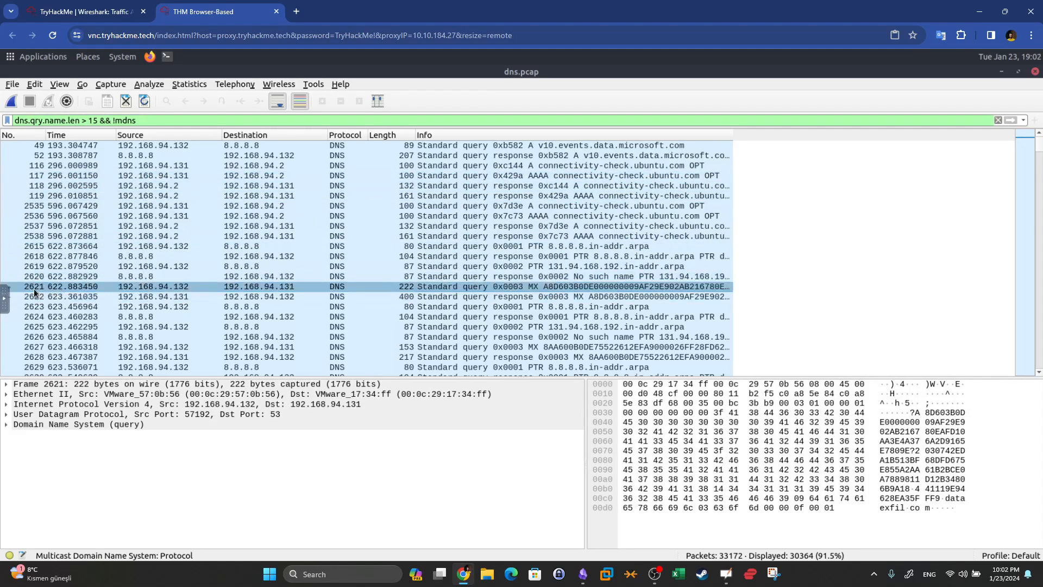
# Step: Select the query name in packet 2621's bytes and compare its main domain with the dns.pcap answer on the TryHackMe page
pyautogui.click(59, 287)
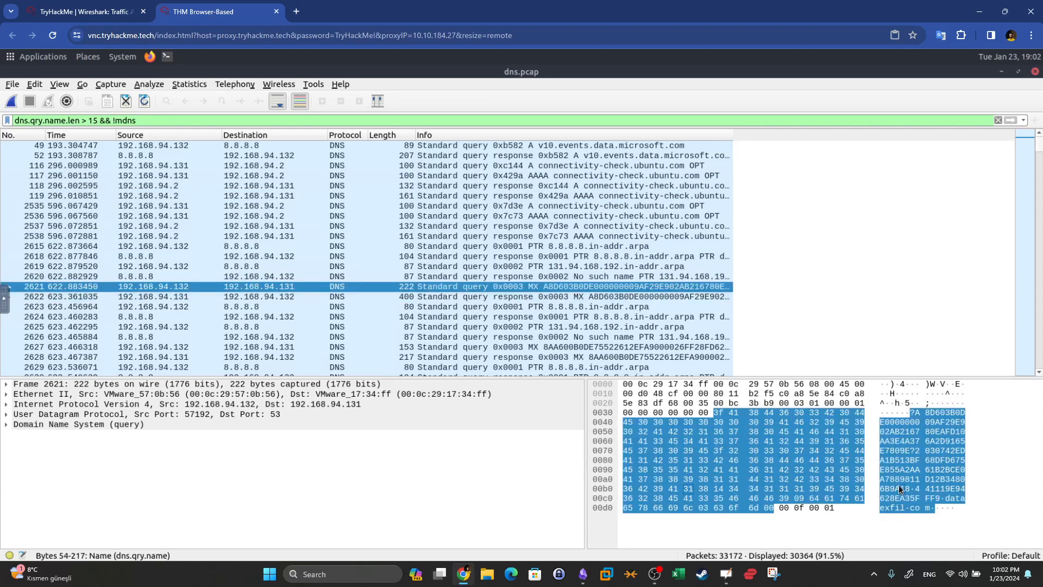
pyautogui.click(917, 508)
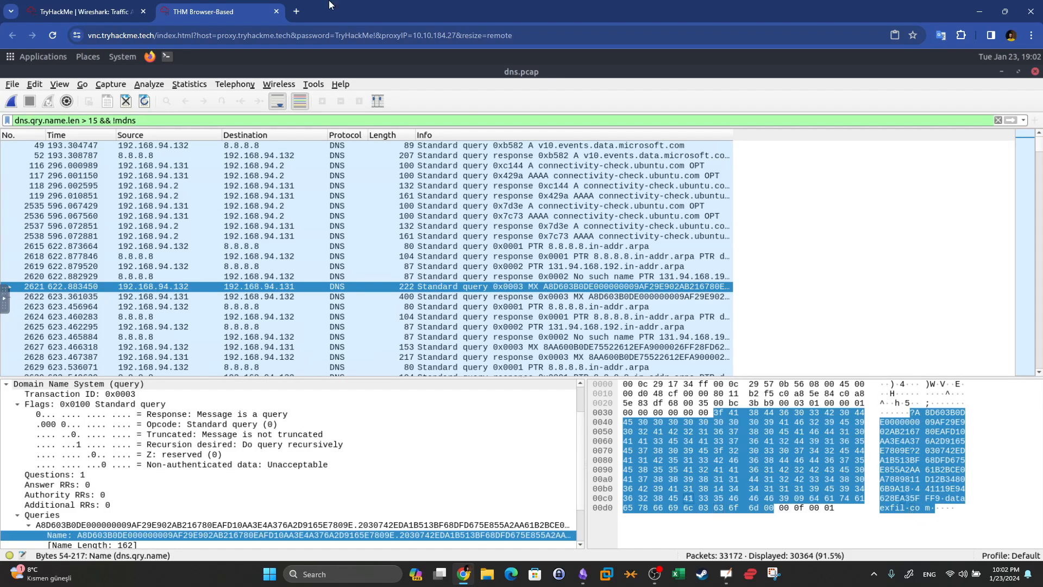
pyautogui.click(84, 11)
pyautogui.click(271, 284)
pyautogui.moveTo(271, 284); pyautogui.dragTo(163, 281)
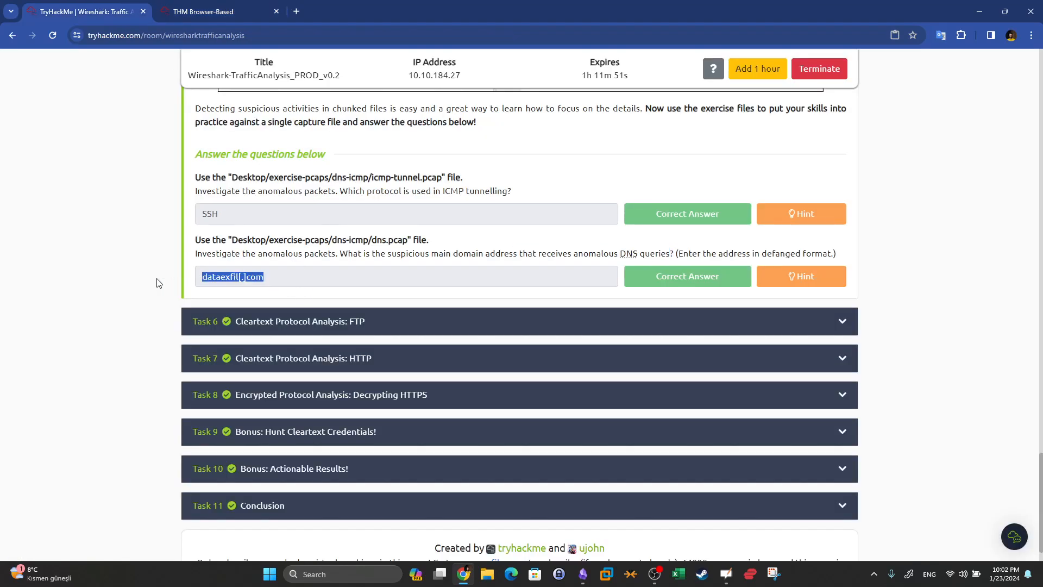
pyautogui.click(218, 10)
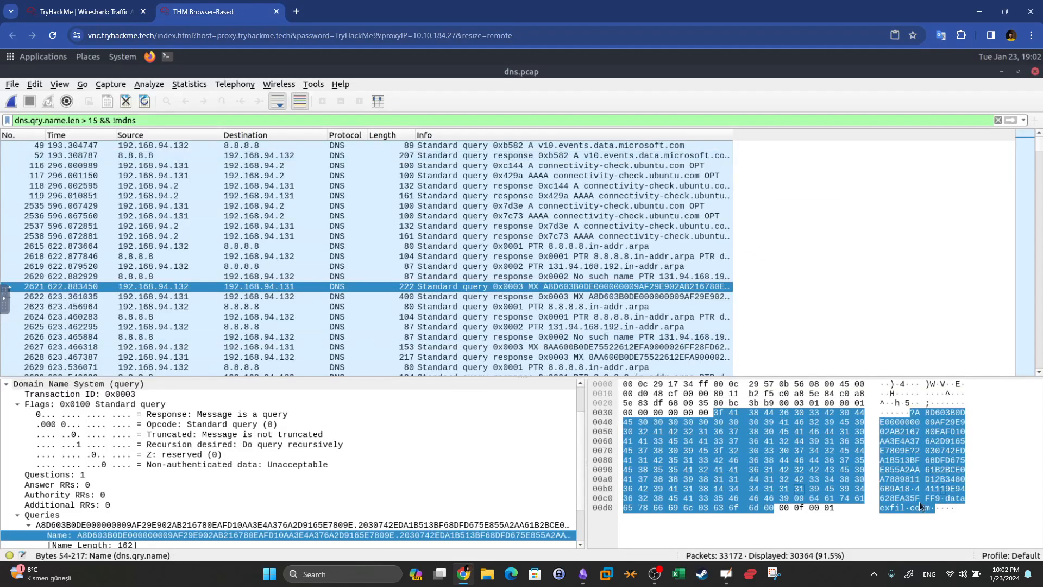
pyautogui.click(126, 8)
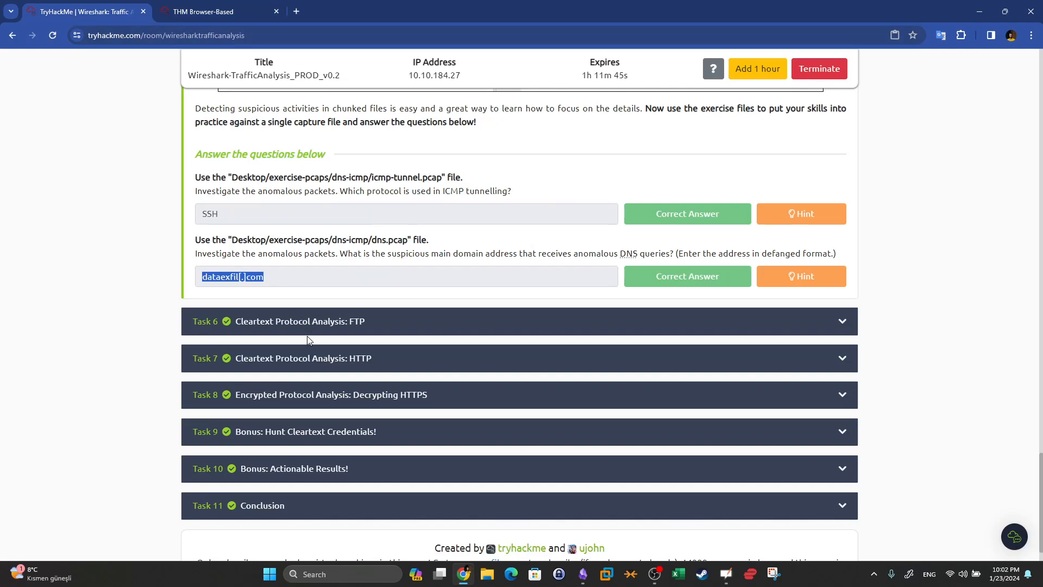
# Step: Expand Task 6, Cleartext Protocol Analysis: FTP, and apply the display filter ftp to the ftp.pcap capture in Wireshark
pyautogui.click(361, 332)
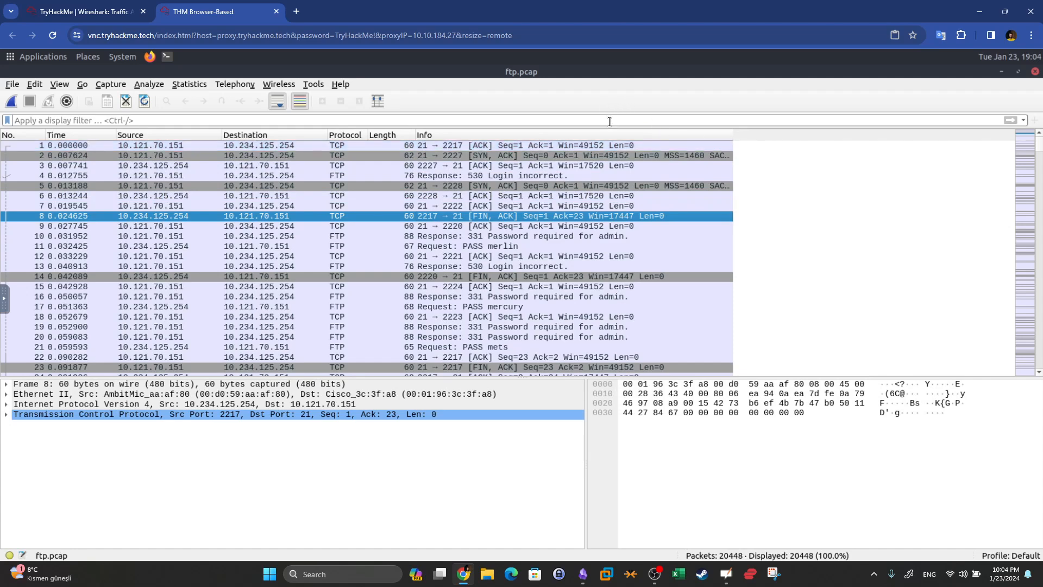
pyautogui.write('ftp')
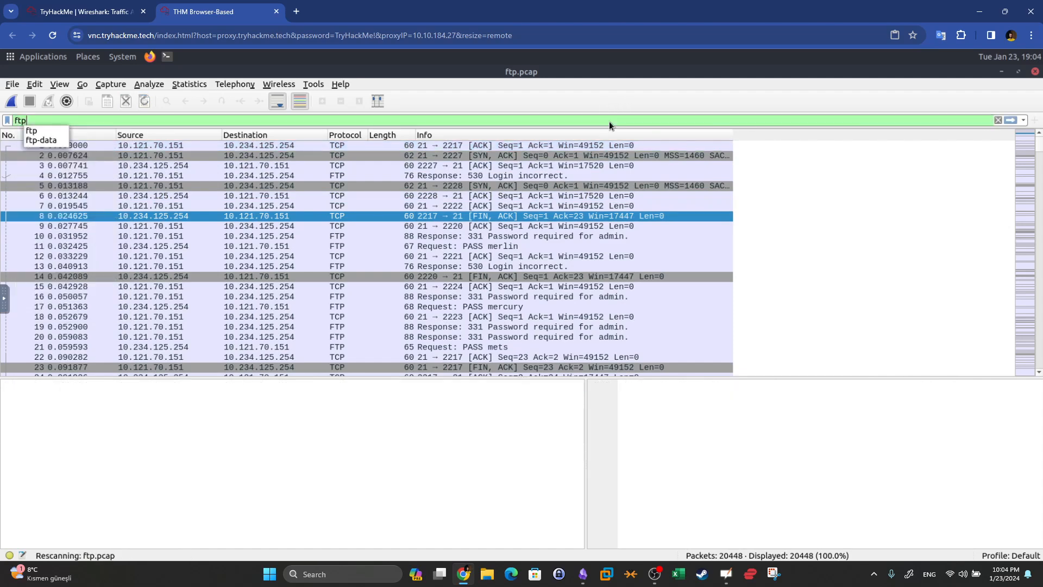
pyautogui.press('Return')
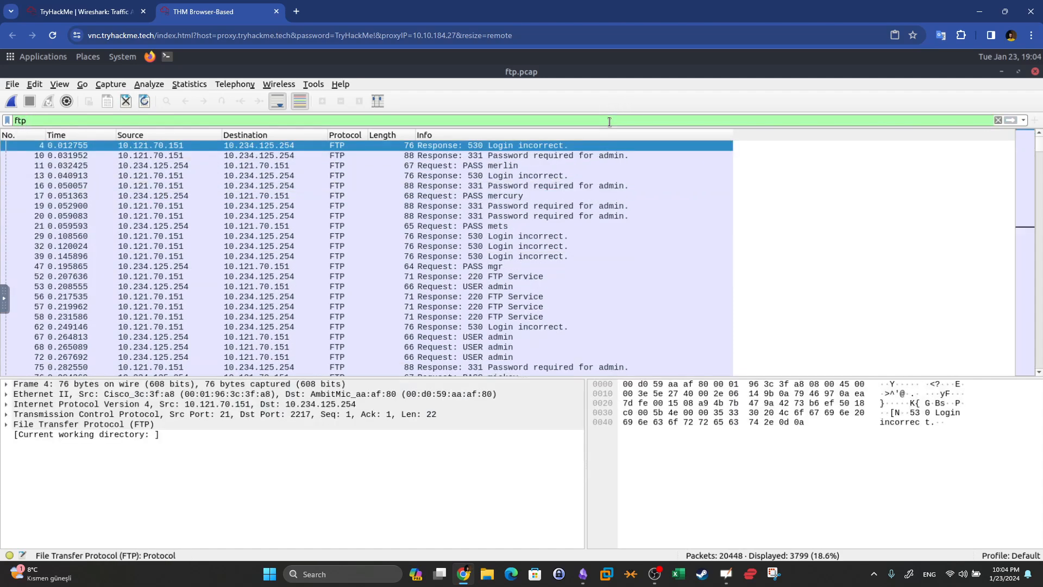
# Step: Switch to the Obsidian notes, review the FTP Analysis search options and ftp.response.code filters, and return to Wireshark
pyautogui.click(583, 574)
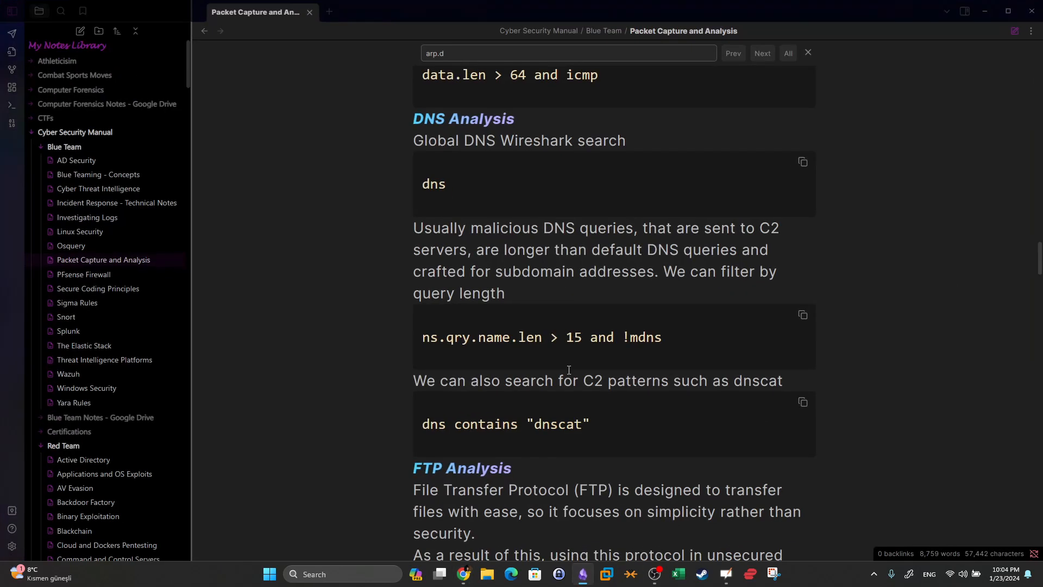
pyautogui.scroll(-10, 577, 215)
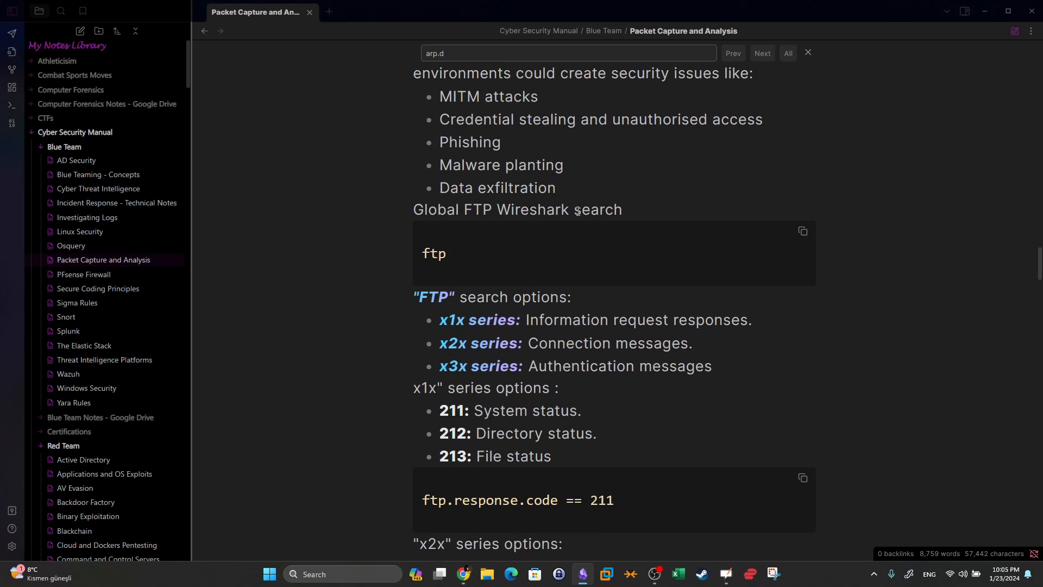
pyautogui.scroll(-5, 580, 249)
pyautogui.moveTo(621, 397); pyautogui.dragTo(510, 398)
pyautogui.click(573, 195)
pyautogui.moveTo(542, 228); pyautogui.dragTo(492, 229)
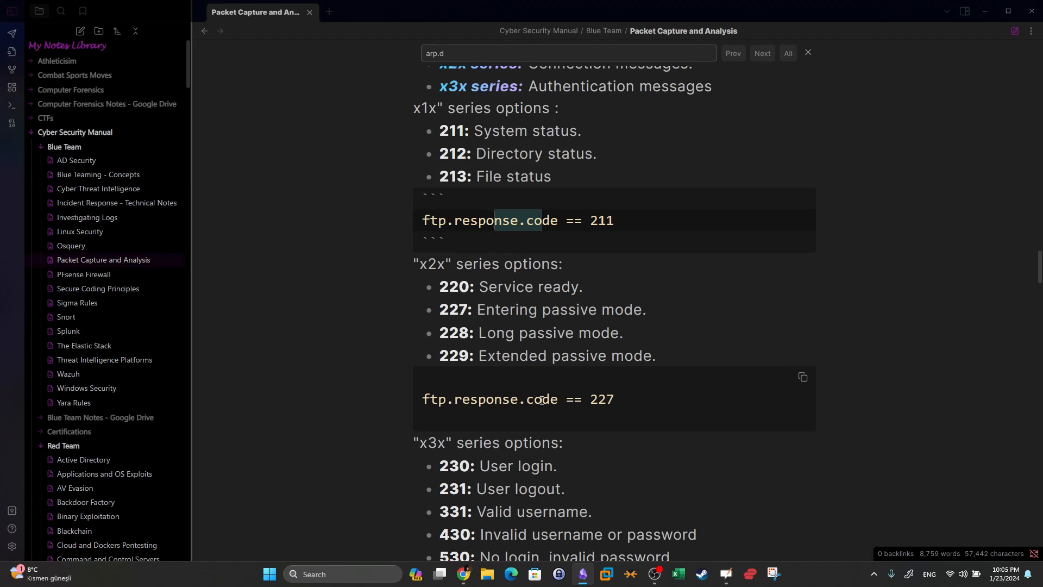
pyautogui.click(583, 573)
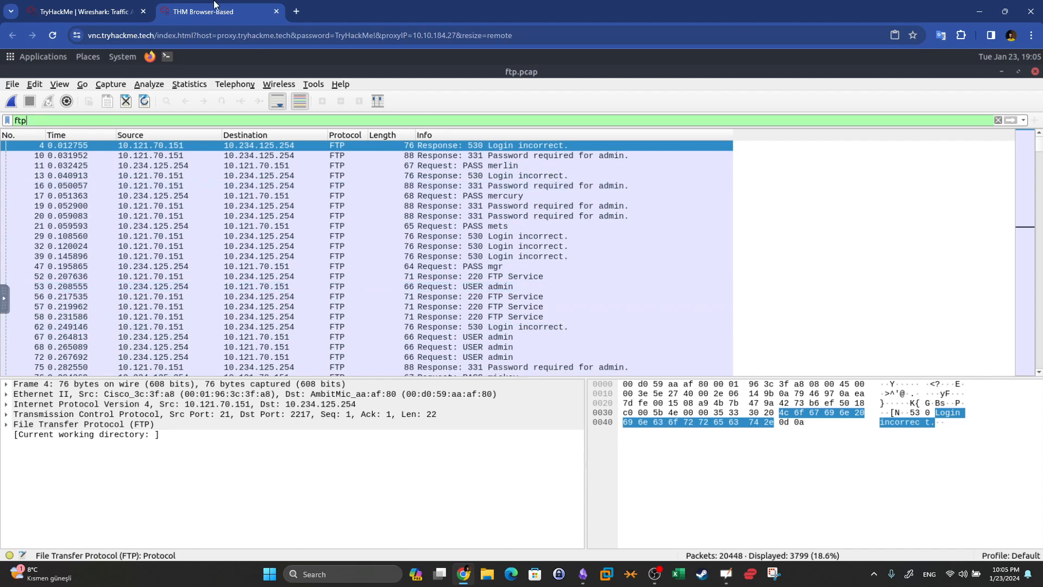
# Step: Highlight the question about the number of incorrect login attempts on the TryHackMe page, and return to Wireshark
pyautogui.click(81, 11)
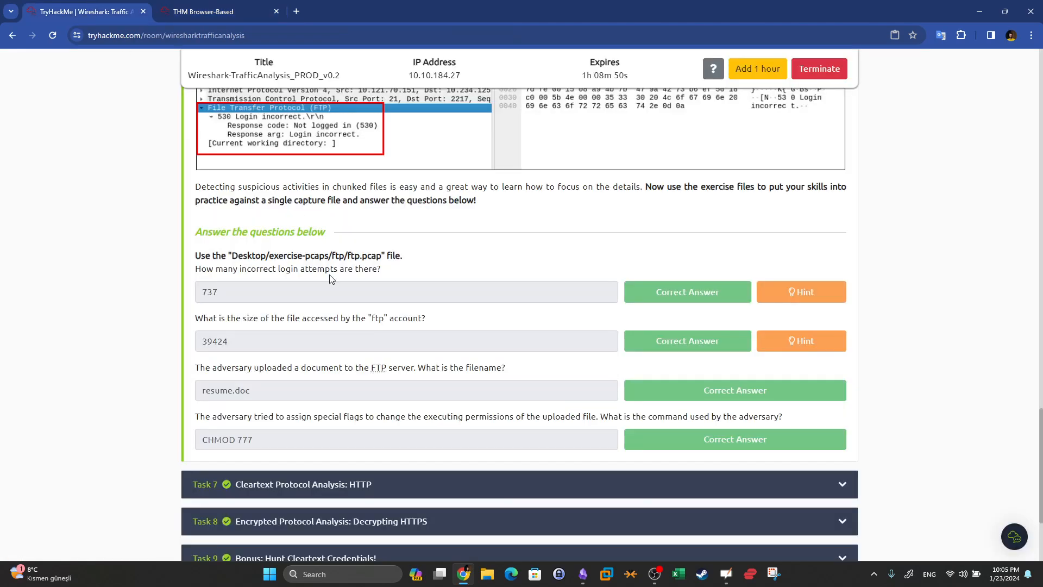
pyautogui.moveTo(387, 275); pyautogui.dragTo(162, 261)
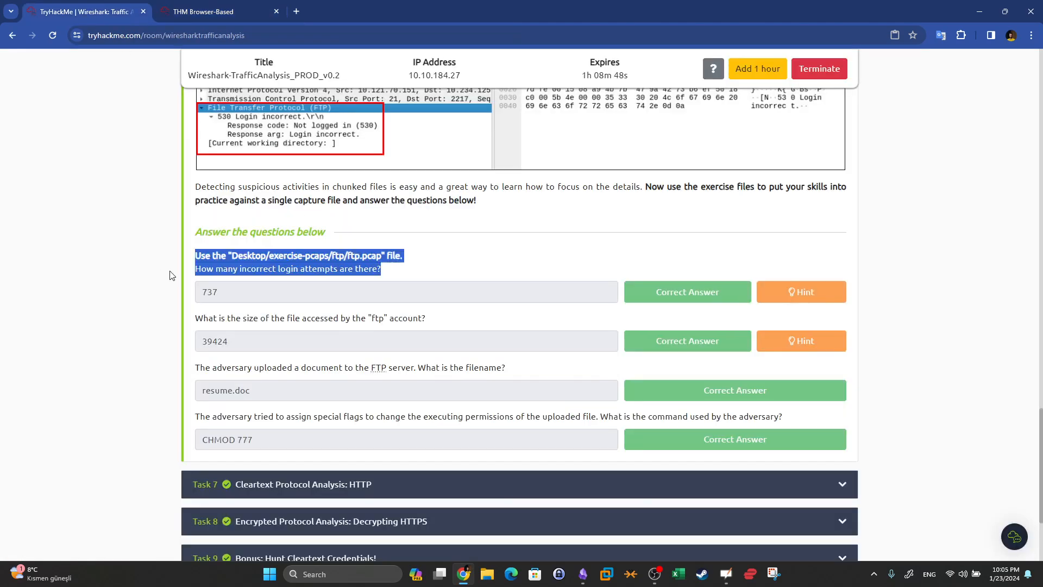
pyautogui.press('super+shift+s')
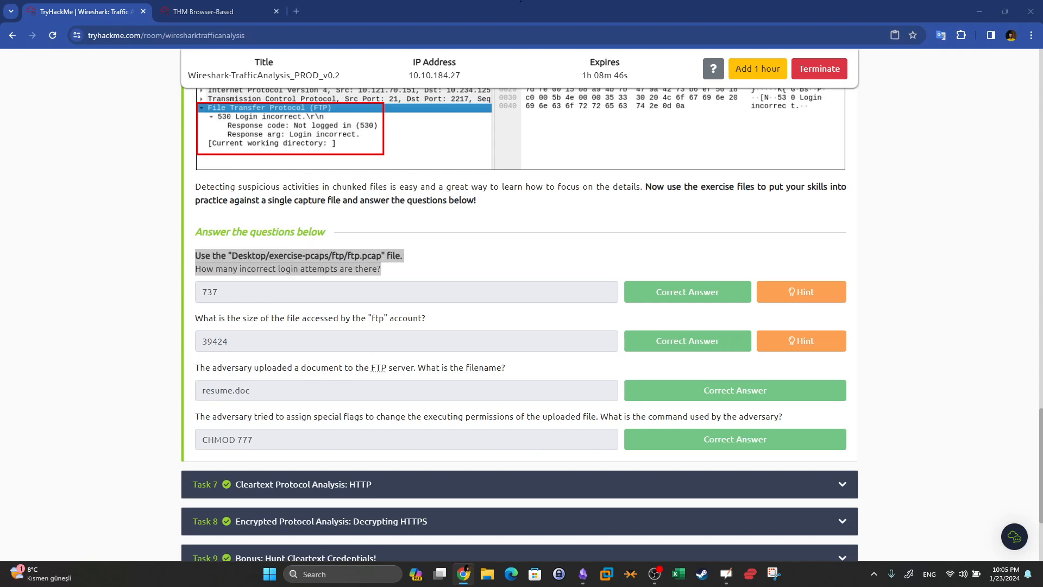
pyautogui.press('Escape')
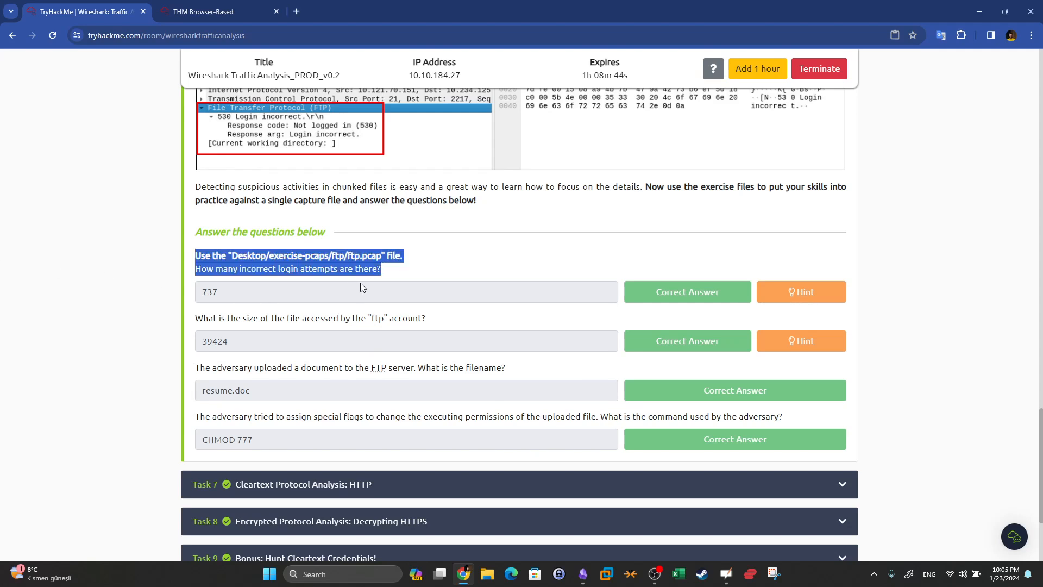
pyautogui.moveTo(217, 10)
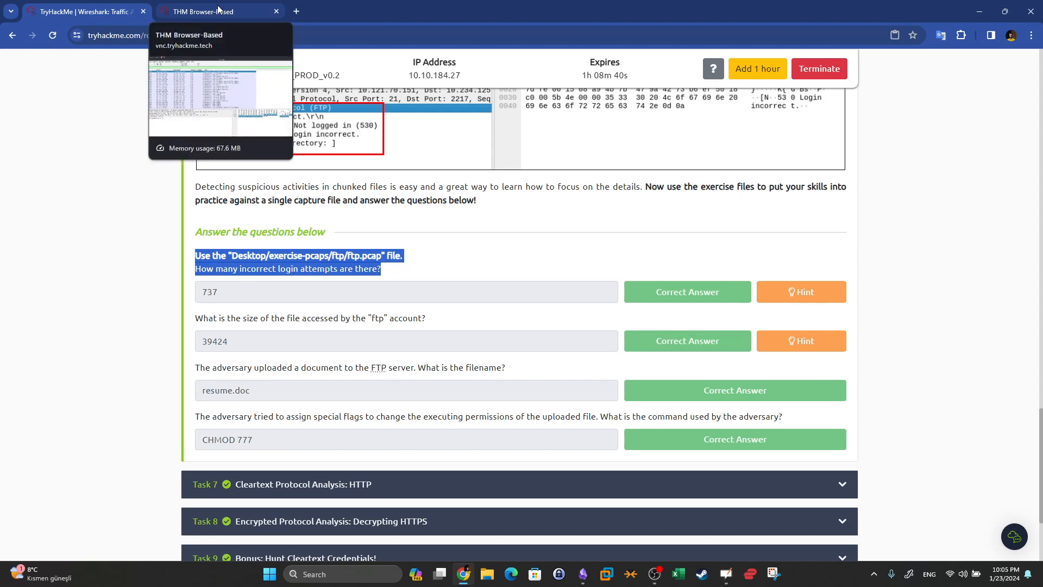
pyautogui.click(217, 9)
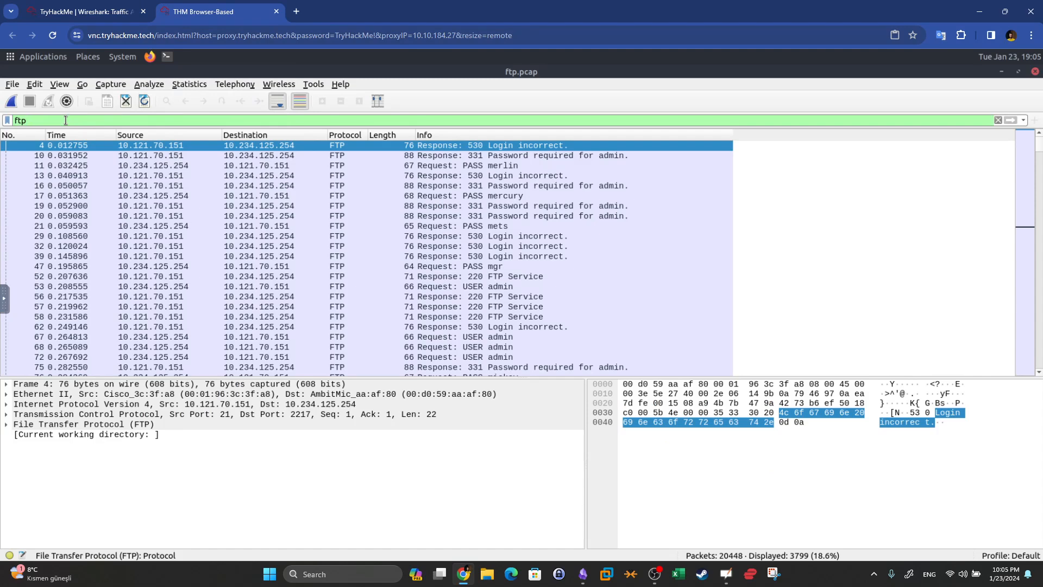
# Step: Select packet 29, expand its File Transfer Protocol and 530 Login incorrect details, and select the response code field
pyautogui.click(142, 216)
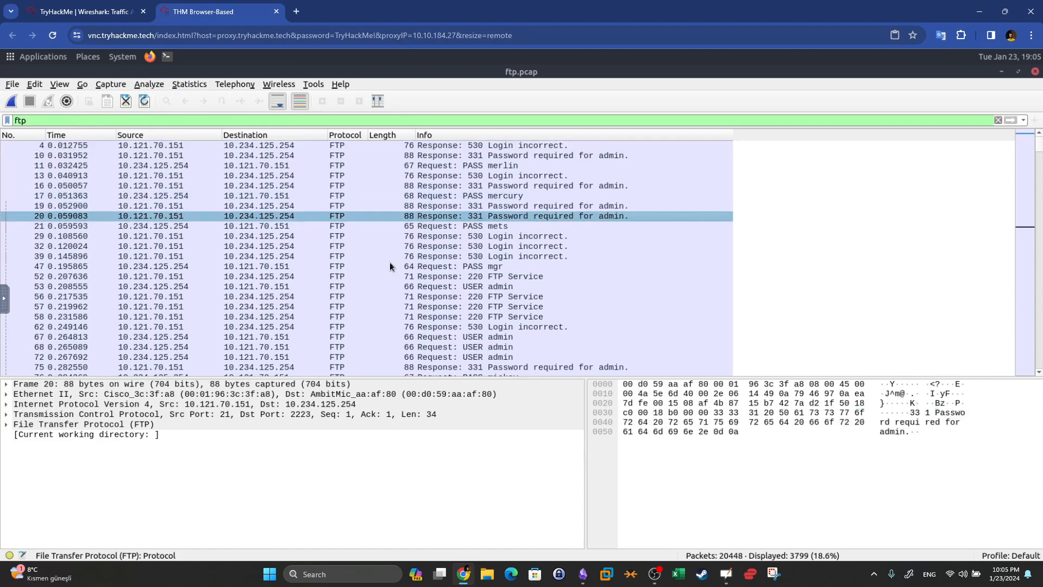
pyautogui.click(361, 266)
pyautogui.click(356, 236)
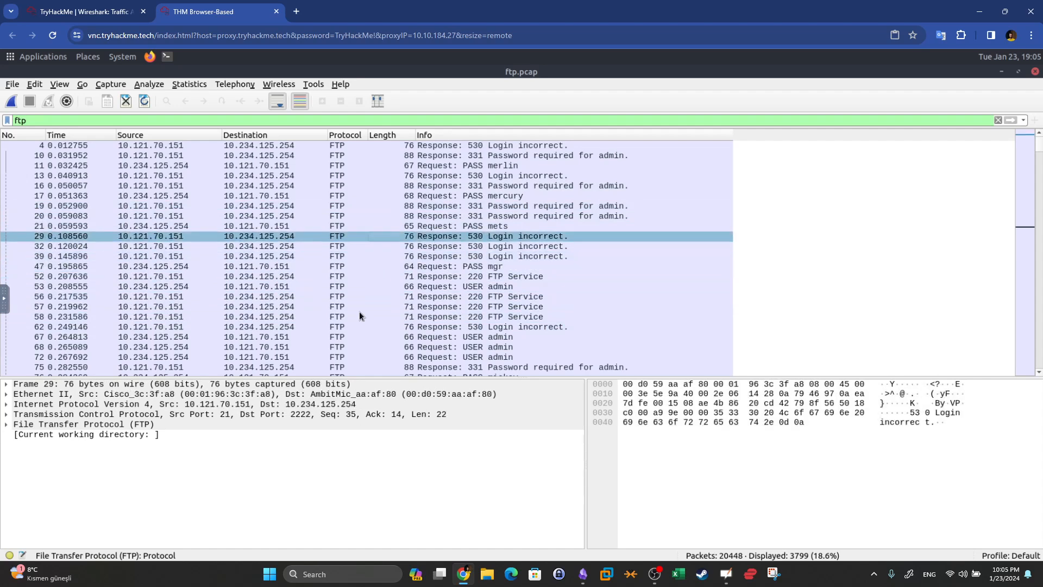
pyautogui.click(17, 429)
pyautogui.click(6, 424)
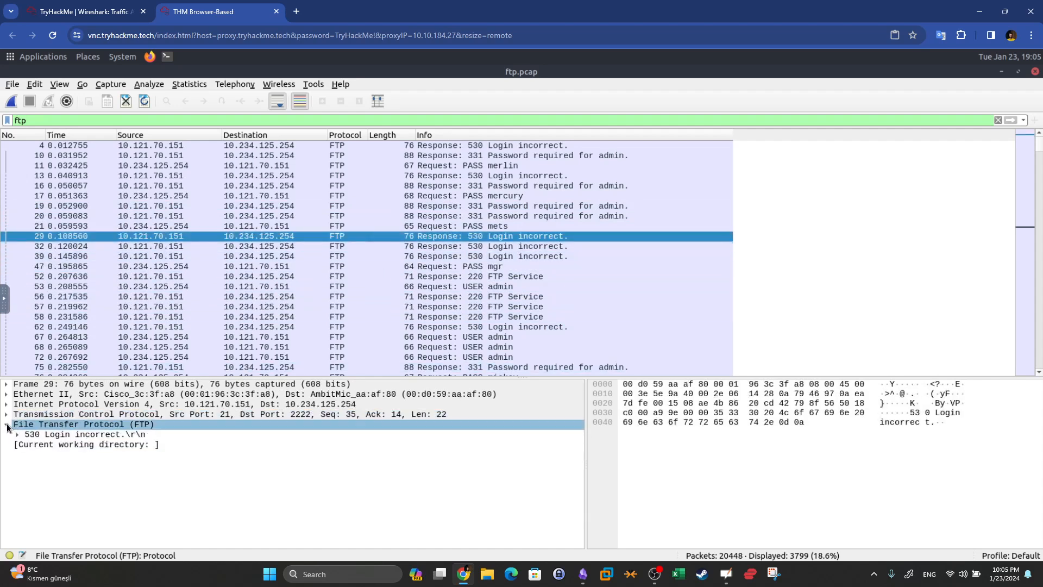
pyautogui.click(88, 434)
pyautogui.click(18, 436)
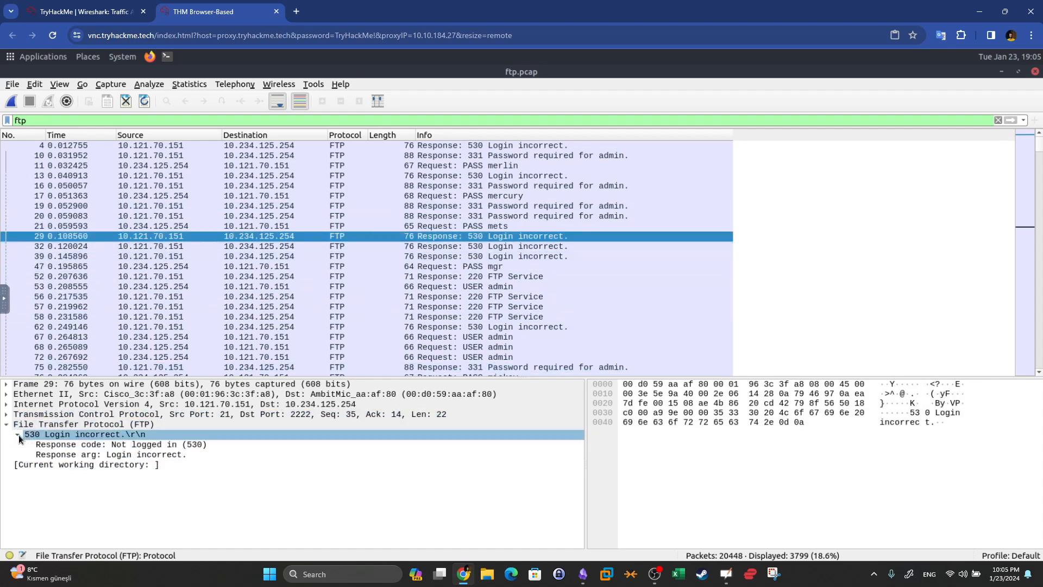
pyautogui.click(68, 446)
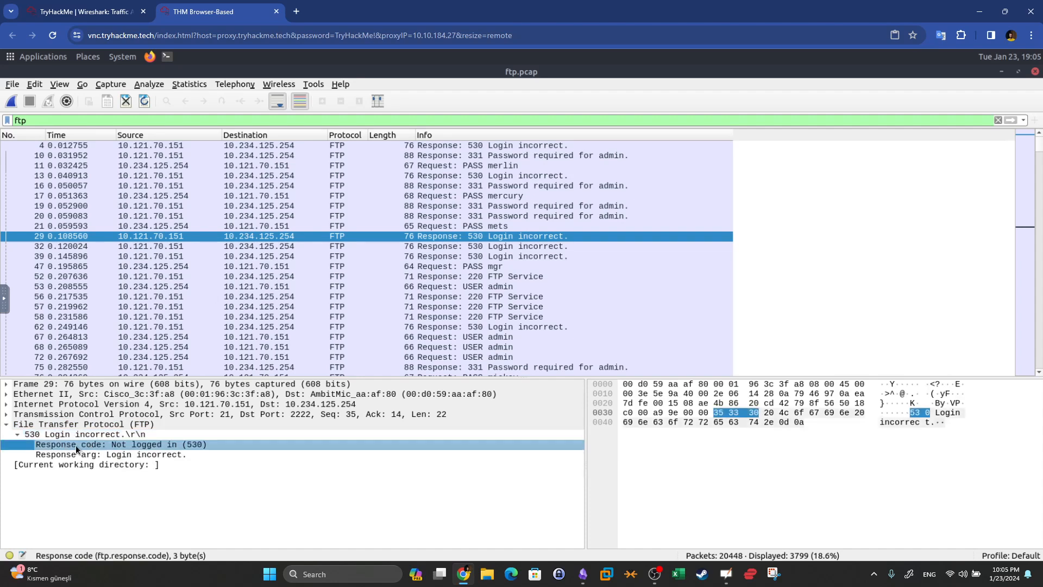
pyautogui.click(73, 445)
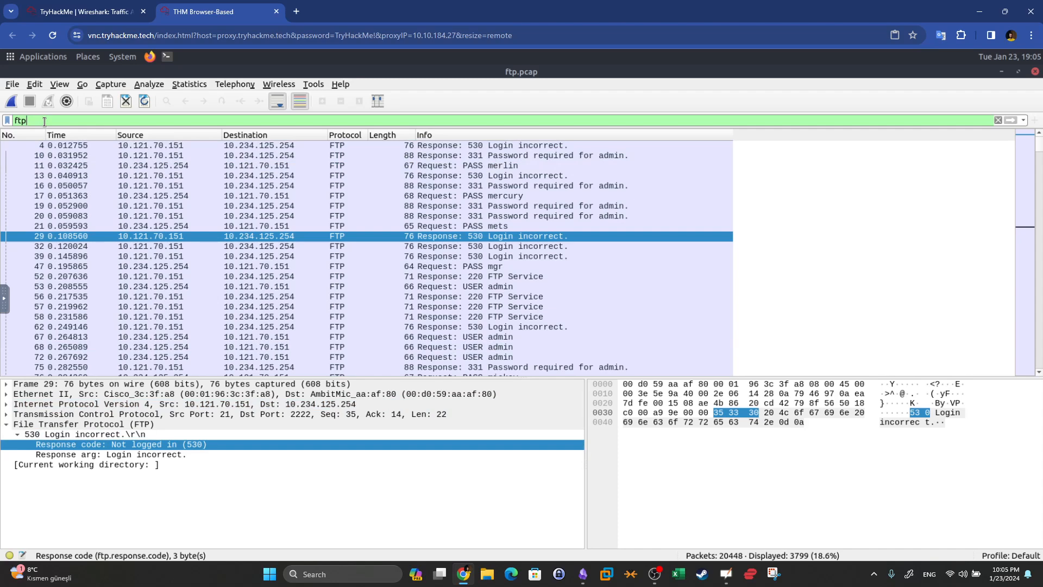
# Step: Extend the display filter to ftp.response.code ==530 and apply it to the ftp.pcap capture
pyautogui.click(44, 120)
pyautogui.write('.response')
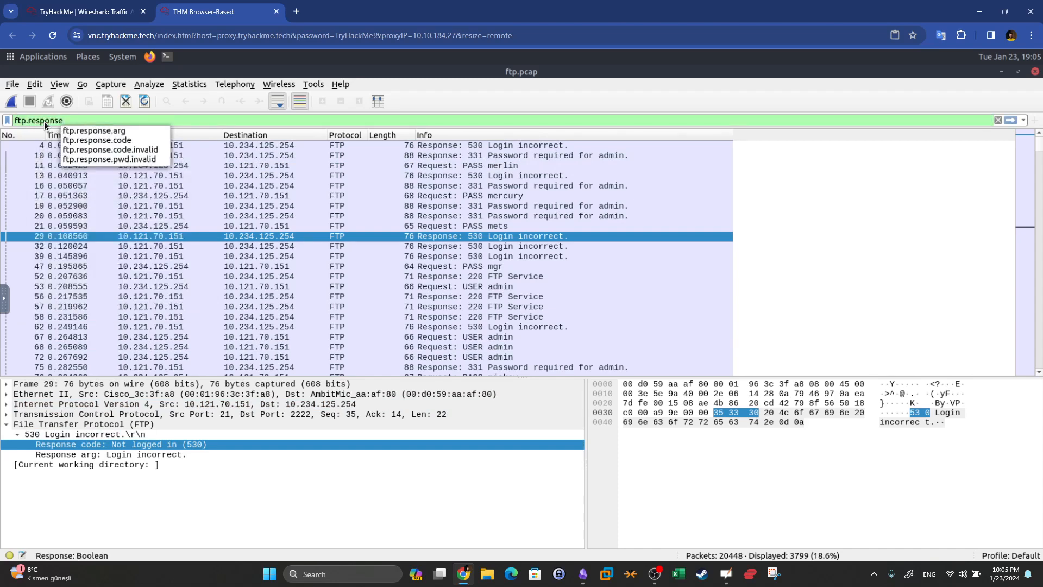
pyautogui.write('.cod')
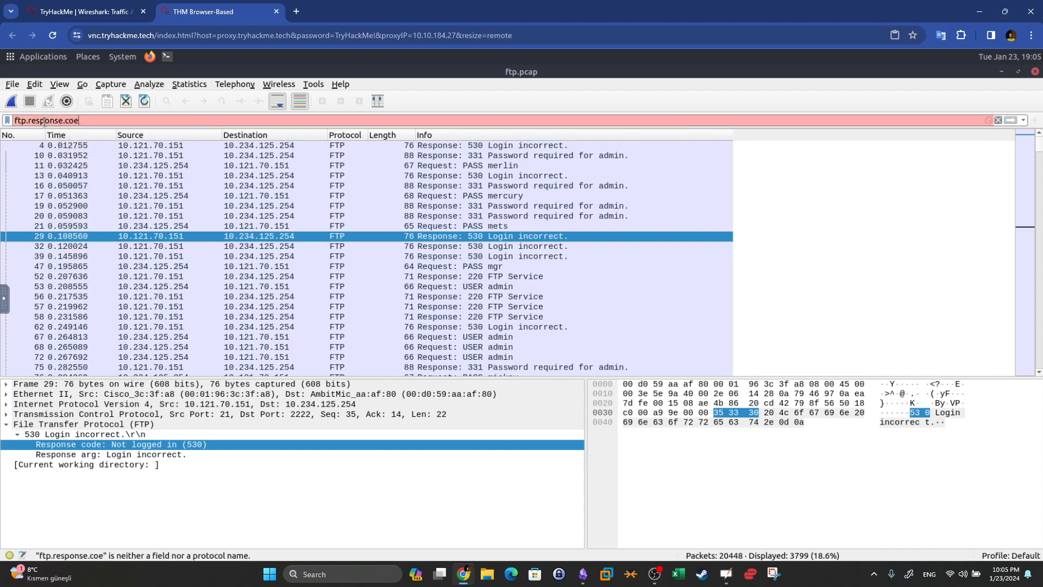
pyautogui.write('e ==530')
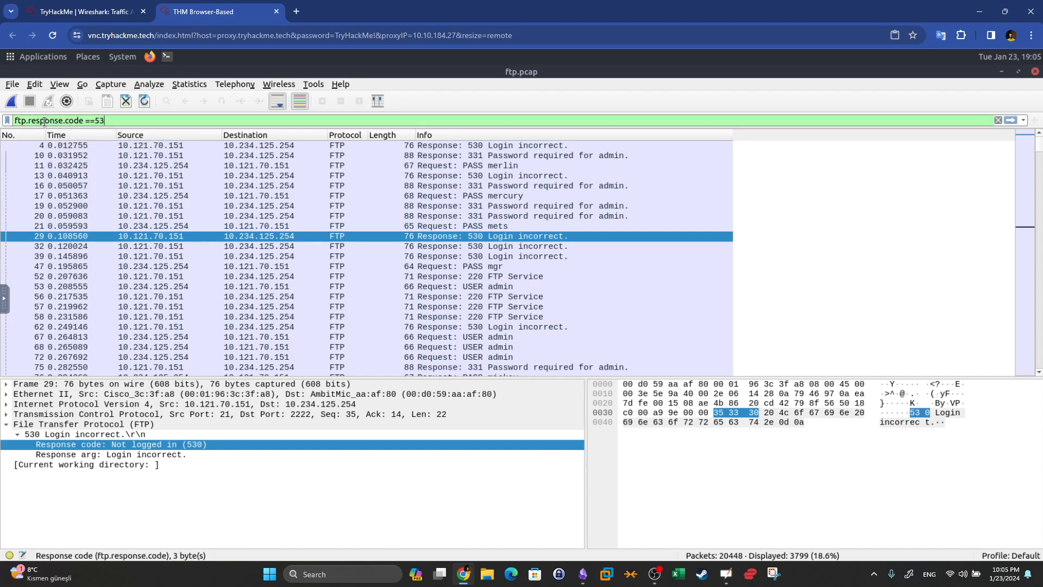
pyautogui.press('Return')
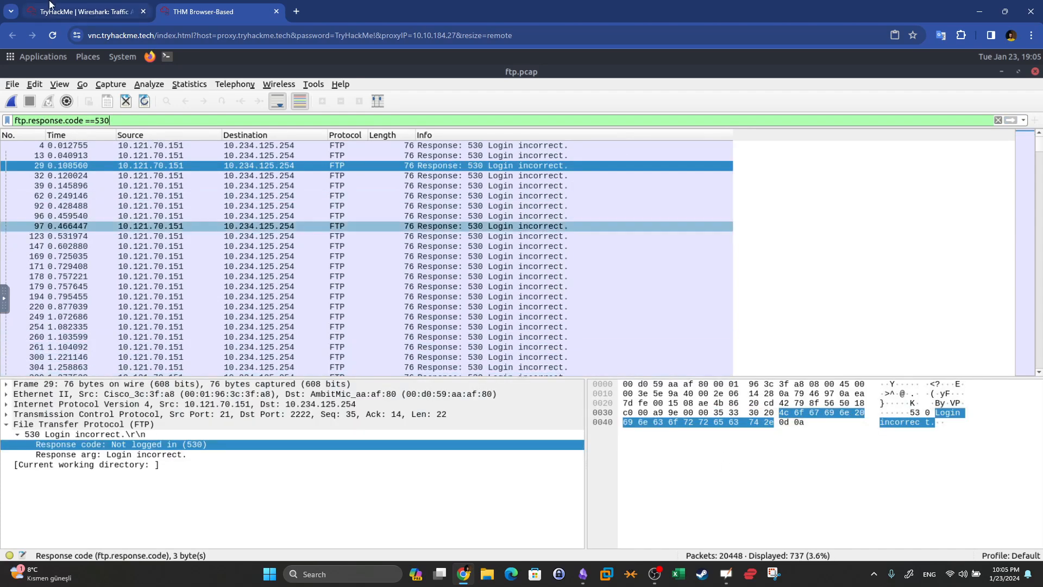
# Step: Highlight the question about the accessed file's size on the TryHackMe page, and review the x1x series response codes in the Obsidian notes
pyautogui.click(87, 11)
pyautogui.moveTo(210, 320); pyautogui.dragTo(343, 326)
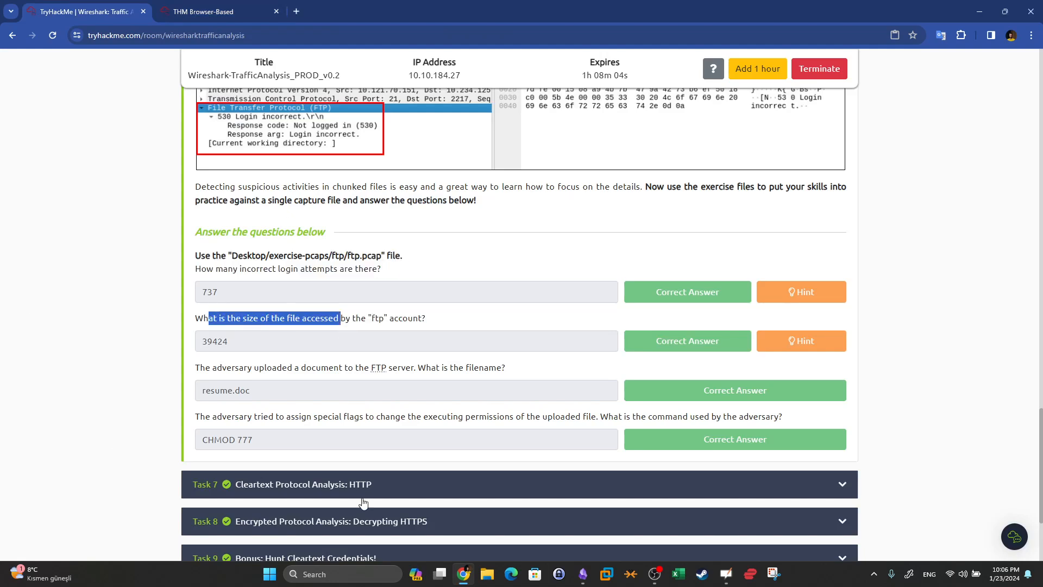
pyautogui.click(726, 573)
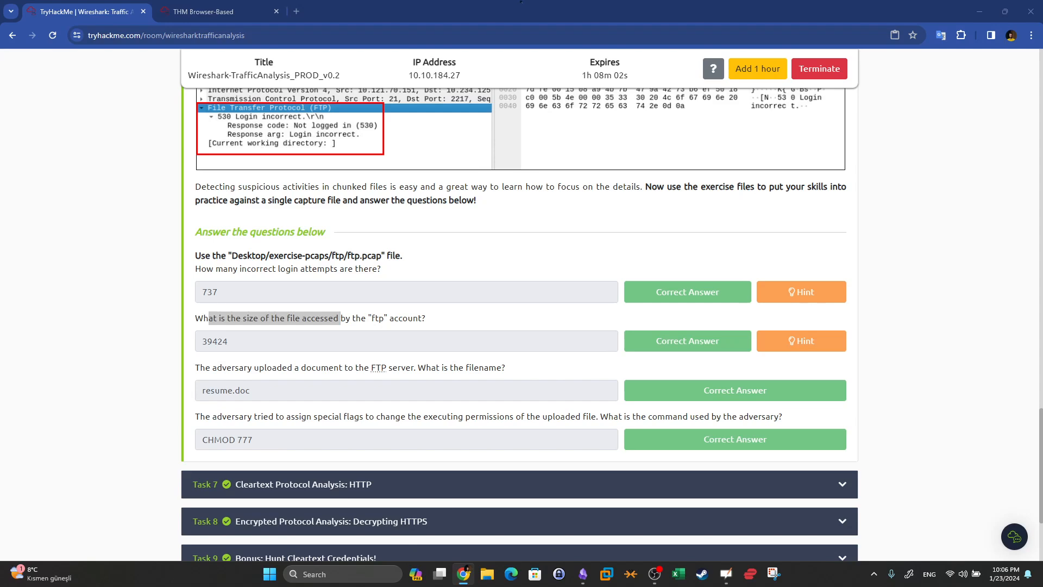
pyautogui.scroll(-4, 154, 243)
pyautogui.click(582, 573)
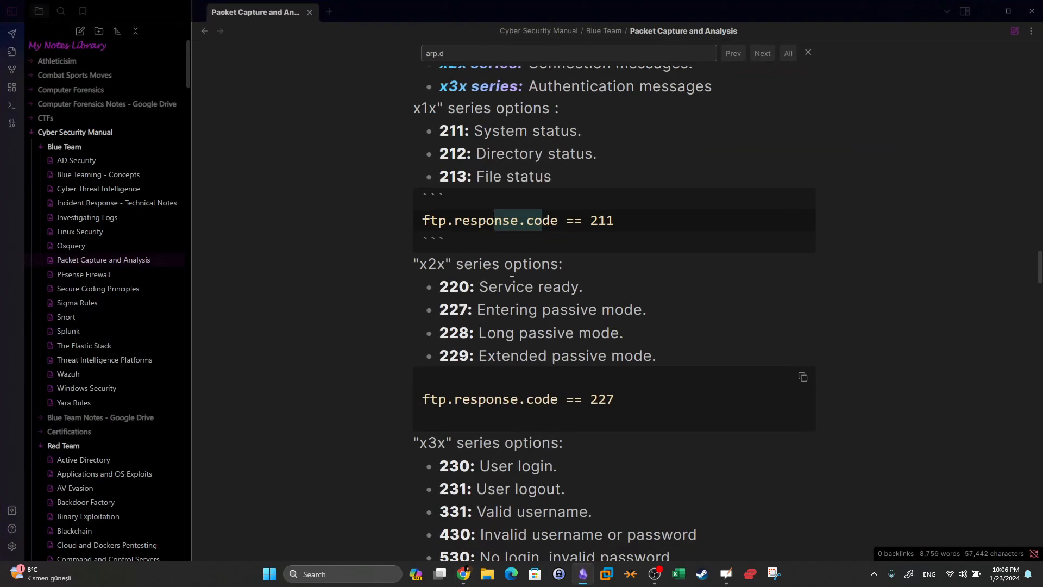
pyautogui.scroll(-1, 514, 271)
pyautogui.scroll(3, 513, 271)
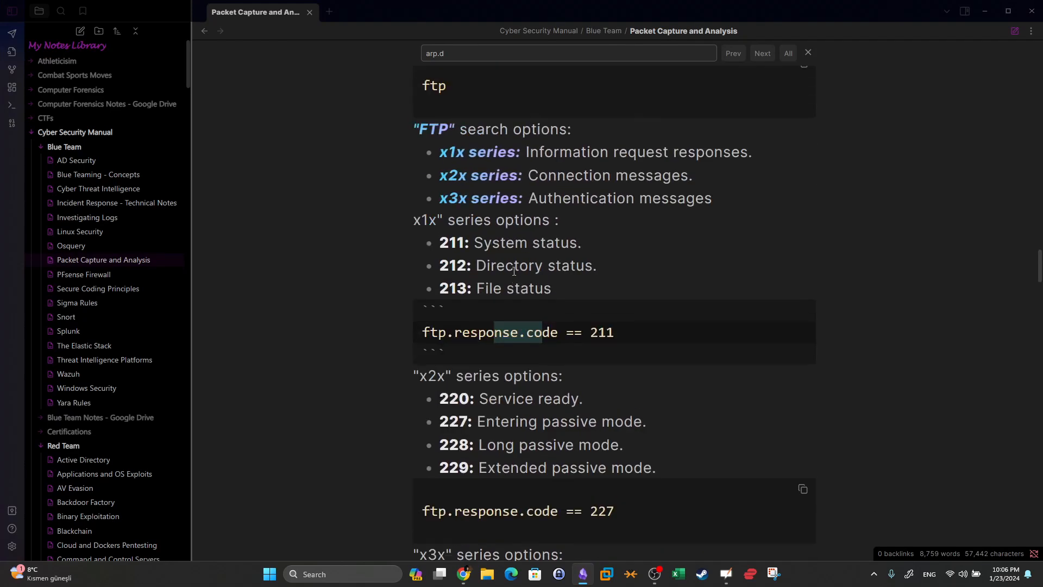
pyautogui.click(560, 267)
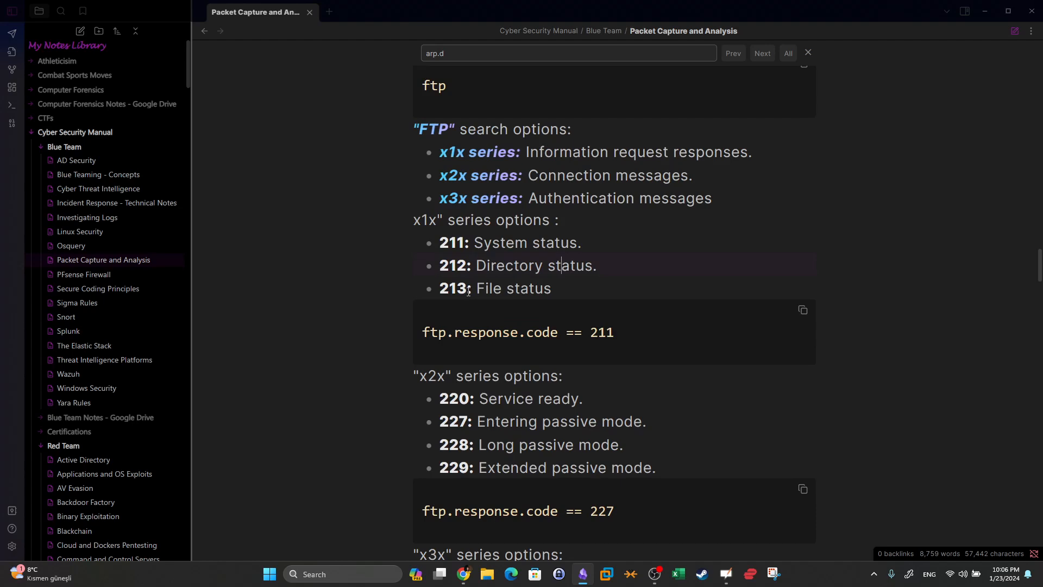
pyautogui.click(582, 575)
# Step: Return to Wireshark and apply the display filter ftp.response.code == 213 to the capture
pyautogui.click(202, 9)
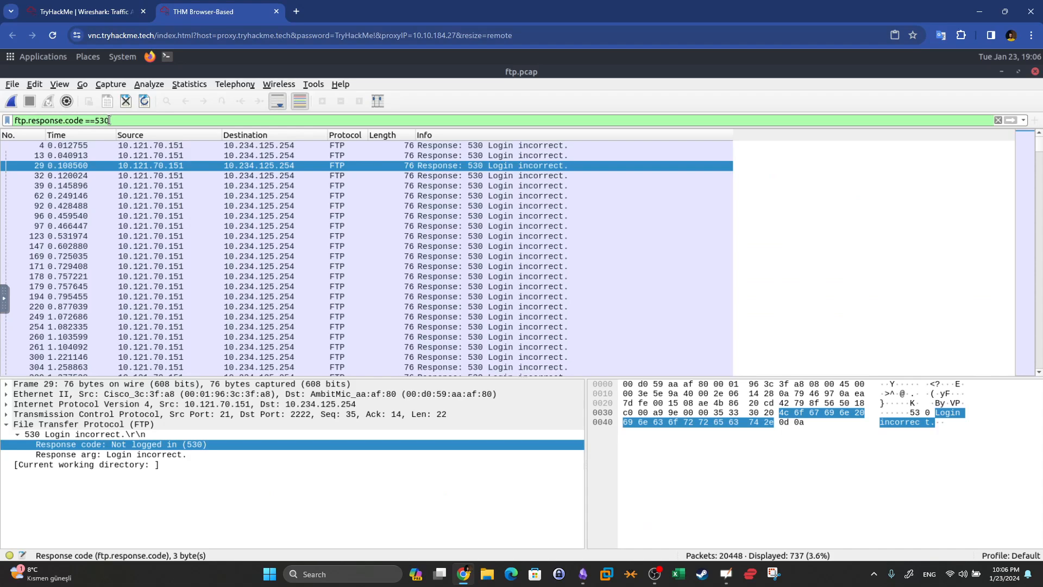
pyautogui.press('BackSpace')
pyautogui.press('BackSpace')
pyautogui.press('BackSpace')
pyautogui.write('2')
pyautogui.press('BackSpace')
pyautogui.write('213')
pyautogui.press('Return')
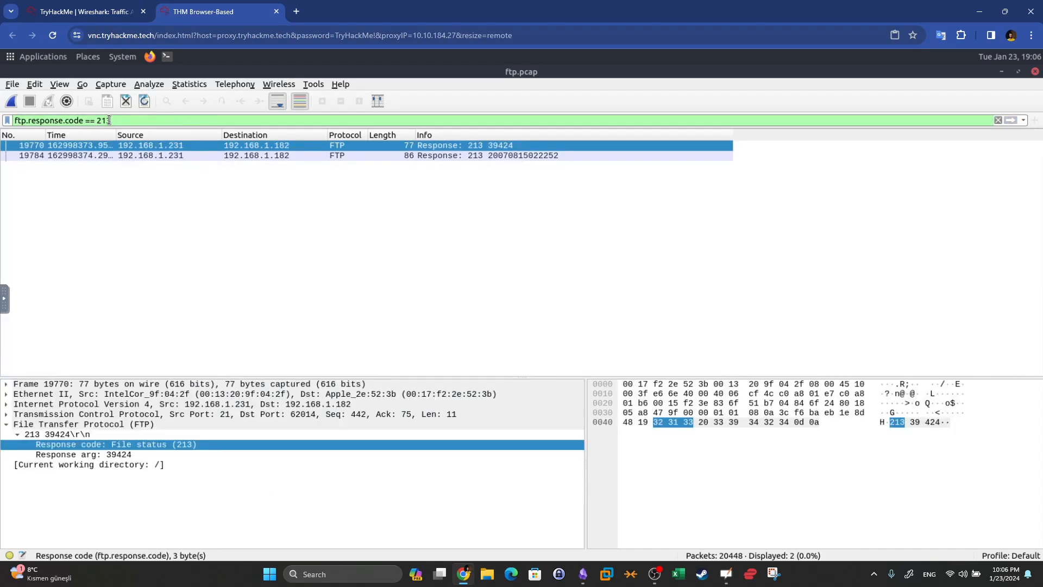
# Step: Compare response packets 19770 and 19784, and check the file size question on the TryHackMe page before returning to Wireshark
pyautogui.click(349, 156)
pyautogui.click(348, 145)
pyautogui.click(350, 155)
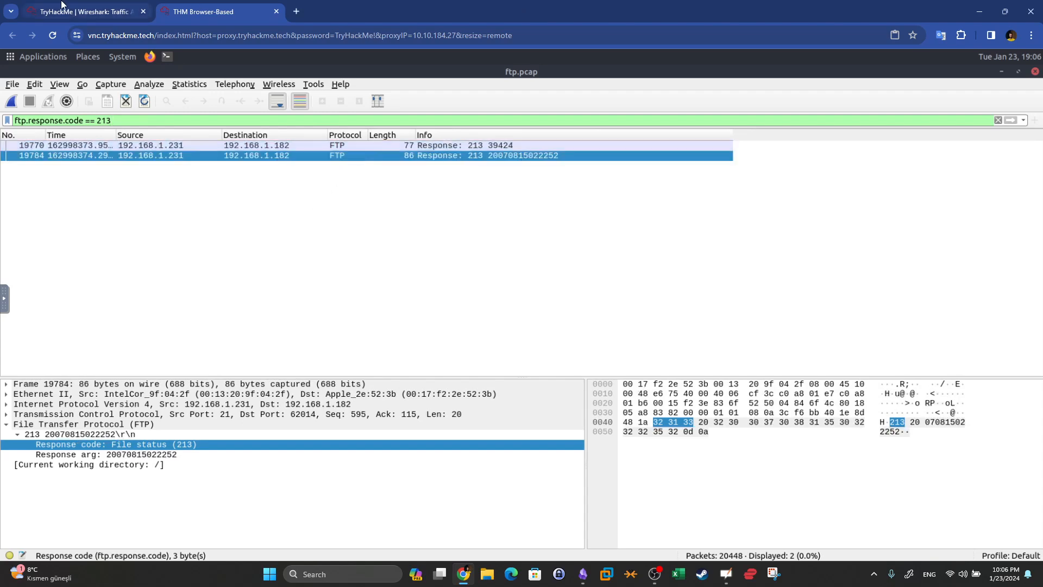
pyautogui.hotkey('ctrl', 'Tab')
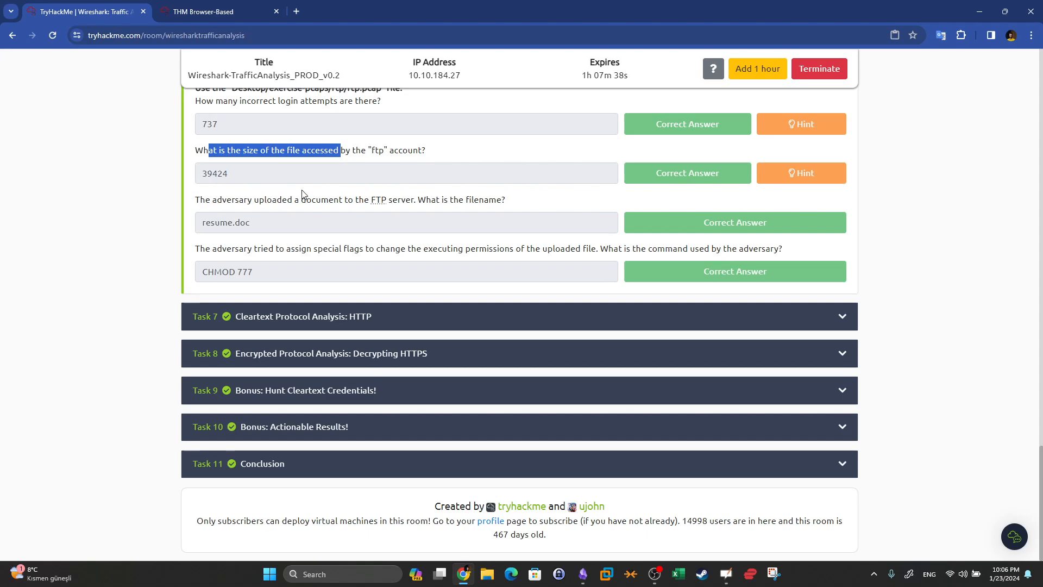
pyautogui.click(234, 11)
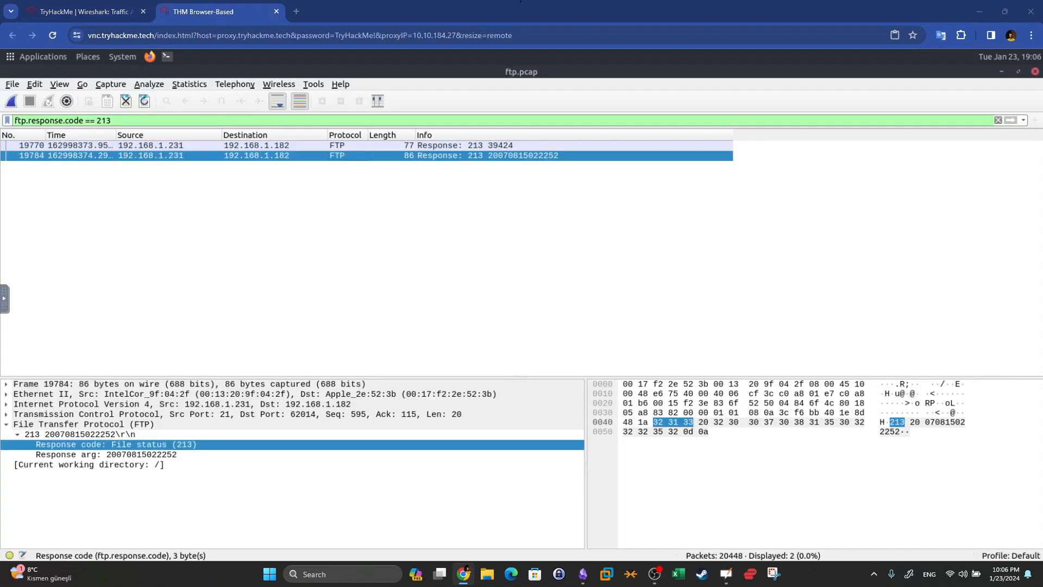
# Step: Select packet 19770, recheck the file size question on the TryHackMe page, and select the packet's response arg field in Wireshark
pyautogui.click(427, 146)
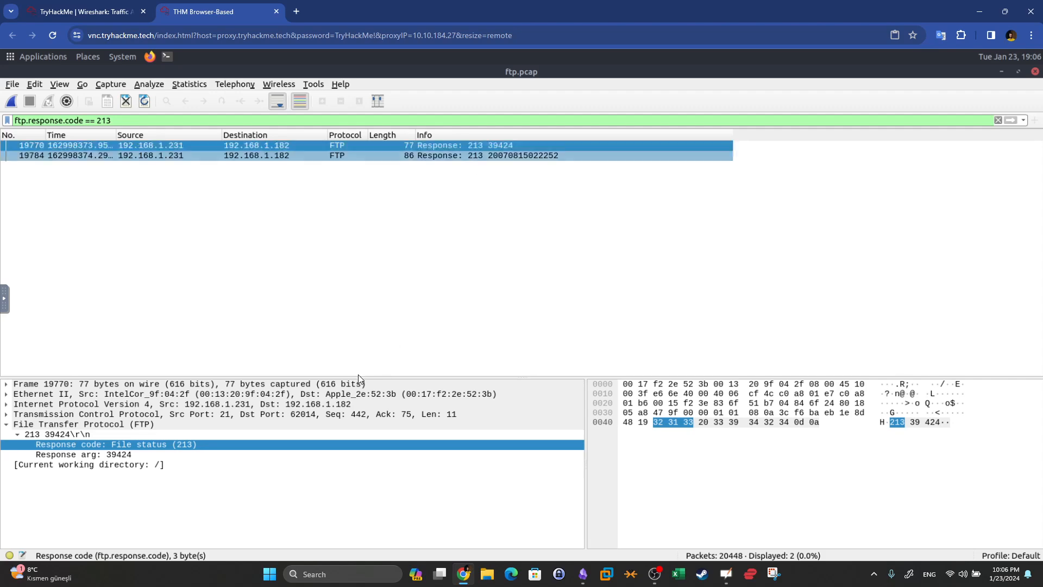
pyautogui.click(107, 12)
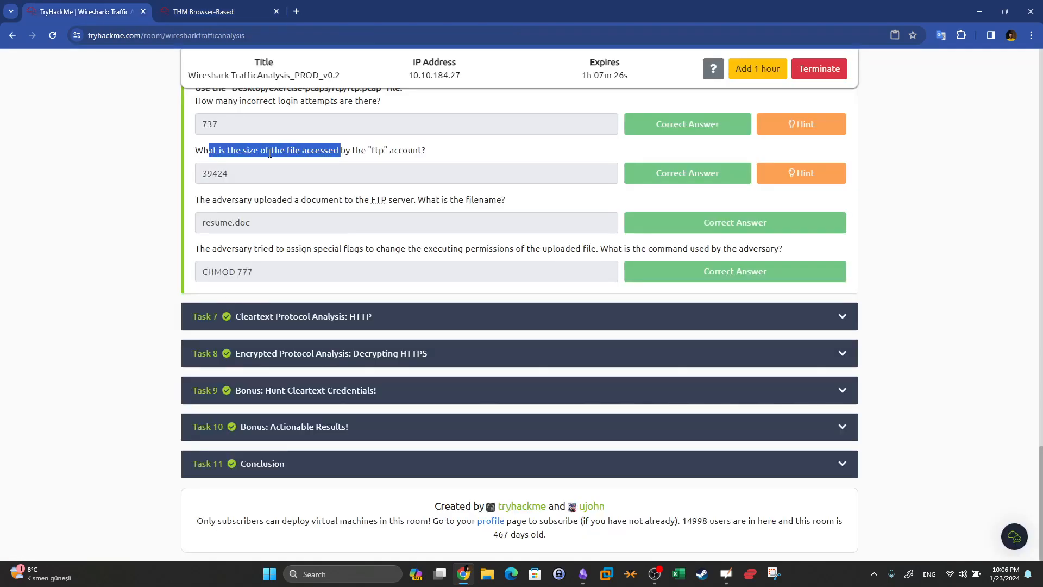
pyautogui.click(229, 5)
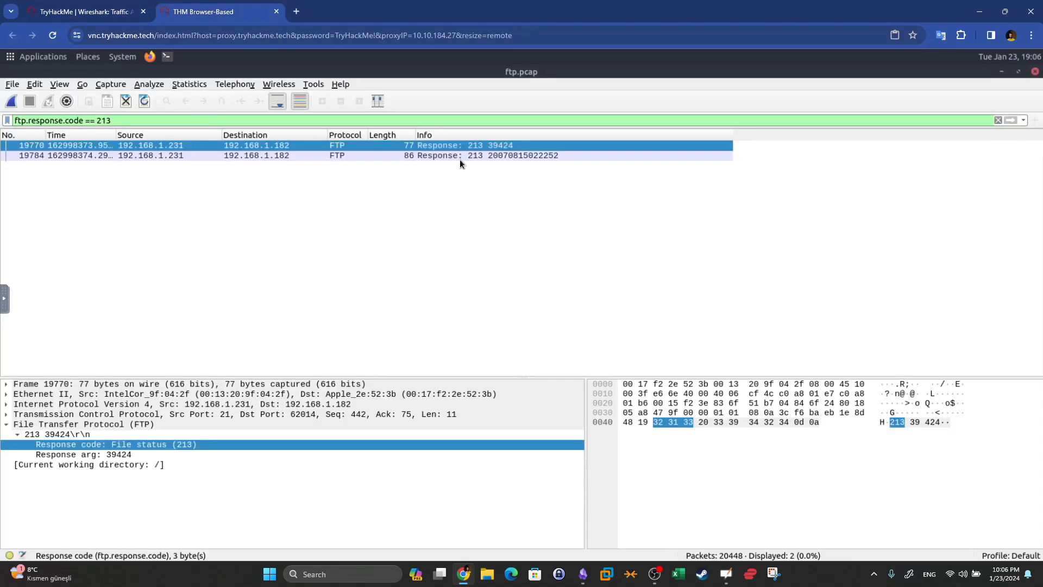
pyautogui.click(130, 454)
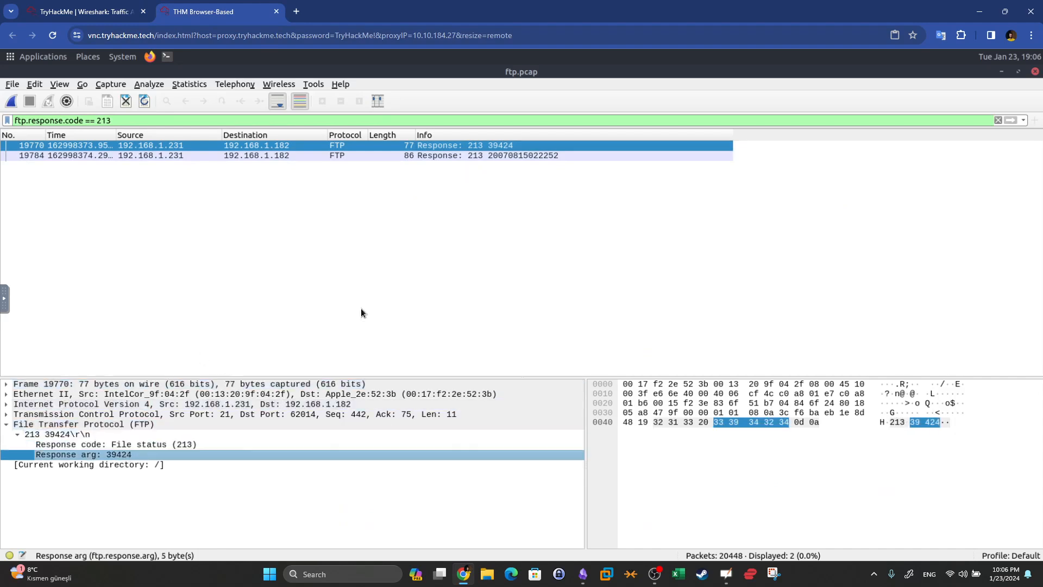
pyautogui.click(497, 146)
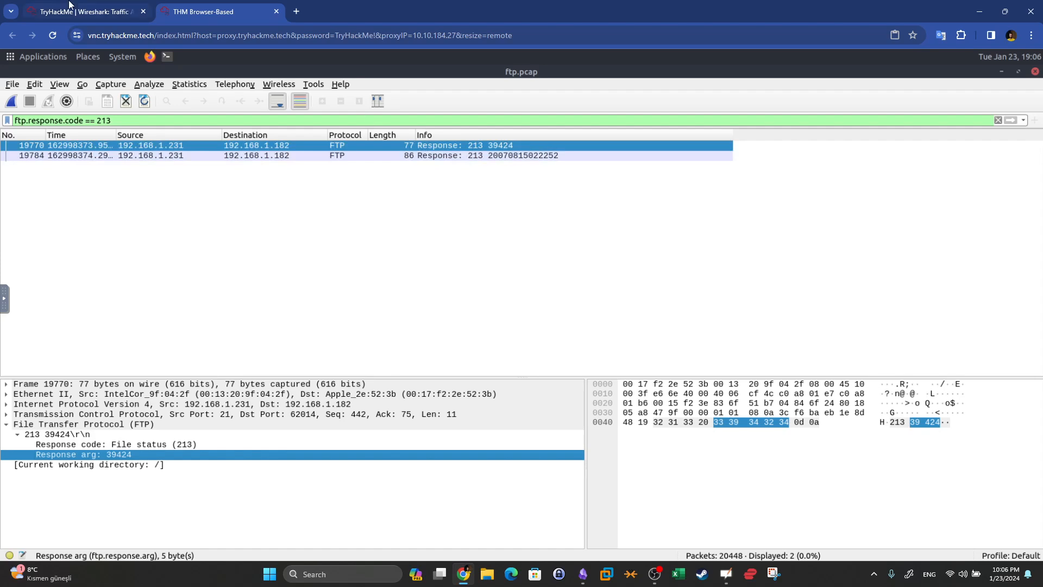
# Step: Switch to the TryHackMe page and highlight the answer to the question about the file size accessed by the ftp account
pyautogui.click(68, 5)
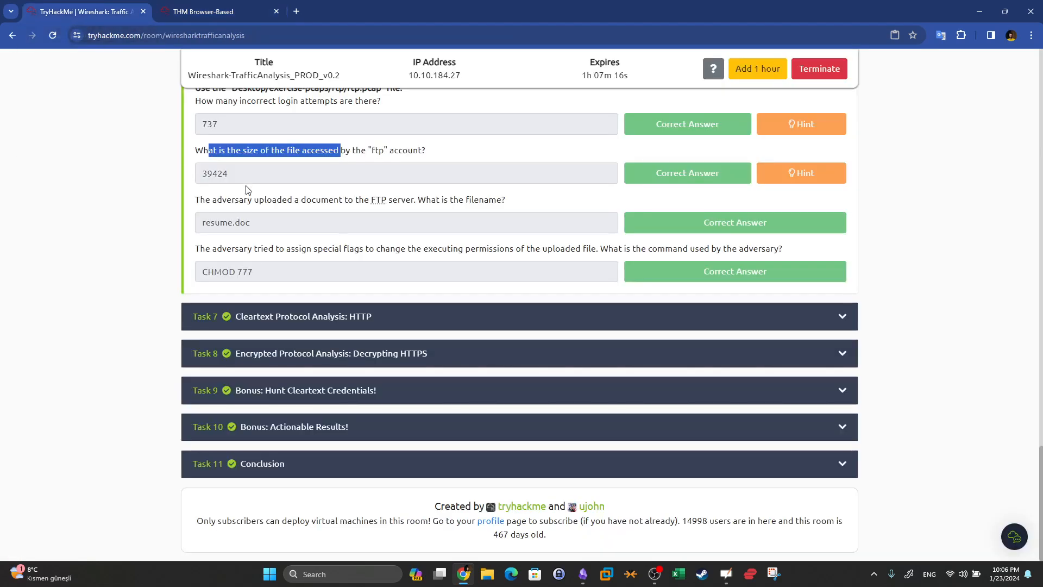
pyautogui.doubleClick(200, 172)
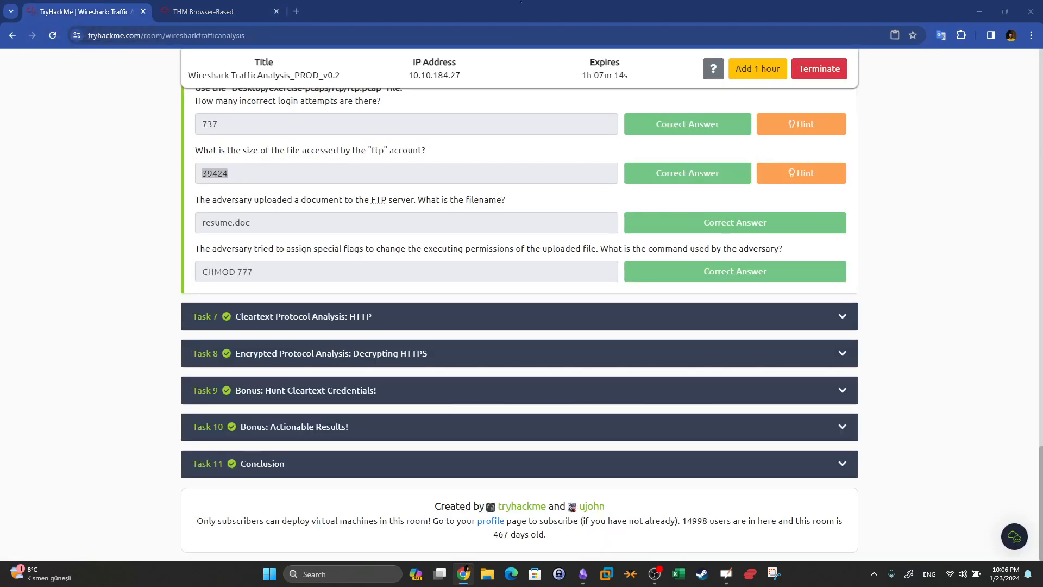
pyautogui.hotkey('alt', 'Tab')
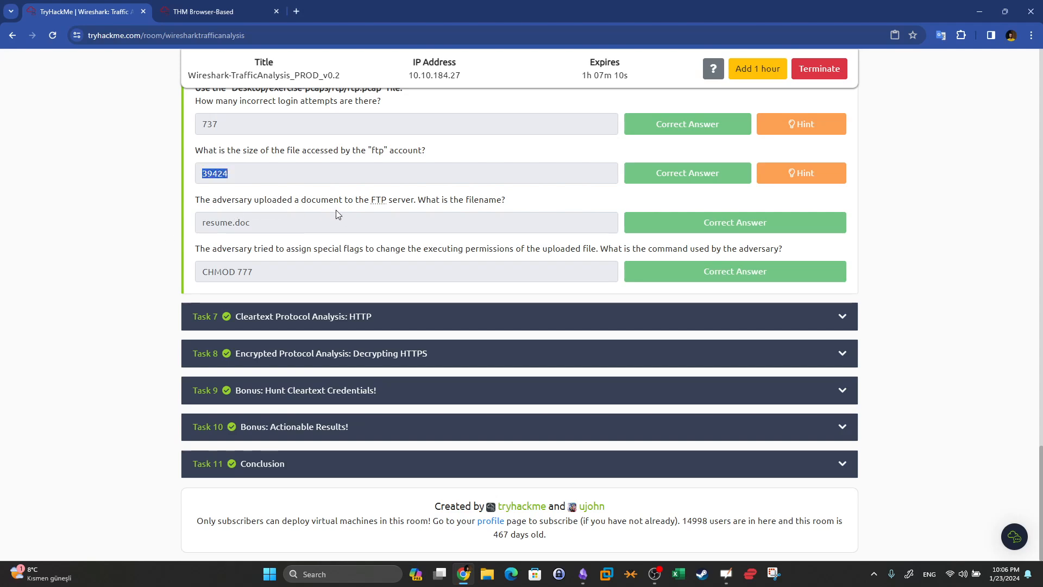
# Step: Return to Wireshark and follow the TCP stream of packet 19770
pyautogui.click(231, 8)
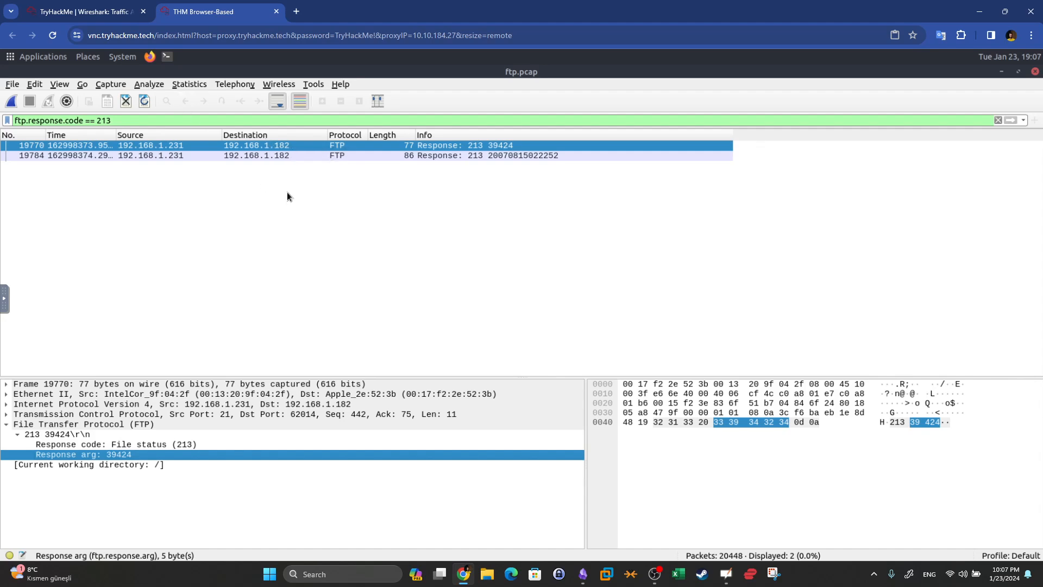
pyautogui.rightClick(245, 146)
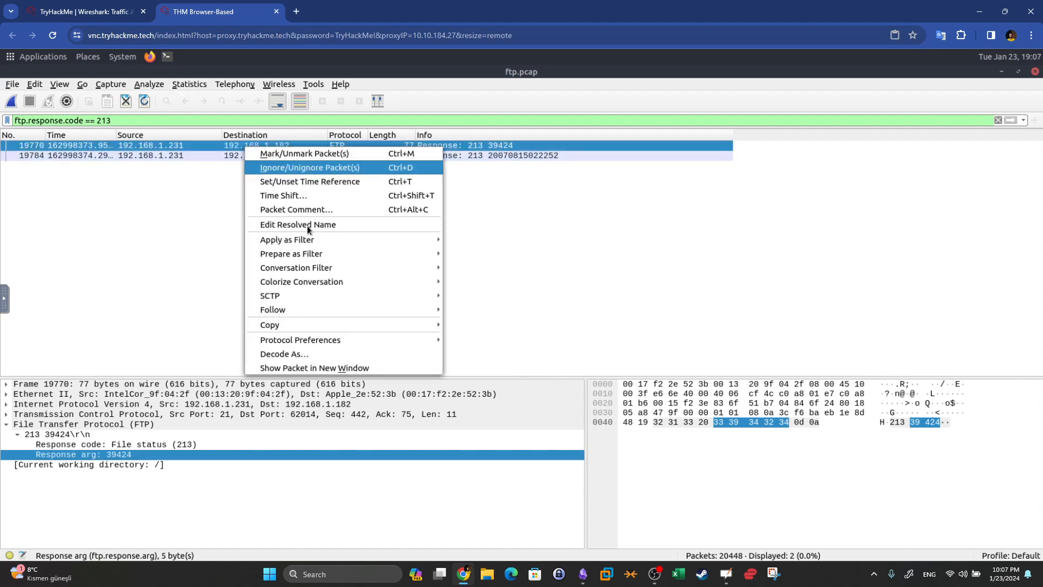
pyautogui.moveTo(338, 319)
pyautogui.click(460, 314)
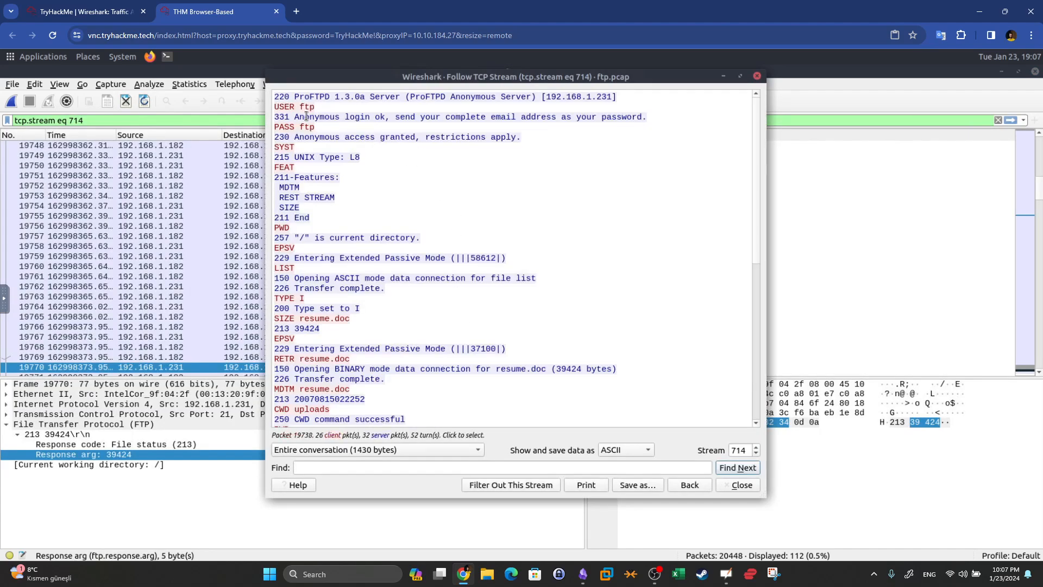
# Step: Examine the FTP conversation in the followed stream, highlighting the anonymous login, current directory, SIZE resume.doc and RETR resume.doc lines
pyautogui.moveTo(306, 117); pyautogui.dragTo(632, 113)
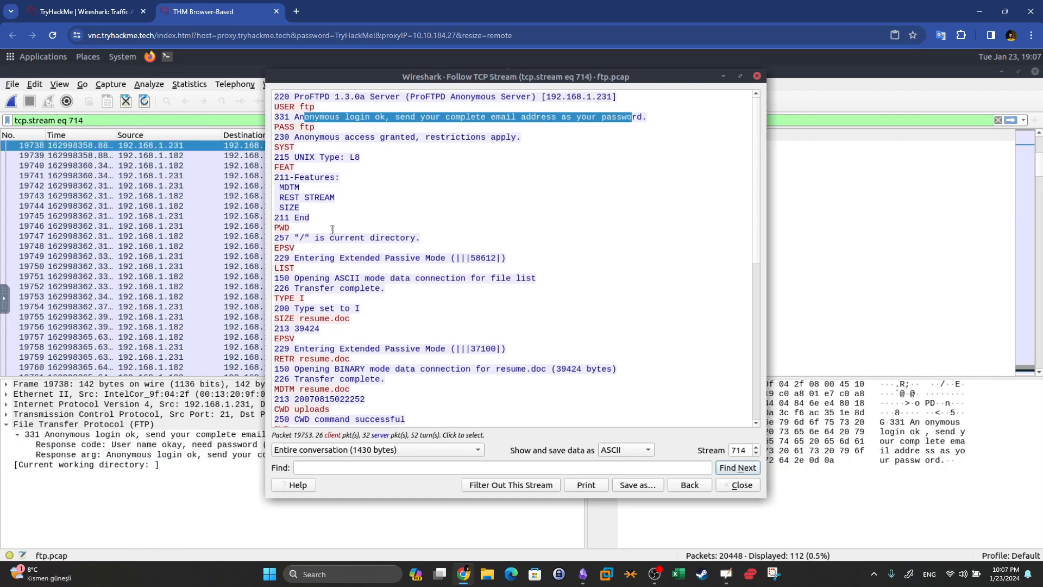
pyautogui.moveTo(290, 238); pyautogui.dragTo(416, 237)
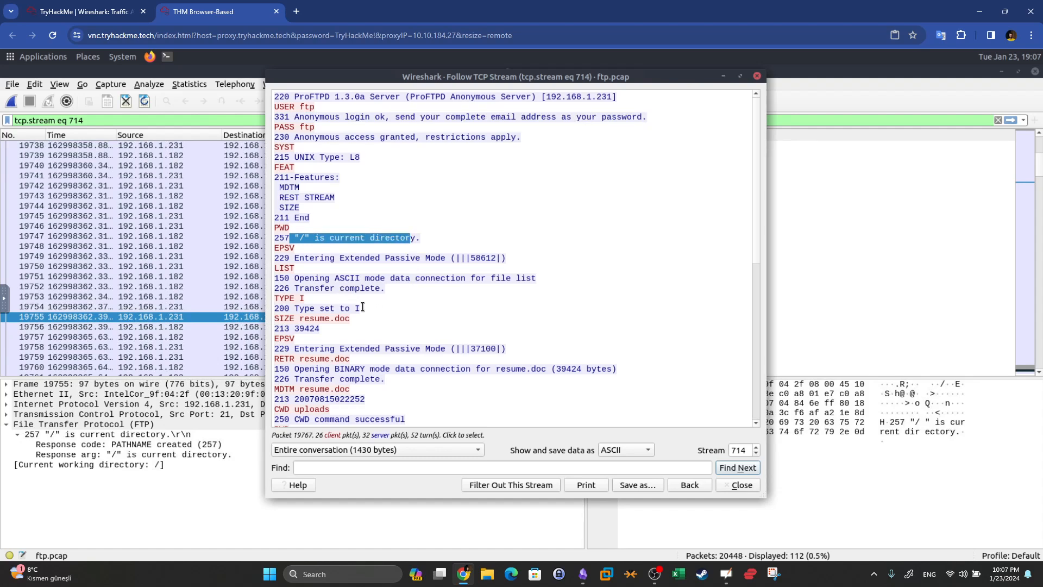
pyautogui.moveTo(362, 308); pyautogui.dragTo(283, 307)
pyautogui.click(351, 278)
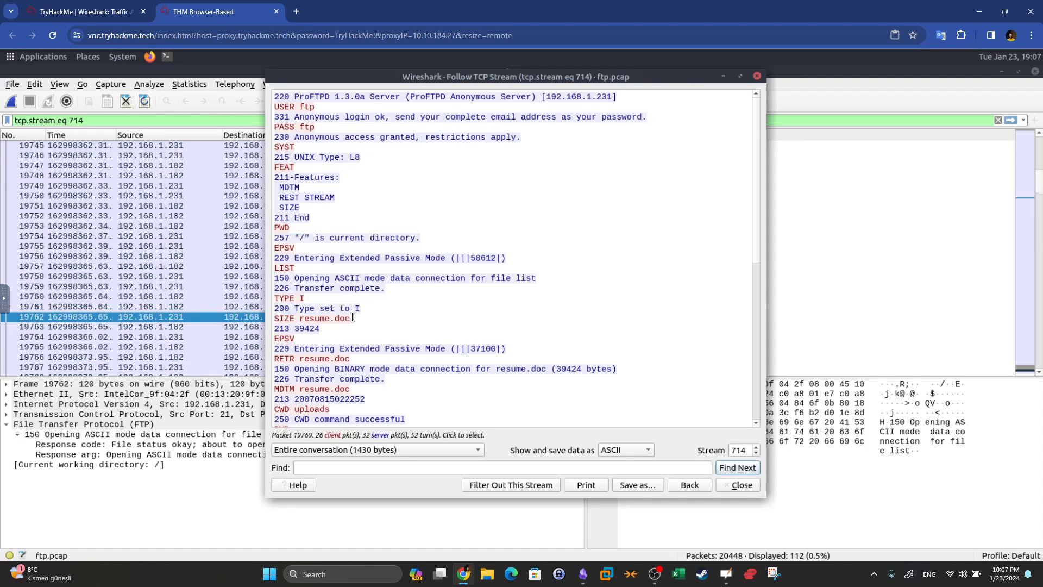
pyautogui.moveTo(354, 318); pyautogui.dragTo(276, 320)
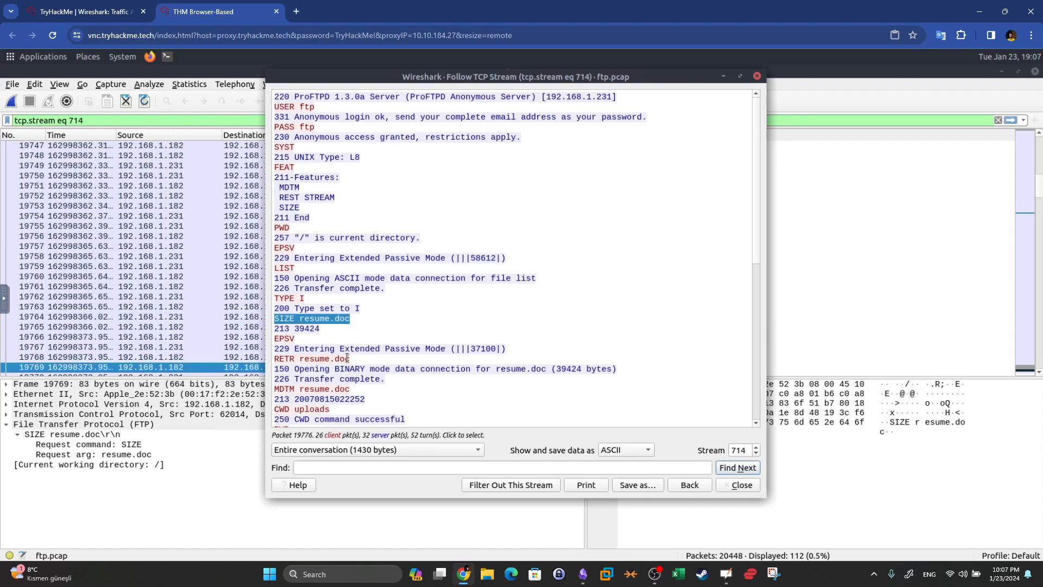
pyautogui.moveTo(351, 358); pyautogui.dragTo(274, 349)
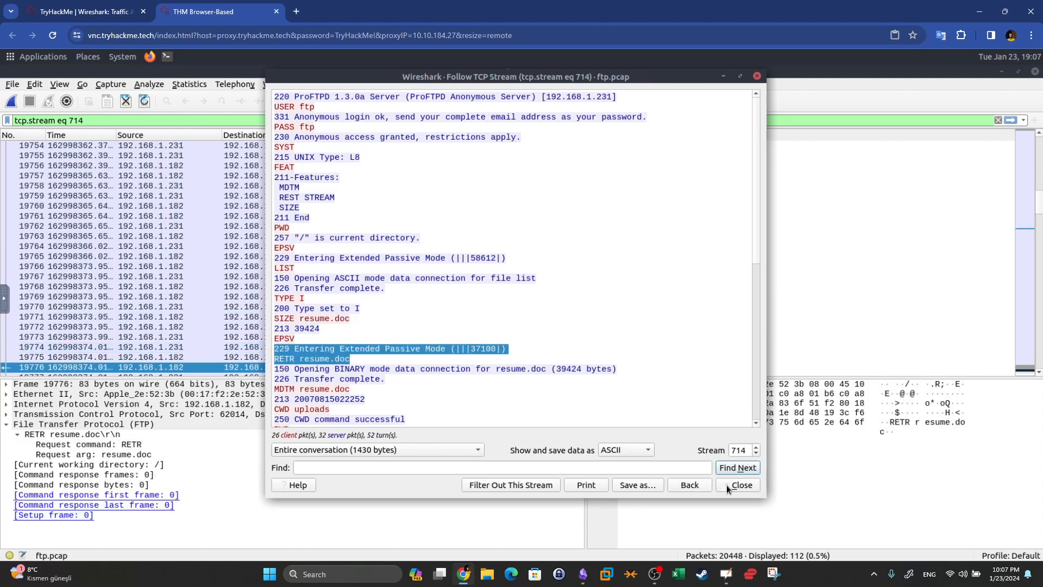
# Step: Recheck the Task 6 FTP questions on the TryHackMe page and replace the Wireshark display filter with ftp.response.code == 213
pyautogui.click(107, 8)
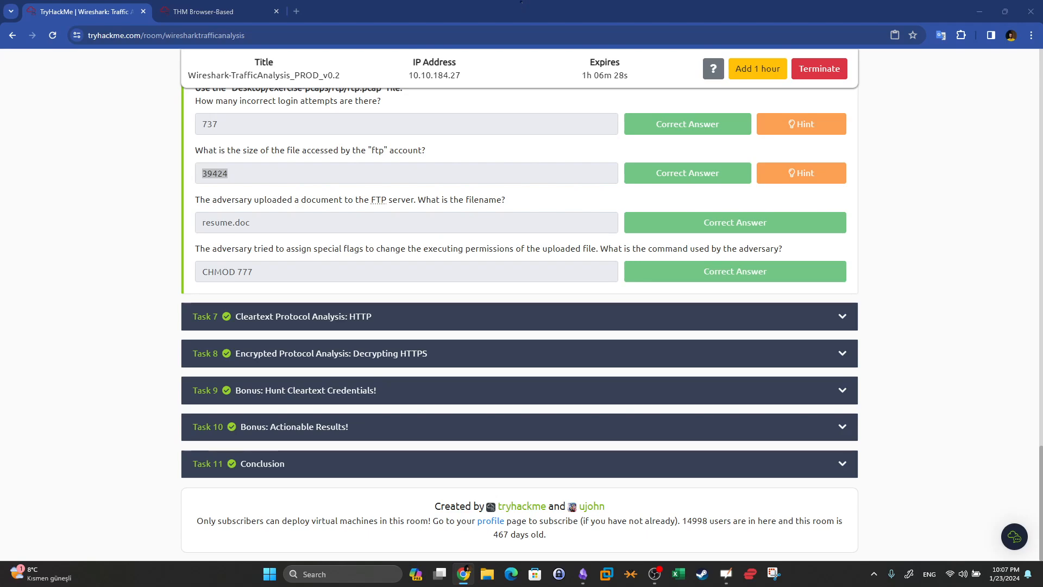
pyautogui.click(264, 7)
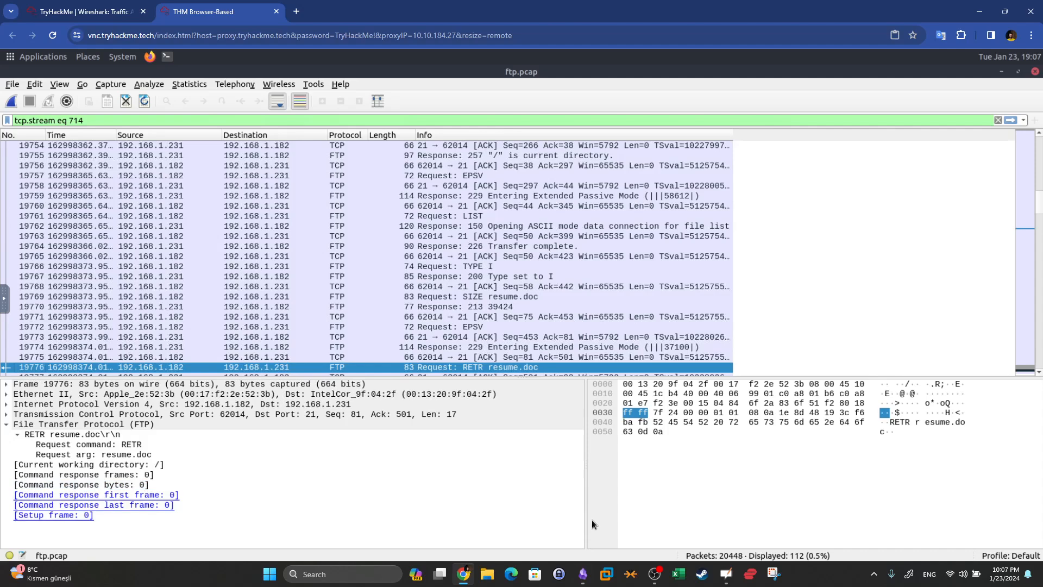
pyautogui.click(254, 120)
pyautogui.click(998, 120)
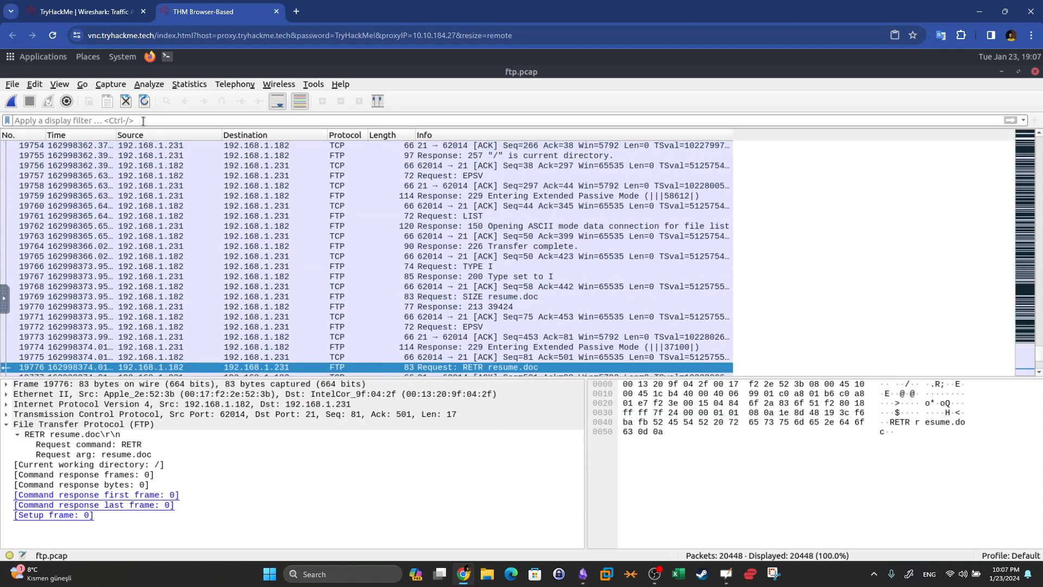
pyautogui.write('ftp')
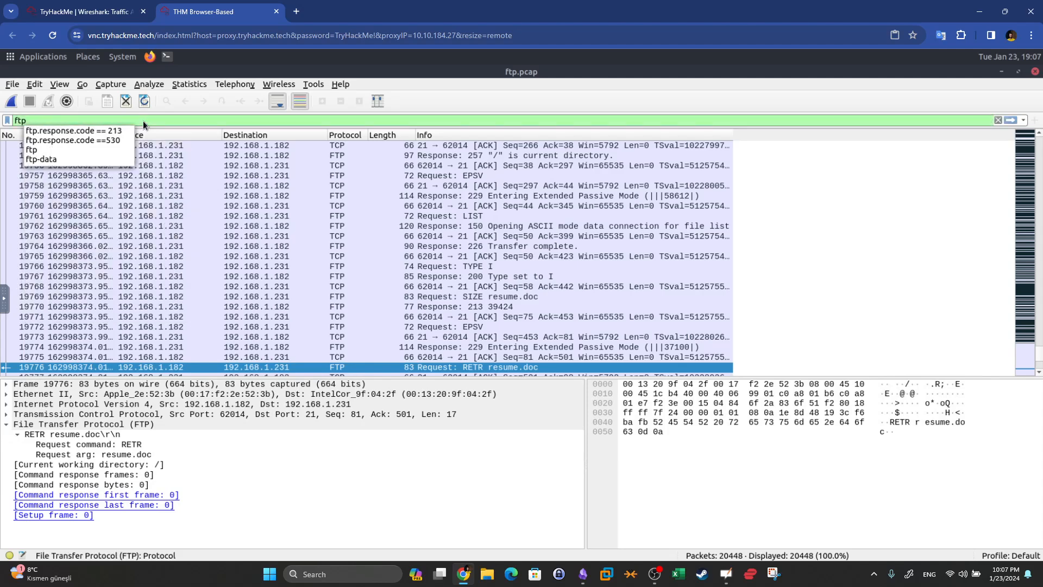
pyautogui.click(122, 128)
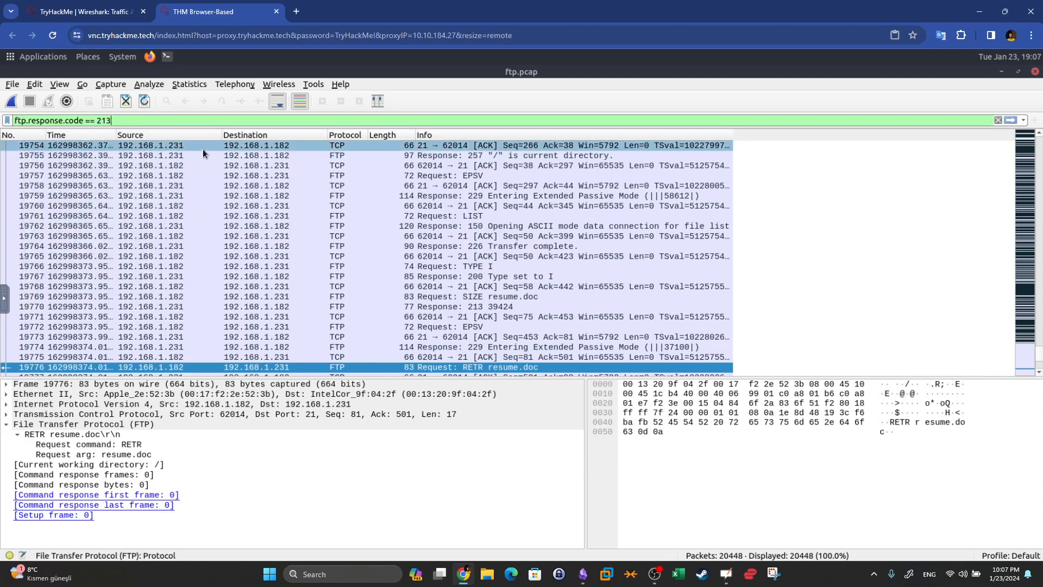
pyautogui.press('Return')
# Step: Follow the TCP stream of packet 19770 and highlight CHMOD 777 in the SITE command near the conversation's end
pyautogui.rightClick(301, 145)
pyautogui.moveTo(380, 307)
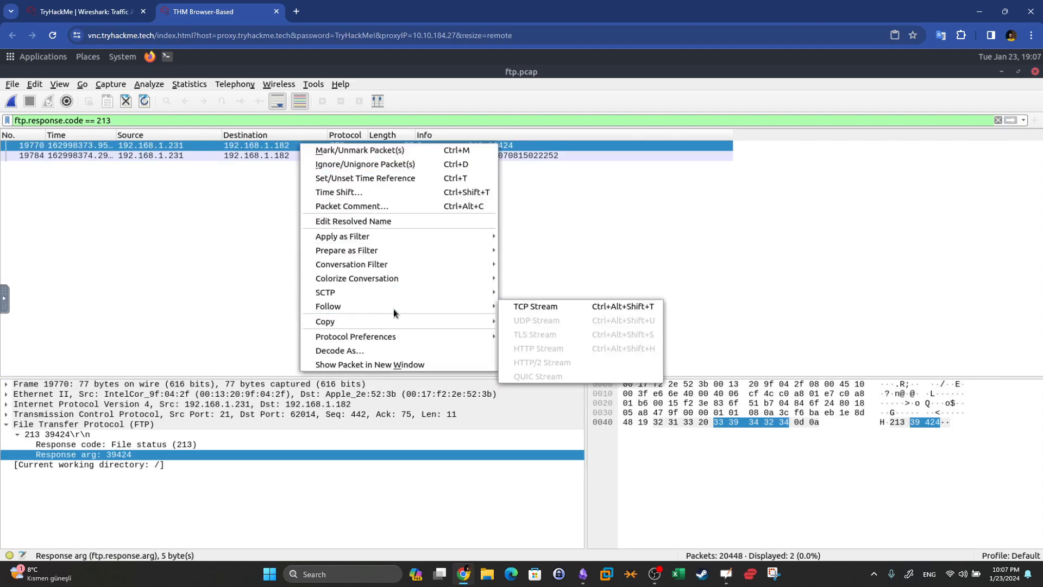
pyautogui.click(523, 307)
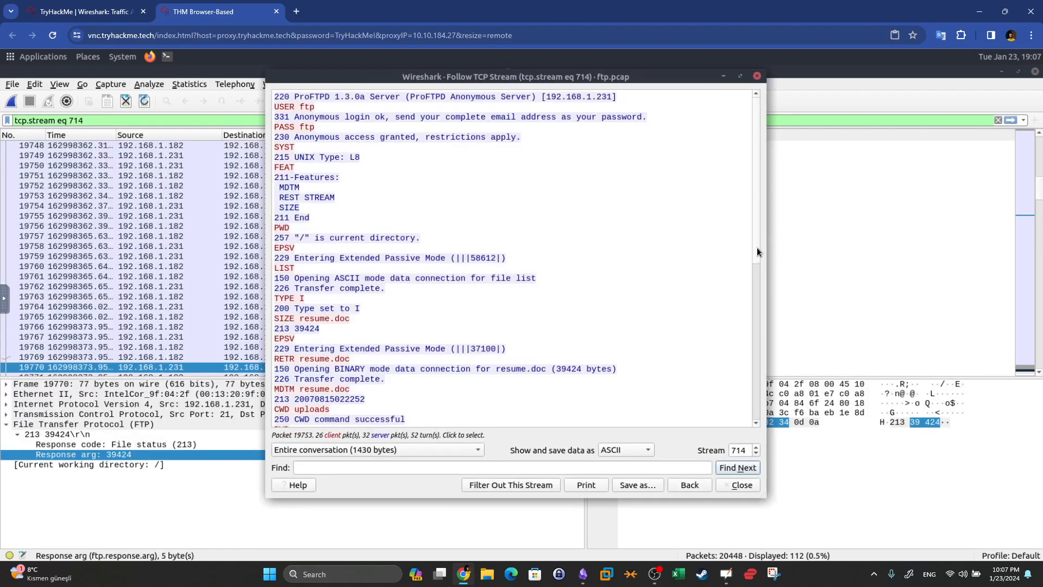
pyautogui.moveTo(758, 257); pyautogui.dragTo(775, 404)
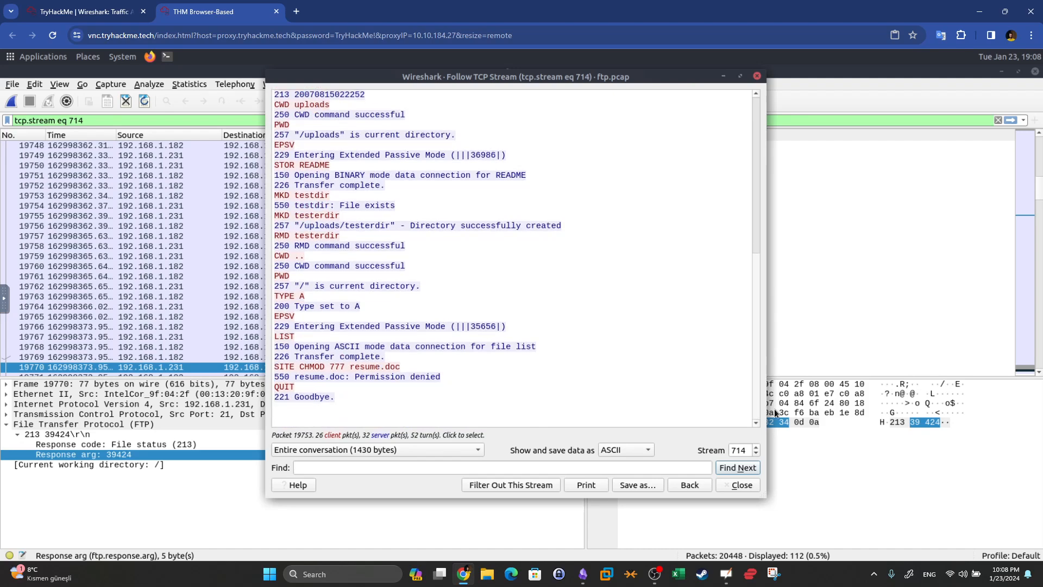
pyautogui.click(313, 367)
pyautogui.moveTo(299, 367)
pyautogui.mouseDown()
pyautogui.moveTo(333, 367)
pyautogui.moveTo(299, 368)
pyautogui.mouseUp()
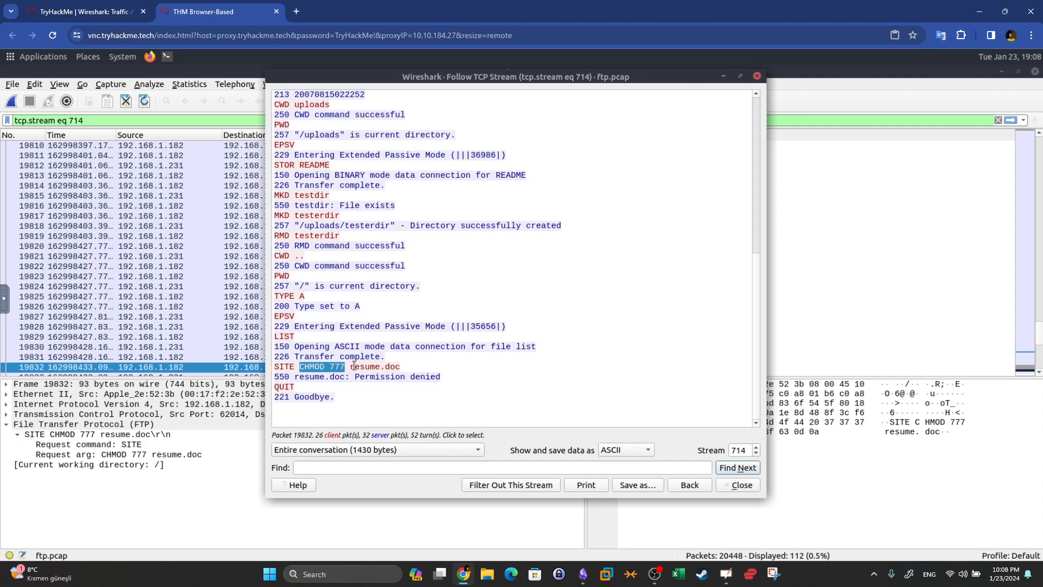
# Step: Switch to the TryHackMe page, highlight the CHMOD 777 answer, and expand Task 7 down to its HTTP questions
pyautogui.click(84, 12)
pyautogui.moveTo(271, 274); pyautogui.dragTo(188, 265)
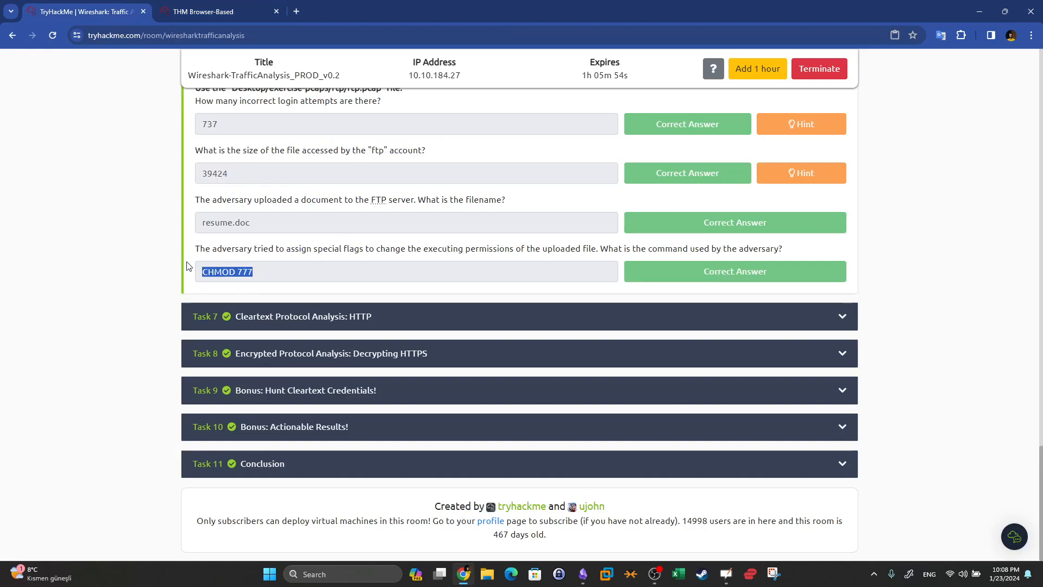
pyautogui.click(304, 316)
pyautogui.scroll(-15, 304, 321)
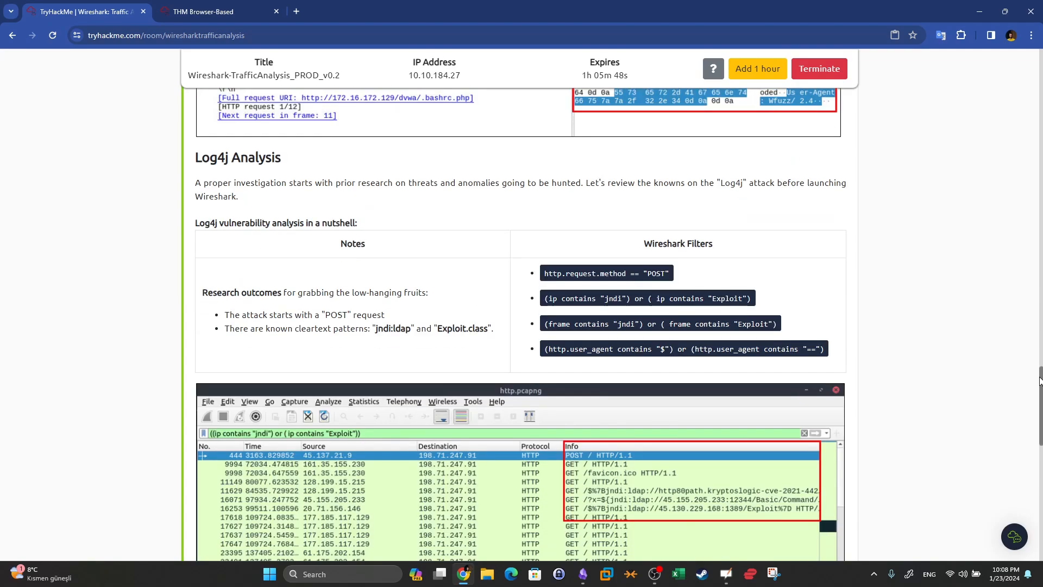
pyautogui.moveTo(1039, 381); pyautogui.dragTo(1040, 465)
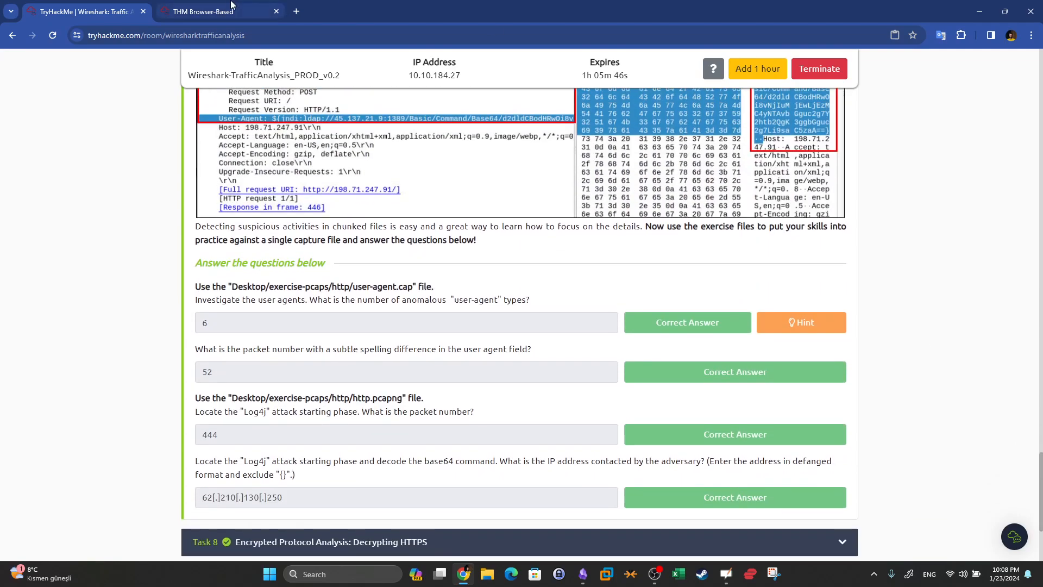
# Step: Return to Wireshark, close the followed stream, and browse for a capture file in Desktop/exercise-pcaps/http
pyautogui.click(231, 5)
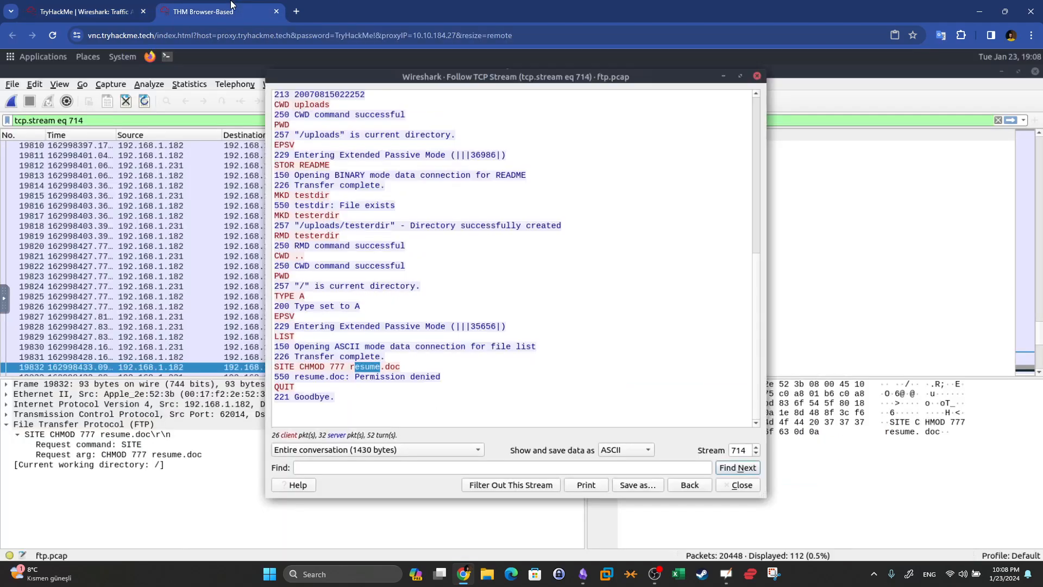
pyautogui.click(737, 485)
pyautogui.click(12, 84)
pyautogui.click(22, 95)
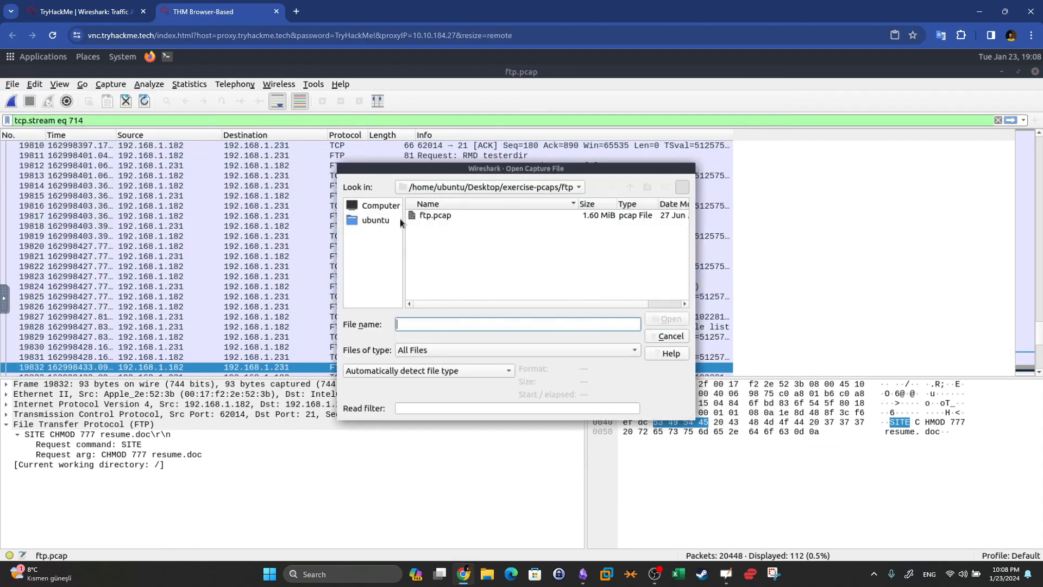
pyautogui.click(464, 188)
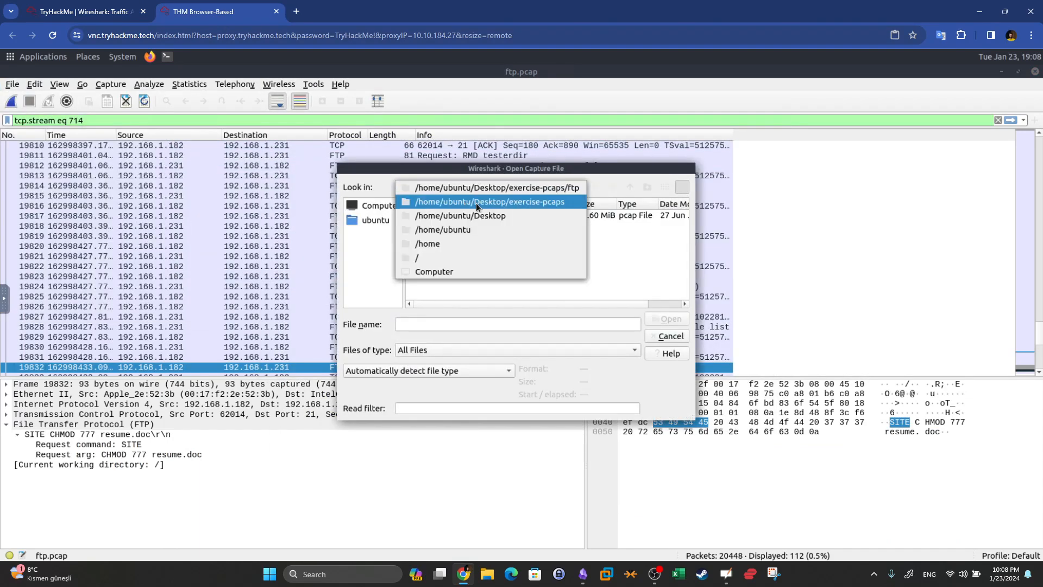
pyautogui.click(476, 202)
pyautogui.doubleClick(429, 269)
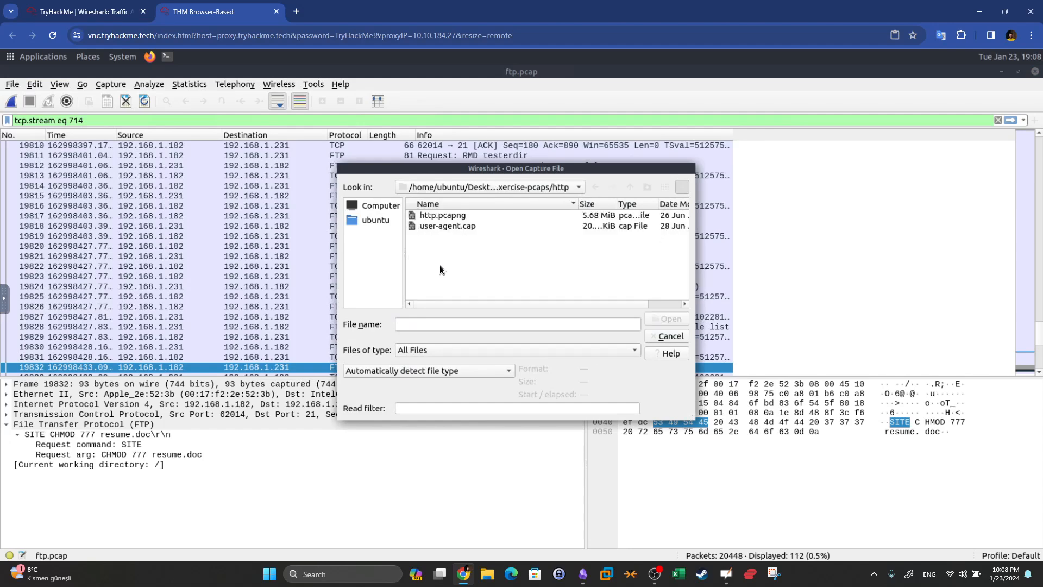
# Step: Check the capture file named in Task 7, open user-agent.cap in Wireshark, and clear the display filter
pyautogui.click(84, 12)
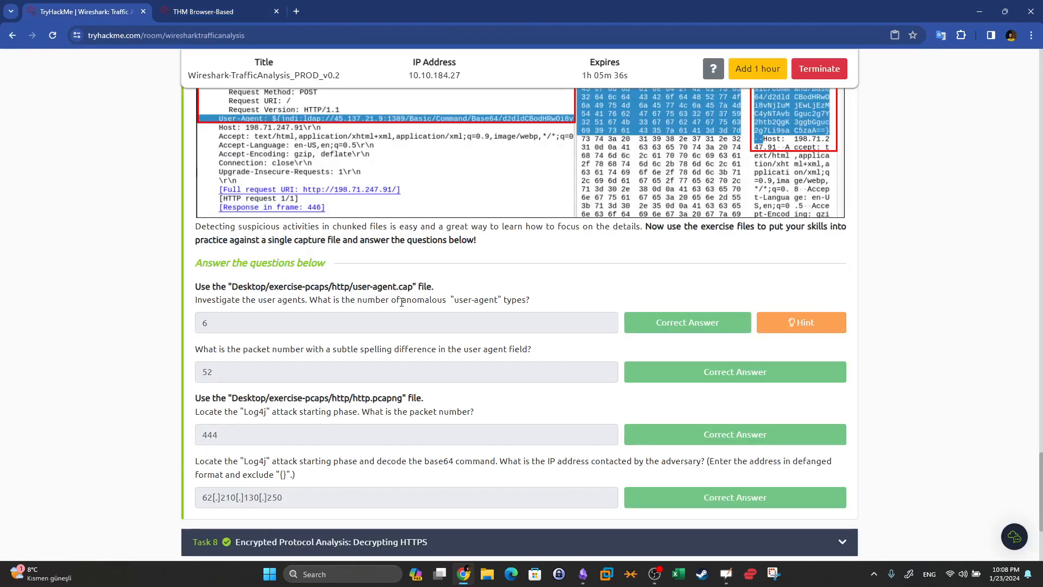
pyautogui.doubleClick(369, 291)
pyautogui.click(197, 8)
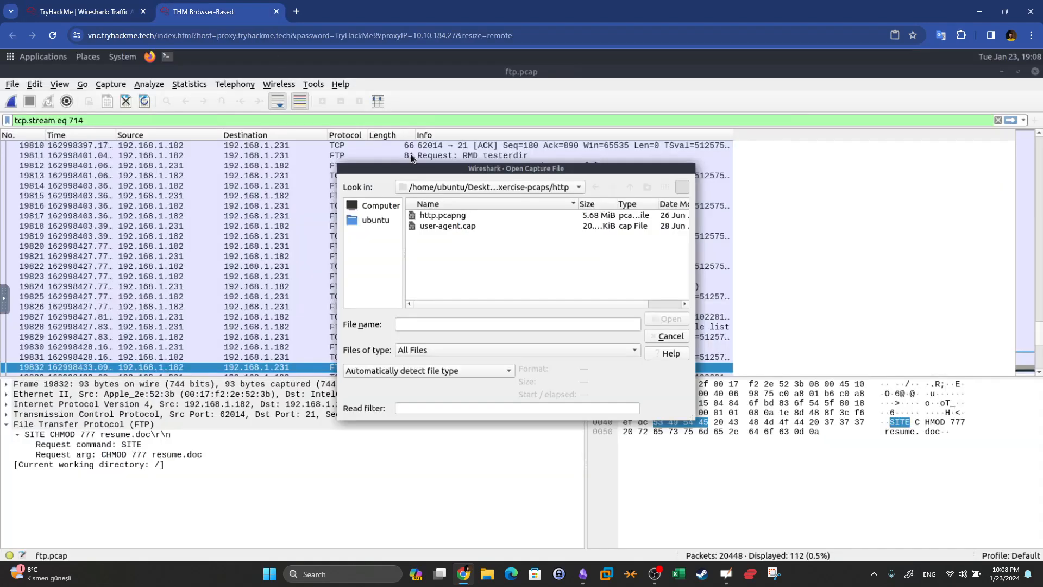
pyautogui.doubleClick(461, 226)
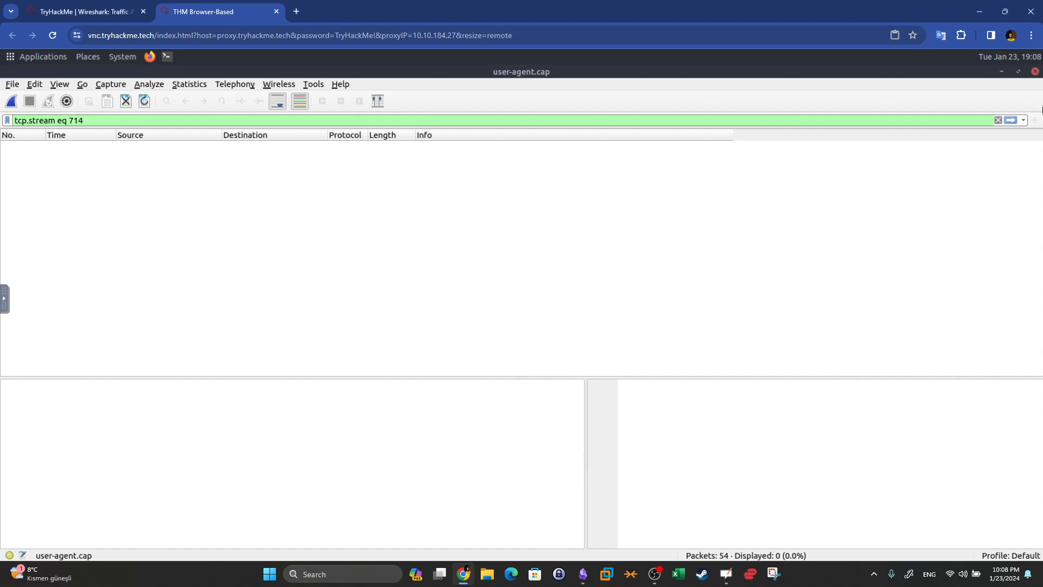
pyautogui.click(998, 120)
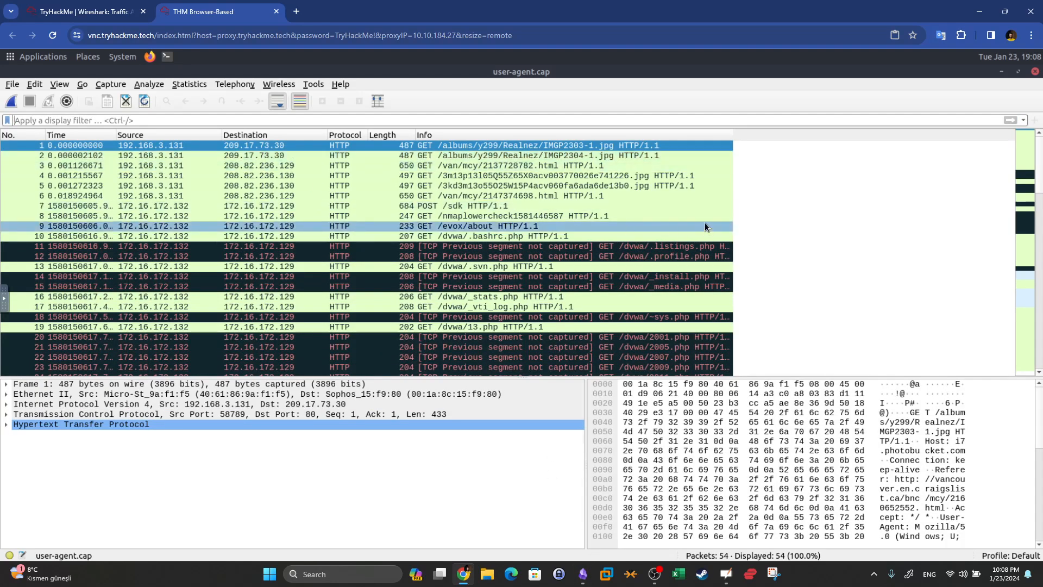
pyautogui.click(261, 119)
pyautogui.write('httt')
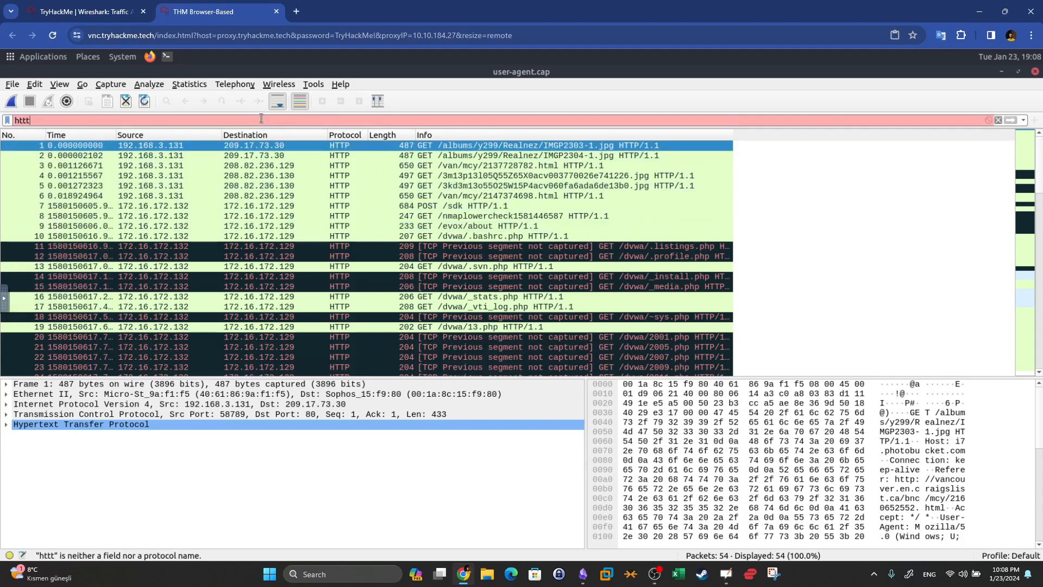
pyautogui.press('BackSpace')
pyautogui.write('p')
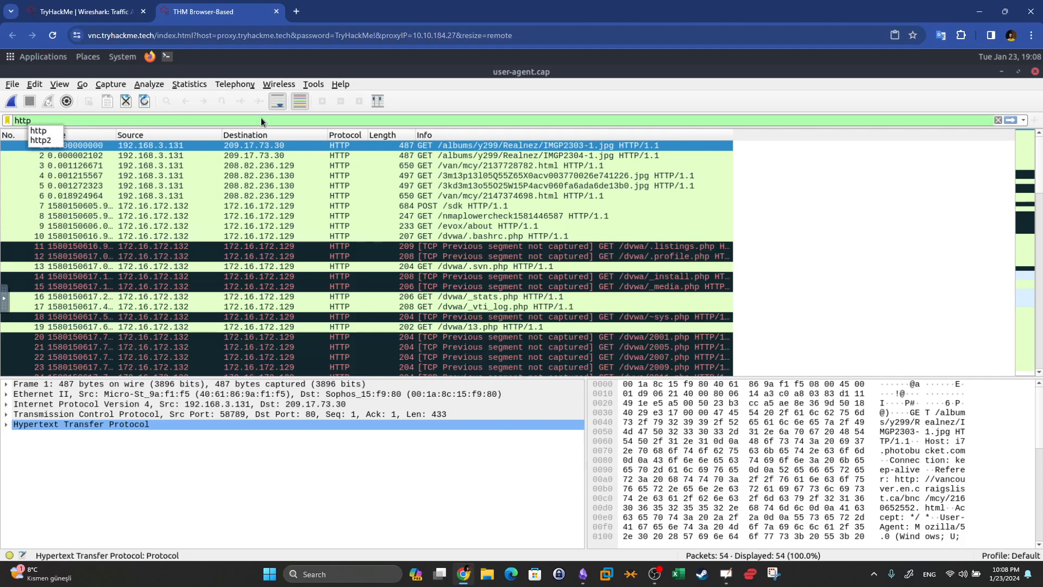
pyautogui.press('BackSpace')
pyautogui.press('BackSpace')
pyautogui.press('BackSpace')
pyautogui.press('BackSpace')
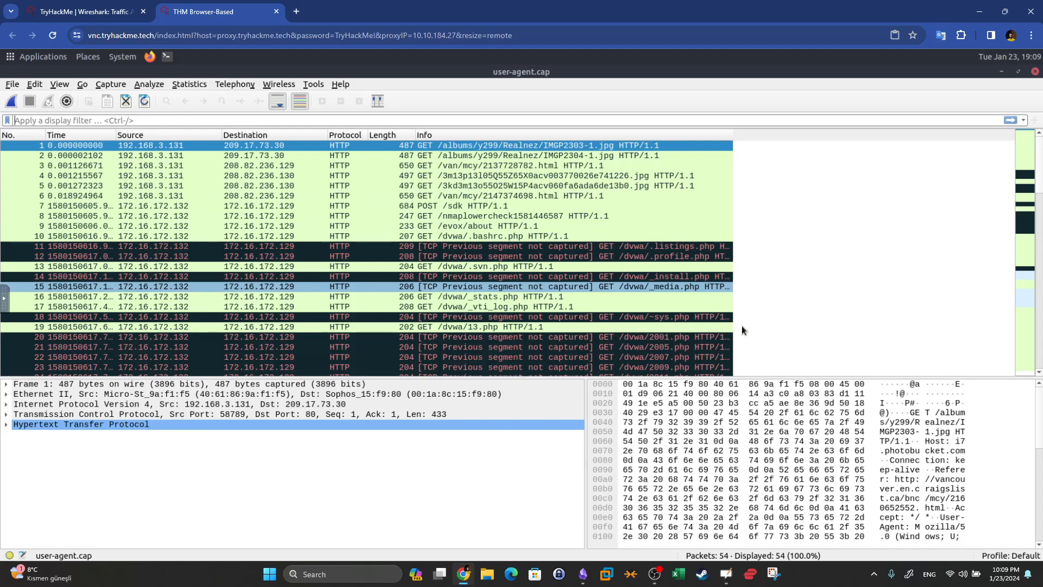
# Step: Highlight the anomalous user-agent question on the TryHackMe page, and inspect the User-Agent header in packet 1's HTTP details in Wireshark
pyautogui.click(109, 11)
pyautogui.moveTo(199, 299); pyautogui.dragTo(497, 310)
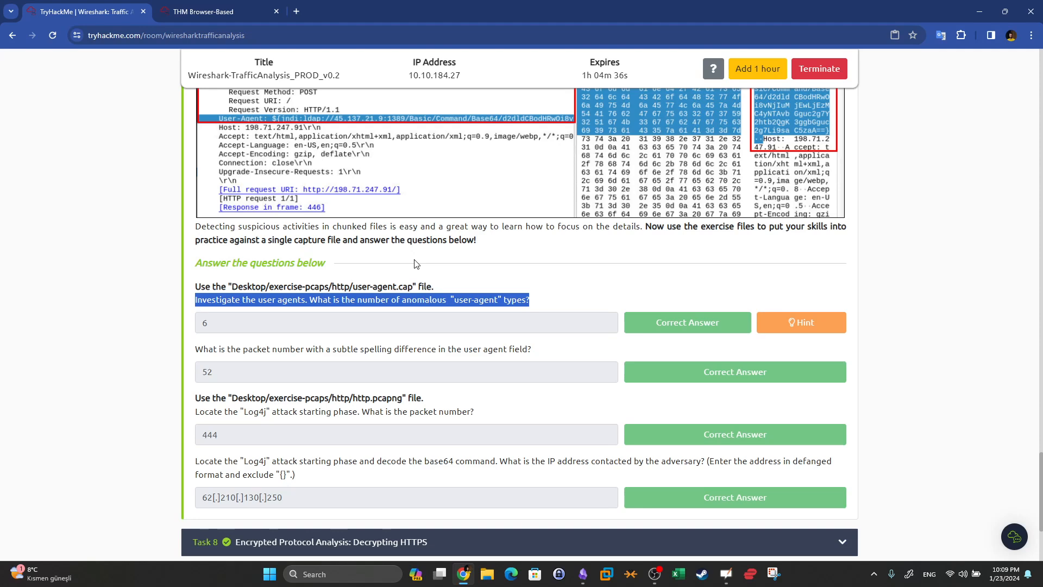
pyautogui.click(255, 12)
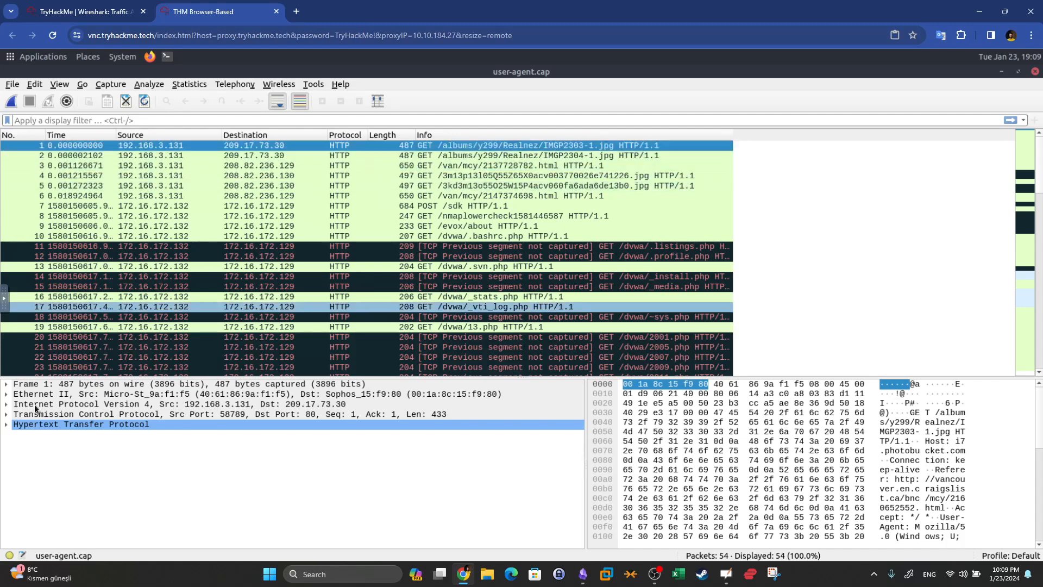
pyautogui.click(6, 424)
pyautogui.click(22, 434)
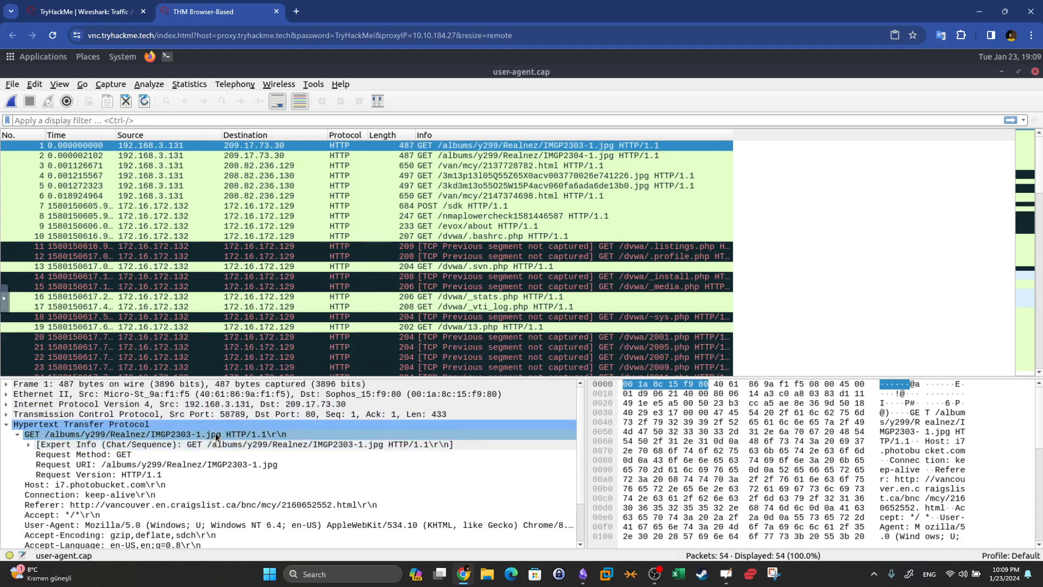
pyautogui.scroll(-1, 229, 441)
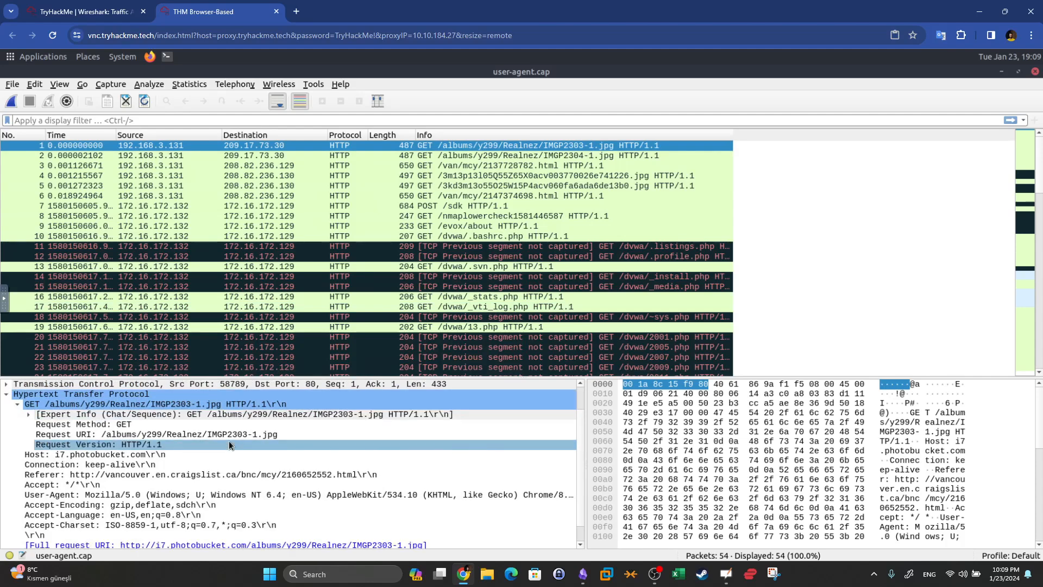
pyautogui.click(174, 475)
pyautogui.click(147, 496)
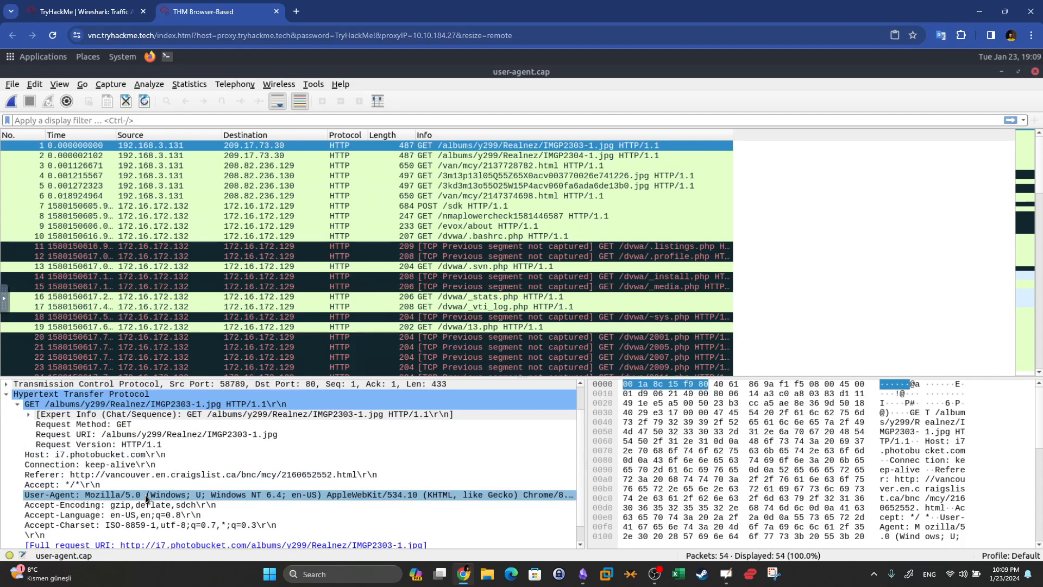
pyautogui.click(116, 499)
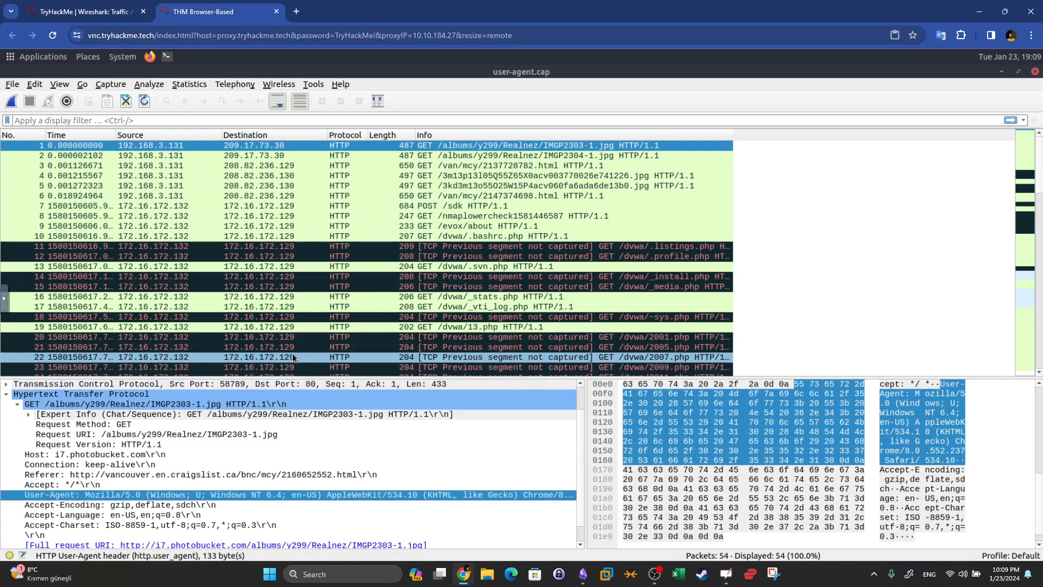
# Step: Select packet 30, a request to /dvwa/vulnerabilities/sqli, and inspect its User-Agent header
pyautogui.scroll(-4, 292, 357)
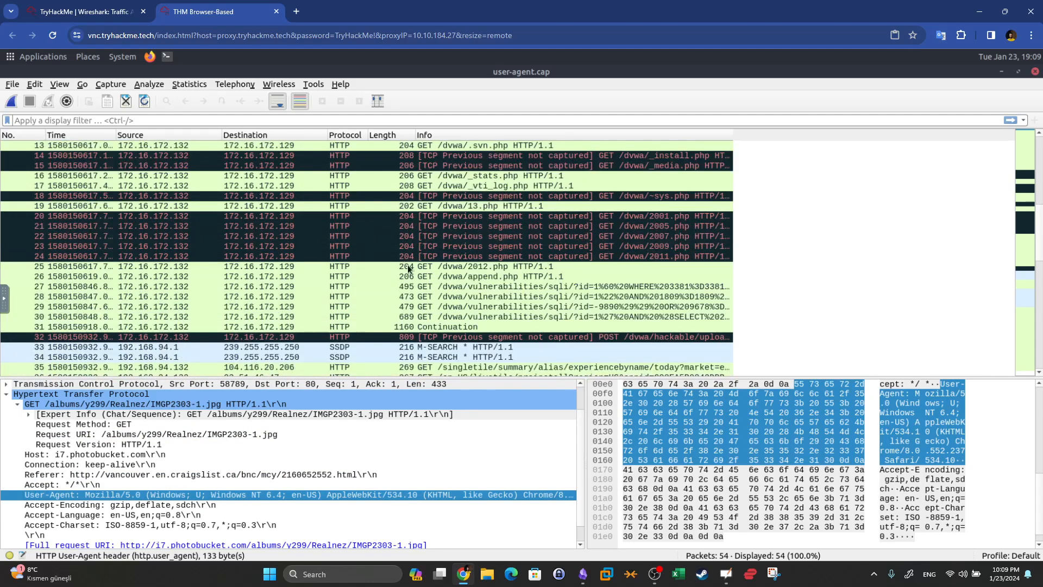
pyautogui.click(450, 321)
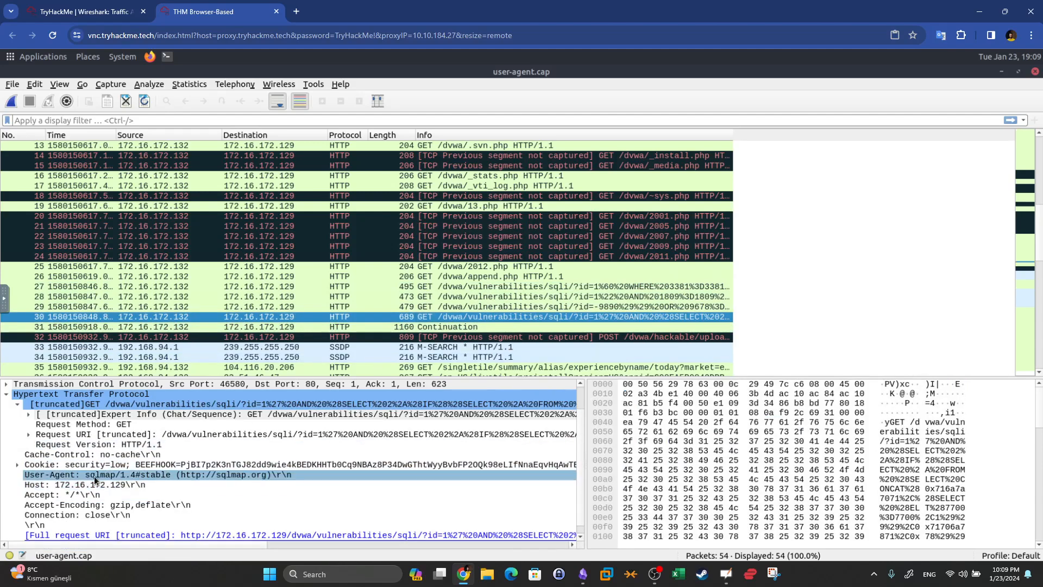
pyautogui.click(64, 478)
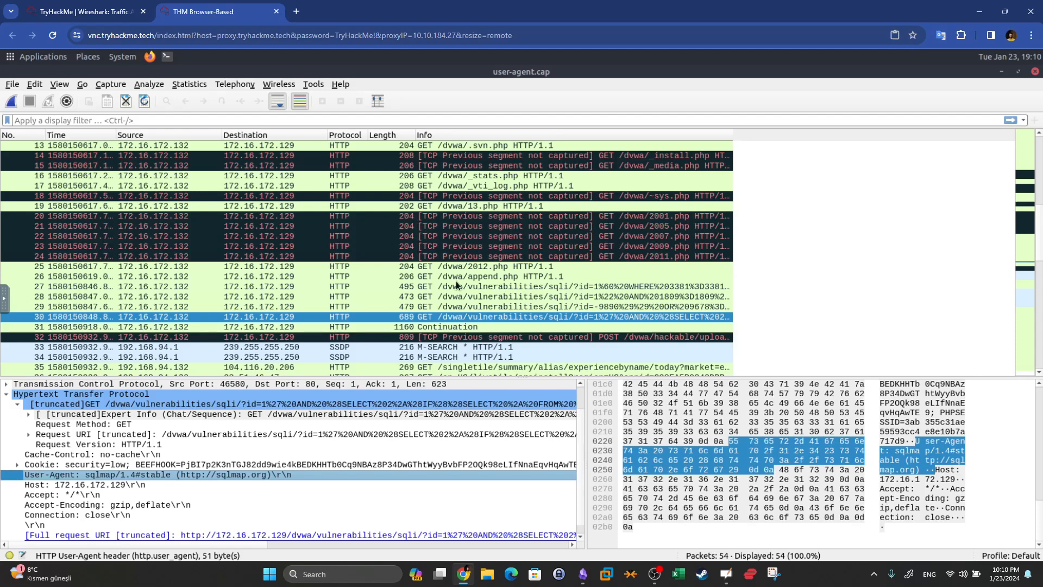
# Step: Switch to the Obsidian notes, find the user-agent search section, and copy the combined sqlmap, Nmap, Wfuzz and Nikto filter
pyautogui.scroll(-2, 464, 271)
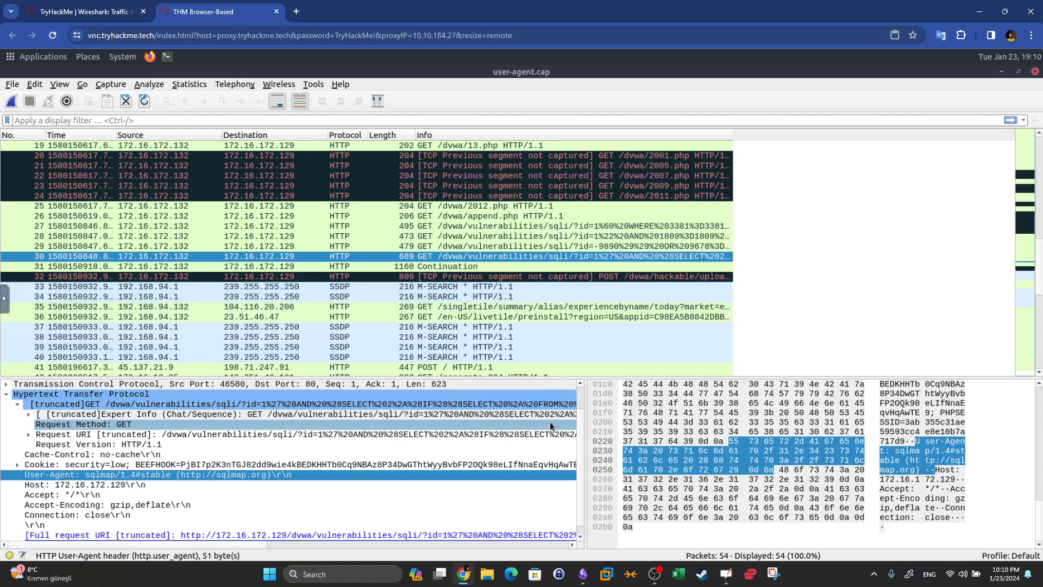
pyautogui.click(583, 573)
pyautogui.scroll(-20, 578, 445)
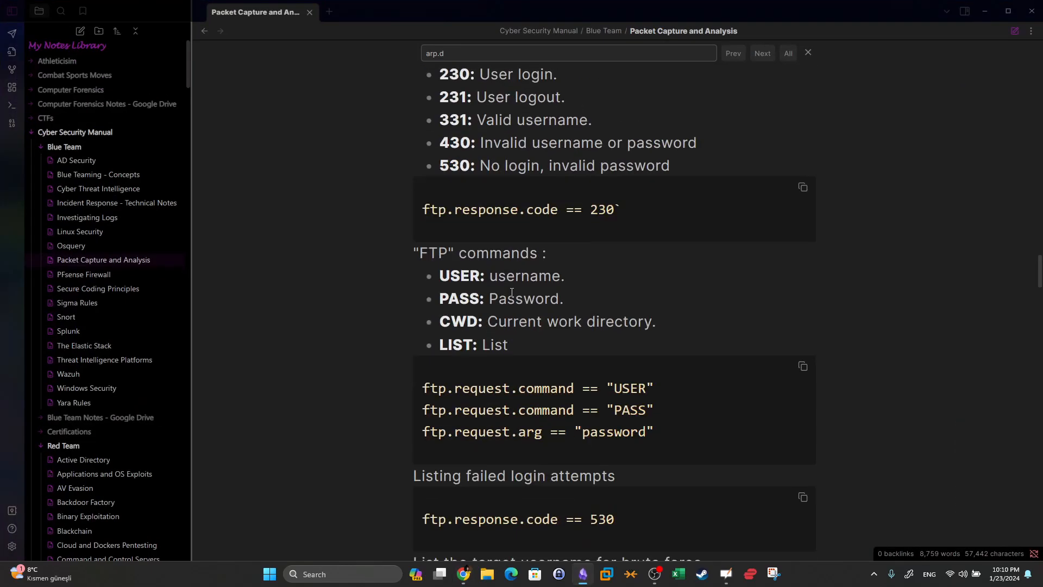
pyautogui.scroll(2, 511, 291)
pyautogui.scroll(-20, 511, 291)
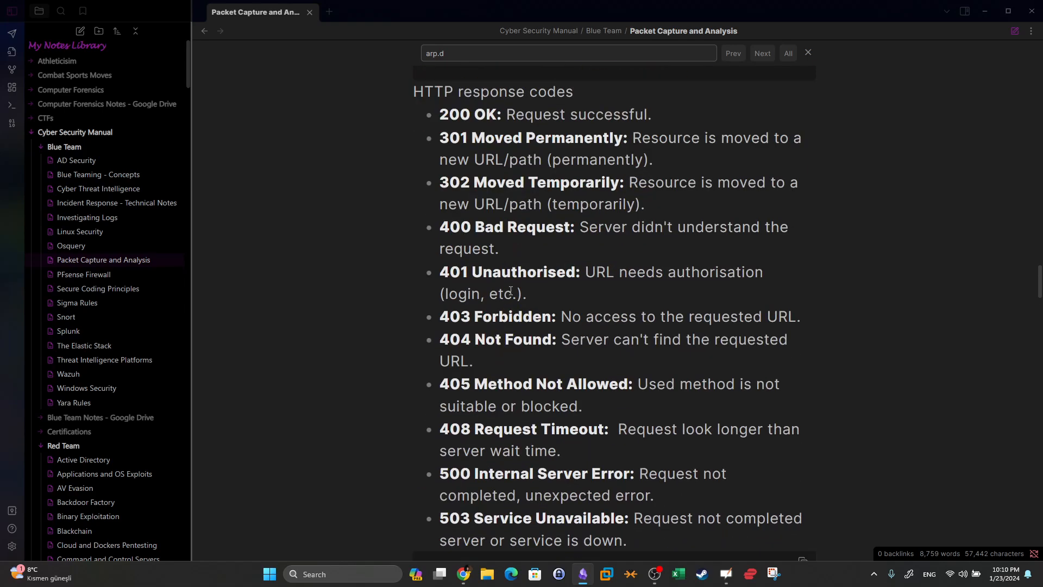
pyautogui.scroll(-3, 511, 291)
pyautogui.scroll(3, 511, 291)
pyautogui.scroll(-6, 511, 291)
pyautogui.scroll(8, 510, 291)
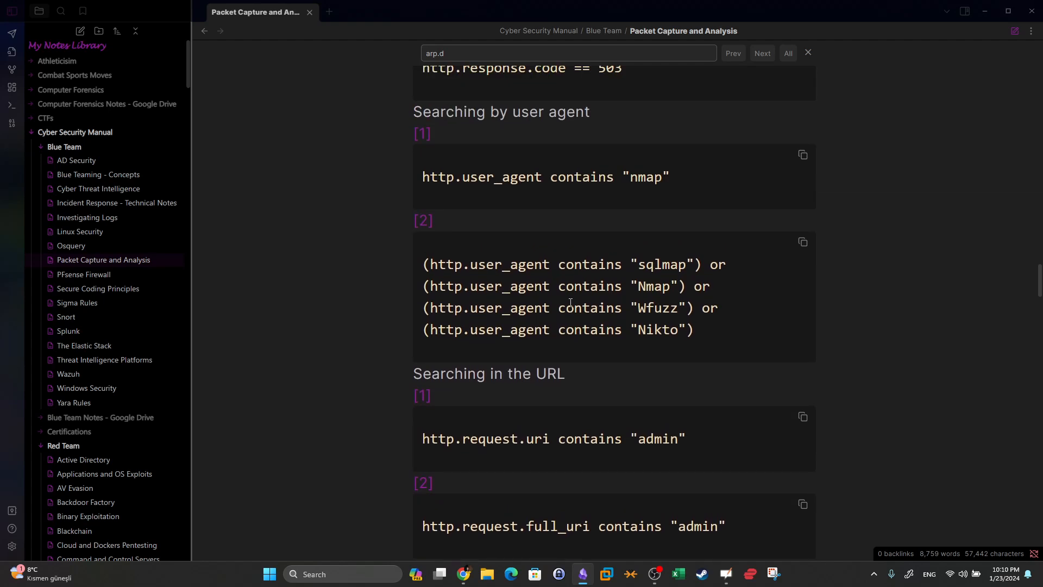
pyautogui.moveTo(695, 329); pyautogui.dragTo(423, 264)
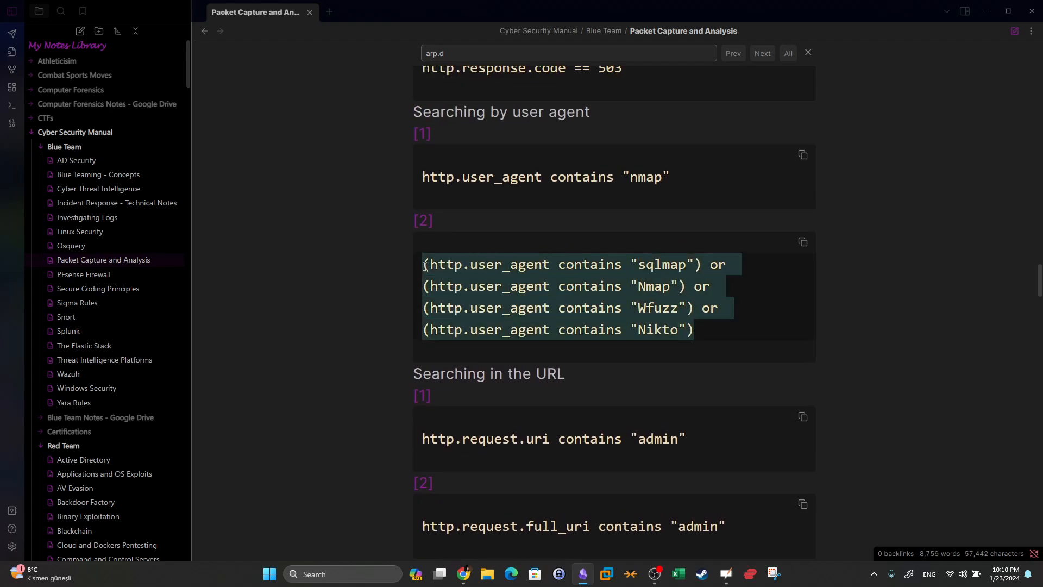
pyautogui.rightClick(446, 273)
pyautogui.click(480, 375)
# Step: Return to Wireshark and apply the copied display filter matching http.user_agent containing sqlmap, Nmap, Wfuzz or Nikto
pyautogui.click(582, 576)
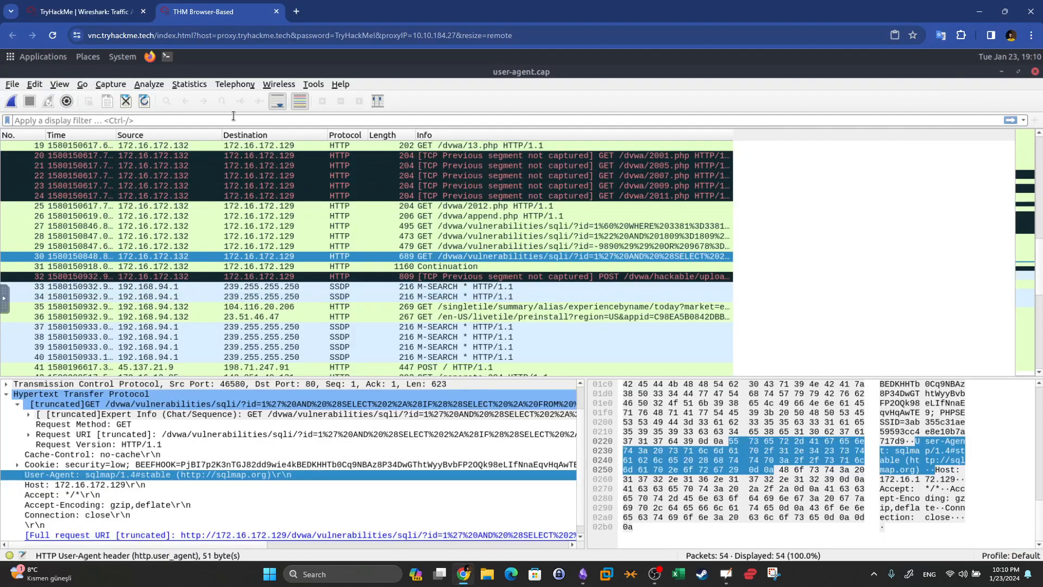
pyautogui.click(233, 116)
pyautogui.hotkey('ctrl', 'v')
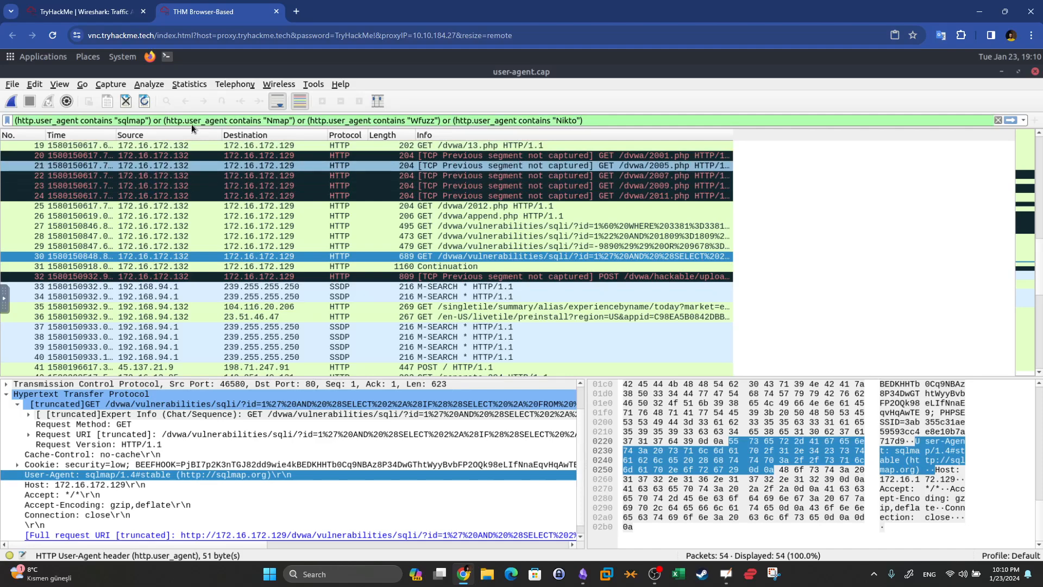
pyautogui.moveTo(40, 121); pyautogui.dragTo(72, 122)
pyautogui.moveTo(590, 119); pyautogui.dragTo(143, 122)
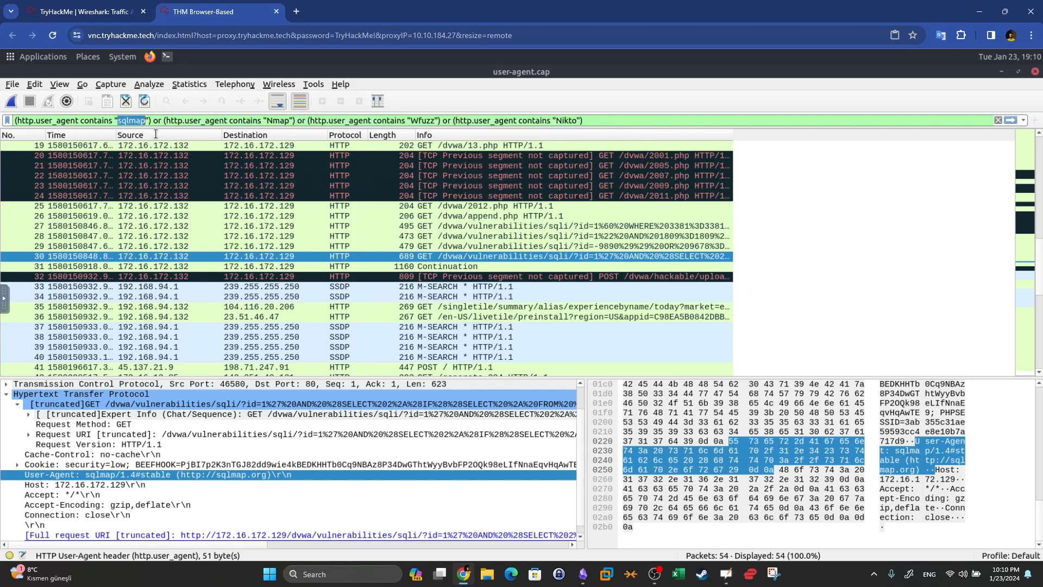
pyautogui.moveTo(273, 121); pyautogui.dragTo(280, 120)
pyautogui.moveTo(417, 119); pyautogui.dragTo(428, 121)
pyautogui.click(607, 121)
pyautogui.press('Return')
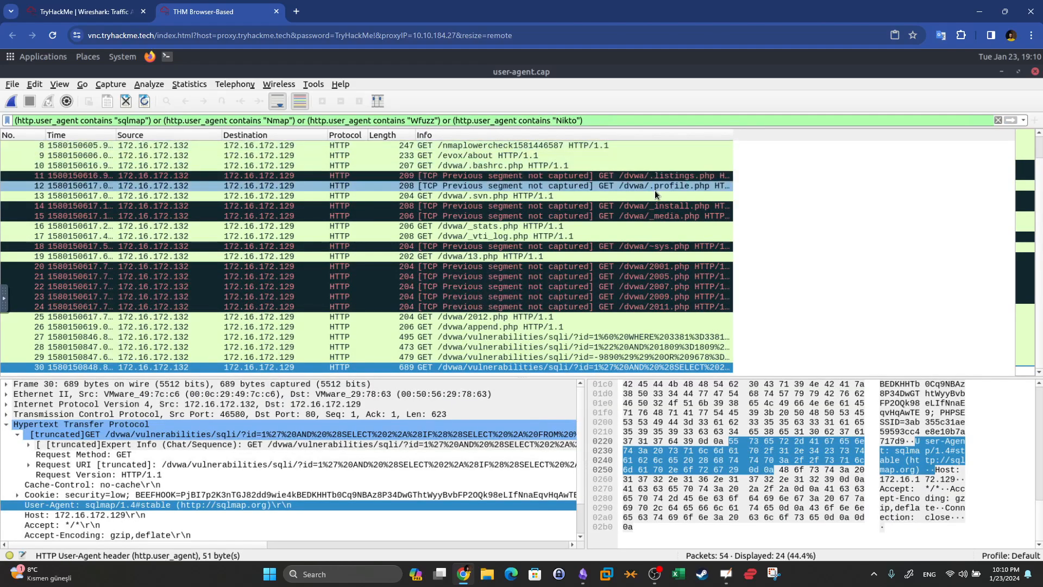
# Step: Recheck the Task 7 questions on TryHackMe, and add packet 30's User-Agent header as a packet list column in Wireshark
pyautogui.click(778, 569)
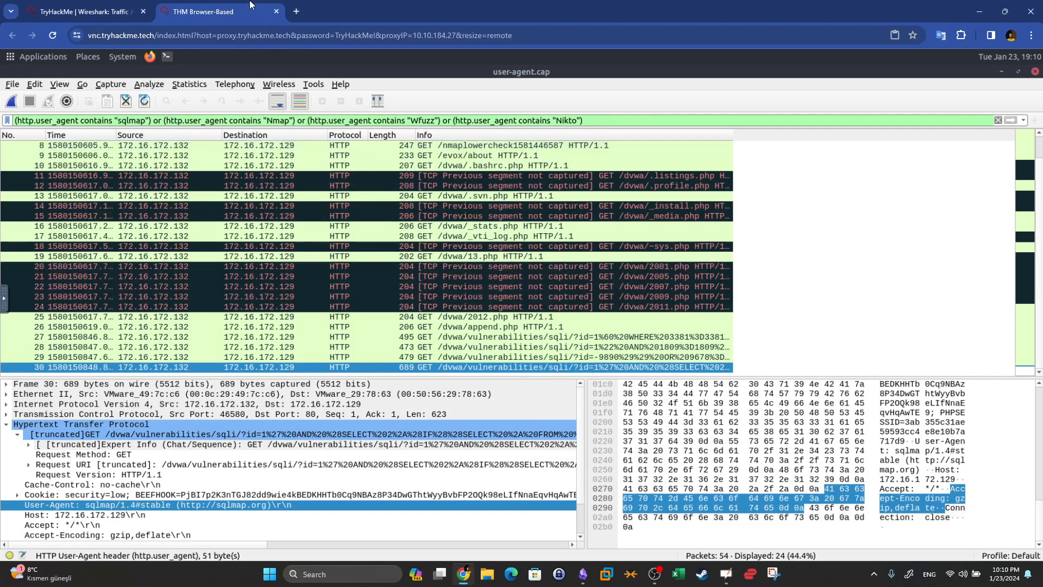
pyautogui.click(64, 11)
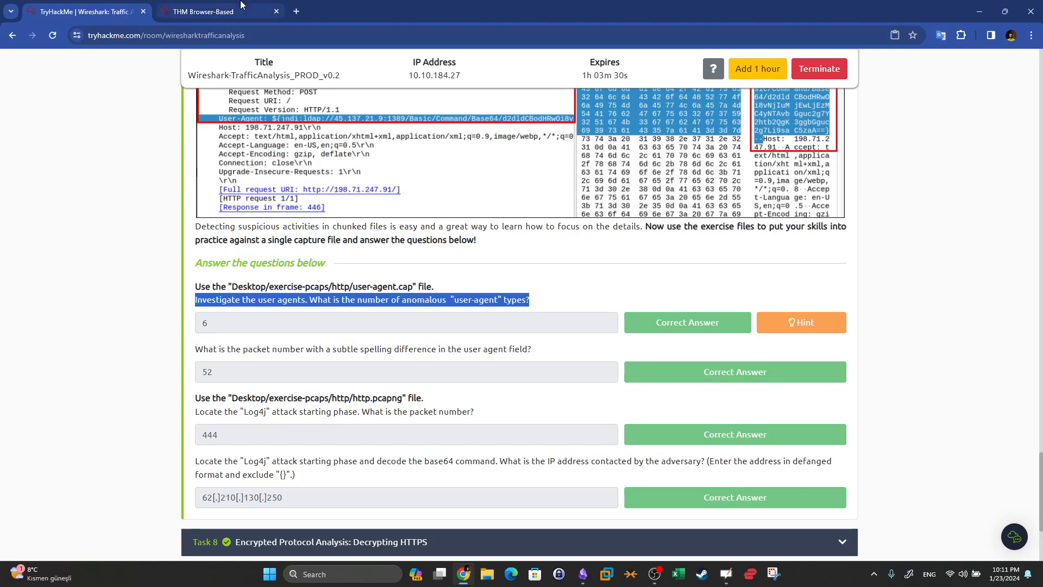
pyautogui.click(212, 12)
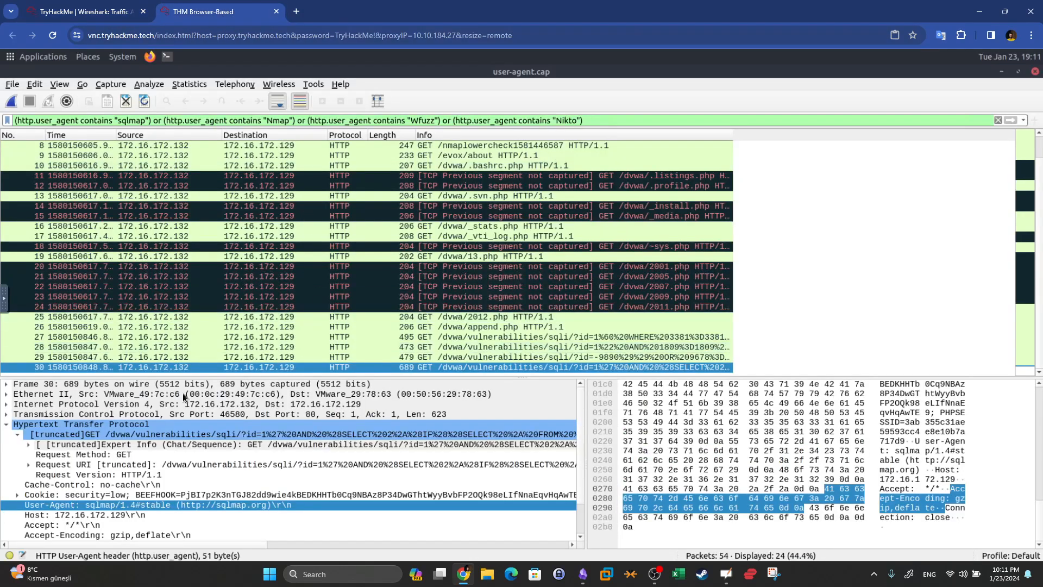
pyautogui.rightClick(66, 505)
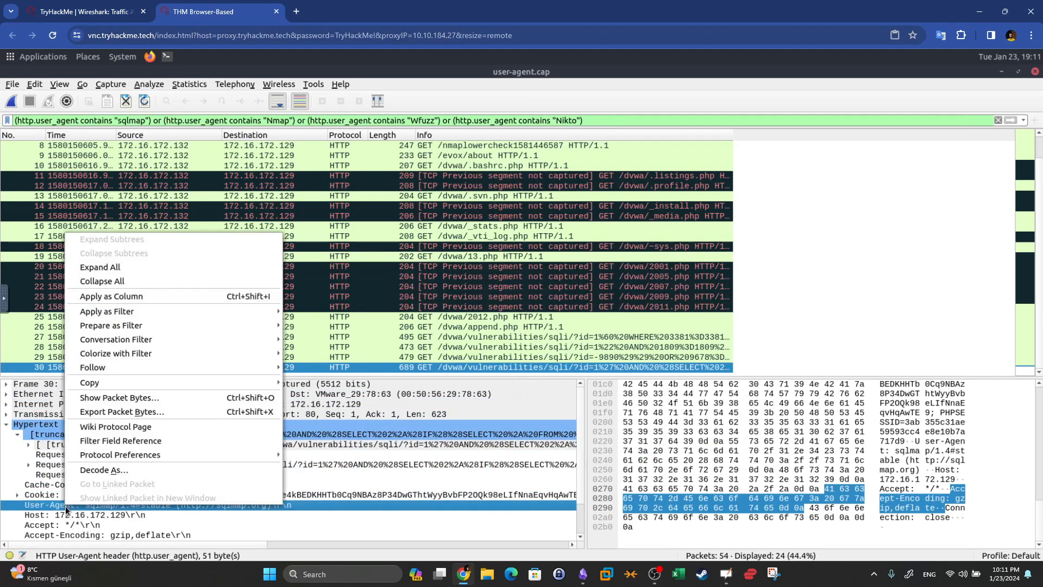
pyautogui.moveTo(111, 326)
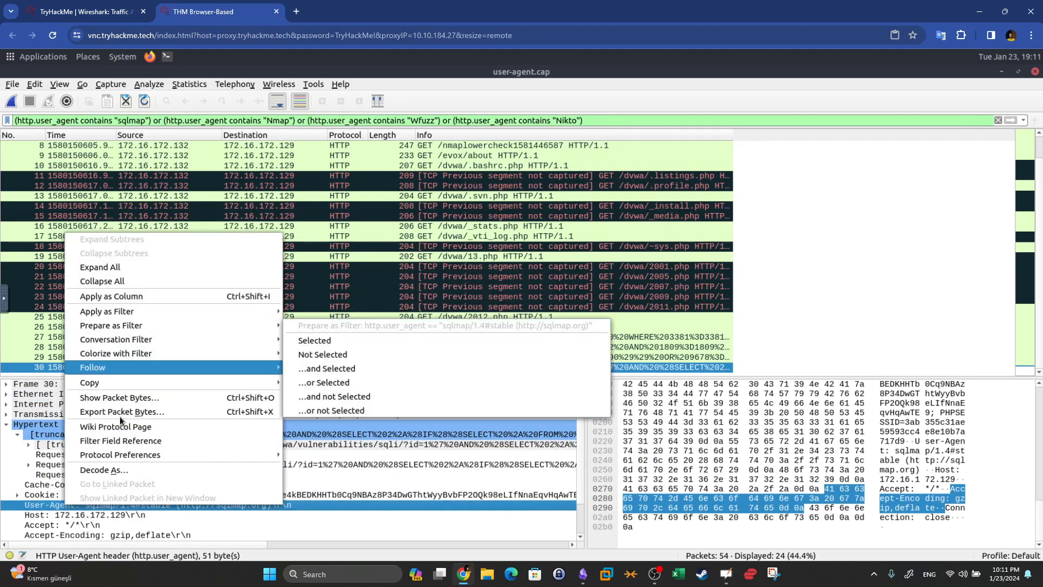
pyautogui.click(115, 297)
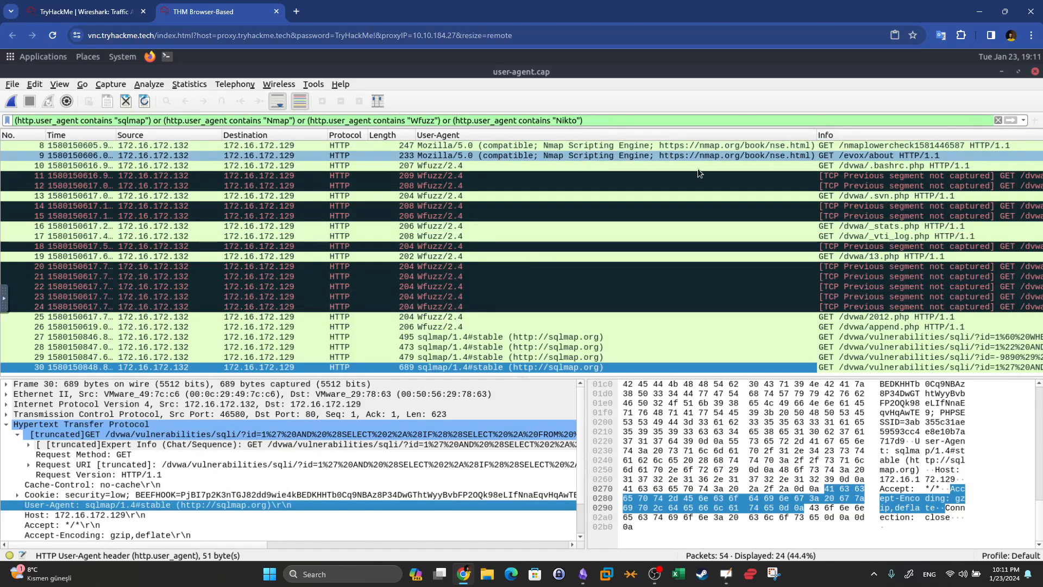
# Step: In the Obsidian notes, copy the Log4j detection filter (http.user_agent contains "$") or (http.user_agent contains "==")
pyautogui.hotkey('alt', 'Tab')
pyautogui.scroll(-5, 553, 369)
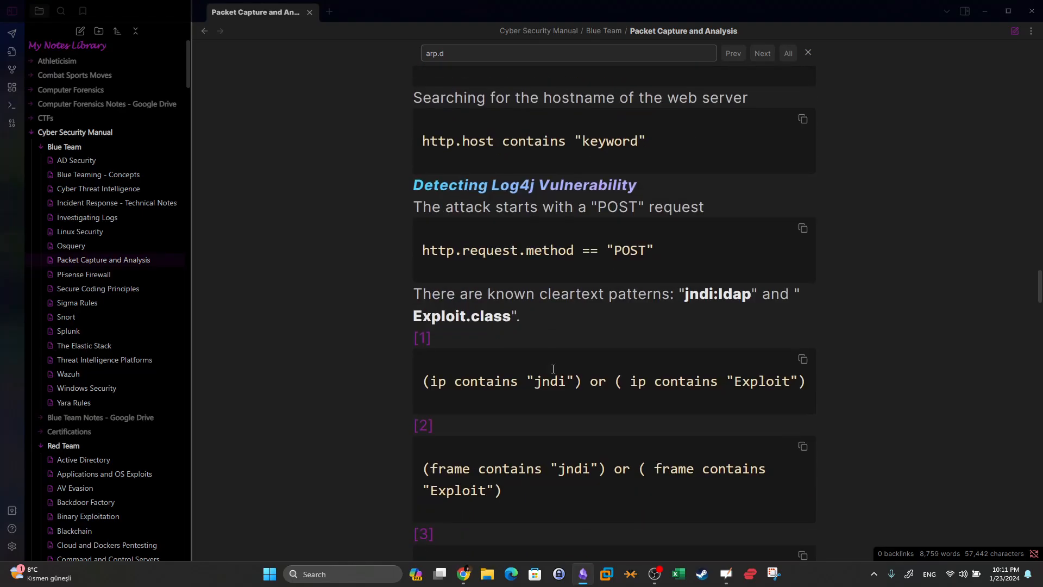
pyautogui.scroll(-3, 705, 428)
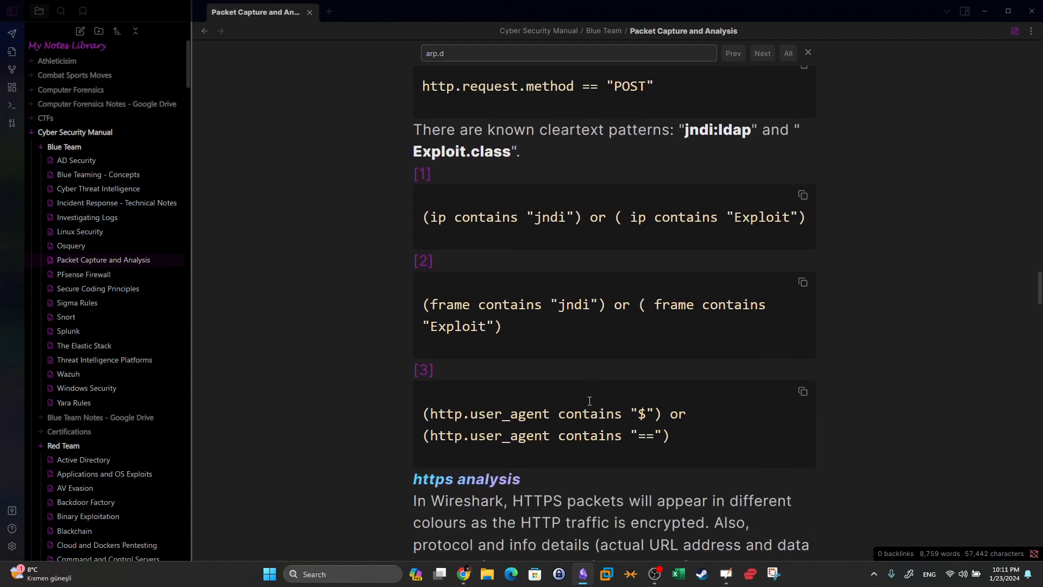
pyautogui.moveTo(674, 431); pyautogui.dragTo(423, 410)
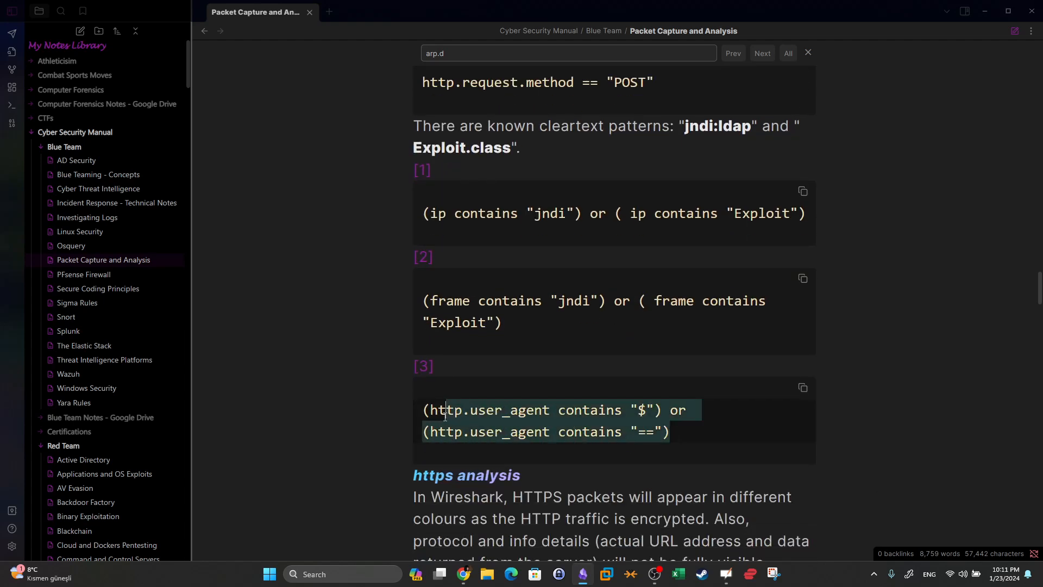
pyautogui.rightClick(511, 403)
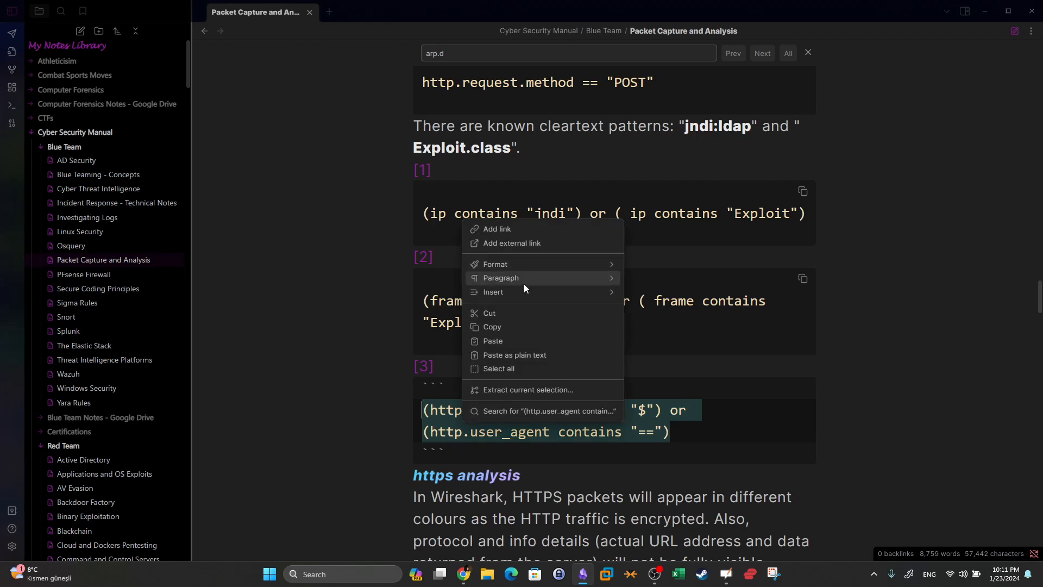
pyautogui.click(522, 327)
# Step: Replace Wireshark's display filter with (http.user_agent contains "$") or (http.user_agent contains "=="), apply it, and select packet 41
pyautogui.click(578, 579)
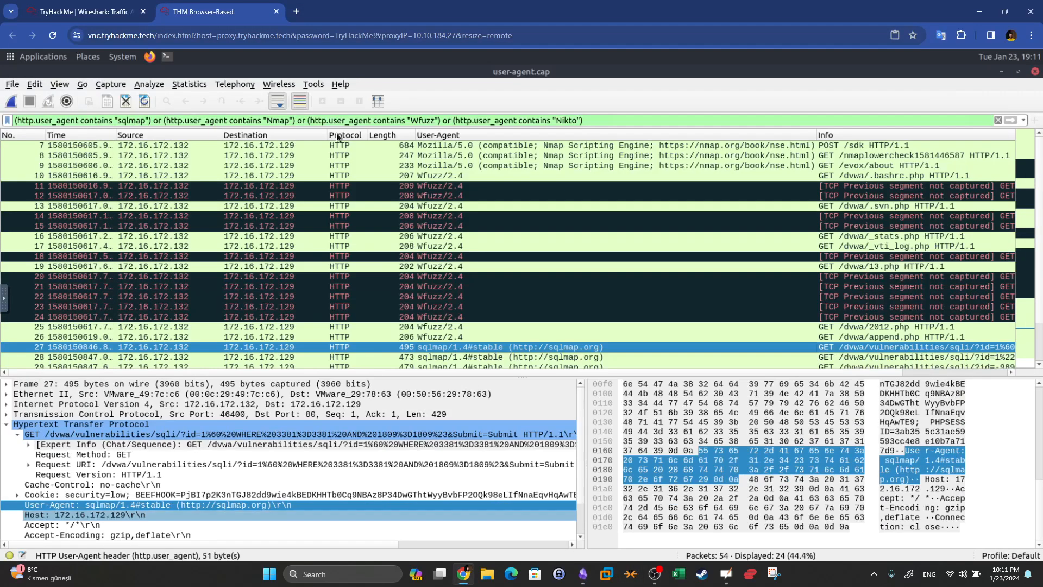
pyautogui.tripleClick(335, 120)
pyautogui.hotkey('ctrl', 'v')
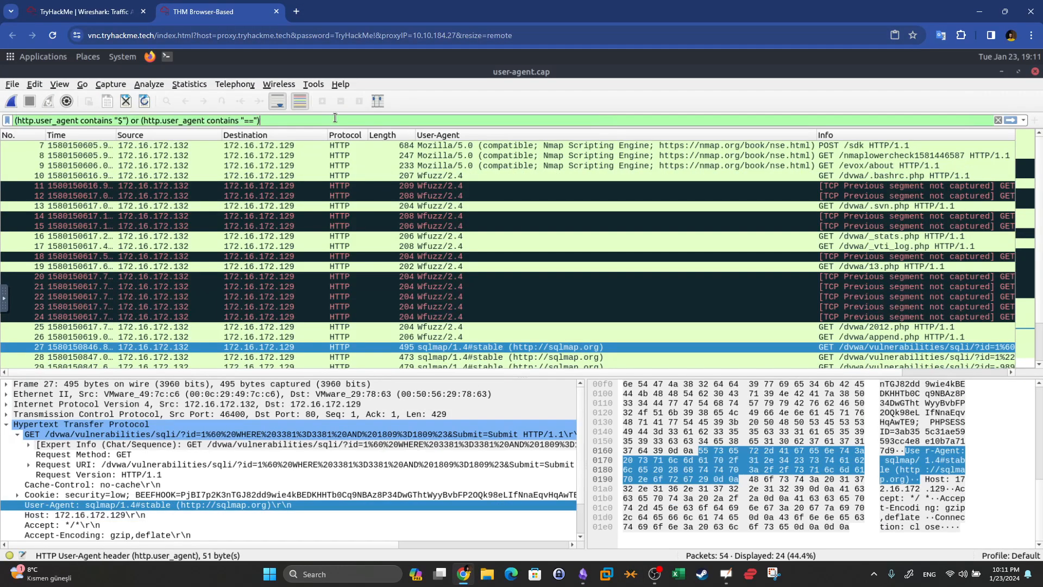
pyautogui.press('Return')
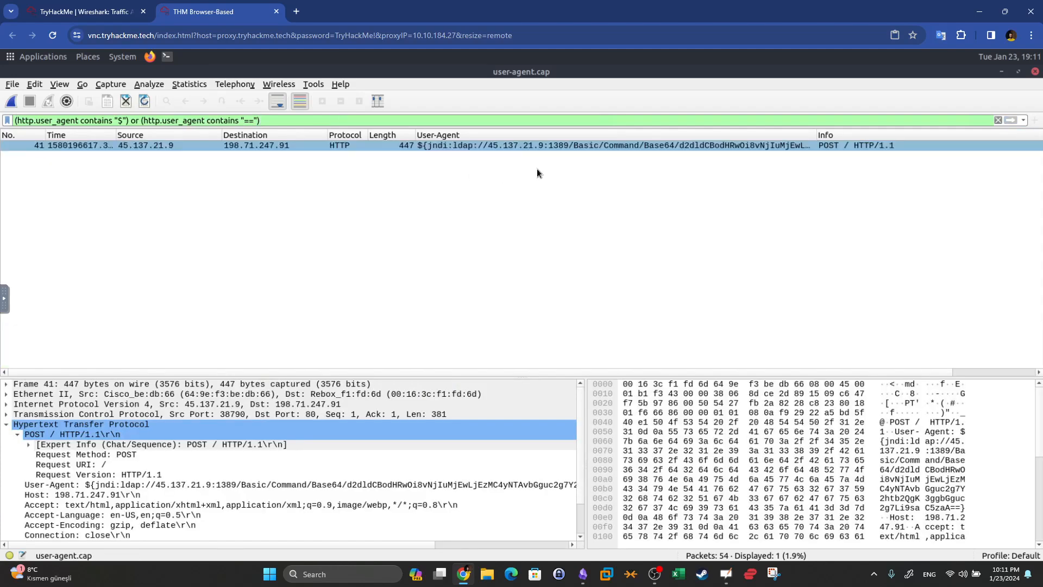
pyautogui.click(468, 147)
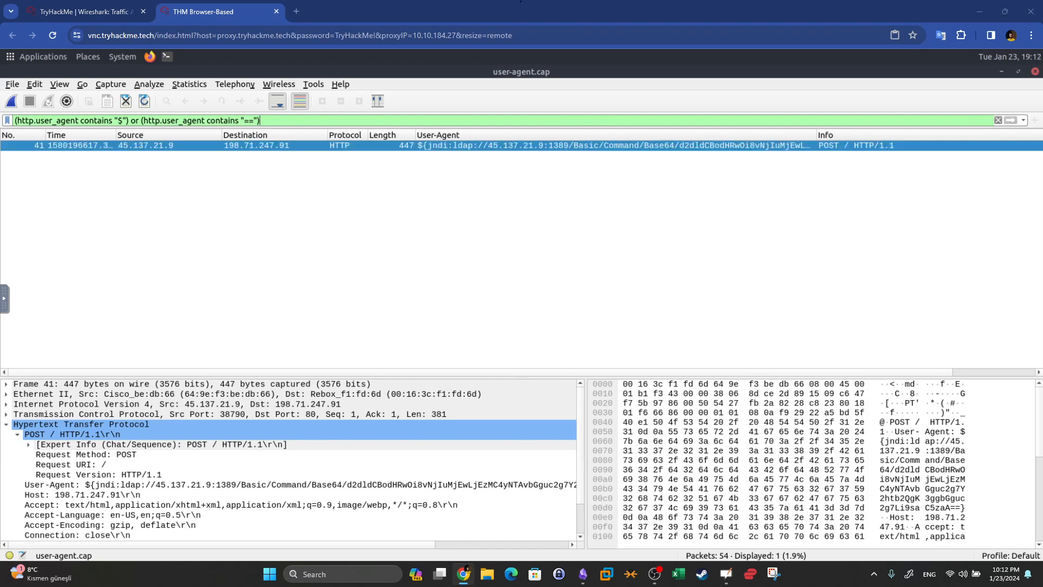
pyautogui.click(583, 574)
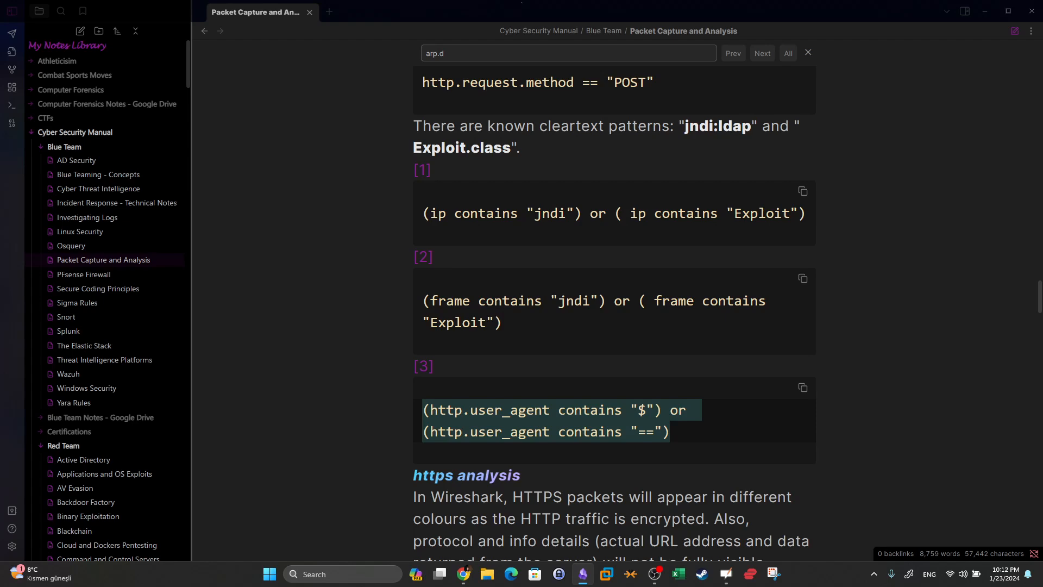
pyautogui.click(592, 575)
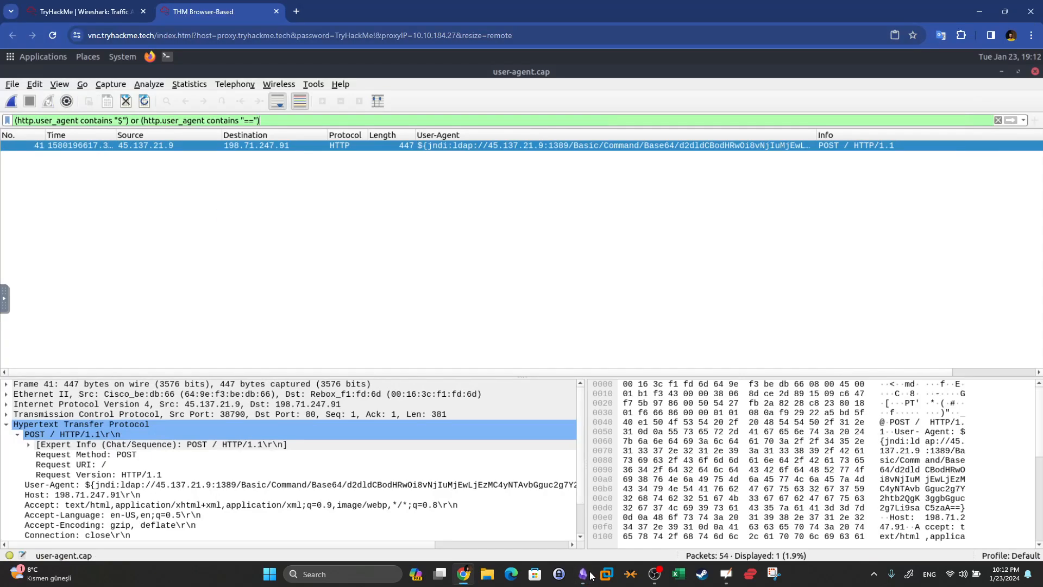
# Step: Inspect packet 41's User-Agent header in a separate window, close that window, and copy the header's value from the packet details
pyautogui.doubleClick(678, 146)
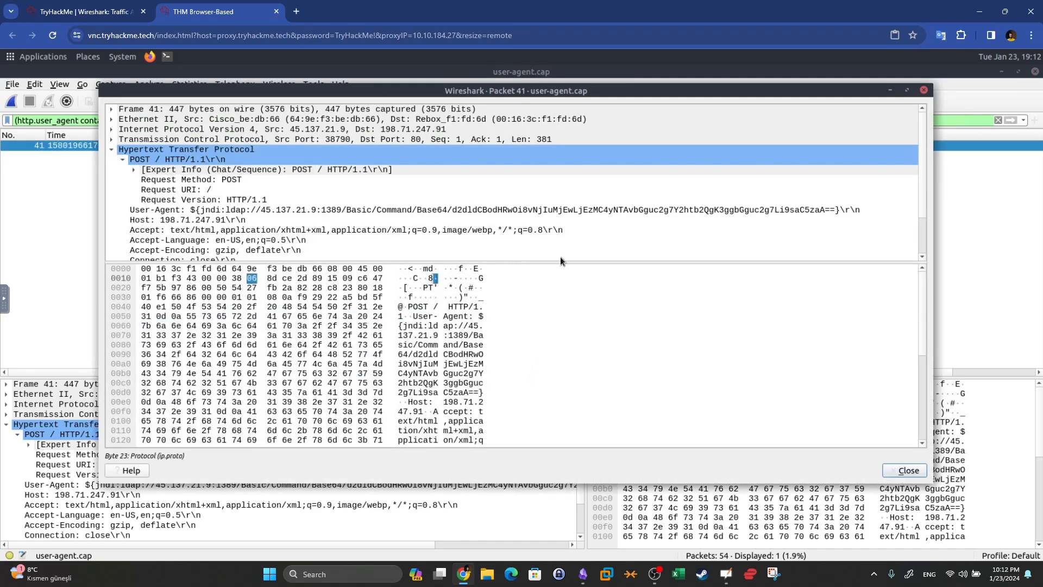
pyautogui.click(461, 210)
pyautogui.click(924, 90)
pyautogui.click(471, 481)
pyautogui.rightClick(471, 481)
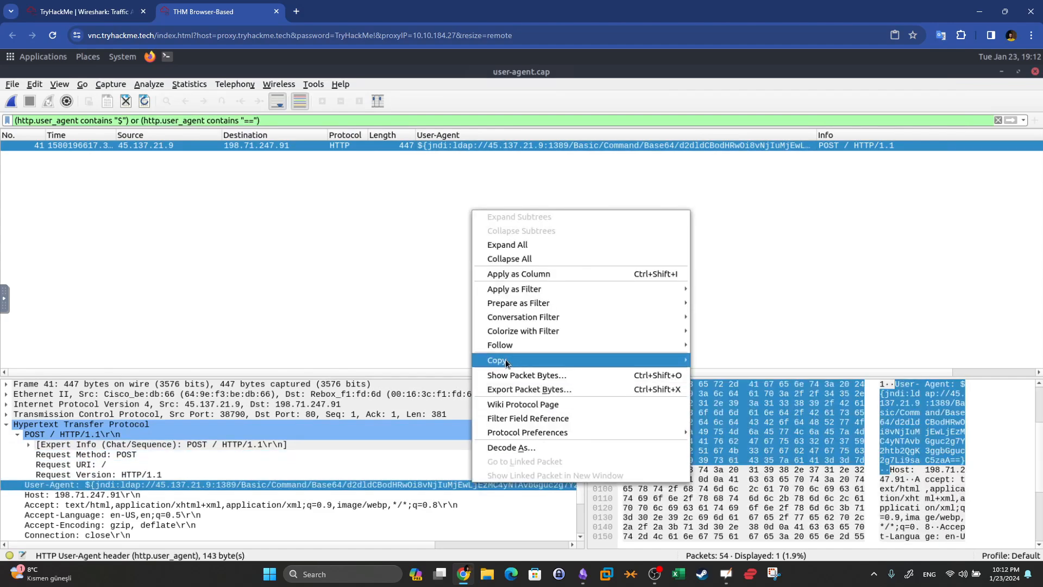
pyautogui.moveTo(506, 360)
pyautogui.click(727, 414)
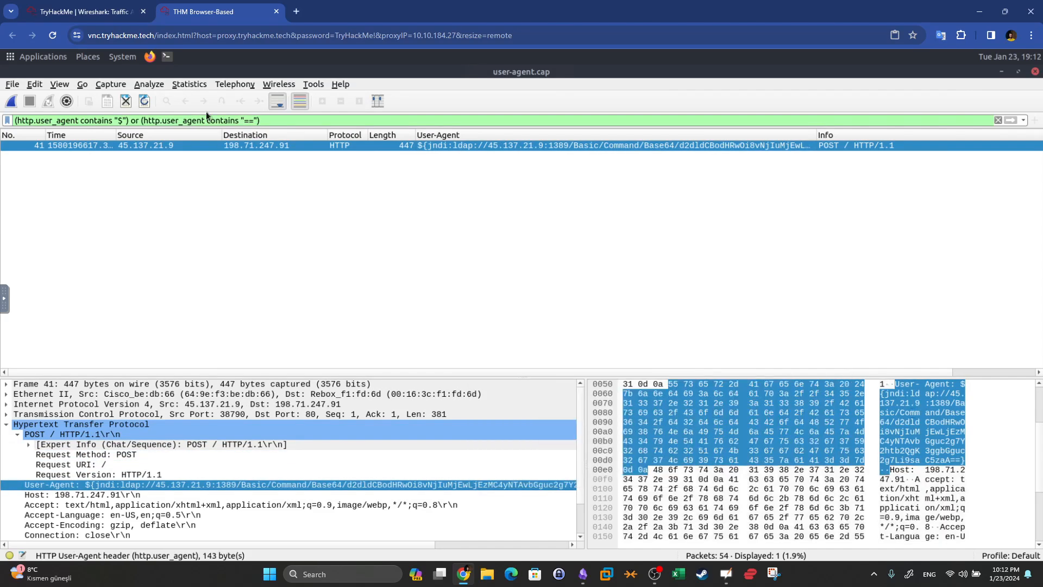
# Step: Open CyberChef in a new browser tab, add From Base64 to the recipe, and paste the copied User-Agent value as input
pyautogui.click(298, 11)
pyautogui.write('cybechef')
pyautogui.press('Return')
pyautogui.click(179, 225)
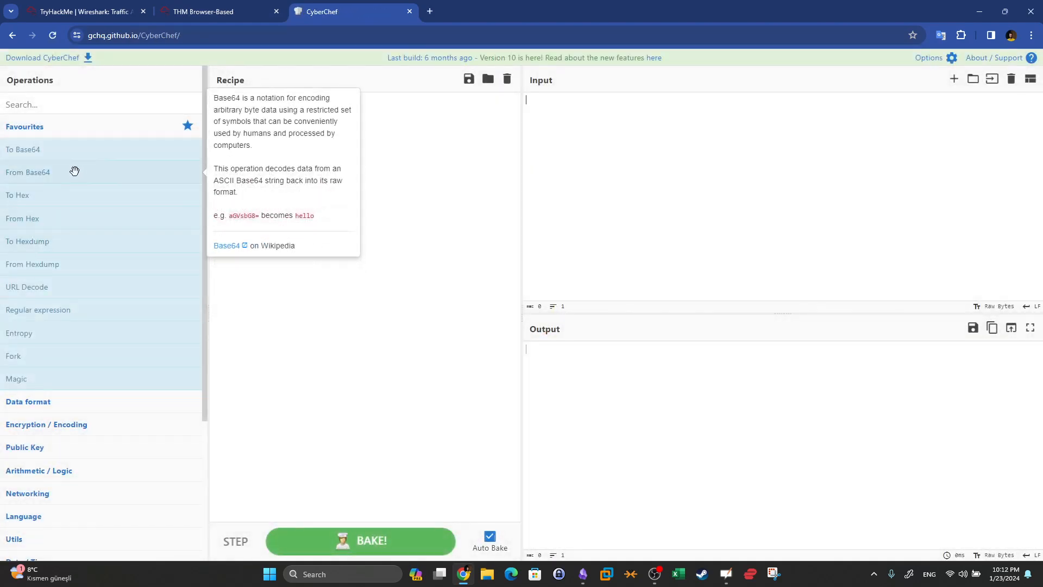
pyautogui.moveTo(75, 171); pyautogui.dragTo(384, 109)
pyautogui.hotkey('ctrl', 'v')
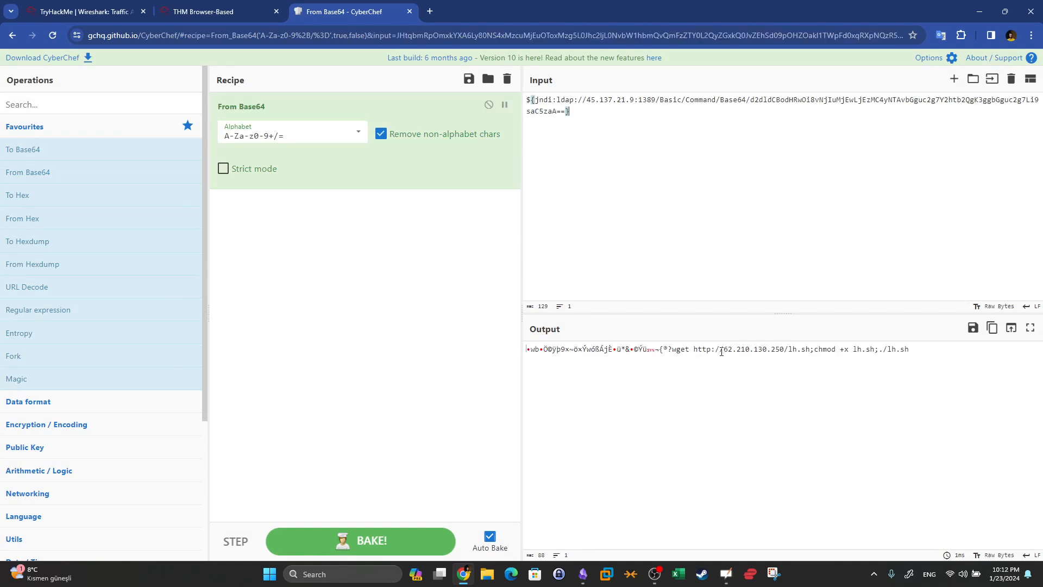
# Step: Examine the wget URL and chmod command in CyberChef's decoded output, and return to the Log4j questions on the TryHackMe page
pyautogui.moveTo(679, 113); pyautogui.dragTo(694, 98)
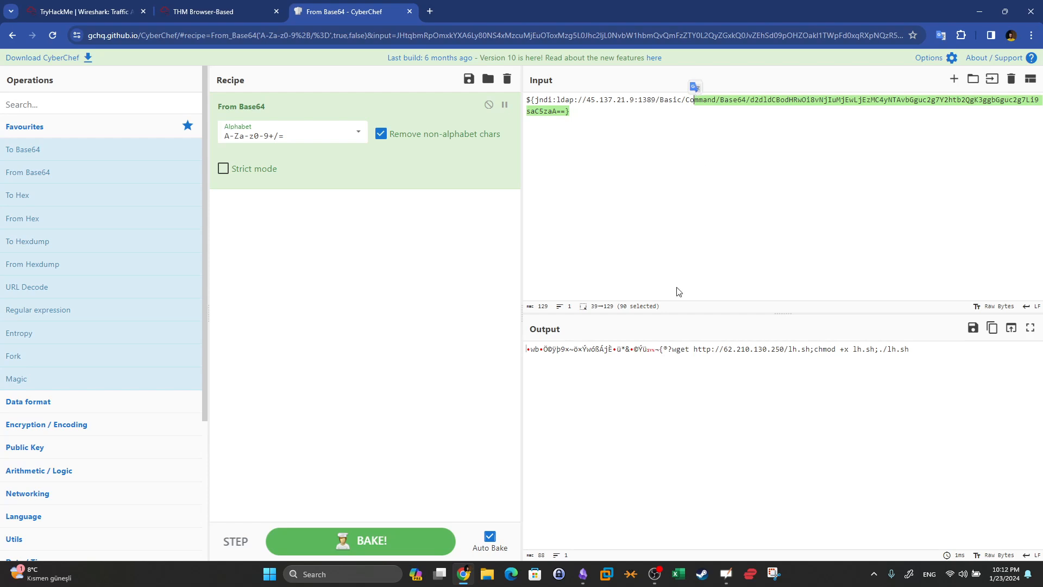
pyautogui.moveTo(812, 349); pyautogui.dragTo(694, 350)
pyautogui.click(823, 382)
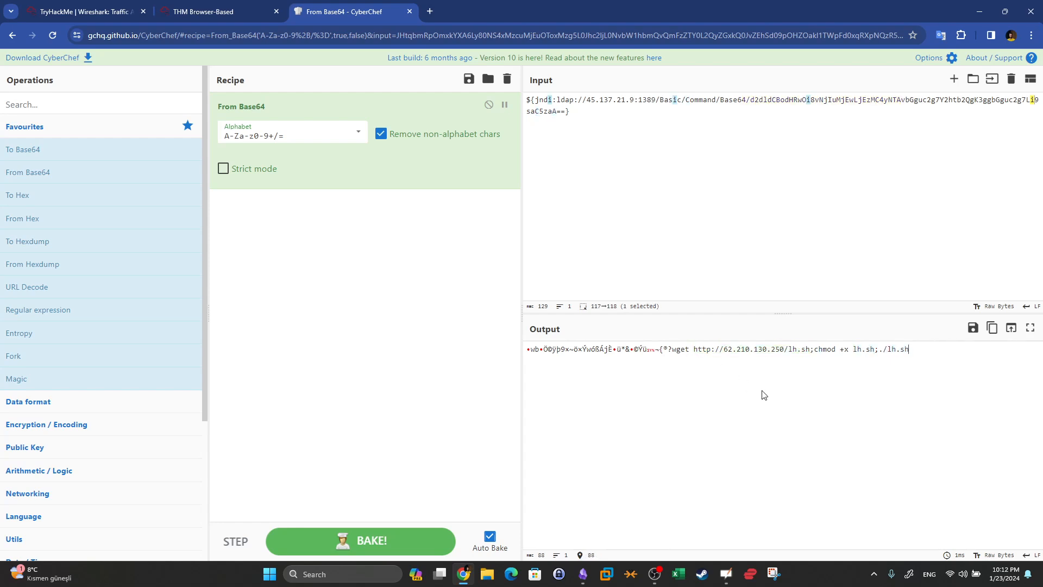
pyautogui.moveTo(807, 349); pyautogui.dragTo(861, 351)
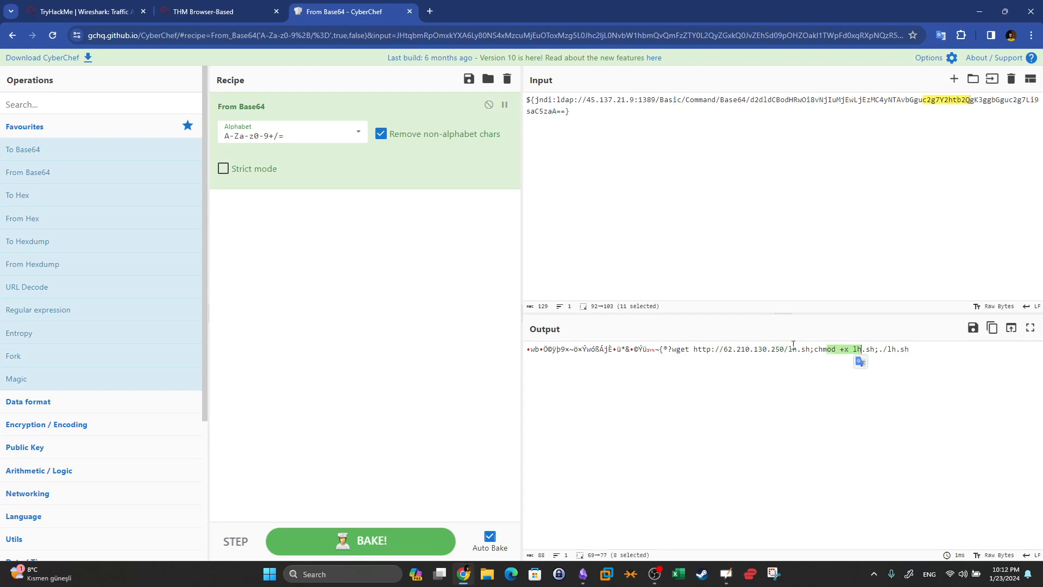
pyautogui.click(257, 8)
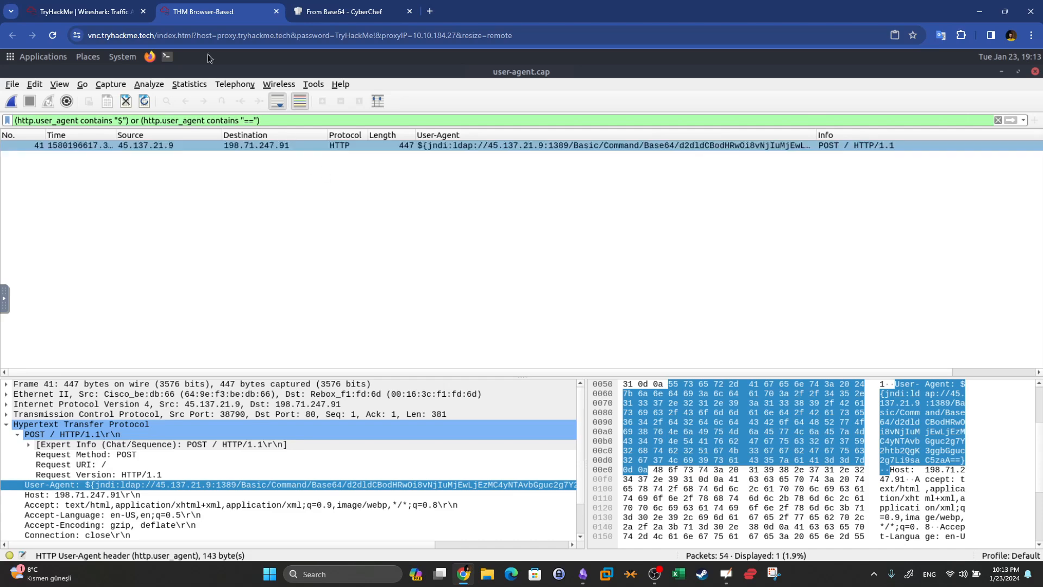
pyautogui.click(81, 12)
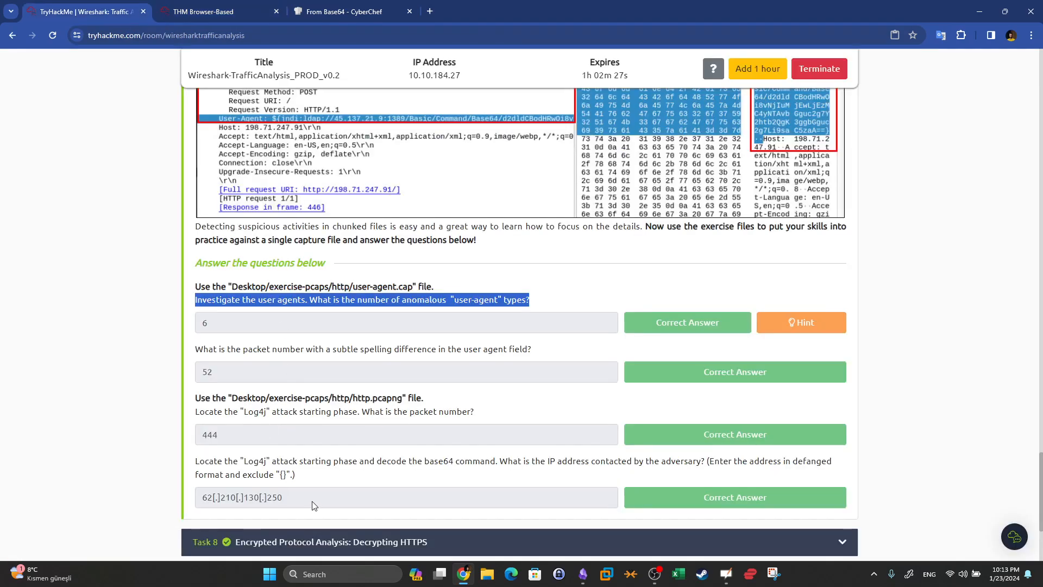
# Step: Compare the User-Agent strings of packets 51, 52 and 53 in the HTTP-filtered user-agent.cap capture
pyautogui.moveTo(312, 501); pyautogui.dragTo(131, 495)
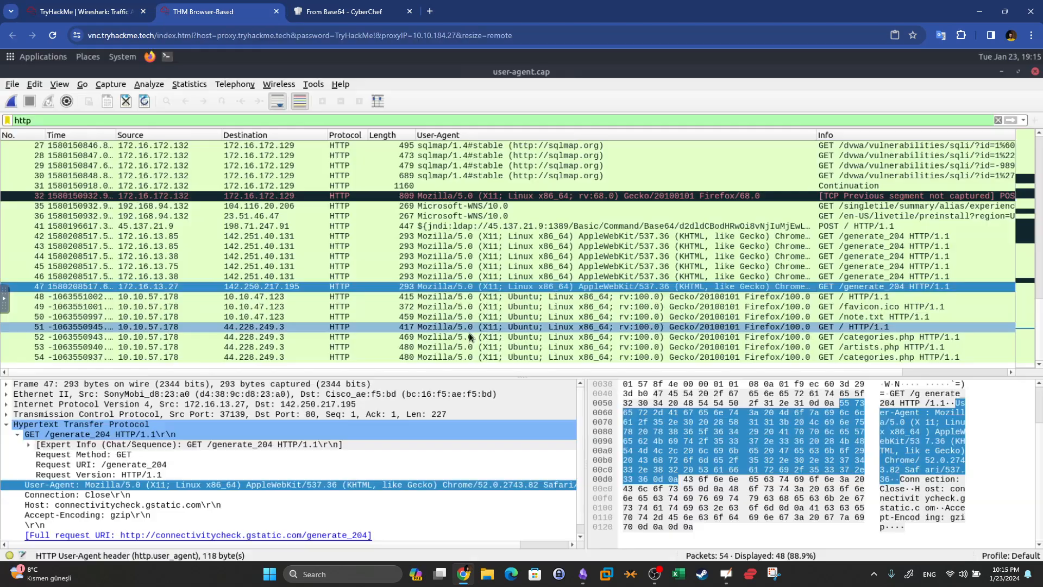
pyautogui.click(470, 336)
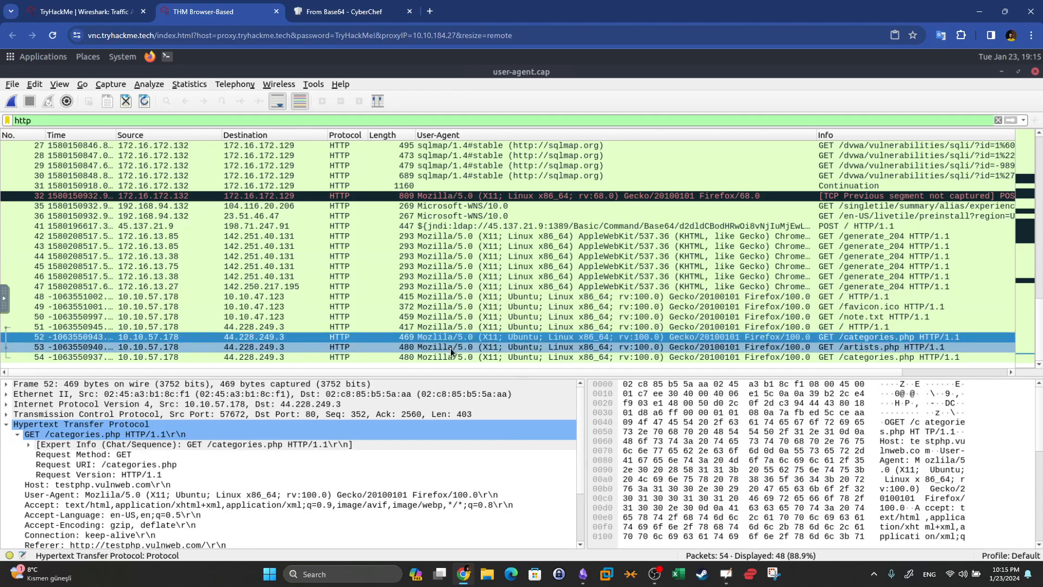
pyautogui.click(450, 347)
pyautogui.click(444, 338)
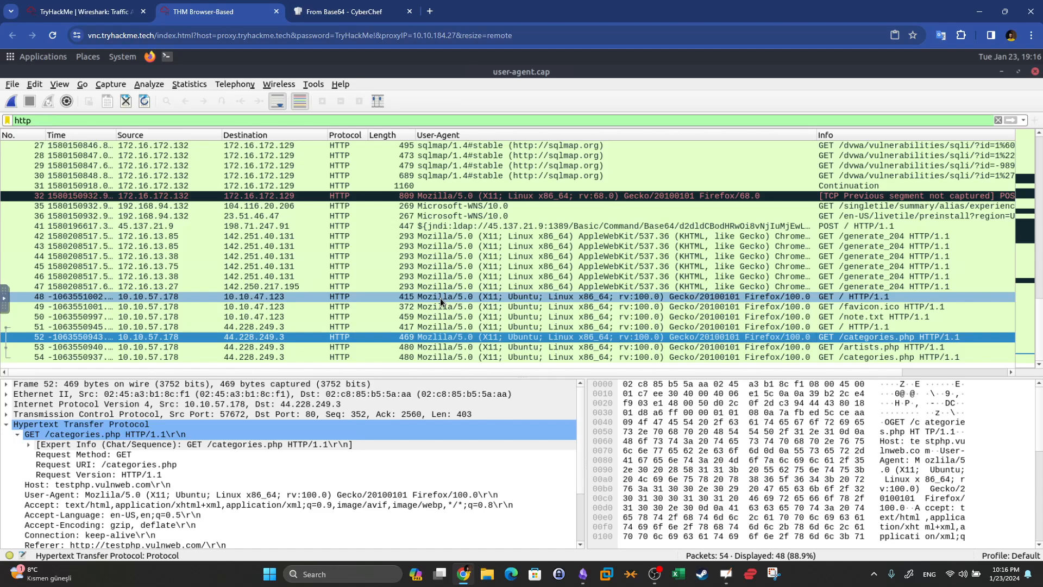
pyautogui.click(439, 328)
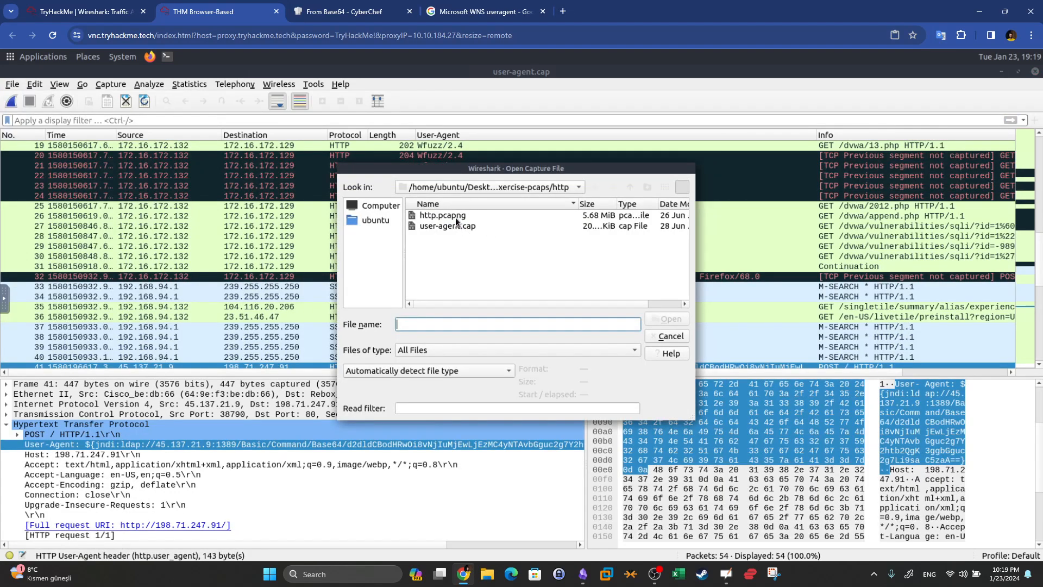
# Step: Open http.pcapng from the exercise-pcaps/http folder, checking the required file against the TryHackMe question
pyautogui.click(490, 190)
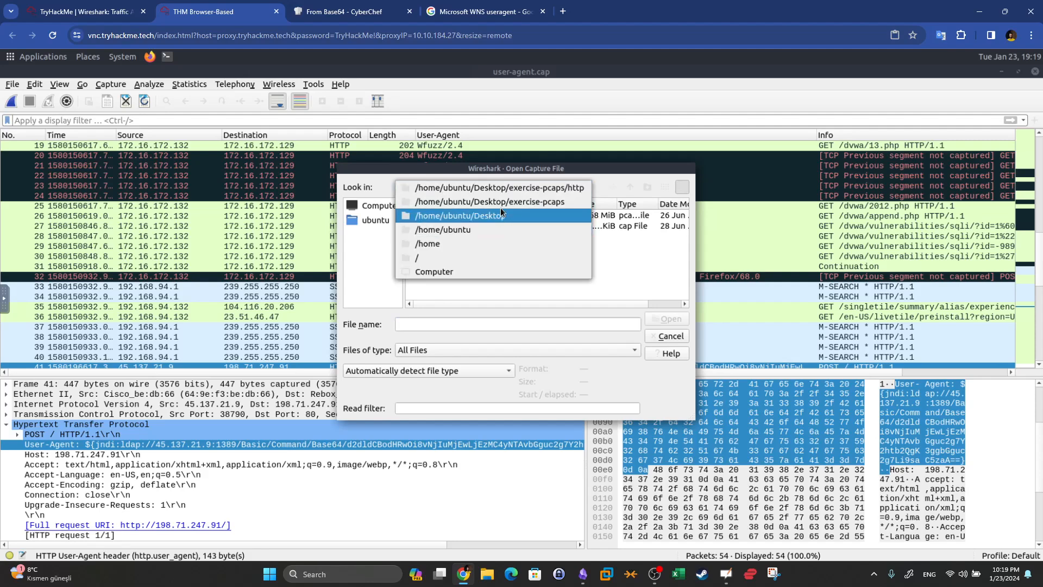
pyautogui.click(498, 199)
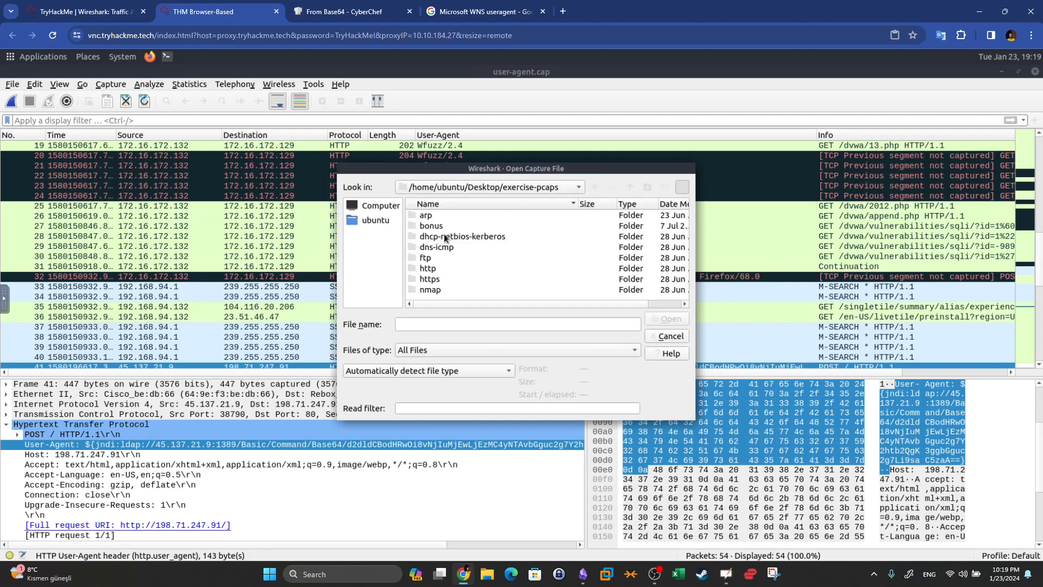
pyautogui.click(103, 10)
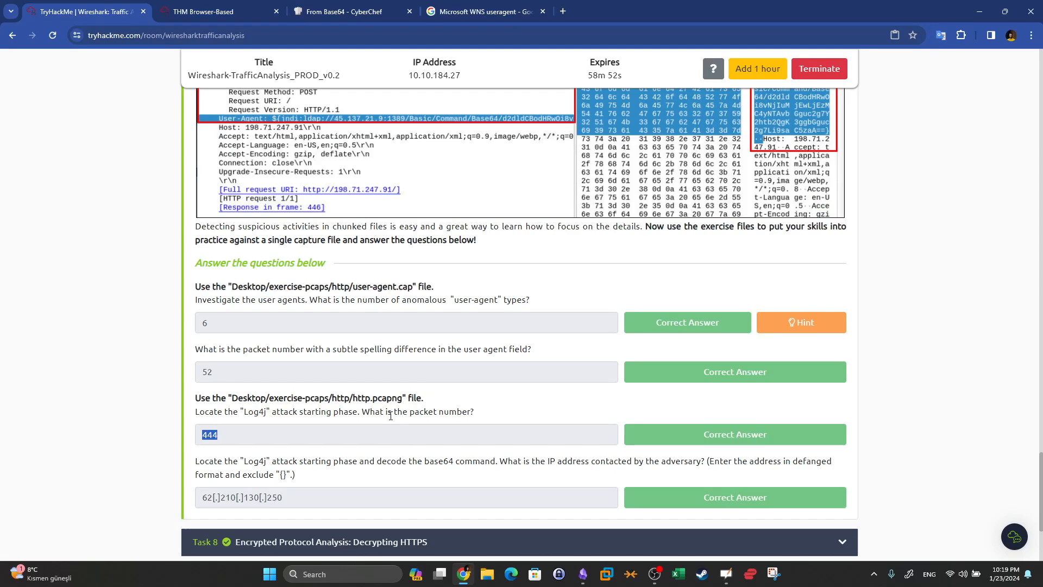
pyautogui.click(264, 15)
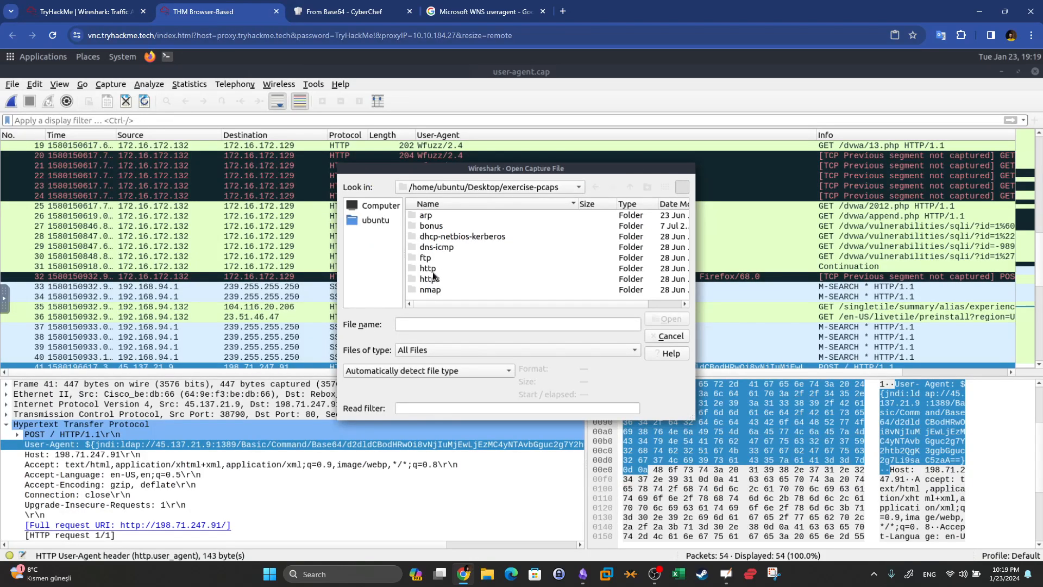
pyautogui.click(82, 11)
pyautogui.click(221, 5)
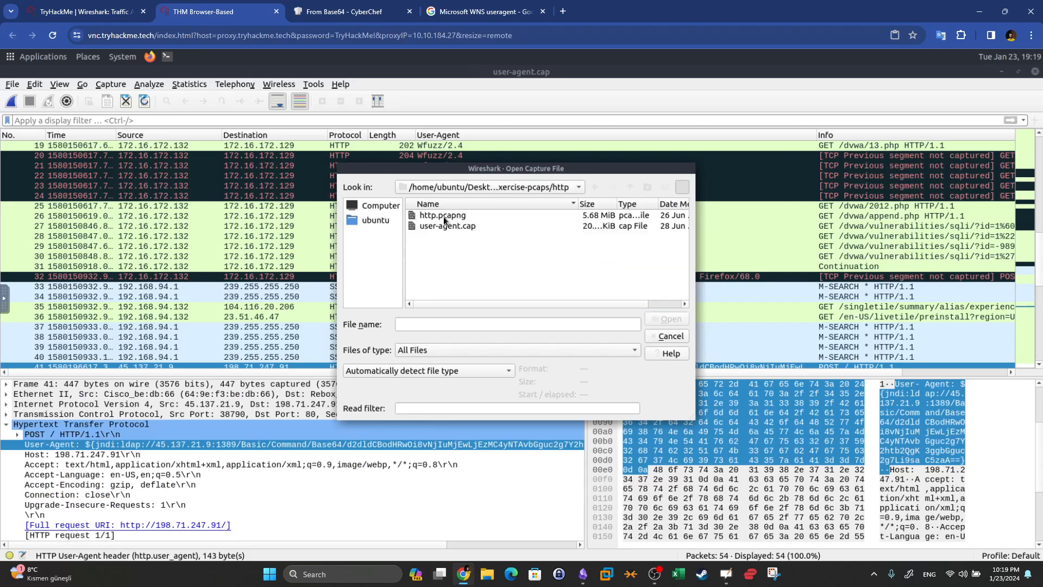
pyautogui.doubleClick(462, 216)
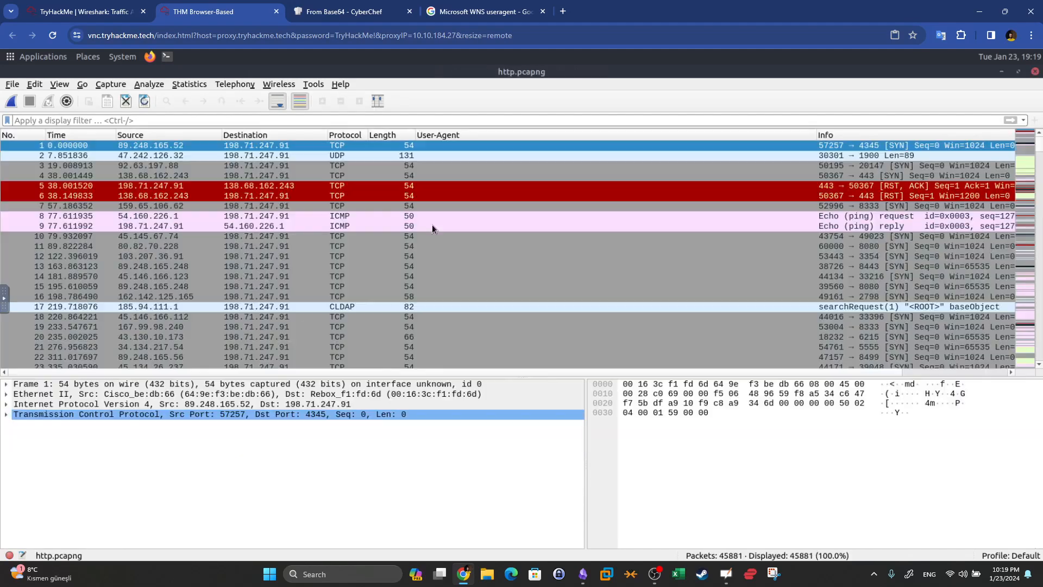
# Step: Filter http.pcapng with (http.user_agent contains "$") or (http.user_agent contains "=="), taking the expression from the notes
pyautogui.click(582, 574)
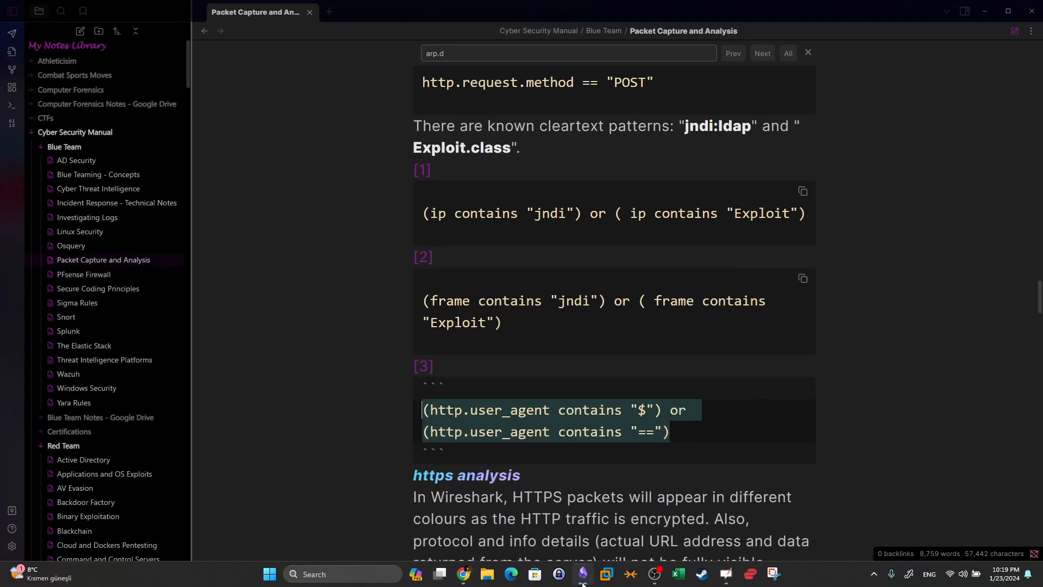
pyautogui.click(583, 573)
pyautogui.click(242, 119)
pyautogui.write('(http.user_agent contains "$") or (http.user_agent contains "==")')
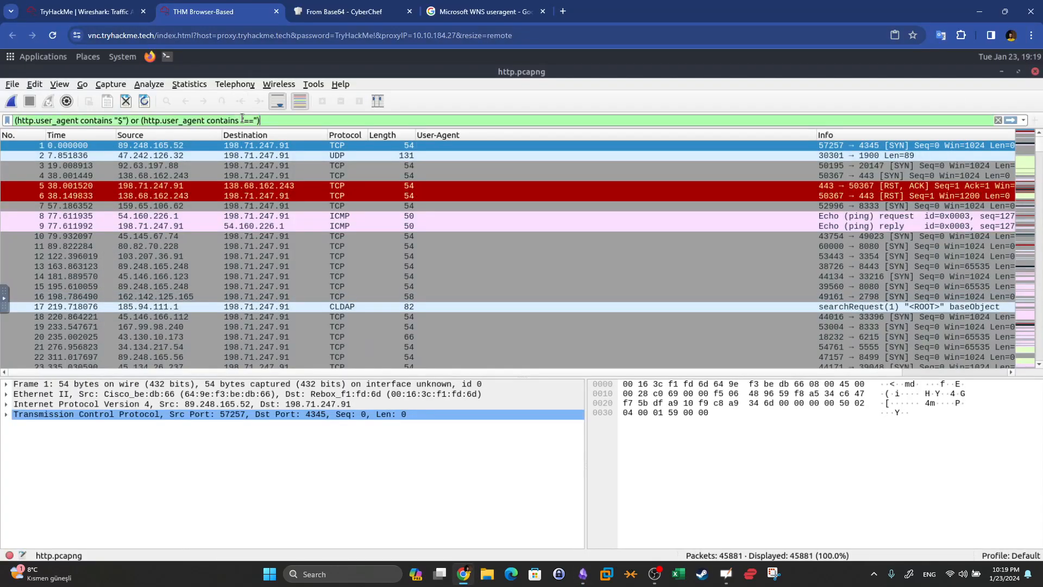
pyautogui.press('Return')
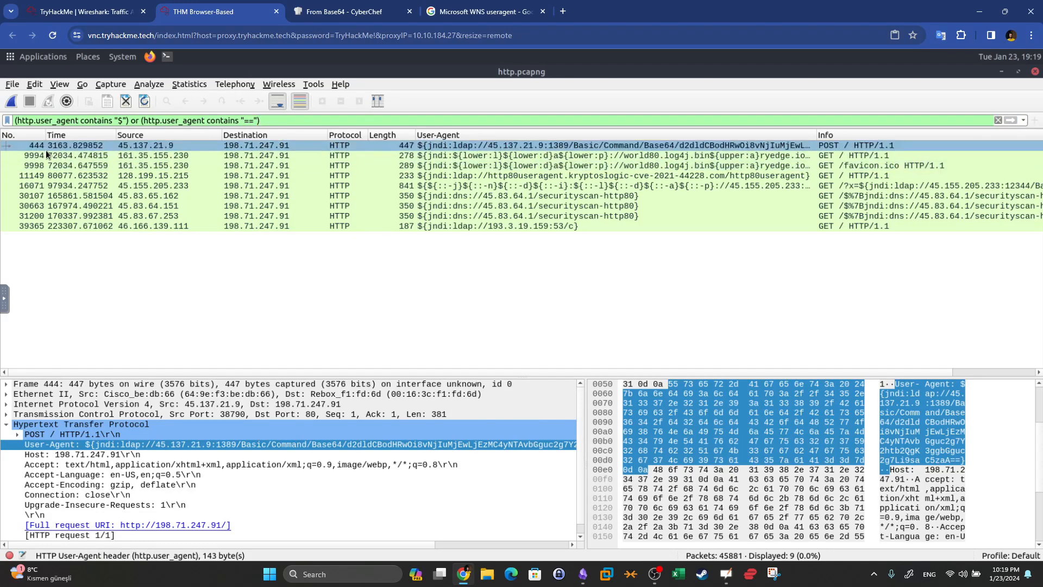
# Step: Check the Log4j answers on the TryHackMe page and locate Task 8, Decrypting HTTPS
pyautogui.click(85, 11)
pyautogui.scroll(-4, 429, 349)
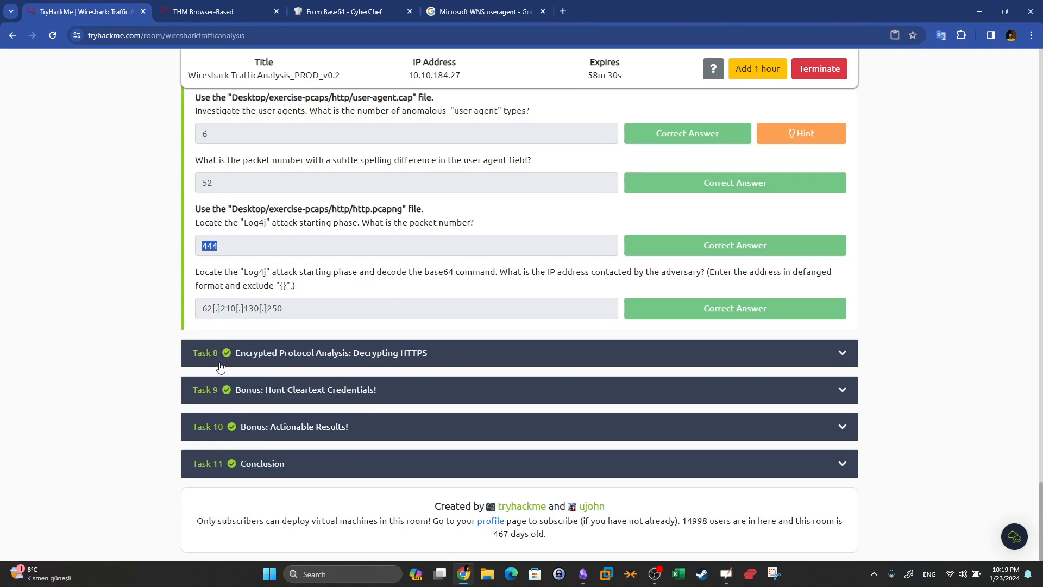
pyautogui.press('super+shift+s')
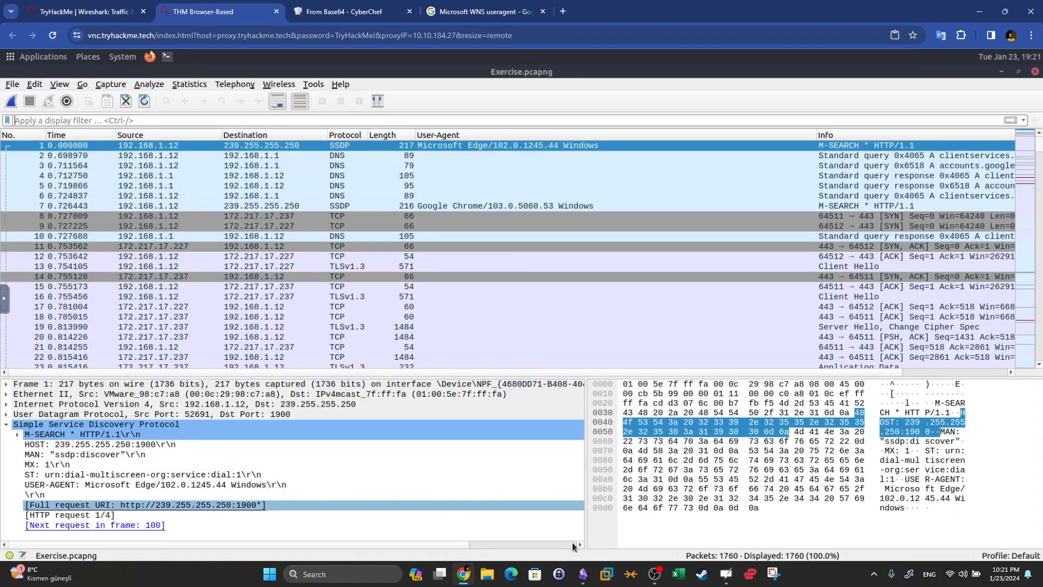
# Step: Read the https analysis section of the Packet Capture and Analysis note and return to the Exercise.pcapng capture
pyautogui.click(582, 574)
pyautogui.scroll(-5, 485, 268)
pyautogui.scroll(-8, 485, 268)
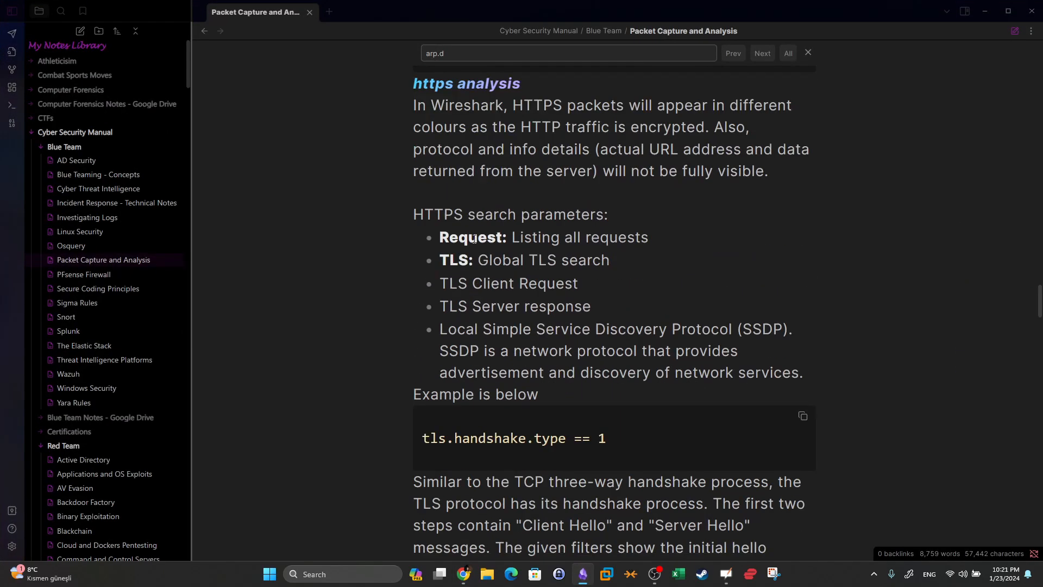
pyautogui.click(582, 573)
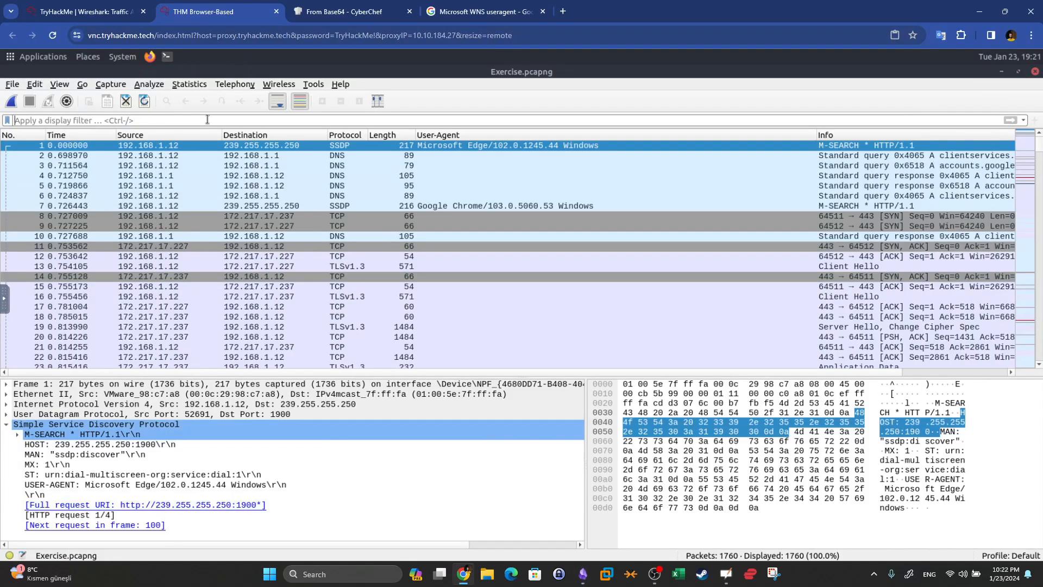
pyautogui.write('httpa')
pyautogui.press('BackSpace')
pyautogui.press('BackSpace')
pyautogui.press('BackSpace')
pyautogui.press('BackSpace')
pyautogui.press('BackSpace')
# Step: Apply the display filter ssdp to the Exercise.pcapng capture
pyautogui.write('ssdp')
pyautogui.press('Return')
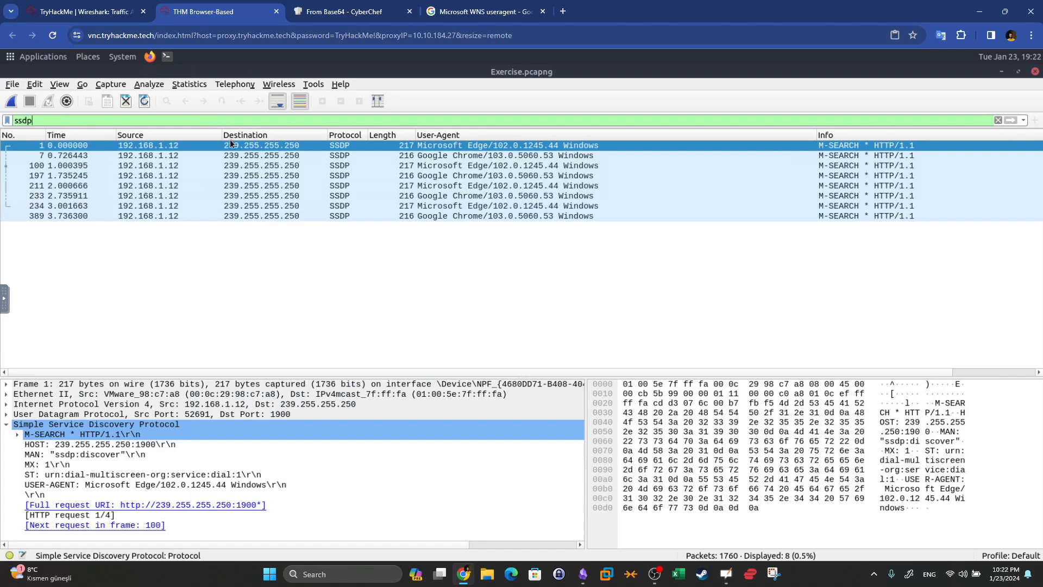
pyautogui.press('super+shift+s')
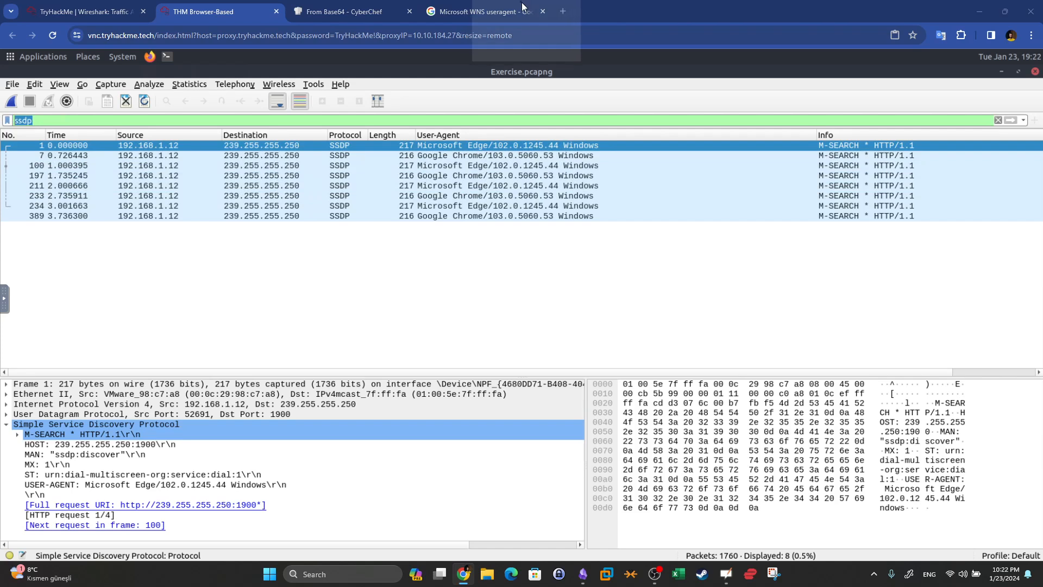
pyautogui.press('Escape')
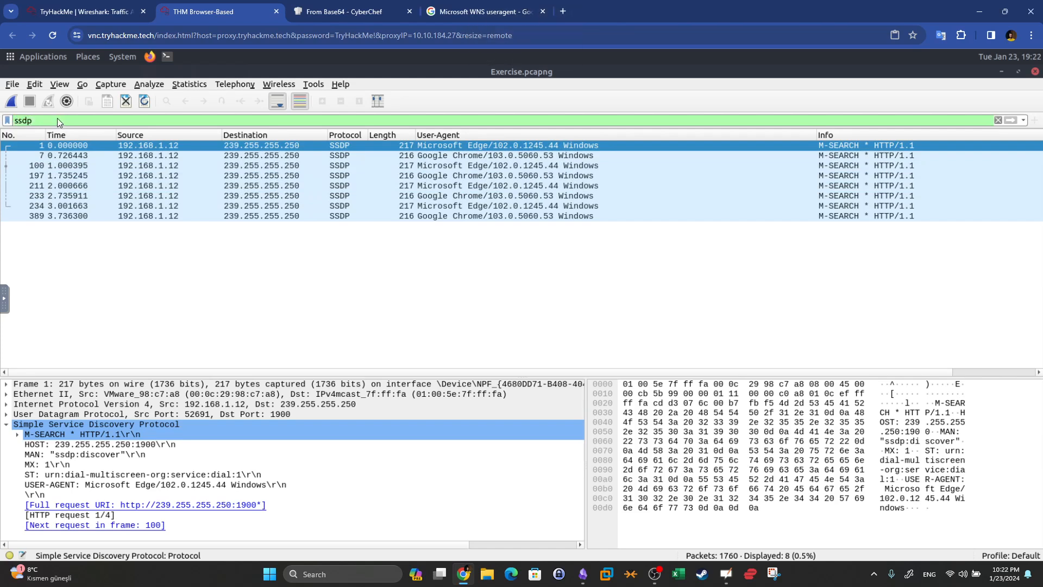
# Step: Replace the display filter with http2 and apply it to the Exercise.pcapng capture
pyautogui.press('BackSpace')
pyautogui.press('BackSpace')
pyautogui.press('BackSpace')
pyautogui.press('BackSpace')
pyautogui.write('http2')
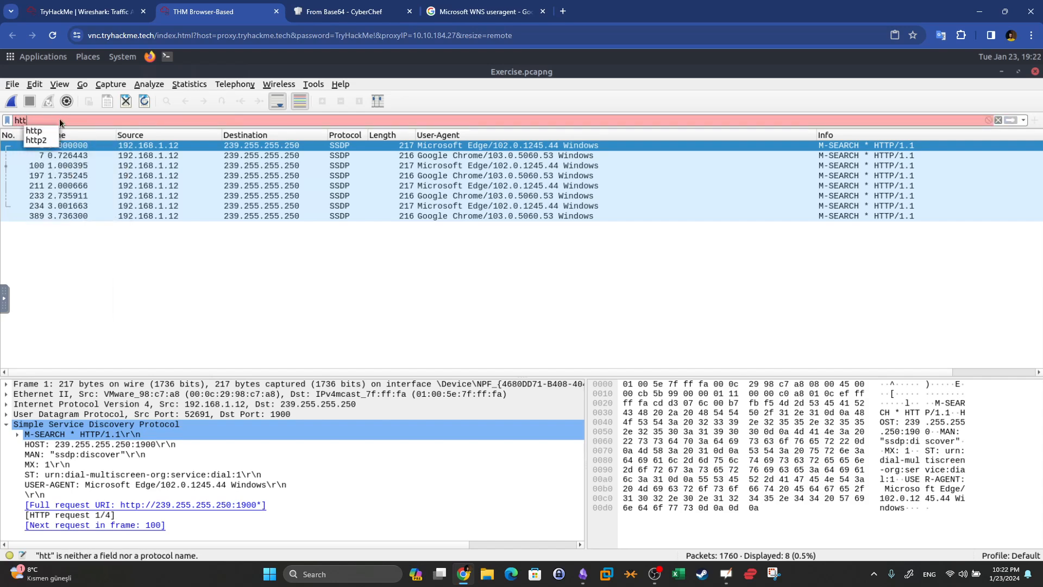
pyautogui.press('Return')
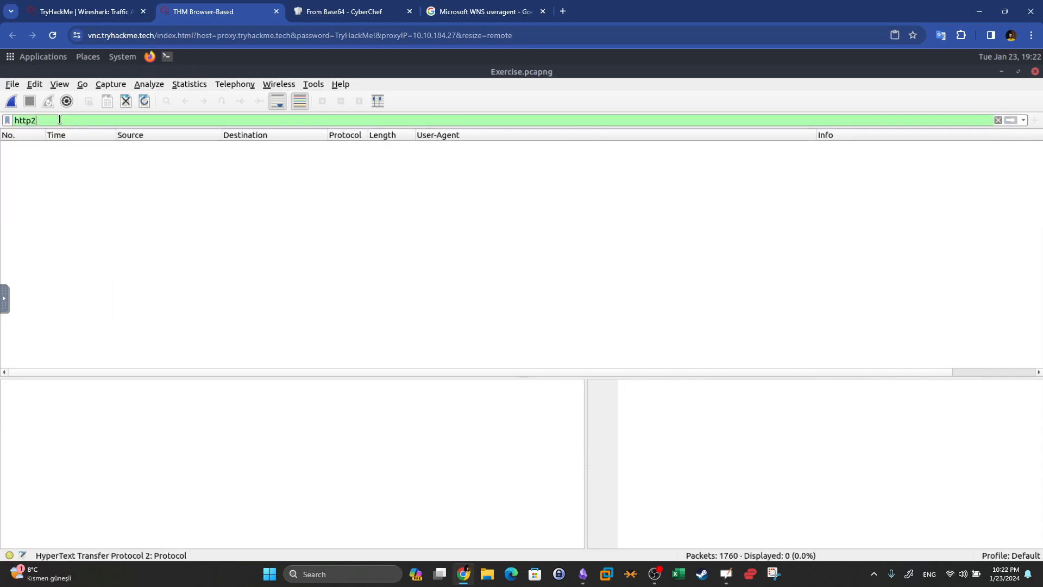
# Step: Clear the display filter and collapse packet 1's Simple Service Discovery Protocol details
pyautogui.click(998, 119)
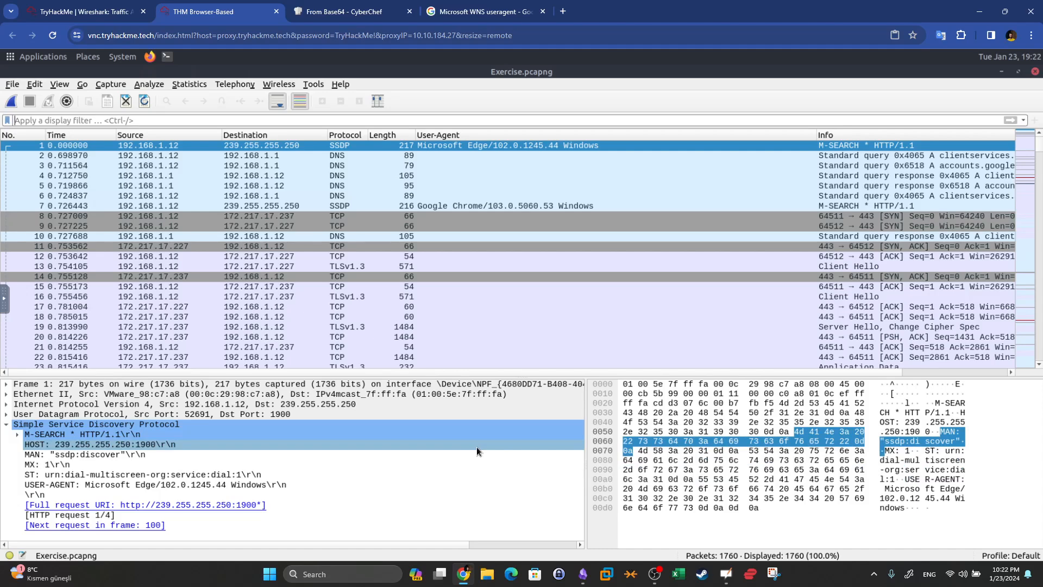
pyautogui.click(8, 426)
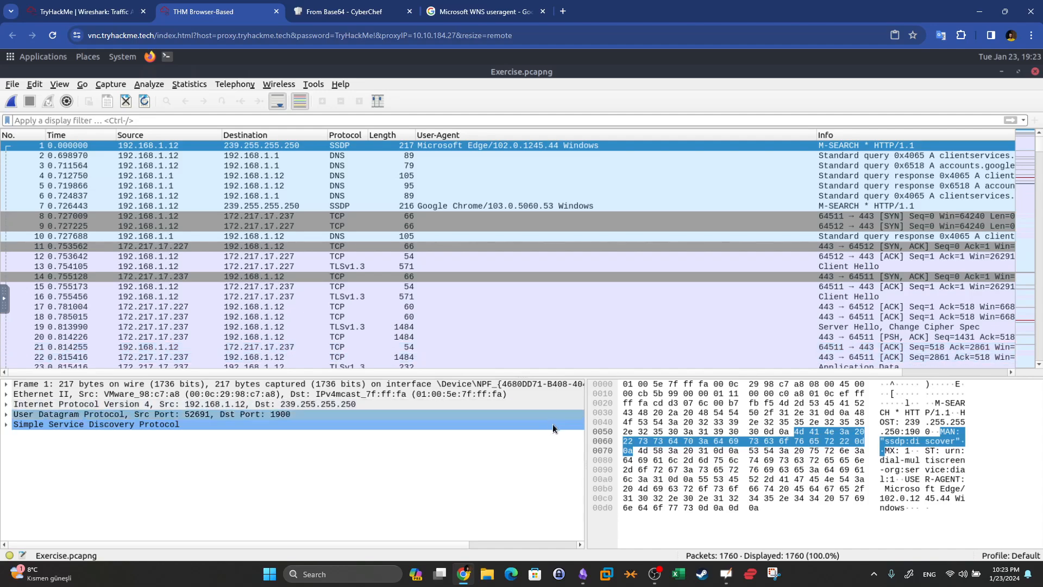
# Step: Review the HTTPS search parameters and the tls.handshake.type == 1 example in the Packet Capture and Analysis note
pyautogui.click(583, 575)
pyautogui.scroll(-4, 485, 319)
pyautogui.scroll(8, 485, 319)
pyautogui.scroll(7, 485, 319)
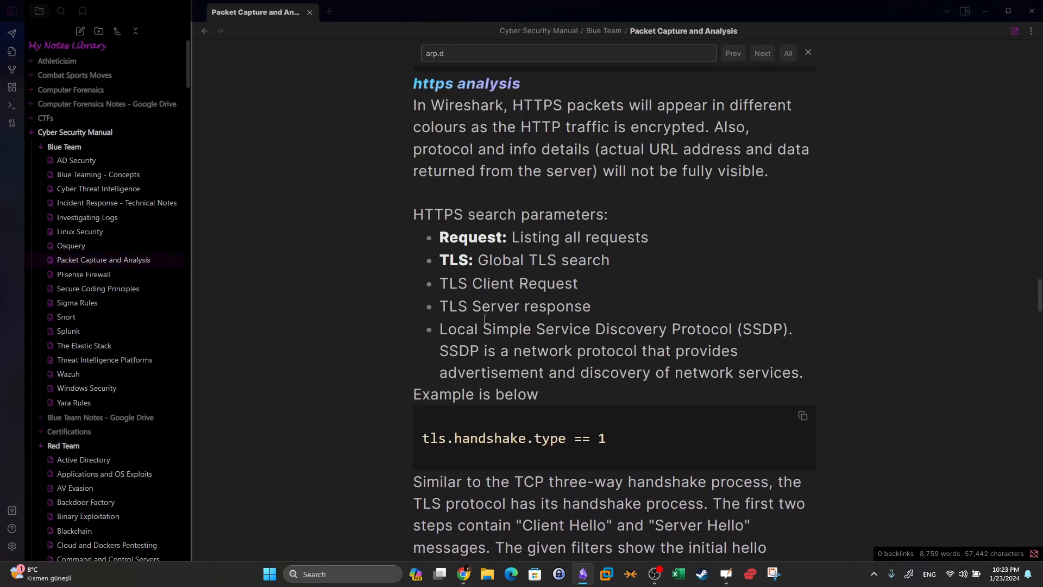
pyautogui.scroll(-5, 485, 319)
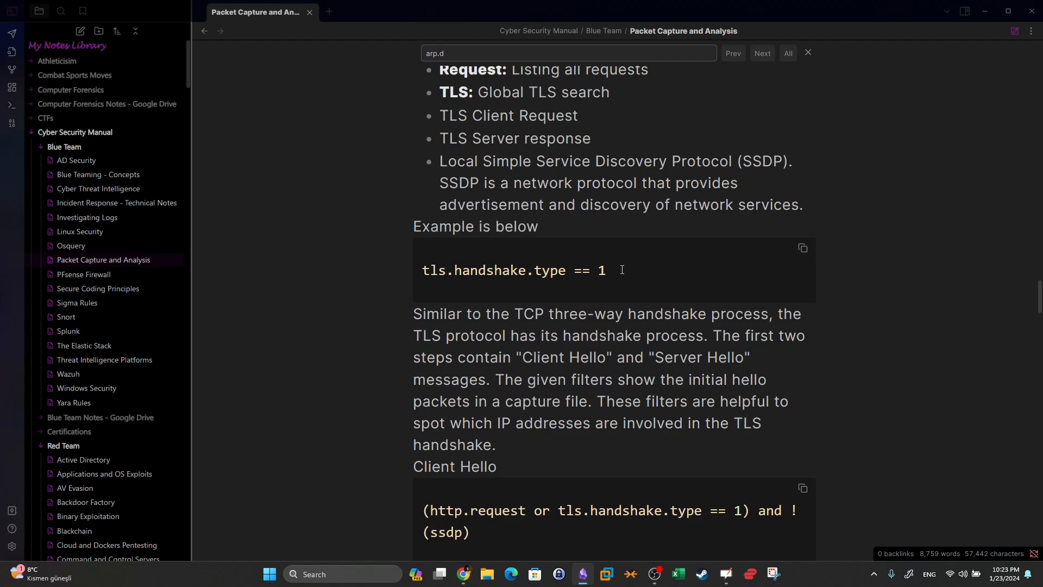
pyautogui.moveTo(618, 270); pyautogui.dragTo(540, 270)
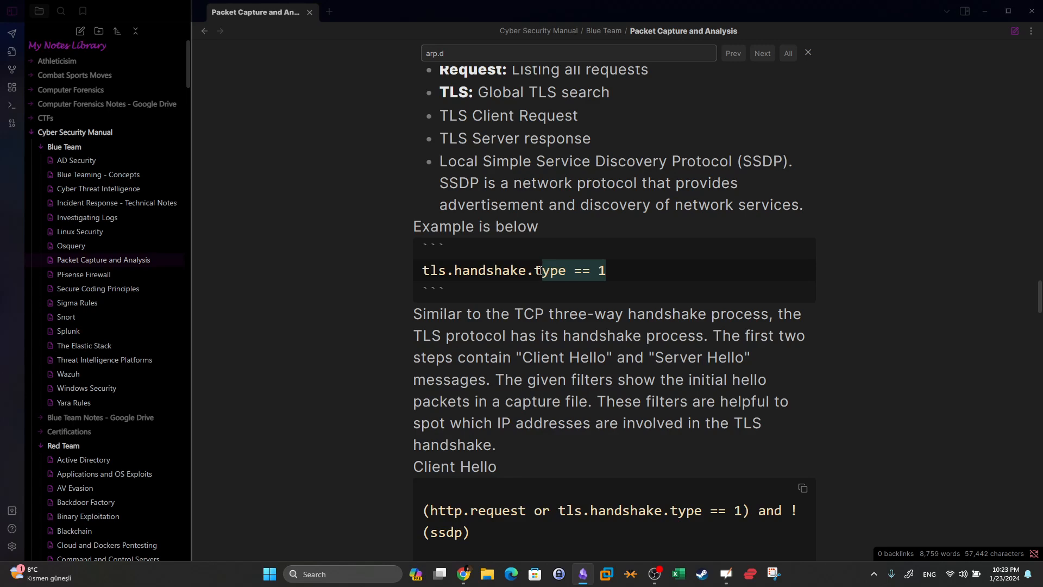
# Step: Compare the Client Hello and Server Hello filter expressions in the note's TLS handshake section
pyautogui.scroll(-3, 555, 298)
pyautogui.moveTo(732, 445); pyautogui.dragTo(486, 452)
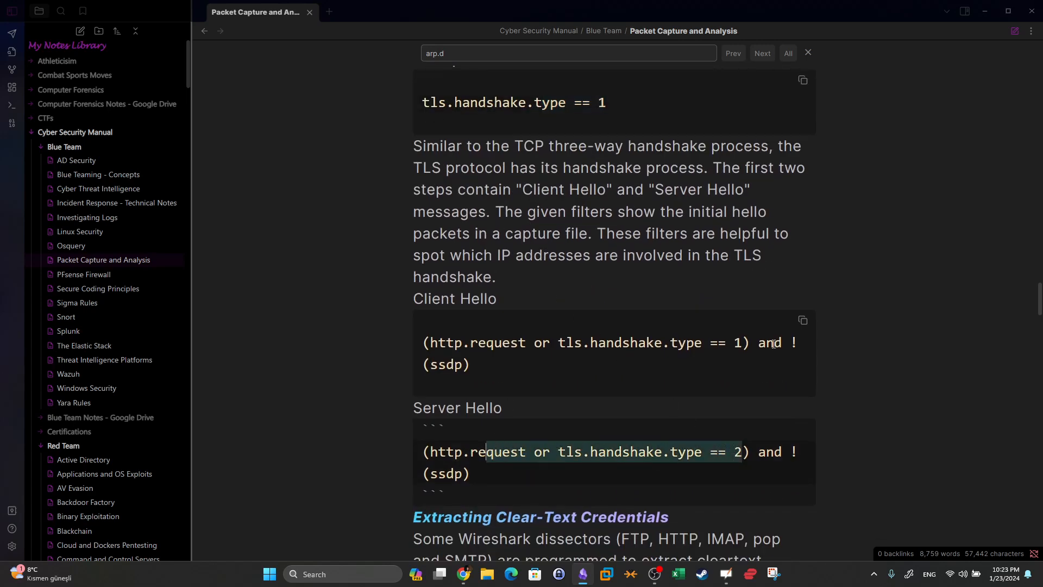
pyautogui.moveTo(520, 302); pyautogui.dragTo(405, 307)
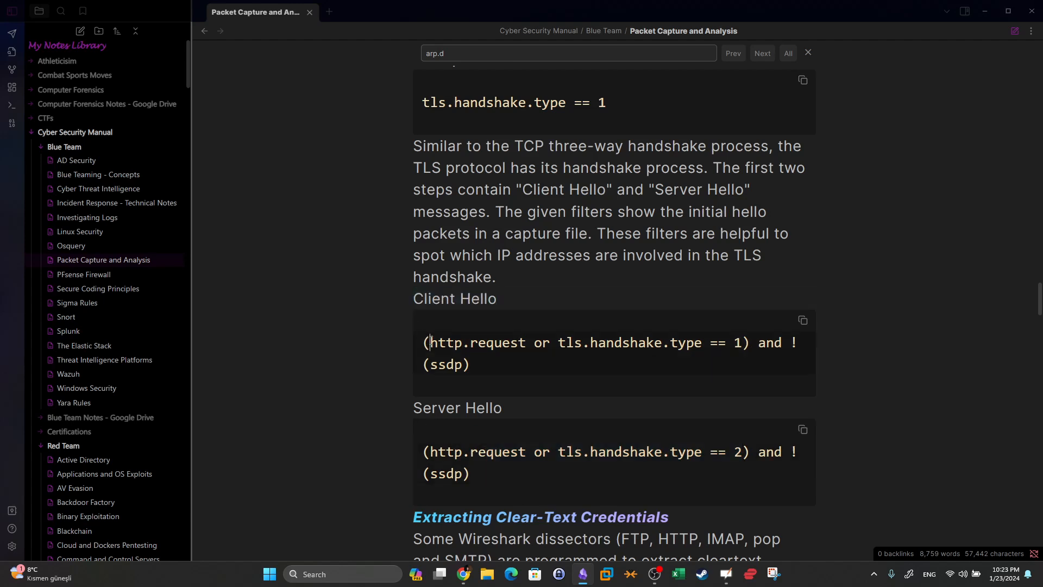
pyautogui.moveTo(431, 342); pyautogui.dragTo(633, 342)
pyautogui.moveTo(758, 452); pyautogui.dragTo(611, 451)
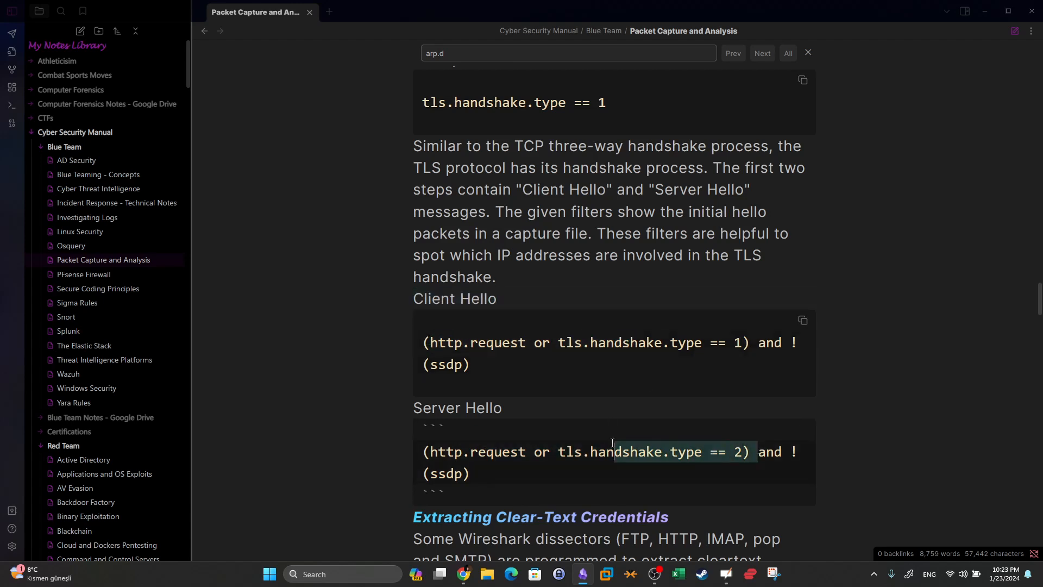
pyautogui.moveTo(503, 407); pyautogui.dragTo(405, 412)
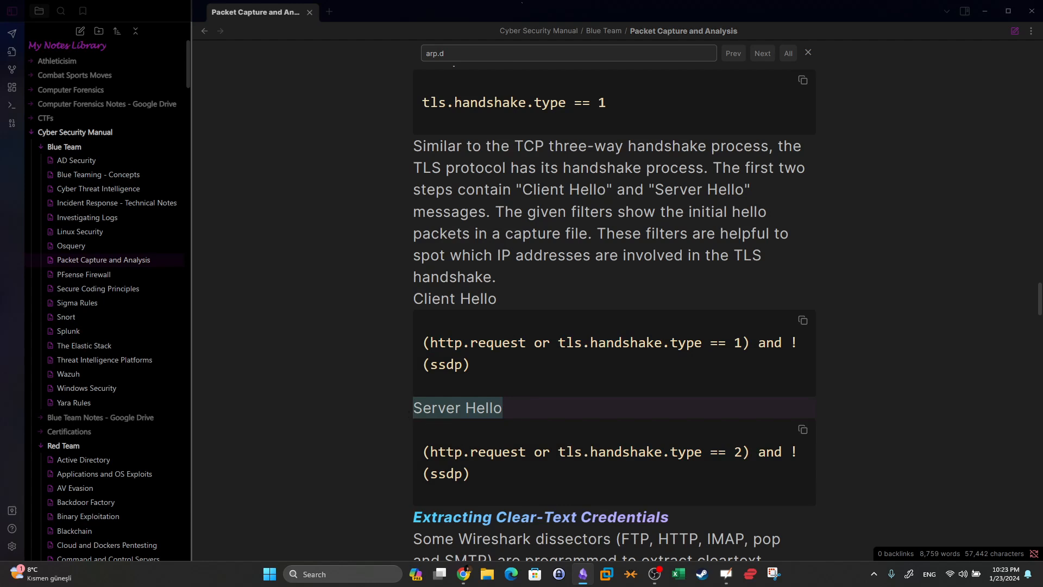
# Step: Copy the Client Hello filter (http.request or tls.handshake.type == 1) and !(ssdp) from the note and apply it in Wireshark
pyautogui.tripleClick(473, 382)
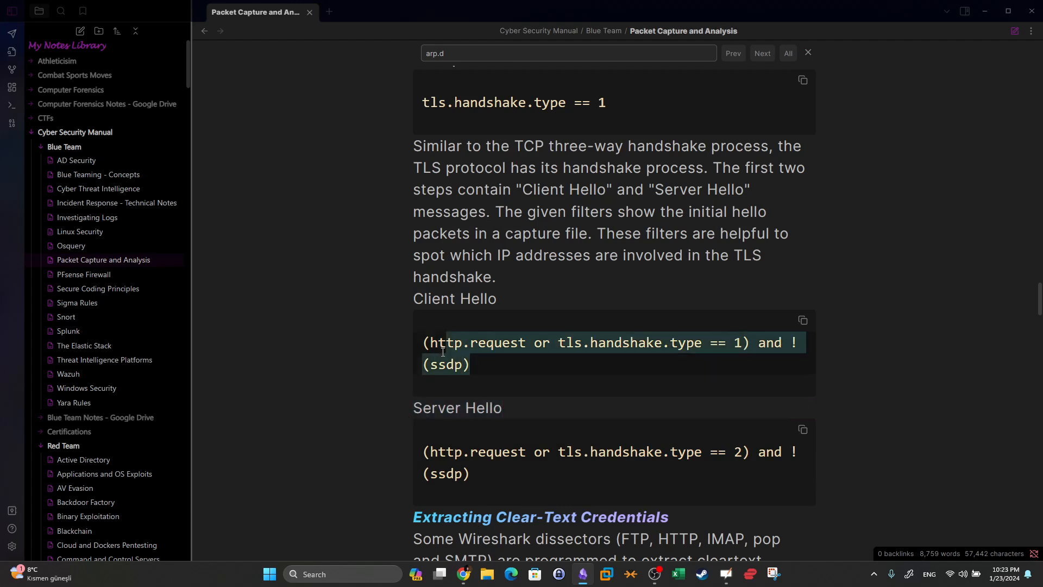
pyautogui.hotkey('ctrl', 'c')
pyautogui.hotkey('alt', 'Tab')
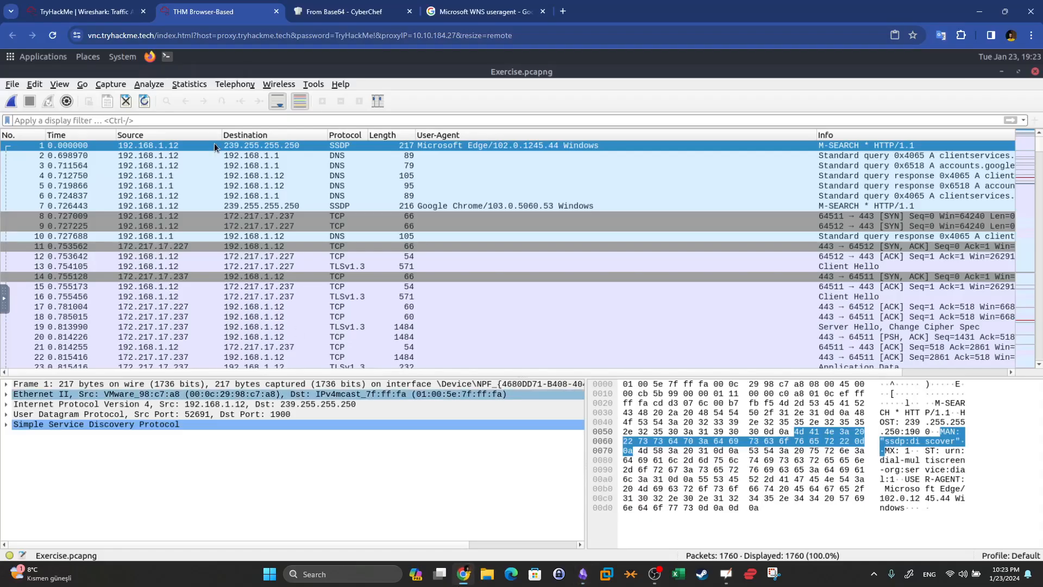
pyautogui.click(208, 121)
pyautogui.hotkey('ctrl', 'v')
pyautogui.press('Return')
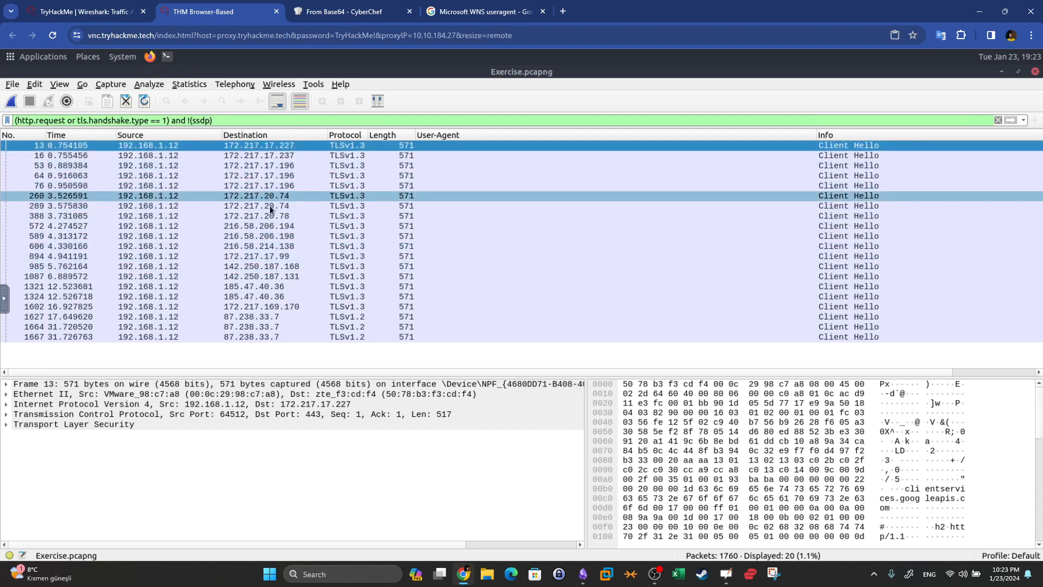
# Step: Look up the Server Hello filter in the note and apply (http.request or tls.handshake.type == 2) and !(ssdp) to the capture in Wireshark
pyautogui.click(583, 574)
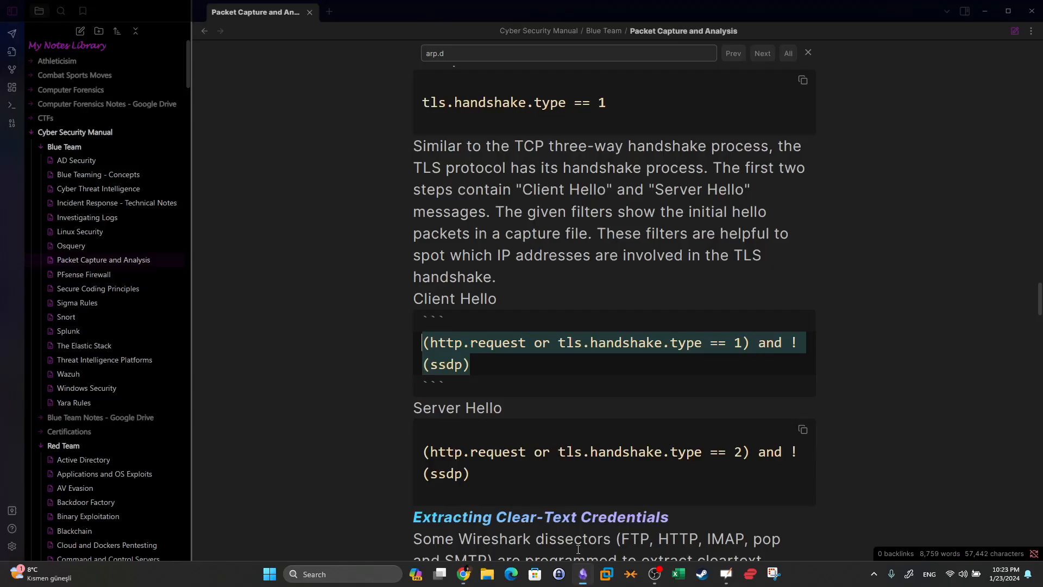
pyautogui.tripleClick(494, 467)
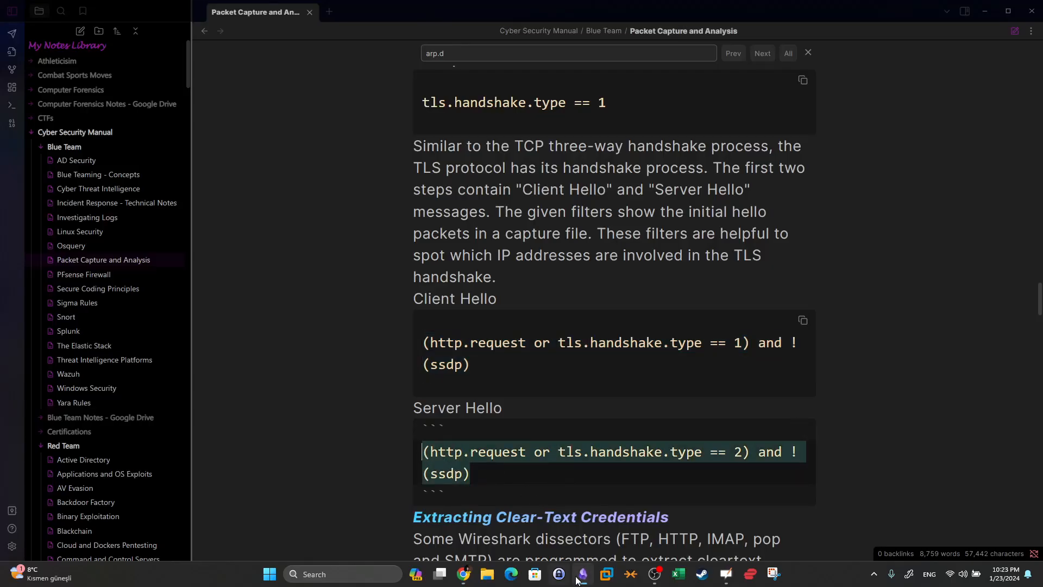
pyautogui.click(574, 577)
pyautogui.moveTo(167, 120); pyautogui.dragTo(162, 120)
pyautogui.write('2')
pyautogui.press('Return')
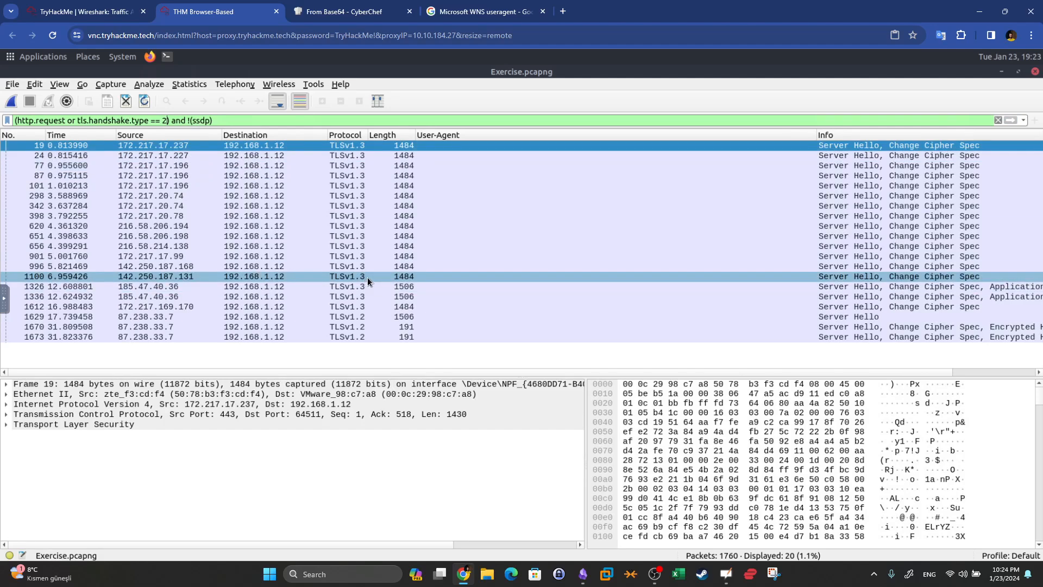
# Step: Read the Task 8 question about the frame number of the Client Hello sent to accounts.google.com
pyautogui.click(84, 12)
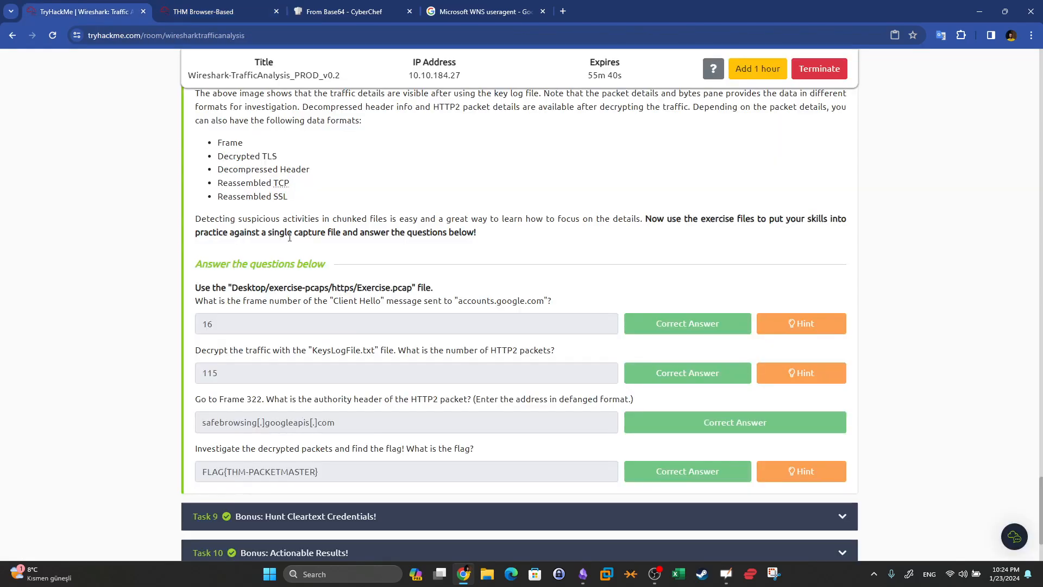
pyautogui.moveTo(202, 300); pyautogui.dragTo(461, 301)
pyautogui.hotkey('ctrl', 'Tab')
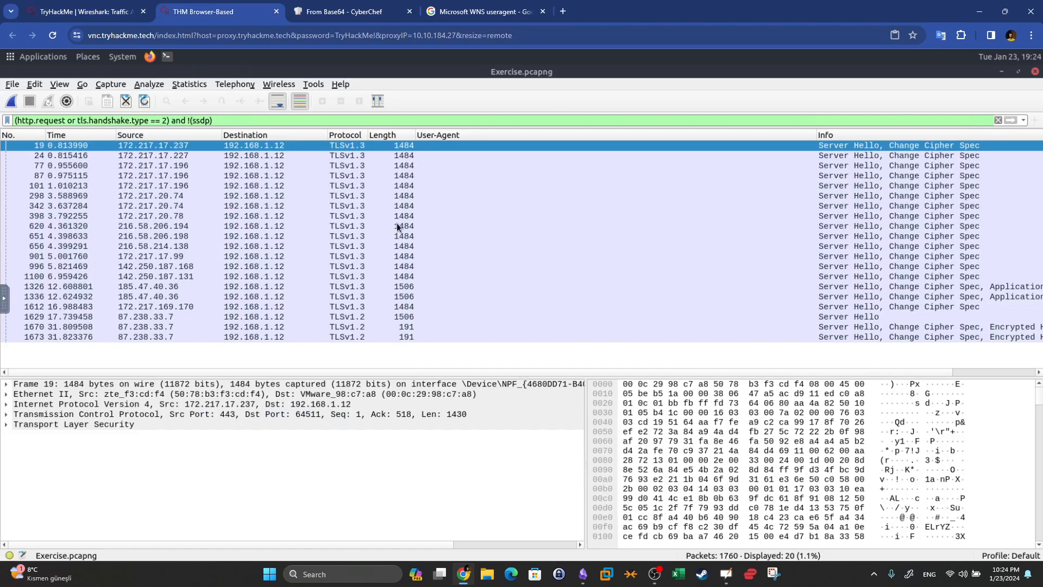
# Step: Reapply the note's Client Hello filter (http.request or tls.handshake.type == 1) and !(ssdp) and inspect the server names in packets 13 and 16
pyautogui.hotkey('alt', 'Tab')
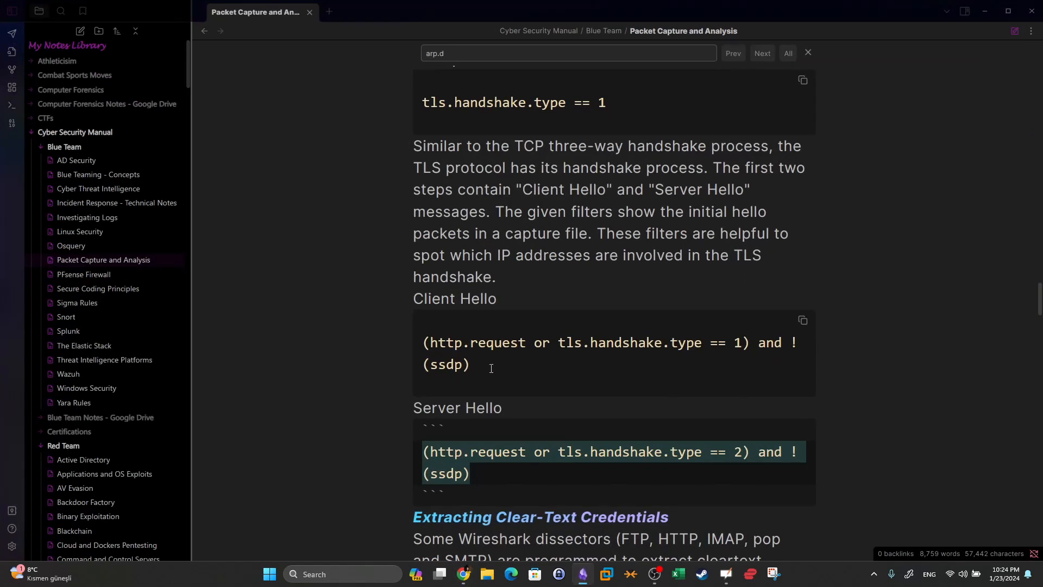
pyautogui.tripleClick(491, 369)
pyautogui.click(590, 580)
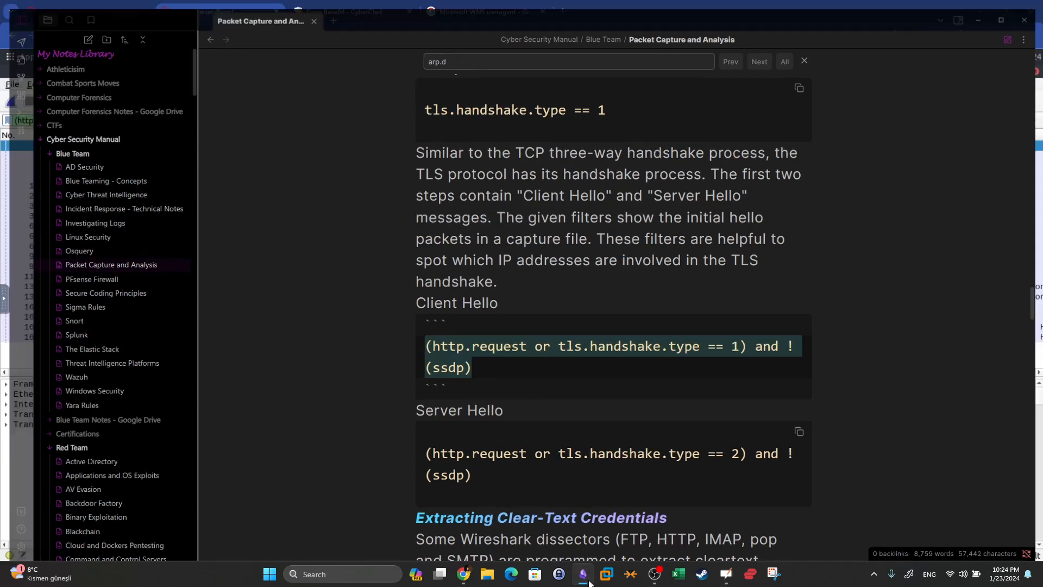
pyautogui.tripleClick(231, 116)
pyautogui.hotkey('ctrl', 'v')
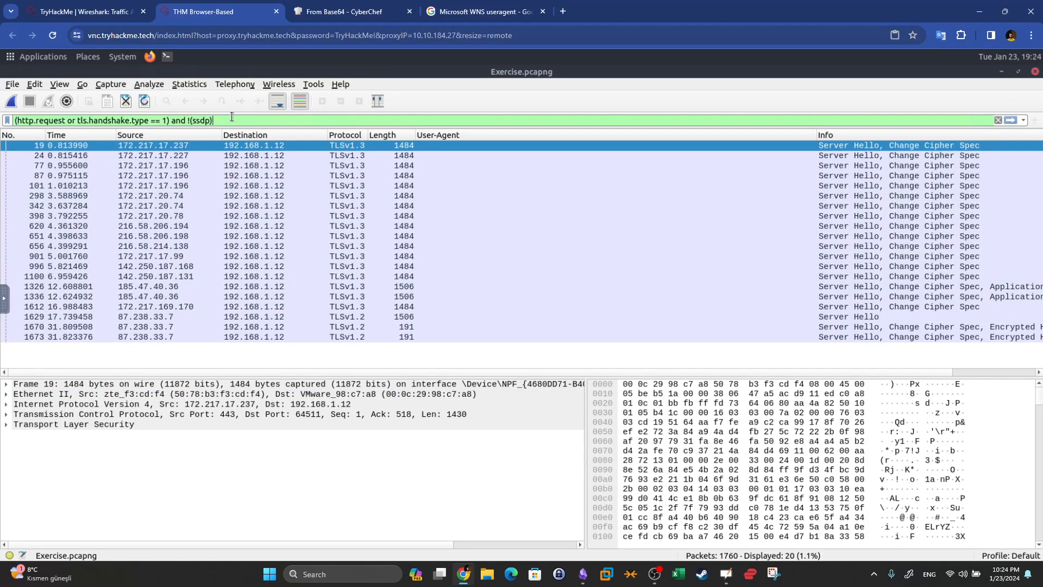
pyautogui.press('Return')
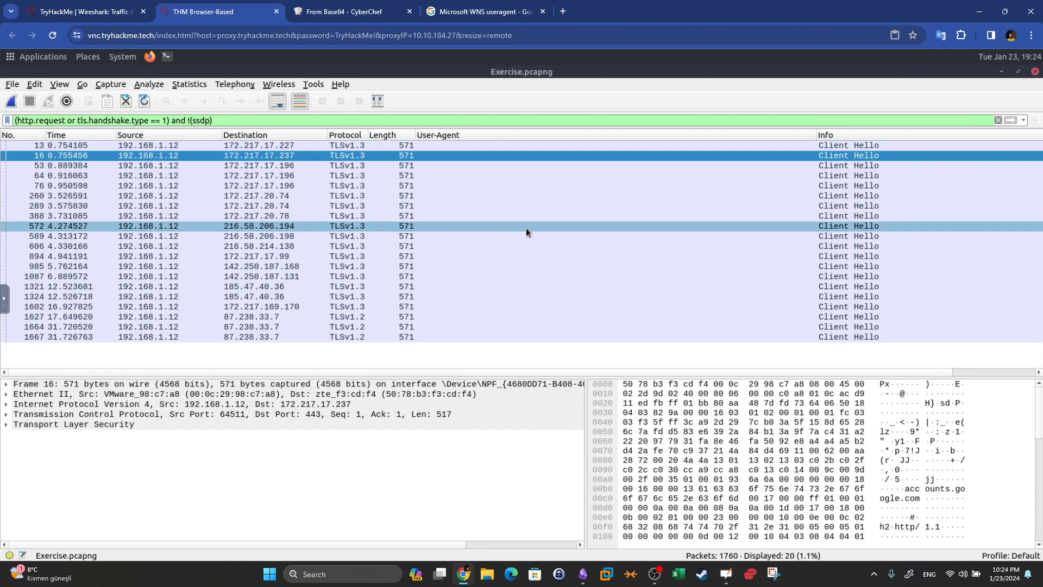
pyautogui.click(495, 146)
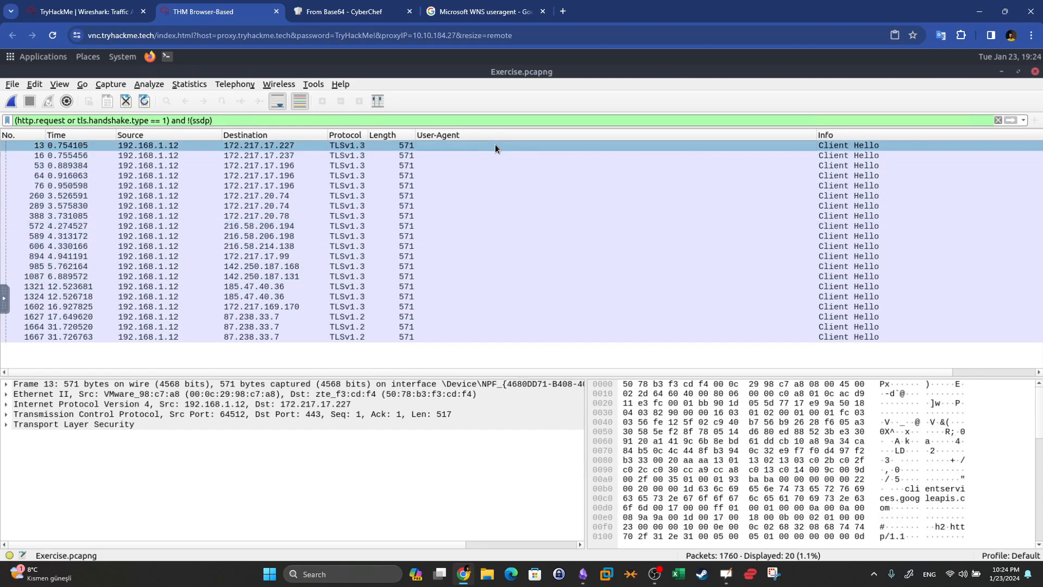
pyautogui.click(504, 152)
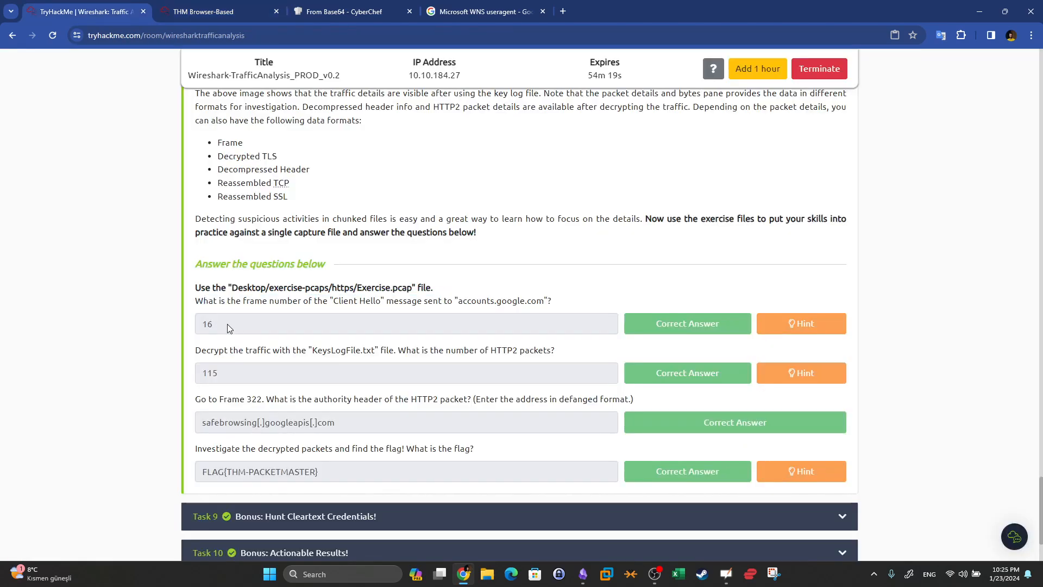
# Step: Review the Task 8 question on decrypting the traffic with KeysLogFile.txt and counting the HTTP2 packets
pyautogui.moveTo(227, 324); pyautogui.dragTo(383, 354)
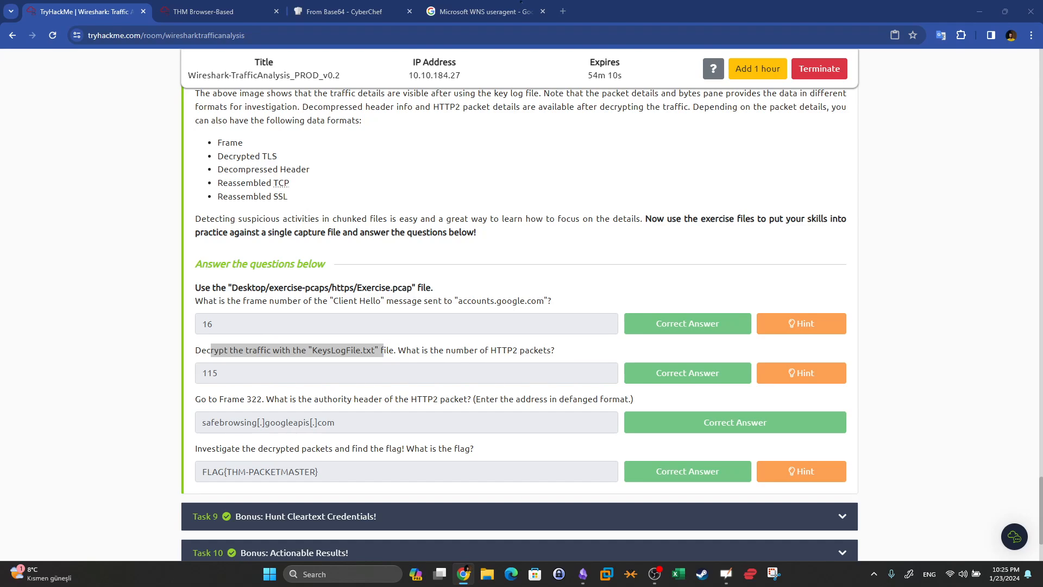
pyautogui.click(154, 327)
pyautogui.click(258, 8)
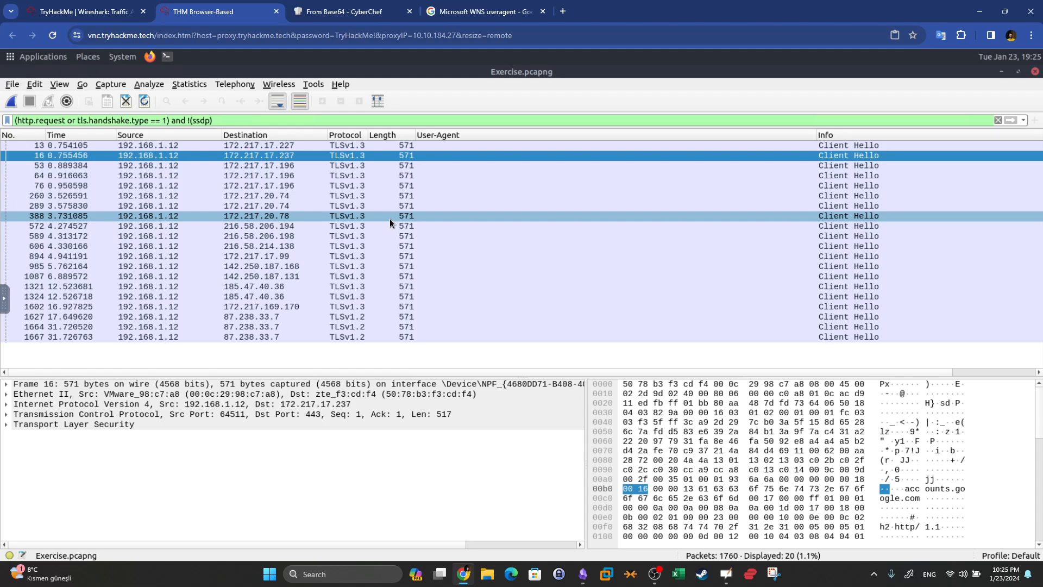
pyautogui.click(95, 37)
pyautogui.click(95, 37)
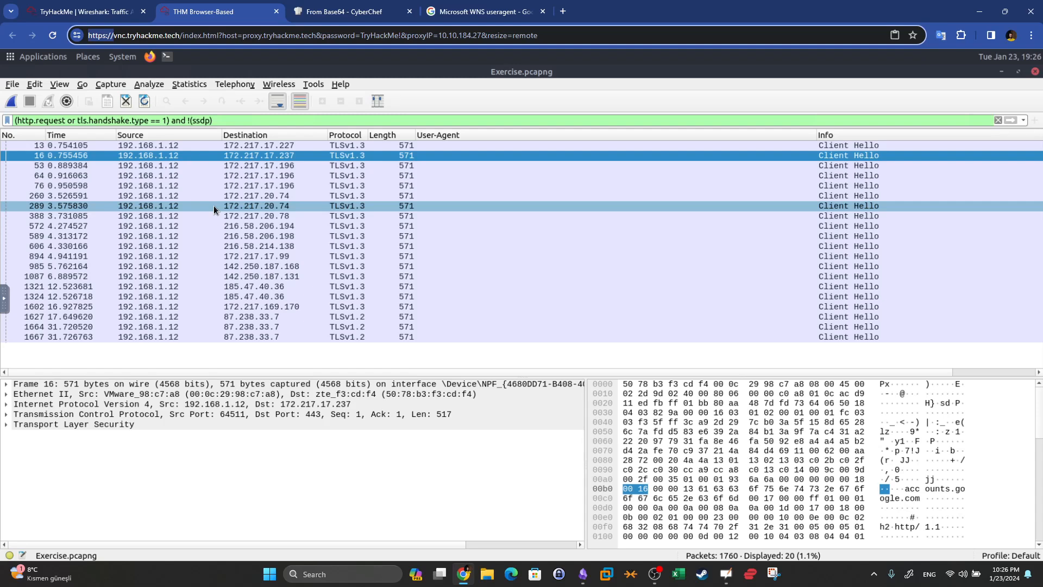
pyautogui.click(84, 11)
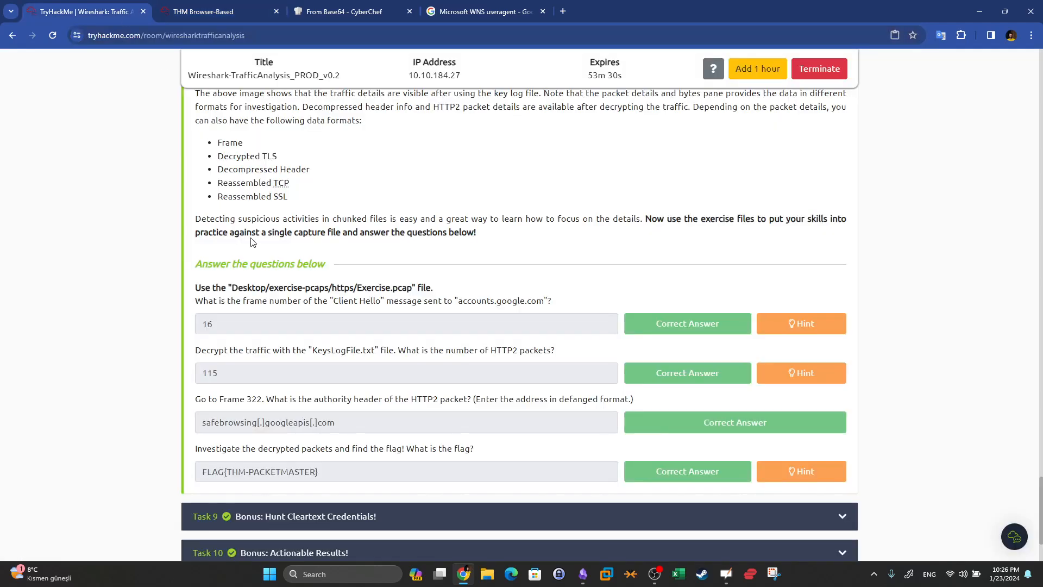
pyautogui.moveTo(202, 354); pyautogui.dragTo(499, 344)
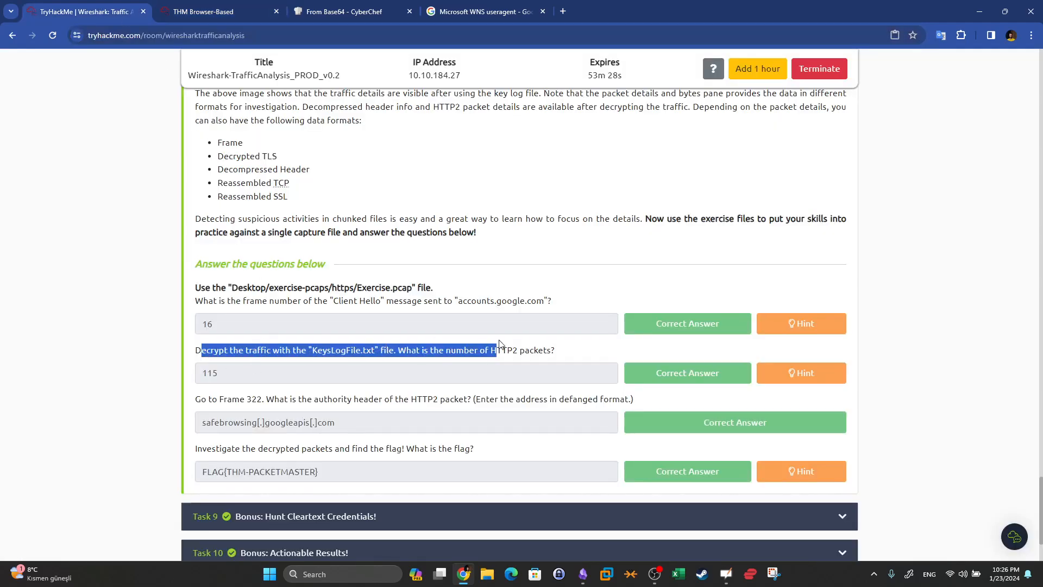
pyautogui.click(326, 360)
pyautogui.moveTo(313, 350); pyautogui.dragTo(376, 351)
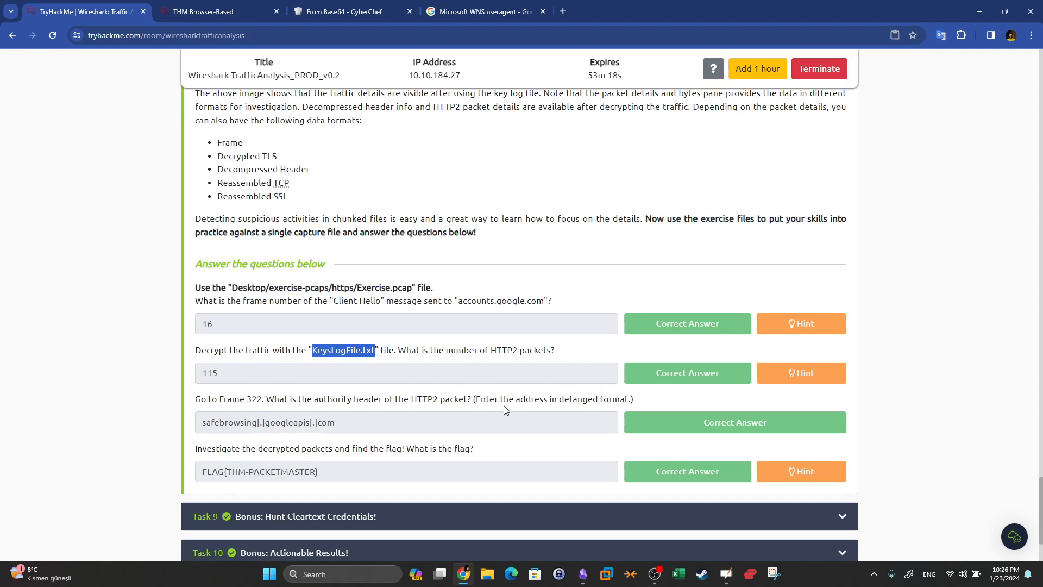
pyautogui.click(474, 361)
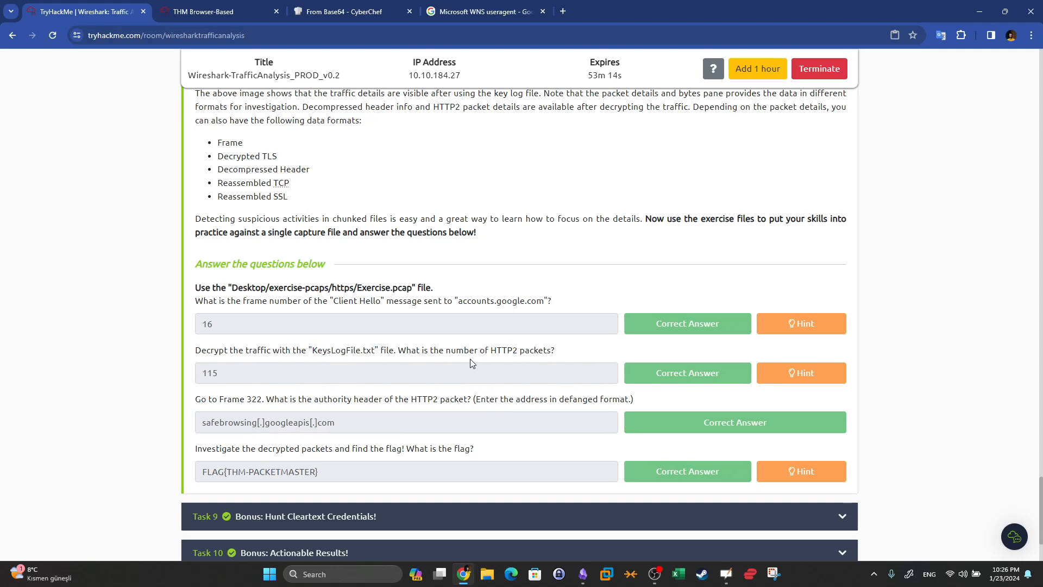
pyautogui.moveTo(318, 351)
pyautogui.mouseDown()
pyautogui.moveTo(356, 350)
pyautogui.moveTo(312, 352)
pyautogui.mouseUp()
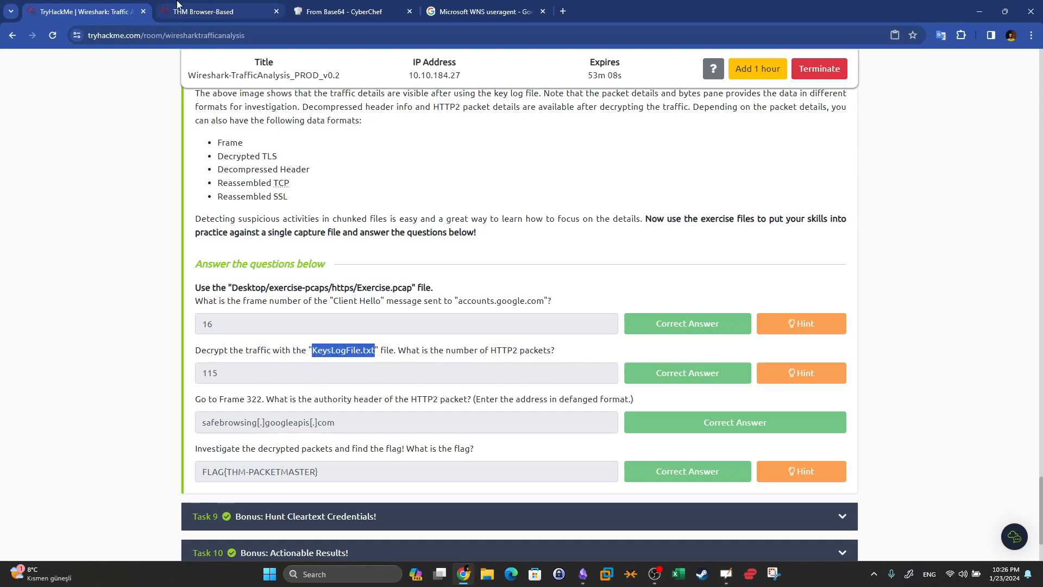
pyautogui.click(196, 12)
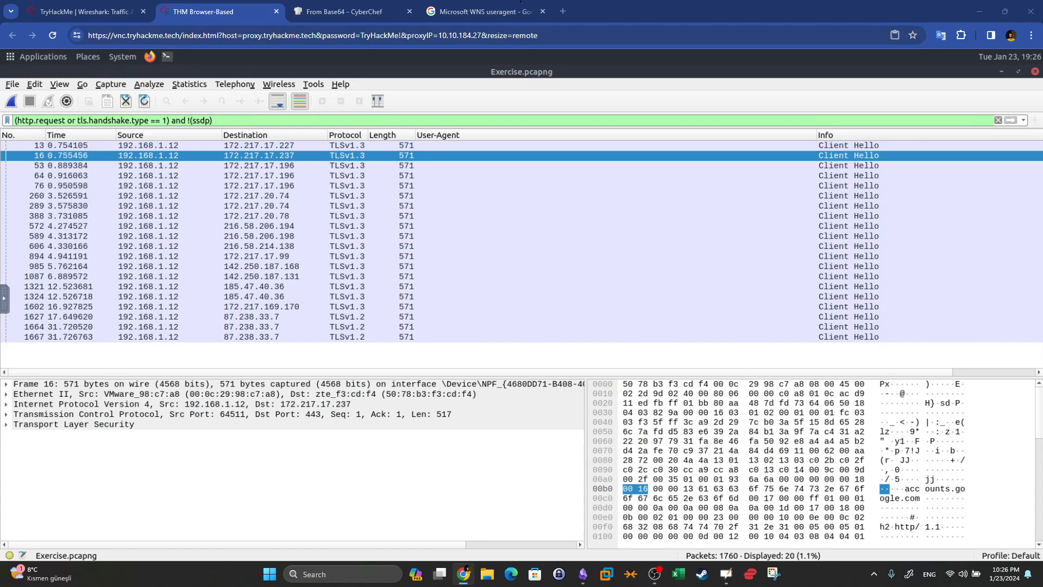
pyautogui.hotkey('alt', 'Tab')
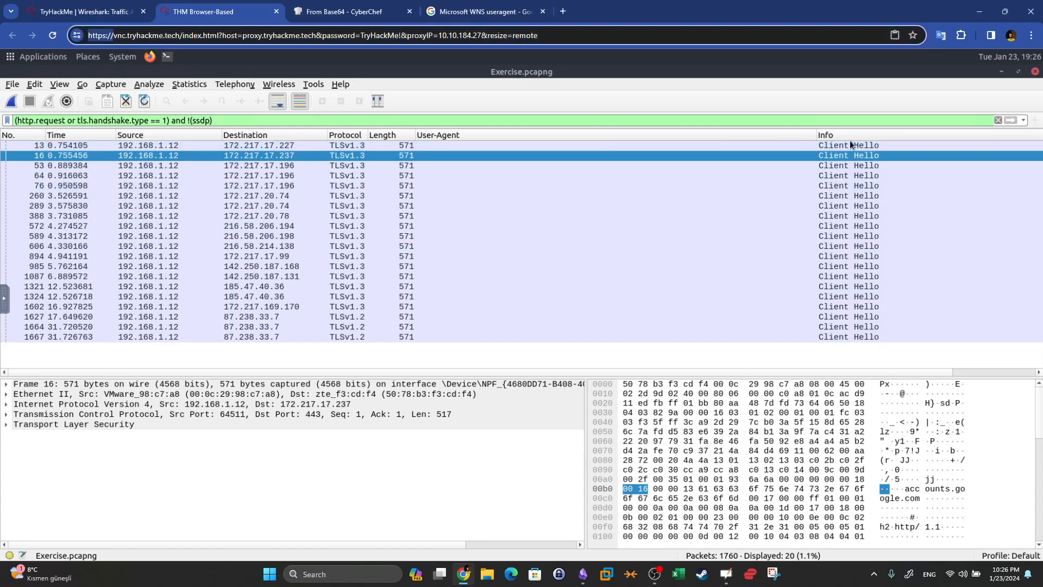
# Step: Clear the display filter and open the TLS protocol settings in Wireshark's preferences
pyautogui.click(998, 120)
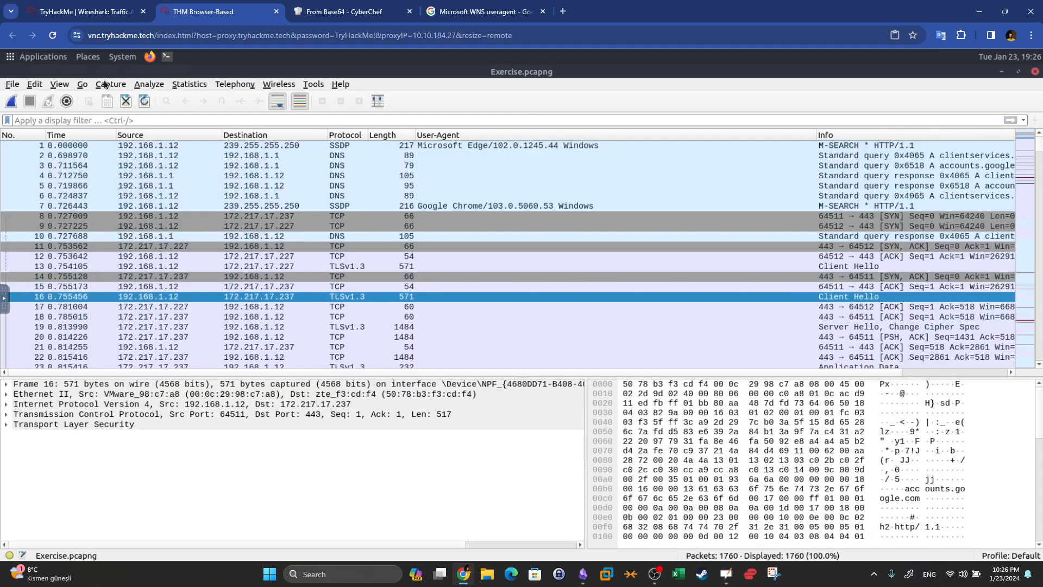
pyautogui.click(12, 85)
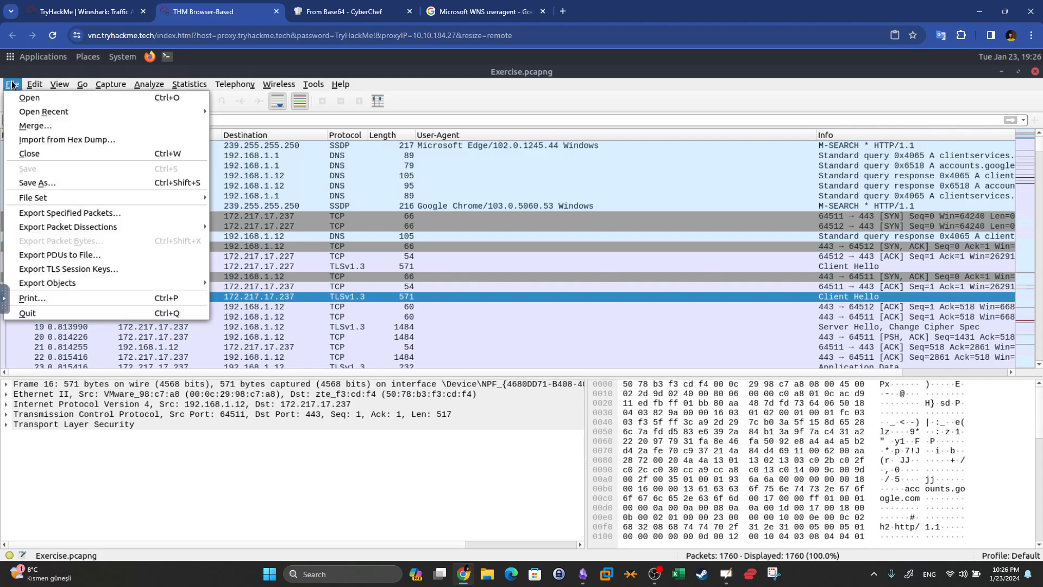
pyautogui.moveTo(36, 84)
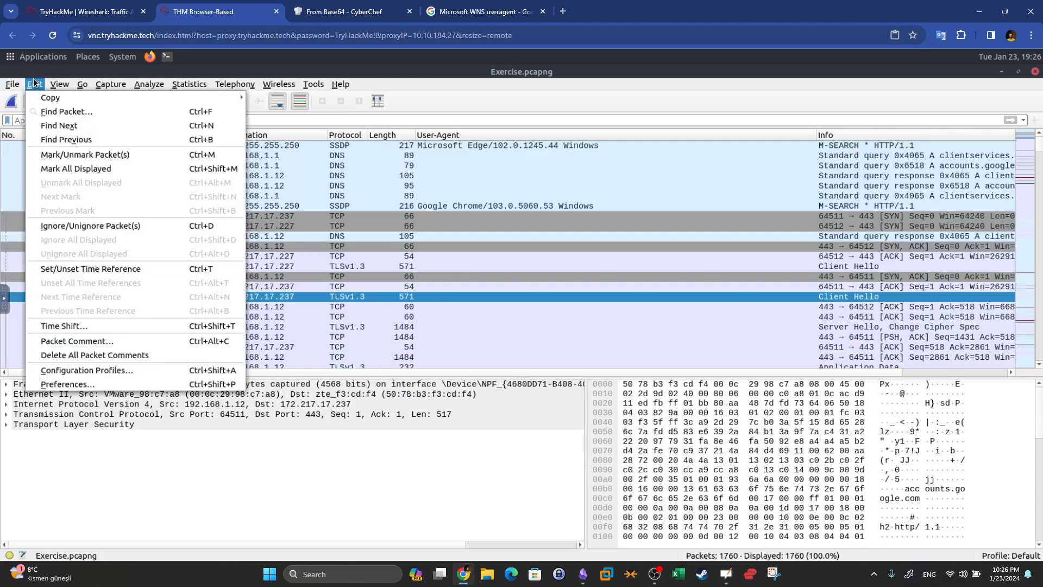
pyautogui.click(114, 384)
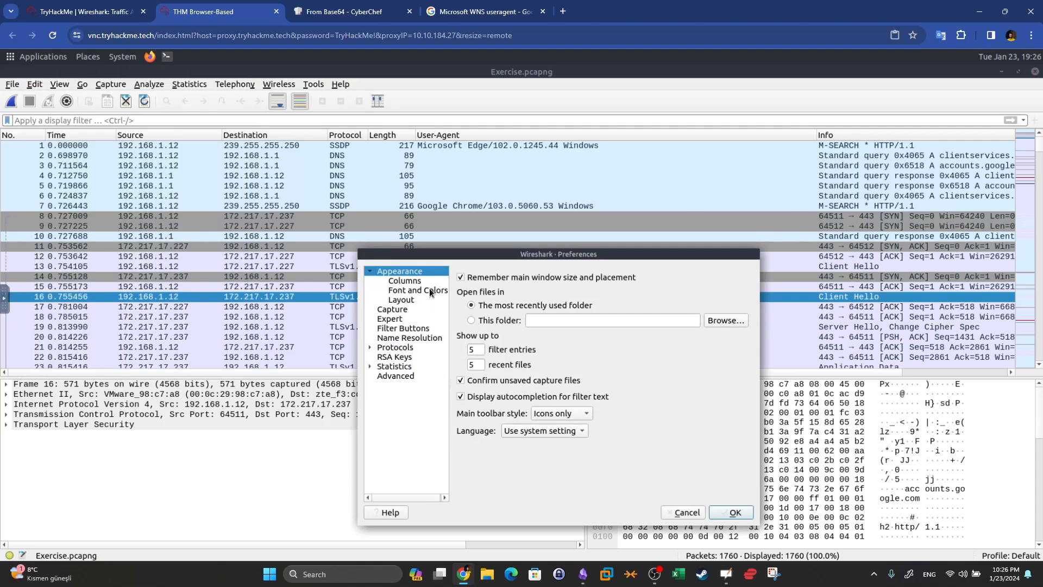
pyautogui.moveTo(422, 249); pyautogui.dragTo(304, 172)
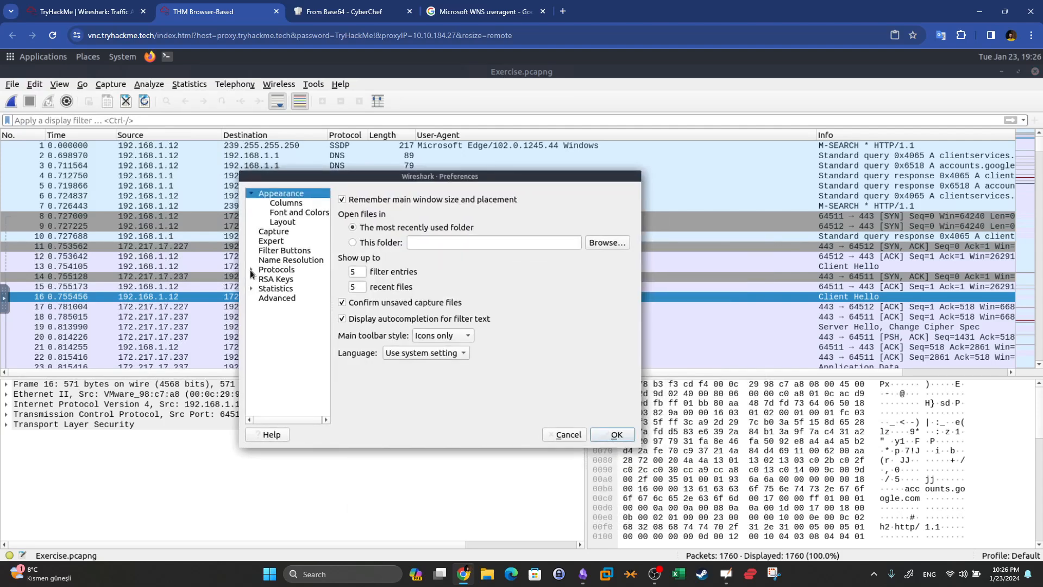
pyautogui.click(251, 270)
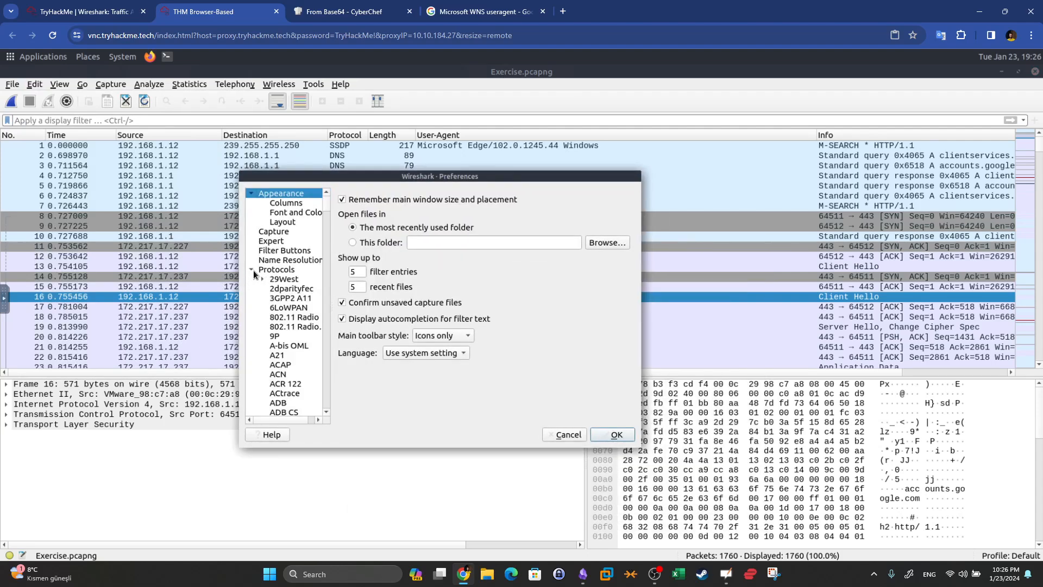
pyautogui.click(275, 273)
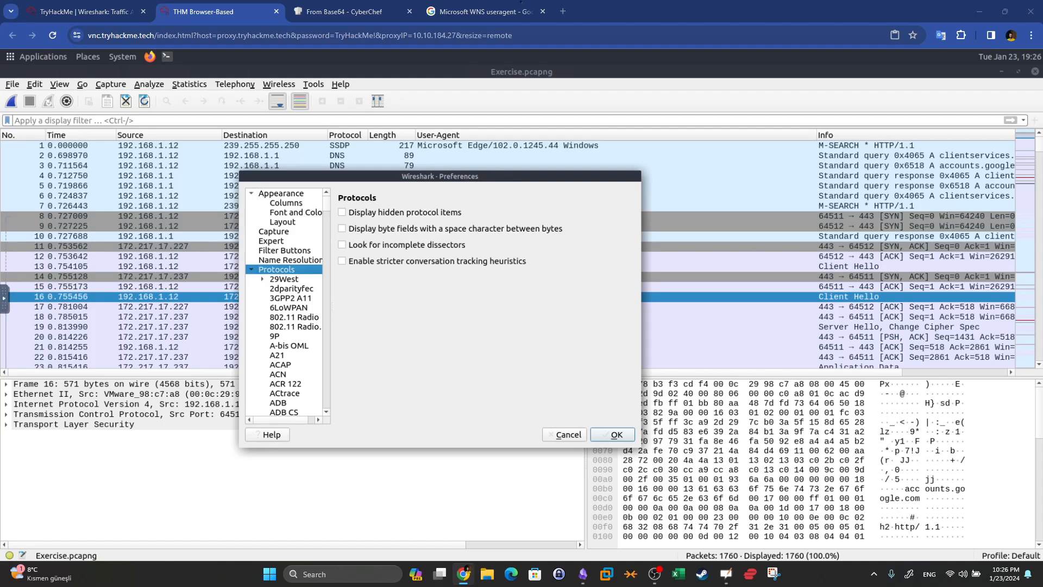
pyautogui.scroll(-20, 314, 304)
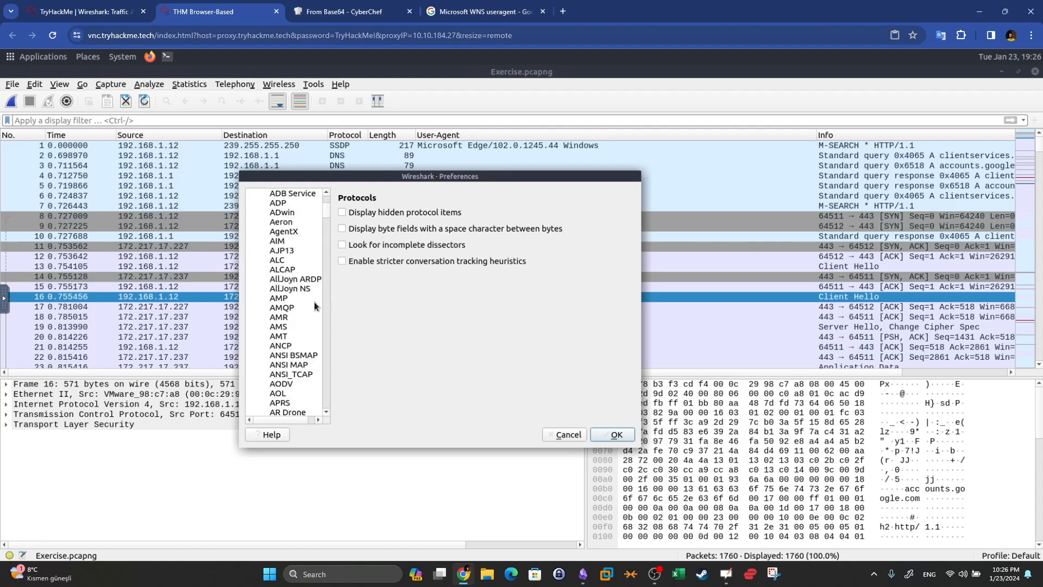
pyautogui.moveTo(325, 217); pyautogui.dragTo(321, 364)
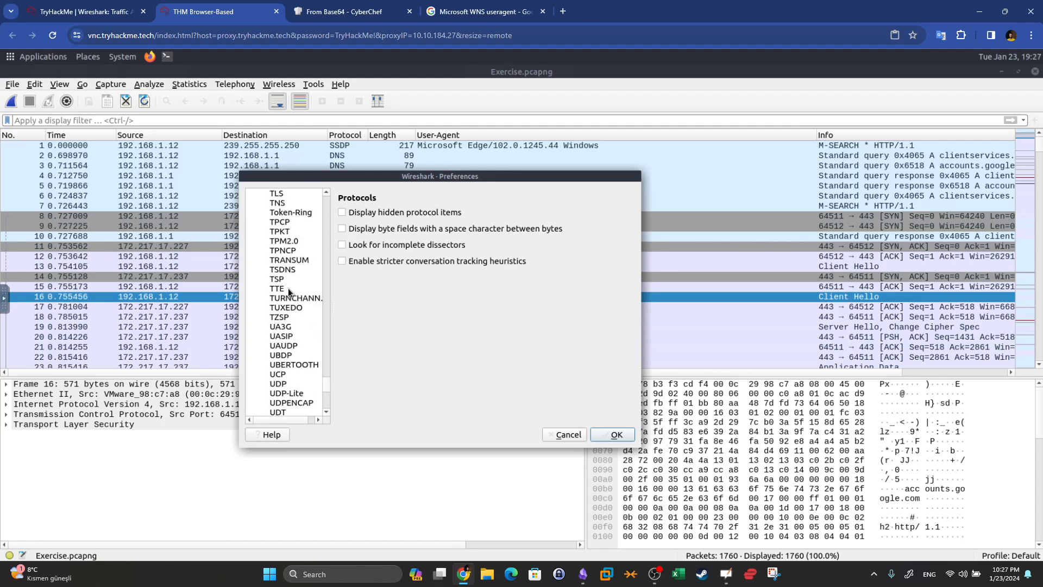
pyautogui.click(277, 194)
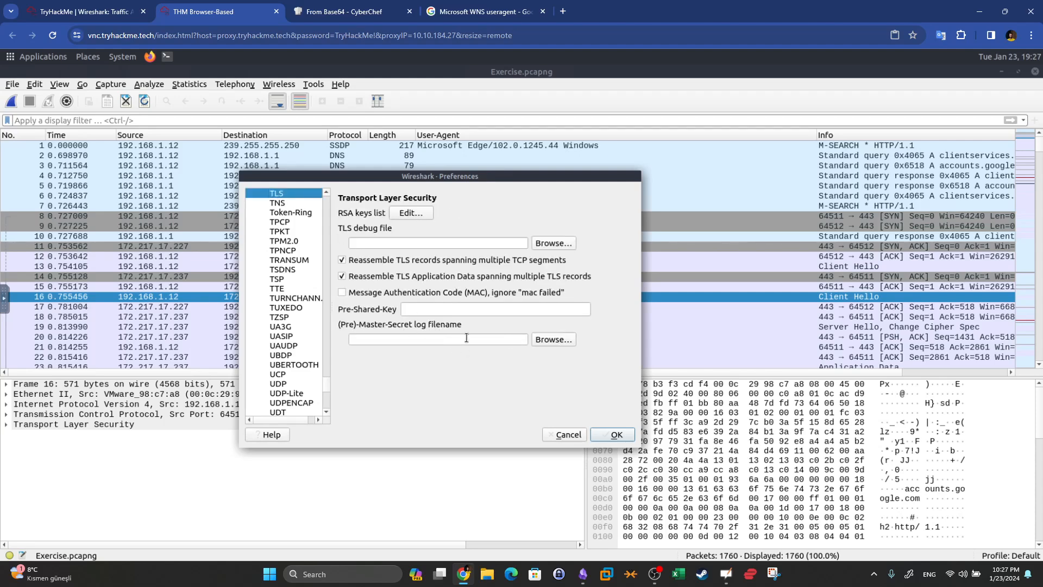
# Step: Set KeysLogFile.txt from Desktop/exercise-pcaps/https as the (Pre)-Master-Secret log file and save the preferences
pyautogui.moveTo(466, 338)
pyautogui.click(543, 339)
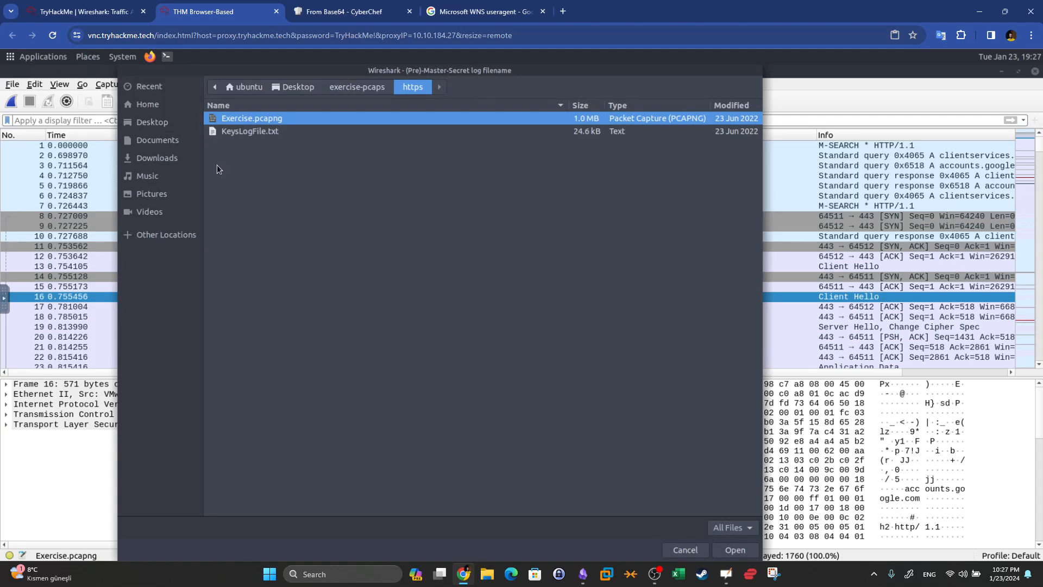
pyautogui.click(249, 132)
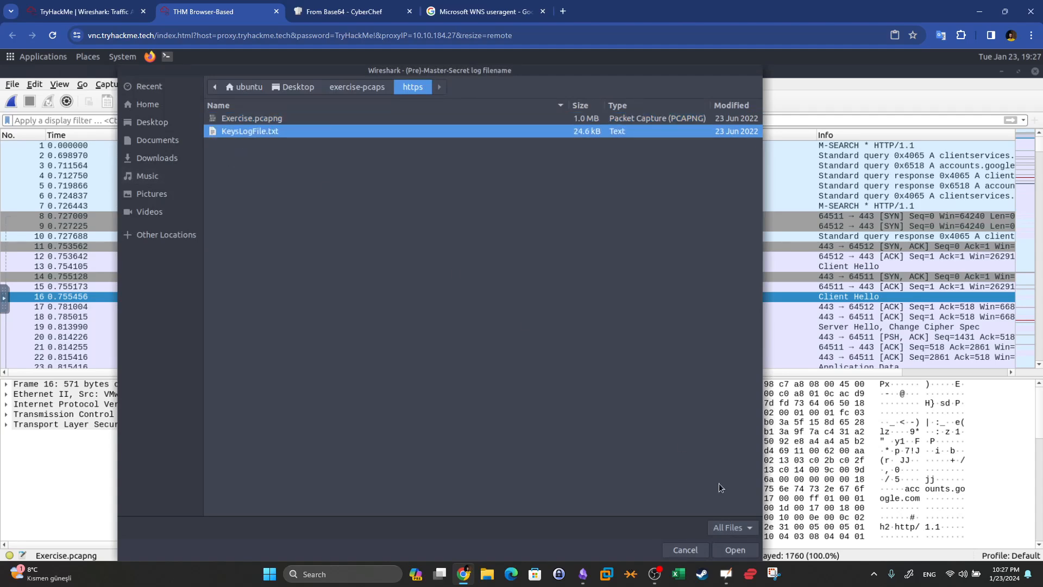
pyautogui.click(752, 551)
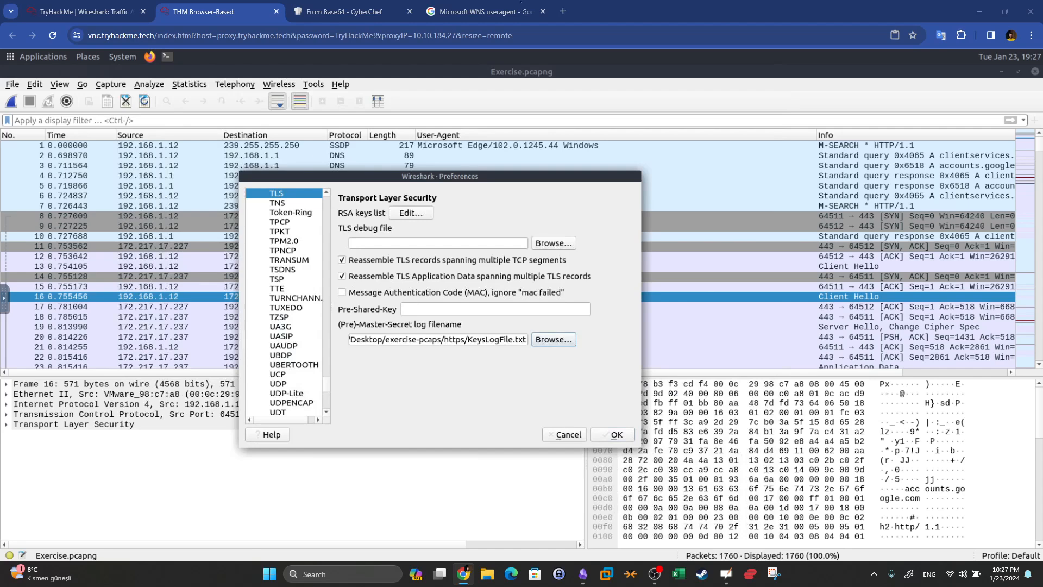
pyautogui.click(611, 433)
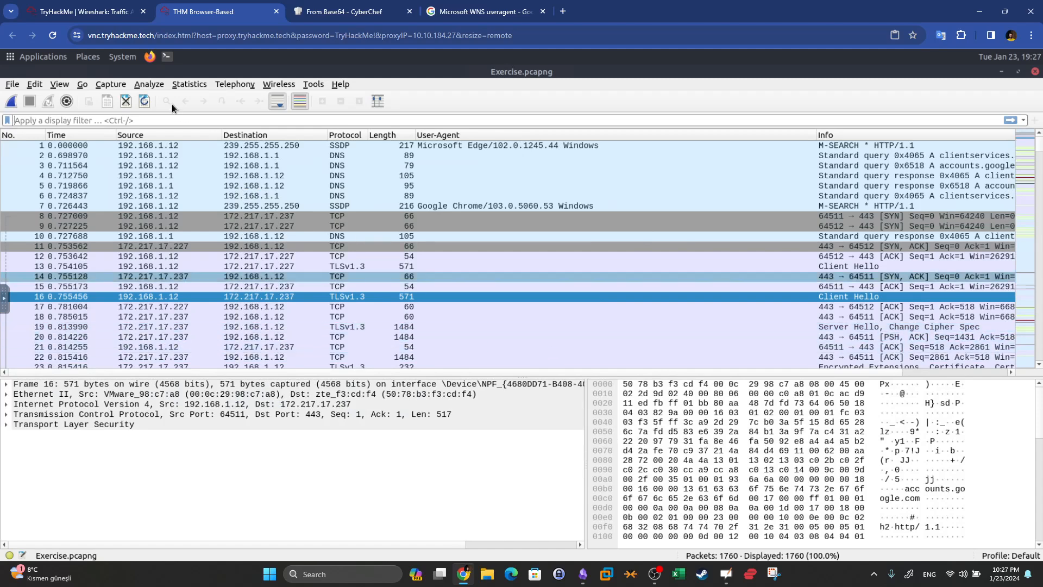
# Step: Filter the decrypted capture with http2 to show only the HTTP2 packets
pyautogui.click(178, 123)
pyautogui.write('http1')
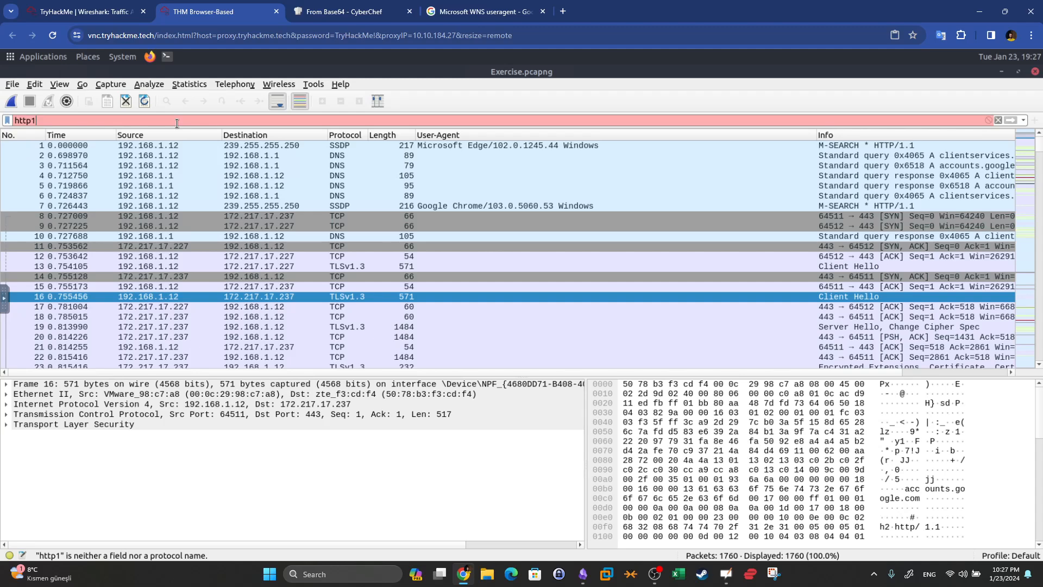
pyautogui.press('BackSpace')
pyautogui.write('2')
pyautogui.press('Return')
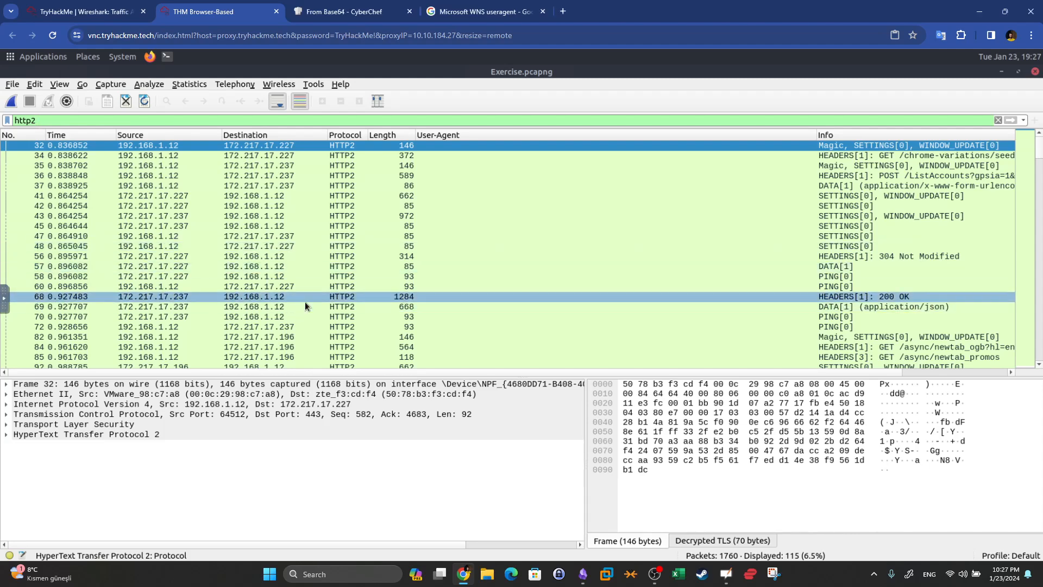
# Step: Compare the HTTP2 packet count with the room's Task 8 answer and read the question about frame 322
pyautogui.click(87, 11)
pyautogui.doubleClick(211, 373)
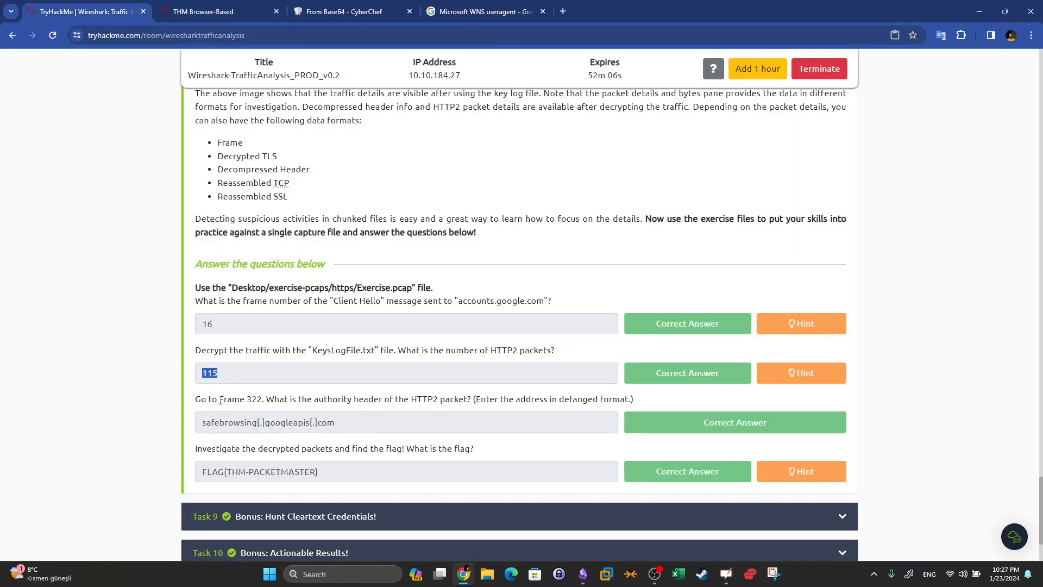
pyautogui.doubleClick(254, 399)
# Step: Return to the Wireshark capture and go to packet 322
pyautogui.click(206, 11)
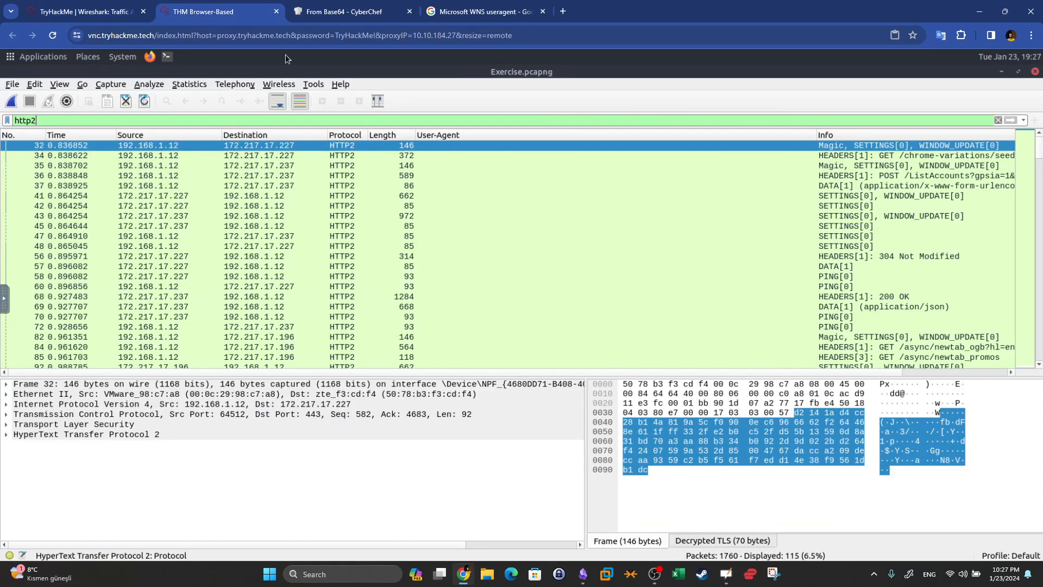
pyautogui.click(83, 83)
pyautogui.click(95, 96)
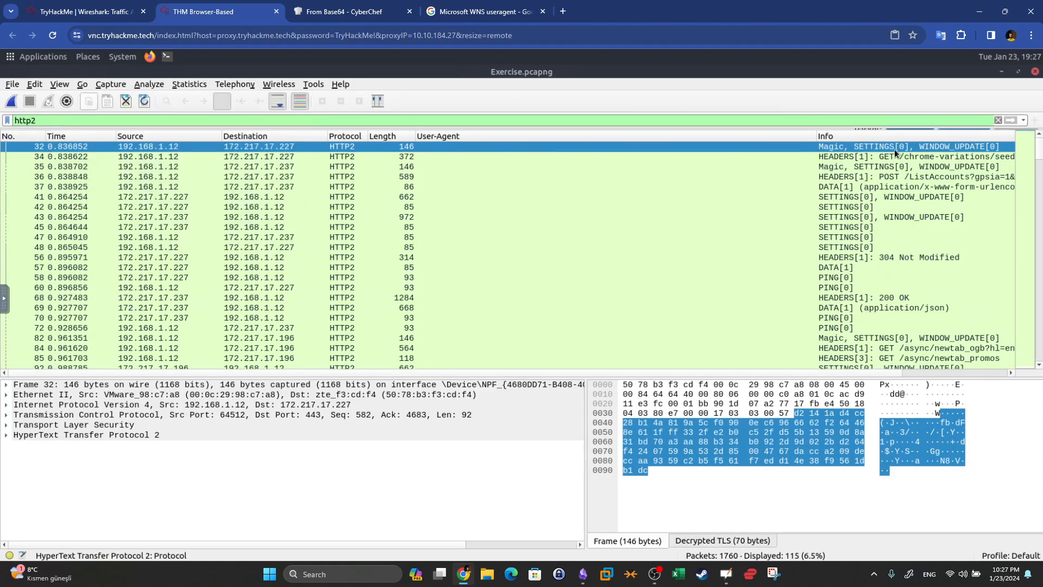
pyautogui.write('322')
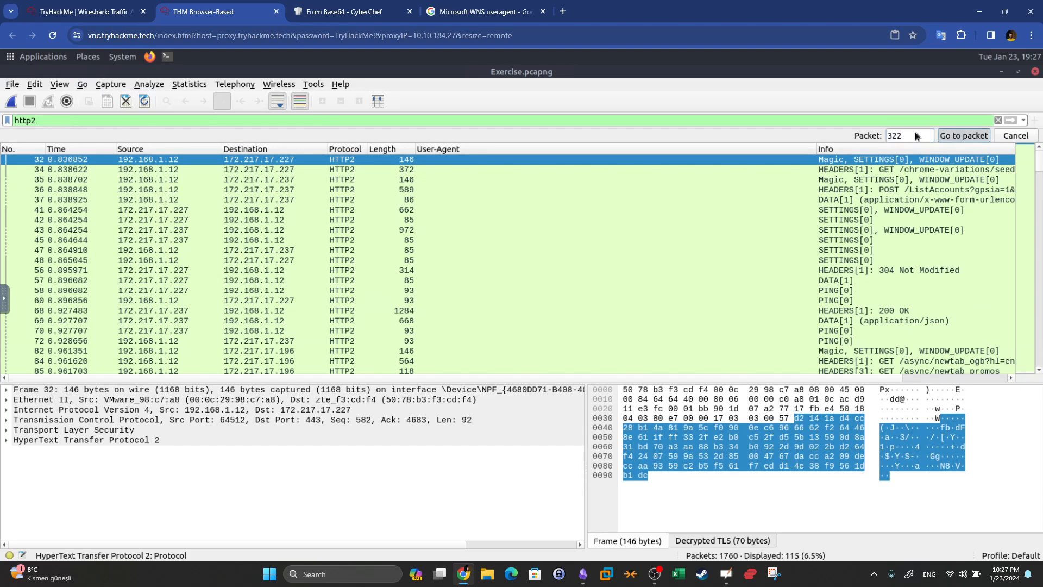
pyautogui.press('Return')
# Step: Recheck the room's question on the authority header of frame 322, returning to the capture
pyautogui.click(133, 6)
pyautogui.click(231, 6)
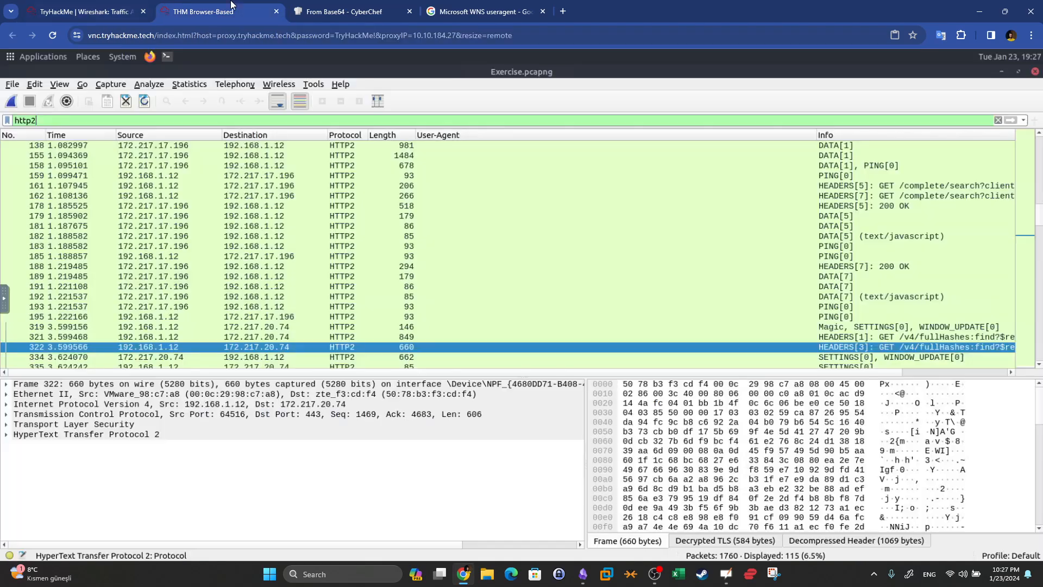
pyautogui.scroll(-3, 280, 288)
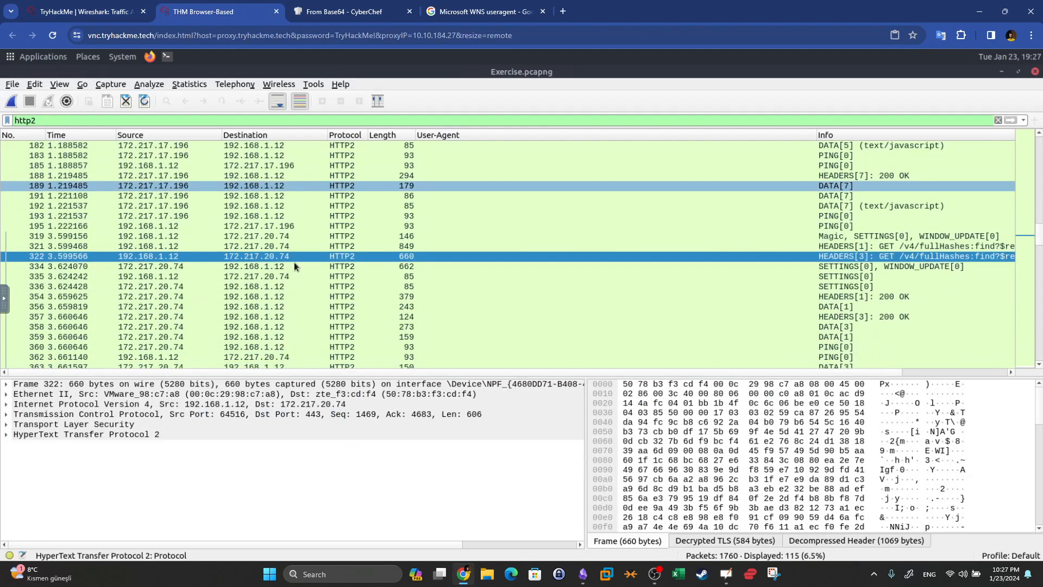
pyautogui.click(129, 5)
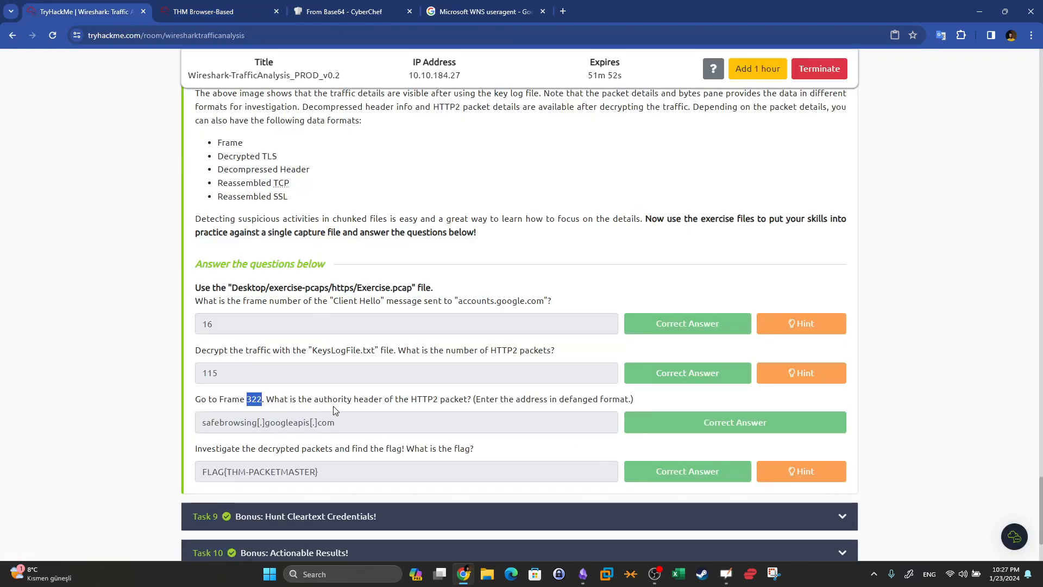
pyautogui.press('super+shift+s')
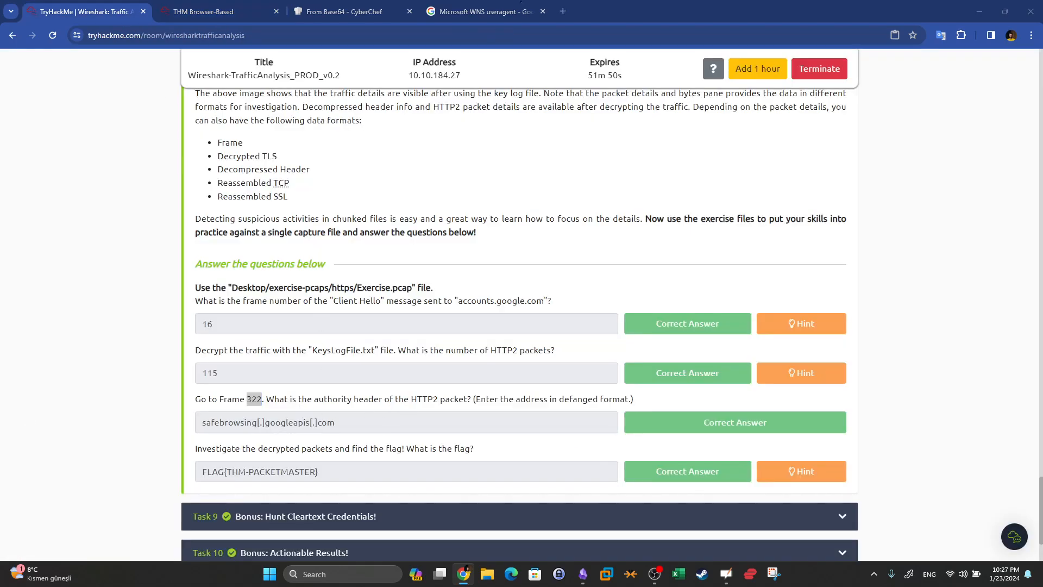
pyautogui.click(180, 6)
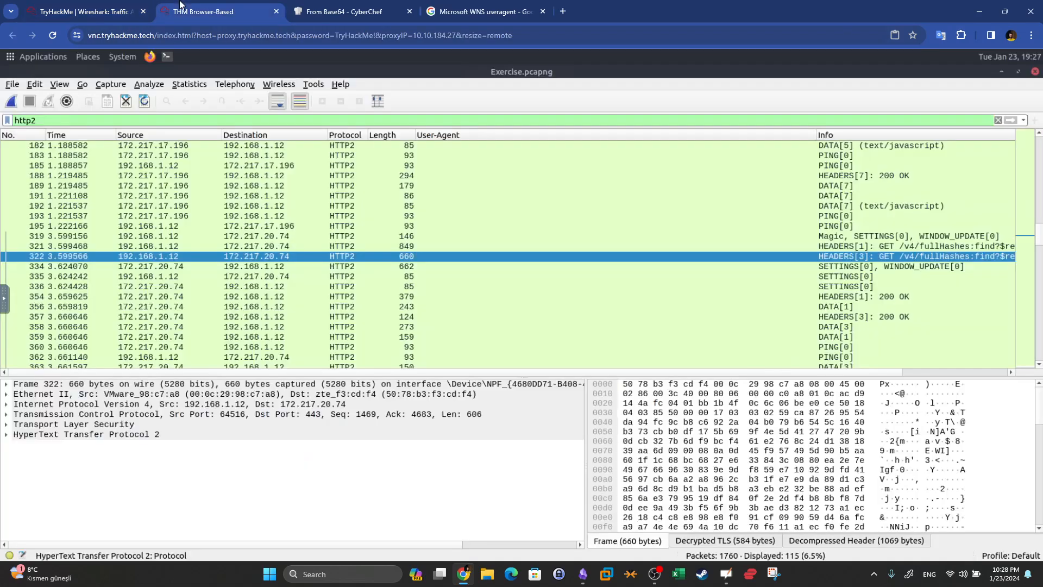
# Step: Expand packet 322's HyperText Transfer Protocol 2 HEADERS stream and inspect its :authority header
pyautogui.click(8, 436)
pyautogui.click(7, 434)
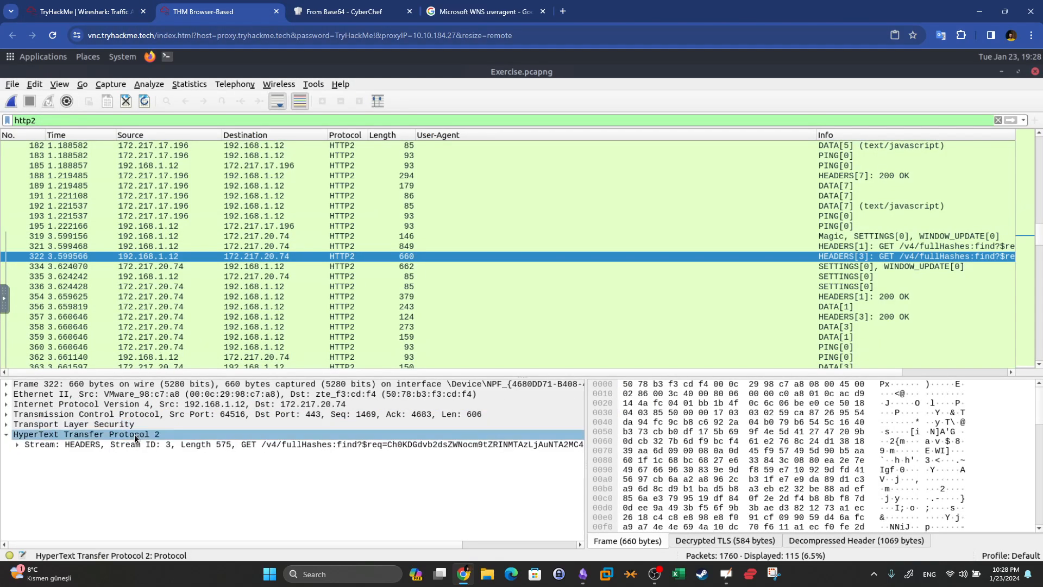
pyautogui.click(40, 446)
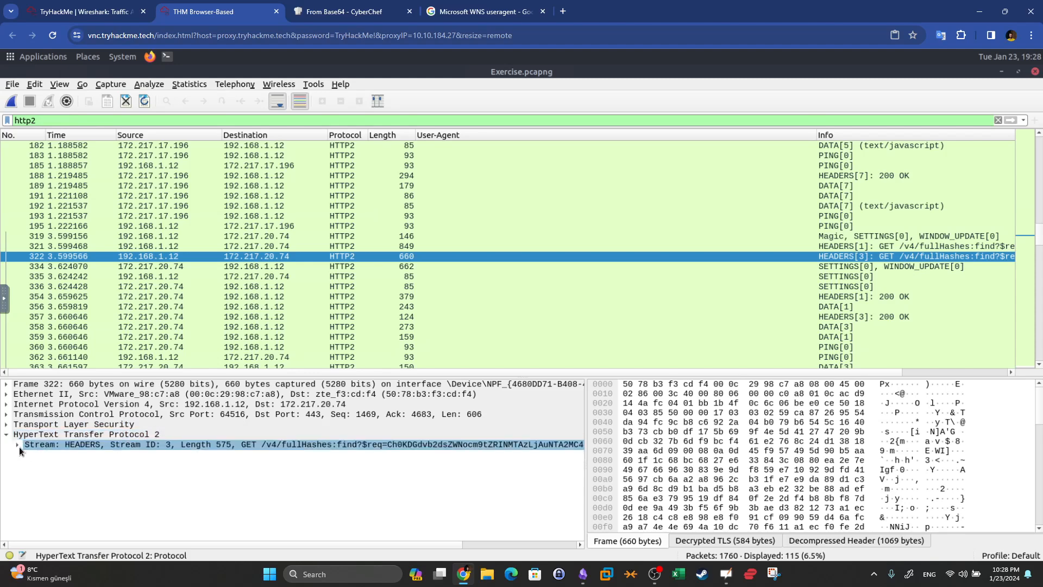
pyautogui.click(18, 444)
pyautogui.scroll(-2, 146, 448)
pyautogui.click(146, 446)
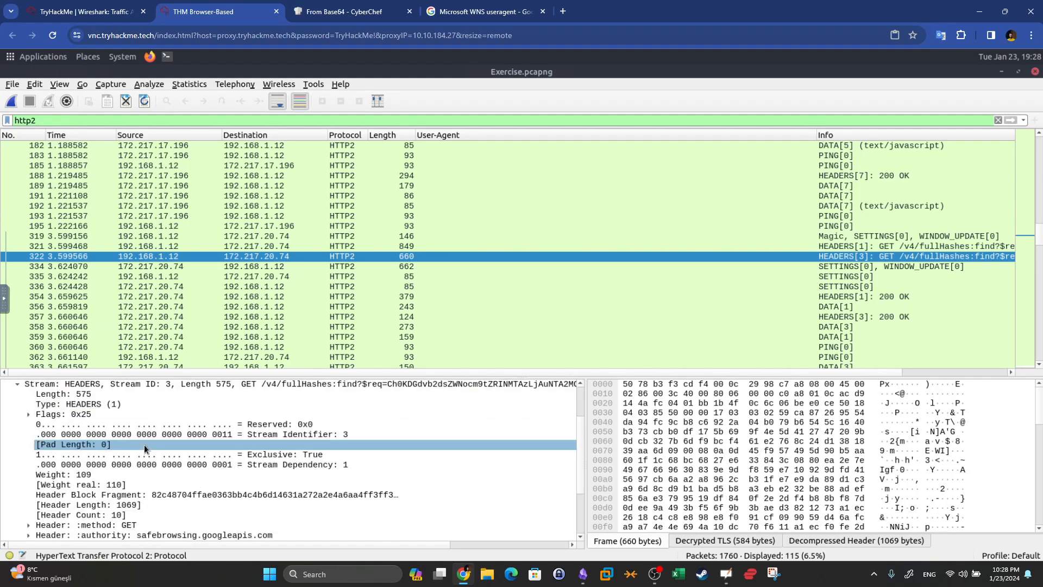
pyautogui.click(146, 424)
pyautogui.press('Up')
pyautogui.press('Up')
pyautogui.press('Up')
pyautogui.scroll(-2, 46, 426)
pyautogui.click(51, 466)
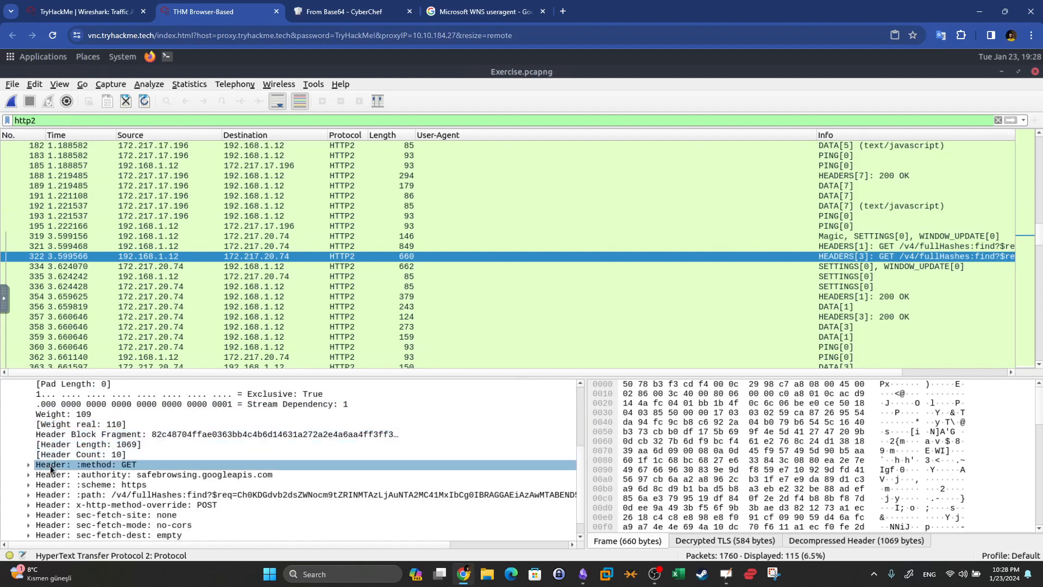
pyautogui.click(48, 474)
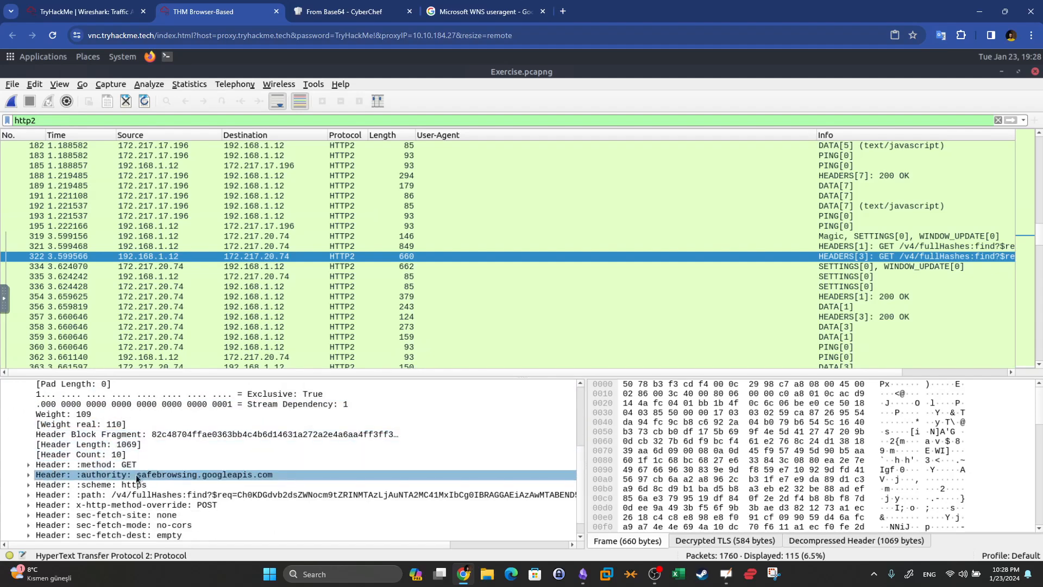
# Step: Compare the authority header with the room's defanged answer and review the question about finding the flag
pyautogui.click(85, 12)
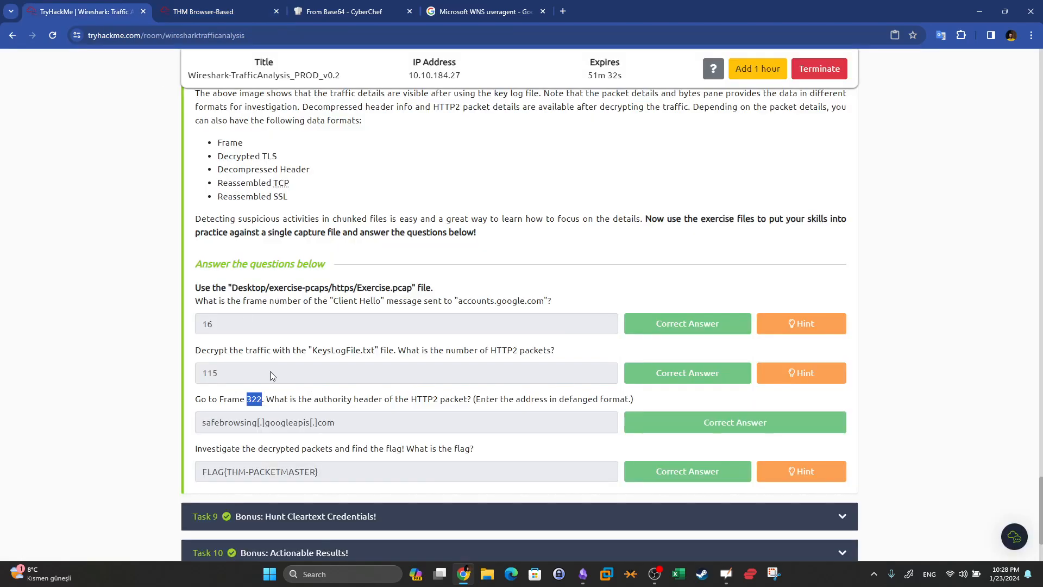
pyautogui.moveTo(356, 428); pyautogui.dragTo(124, 433)
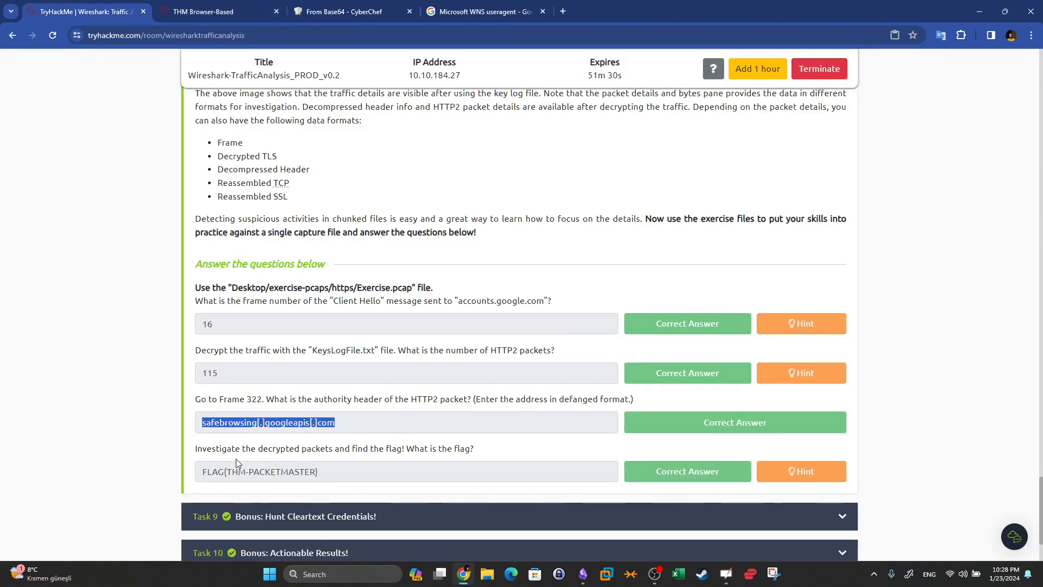
pyautogui.press('super+shift+s')
pyautogui.moveTo(332, 474); pyautogui.dragTo(185, 469)
# Step: Open the list of exportable HTTP objects for the decrypted Exercise.pcapng capture
pyautogui.click(201, 14)
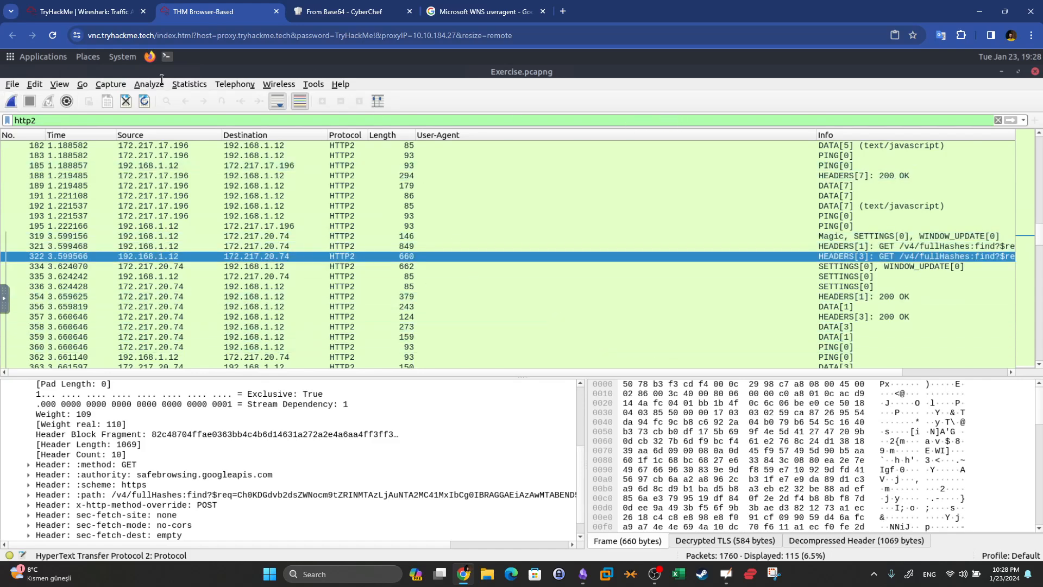
pyautogui.click(12, 84)
pyautogui.moveTo(34, 84)
pyautogui.moveTo(53, 283)
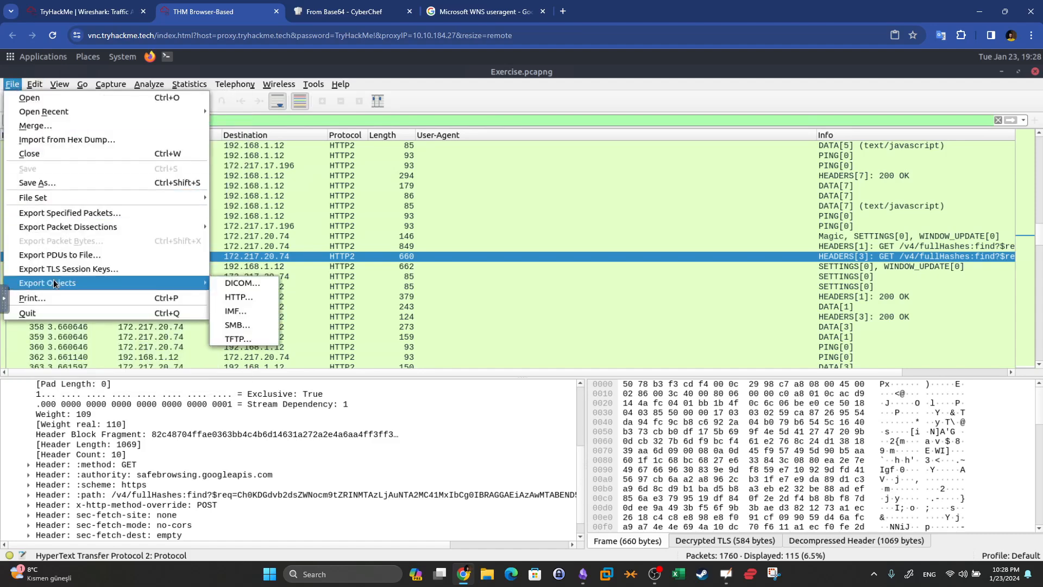
pyautogui.click(248, 295)
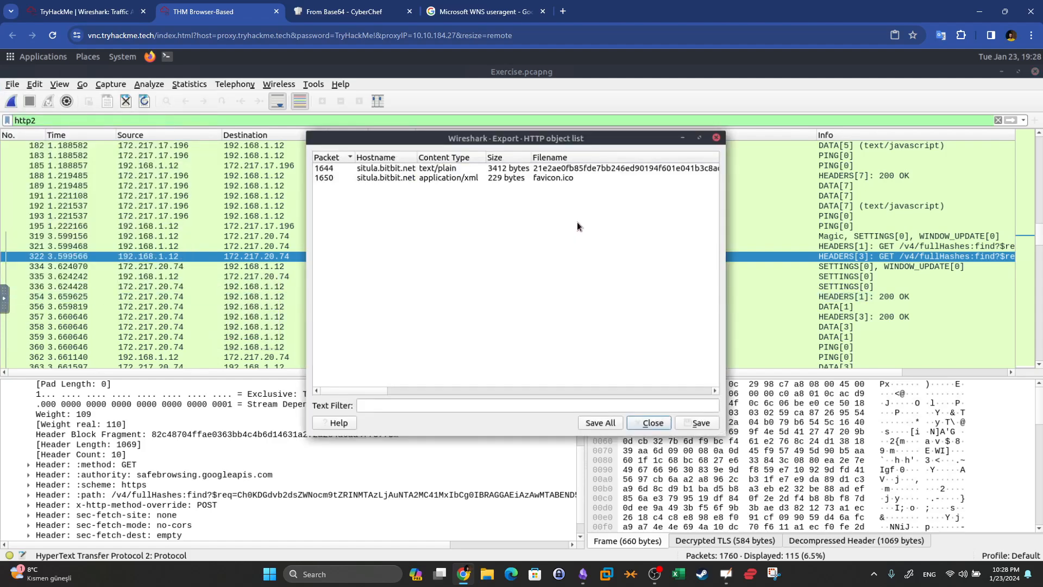
# Step: Save the text/plain object from packet 1644 to the Desktop under its default name and close the object list
pyautogui.click(539, 168)
pyautogui.click(542, 176)
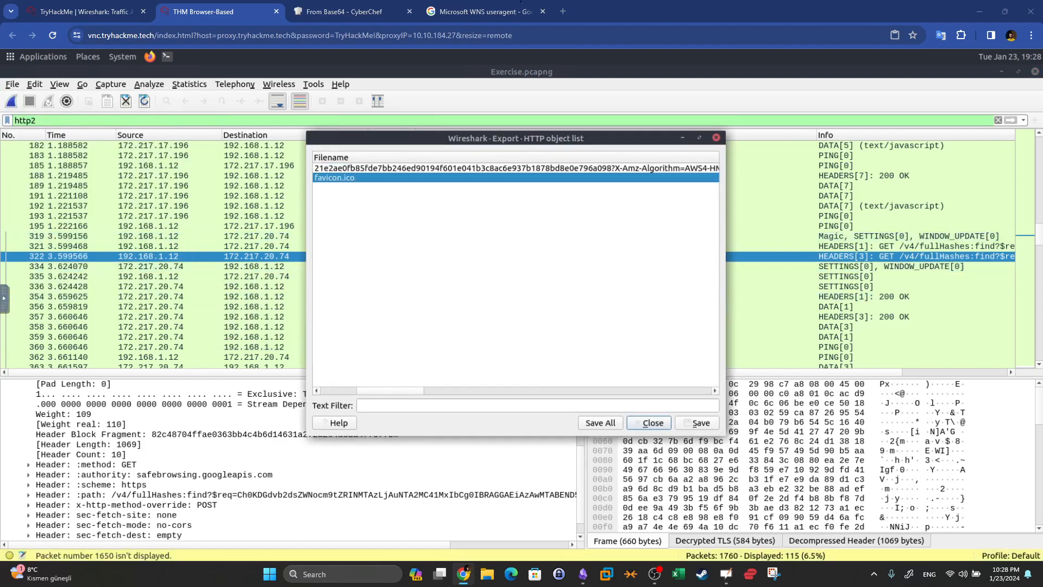
pyautogui.click(547, 169)
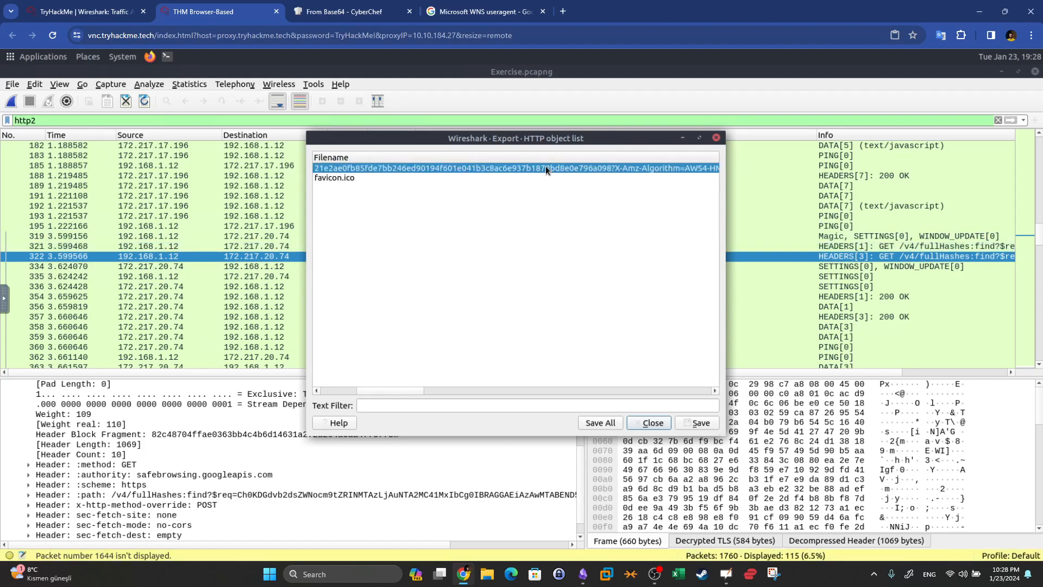
pyautogui.click(697, 423)
pyautogui.click(239, 132)
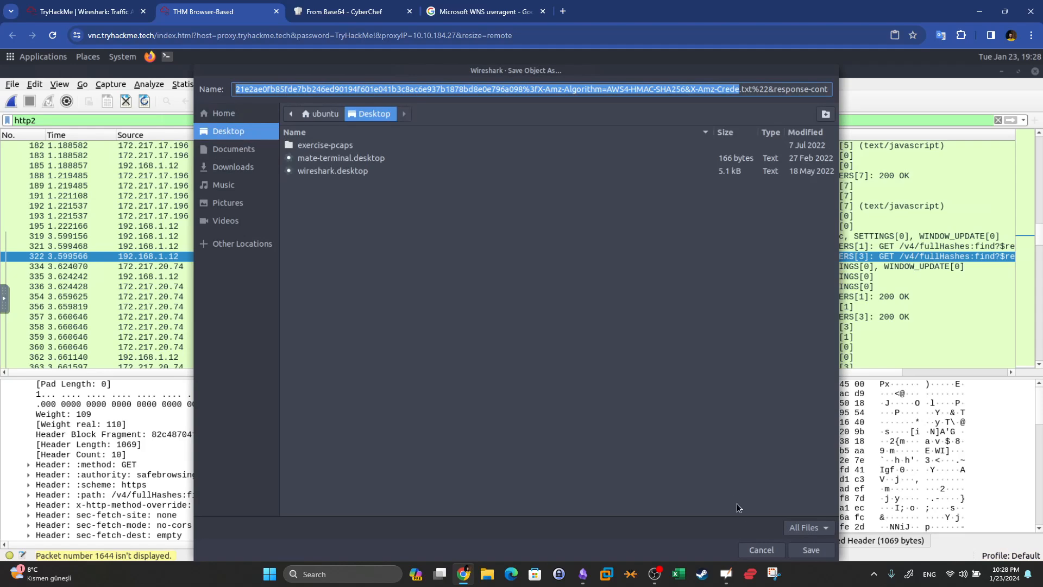
pyautogui.press('Return')
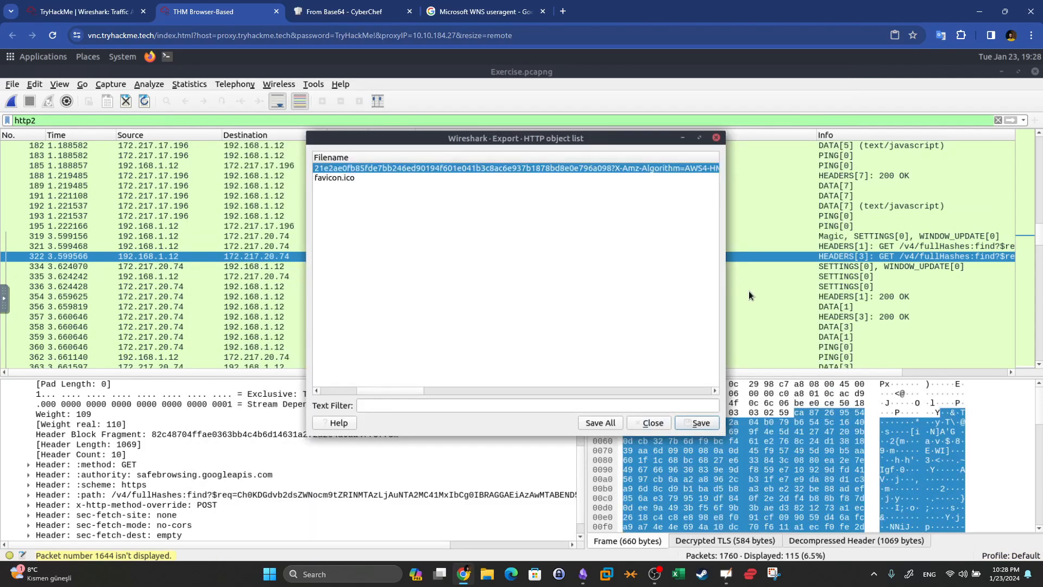
pyautogui.click(645, 423)
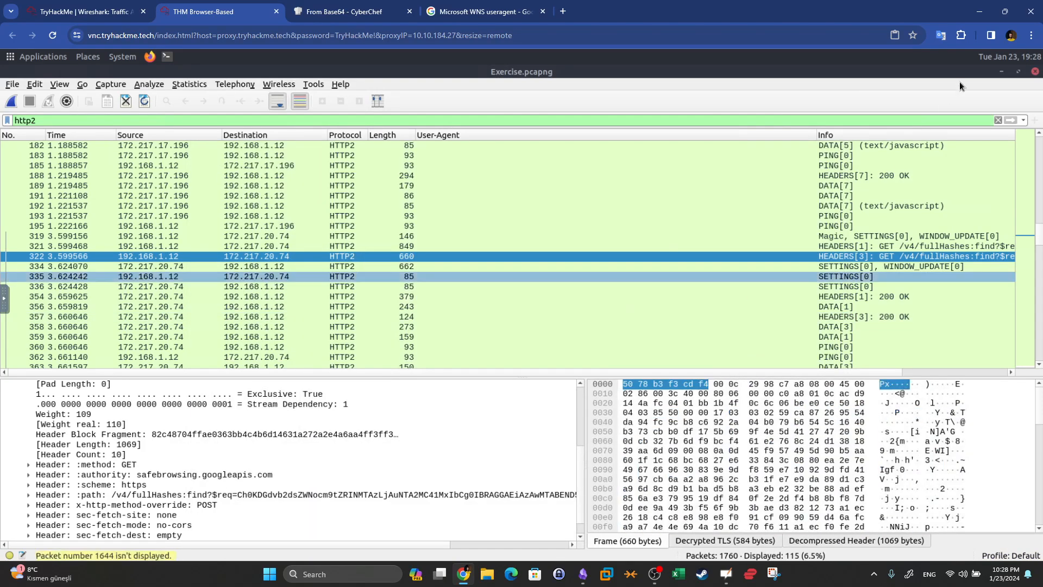
# Step: Minimize Wireshark, open the exported text file from the desktop and highlight the flag on line 4
pyautogui.click(1002, 72)
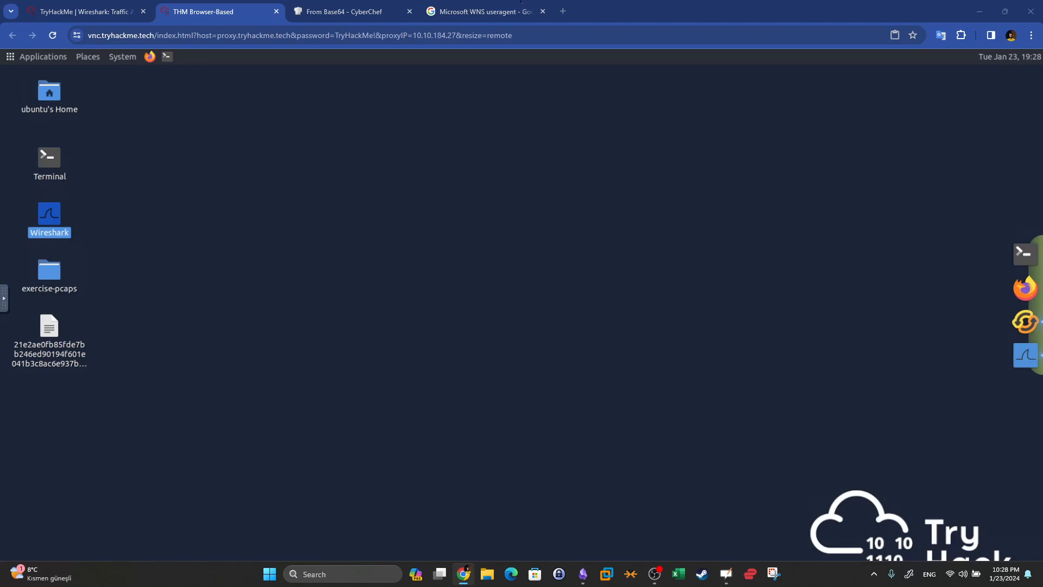
pyautogui.doubleClick(64, 334)
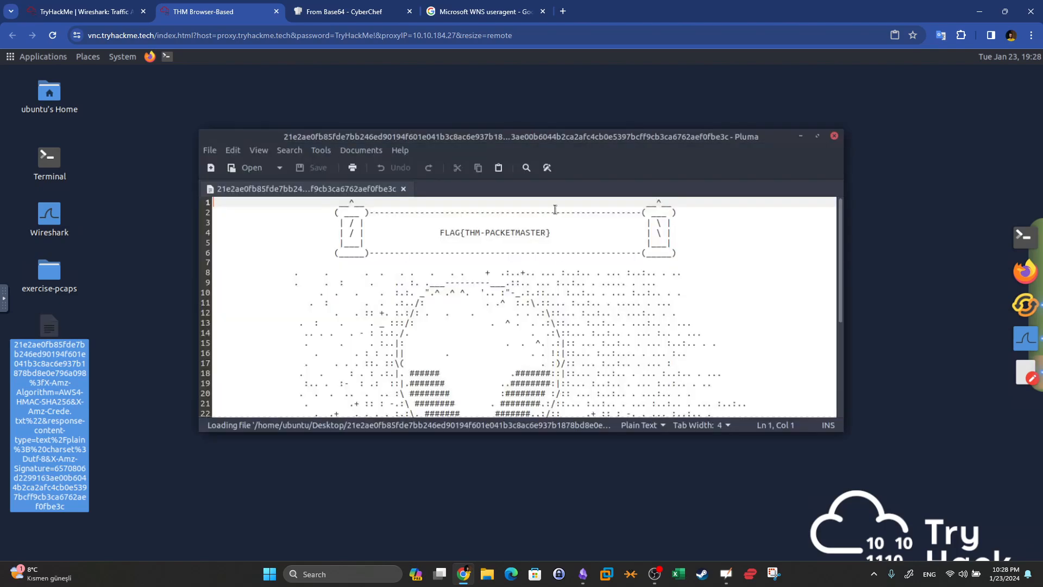
pyautogui.moveTo(573, 233); pyautogui.dragTo(419, 232)
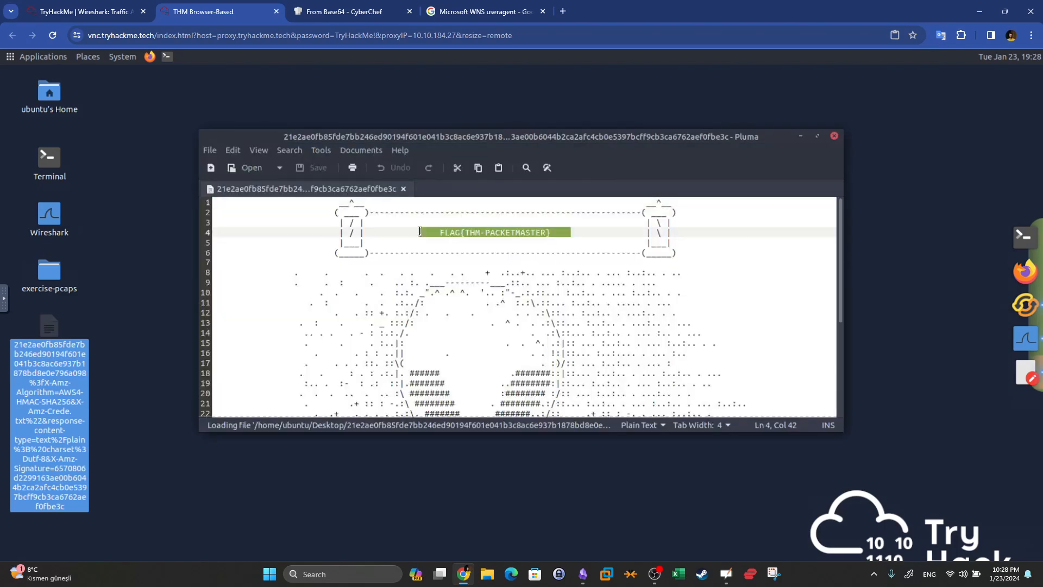
# Step: Return to the TryHackMe room, expand Task 9 on hunting cleartext credentials and review its questions
pyautogui.click(93, 7)
pyautogui.scroll(-2, 350, 272)
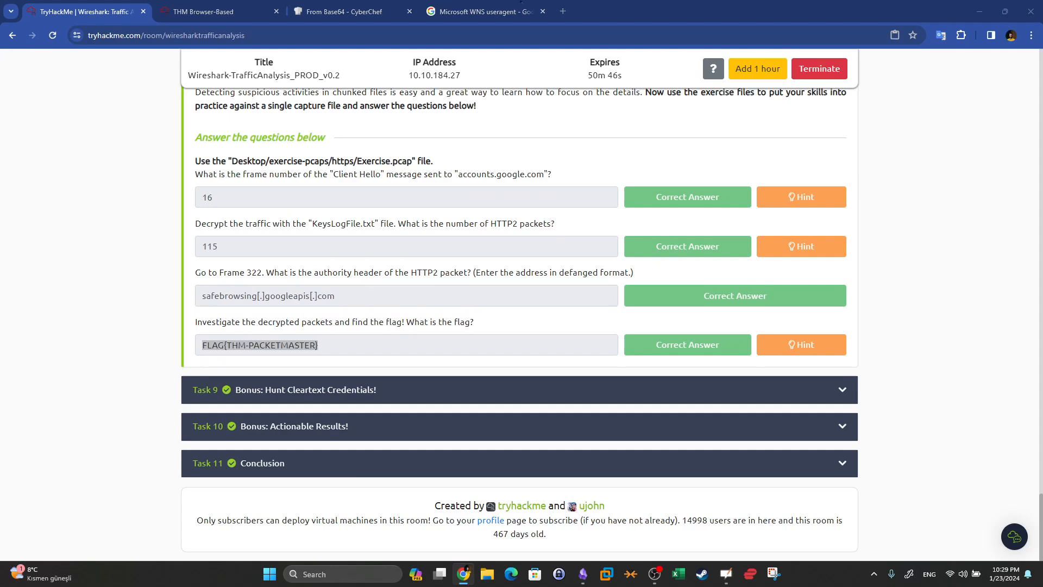
pyautogui.click(660, 392)
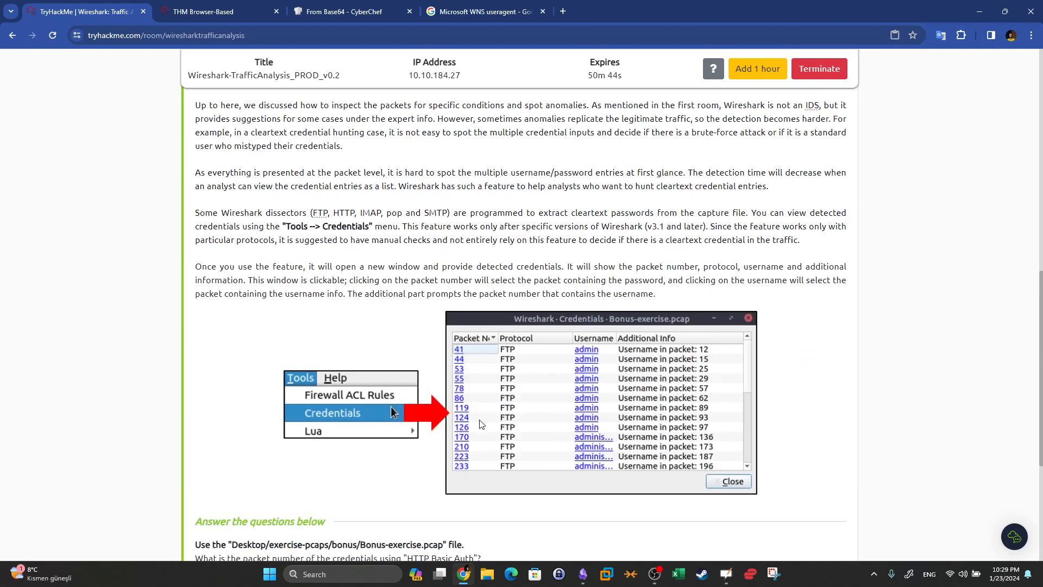
pyautogui.scroll(-4, 479, 424)
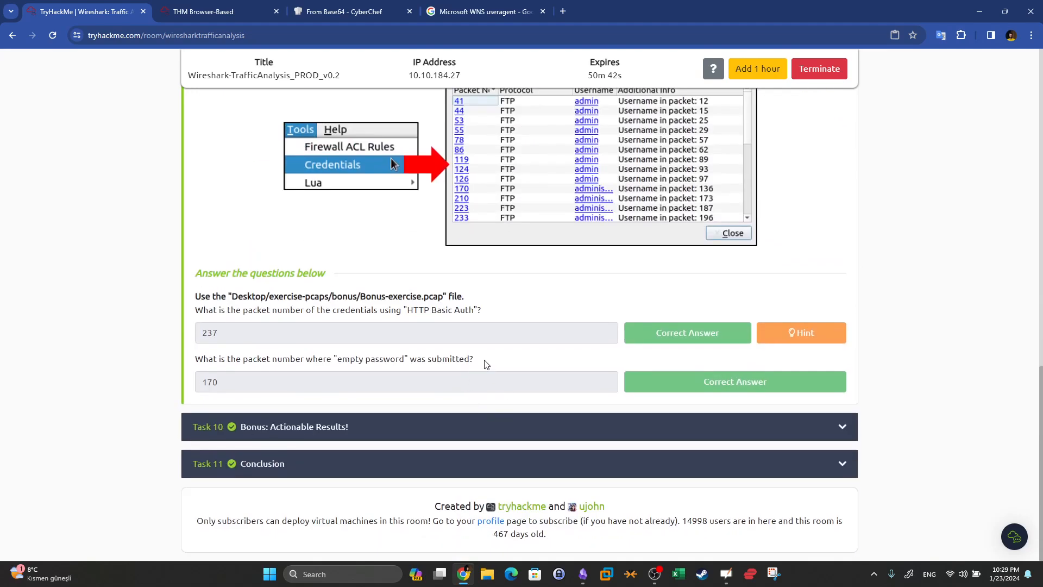
# Step: Close the exported text file on the virtual machine and bring the Wireshark window back up
pyautogui.click(250, 5)
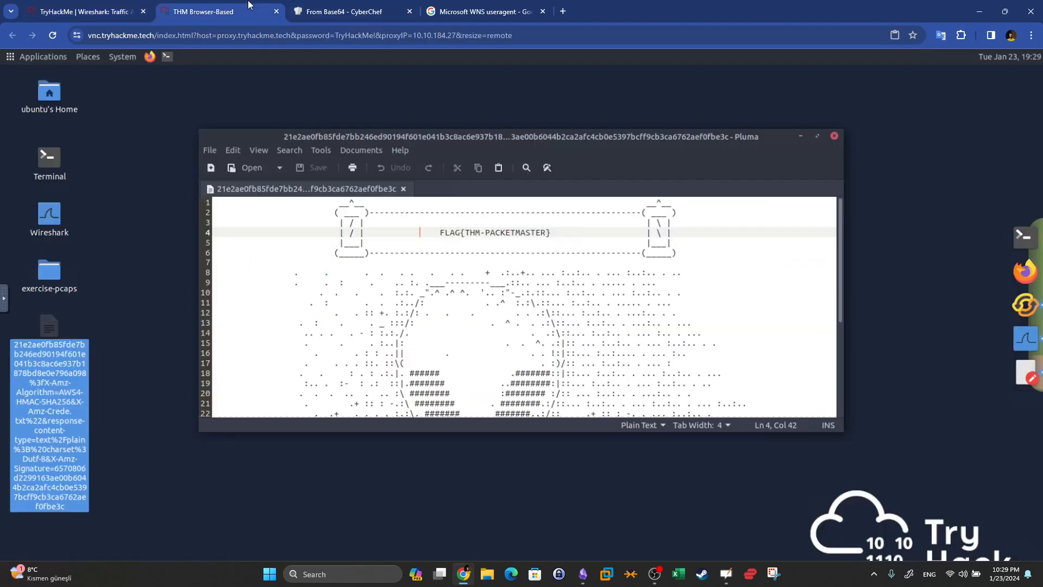
pyautogui.click(835, 137)
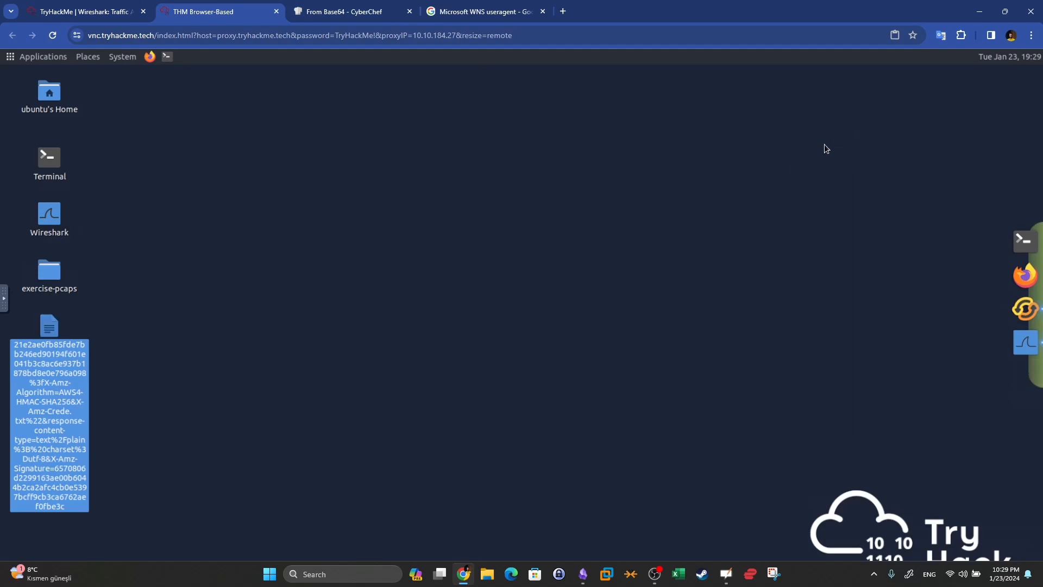
pyautogui.click(1025, 355)
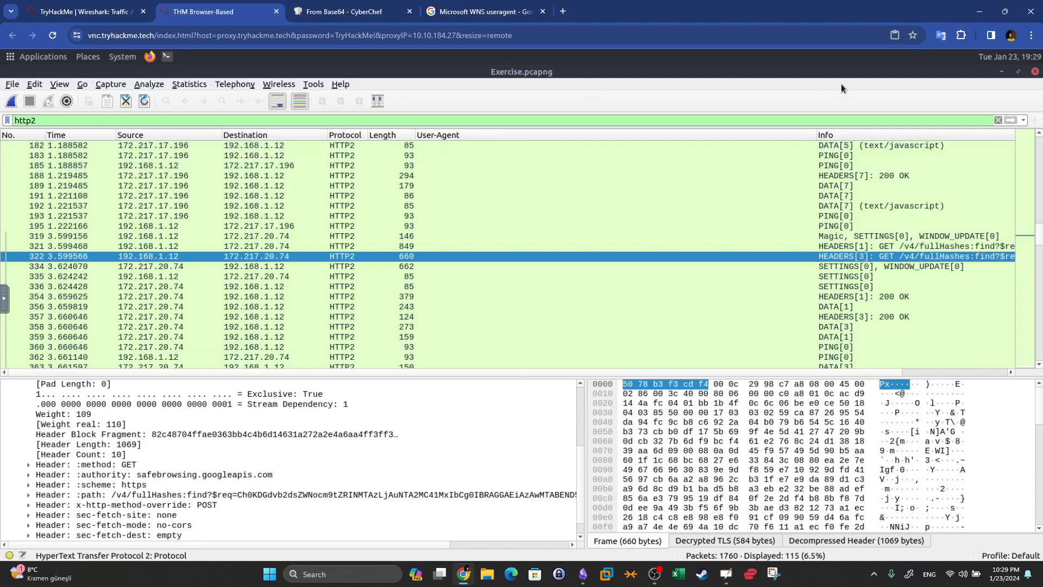
# Step: Clear the http2 display filter and open Bonus-exercise.pcap from the Desktop/exercise-pcaps/bonus folder
pyautogui.click(998, 120)
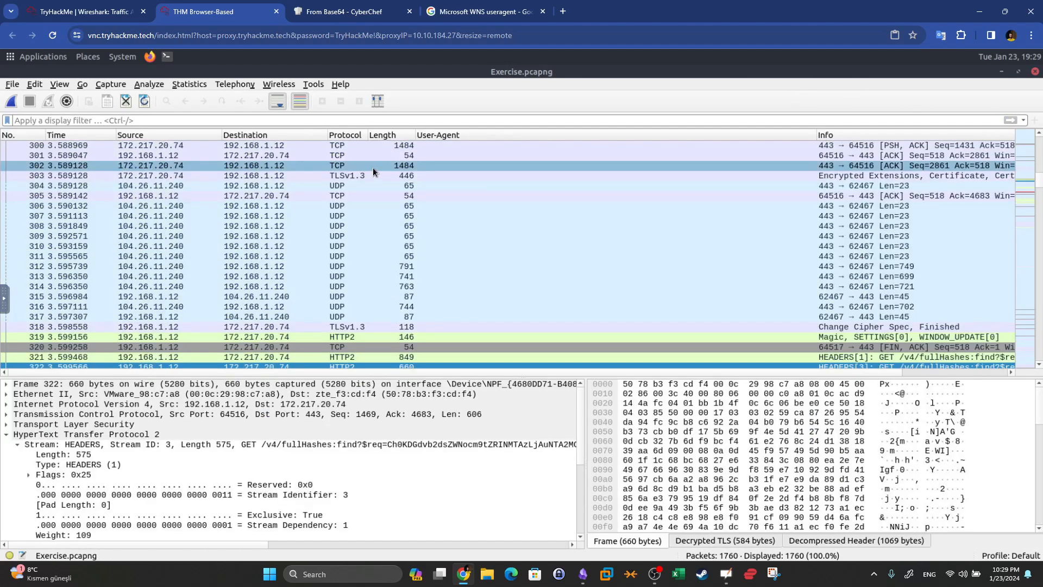
pyautogui.click(13, 84)
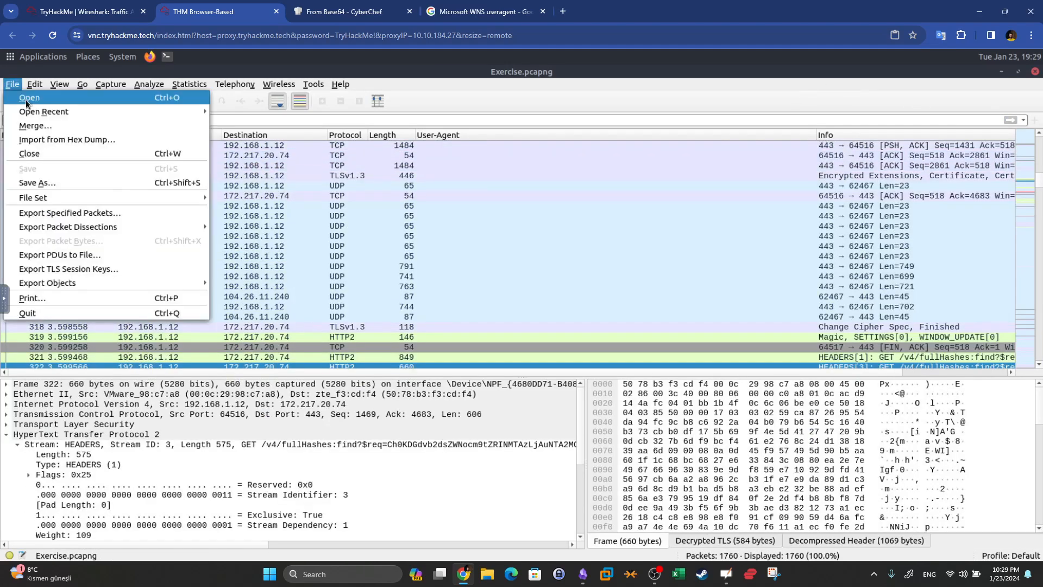
pyautogui.click(25, 98)
pyautogui.click(442, 189)
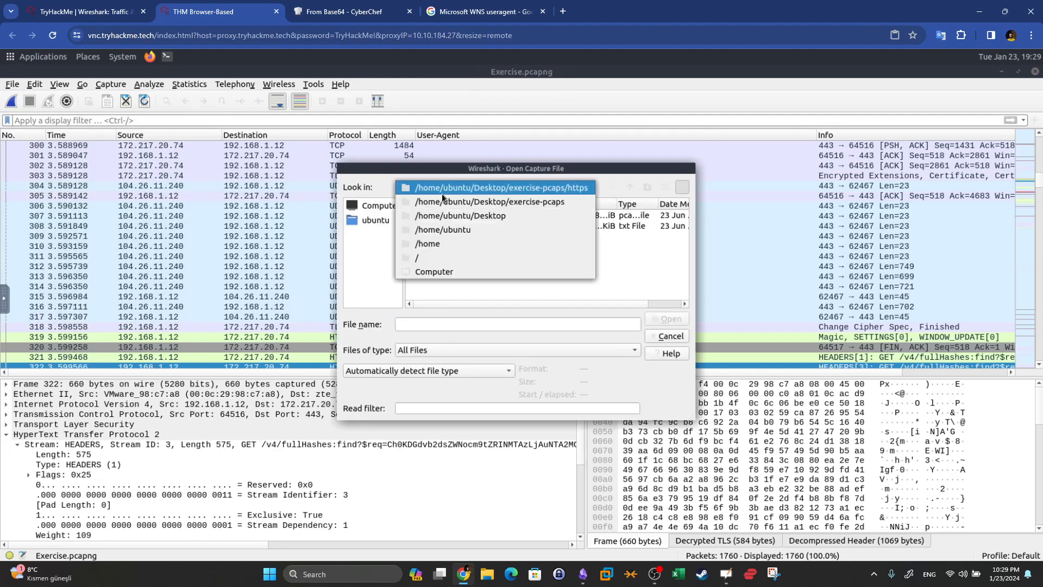
pyautogui.click(461, 215)
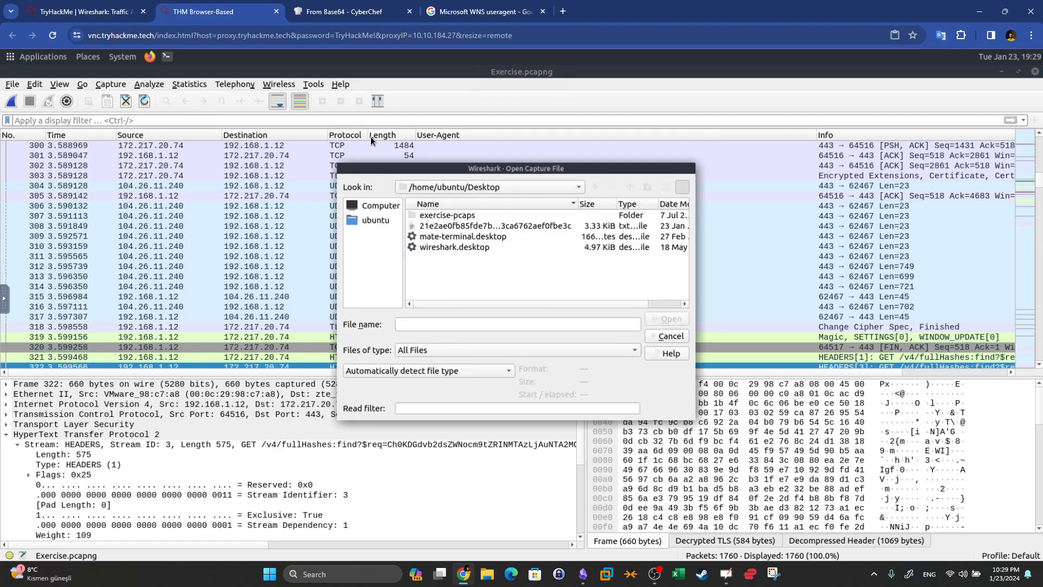
pyautogui.click(111, 7)
pyautogui.click(217, 8)
pyautogui.doubleClick(461, 216)
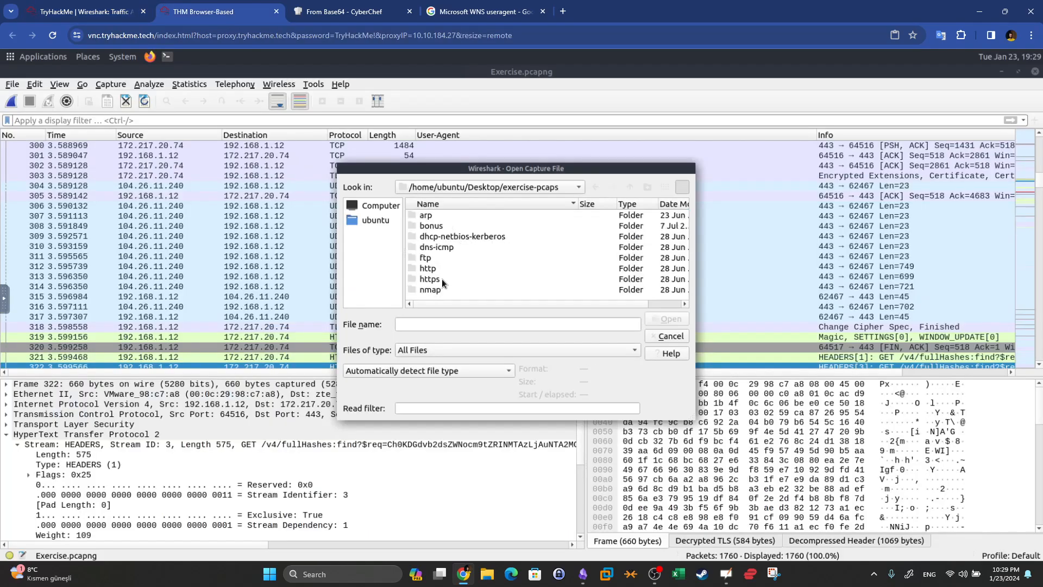
pyautogui.doubleClick(438, 227)
pyautogui.doubleClick(445, 217)
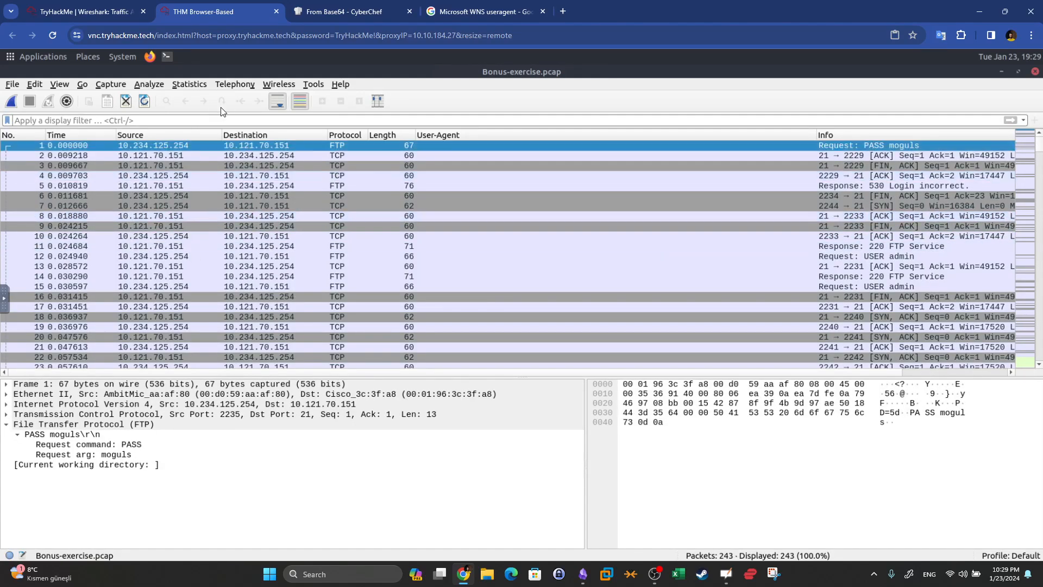
# Step: List the credentials captured in Bonus-exercise.pcap, widening the list window and its Username column
pyautogui.click(321, 86)
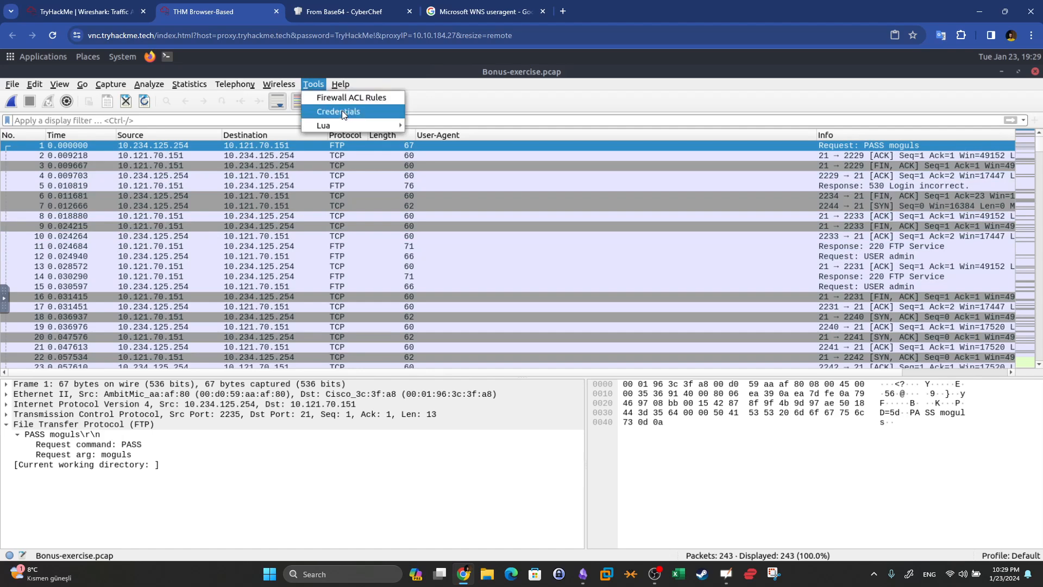
pyautogui.click(338, 111)
pyautogui.moveTo(455, 163); pyautogui.dragTo(290, 158)
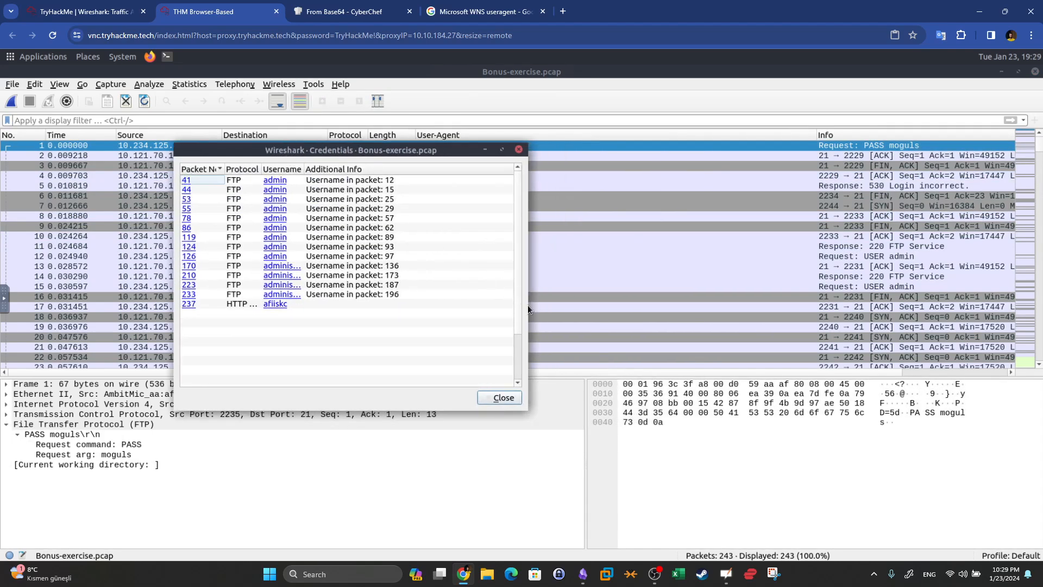
pyautogui.moveTo(528, 306); pyautogui.dragTo(891, 300)
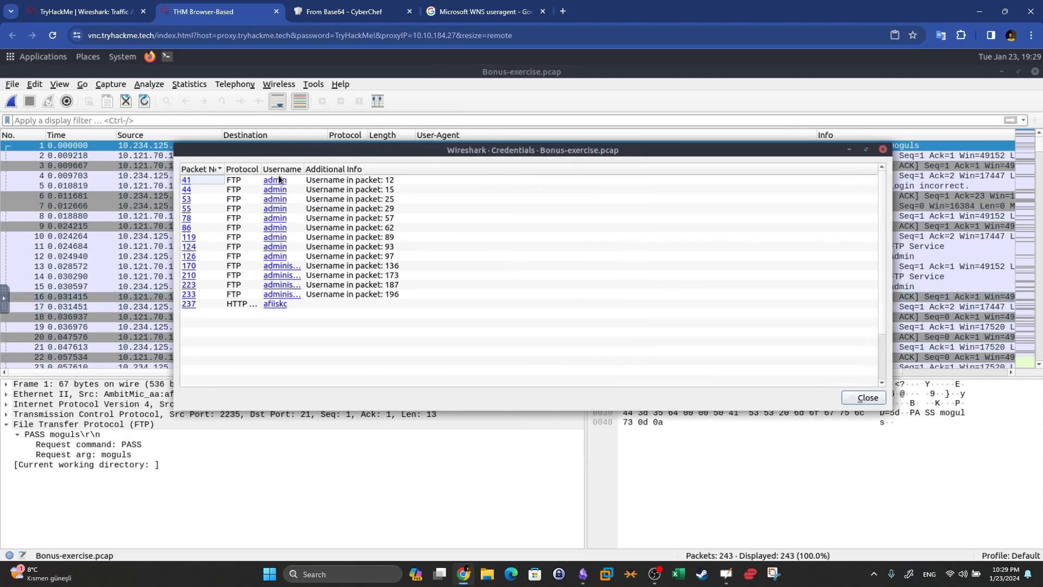
pyautogui.moveTo(261, 169); pyautogui.dragTo(452, 170)
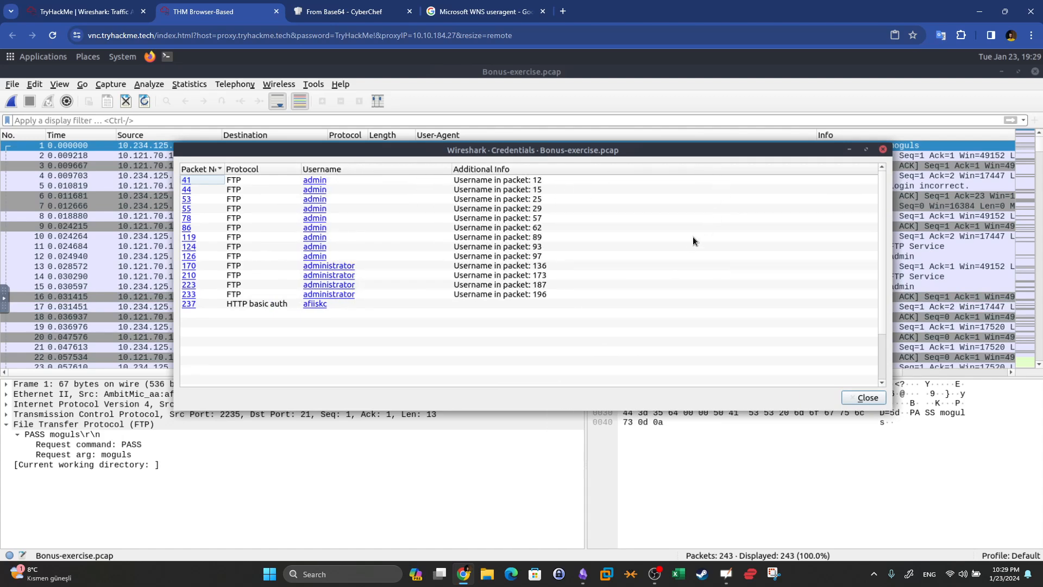
# Step: Check the Task 9 question on HTTP Basic Auth and select the HTTP basic auth entry in the credentials list
pyautogui.click(118, 8)
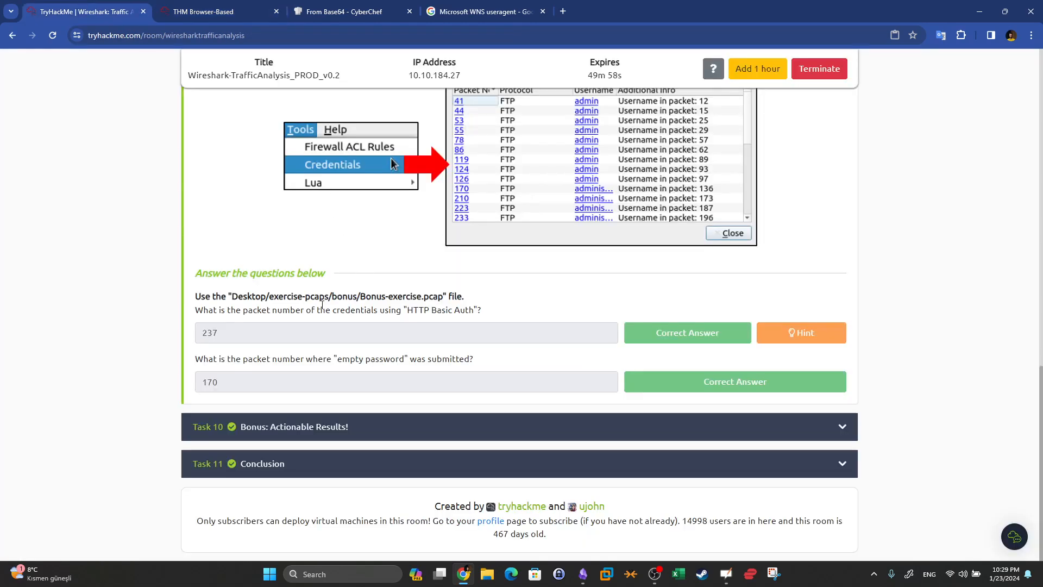
pyautogui.moveTo(225, 312); pyautogui.dragTo(415, 307)
pyautogui.click(204, 11)
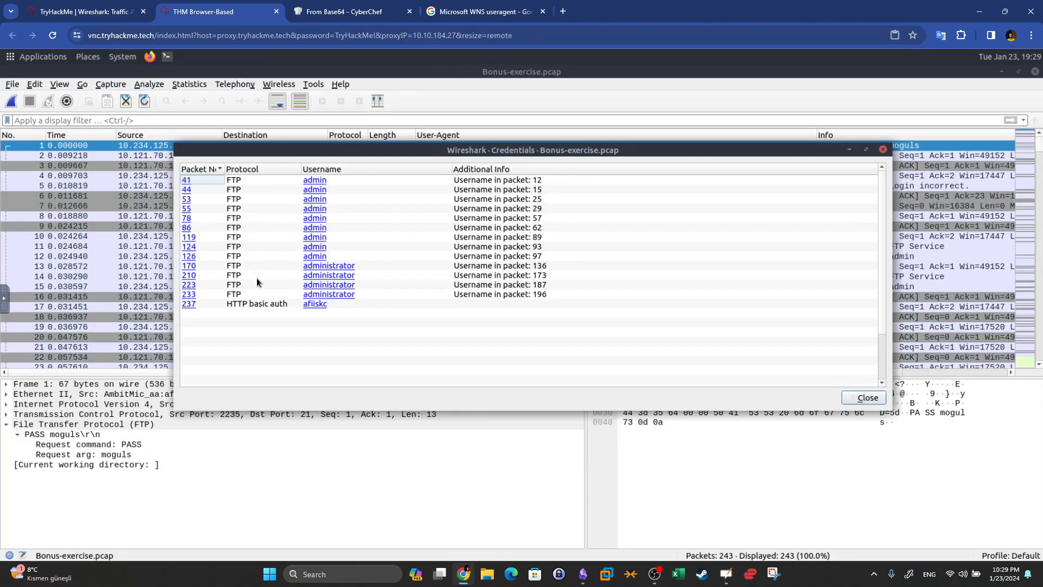
pyautogui.click(263, 302)
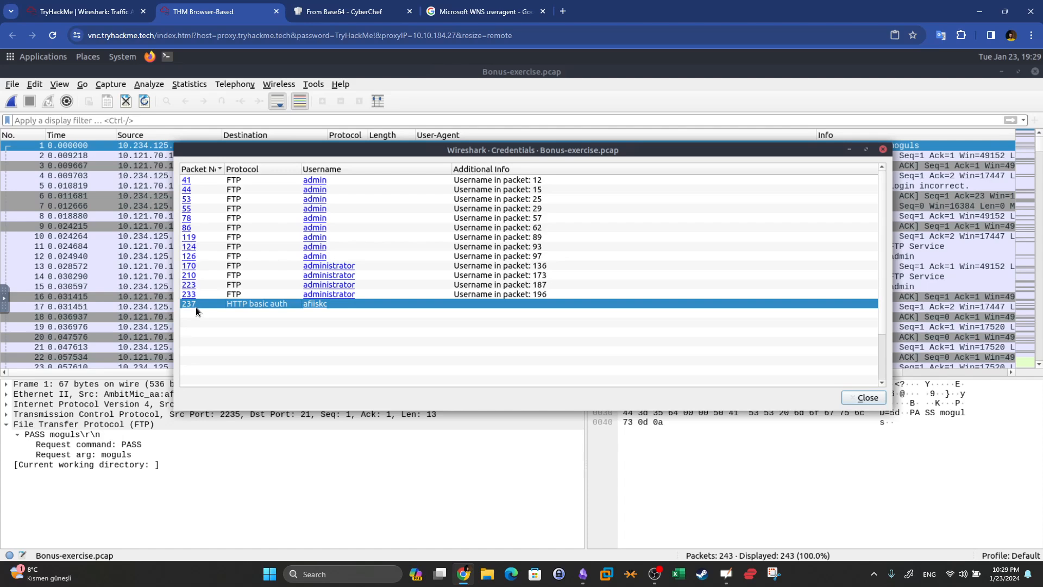
# Step: Check the empty password question, follow the first administrator entry from the credentials list and select packet 170's FTP request command
pyautogui.click(55, 4)
pyautogui.moveTo(221, 336); pyautogui.dragTo(332, 362)
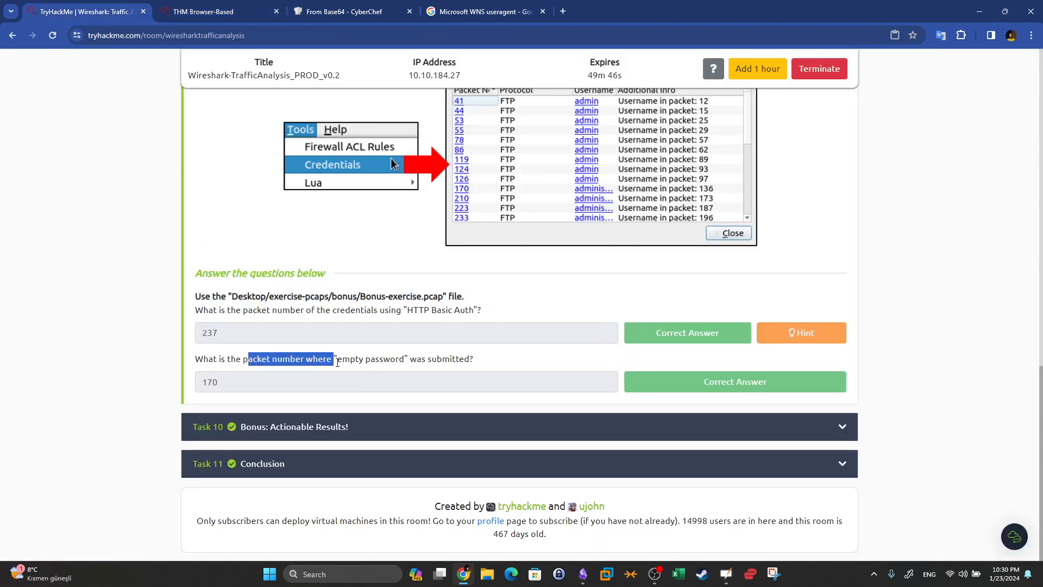
pyautogui.click(239, 12)
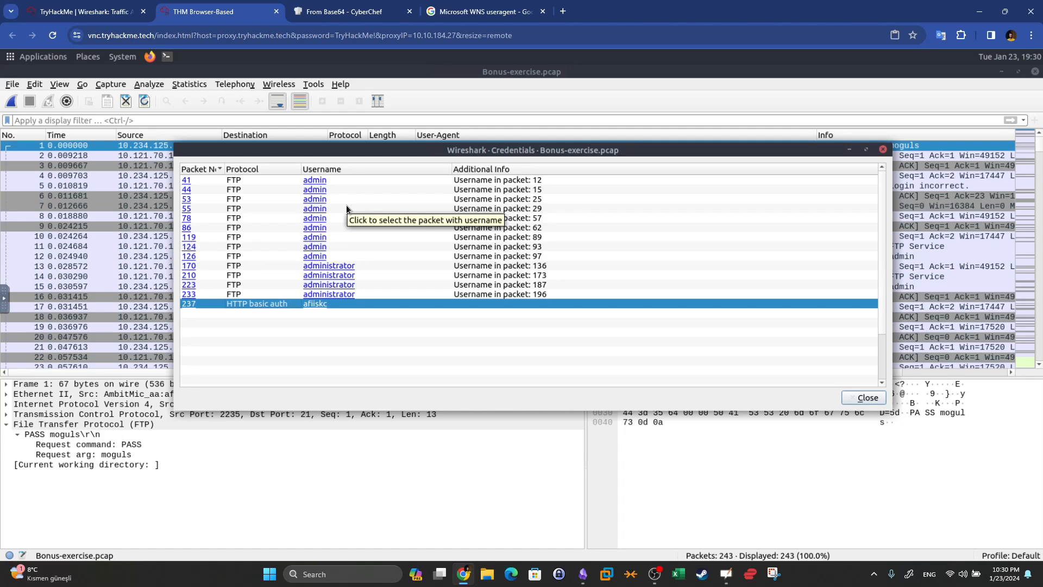
pyautogui.click(327, 266)
pyautogui.doubleClick(328, 266)
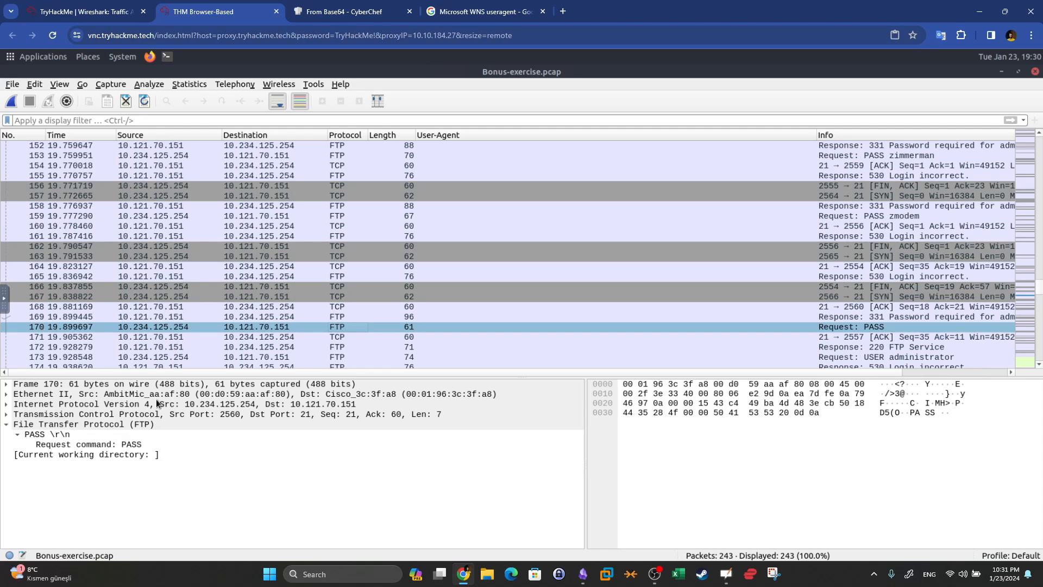
pyautogui.click(114, 444)
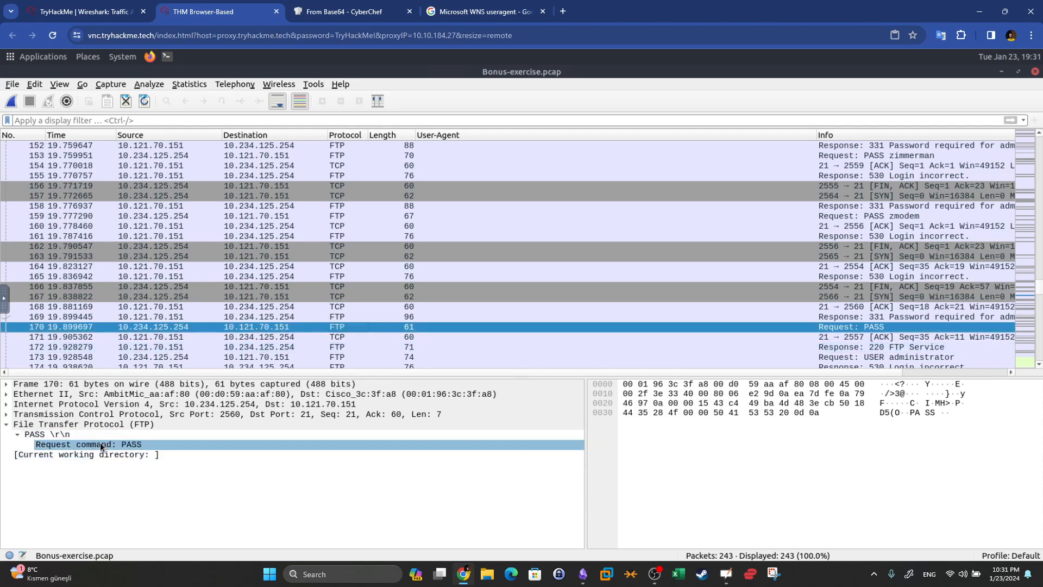
# Step: Return to the TryHackMe room, expand Task 10 on actionable results and review its firewall rule questions
pyautogui.click(86, 11)
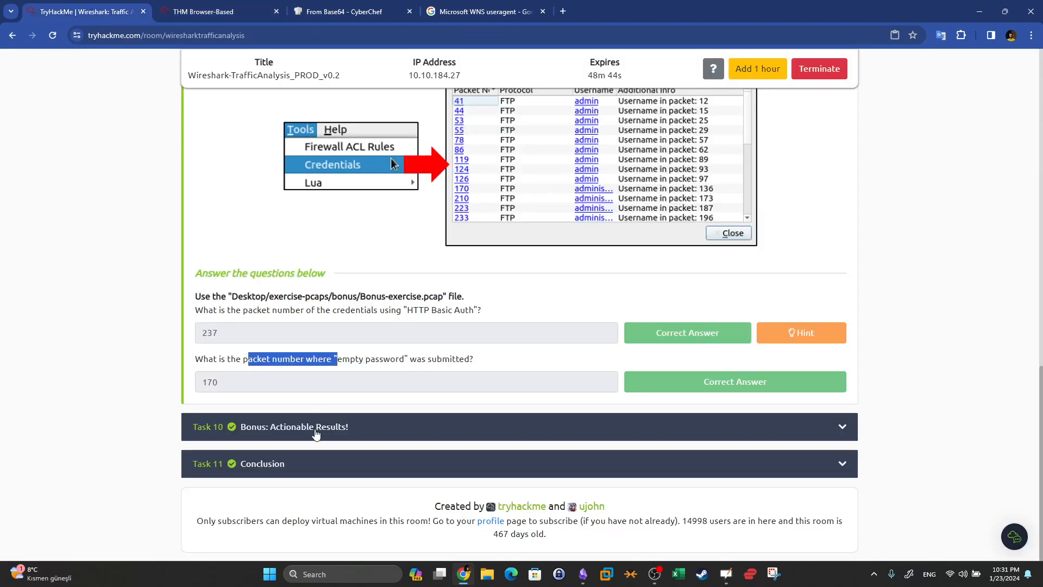
pyautogui.click(316, 426)
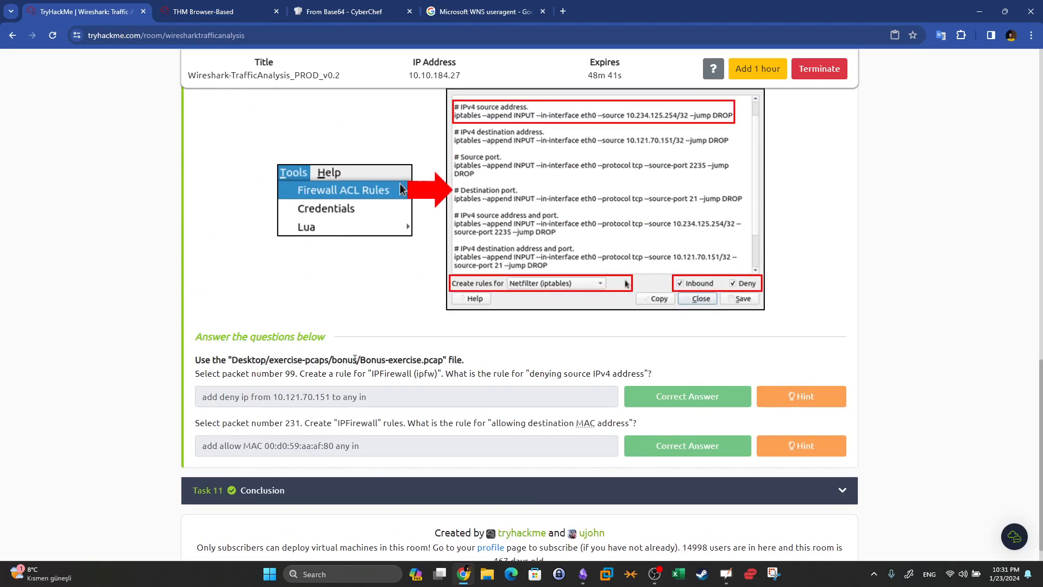
pyautogui.press('super+shift+s')
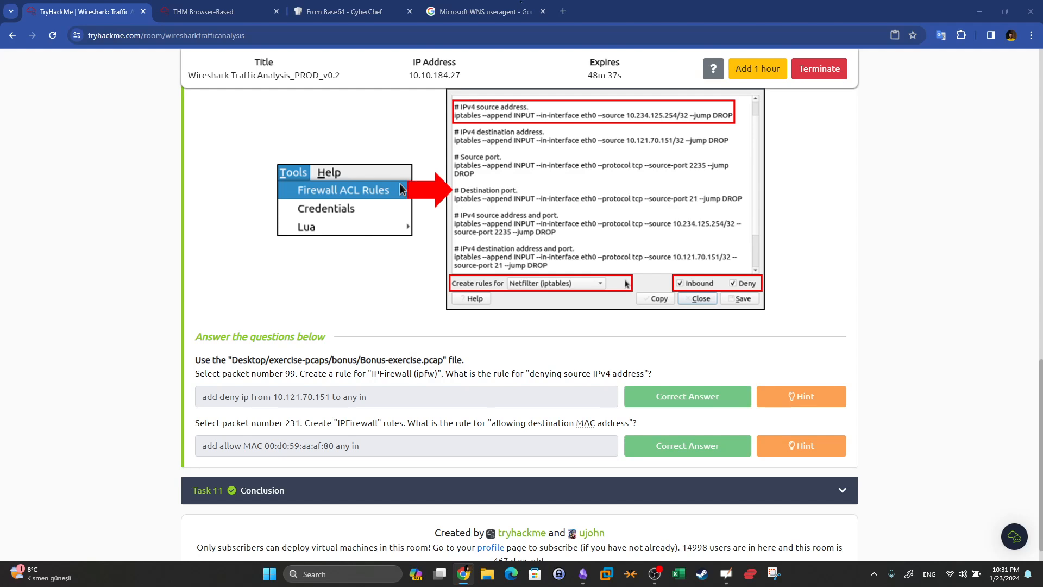
pyautogui.click(328, 315)
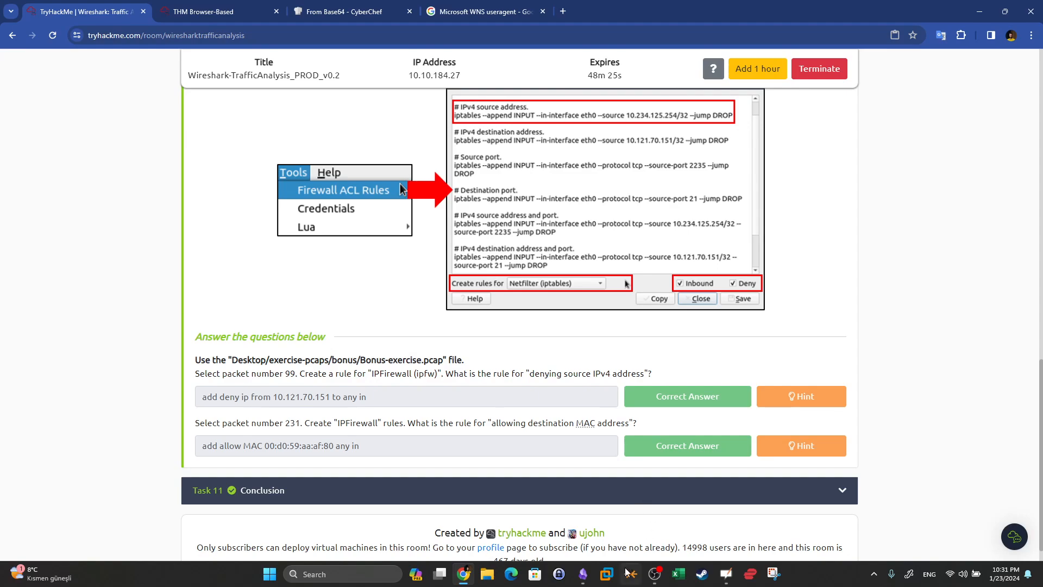
# Step: Switch to the Obsidian notes, review the section on creating firewall rules from Wireshark and return to the browser
pyautogui.click(583, 573)
pyautogui.scroll(-7, 626, 235)
pyautogui.scroll(-10, 626, 235)
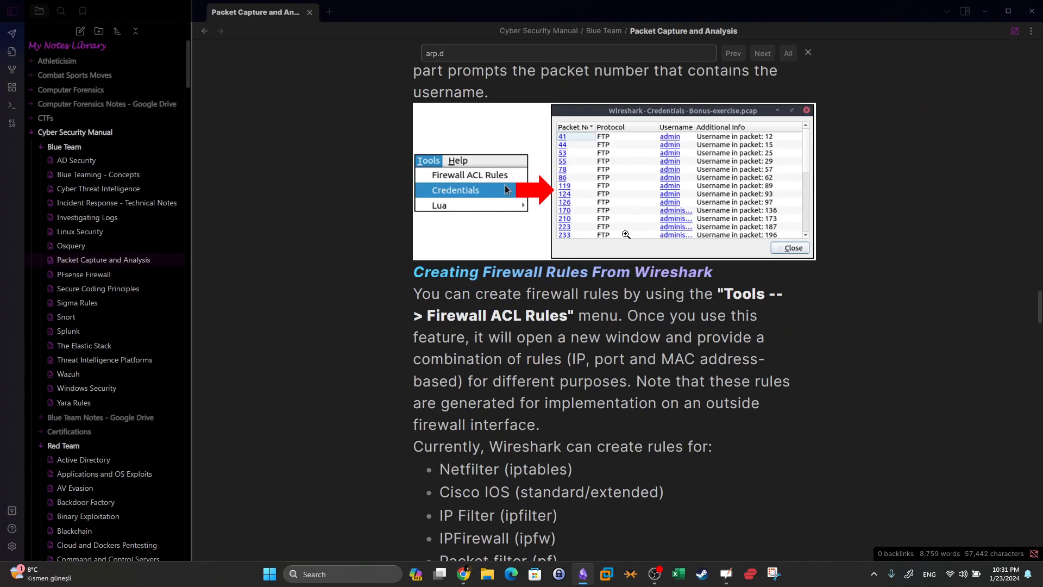
pyautogui.moveTo(460, 247); pyautogui.dragTo(466, 293)
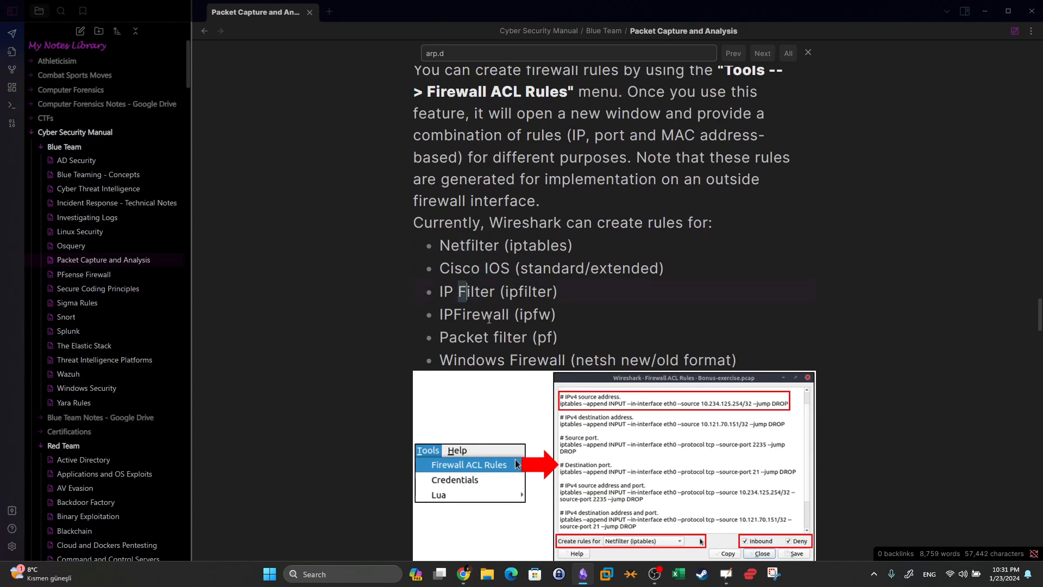
pyautogui.click(587, 576)
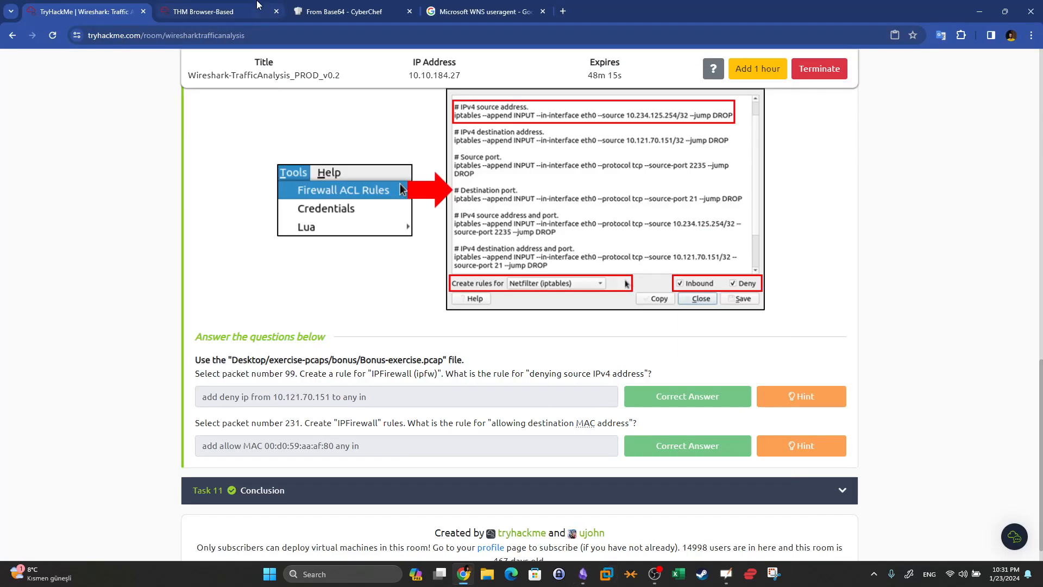
# Step: Open Wireshark's Firewall ACL Rules for packet 170 and look through the Netfilter (iptables) rules
pyautogui.click(247, 6)
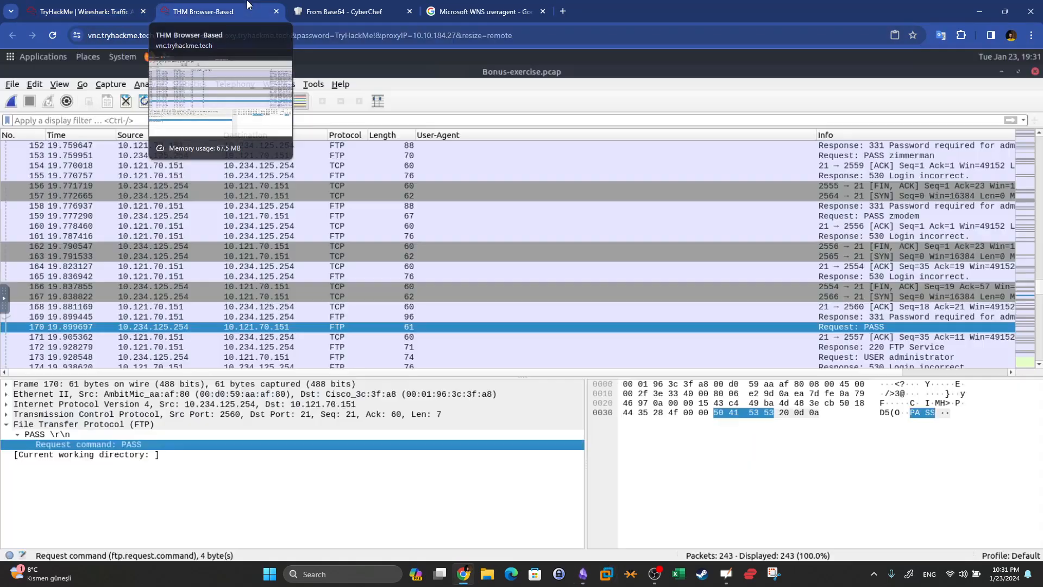
pyautogui.click(313, 84)
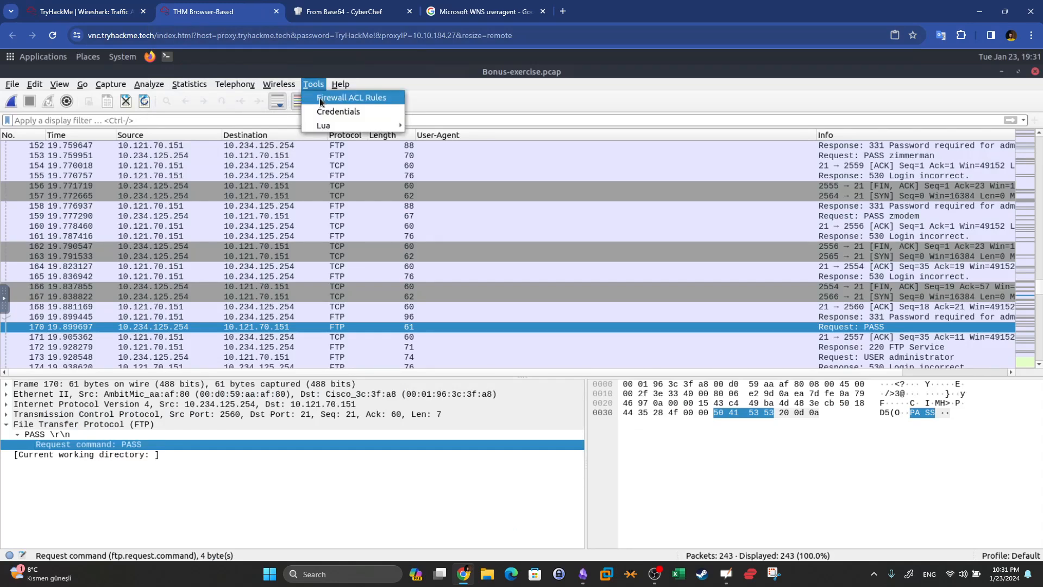
pyautogui.click(319, 97)
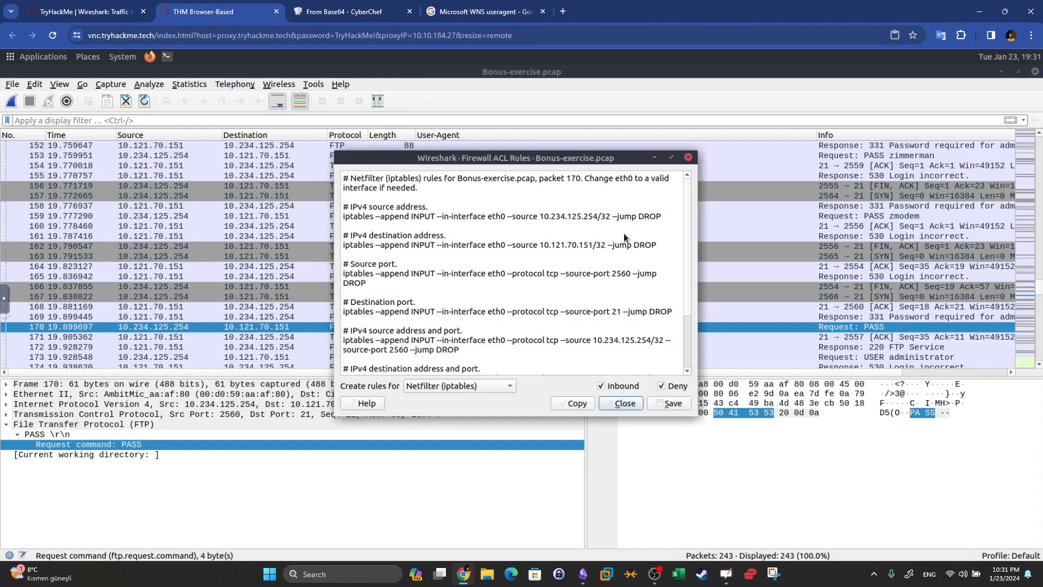
pyautogui.scroll(-3, 688, 295)
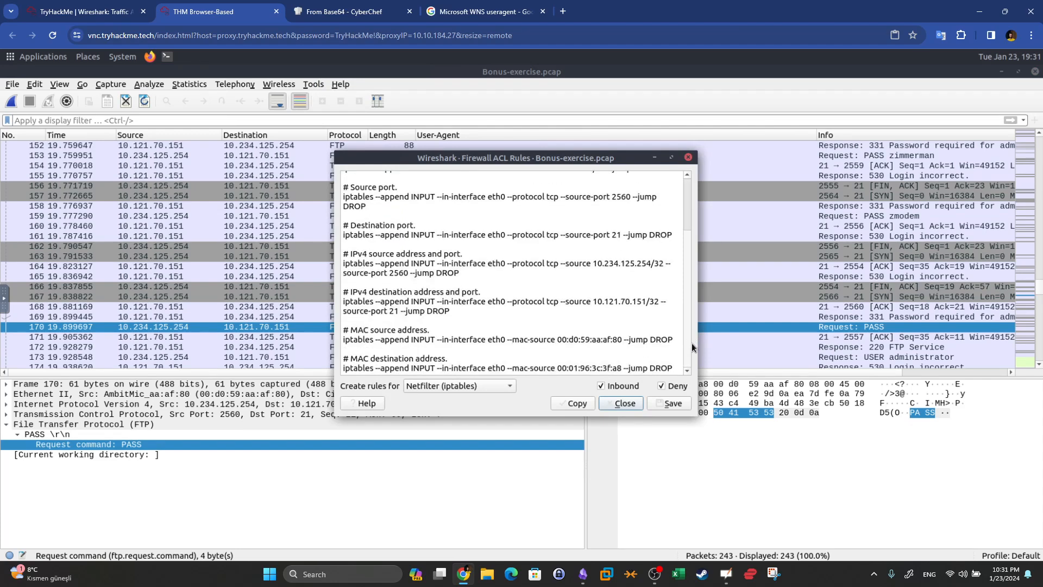
pyautogui.scroll(5, 657, 204)
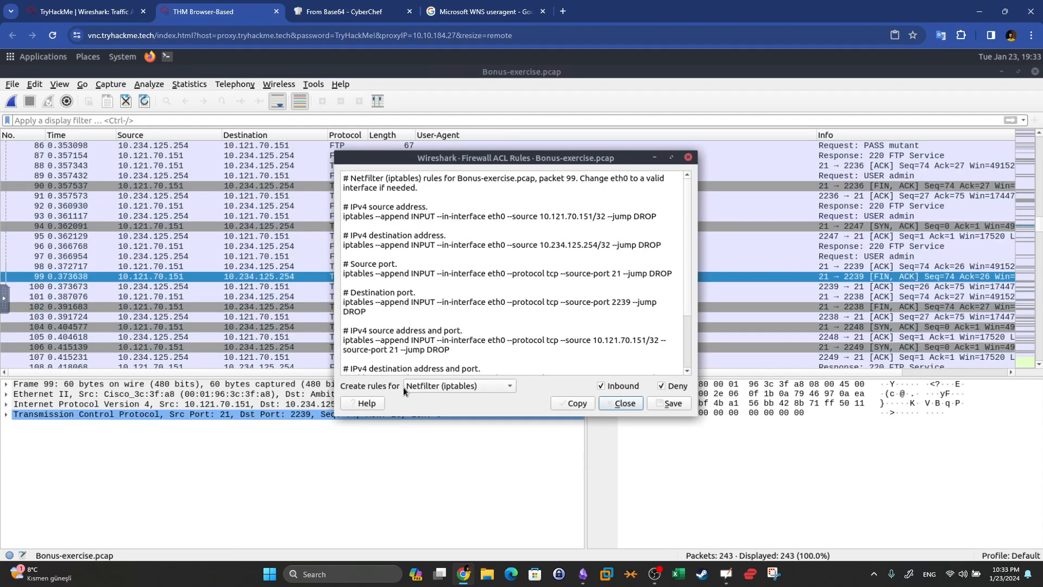
# Step: Create IPFirewall (ipfw) rules for packet 99, recheck the Task 10 question and highlight the rule denying the IPv4 source address
pyautogui.click(407, 386)
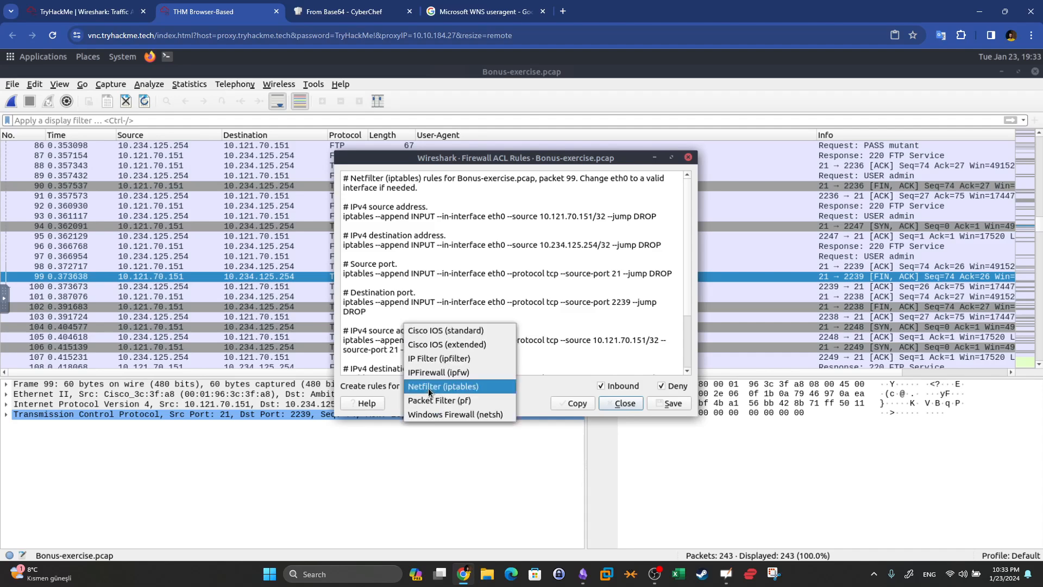
pyautogui.click(452, 375)
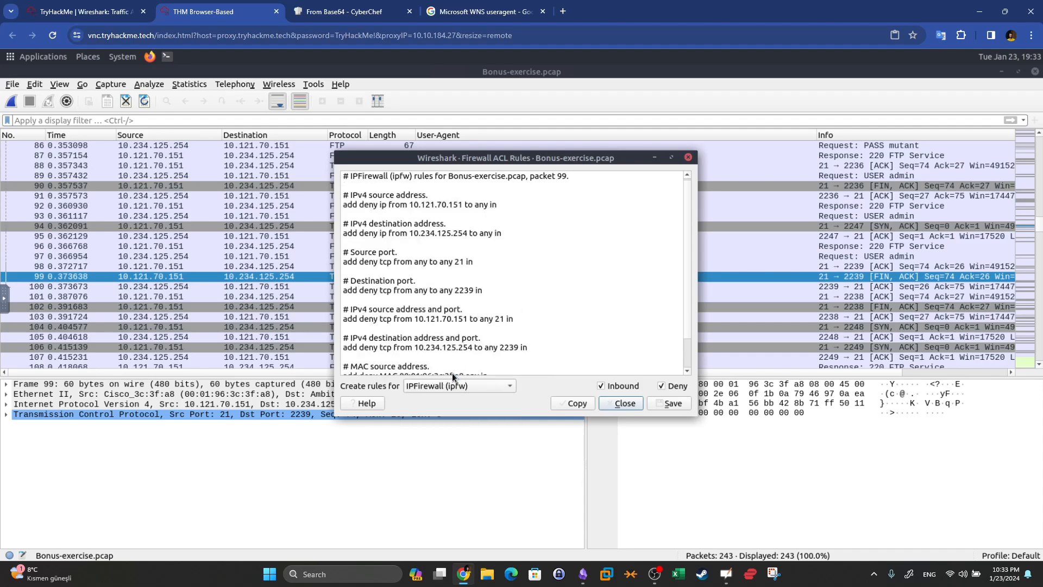
pyautogui.hotkey('ctrl', 'shift', 'Tab')
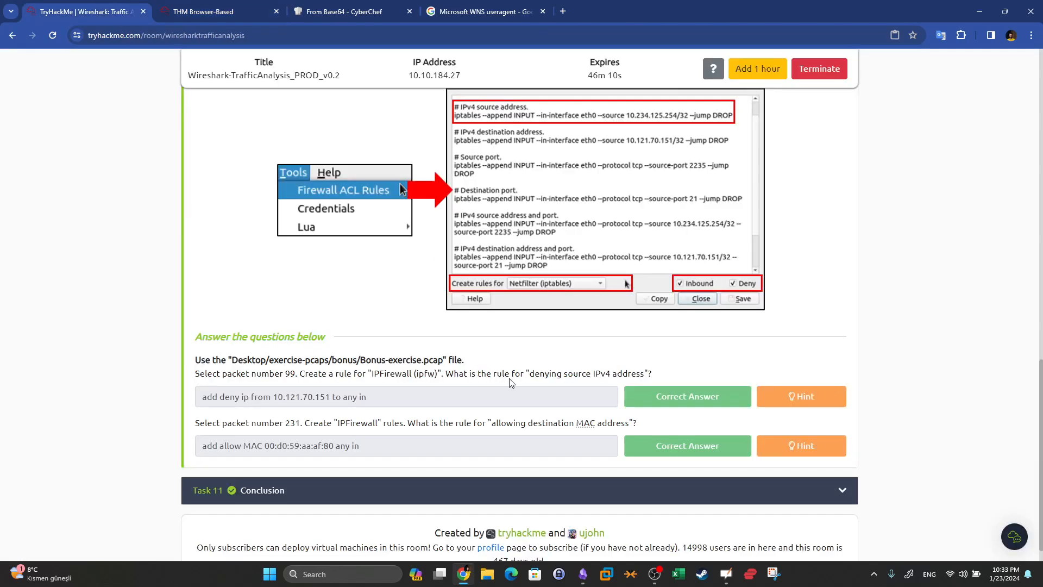
pyautogui.moveTo(536, 375); pyautogui.dragTo(598, 377)
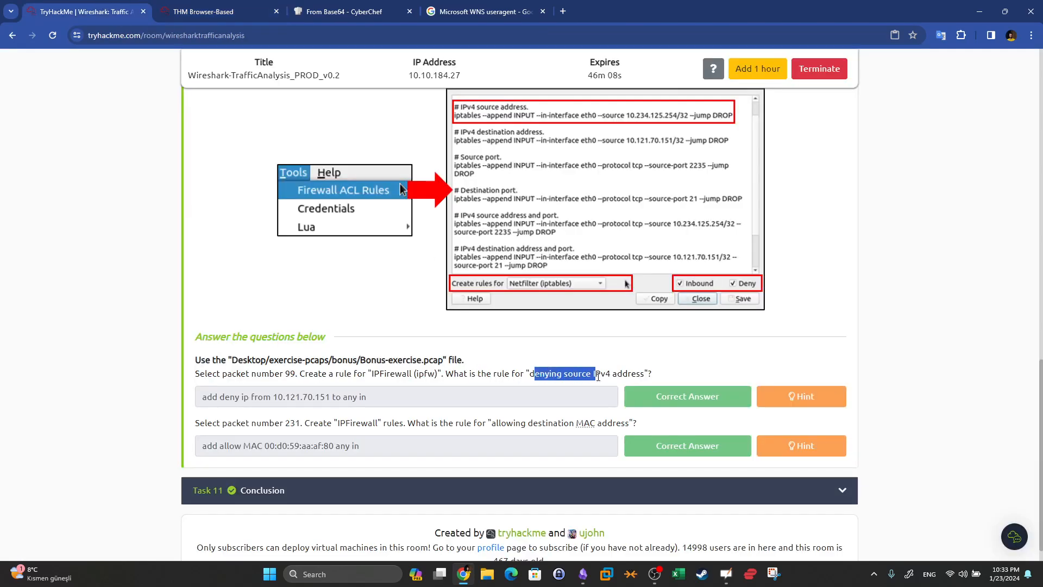
pyautogui.click(247, 5)
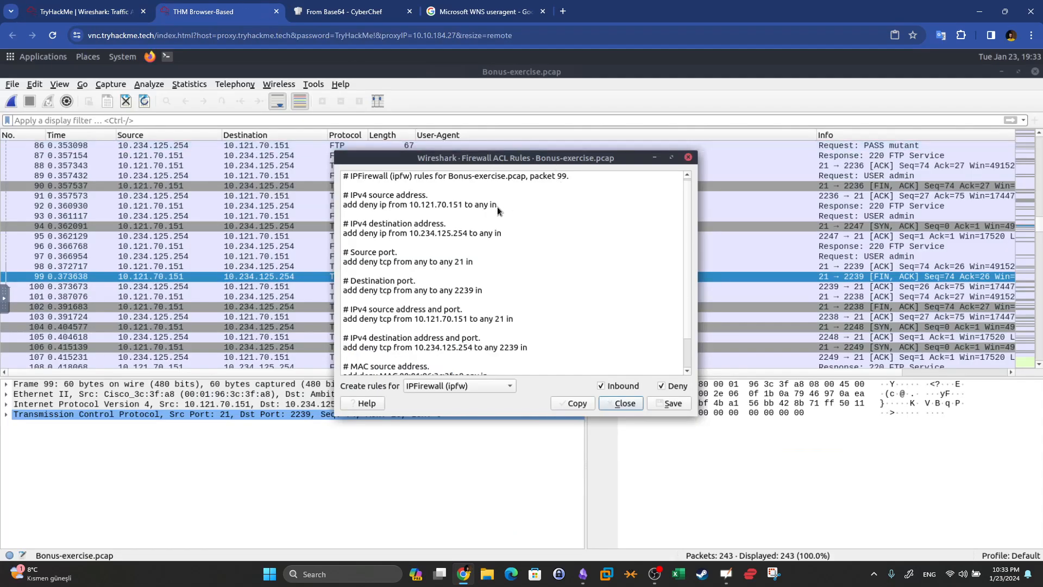
pyautogui.moveTo(431, 195); pyautogui.dragTo(463, 205)
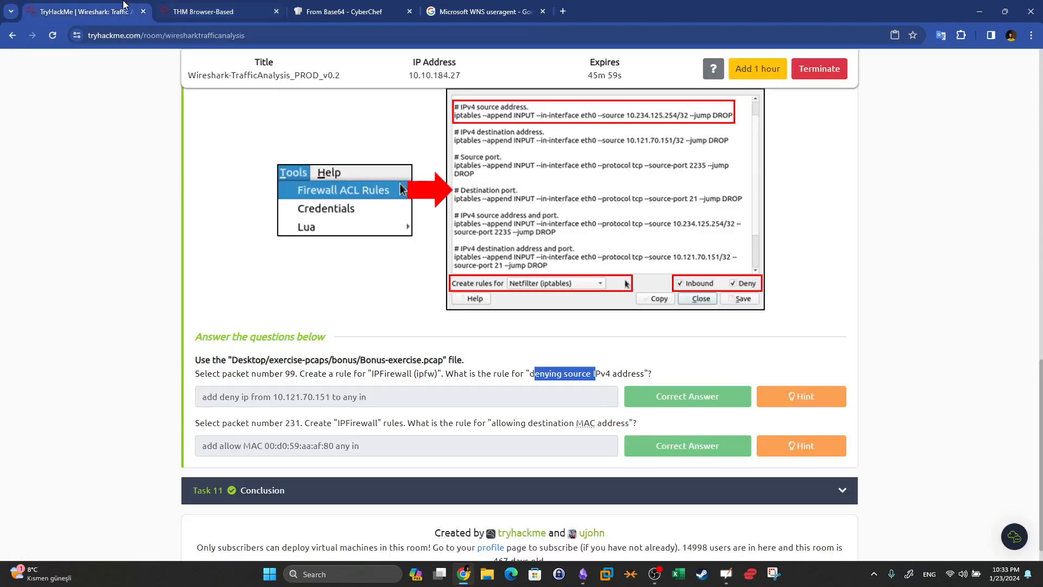
# Step: Return to Wireshark, close the Firewall ACL Rules for packet 99 and go to packet 231
pyautogui.click(126, 7)
pyautogui.click(348, 11)
pyautogui.click(262, 4)
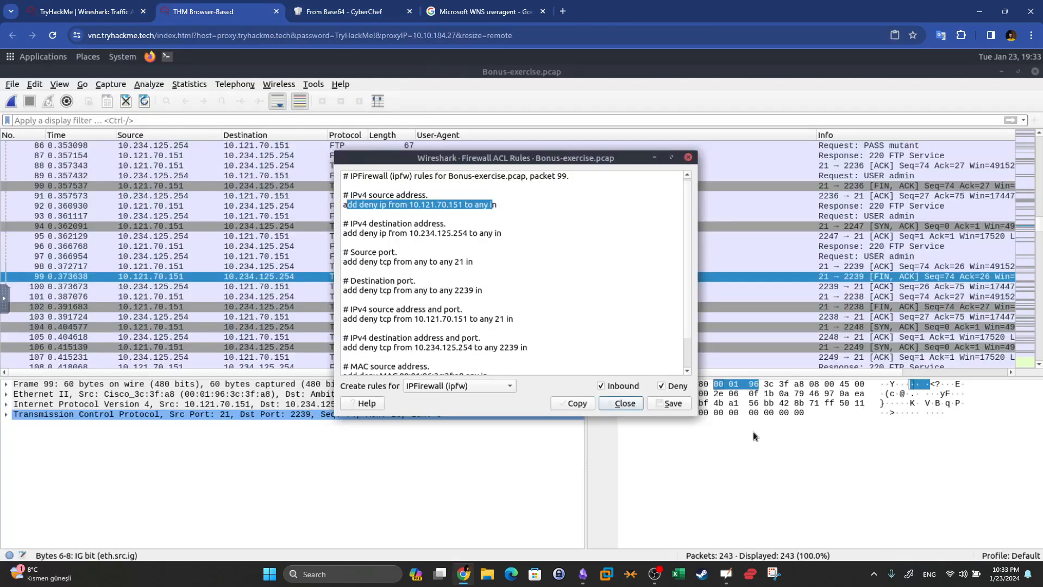
pyautogui.click(625, 403)
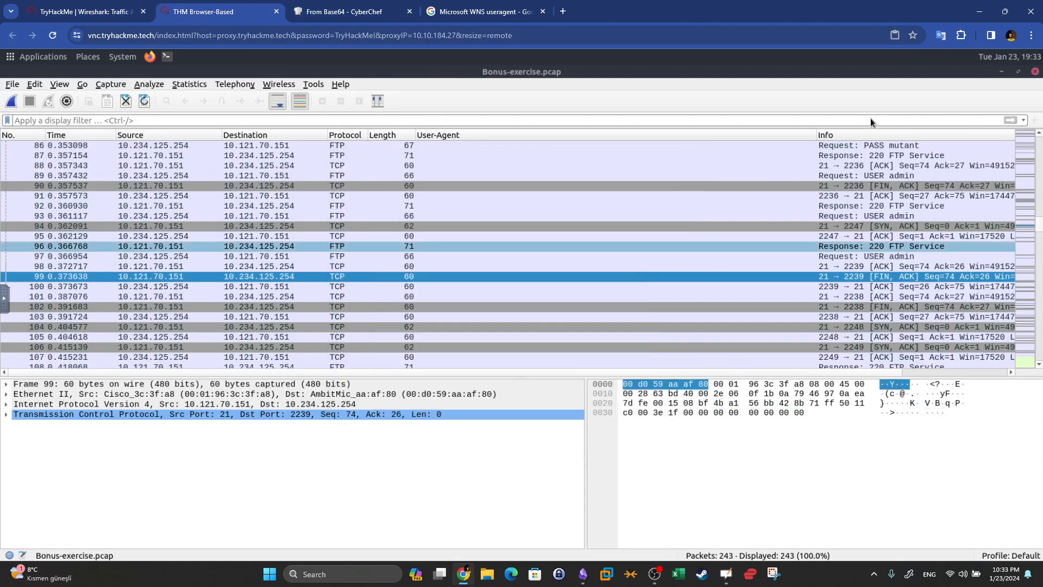
pyautogui.click(83, 84)
pyautogui.click(94, 99)
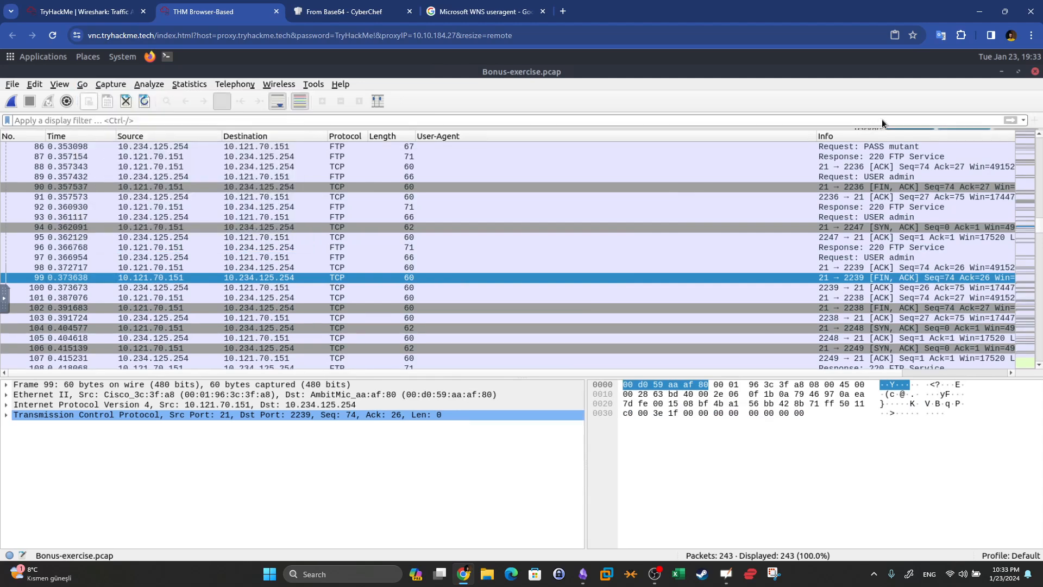
pyautogui.write('12')
pyautogui.press('BackSpace')
pyautogui.press('BackSpace')
pyautogui.write('231')
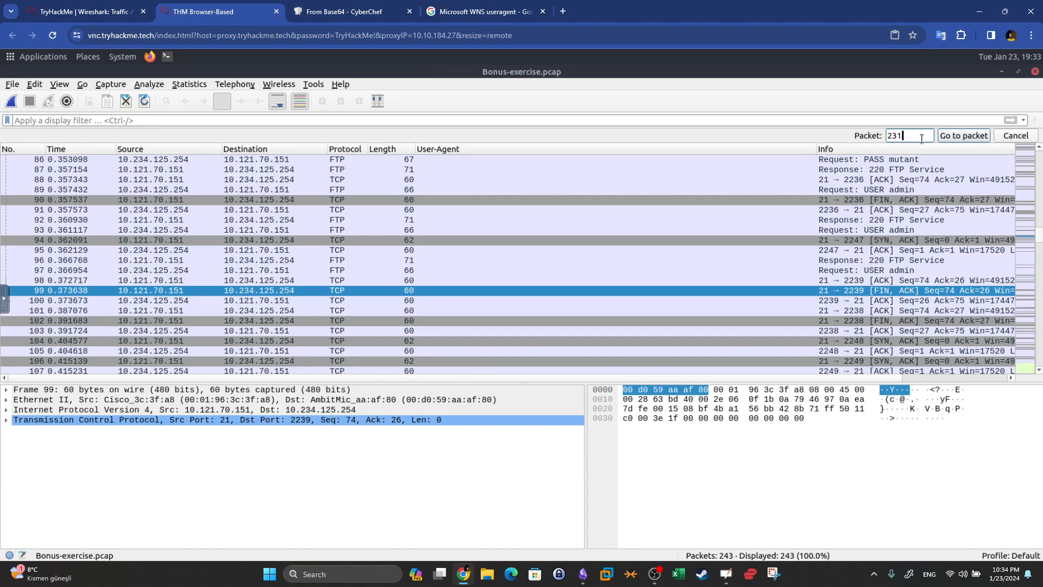
pyautogui.press('Return')
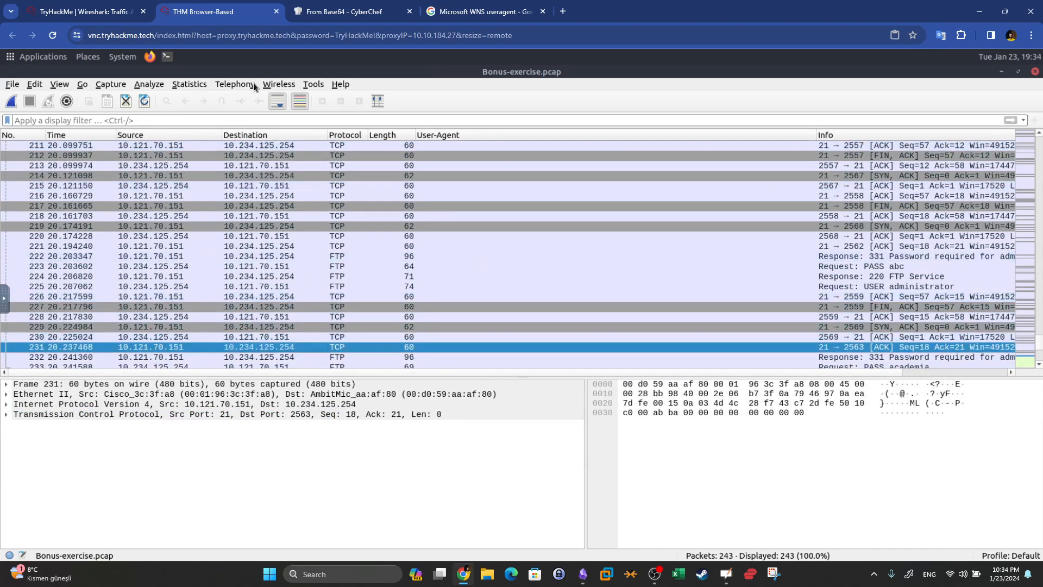
# Step: Open the Firewall ACL Rules for packet 231 and create the rules for IPFirewall (ipfw)
pyautogui.click(311, 83)
pyautogui.click(354, 97)
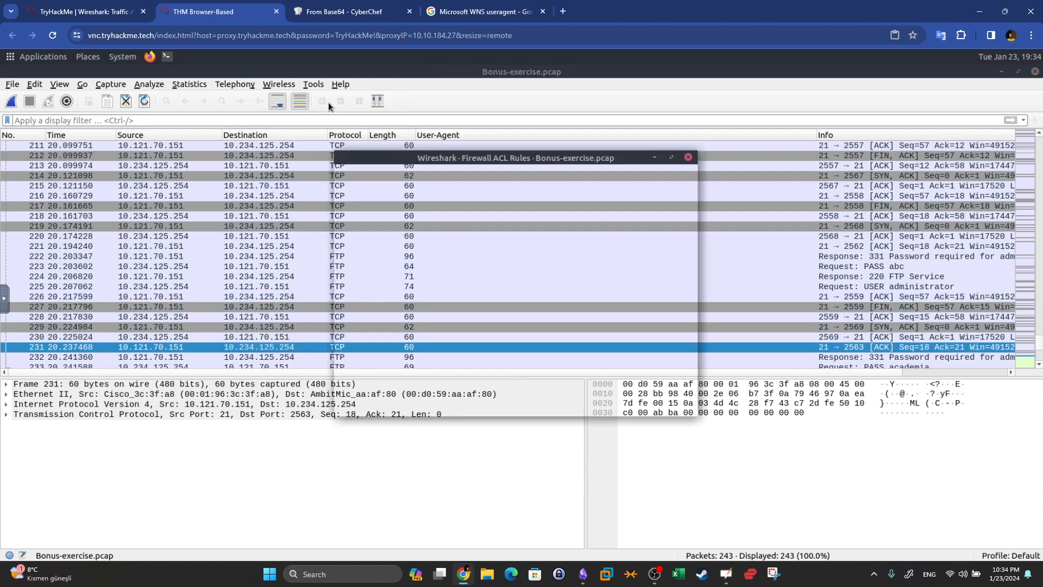
pyautogui.click(90, 10)
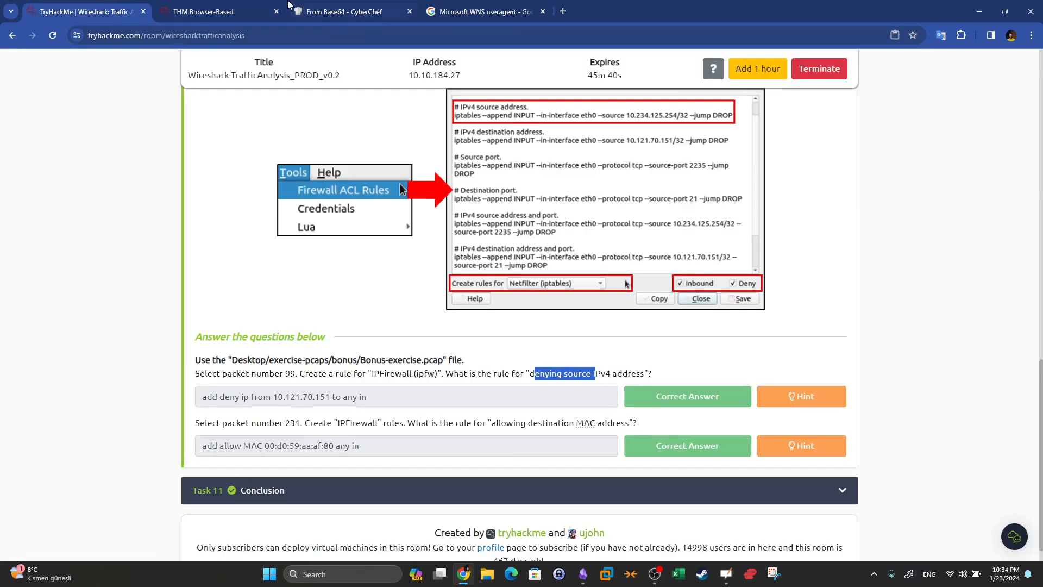
pyautogui.click(217, 11)
pyautogui.click(459, 387)
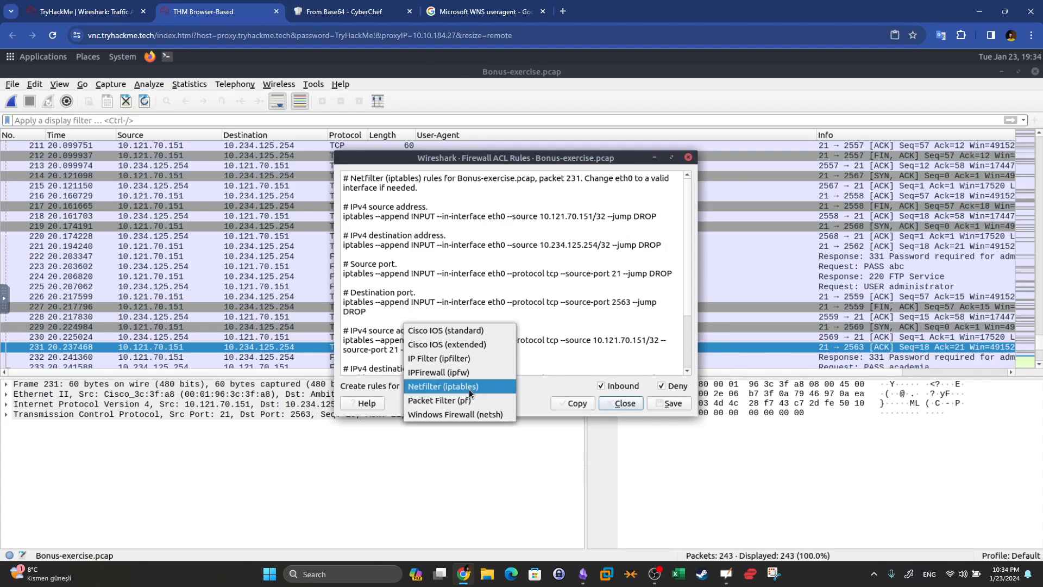
pyautogui.click(476, 375)
# Step: Recheck the Task 10 question about allowing the destination MAC address and highlight the MAC destination address heading among the packet 231 rules
pyautogui.hotkey('ctrl', 'shift', 'Tab')
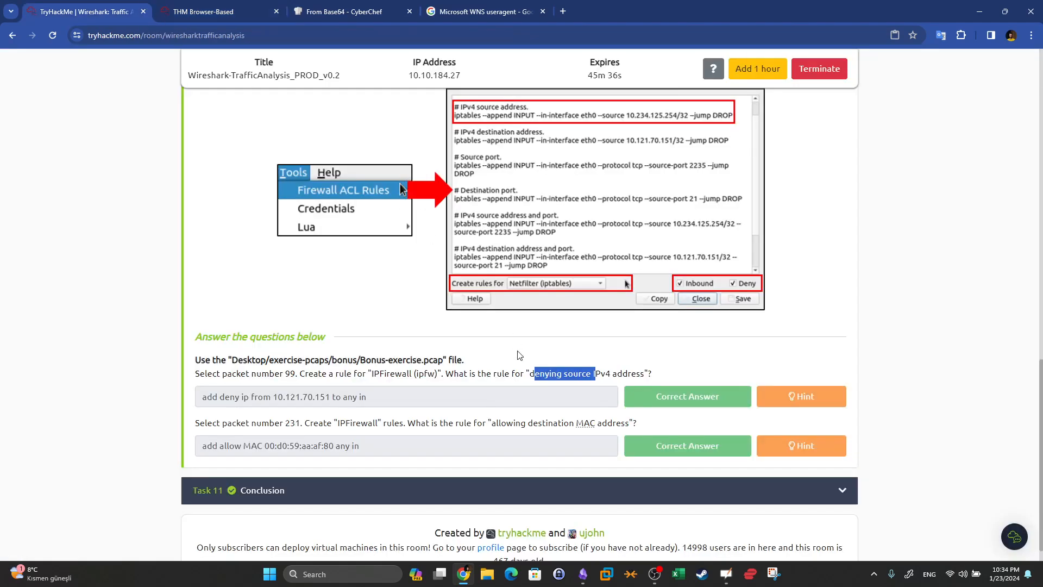
pyautogui.moveTo(496, 426); pyautogui.dragTo(572, 425)
pyautogui.click(266, 7)
pyautogui.scroll(1, 510, 196)
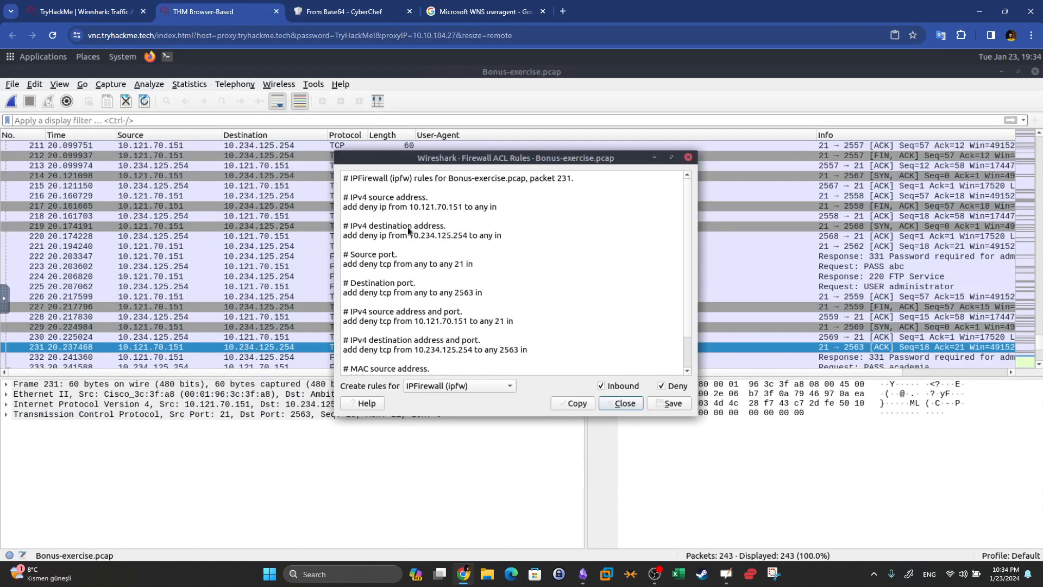
pyautogui.scroll(-2, 413, 242)
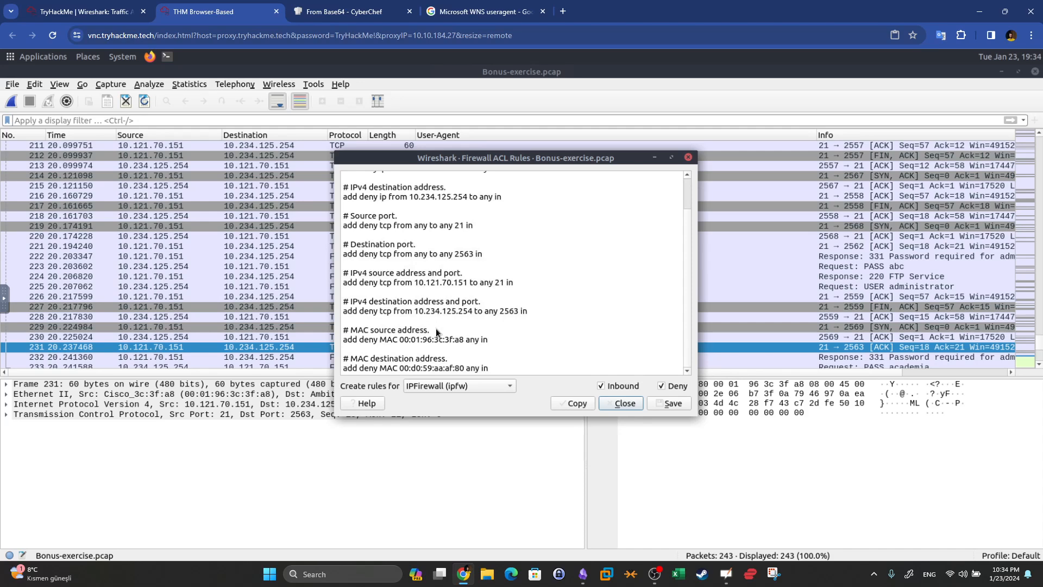
pyautogui.moveTo(452, 363); pyautogui.dragTo(354, 365)
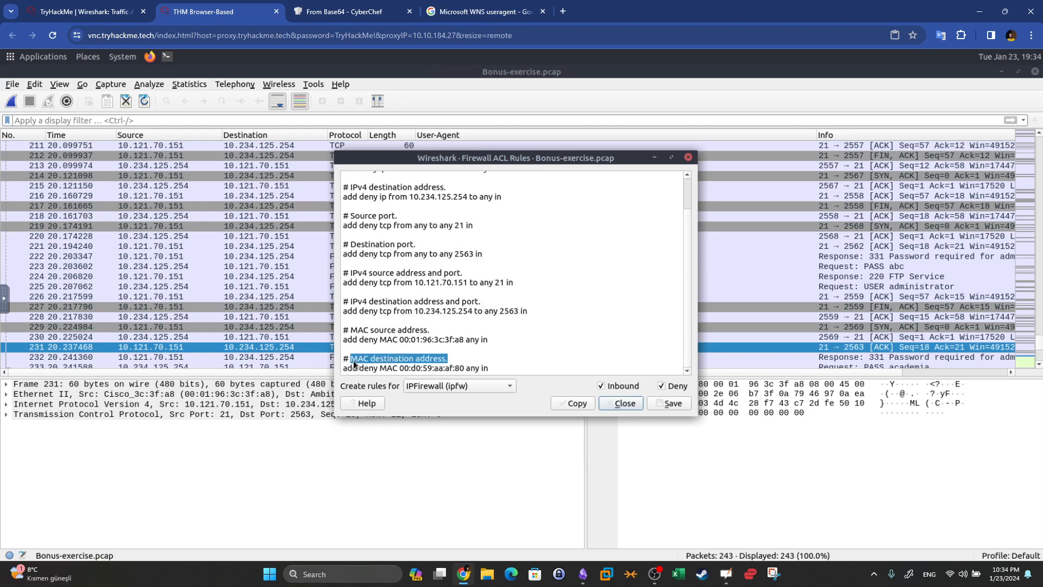
# Step: Compare the packet 231 question in the TryHackMe room with the MAC destination address rule in Wireshark
pyautogui.click(112, 4)
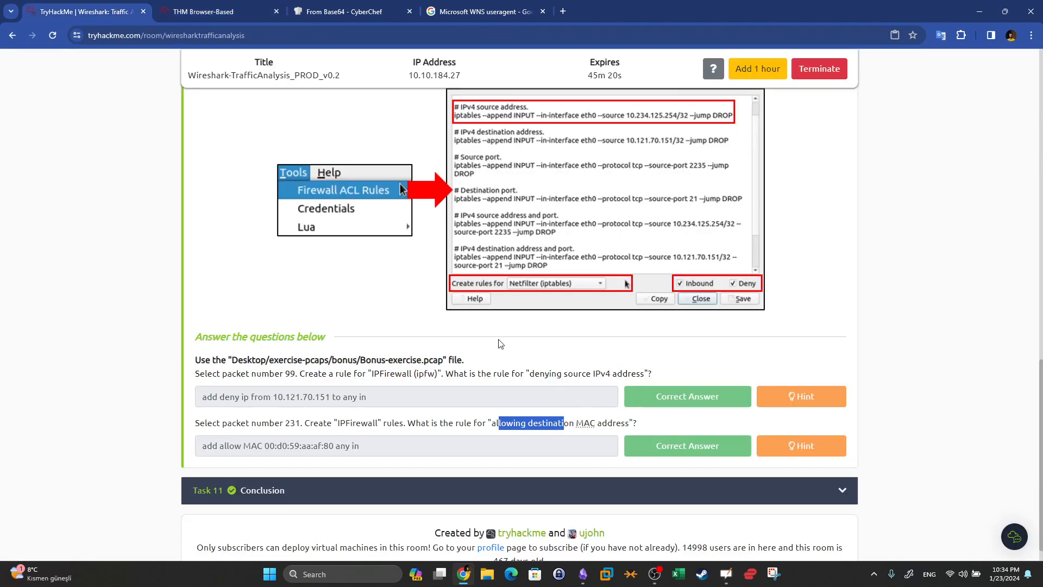
pyautogui.click(220, 4)
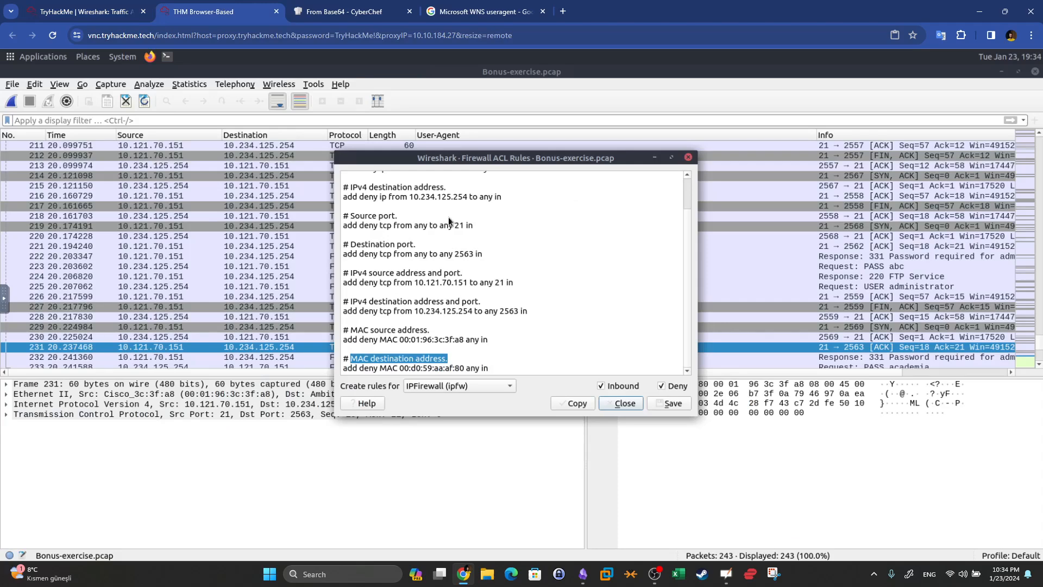
pyautogui.click(494, 367)
pyautogui.moveTo(494, 368); pyautogui.dragTo(356, 376)
pyautogui.click(371, 370)
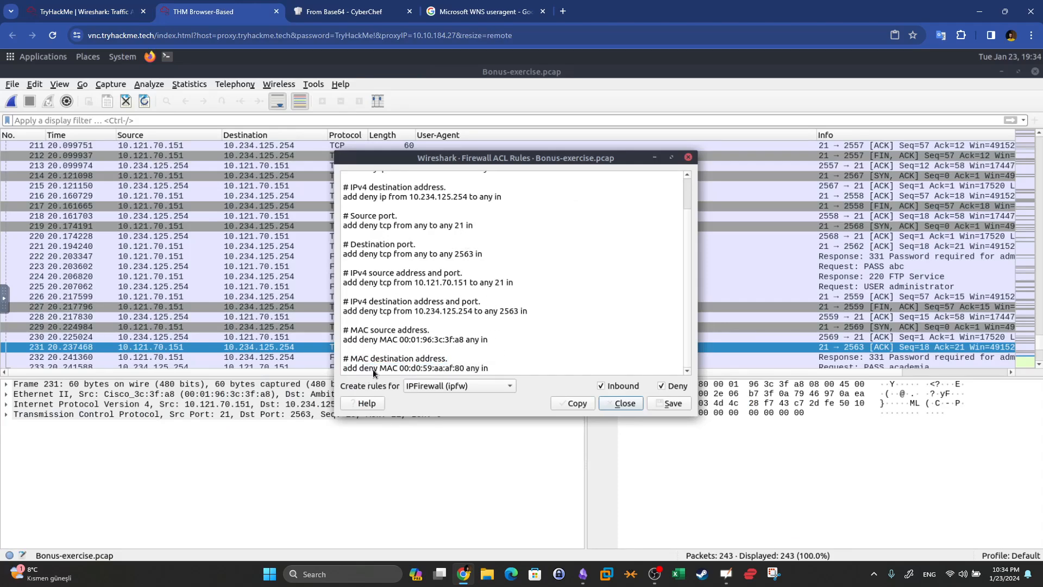
# Step: Return to the TryHackMe room, check the packet 231 answer and expand the Task 11 conclusion
pyautogui.click(114, 11)
pyautogui.doubleClick(228, 446)
pyautogui.click(706, 478)
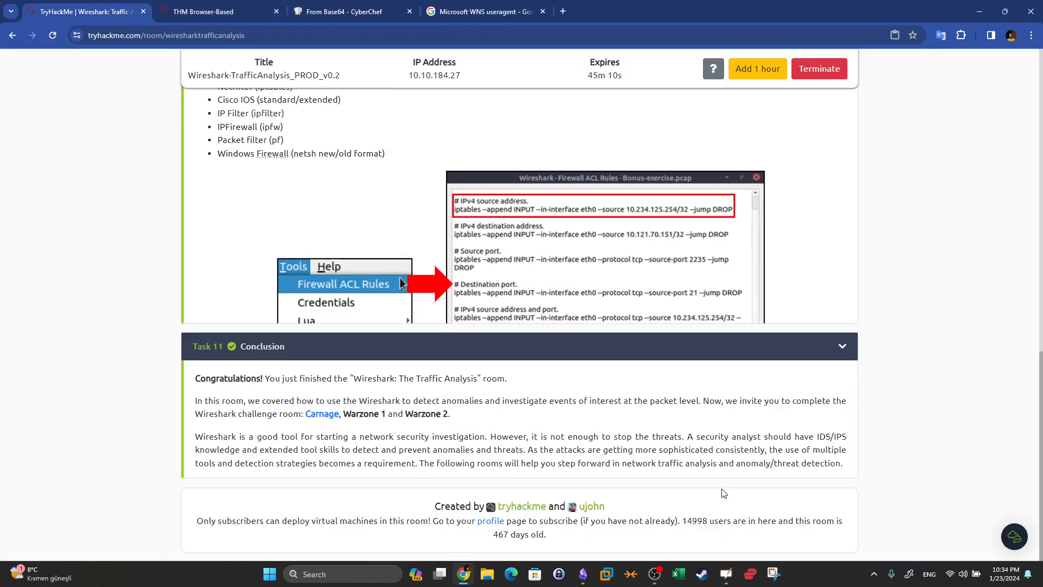